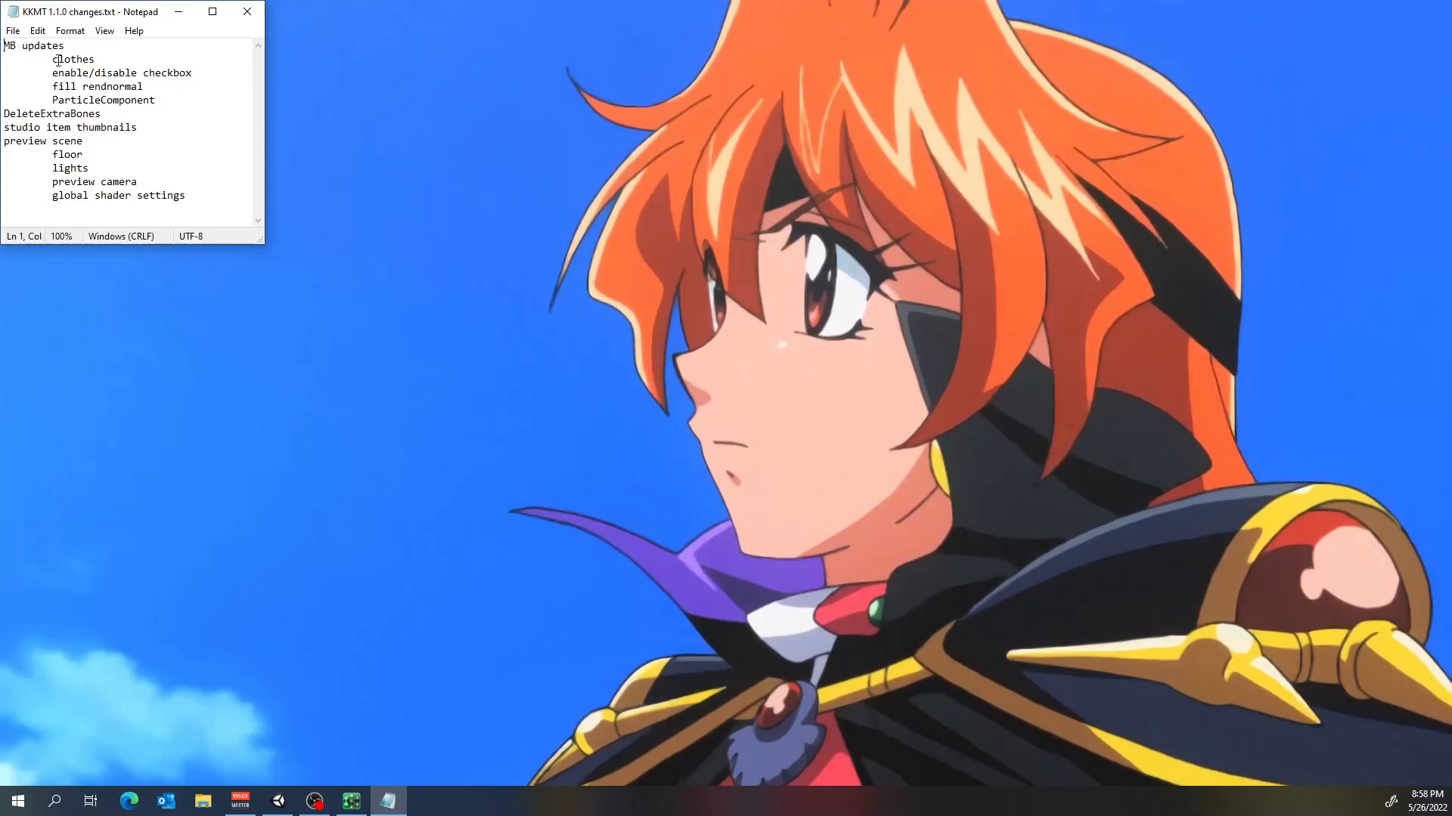
Switch to Unity and select the example_bra prefab in the Clothes Example's Prefab folder
left_click_drag(50, 60, 95, 60)
left_click(277, 803)
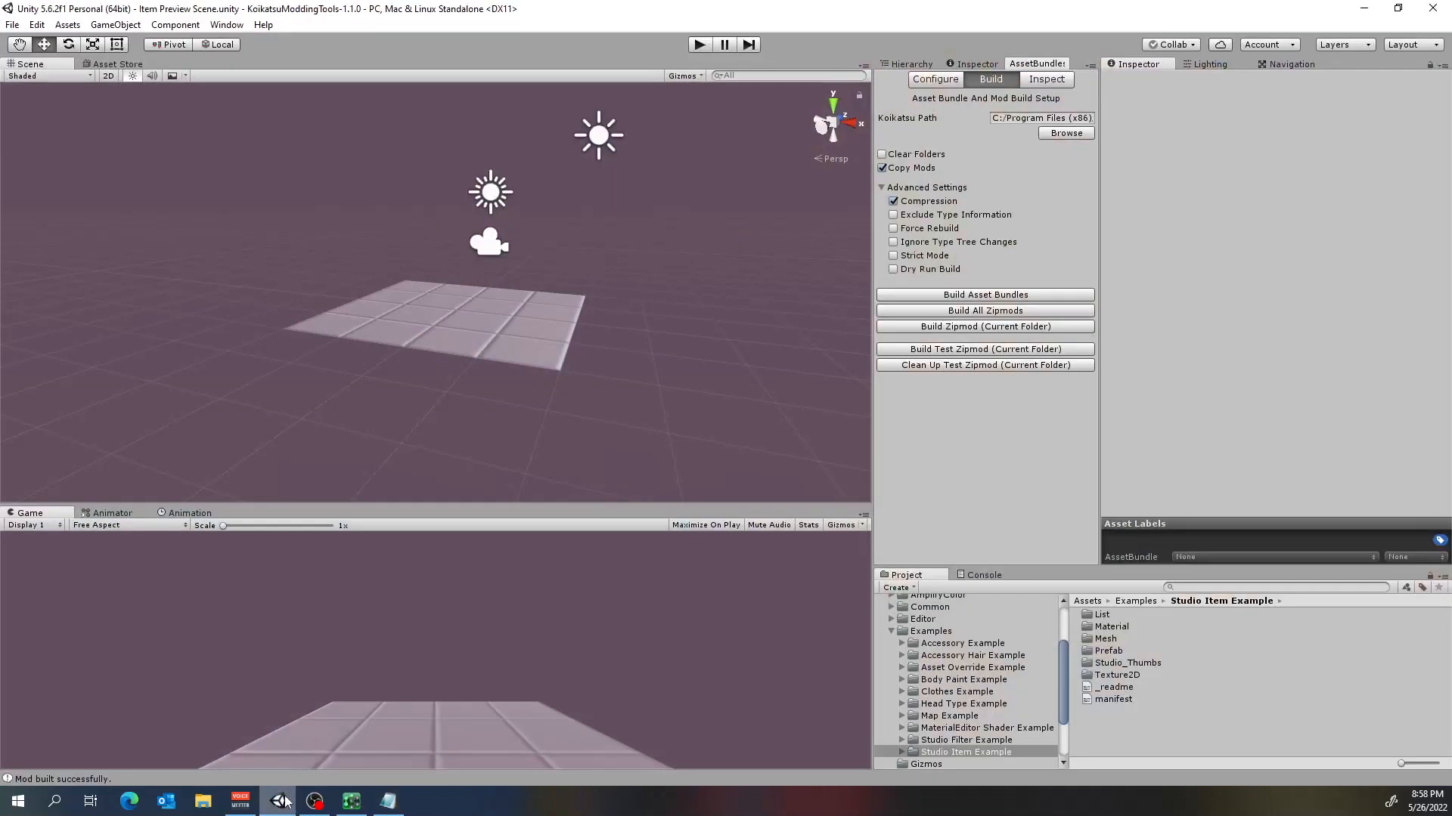
left_click(918, 65)
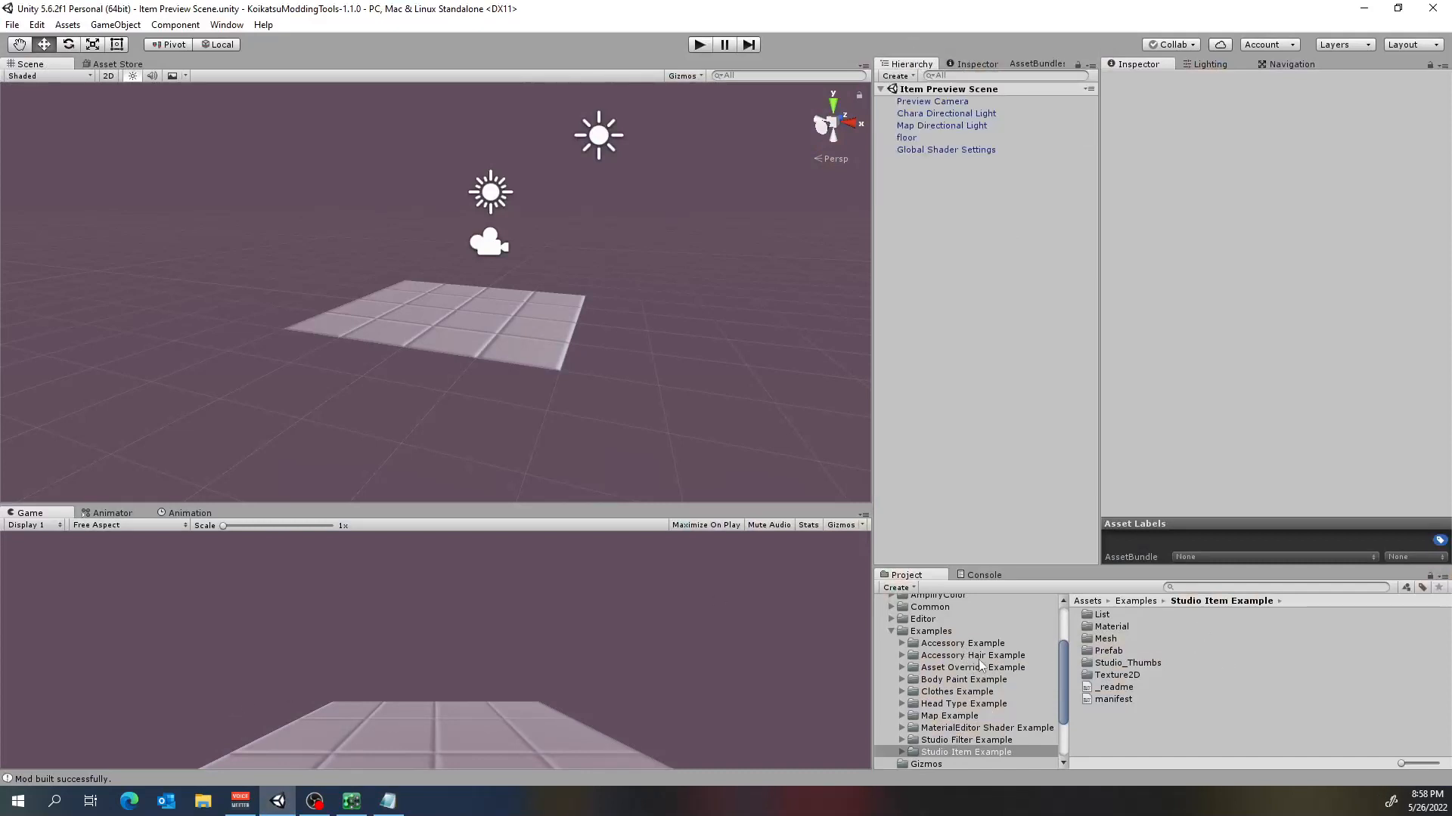
left_click(901, 692)
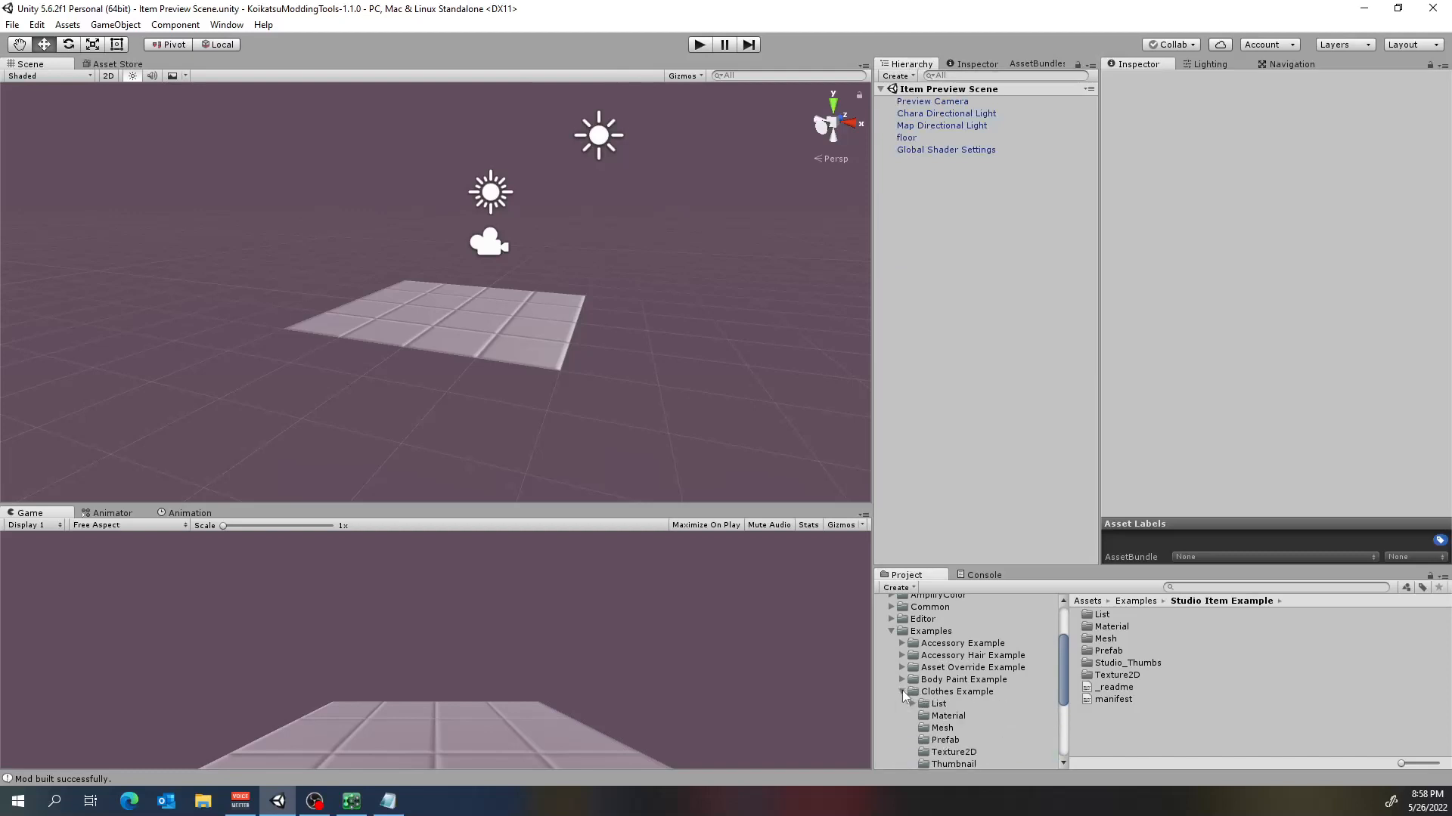
scroll(953, 700, "down", 2)
left_click(947, 695)
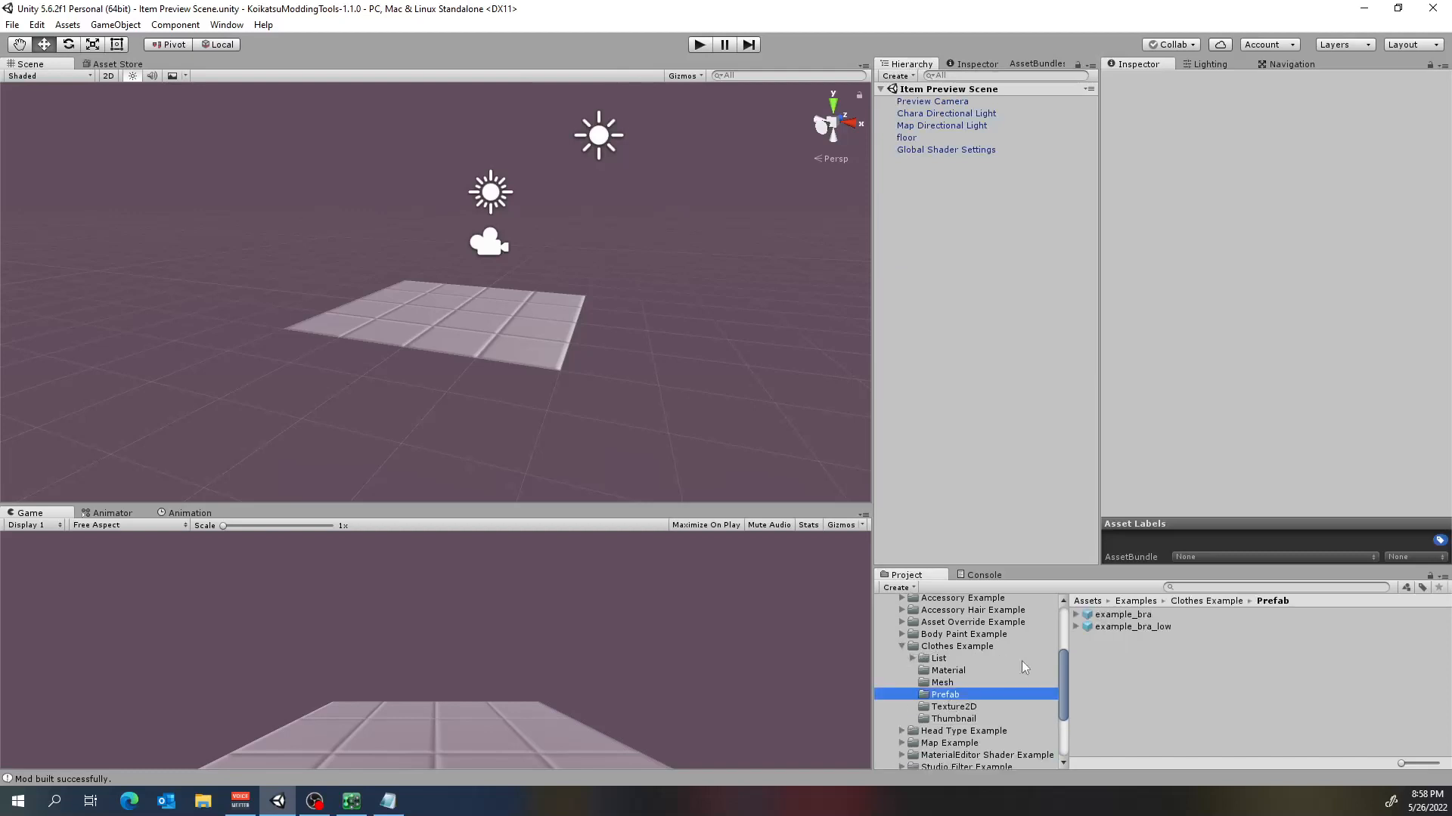
left_click(1136, 615)
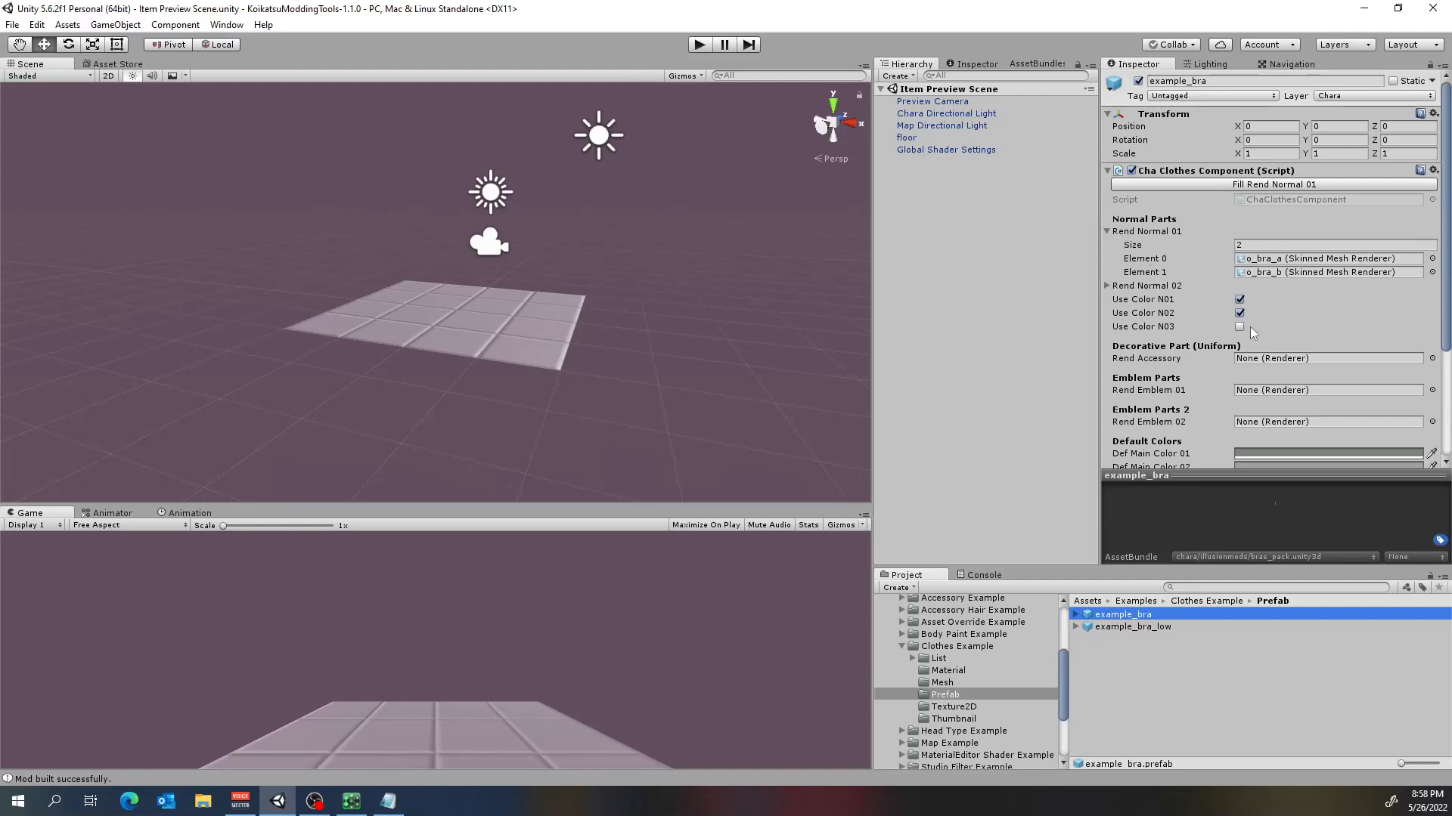
Examine the Cha Clothes Component settings of example_bra, from the normal parts to the default colors and optional parts
scroll(1244, 321, "down", 5)
scroll(1244, 306, "up", 4)
scroll(1249, 299, "up", 1)
scroll(1312, 265, "down", 4)
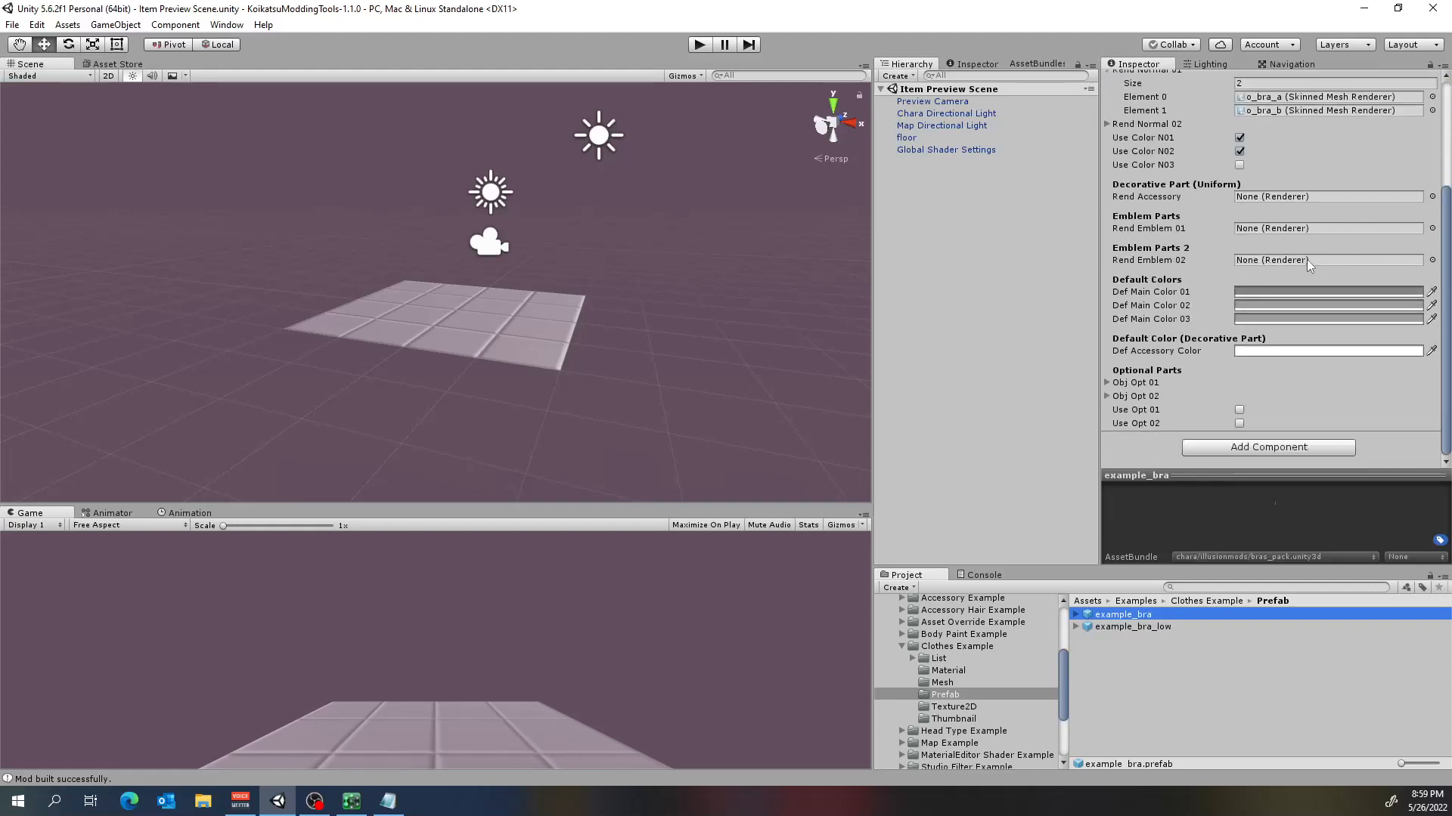
scroll(1263, 384, "up", 4)
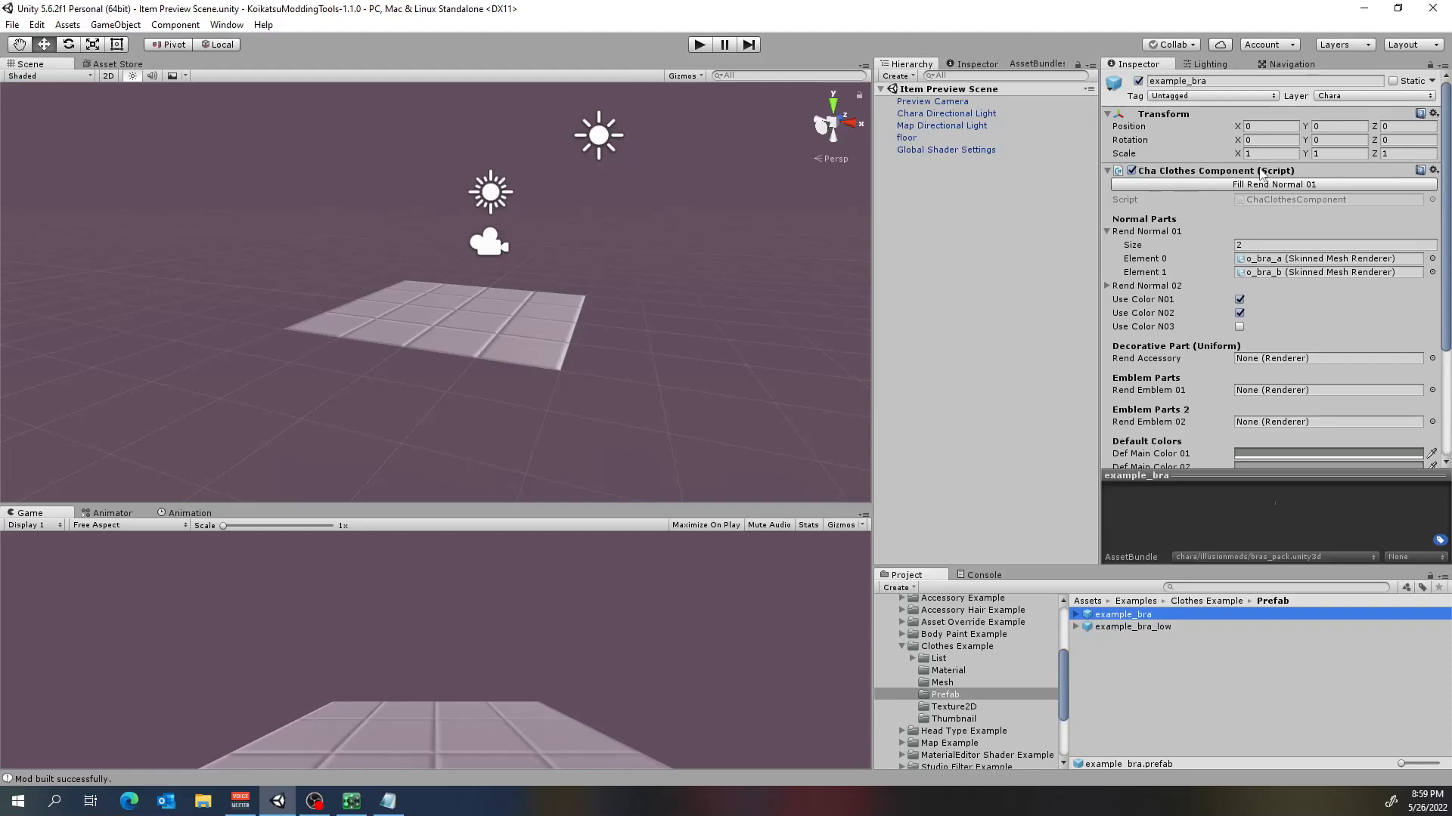
scroll(1182, 324, "down", 4)
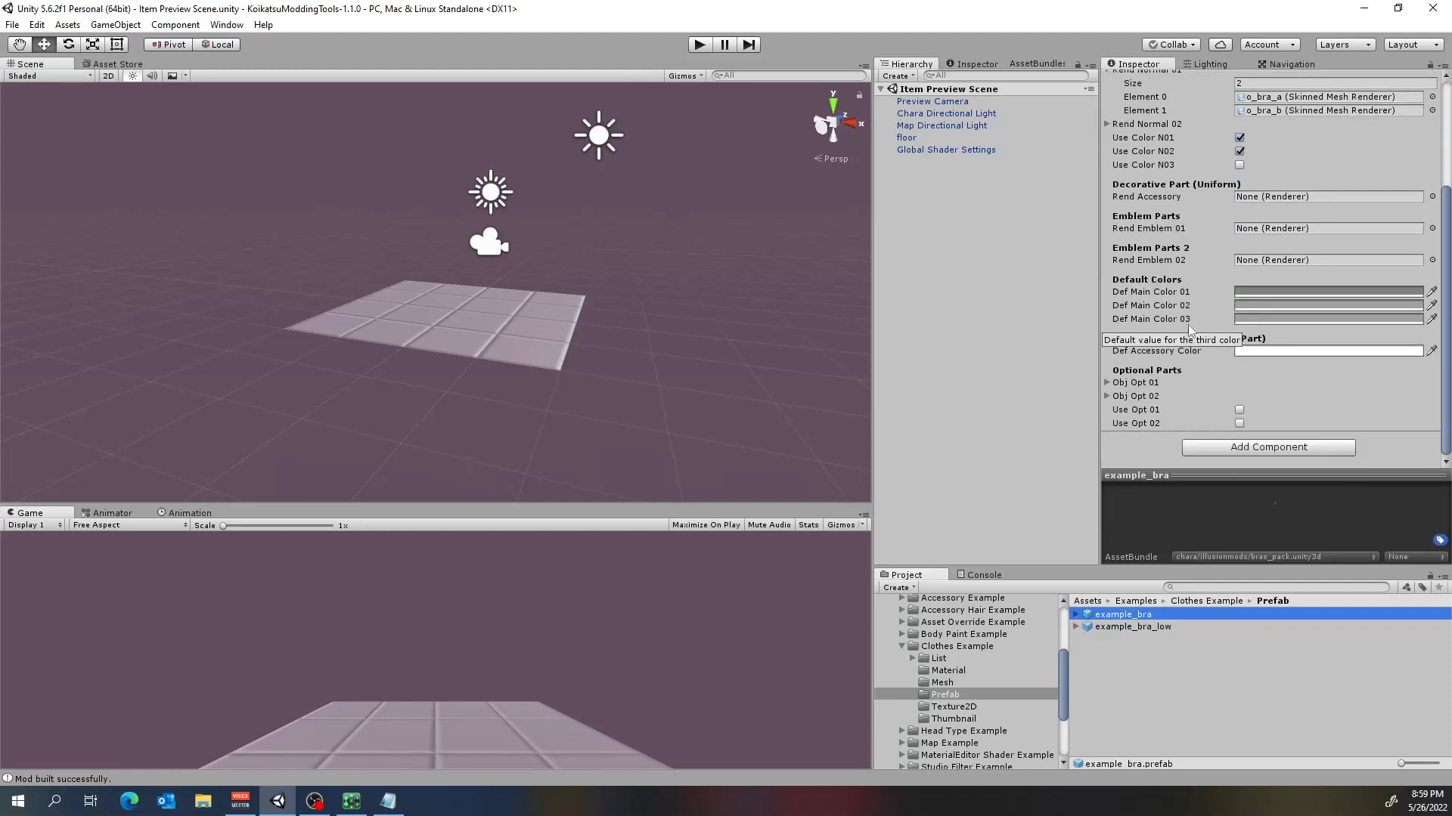
scroll(1406, 361, "up", 4)
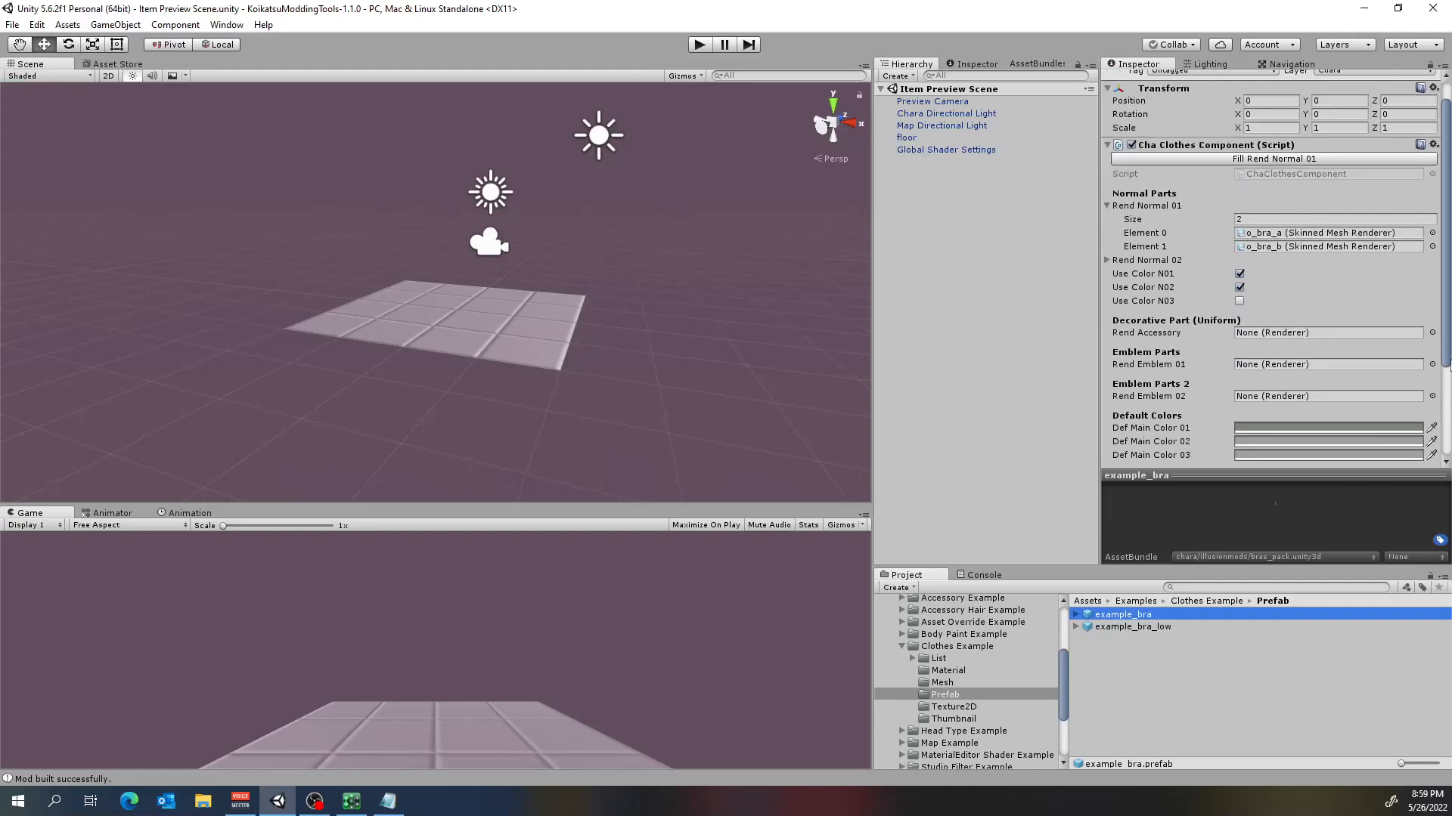
scroll(1449, 365, "down", 2)
scroll(1347, 303, "up", 2)
mouse_move(1195, 207)
Switch to the browser and read the Darkness v1.1.0 and Master v1.1.0 notes on the KoikatsuModdingTools releases page
left_click(130, 803)
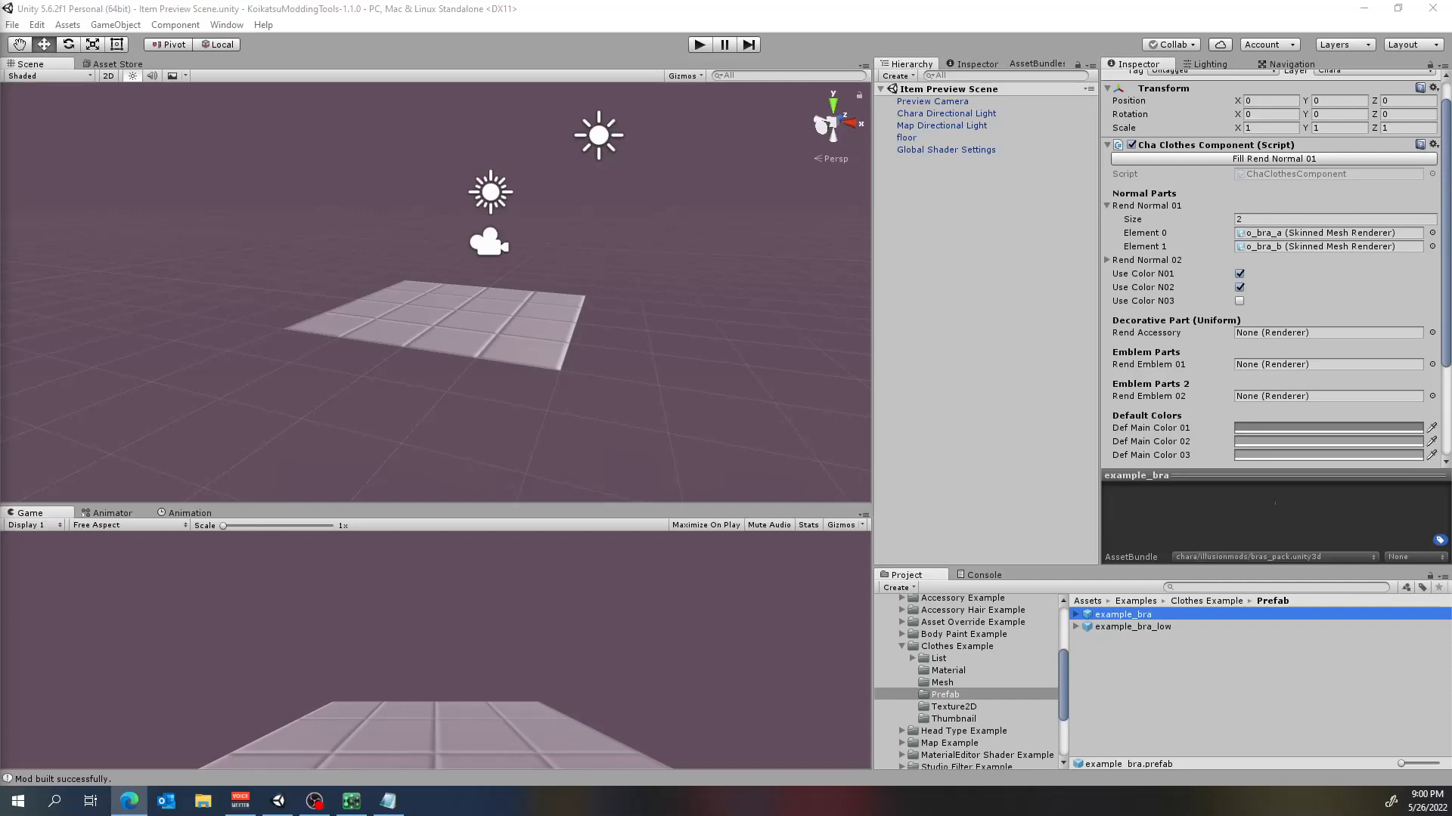
key("alt+Tab")
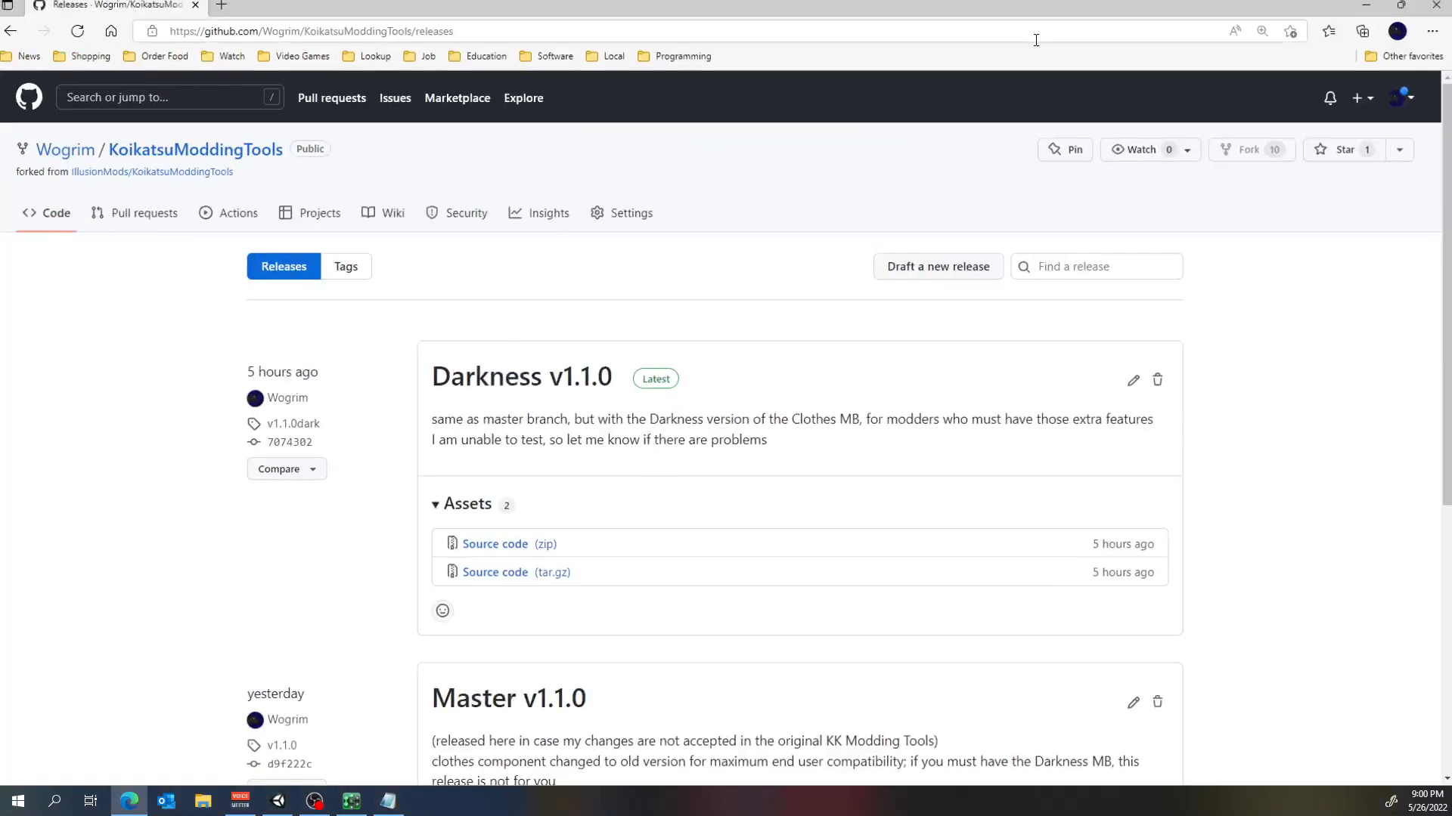
scroll(590, 306, "down", 2)
scroll(589, 307, "up", 3)
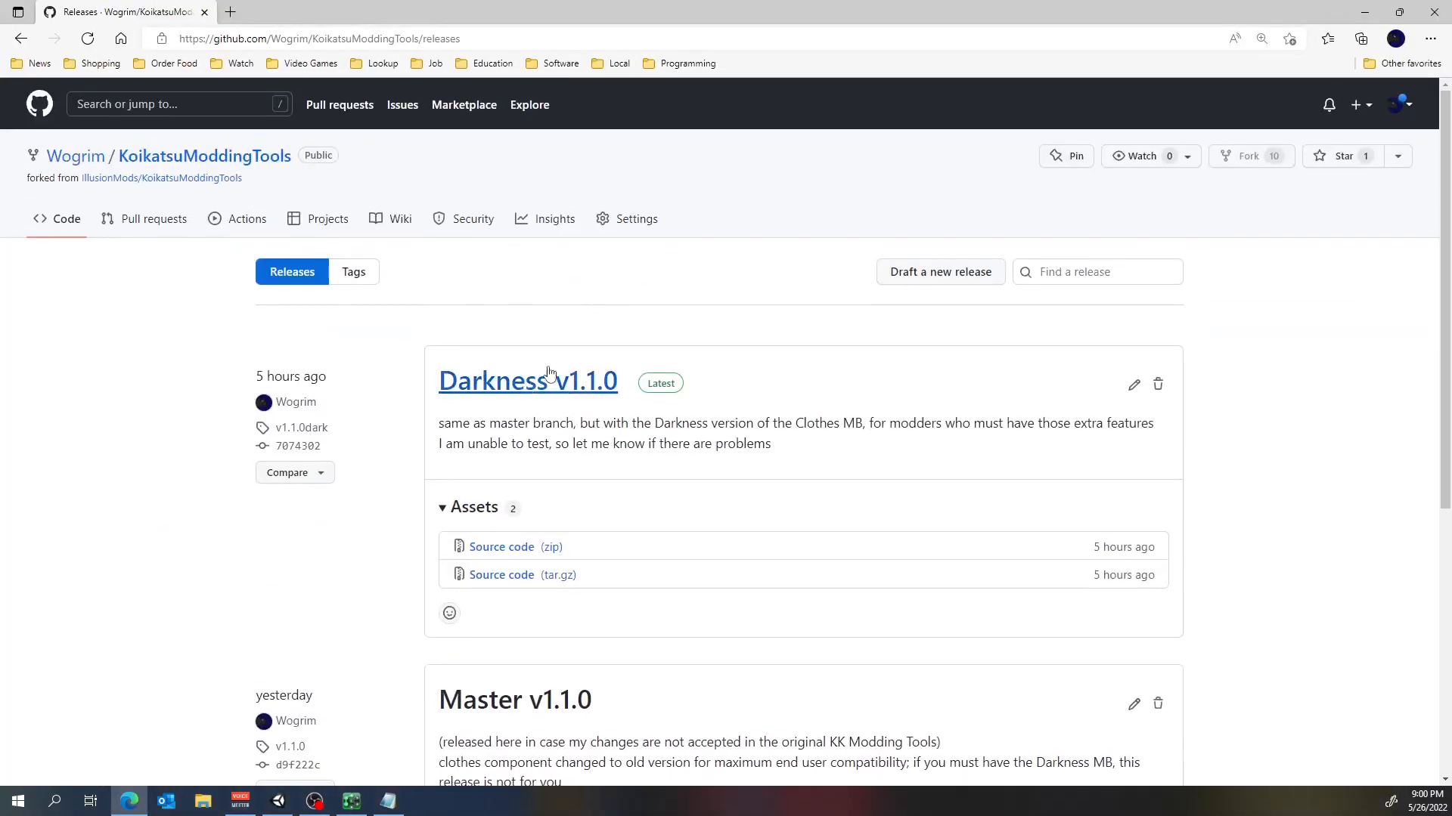
scroll(570, 370, "down", 3)
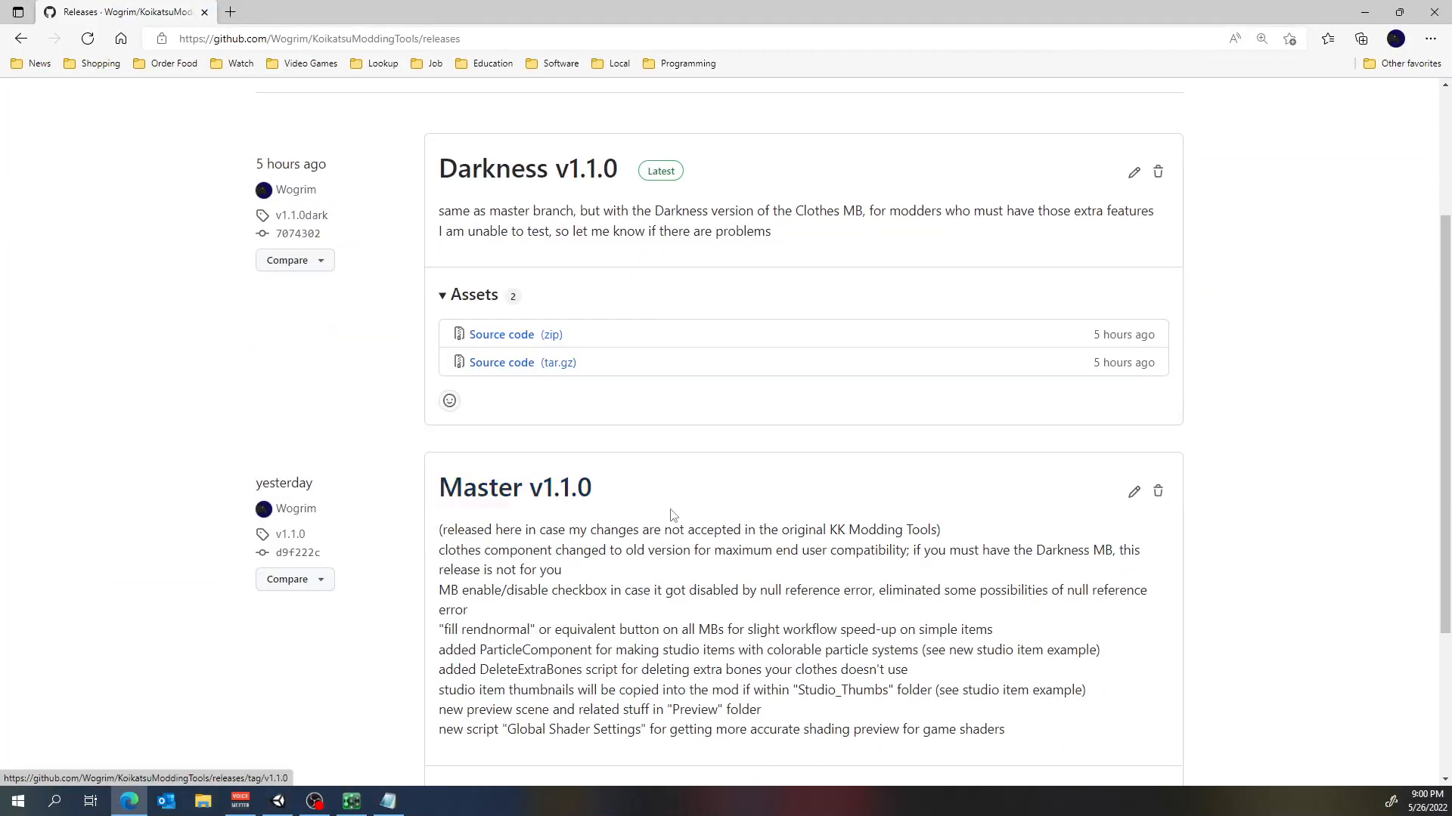
scroll(673, 515, "up", 3)
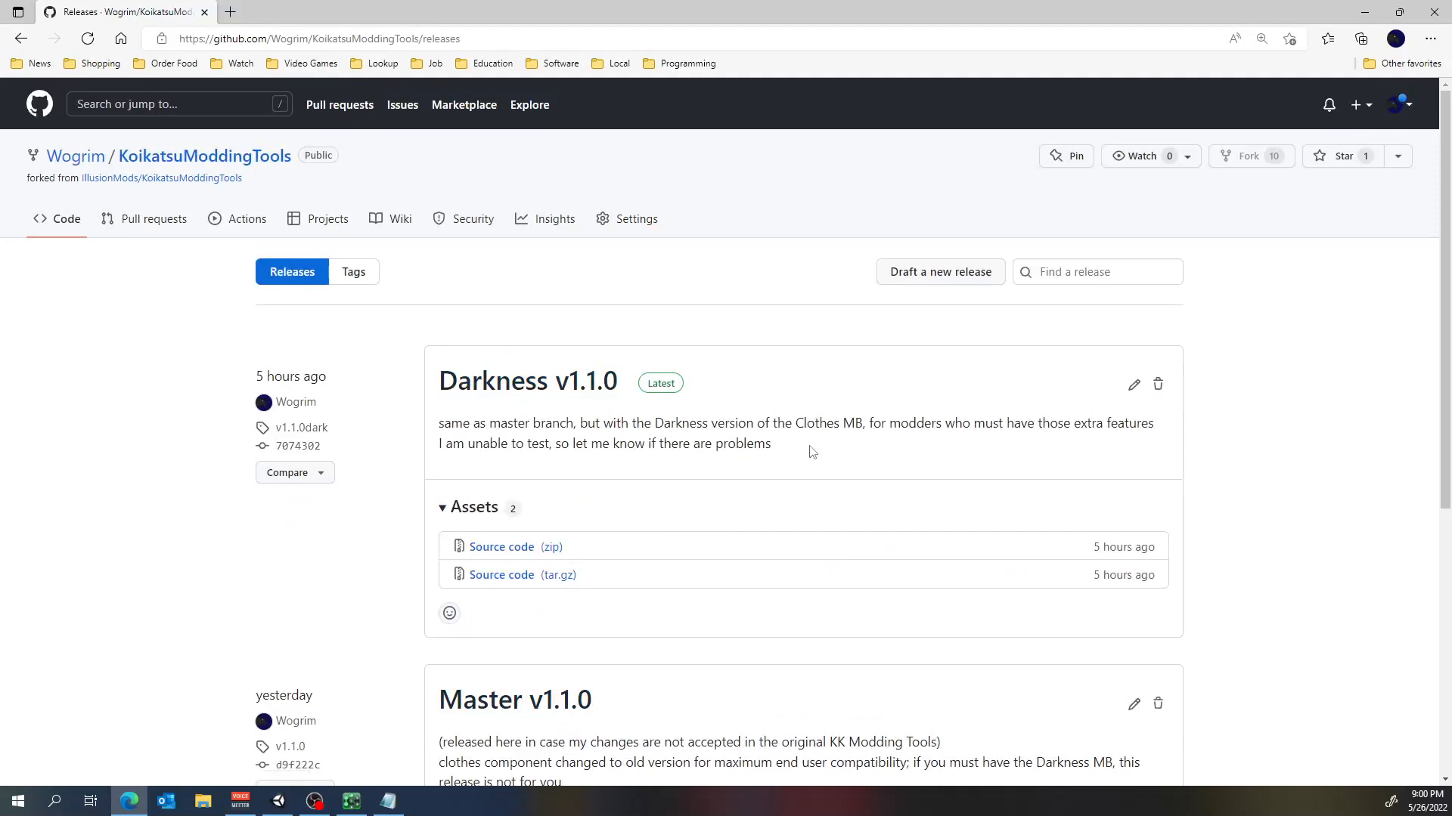
left_click_drag(866, 421, 793, 424)
left_click(786, 426)
left_click_drag(865, 421, 839, 422)
left_click(1364, 12)
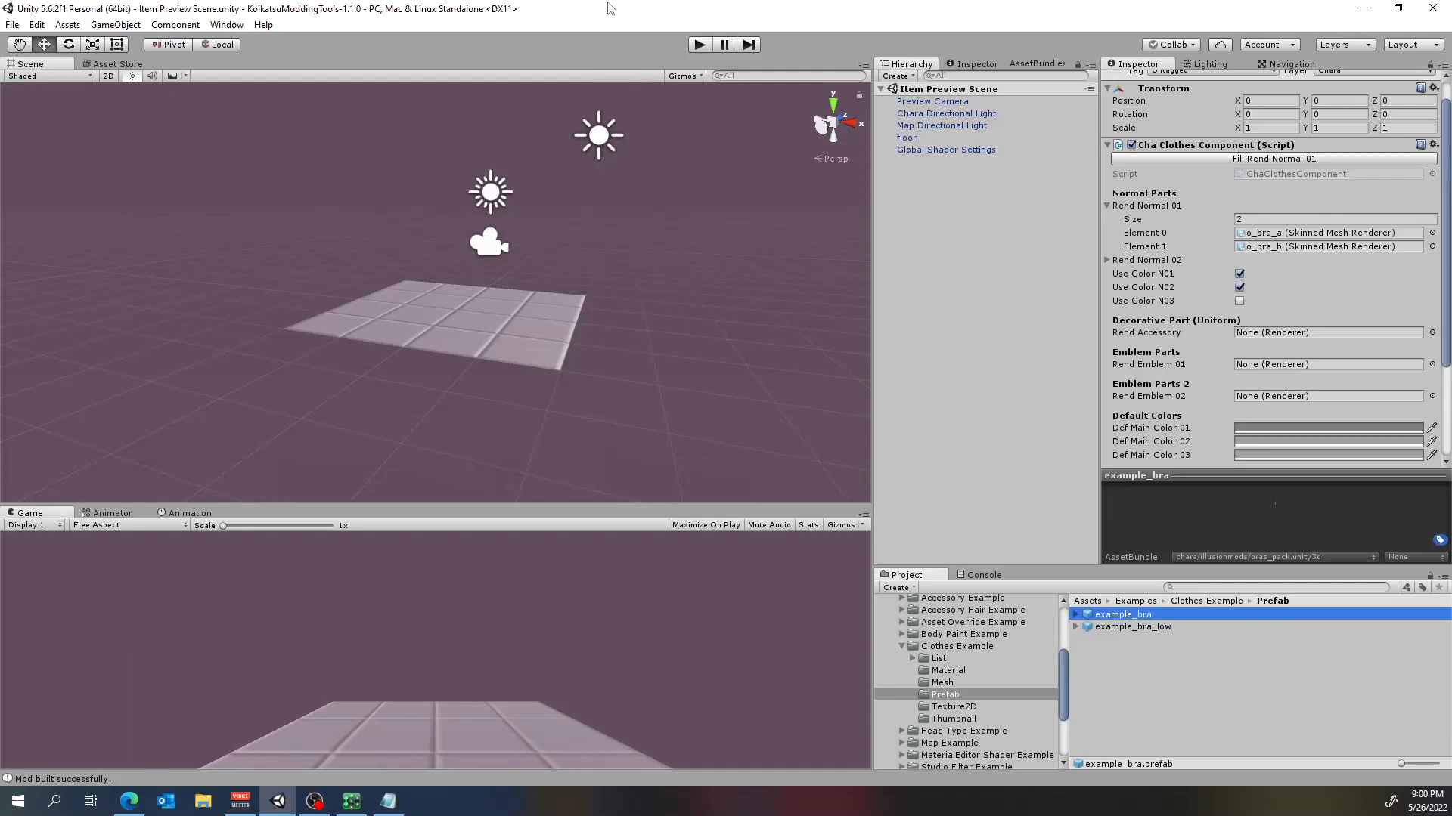
Switch to Notepad and highlight the "enable/disable checkbox" line in the KKMT 1.1.0 changes notes
left_click(396, 806)
left_click(51, 71)
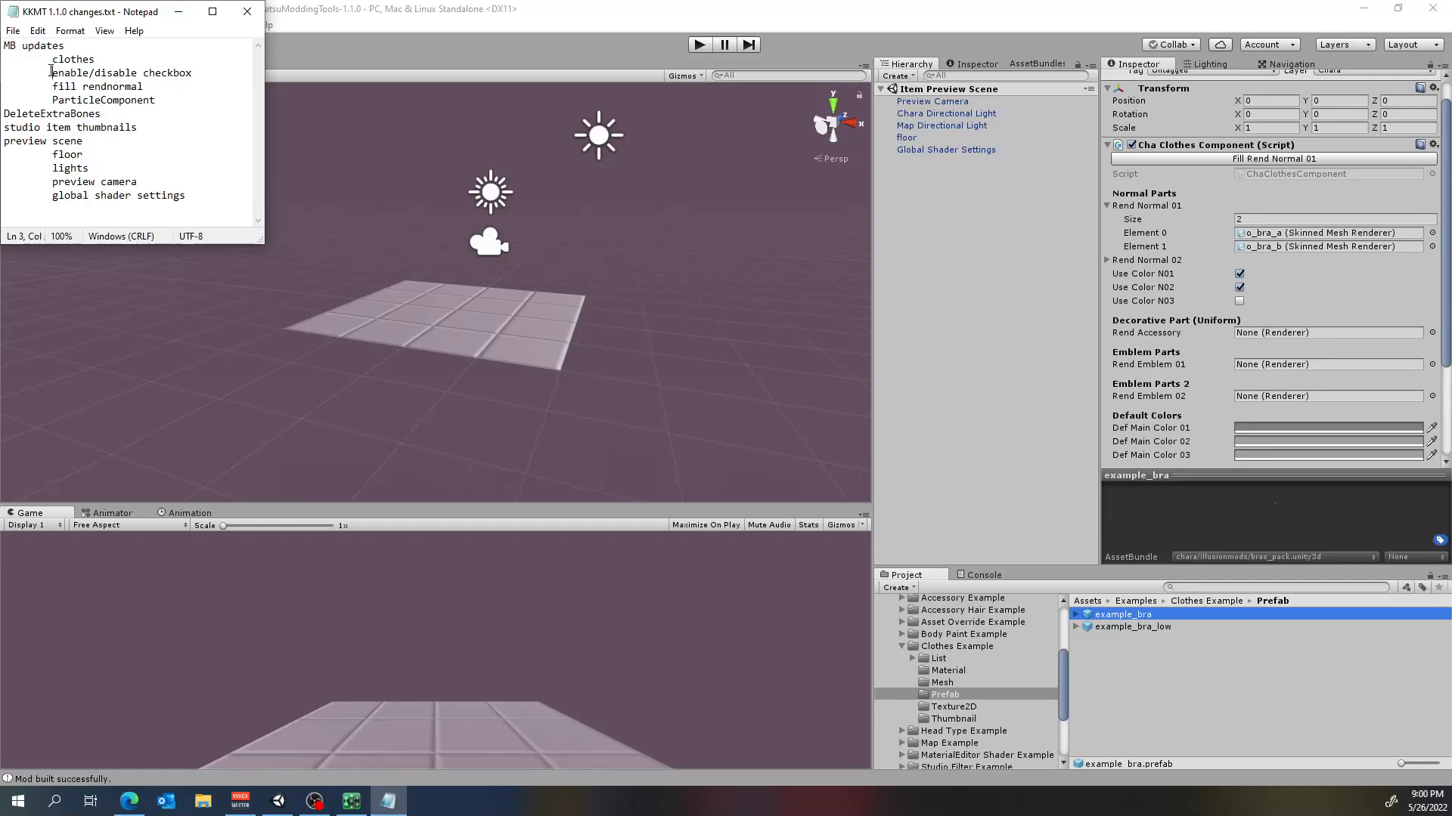
left_click_drag(52, 72, 203, 69)
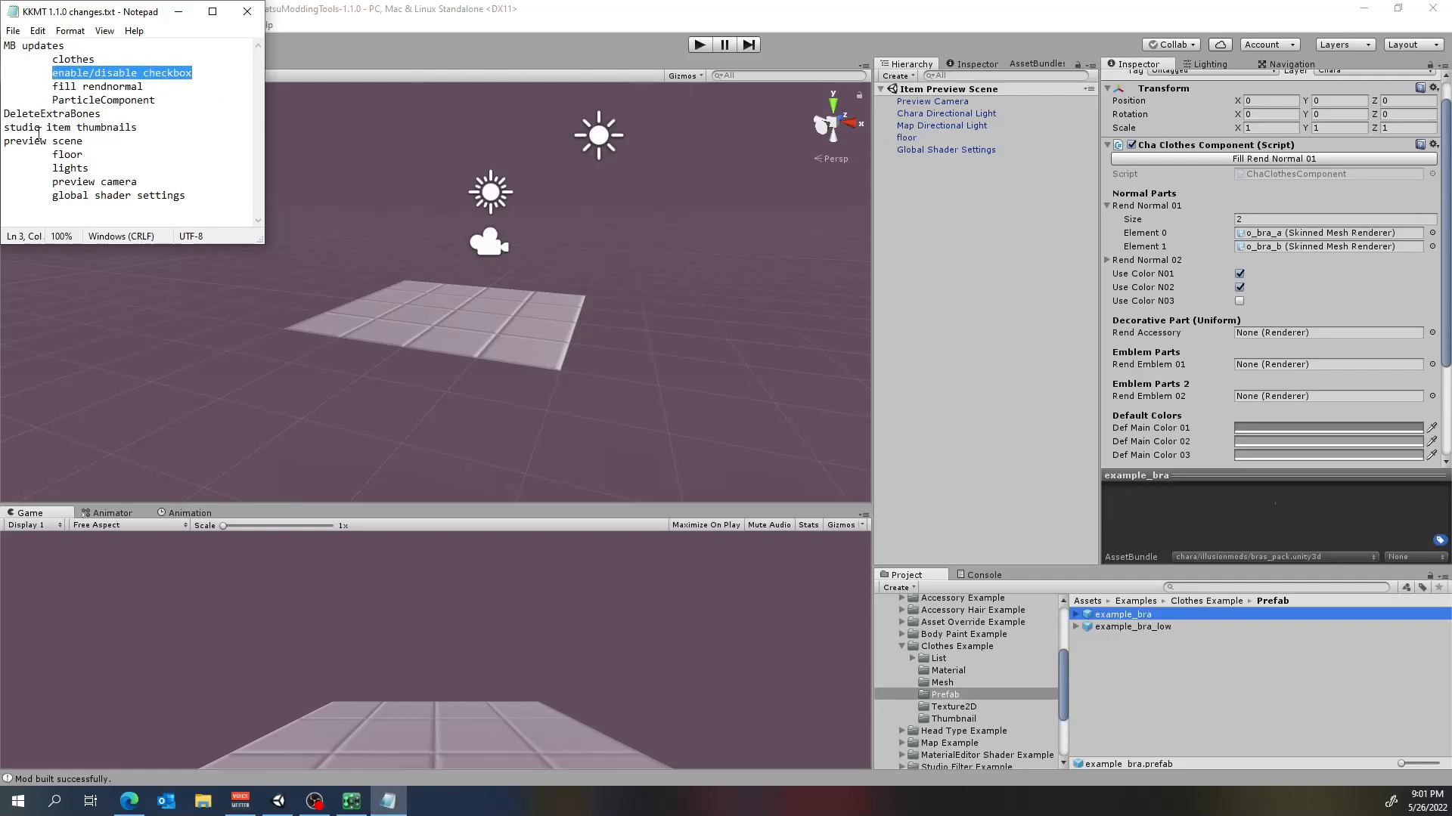
left_click(91, 75)
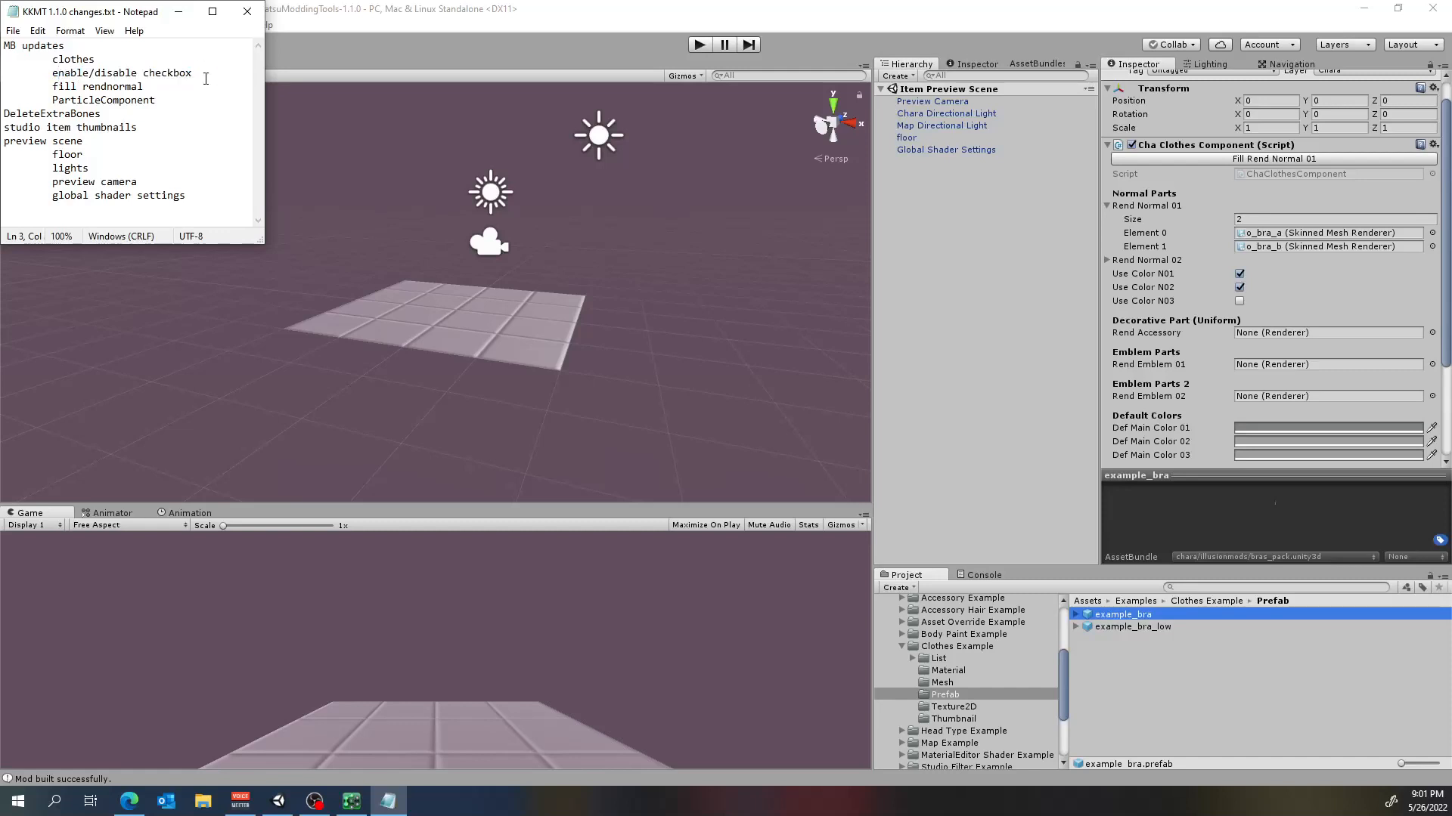
left_click_drag(205, 77, 38, 76)
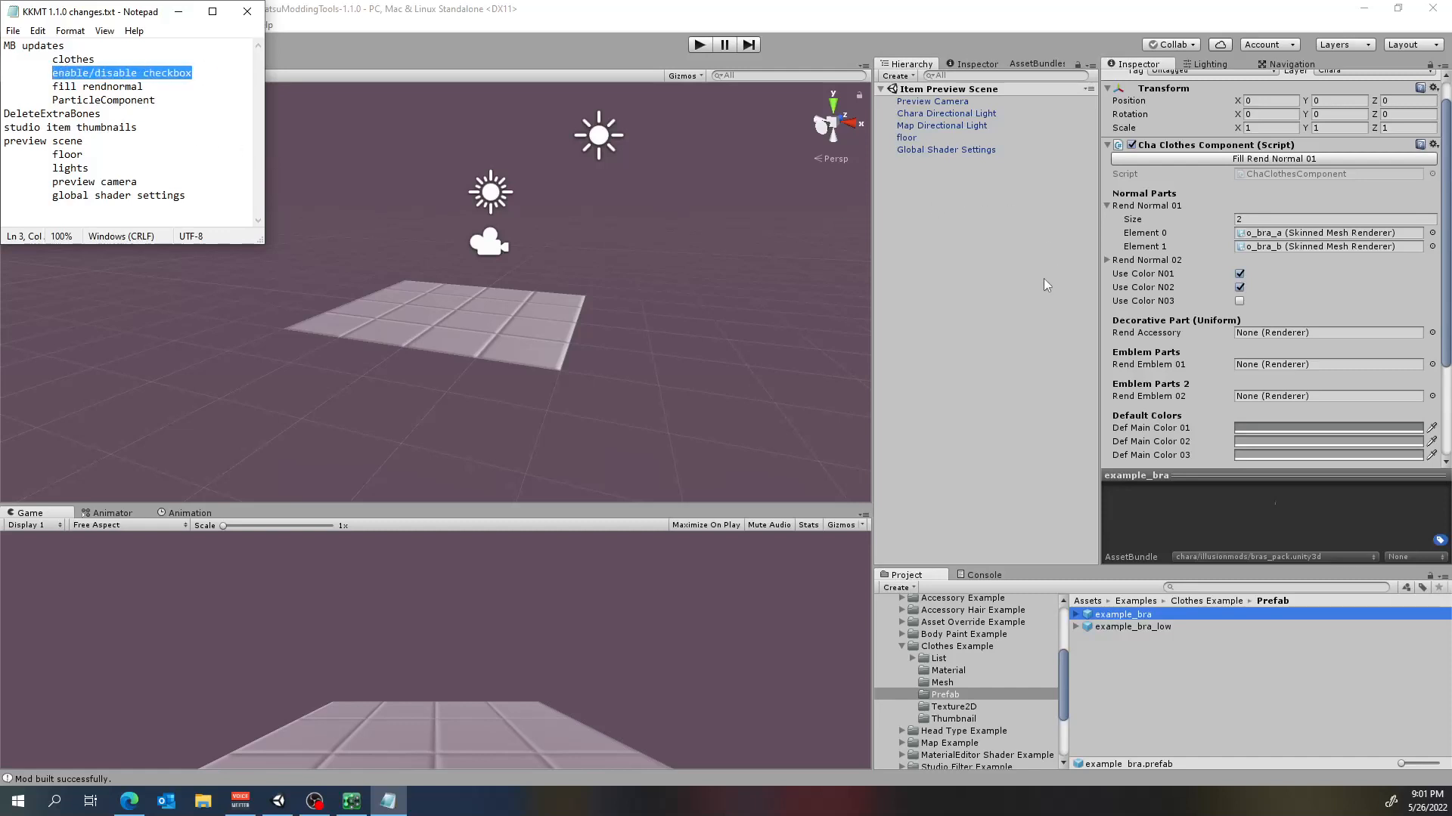
Return to Unity and inspect the script components on the example_bra, example_studio_item_1 and example_particles prefabs
left_click(995, 271)
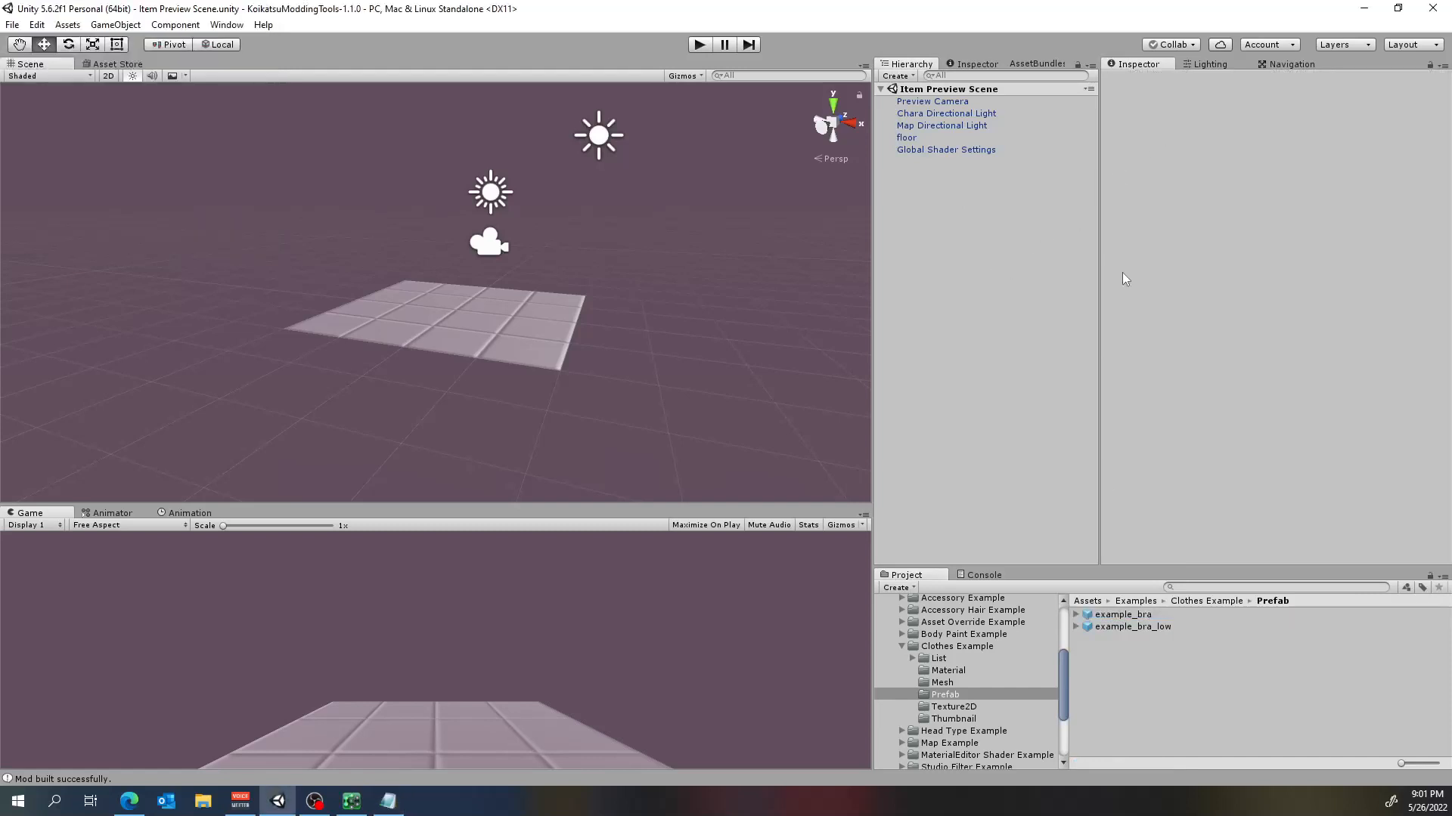
left_click(1112, 615)
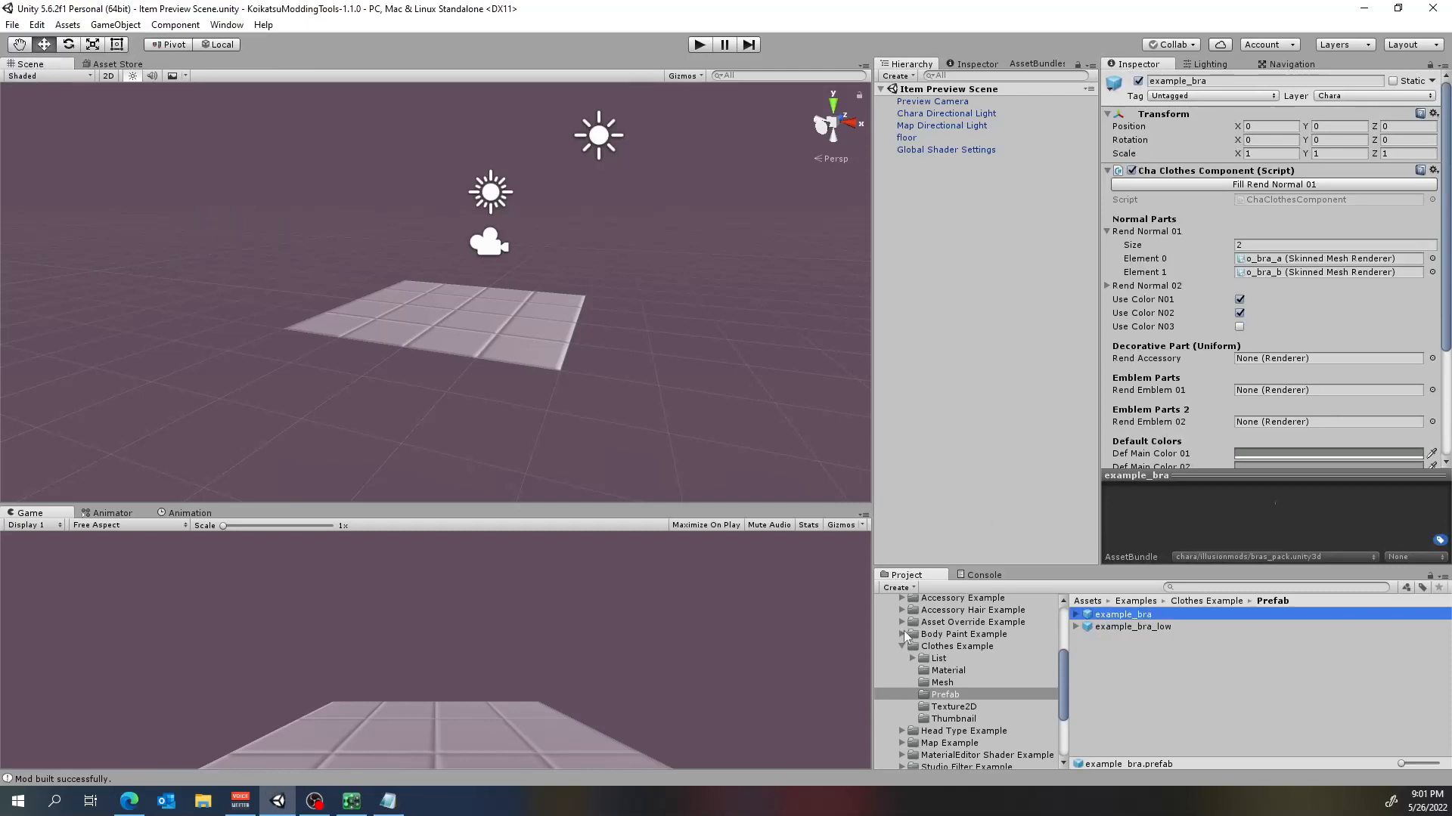
scroll(904, 630, "down", 3)
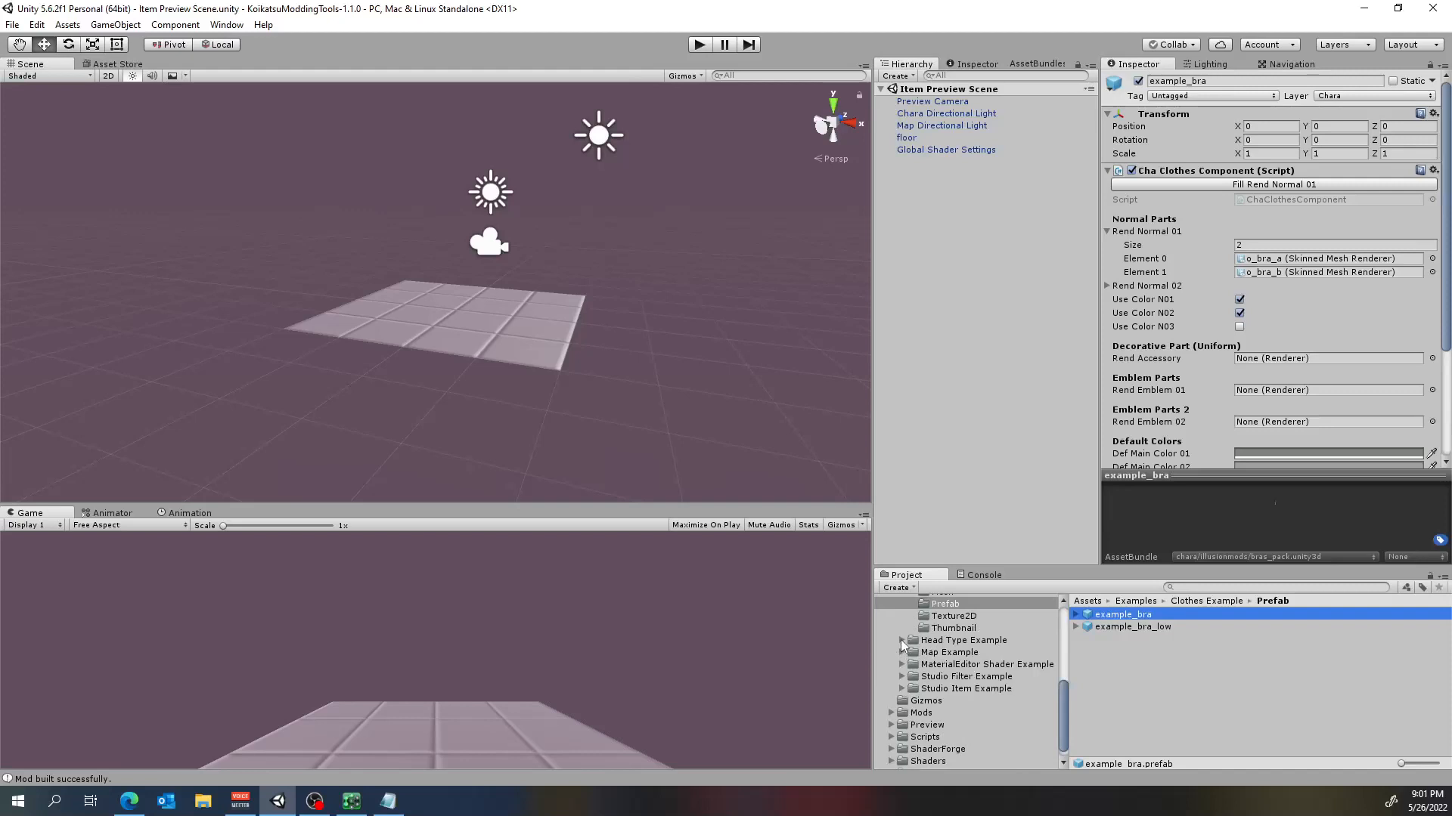
left_click(901, 688)
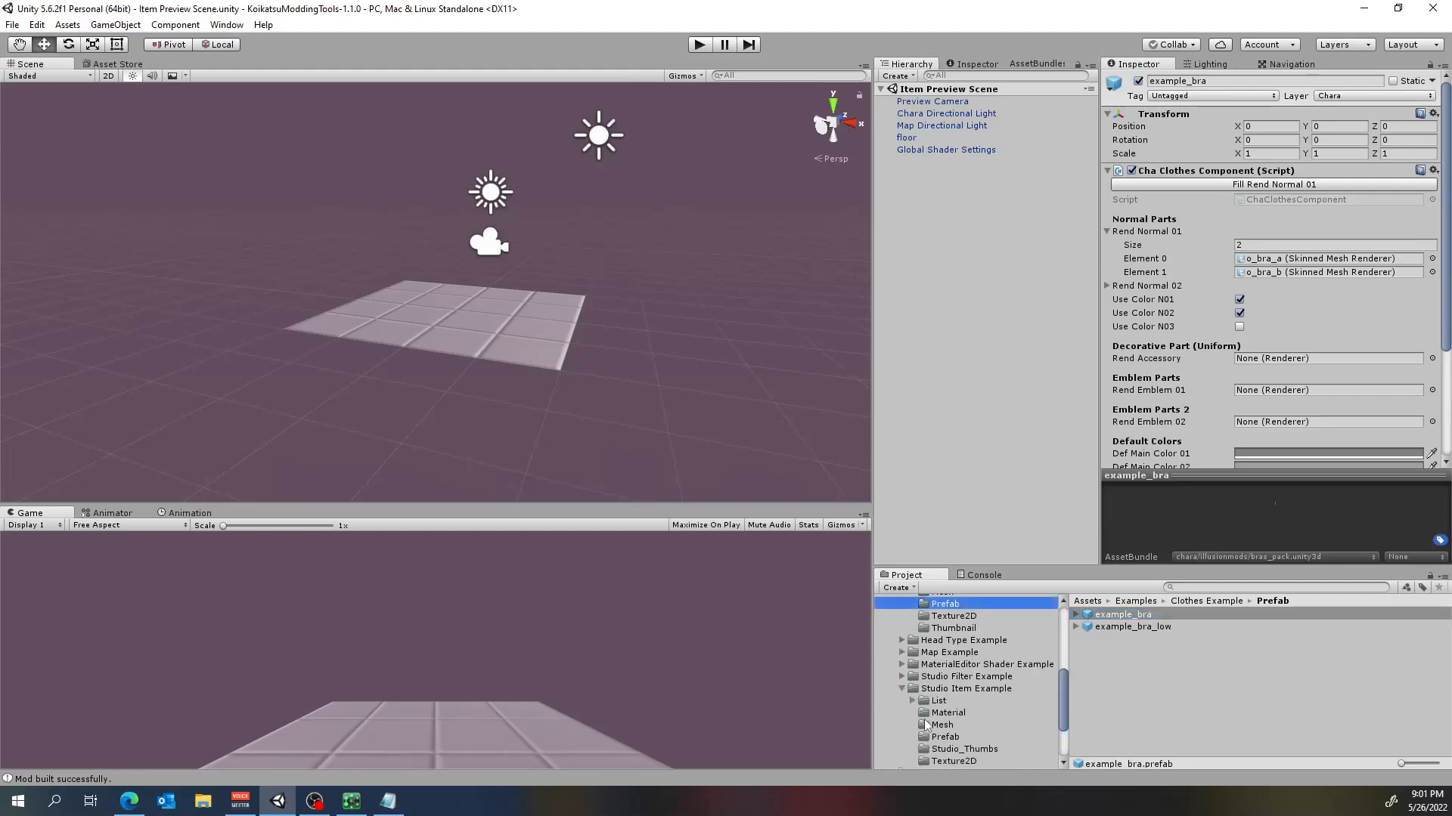
left_click(945, 737)
left_click(1138, 628)
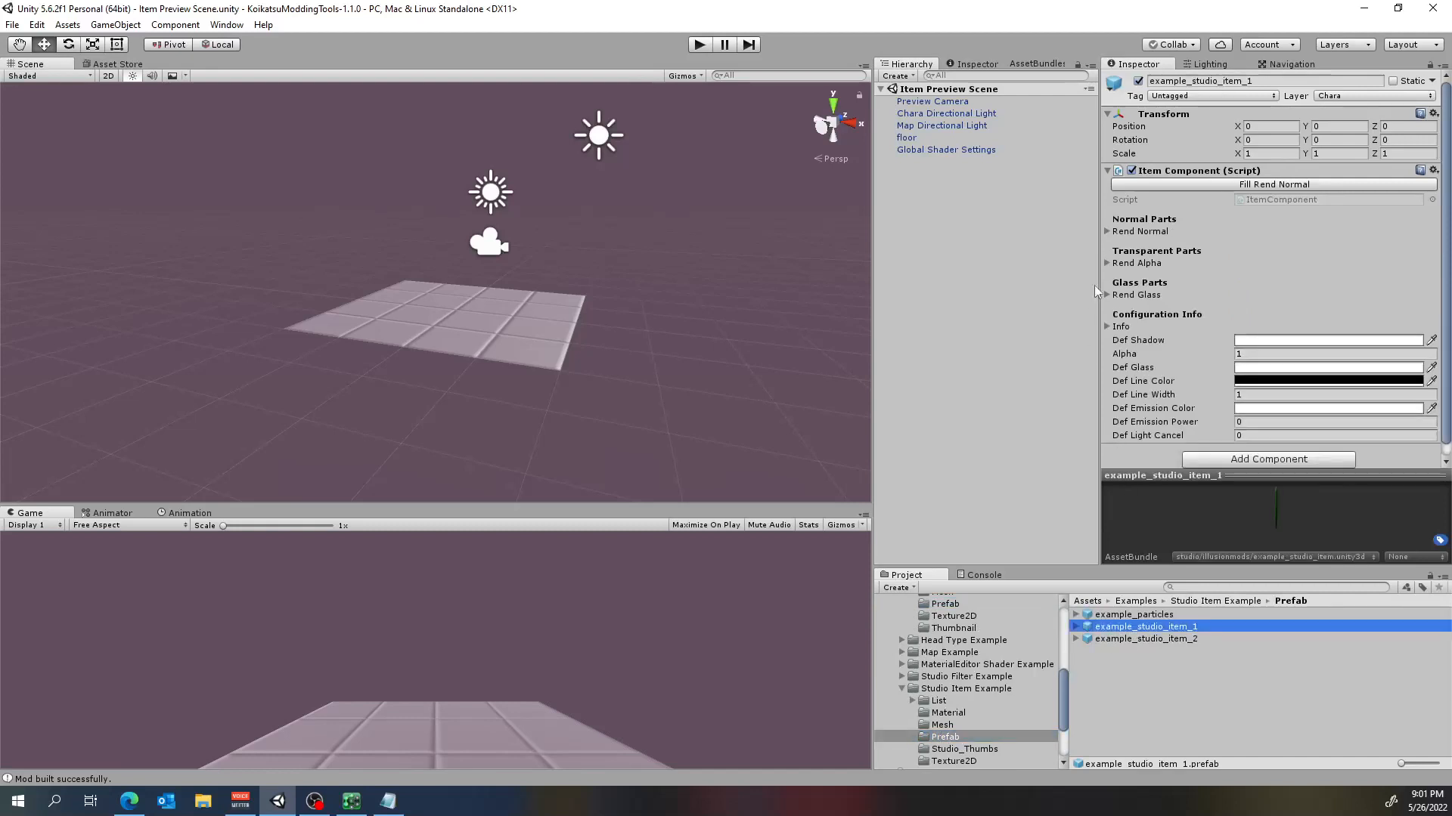
left_click(1149, 615)
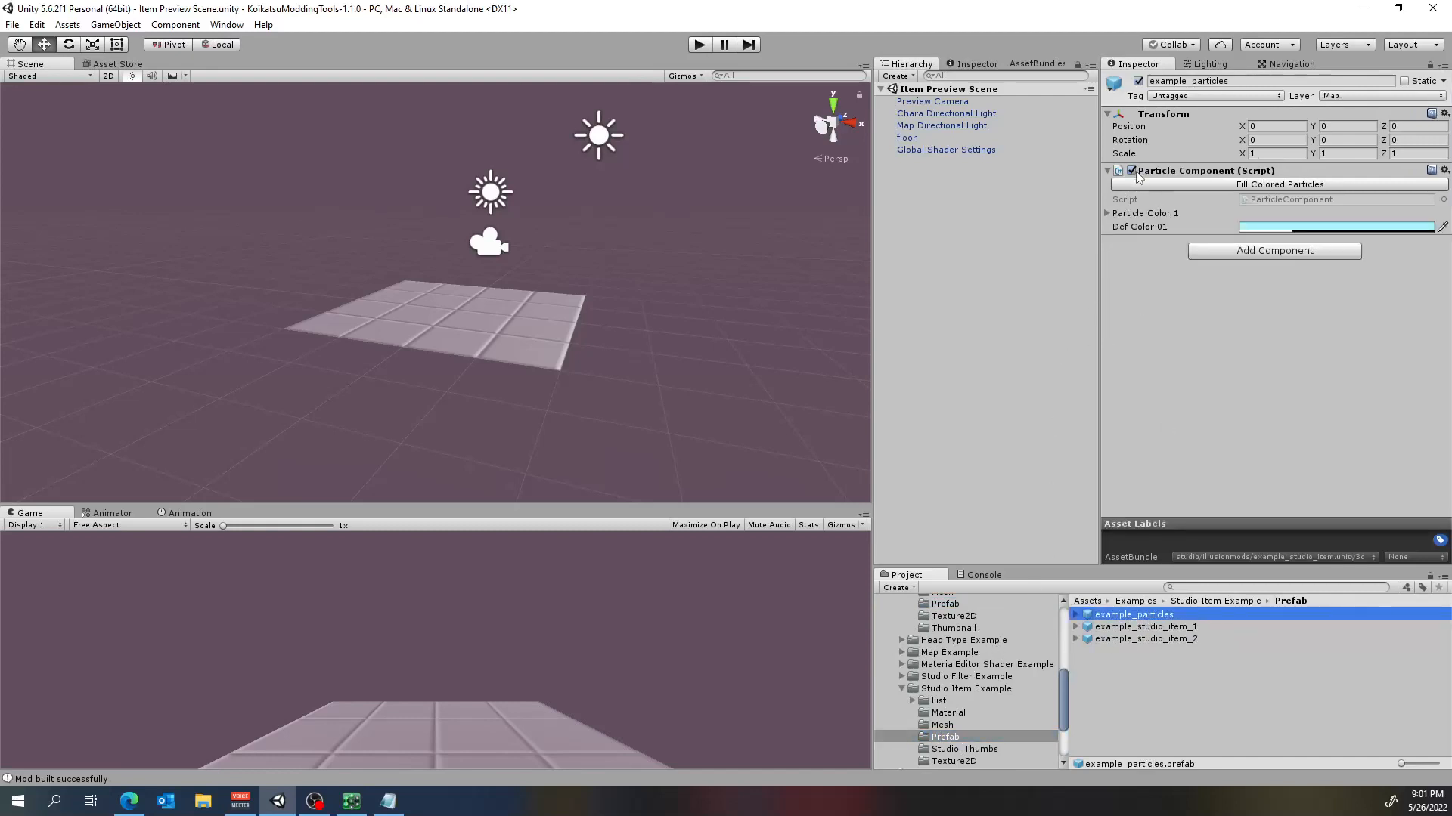
Inspect the Cha Accessory Component on the example_accessory prefab in the Accessory Example's Prefab folder
scroll(966, 655, "up", 2)
left_click(945, 650)
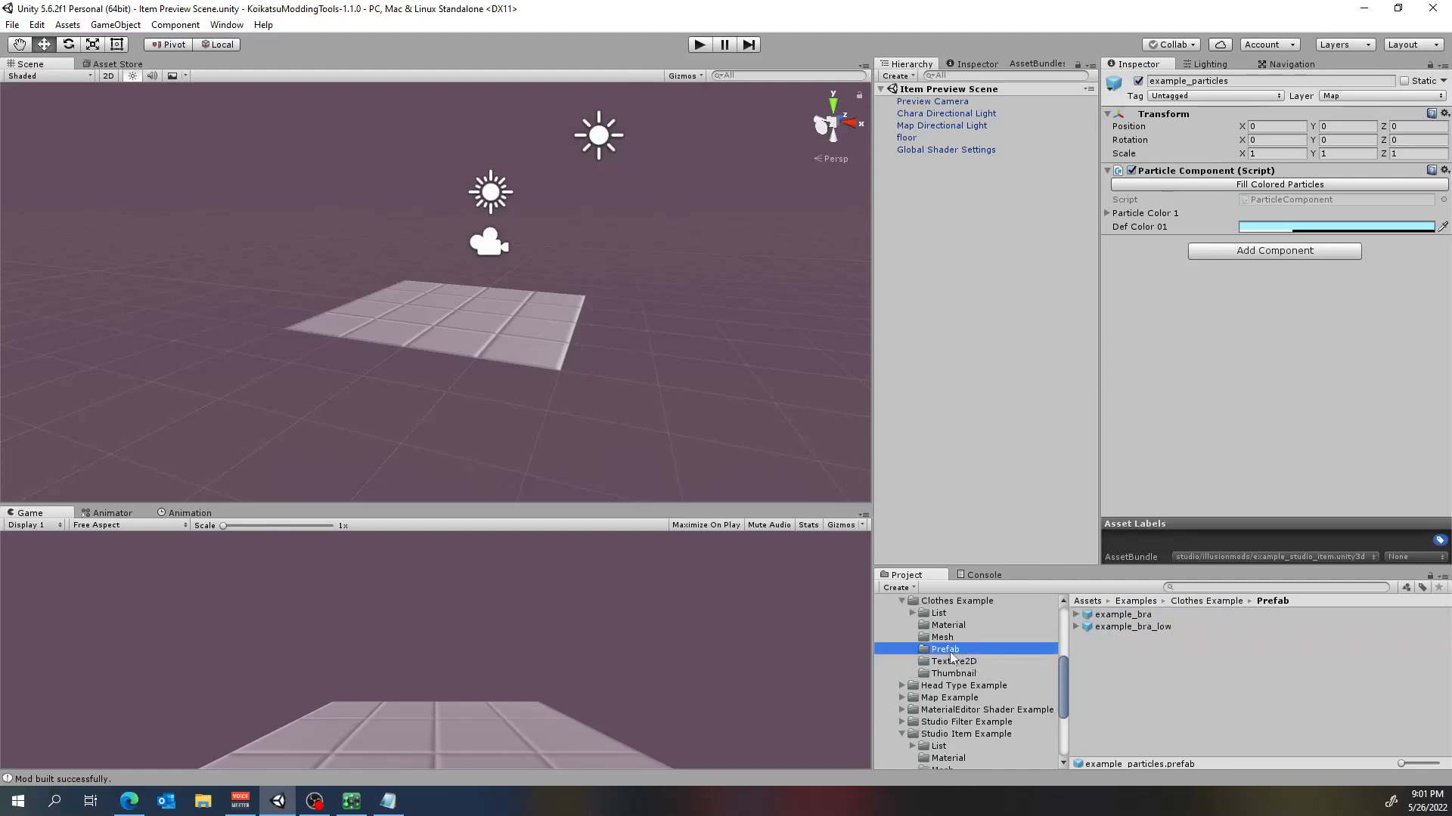
scroll(975, 643, "up", 3)
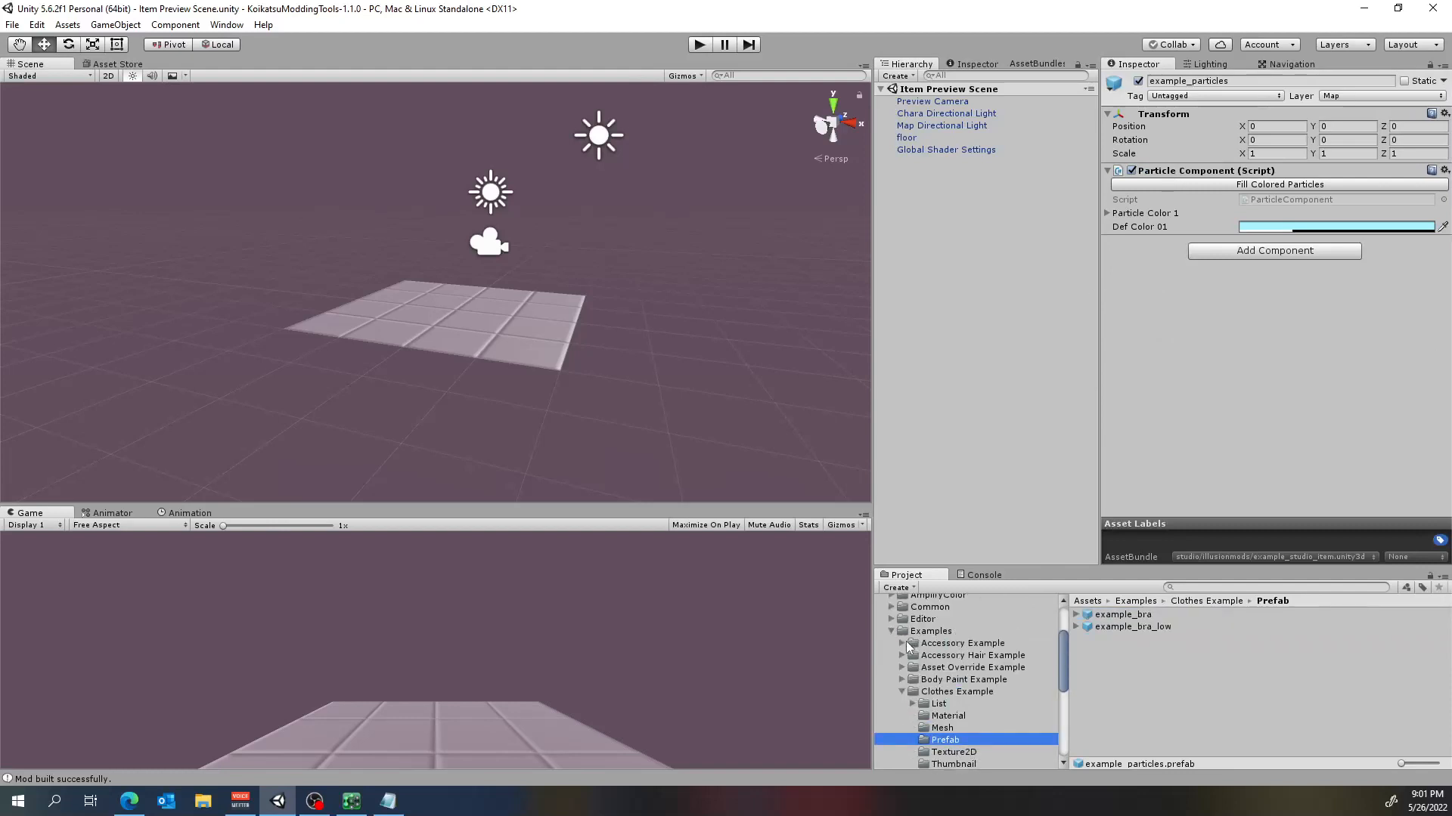
left_click(902, 643)
left_click(954, 691)
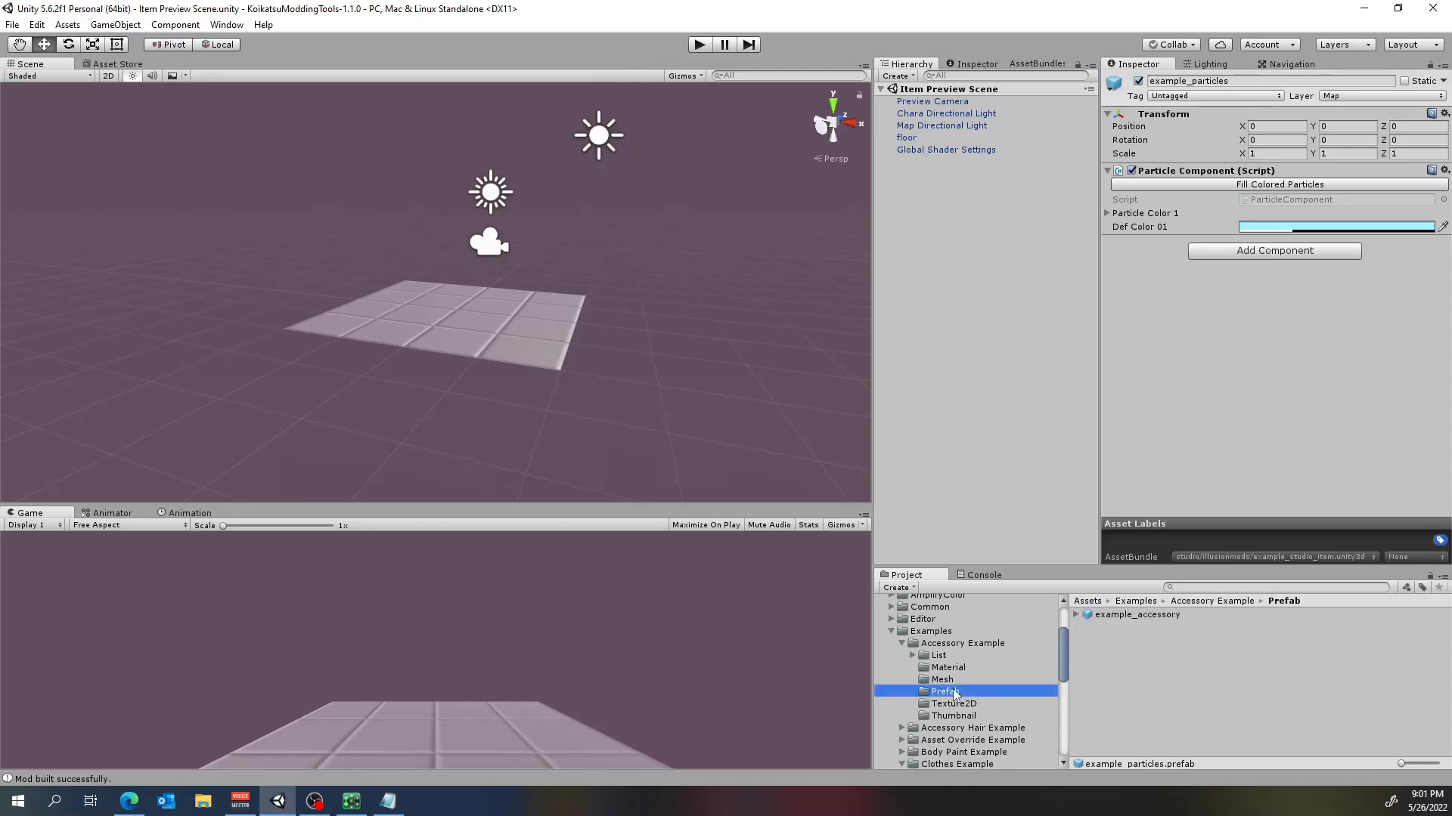
left_click(1138, 615)
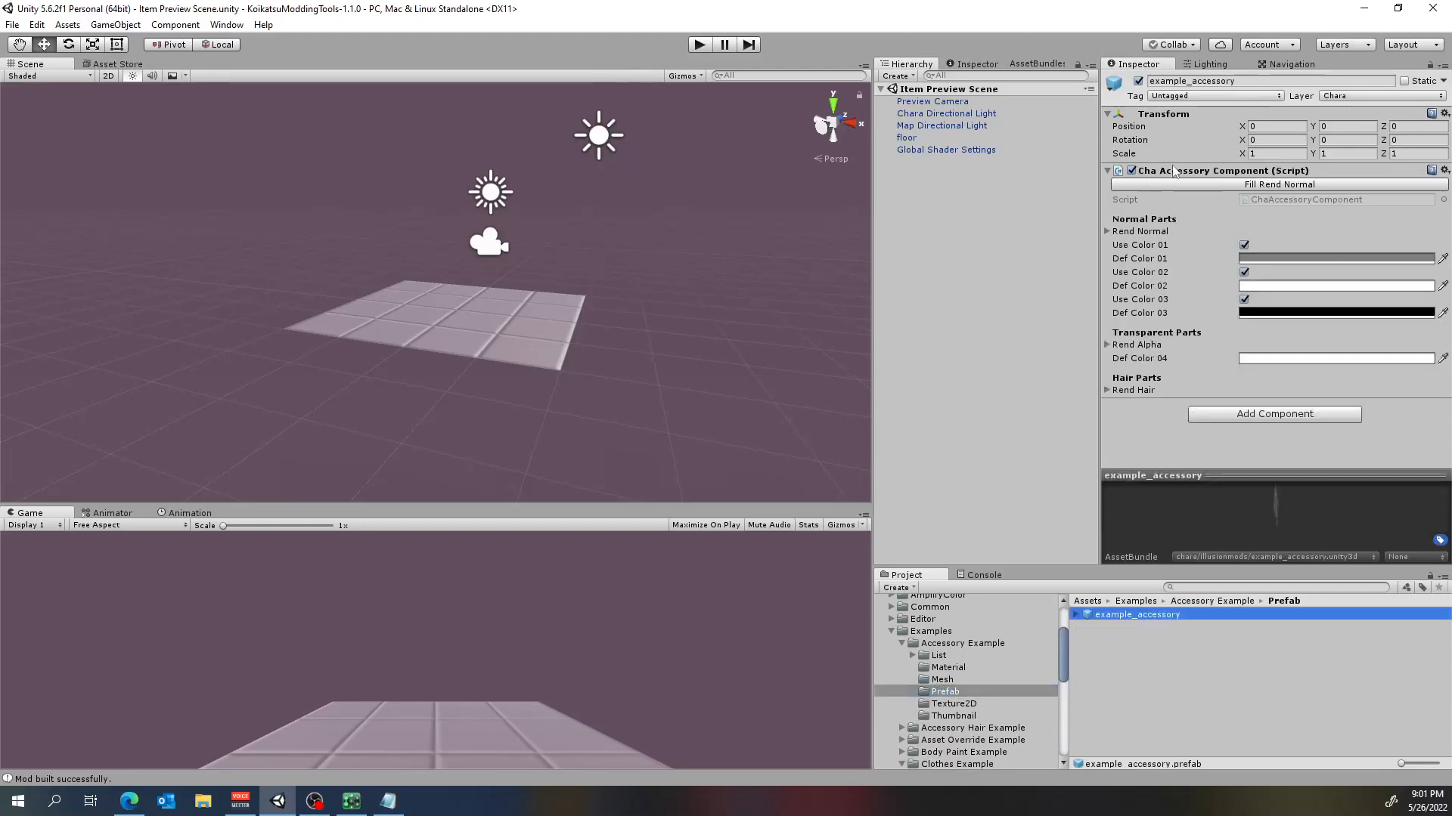
Select example_hair_acc_1 in the Accessory Hair Example's Prefab folder and inspect its Cha Custom Hair Component
scroll(907, 659, "down", 3)
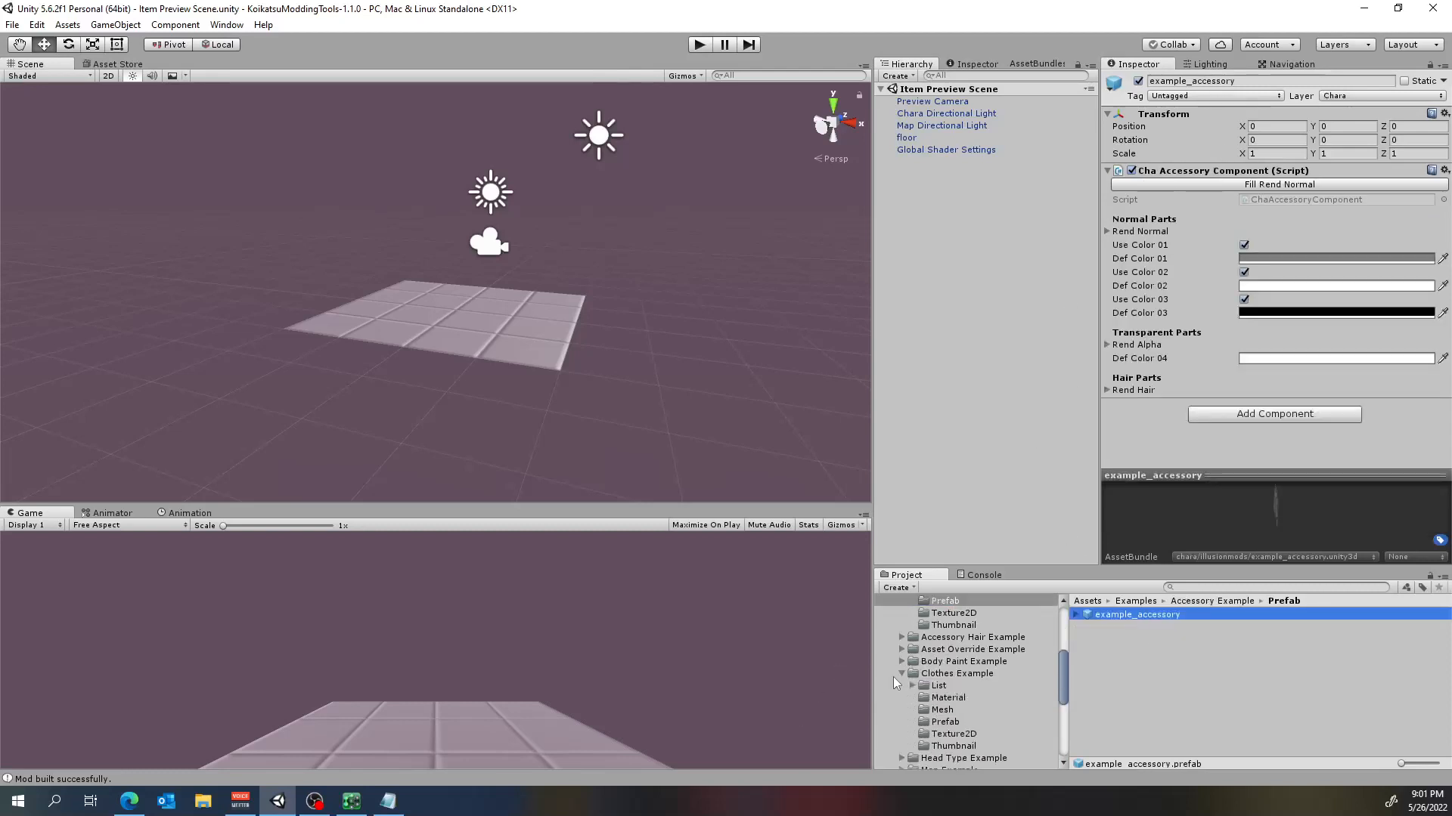
scroll(907, 681, "up", 2)
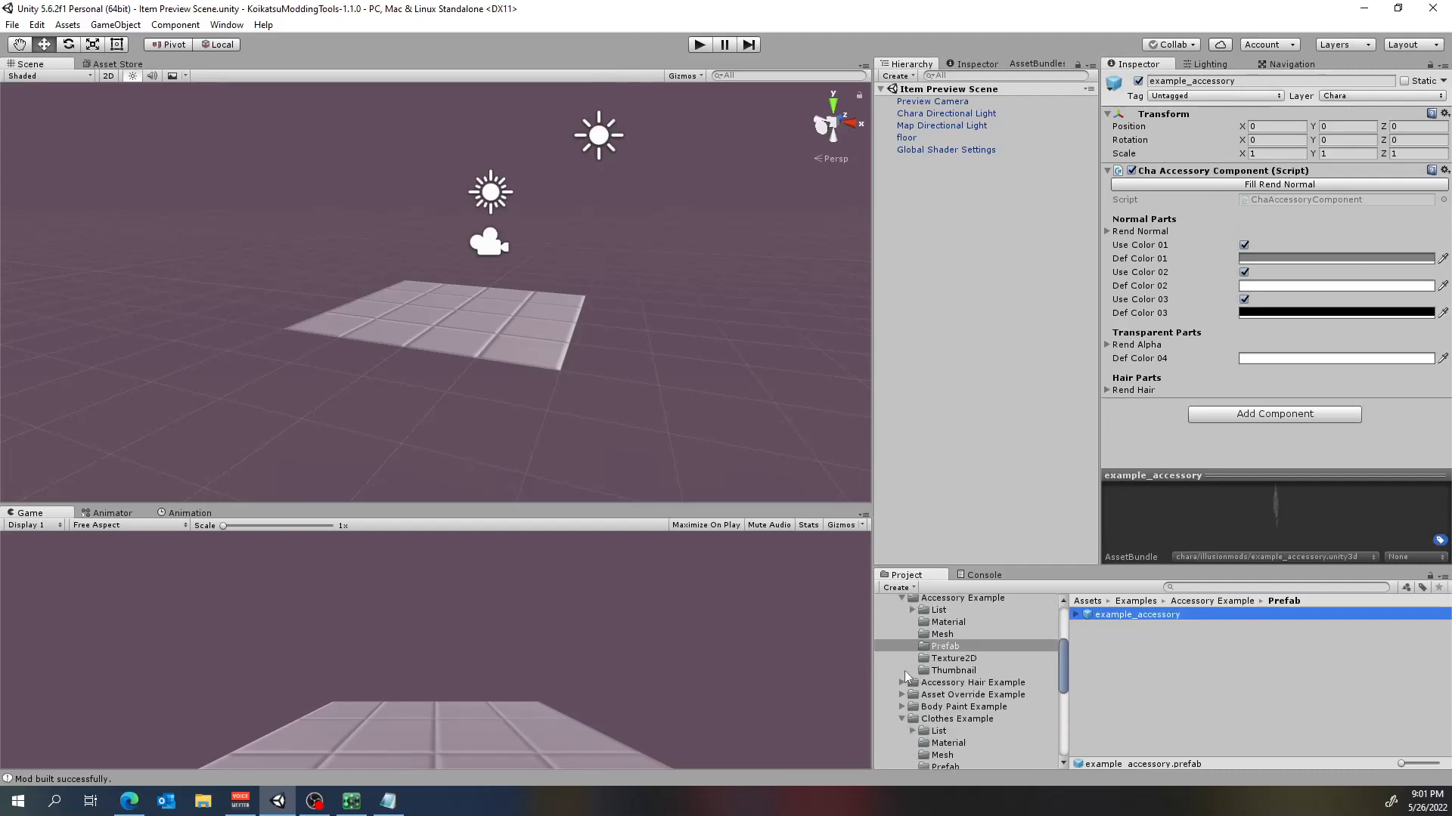
left_click(901, 682)
left_click(945, 730)
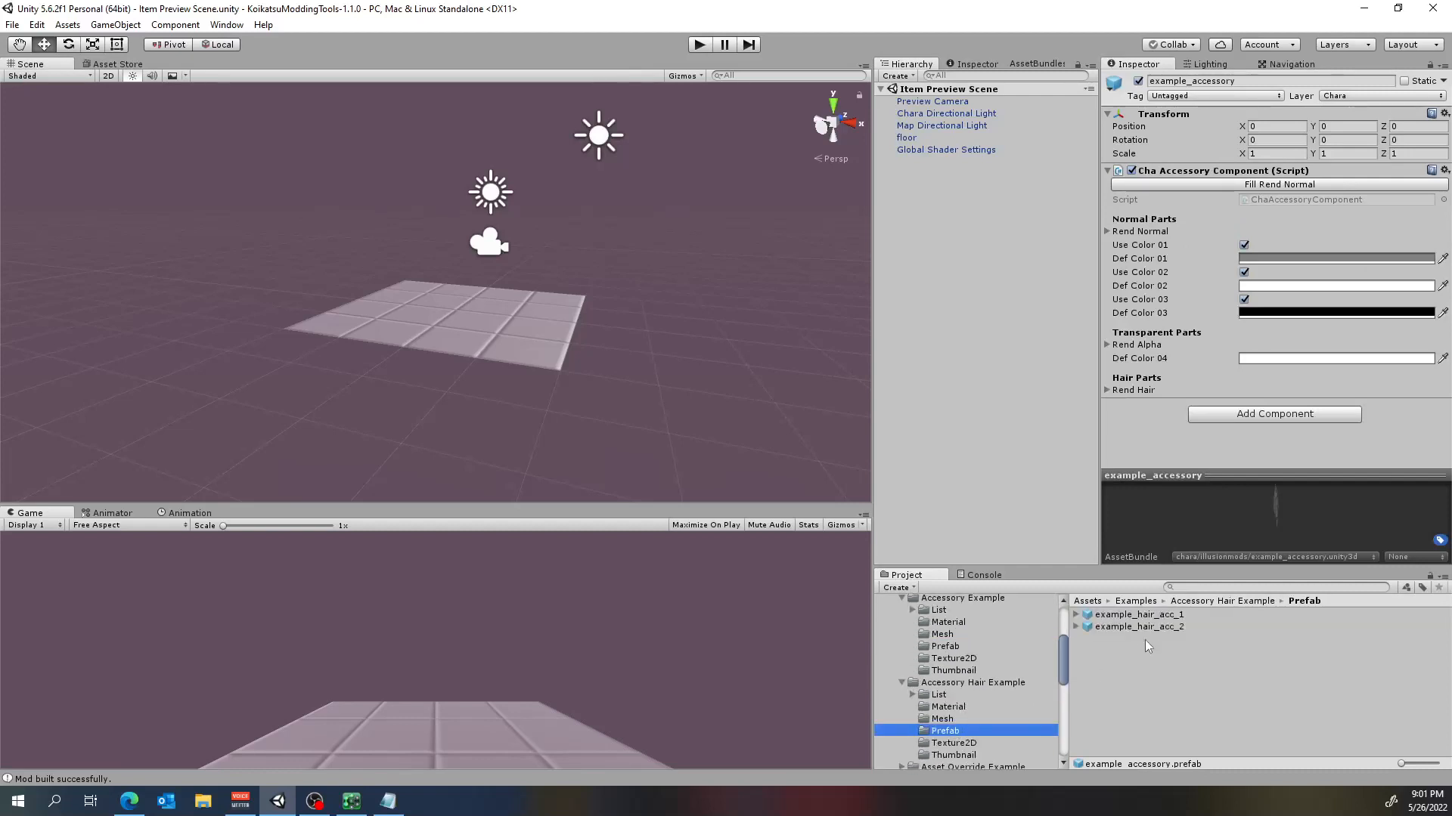
left_click(1150, 615)
scroll(1175, 251, "down", 6)
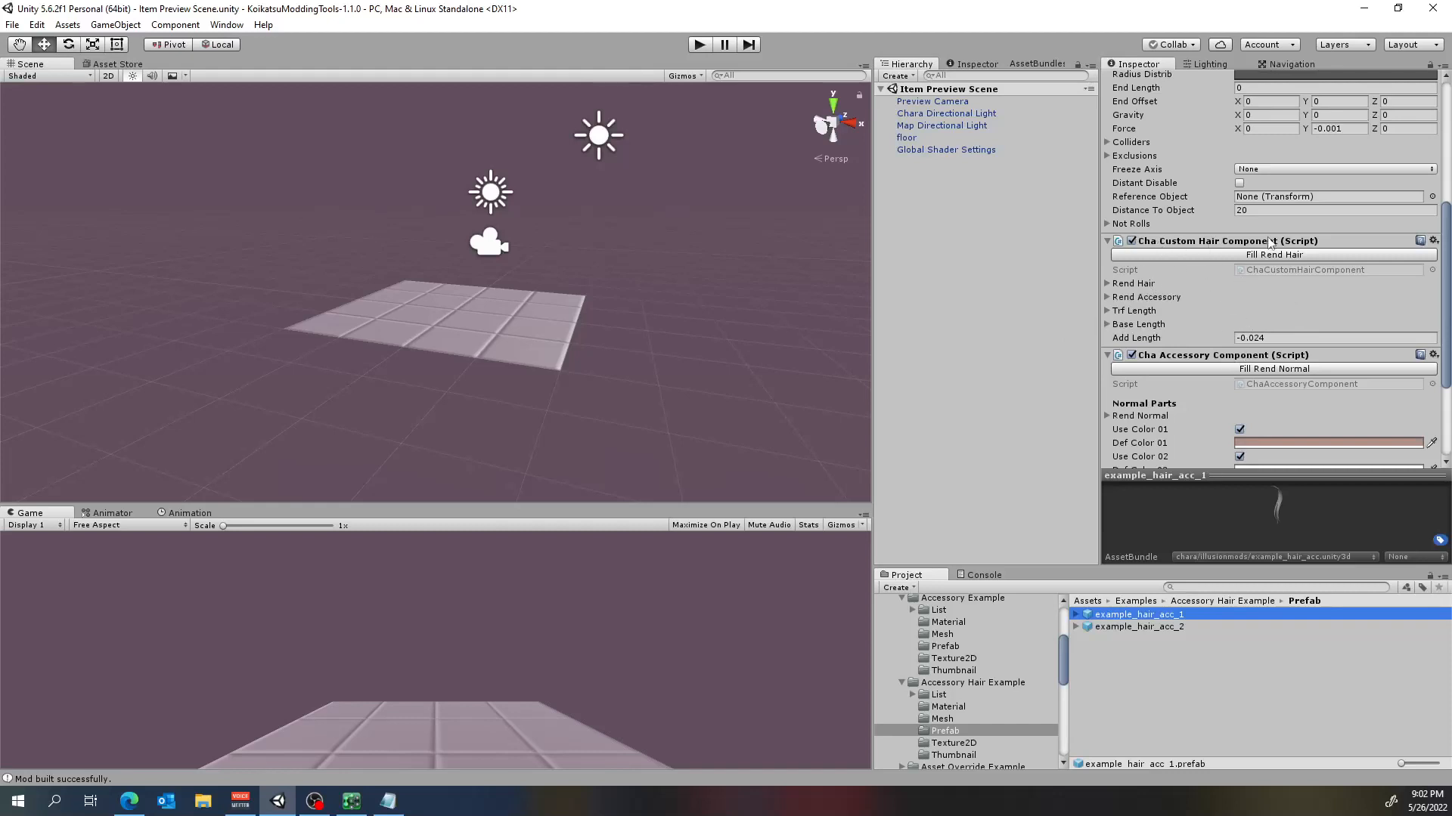
Expand the Rend Hair list of the Cha Custom Hair Component and display the Console messages
left_click(1107, 285)
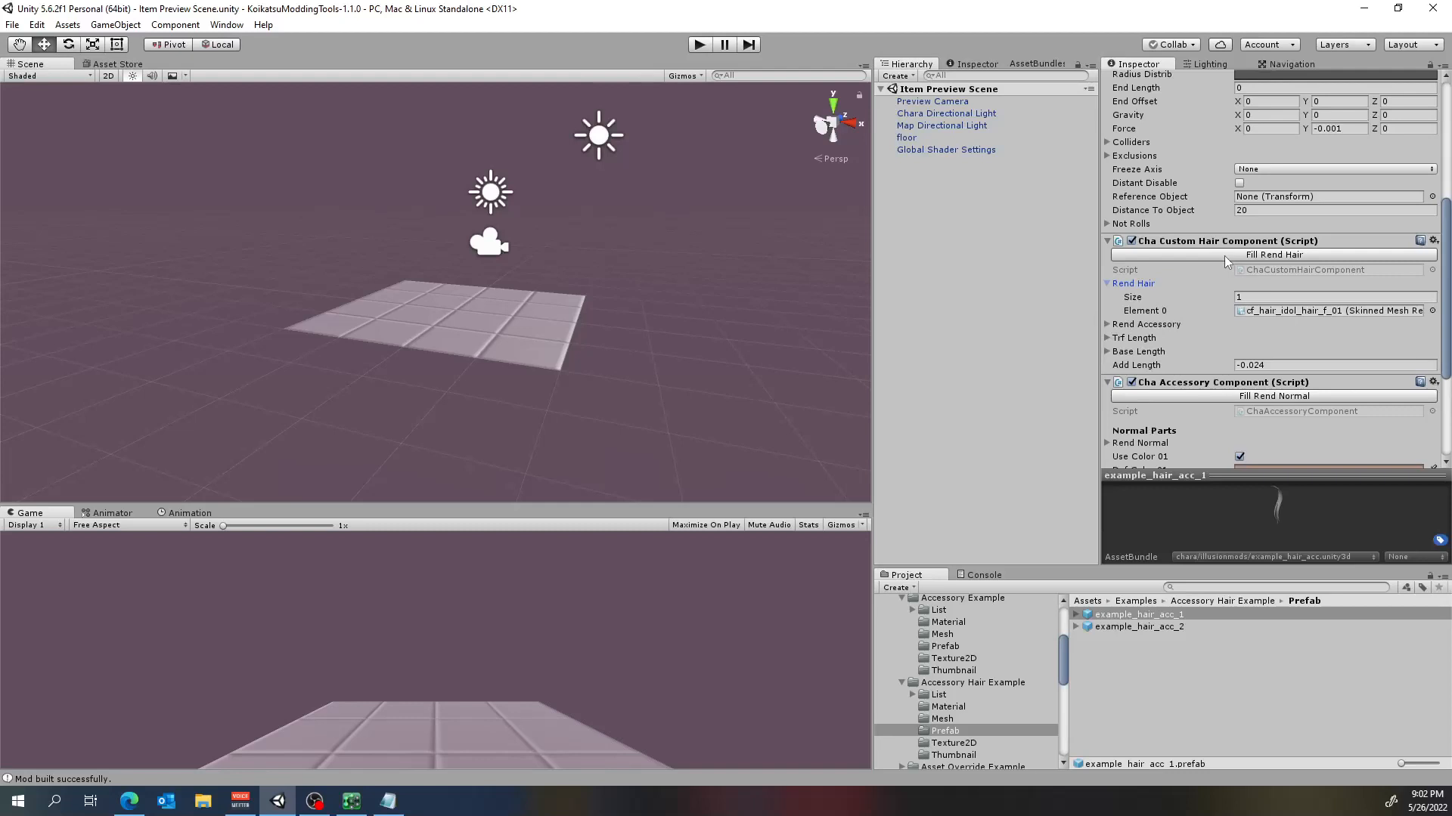
mouse_move(1163, 286)
left_click(1132, 241)
left_click(981, 574)
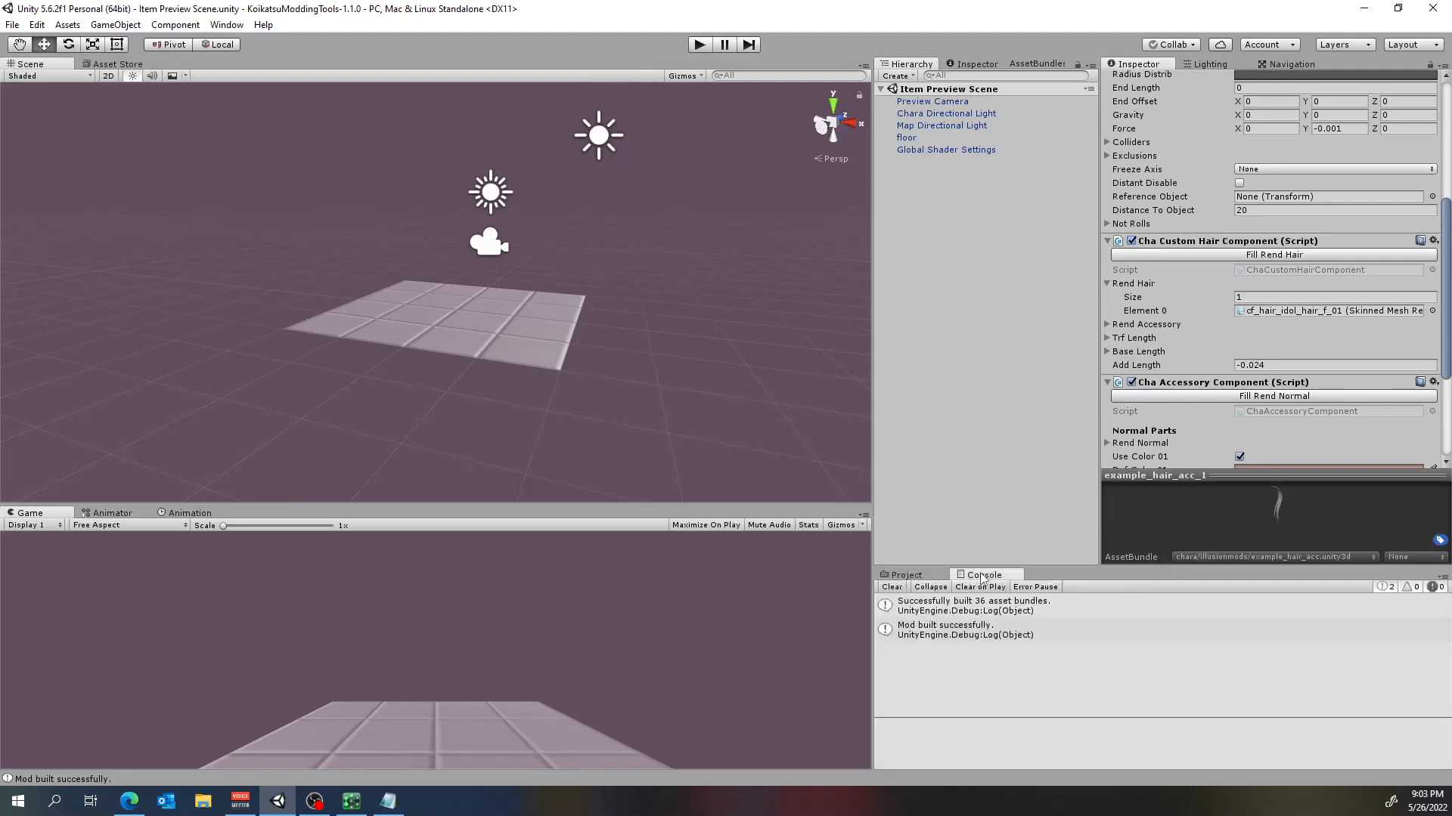
Return to the project files and examine the Cha Custom Hair and Cha Accessory components of example_hair_acc_1
left_click(919, 578)
scroll(1309, 250, "down", 5)
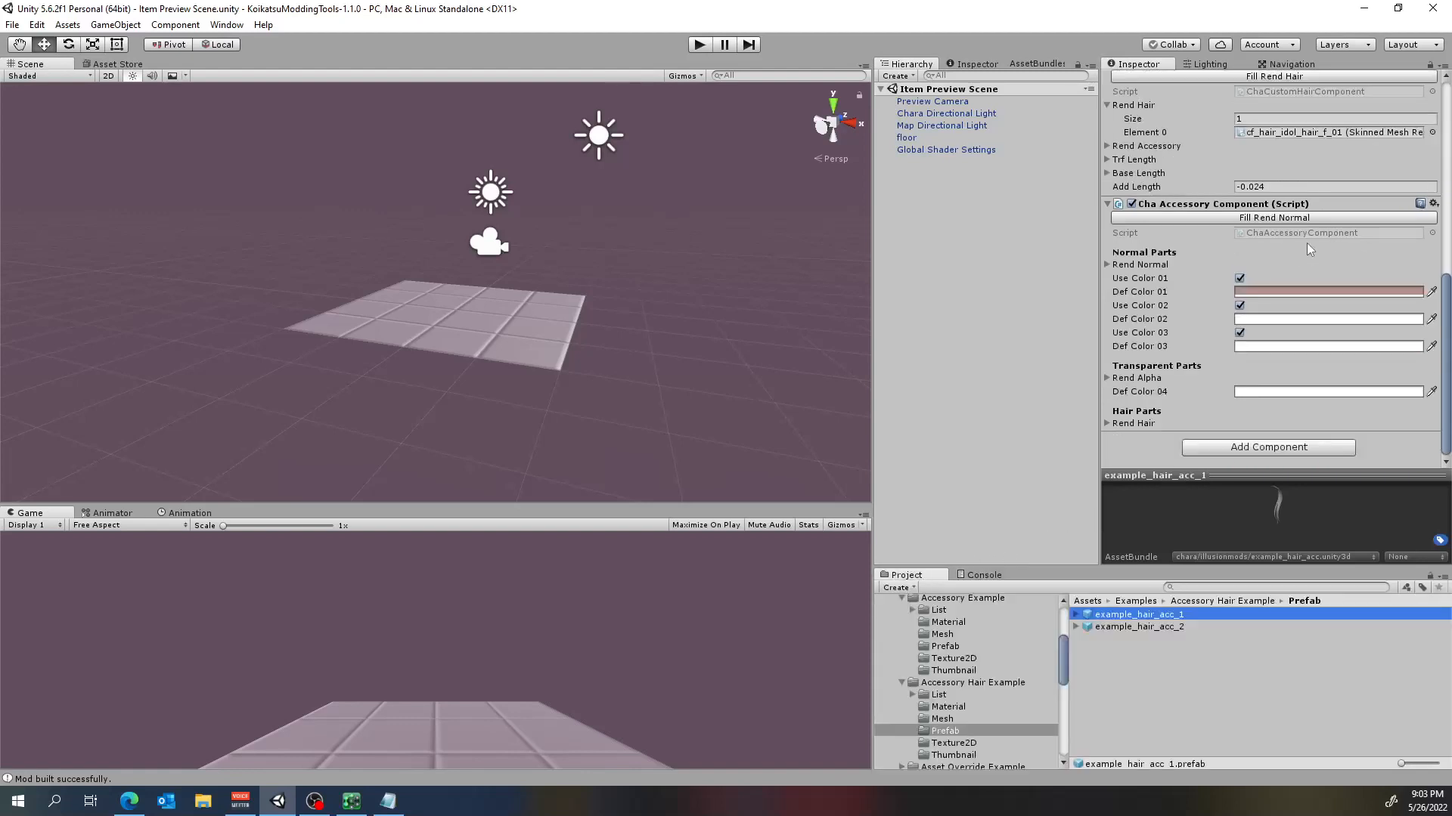
scroll(1211, 277, "up", 15)
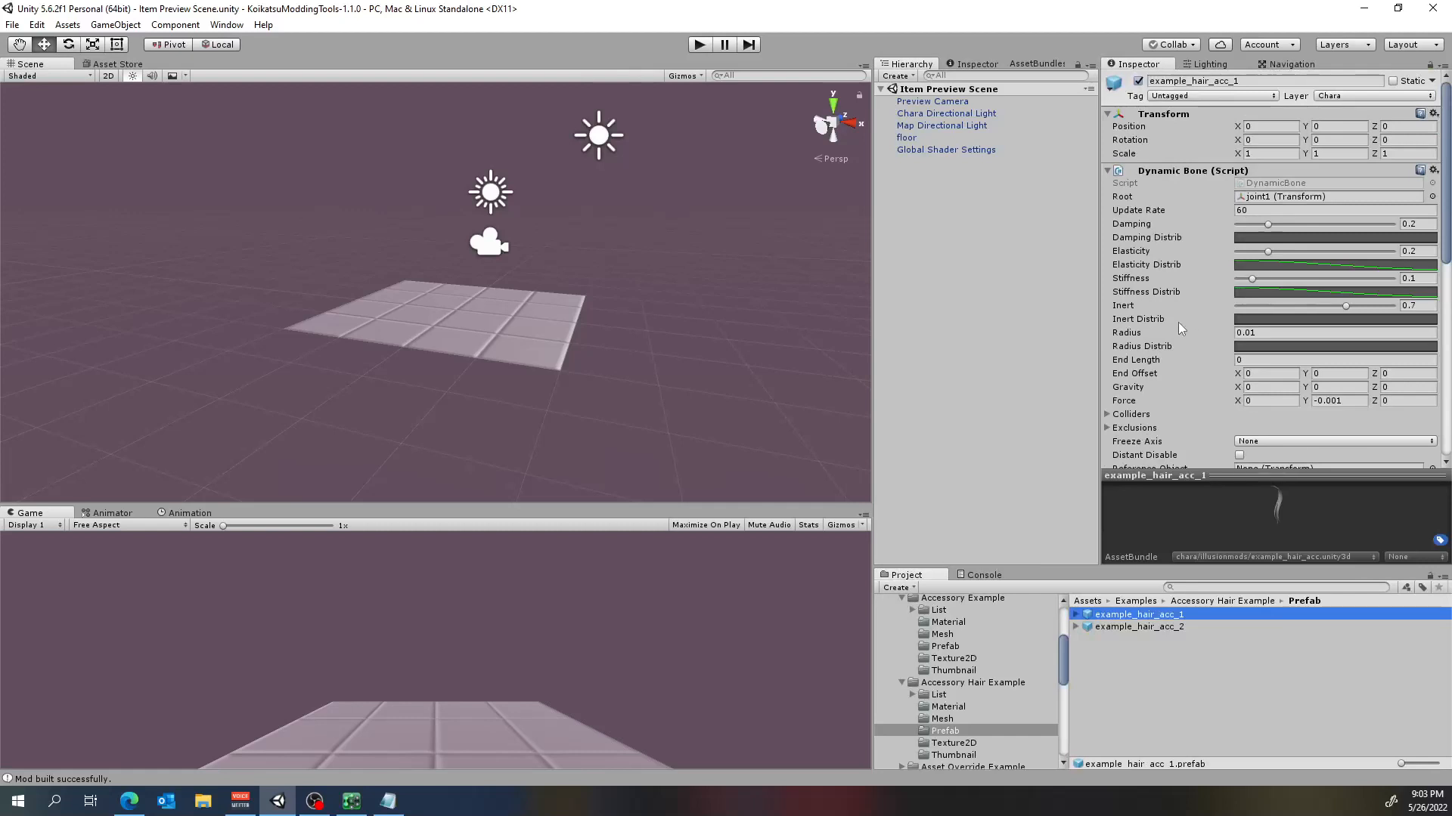
scroll(1178, 322, "down", 9)
scroll(1184, 301, "down", 5)
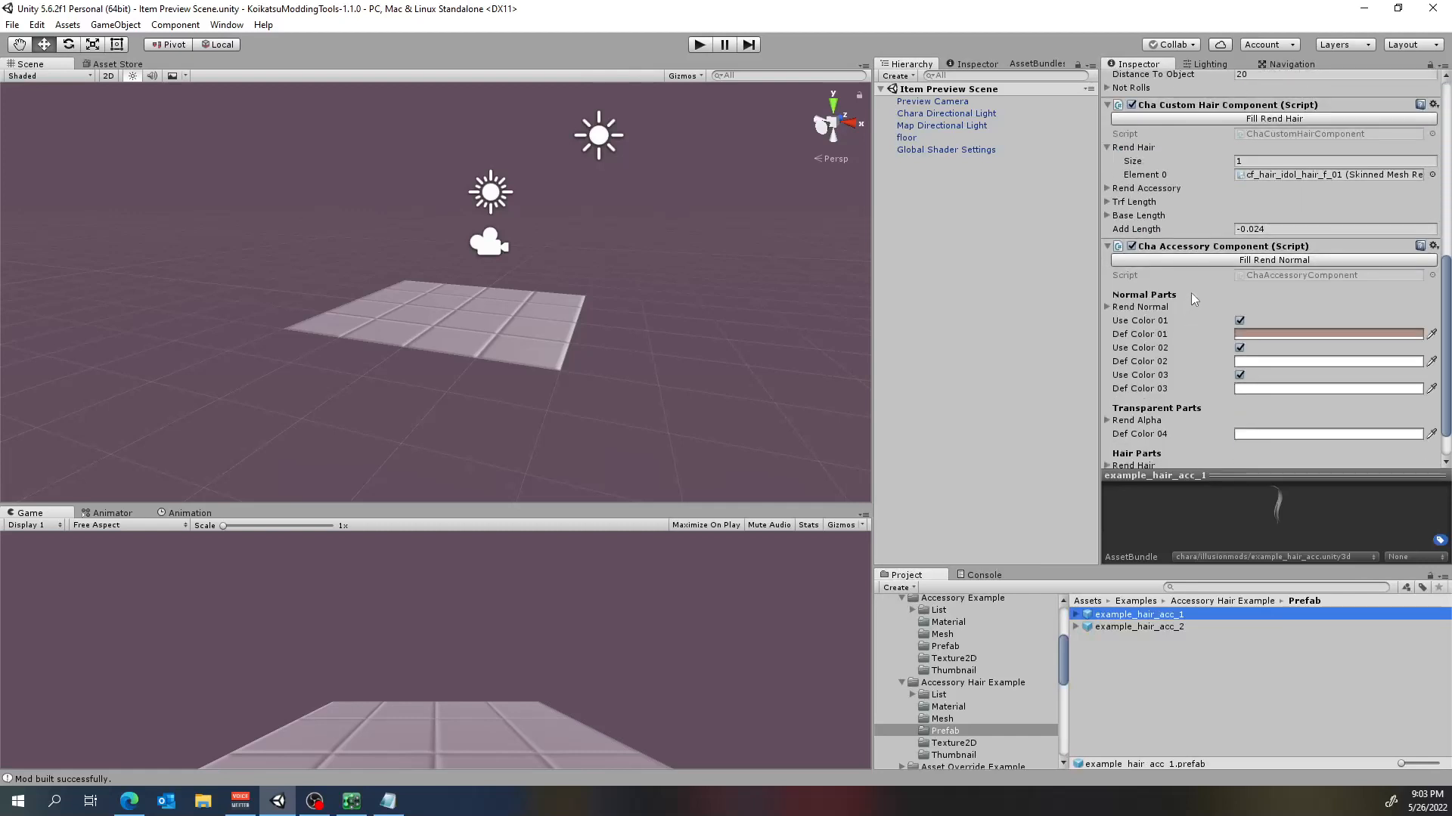
scroll(1191, 293, "up", 4)
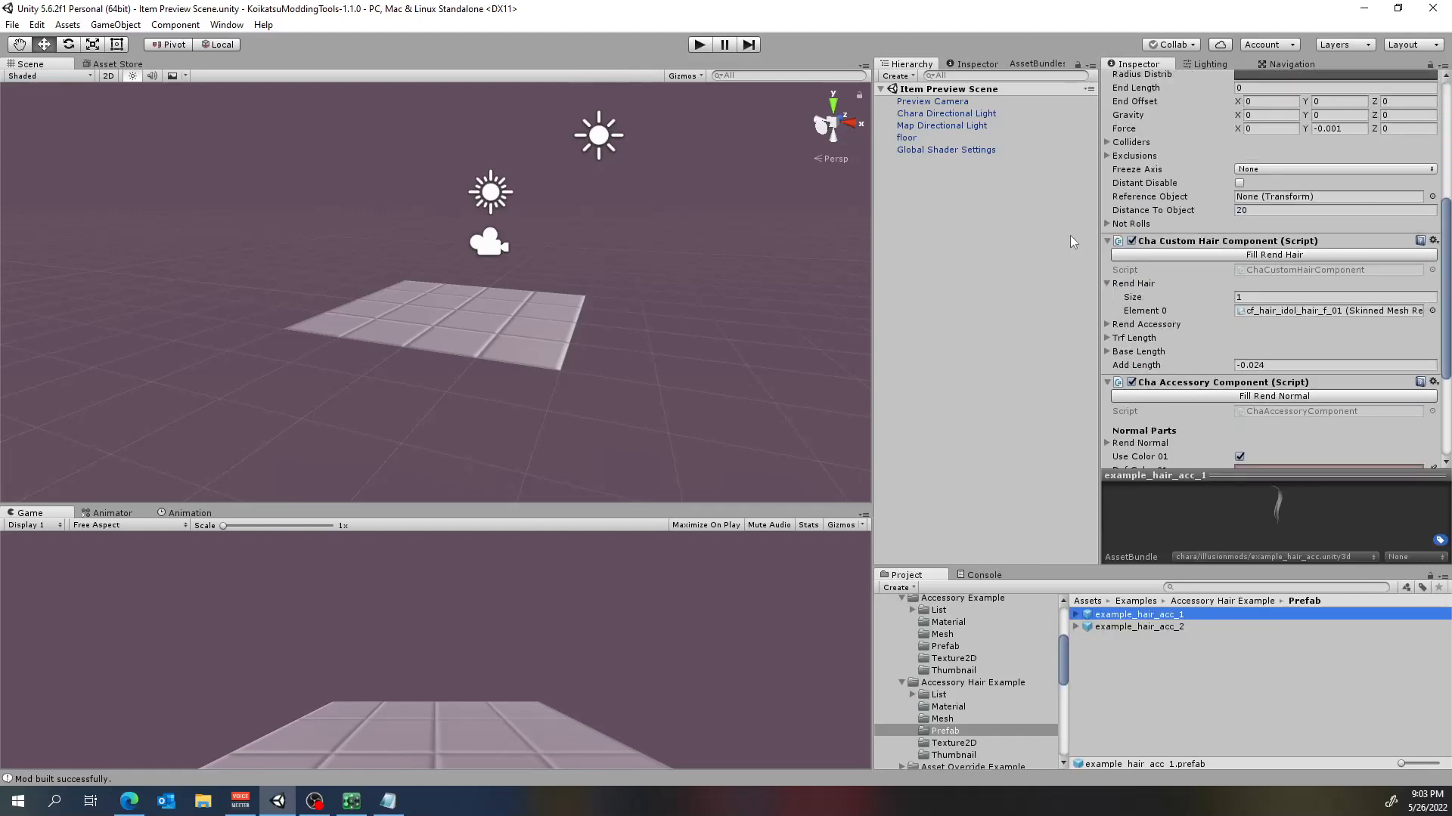
Switch to the Notepad change list and highlight the "fill rendnormal" entry
left_click(388, 801)
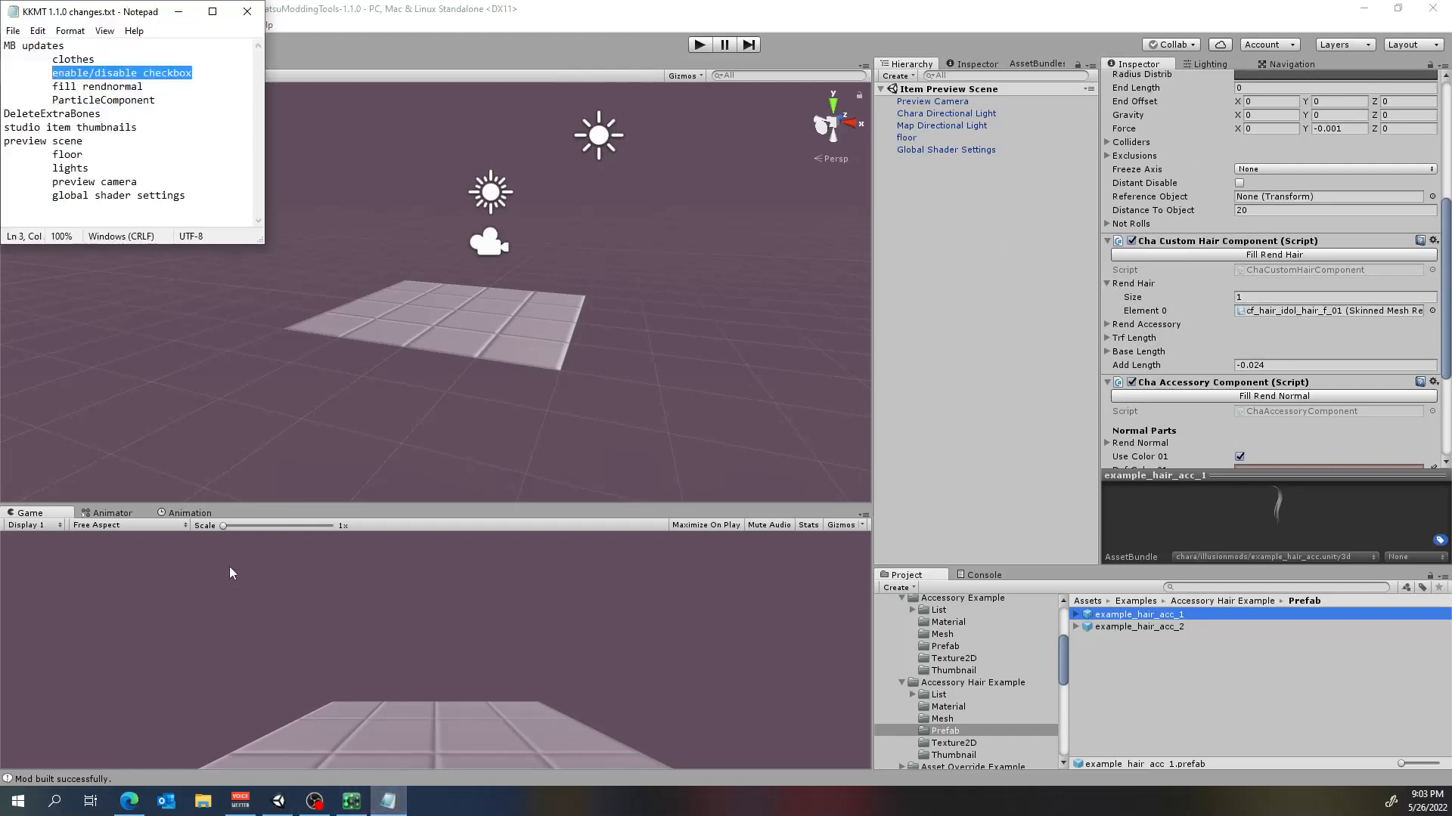
left_click_drag(143, 86, 50, 87)
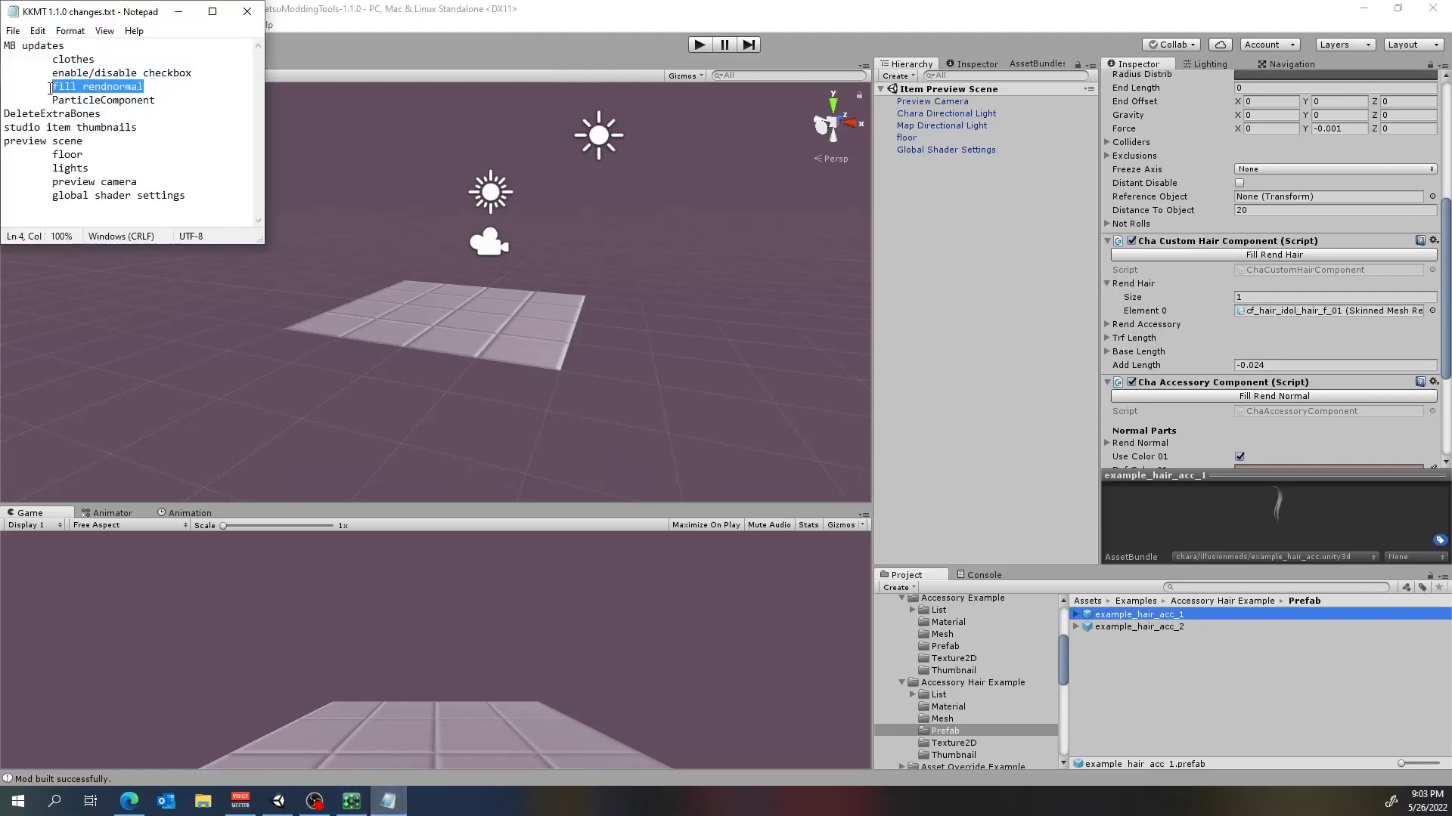
left_click(149, 99)
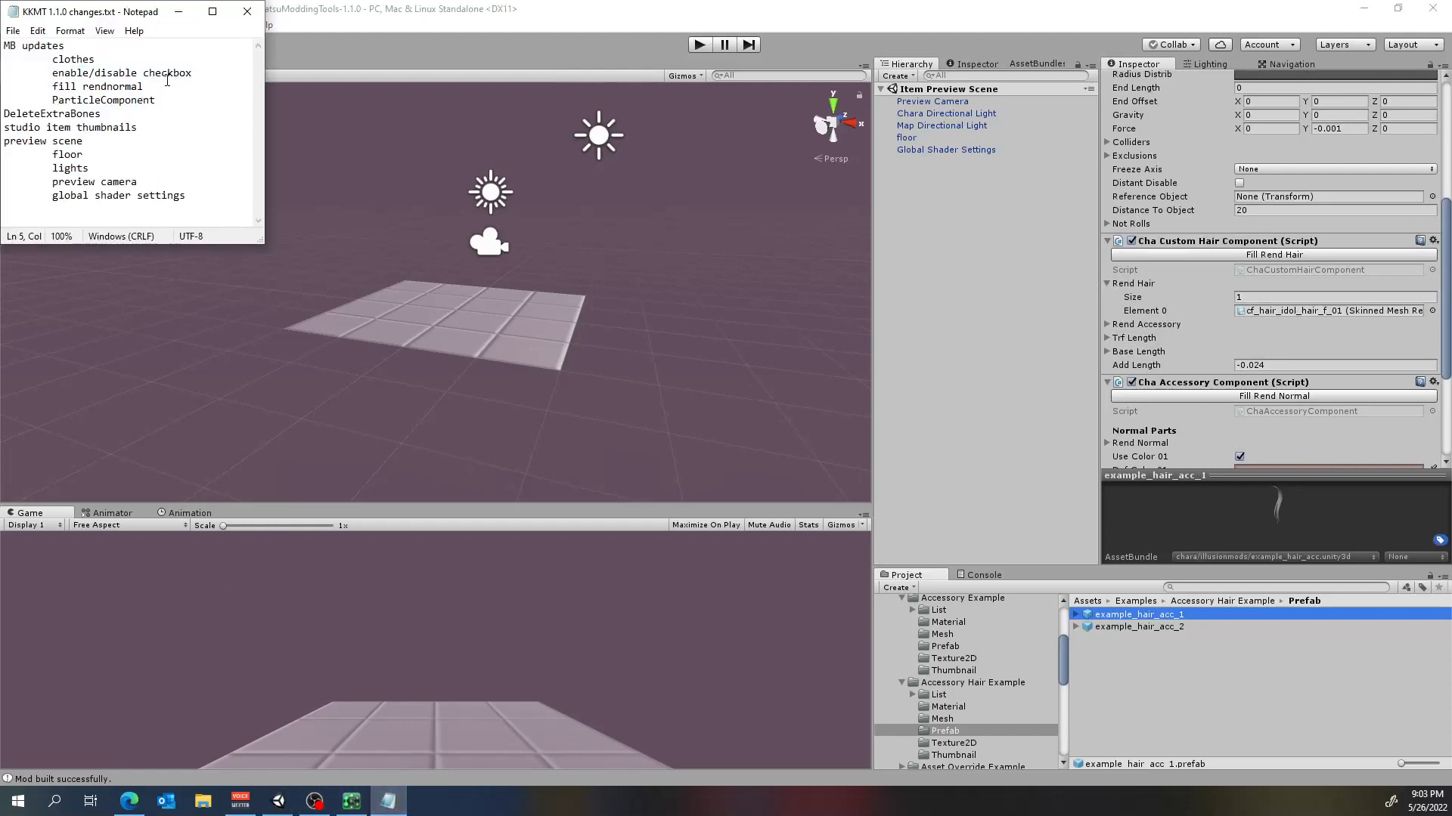
Return to Unity and examine the Fill Rend Normal option and Normal Parts of example_hair_acc_1's Cha Accessory Component
left_click(1446, 282)
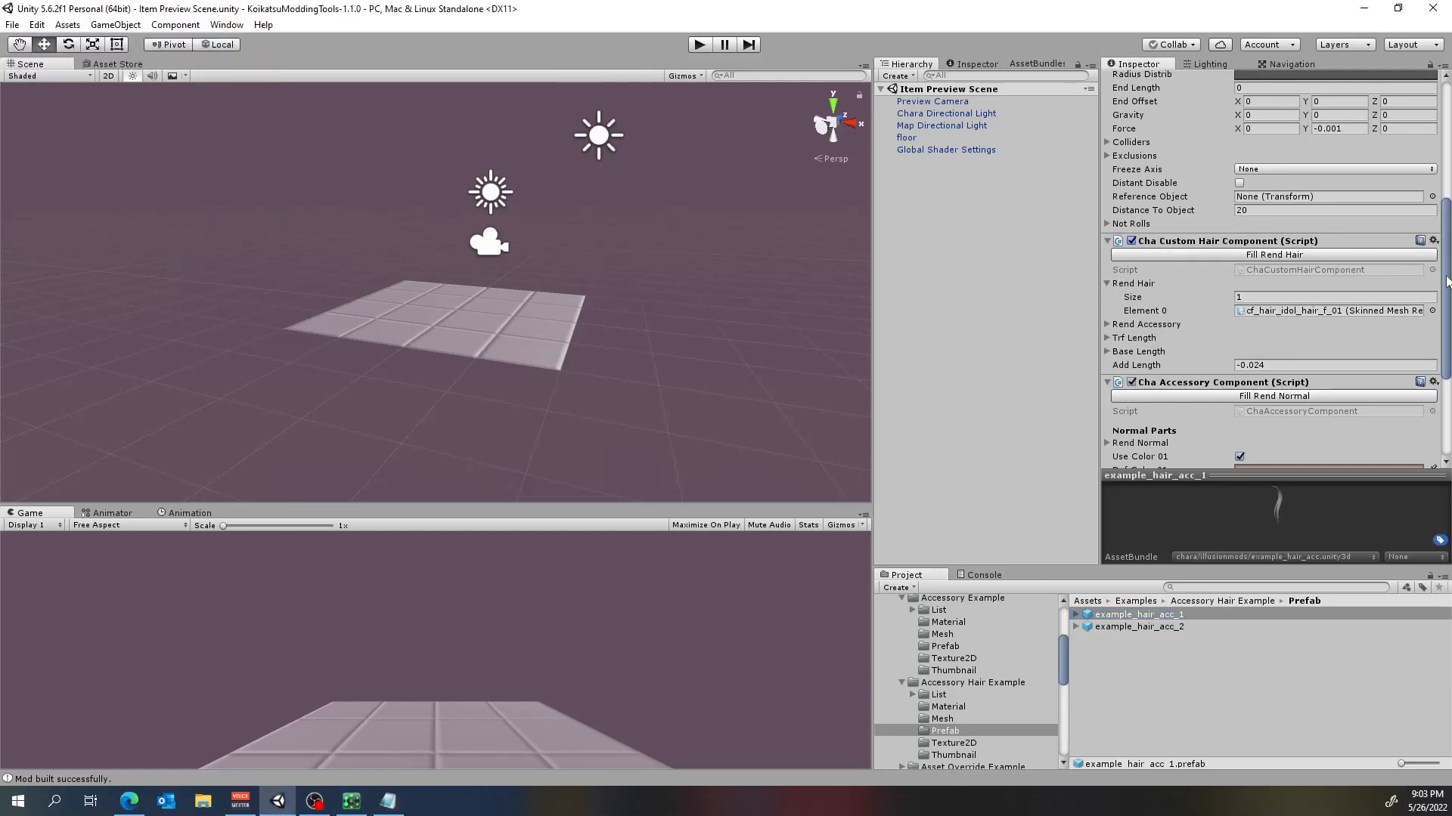
left_click_drag(1447, 282, 1444, 358)
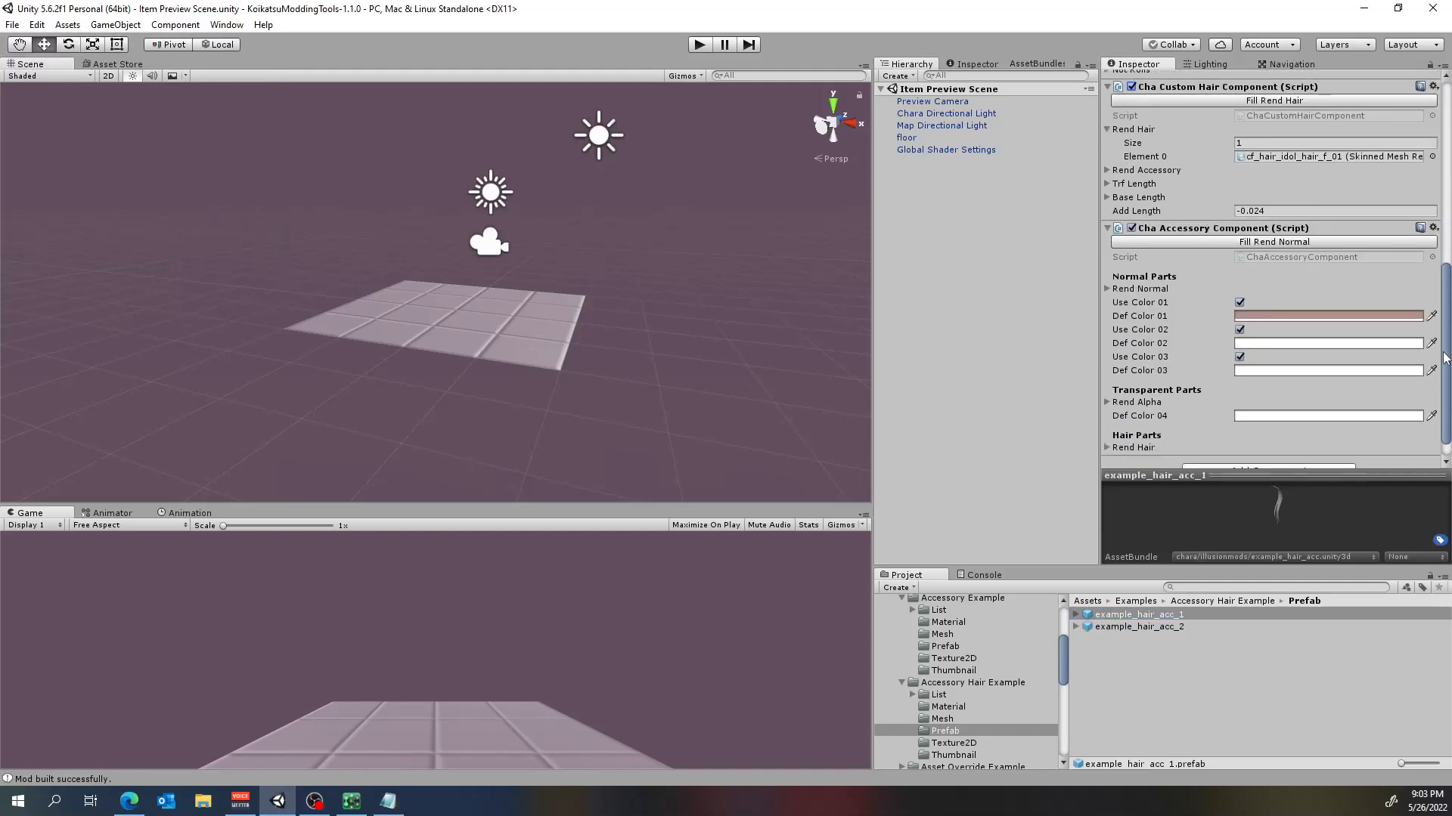
scroll(1355, 326, "up", 2)
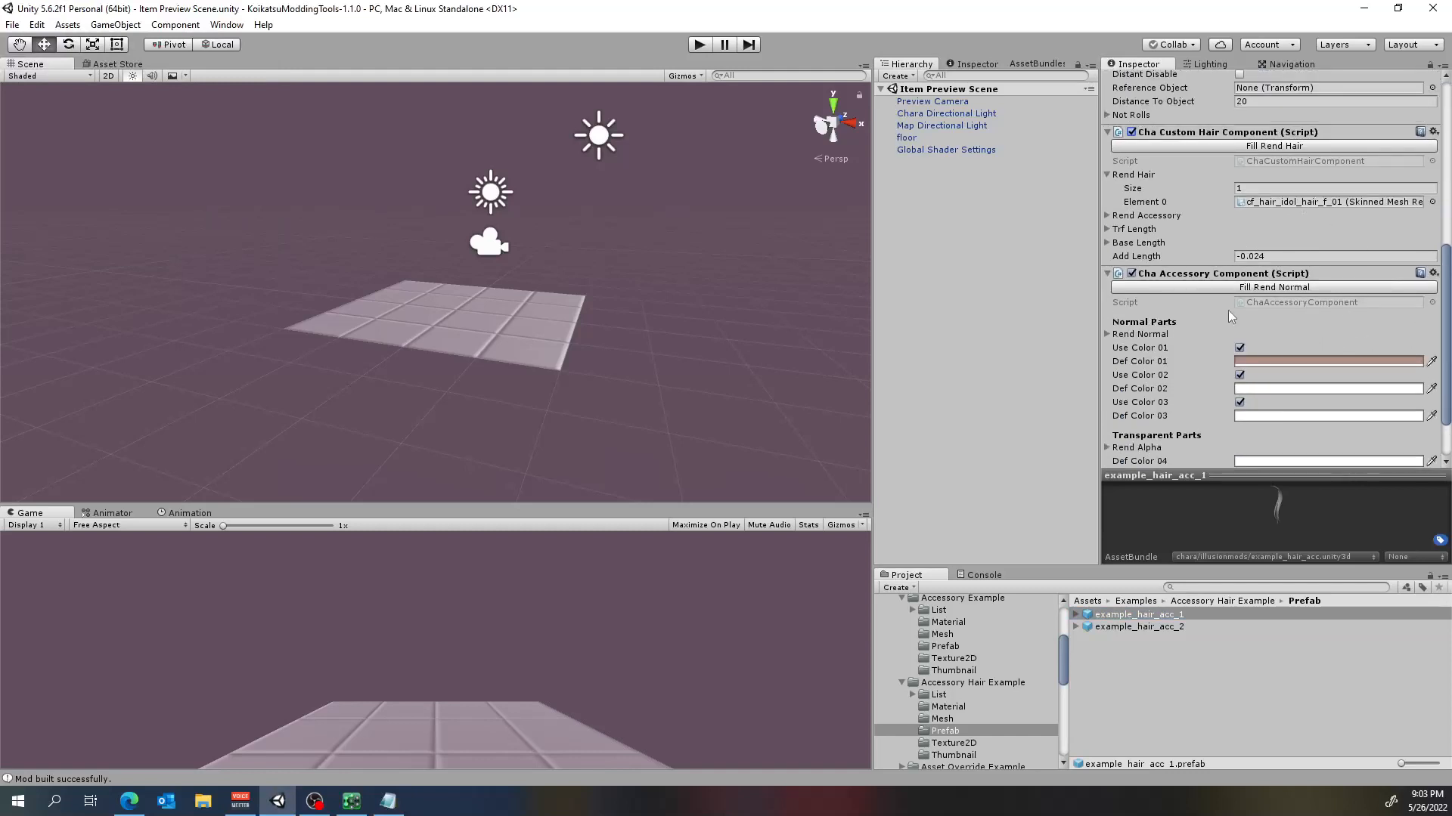
scroll(1164, 286, "down", 3)
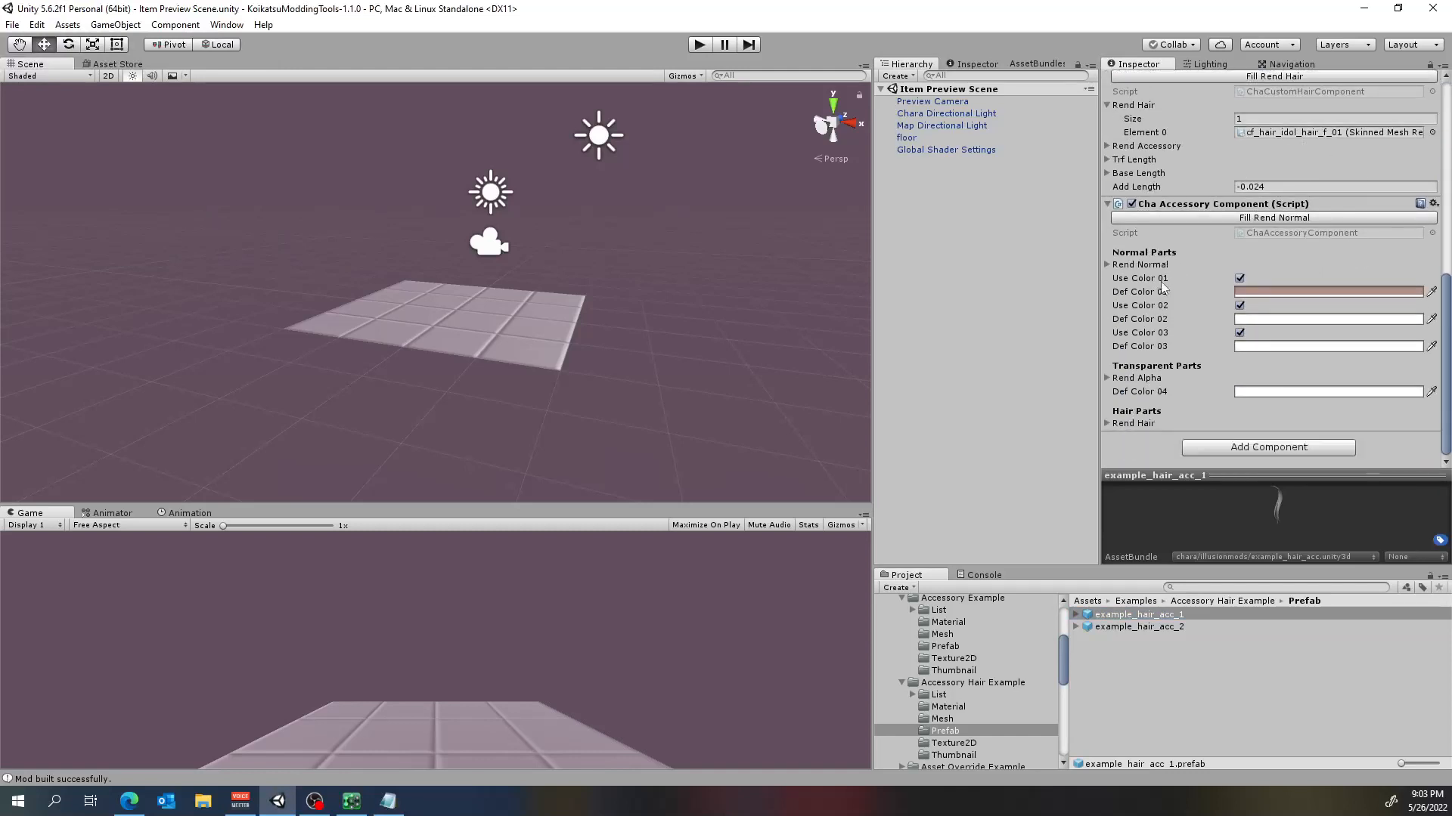
Select example_bra in the Clothes Example's Prefab folder and display its Cha Clothes Component
scroll(1025, 663, "down", 5)
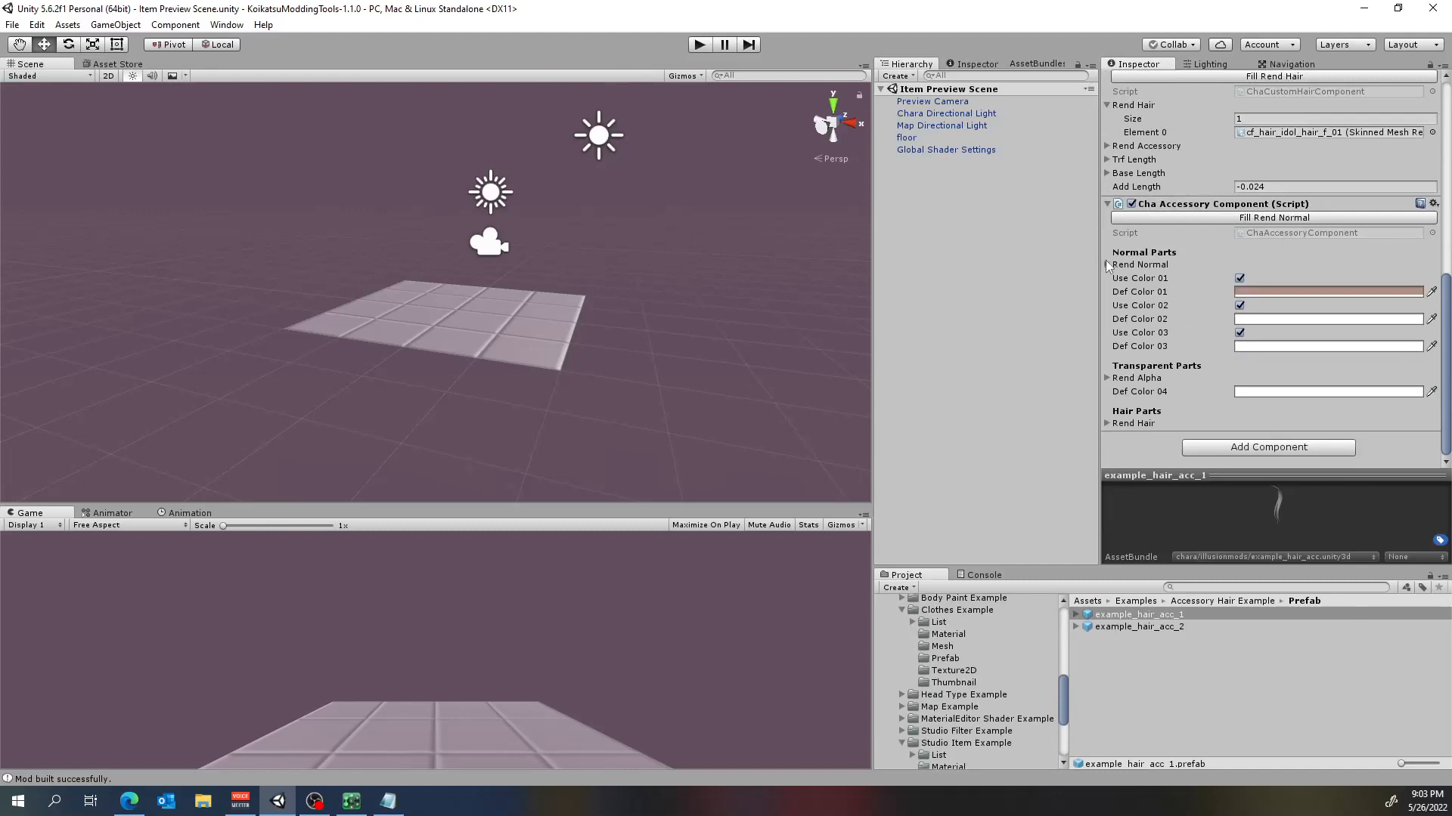
scroll(1105, 263, "up", 3)
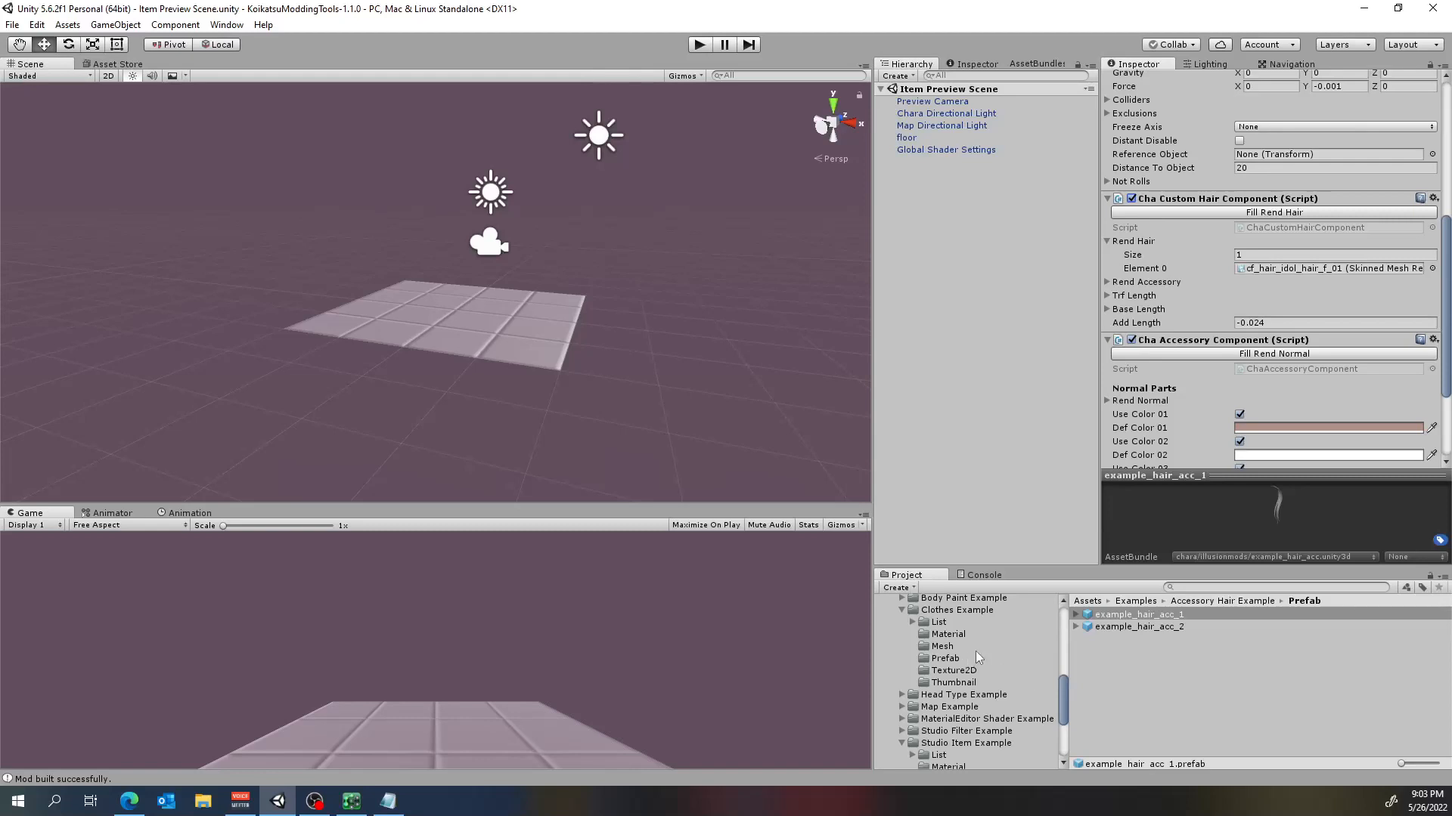
left_click(945, 658)
left_click(1131, 615)
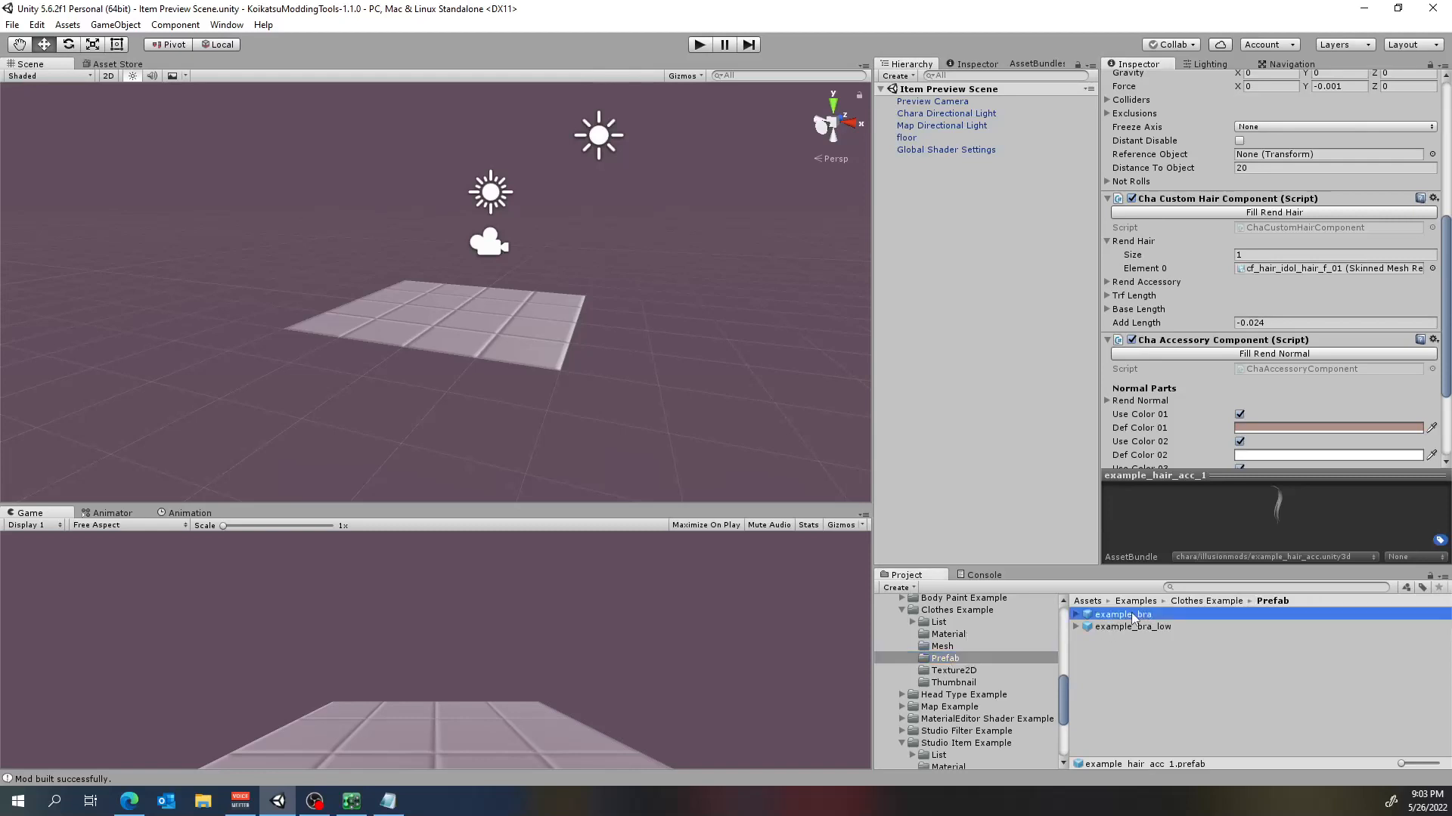
scroll(1299, 380, "up", 5)
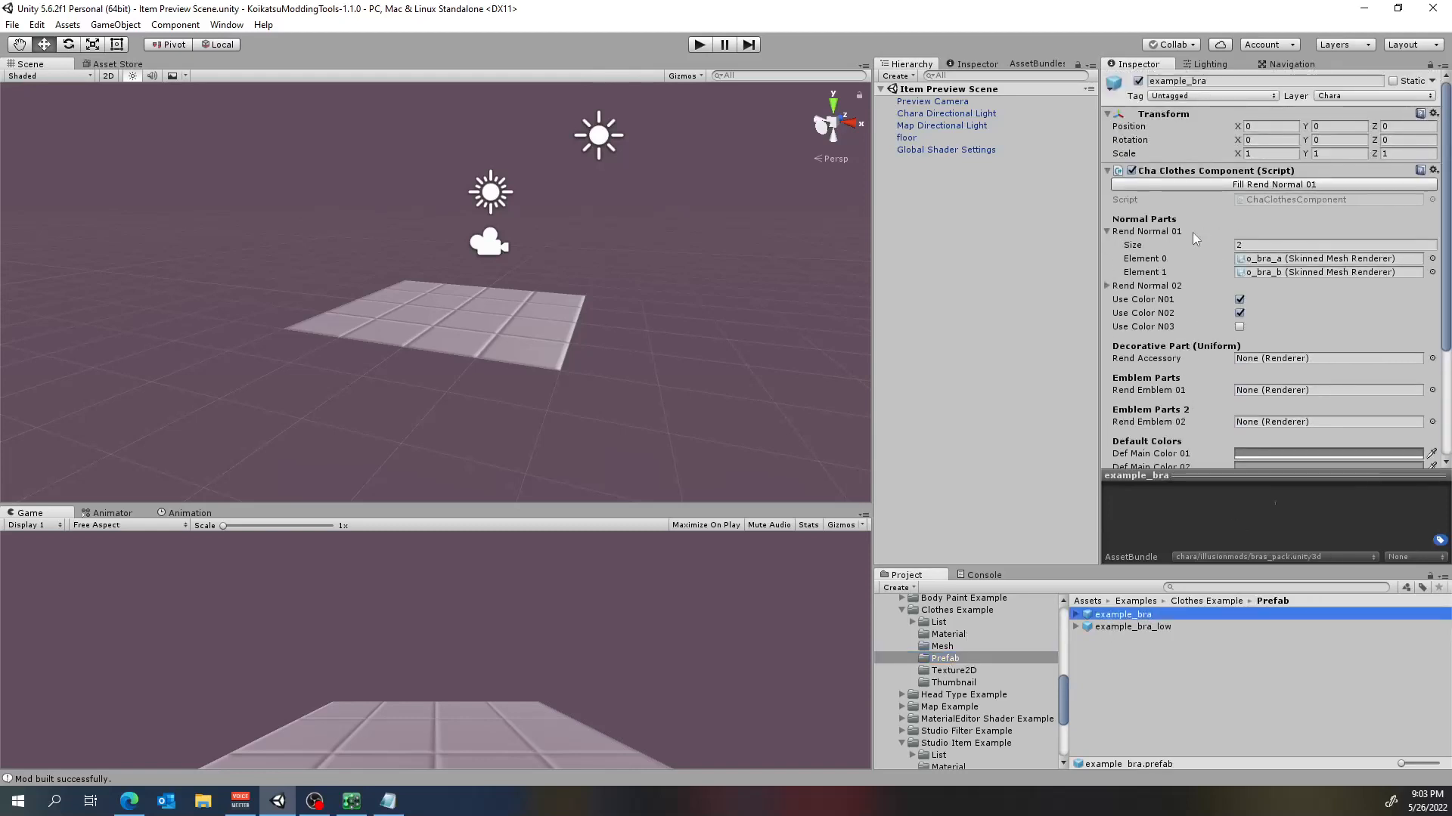
Empty example_bra's Rend Normal 01 list by setting its size to 0, and refill it with Fill Rend Normal 01
left_click(1237, 244)
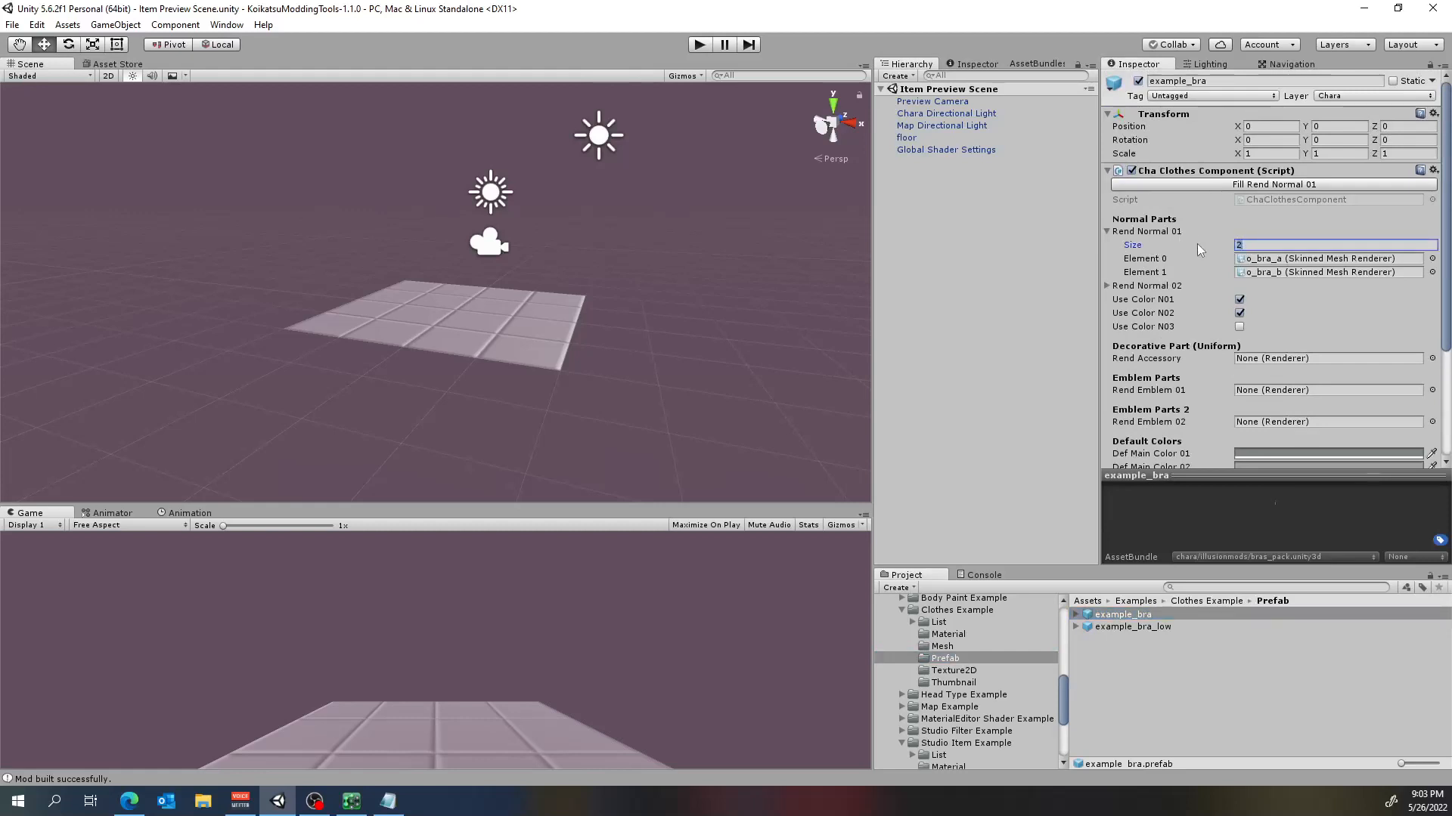
type("0")
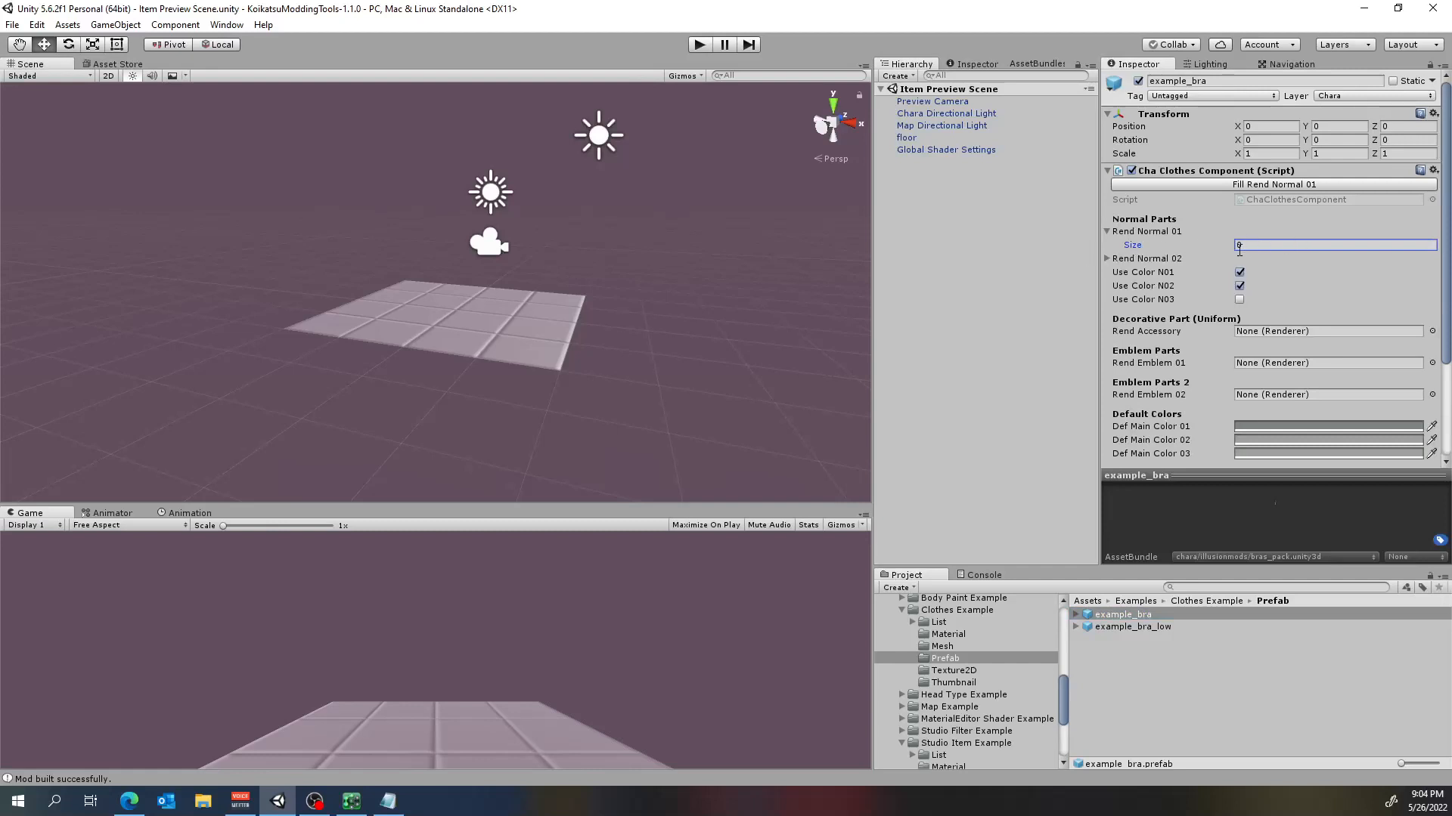
left_click(1248, 184)
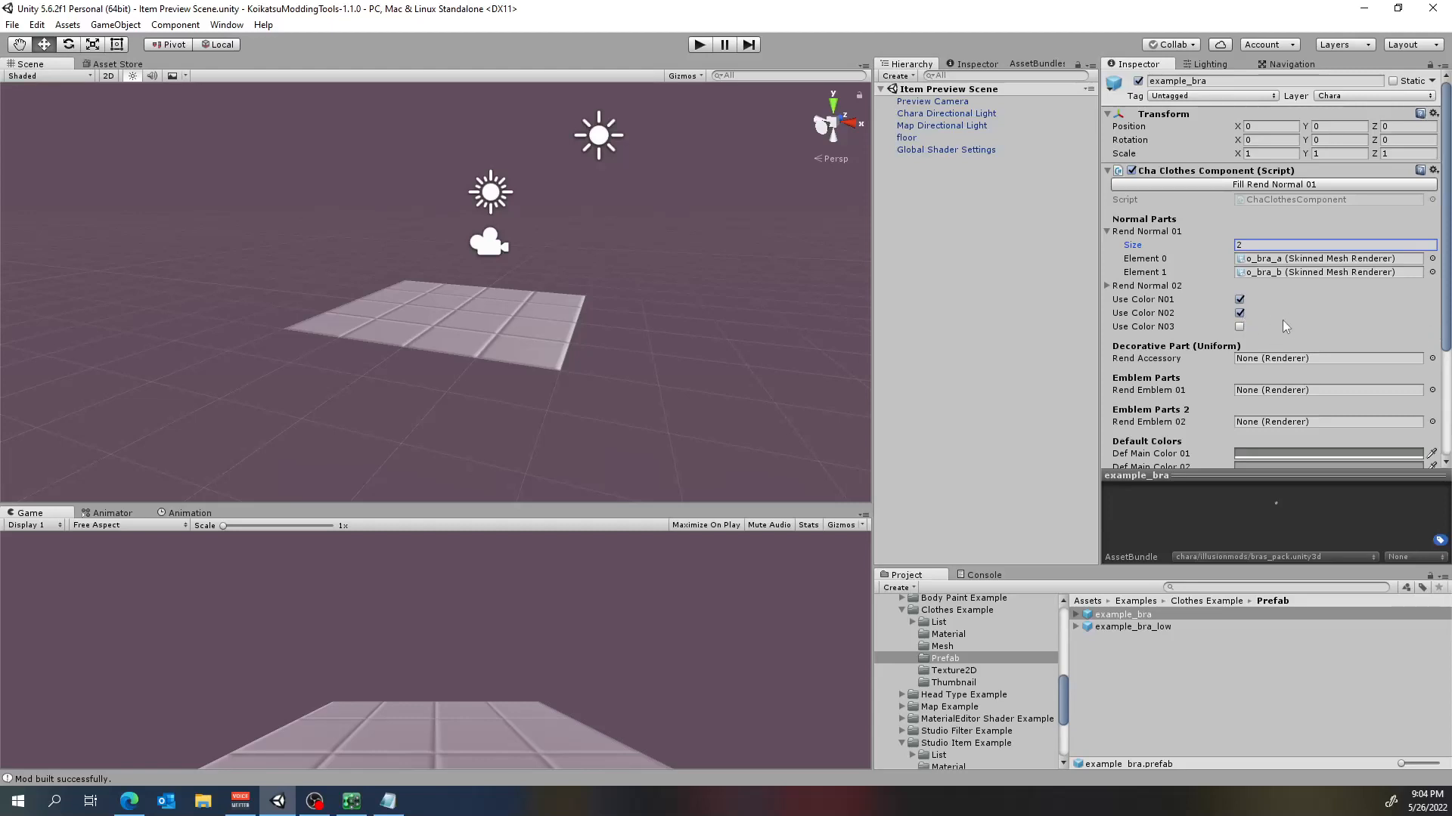
Expand the Rend Normal 02 list of the Cha Clothes Component and review the remaining component fields
left_click(1106, 286)
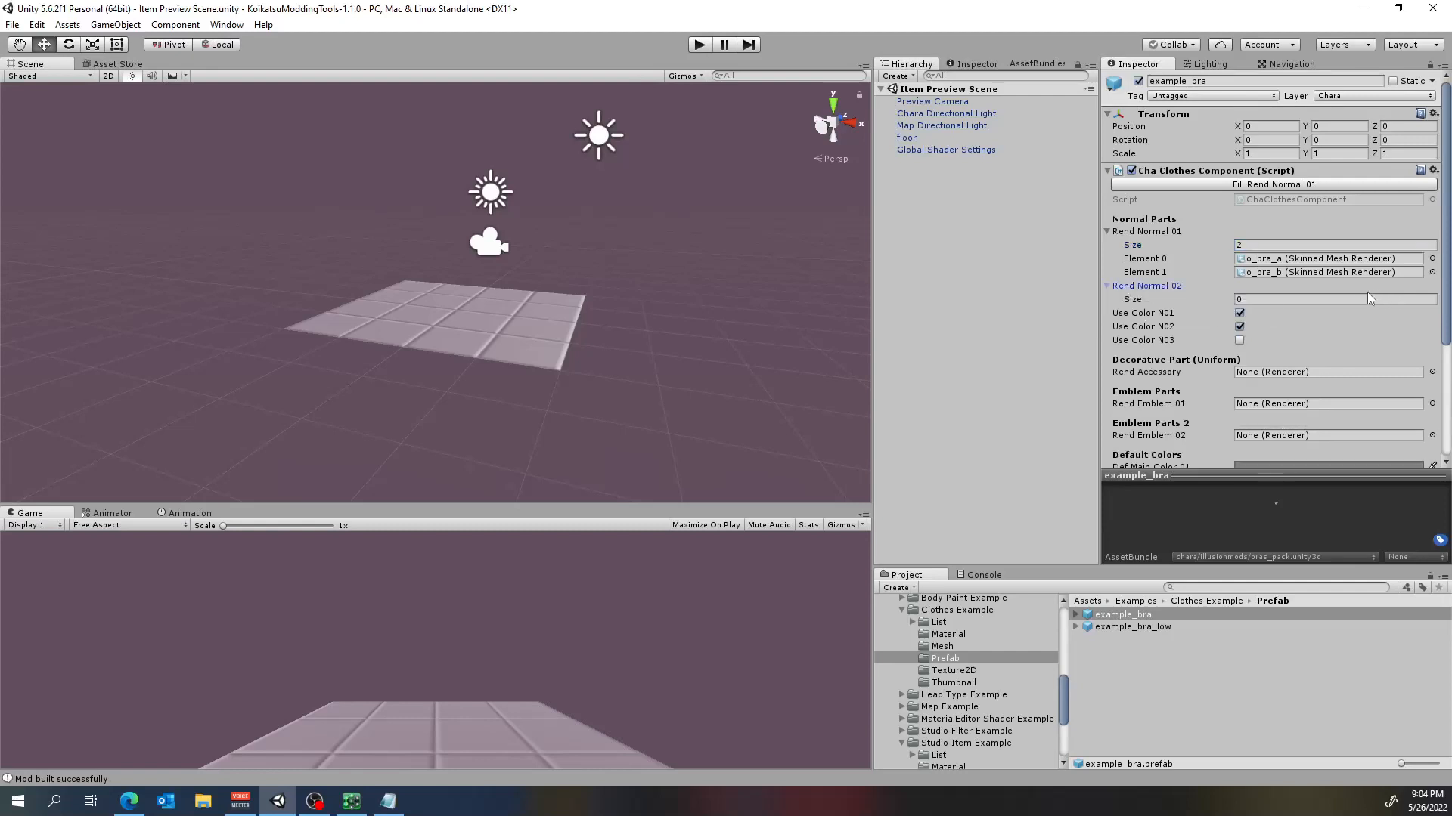
scroll(1376, 289, "down", 3)
scroll(1394, 285, "up", 3)
Collapse the Clothes, Studio Item, Accessory Hair and Accessory Example folders in the project tree
left_click(901, 609)
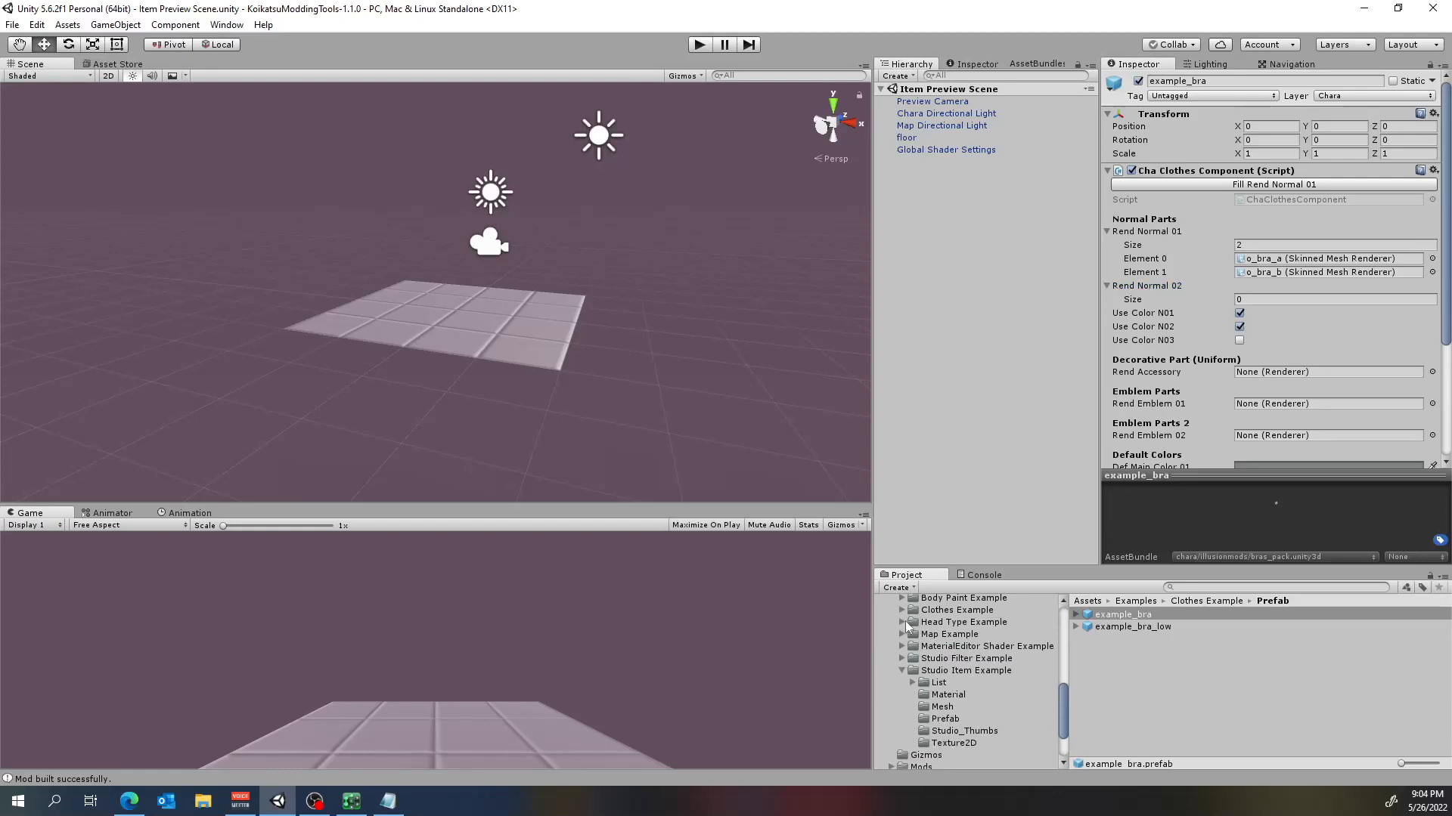
left_click(901, 670)
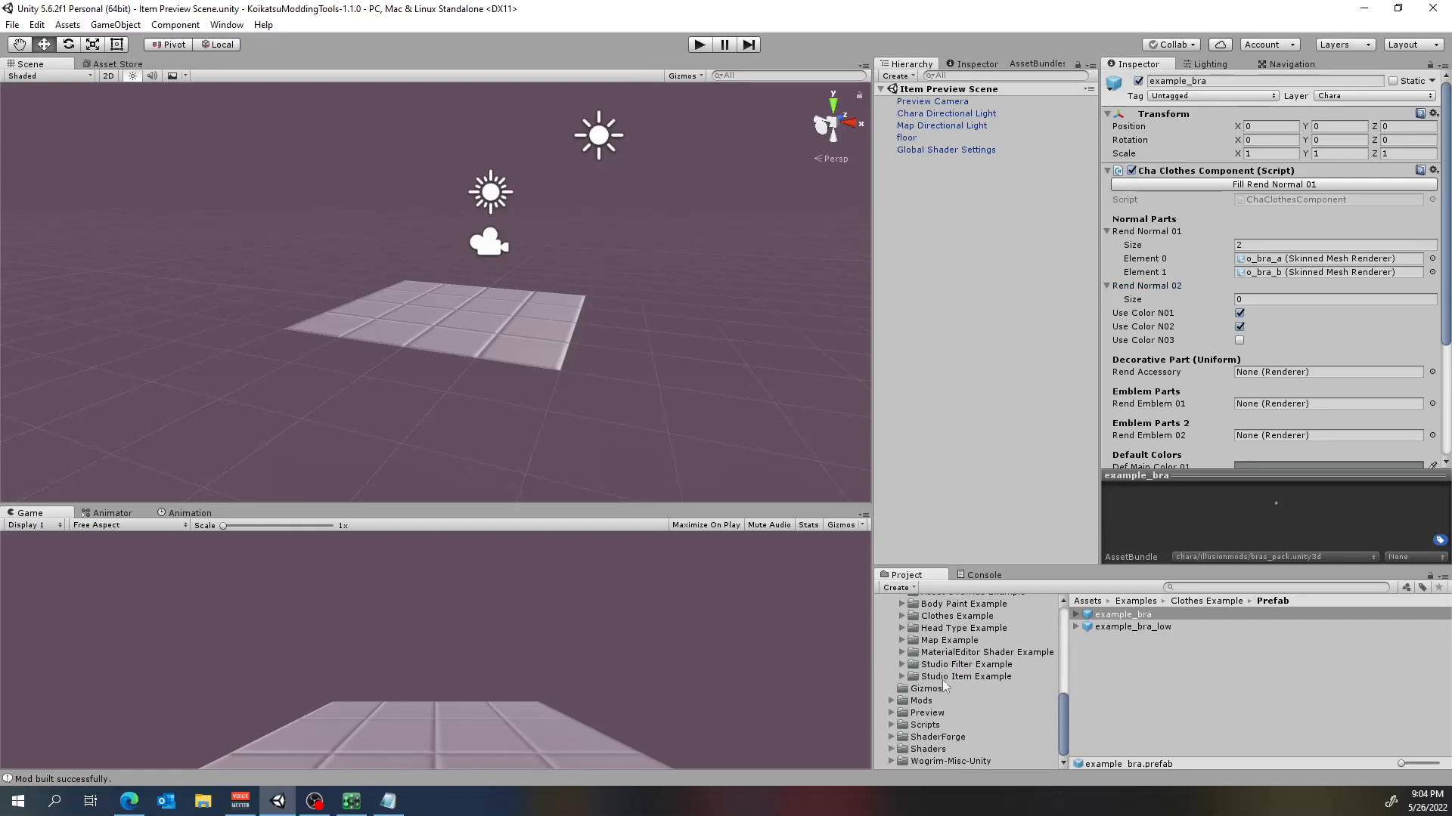
scroll(985, 650, "up", 5)
scroll(991, 668, "up", 5)
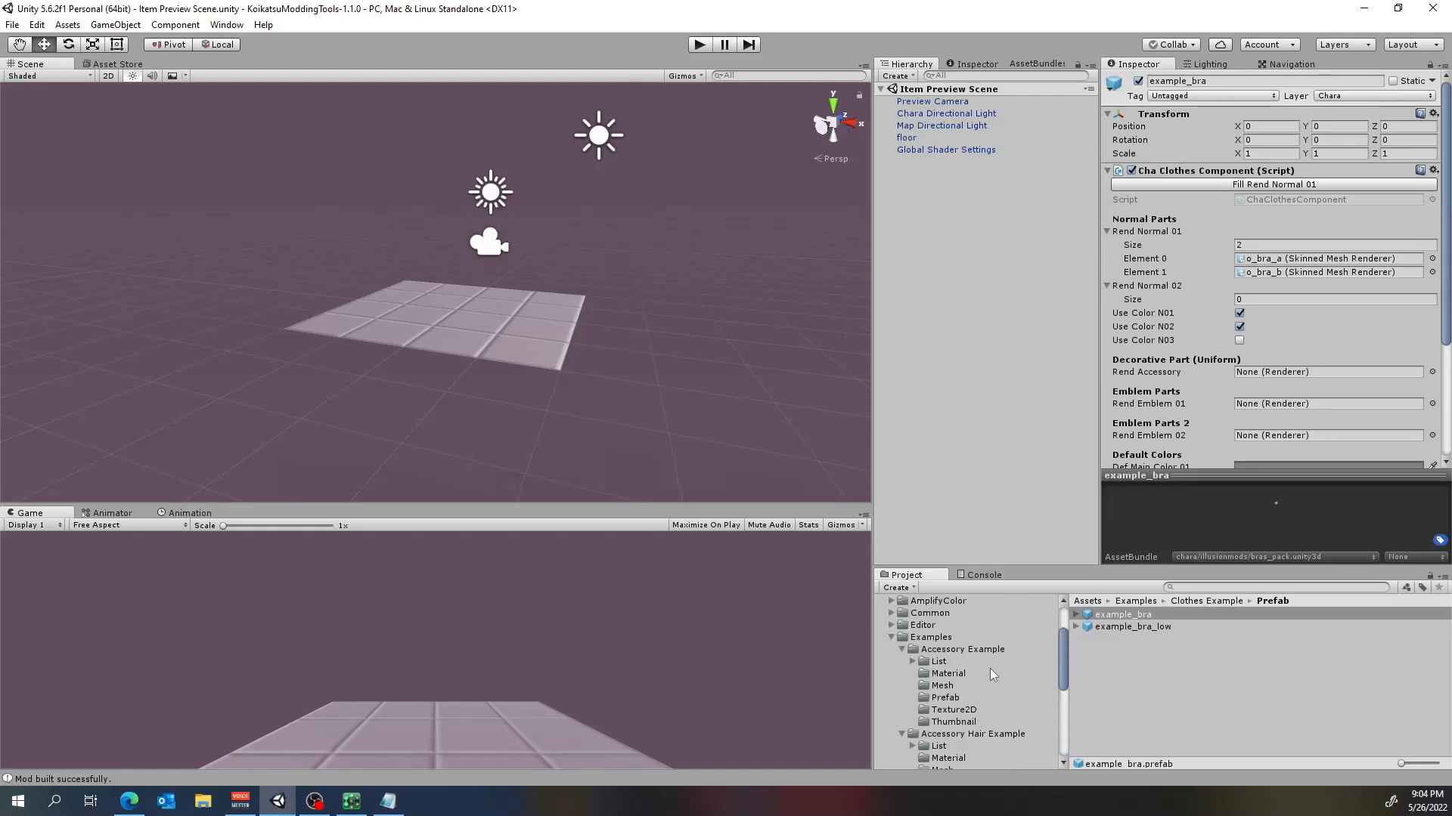
scroll(951, 688, "down", 4)
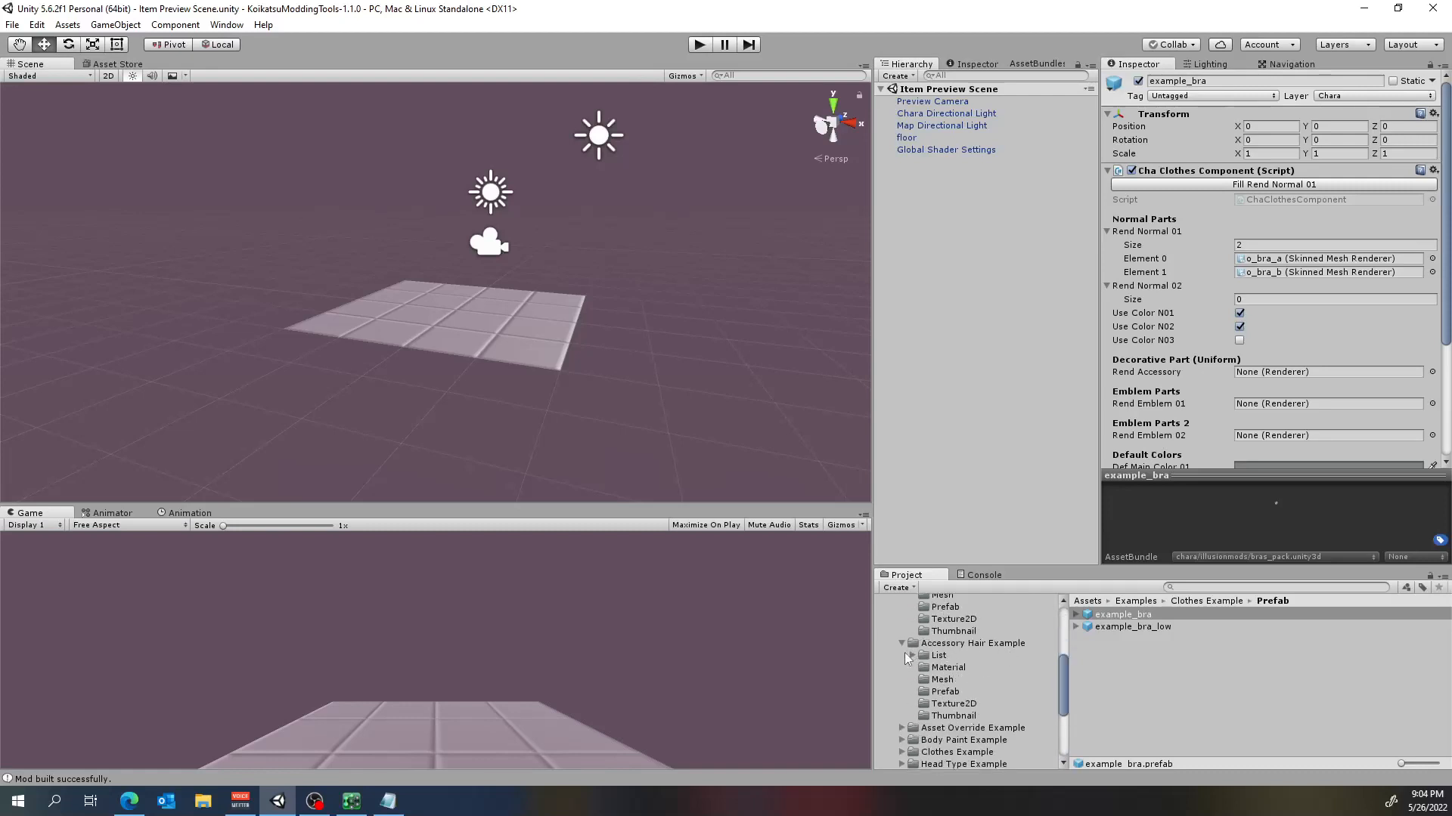
left_click(900, 644)
scroll(907, 648, "up", 4)
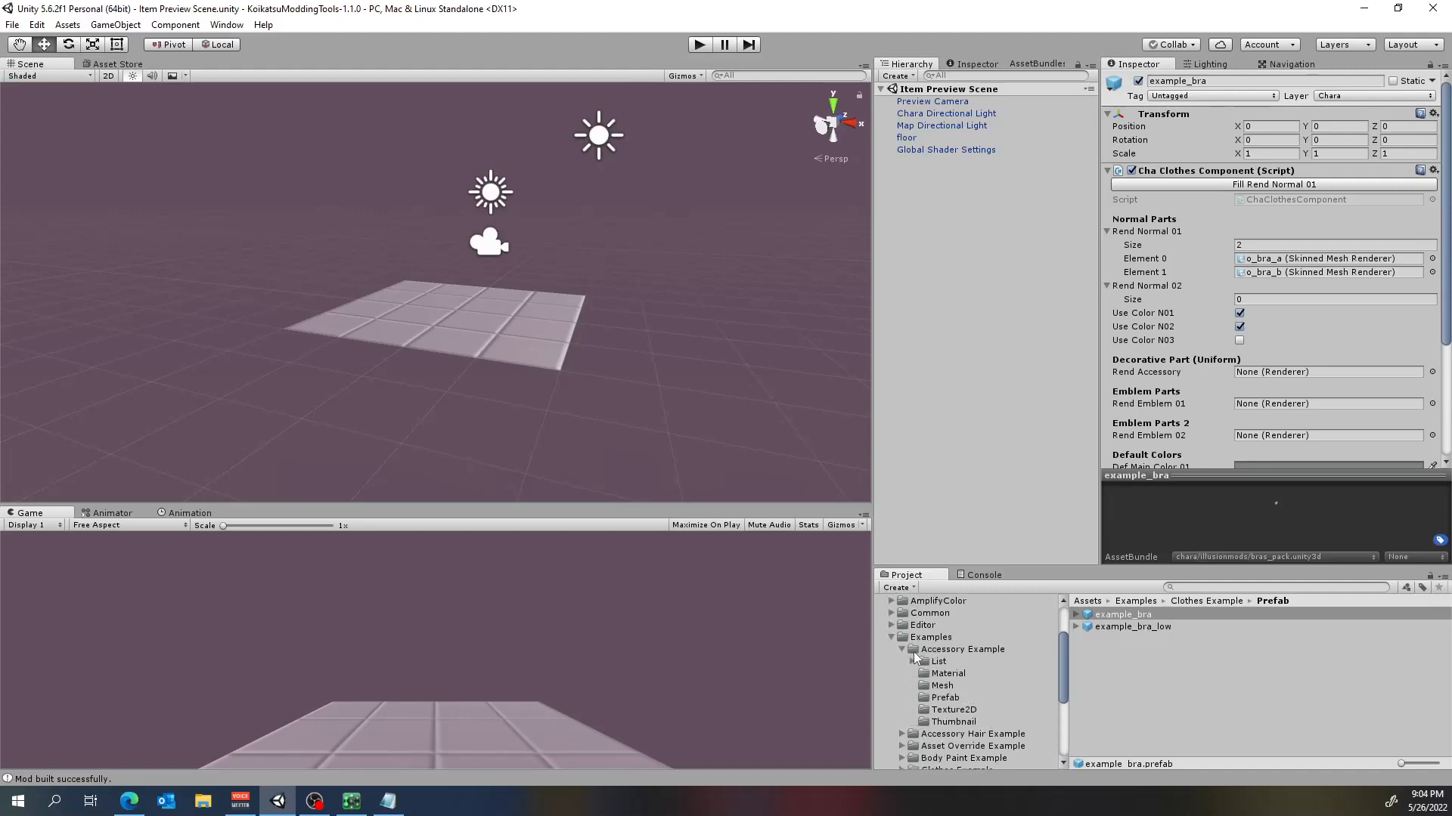
left_click(903, 648)
Switch to the Notepad change list and highlight the "ParticleComponent" entry
left_click(388, 801)
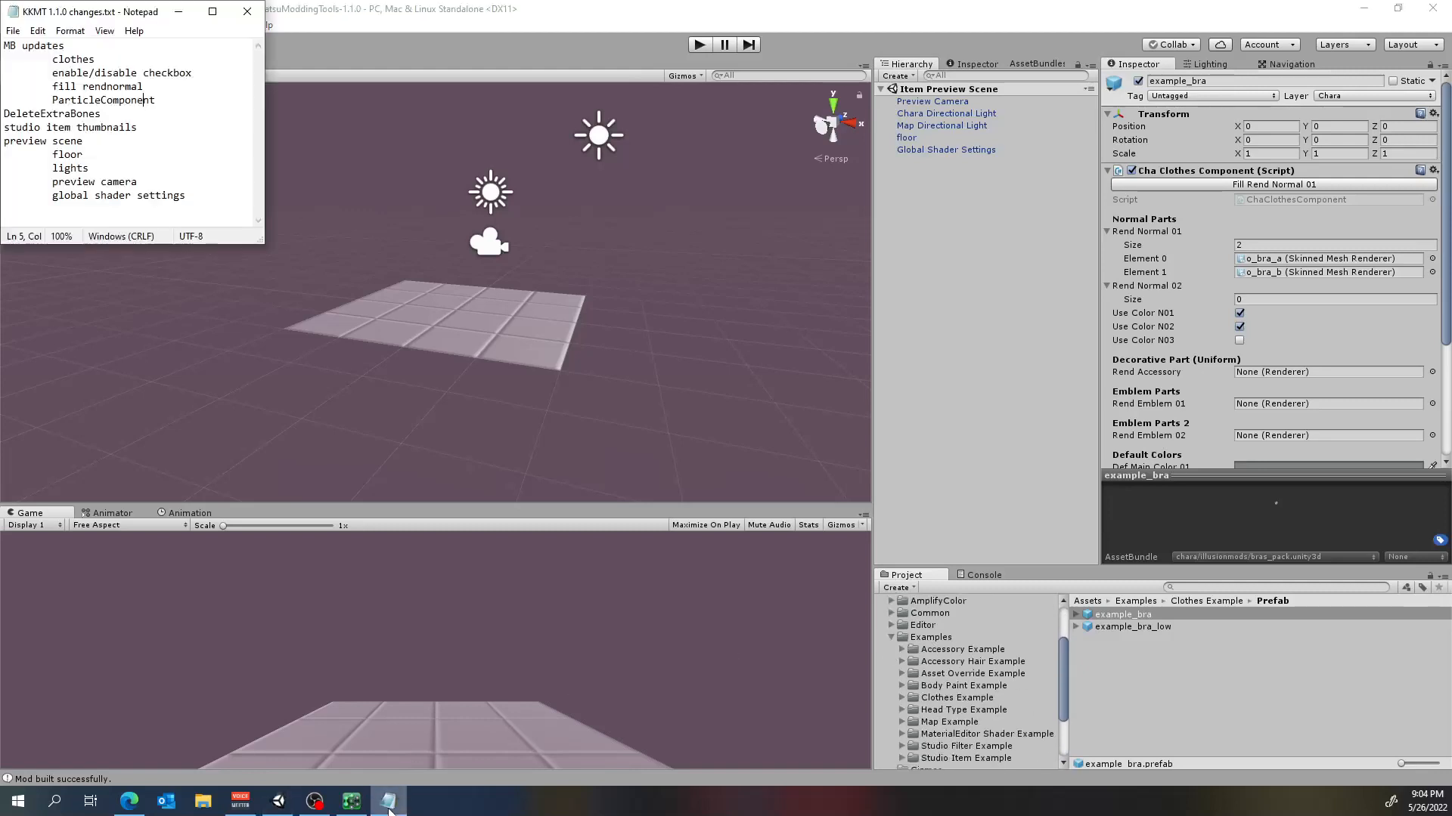
left_click(165, 102)
left_click_drag(52, 100, 156, 101)
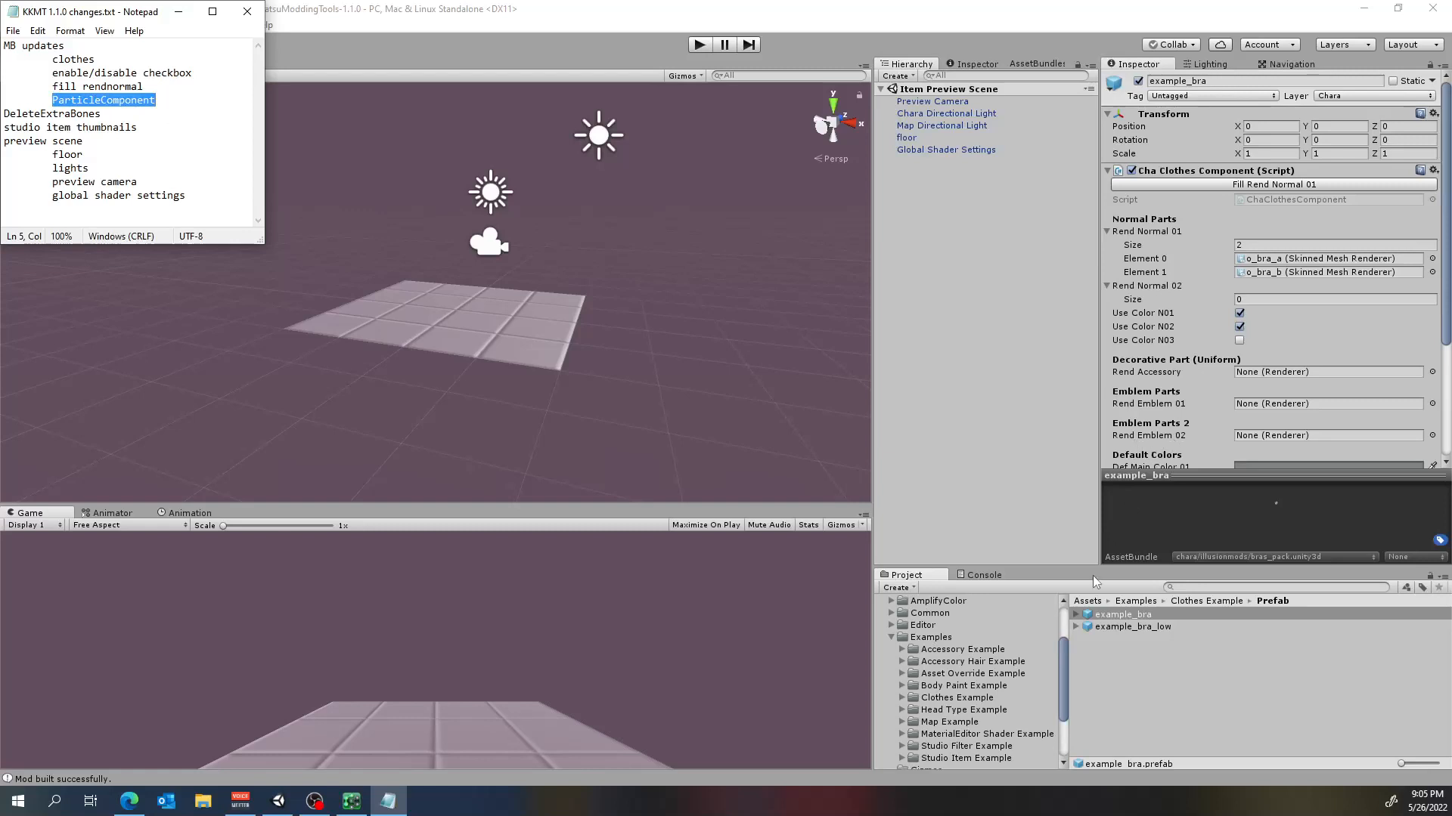
Back in Unity, select example_particles in the Studio Item Example's Prefab folder and expand its Particle Component's Particle Color 1 list
scroll(957, 684, "down", 3)
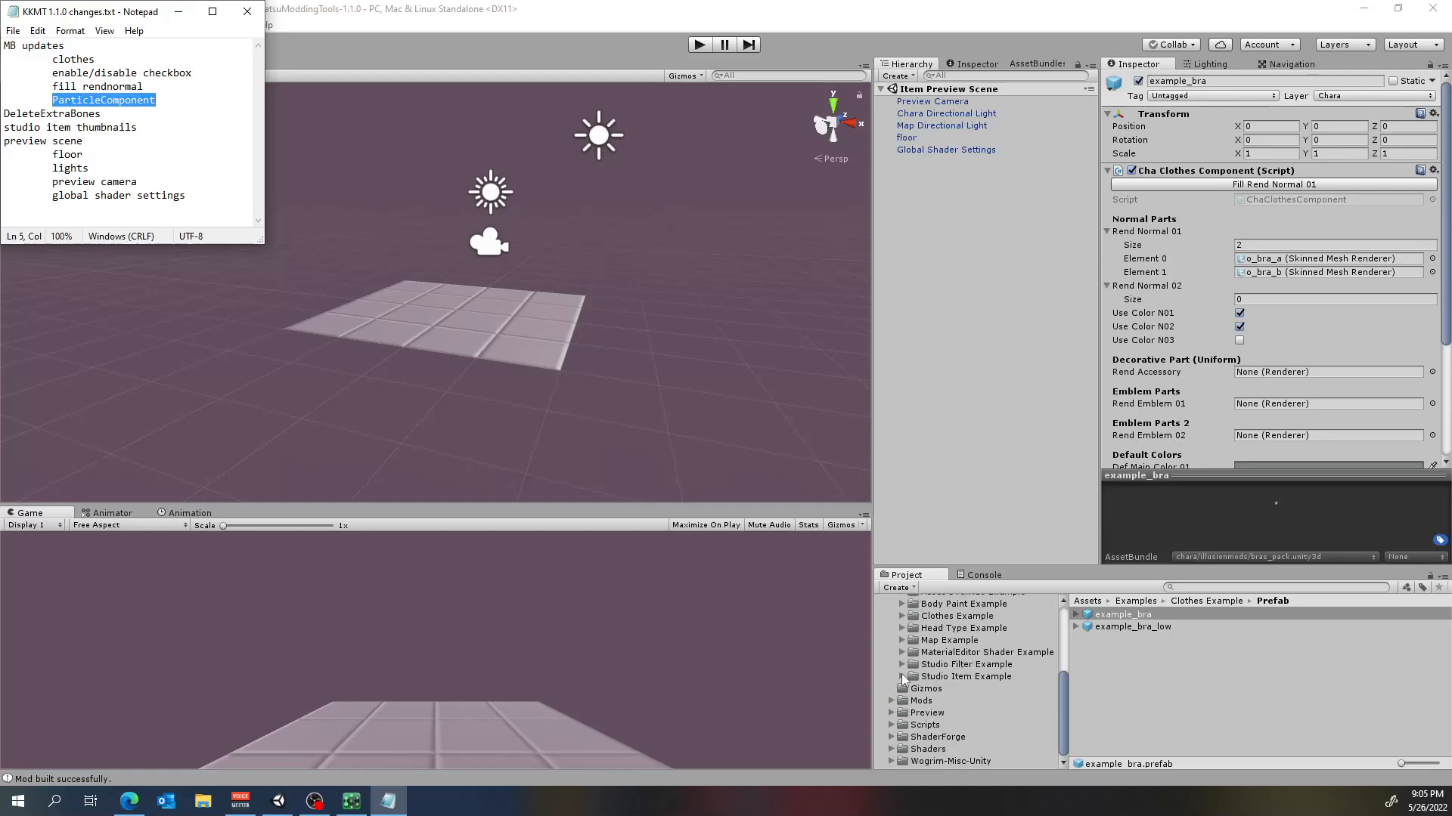
left_click(901, 677)
left_click(957, 725)
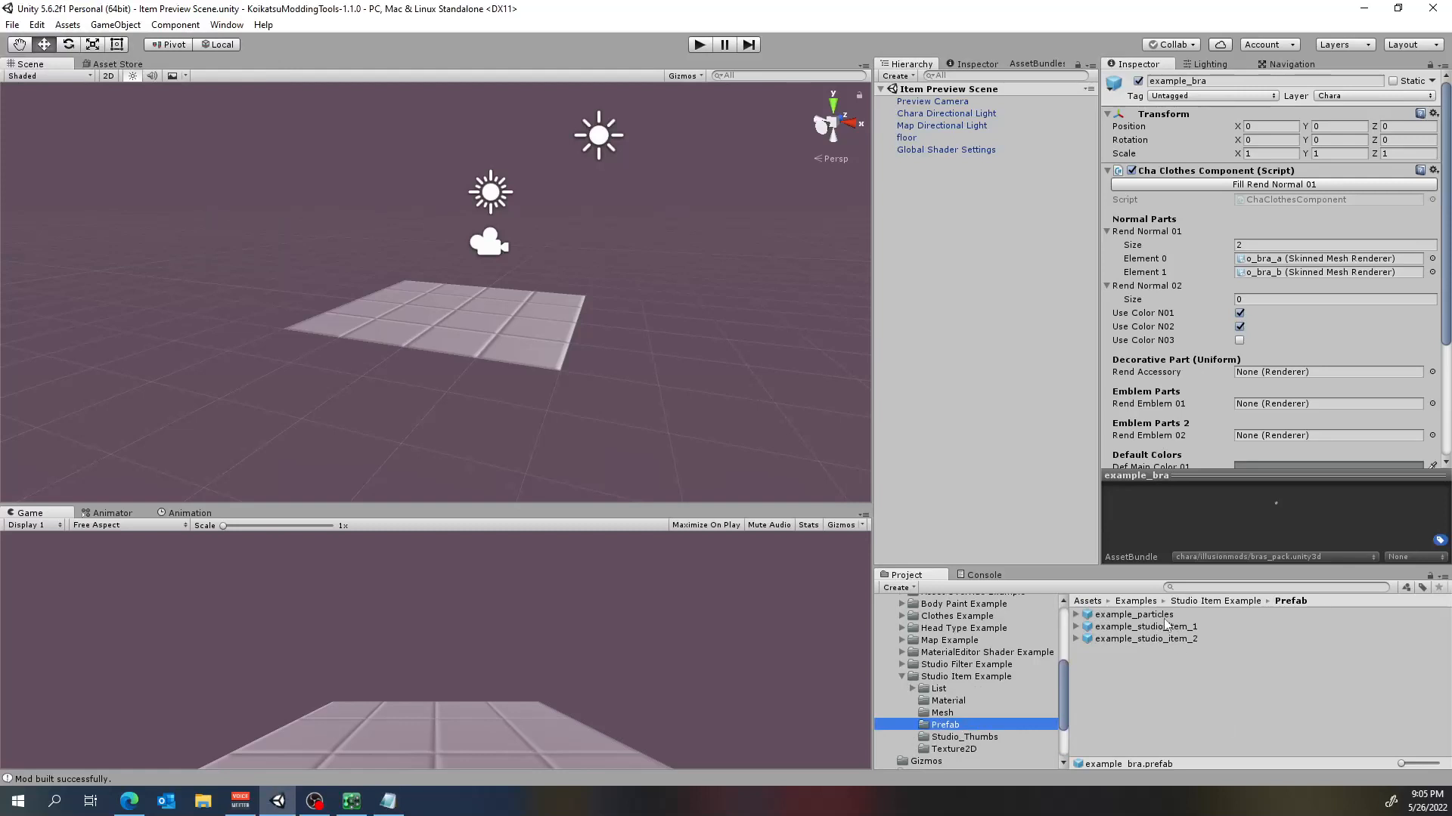
left_click(1170, 615)
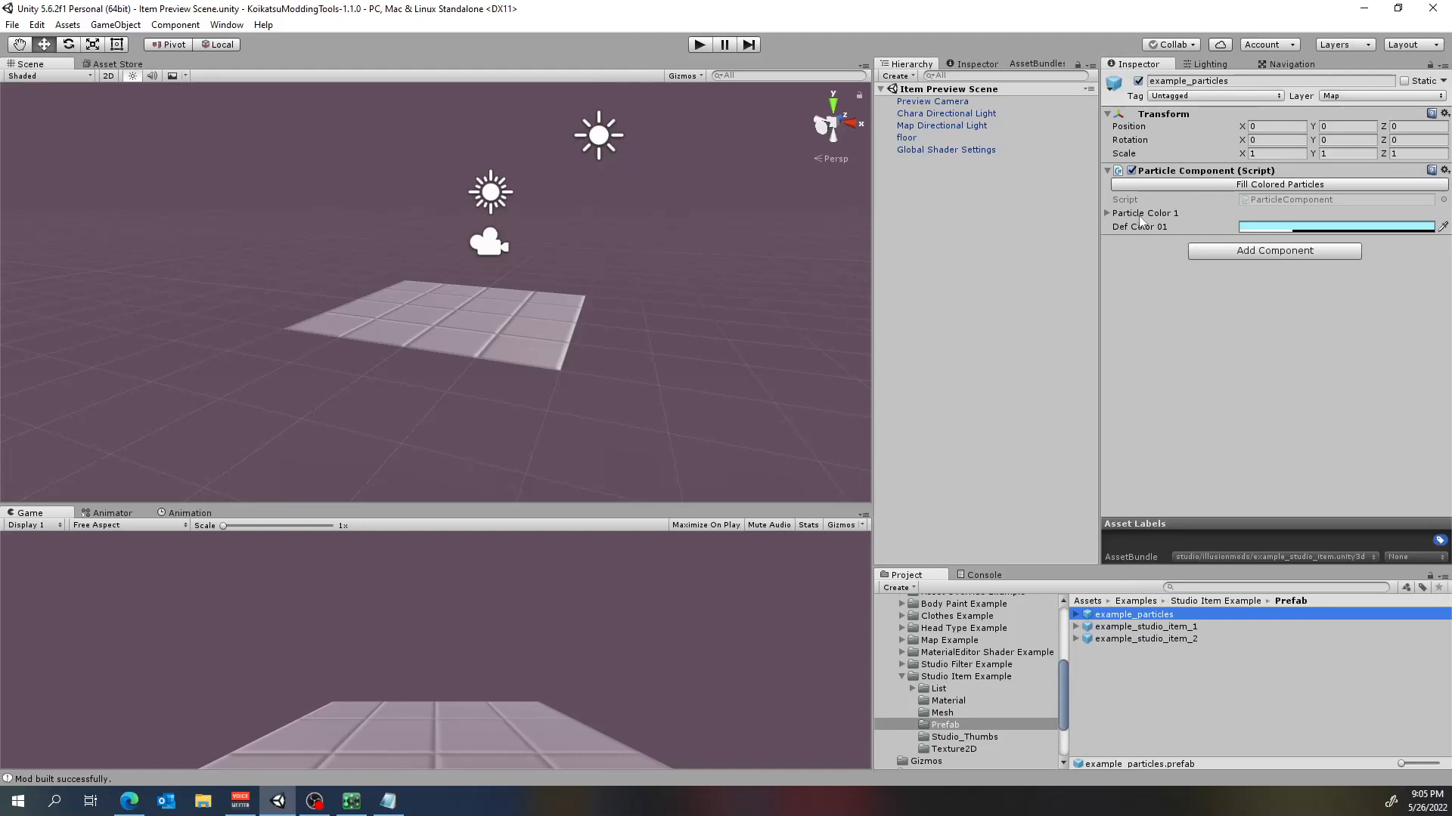
left_click(1108, 214)
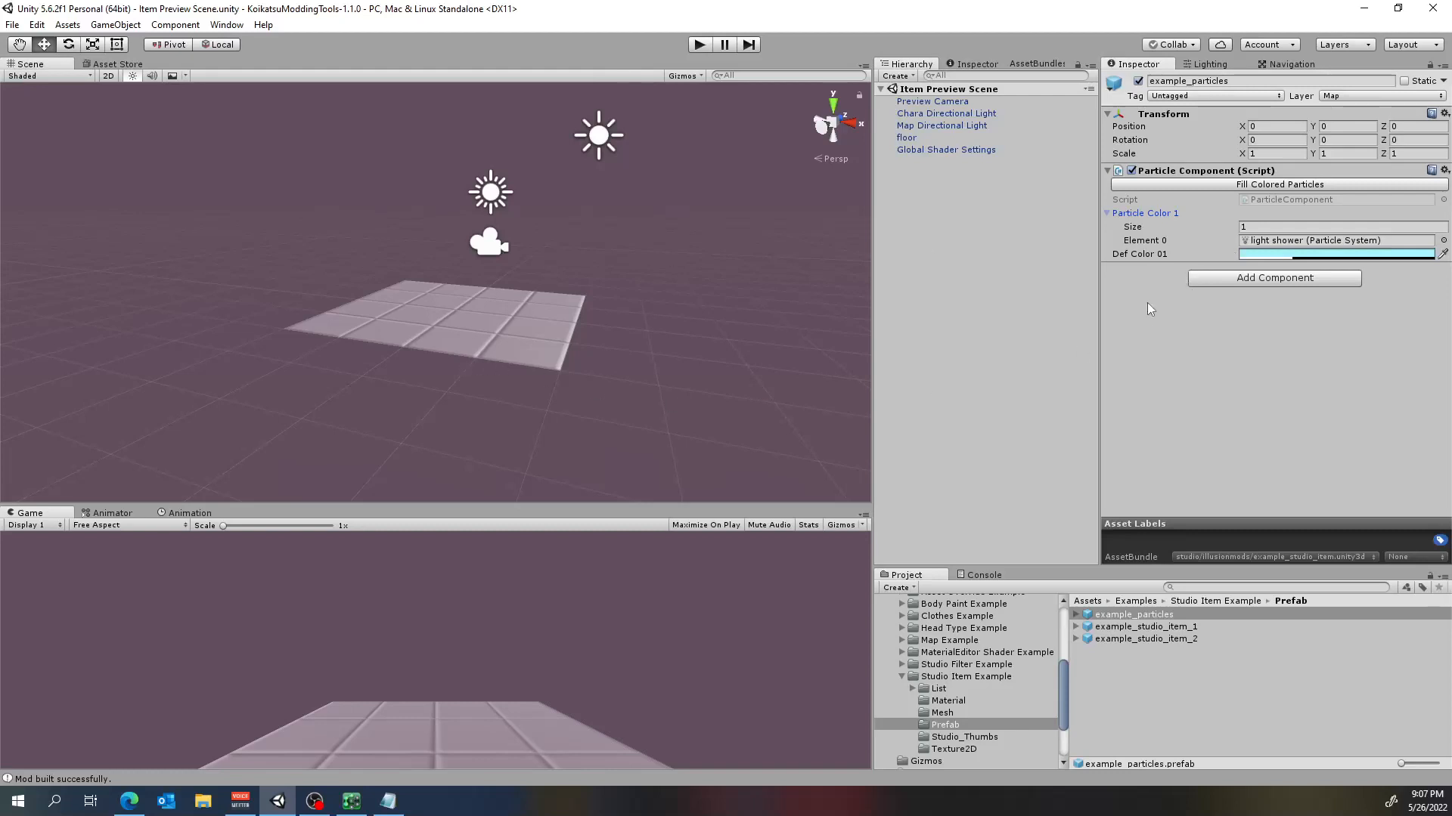
Switch to CharaStudio and briefly view its add and anim menus, leaving them closed
mouse_move(350, 807)
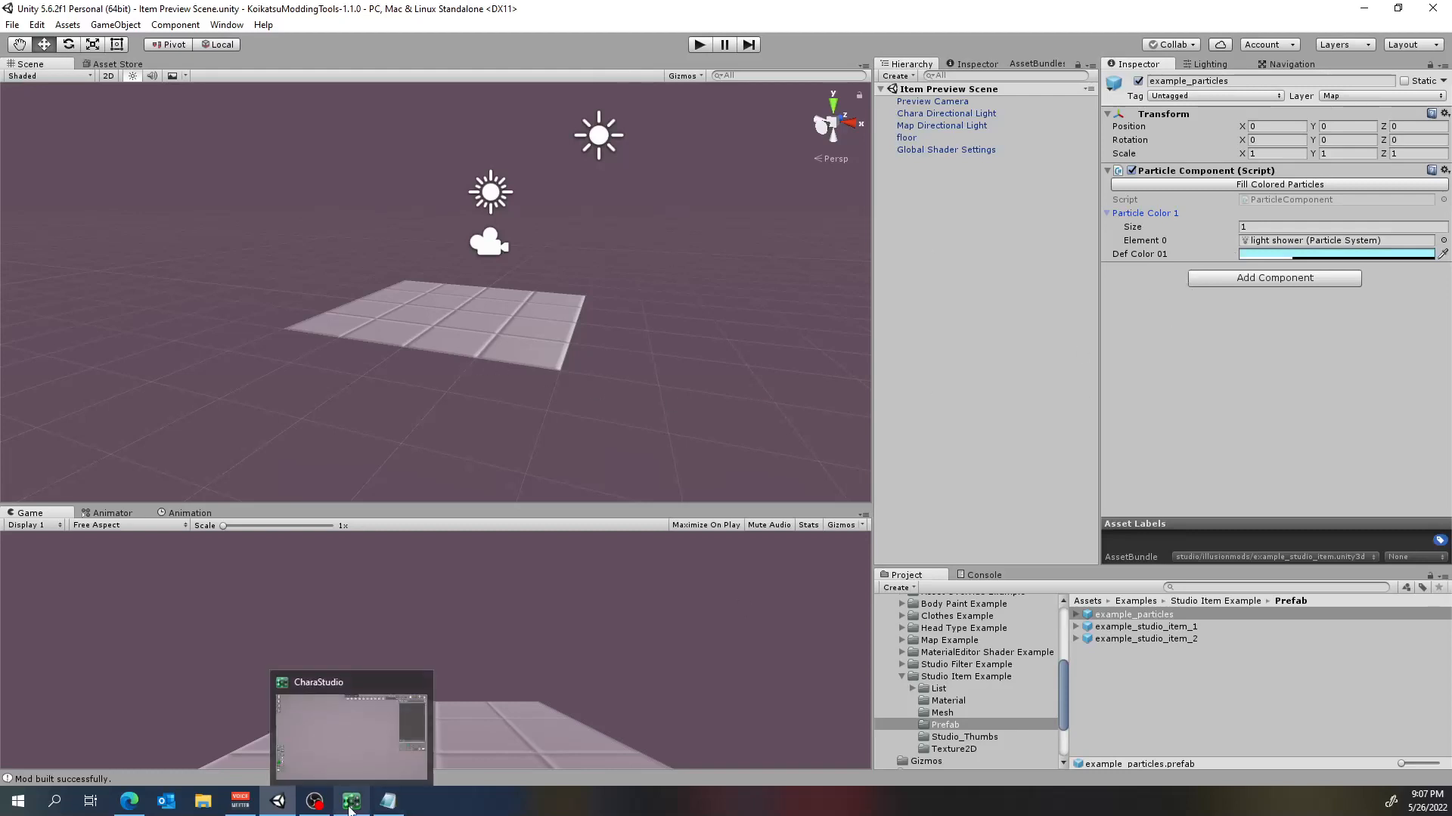
left_click(303, 732)
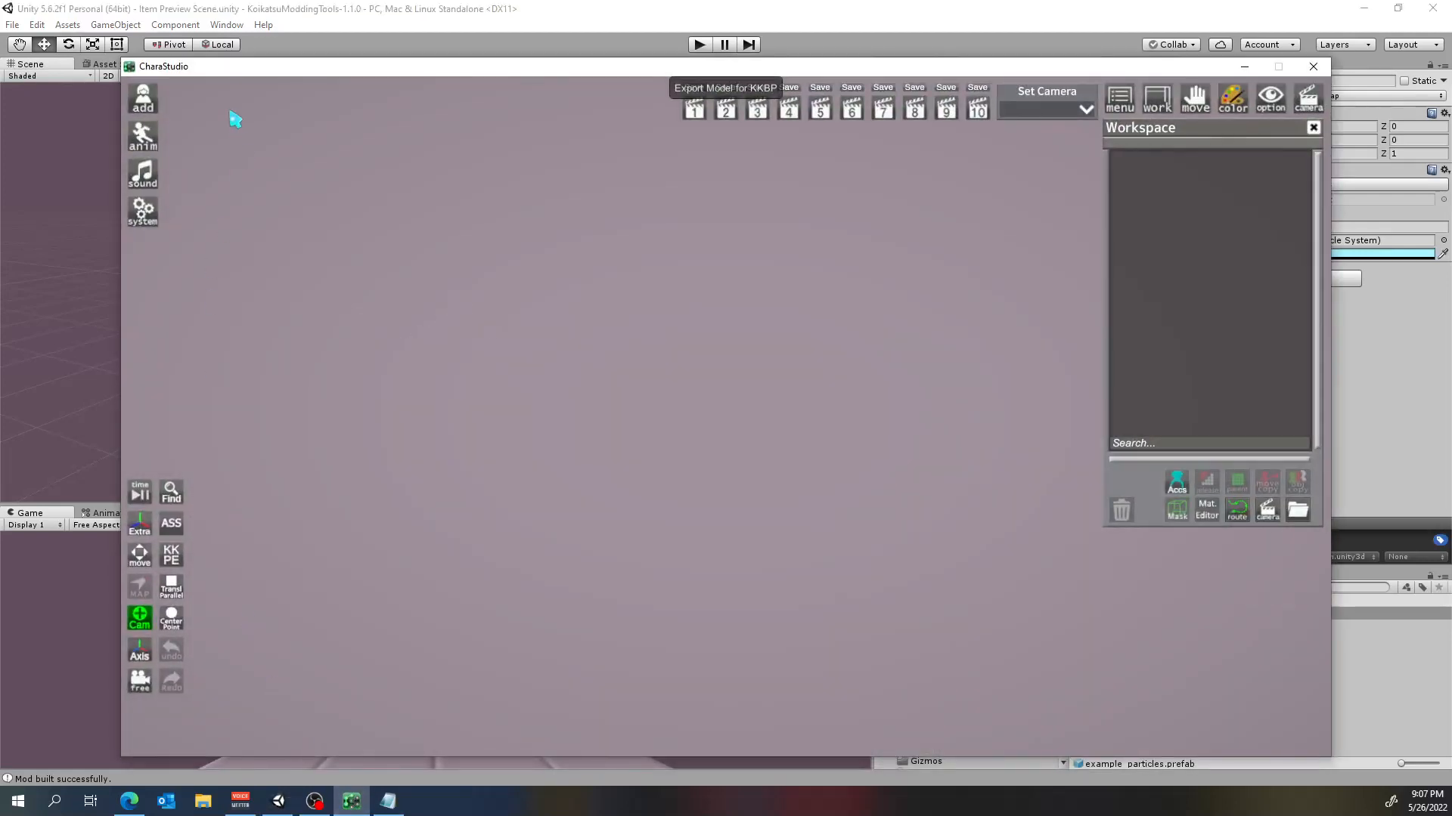
left_click(144, 109)
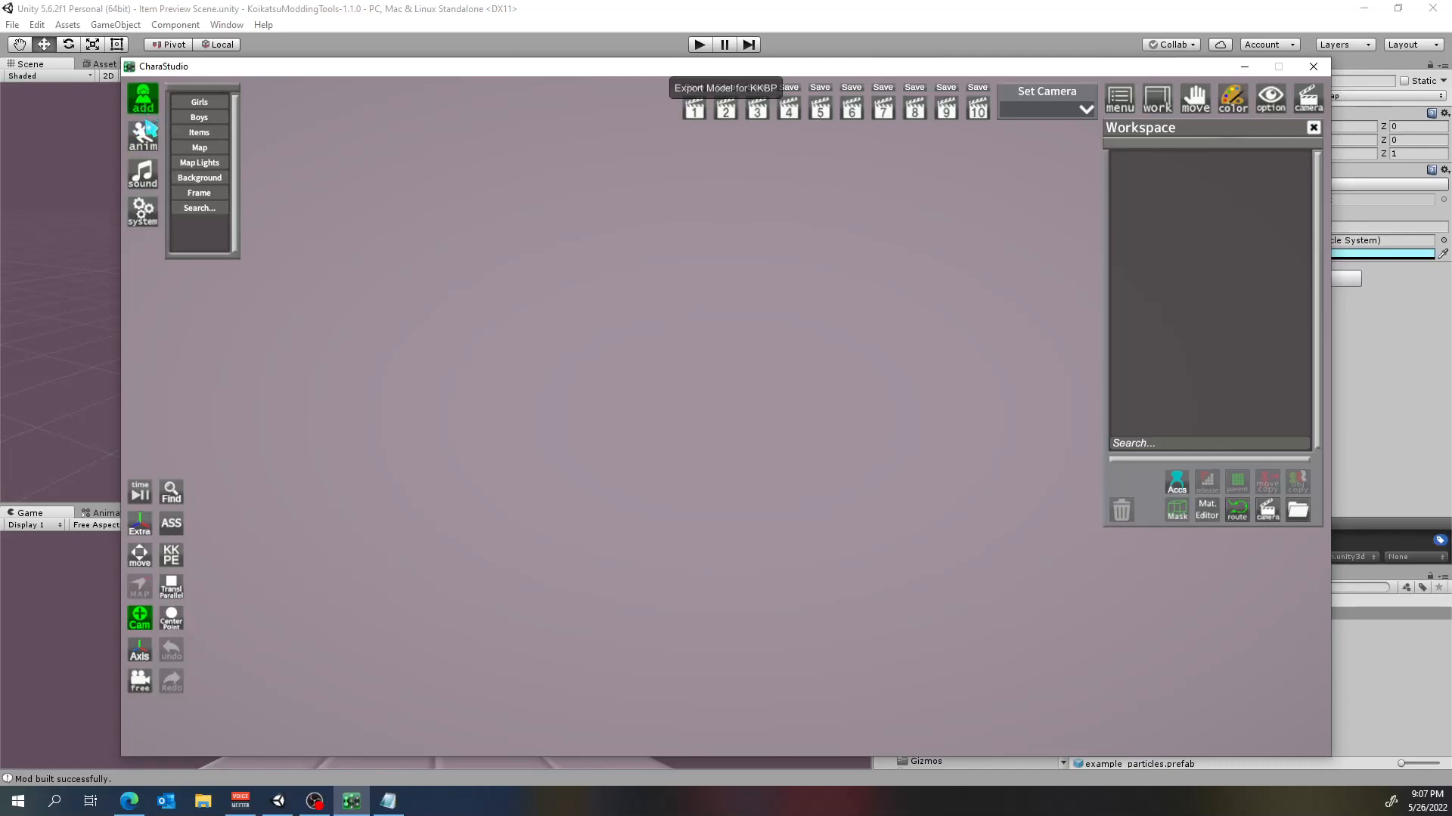
left_click(144, 144)
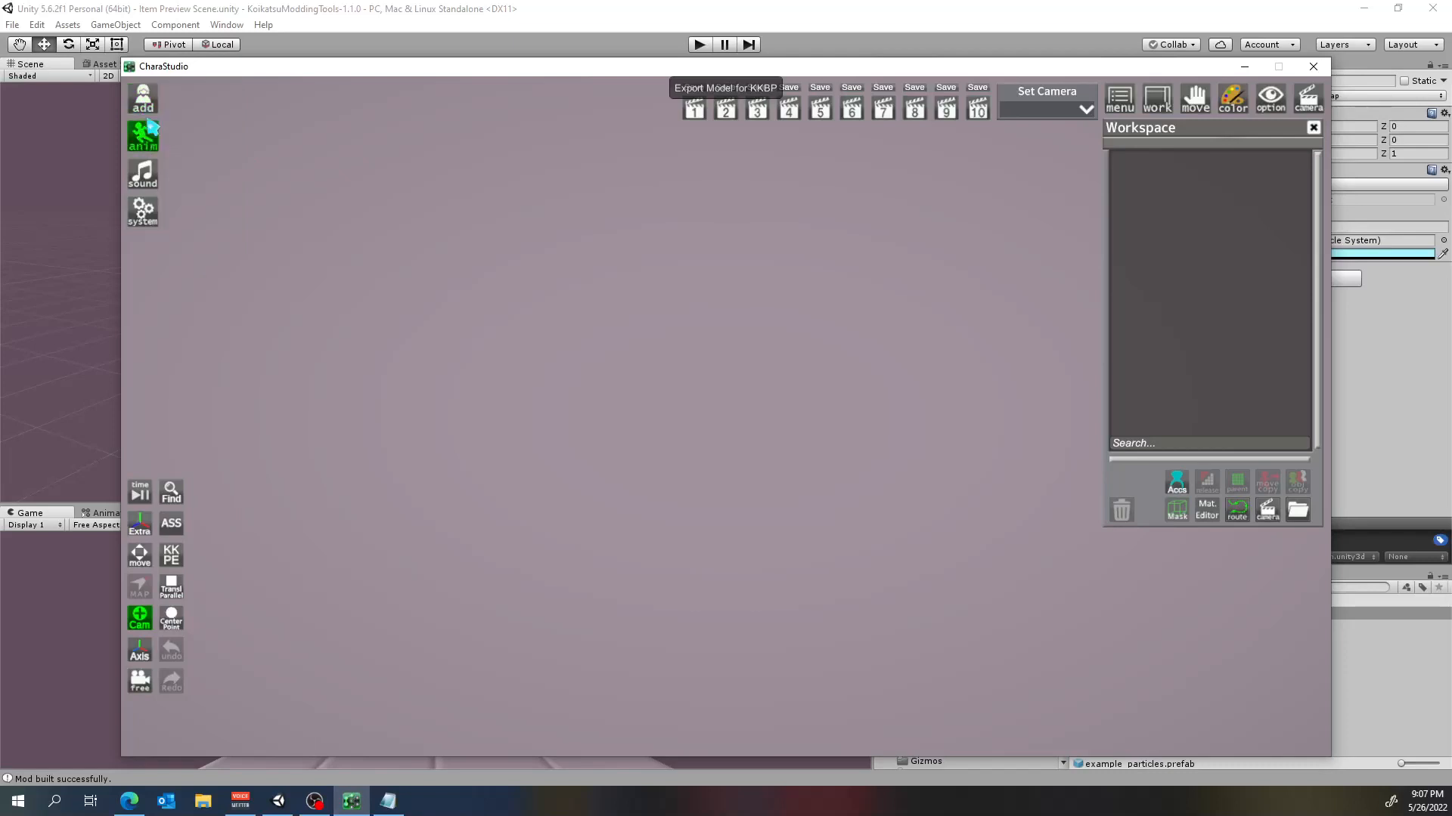
left_click(148, 107)
left_click(150, 98)
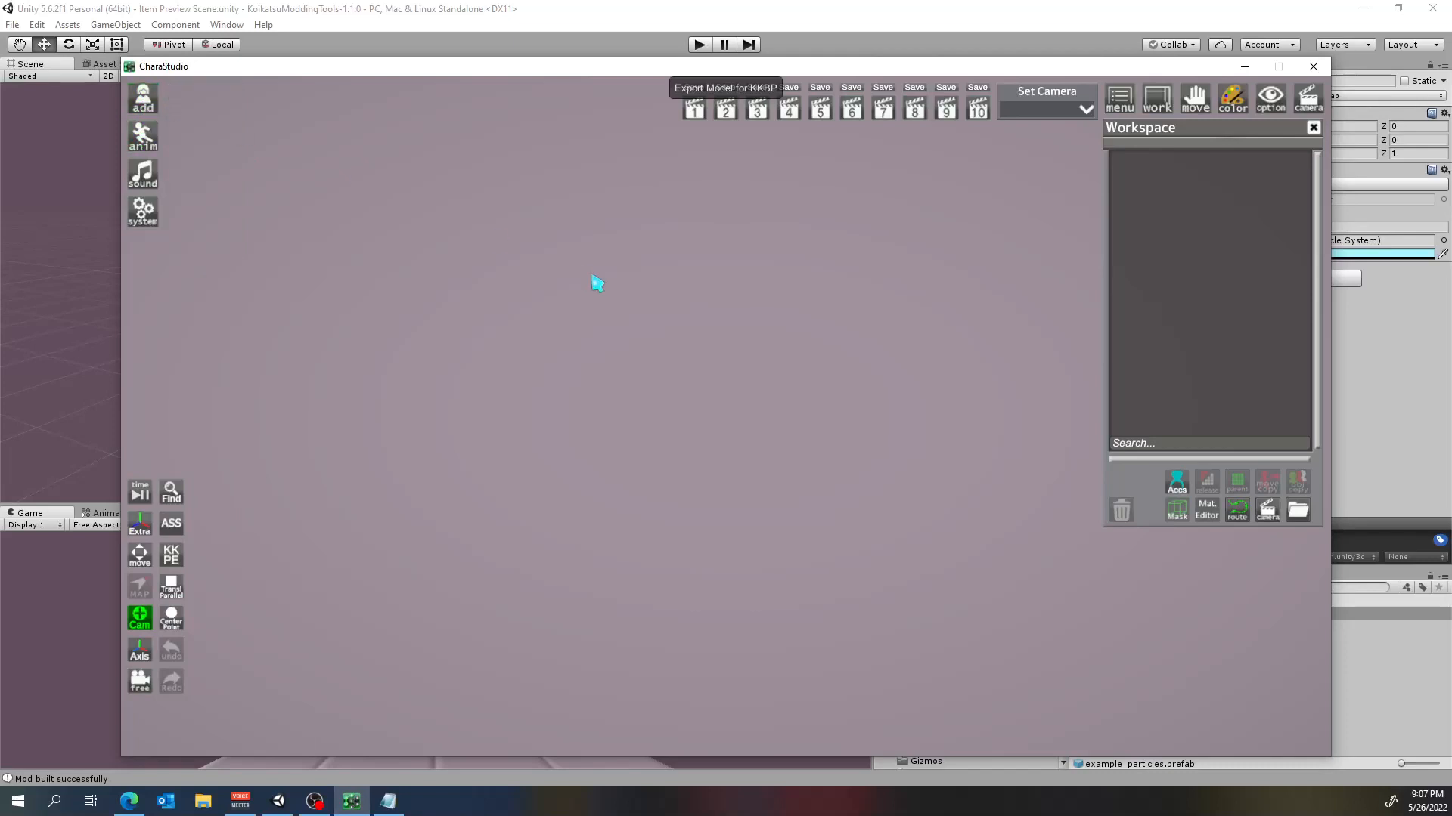
Search the studio items for "example parti" and add Example Particle Shower to the workspace
key("ctrl+space")
type("partic")
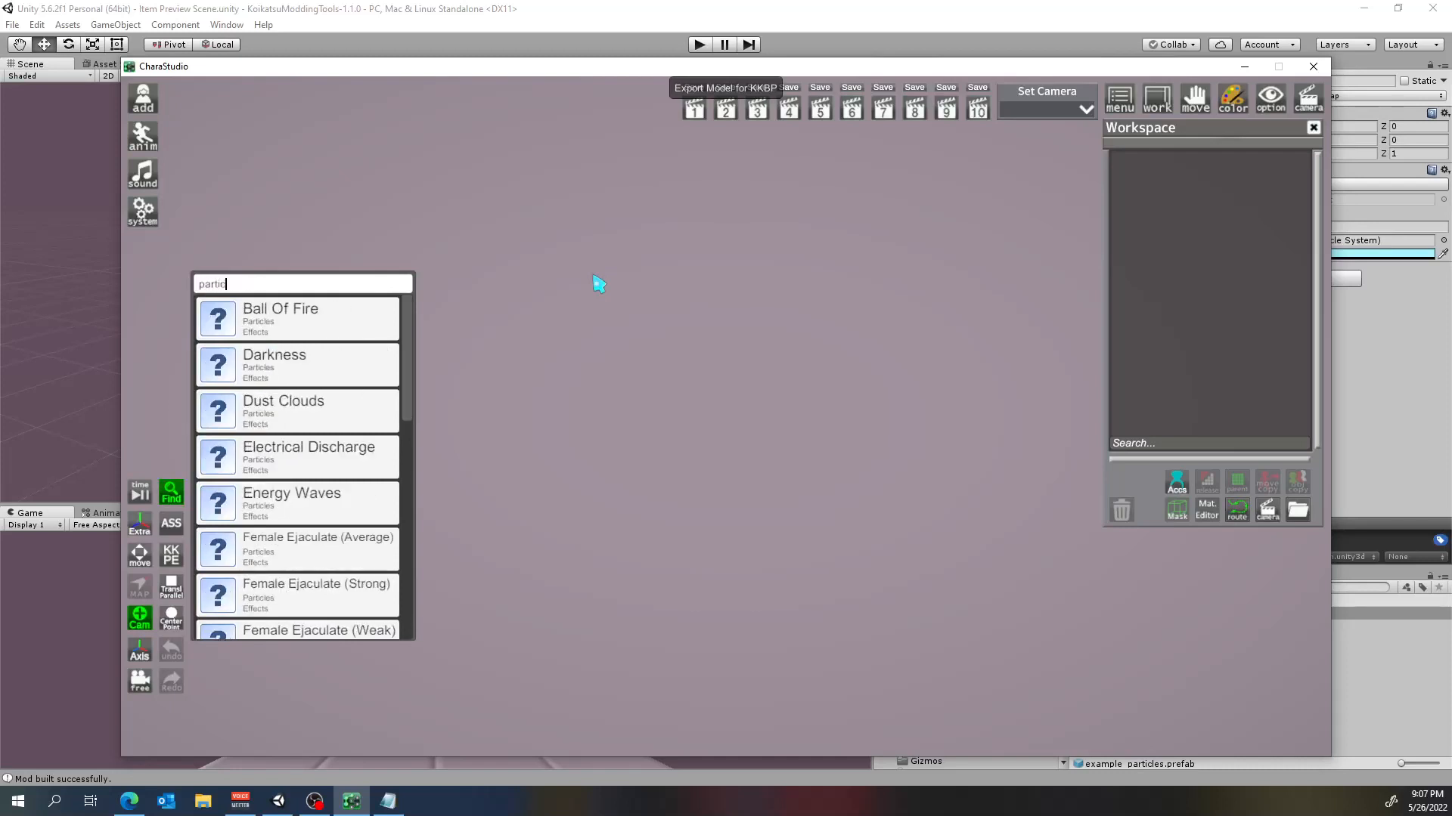
key("BackSpace")
key("BackSpace")
key("BackSpace")
key("BackSpace")
key("BackSpace")
key("BackSpace")
type("e")
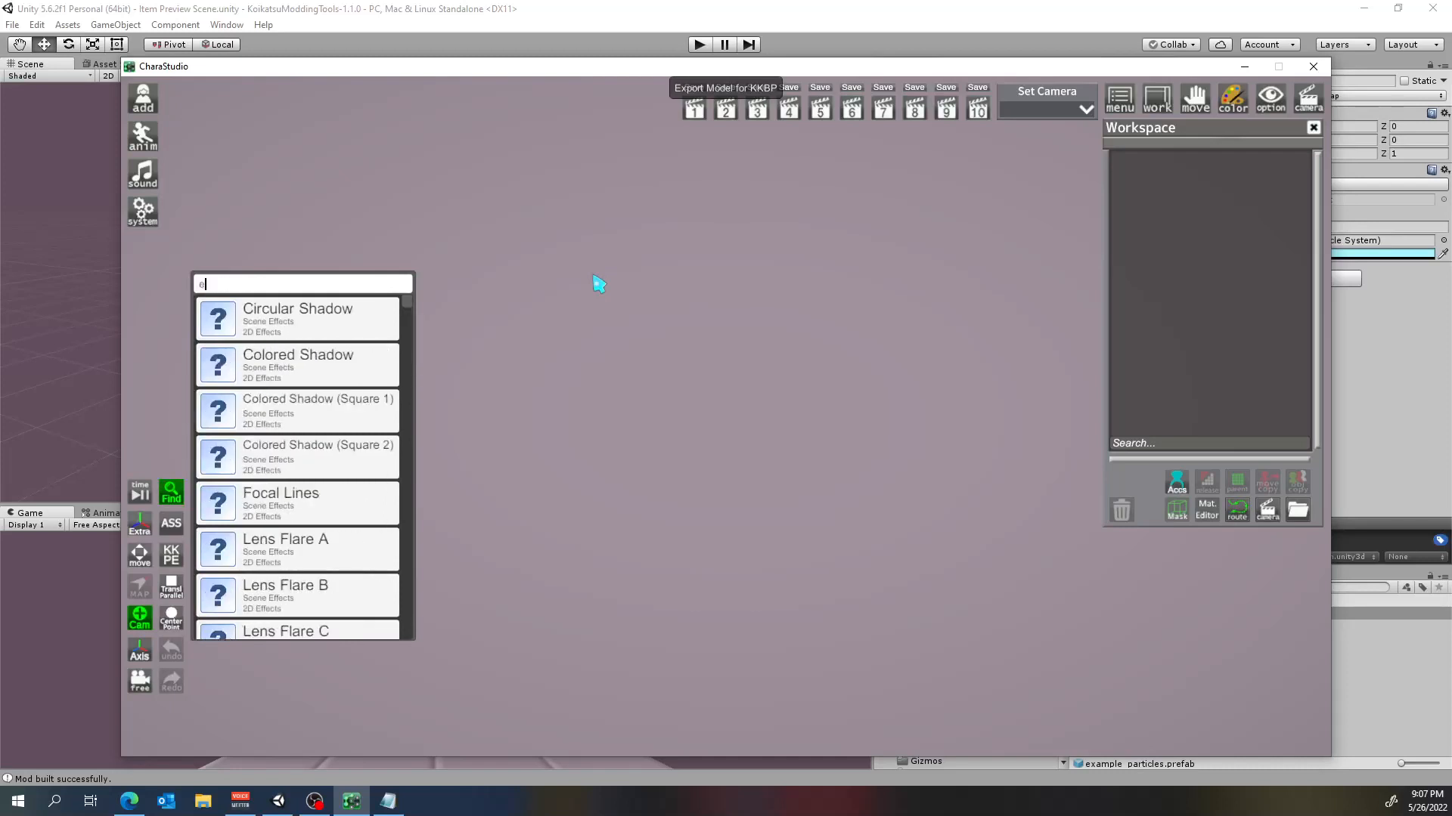
type("xample parti")
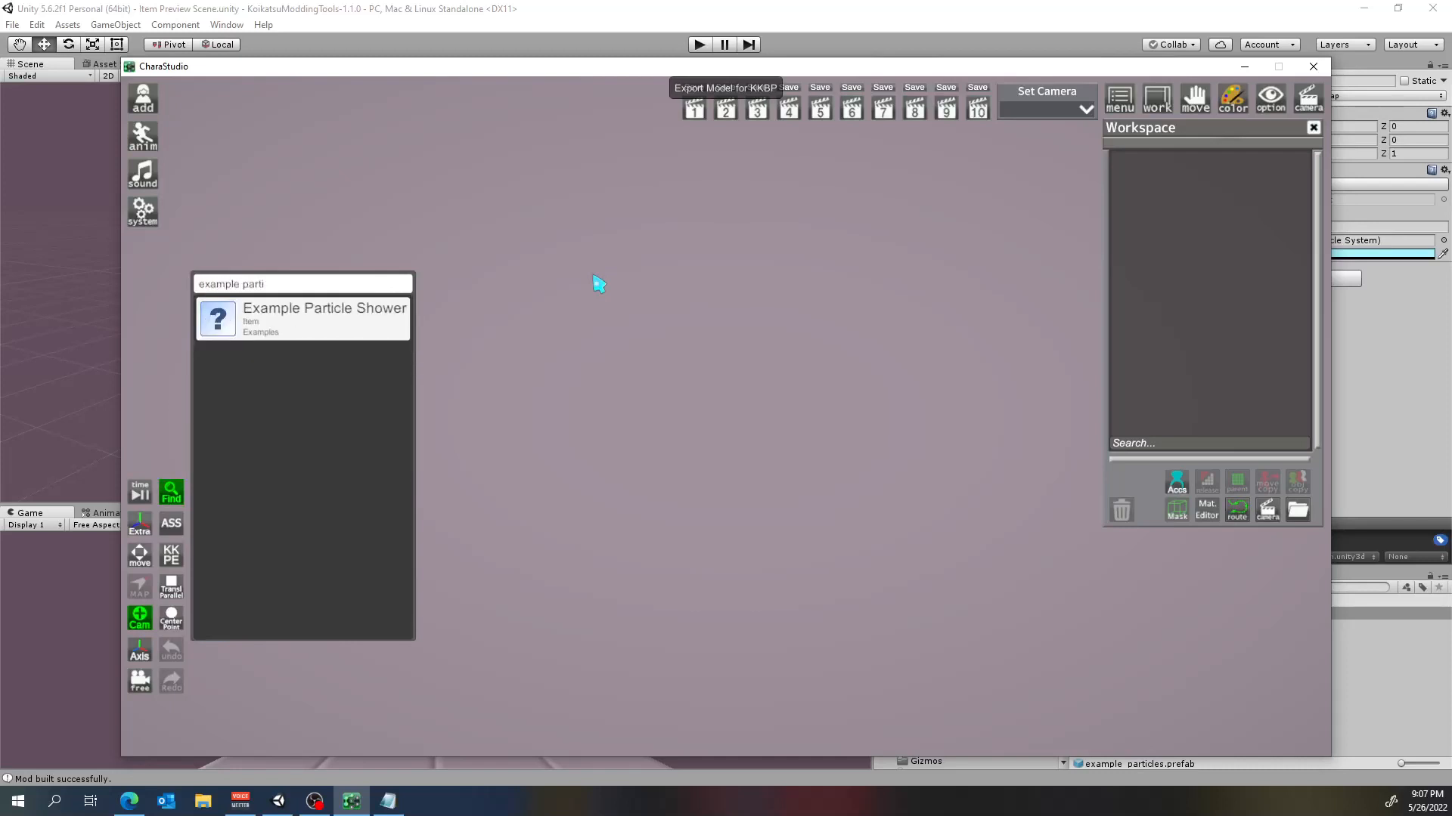
left_click(318, 327)
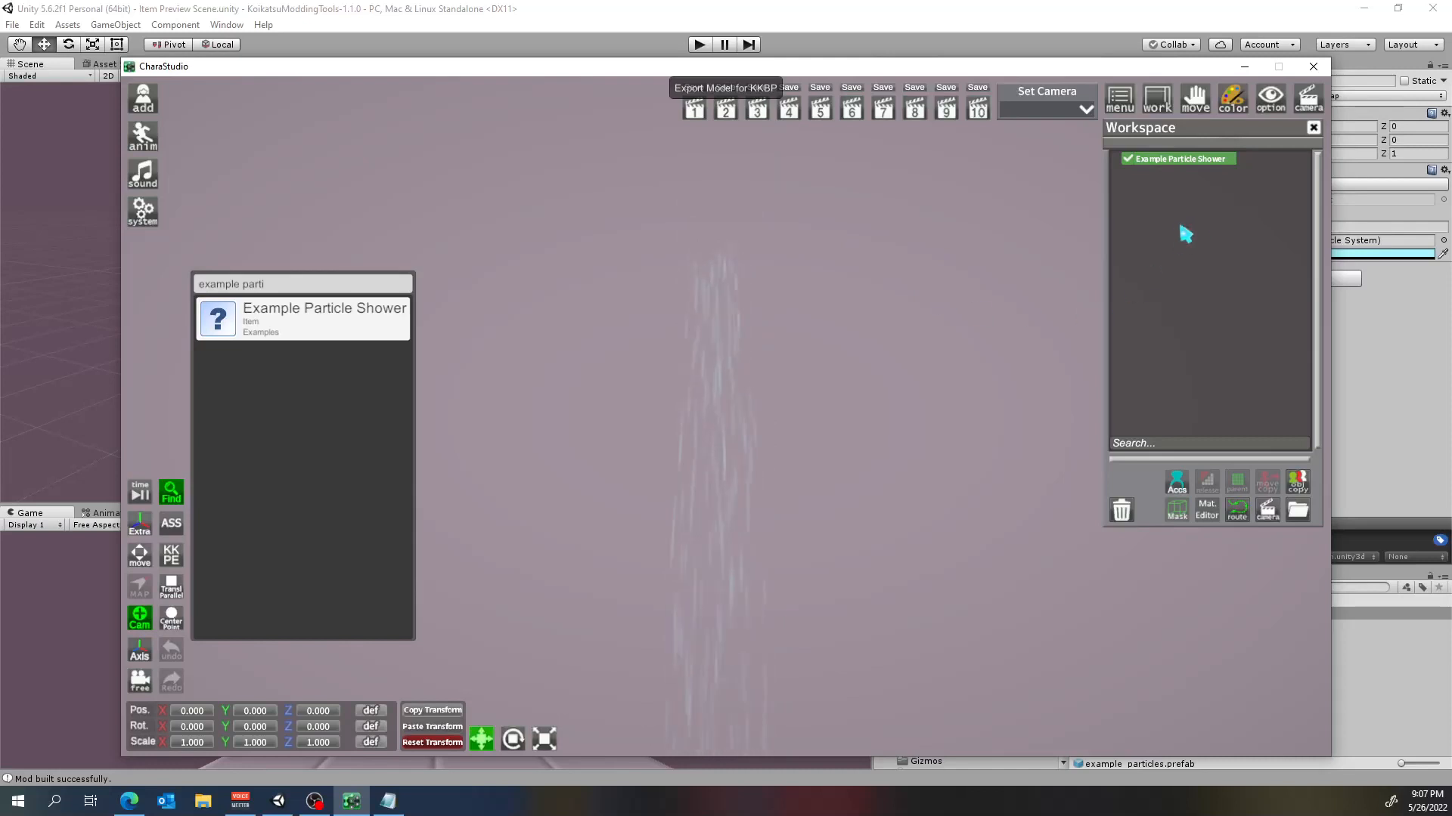
Switch to Unity, add the example_particles prefab to the scene hierarchy and select its light shower child to preview the particle effect
left_click(1388, 347)
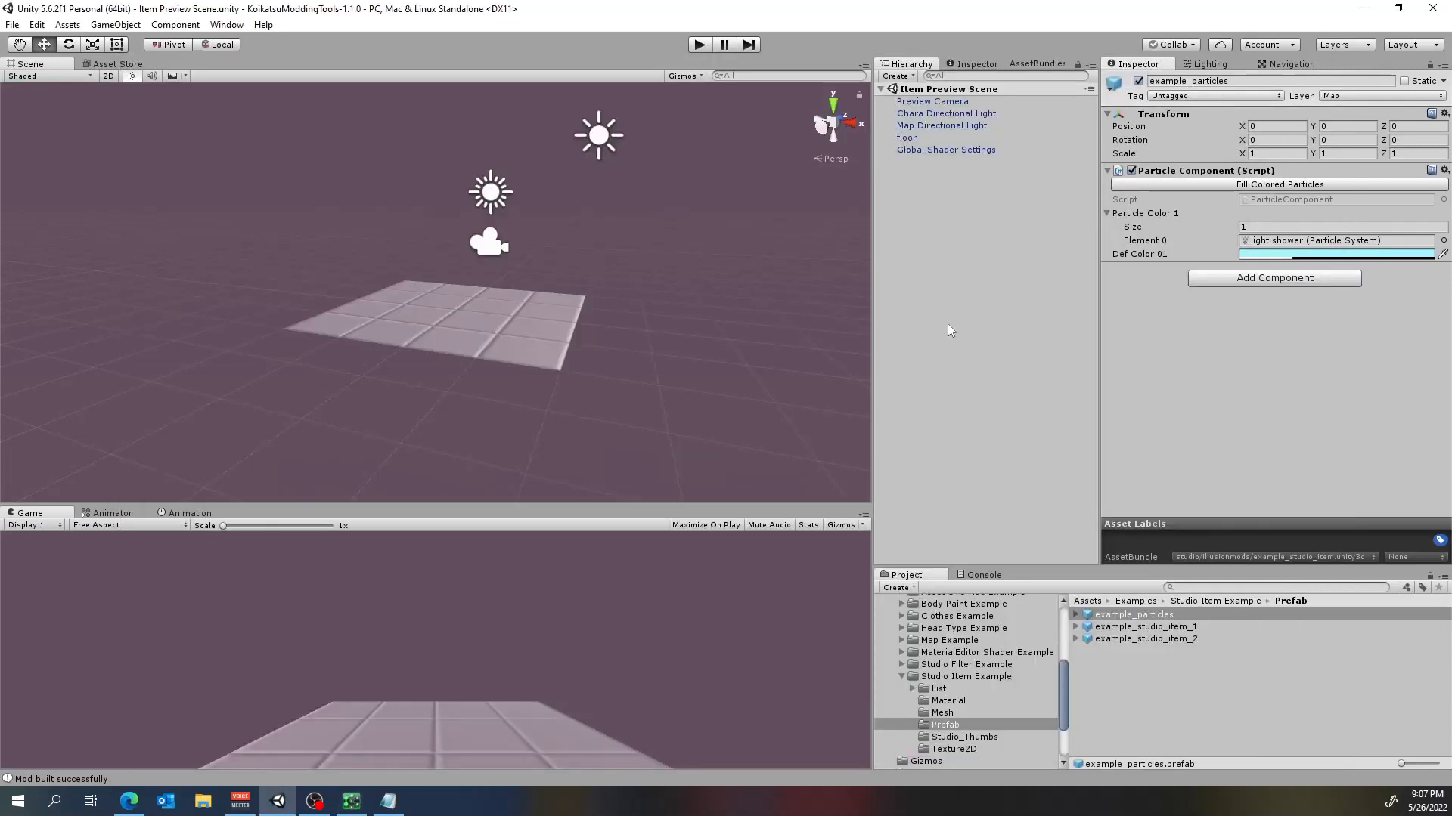
left_click_drag(1131, 615, 949, 242)
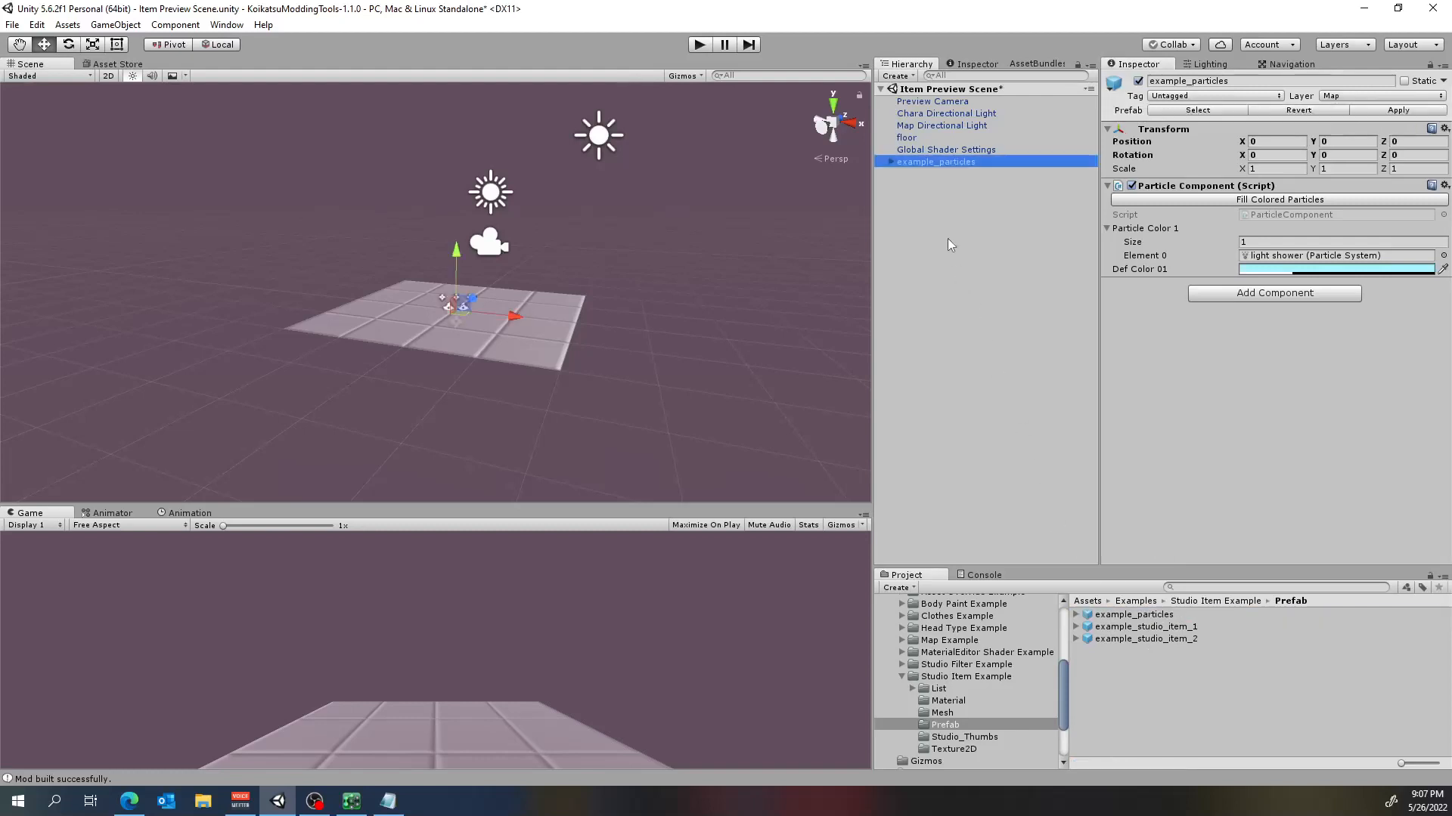
scroll(575, 421, "up", 2)
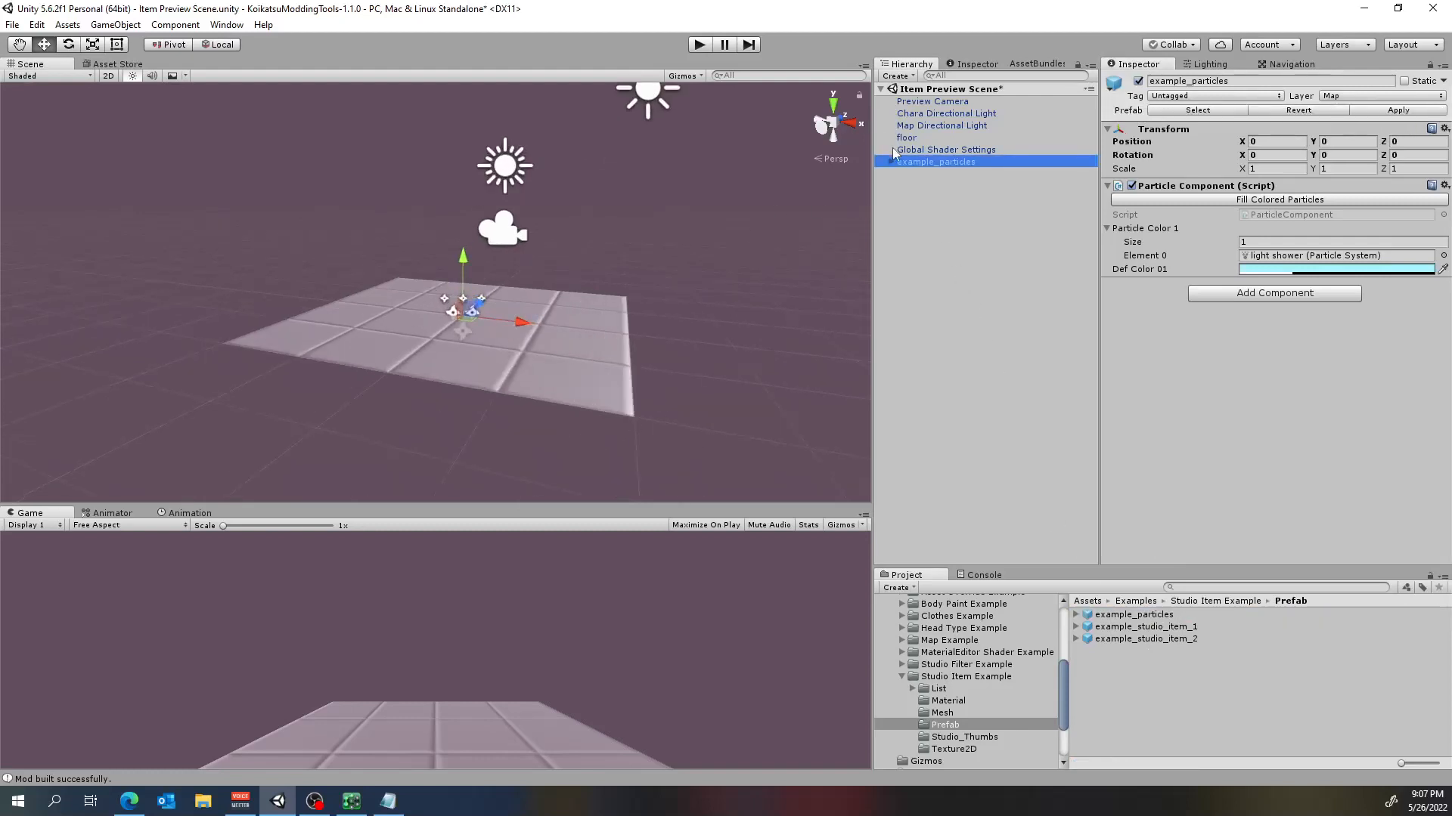
left_click(926, 176)
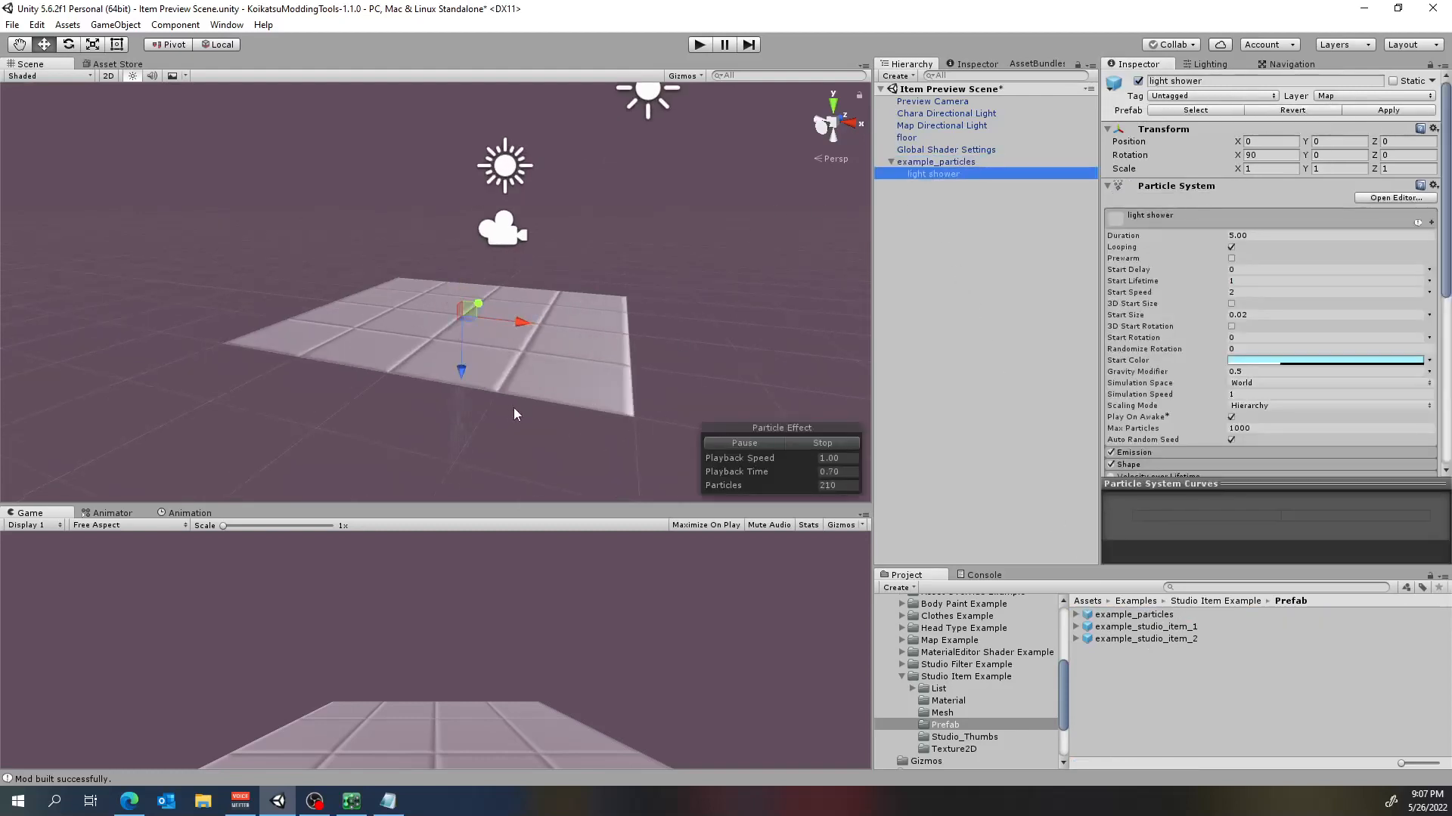
scroll(518, 407, "down", 2)
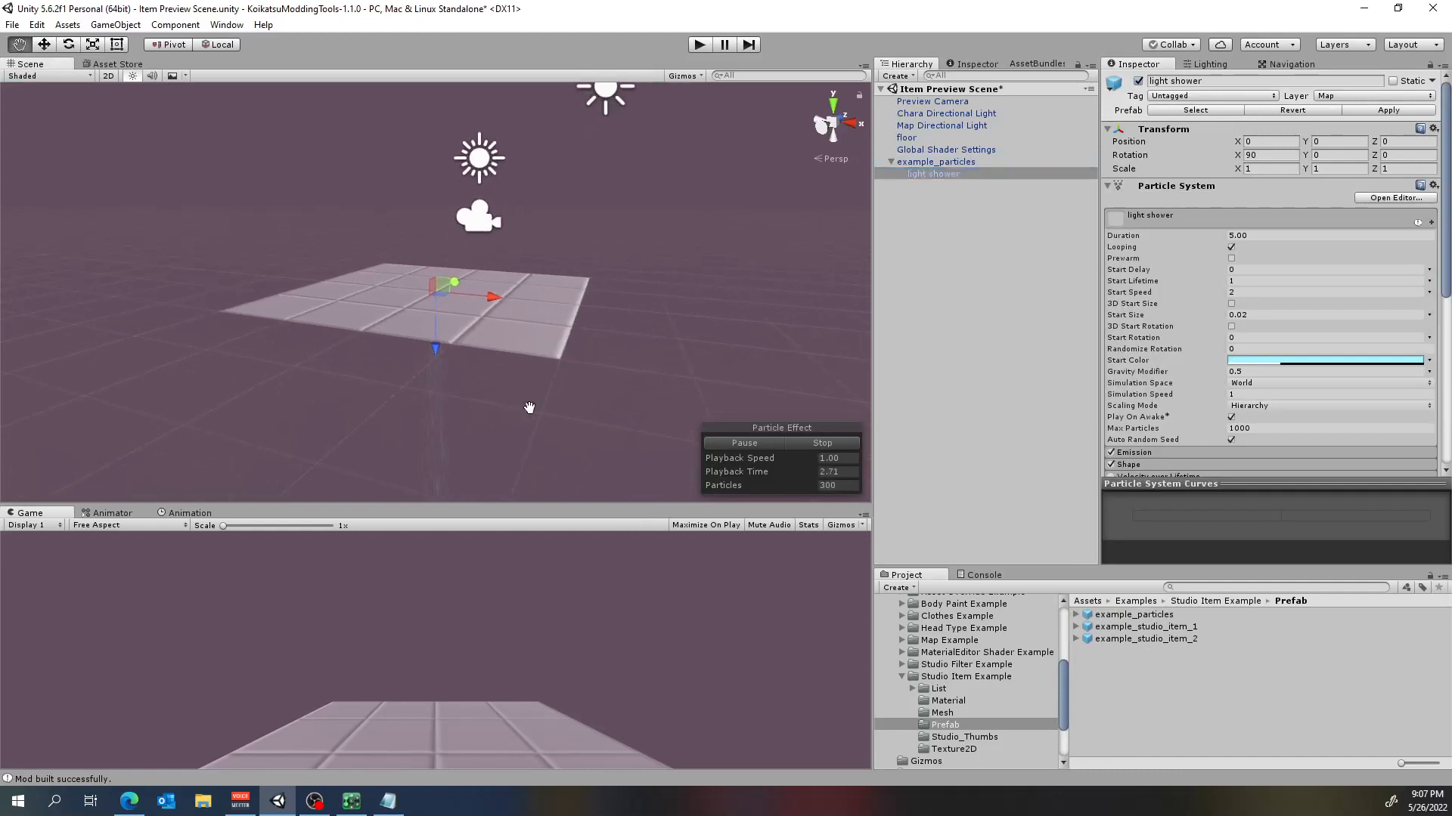
left_click_drag(530, 407, 493, 343, "alt")
scroll(496, 330, "up", 5)
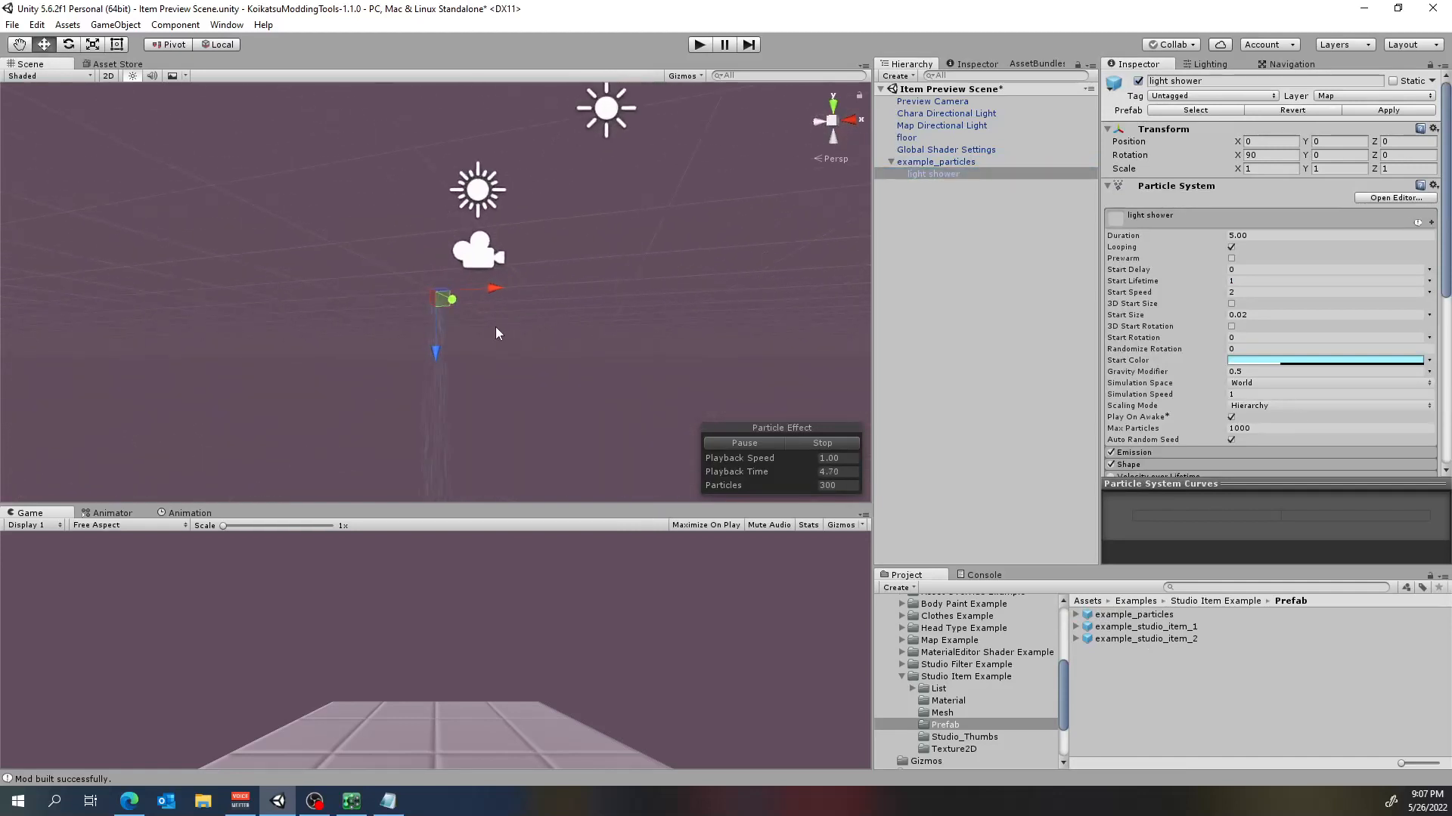
scroll(519, 331, "down", 4)
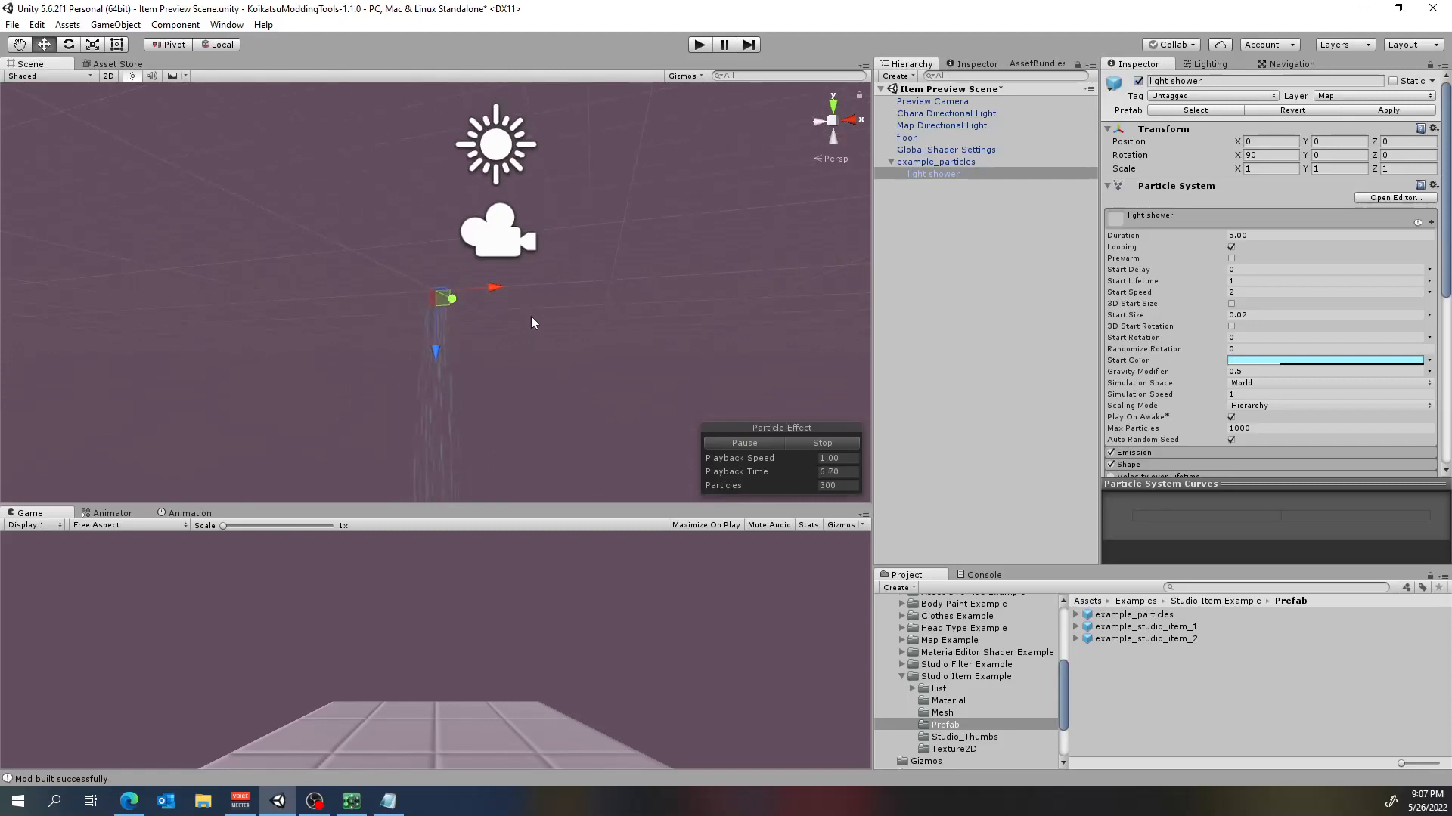
mouse_move(516, 320)
left_mouse_down("alt")
mouse_move(560, 240)
mouse_move(496, 325)
left_mouse_up("alt")
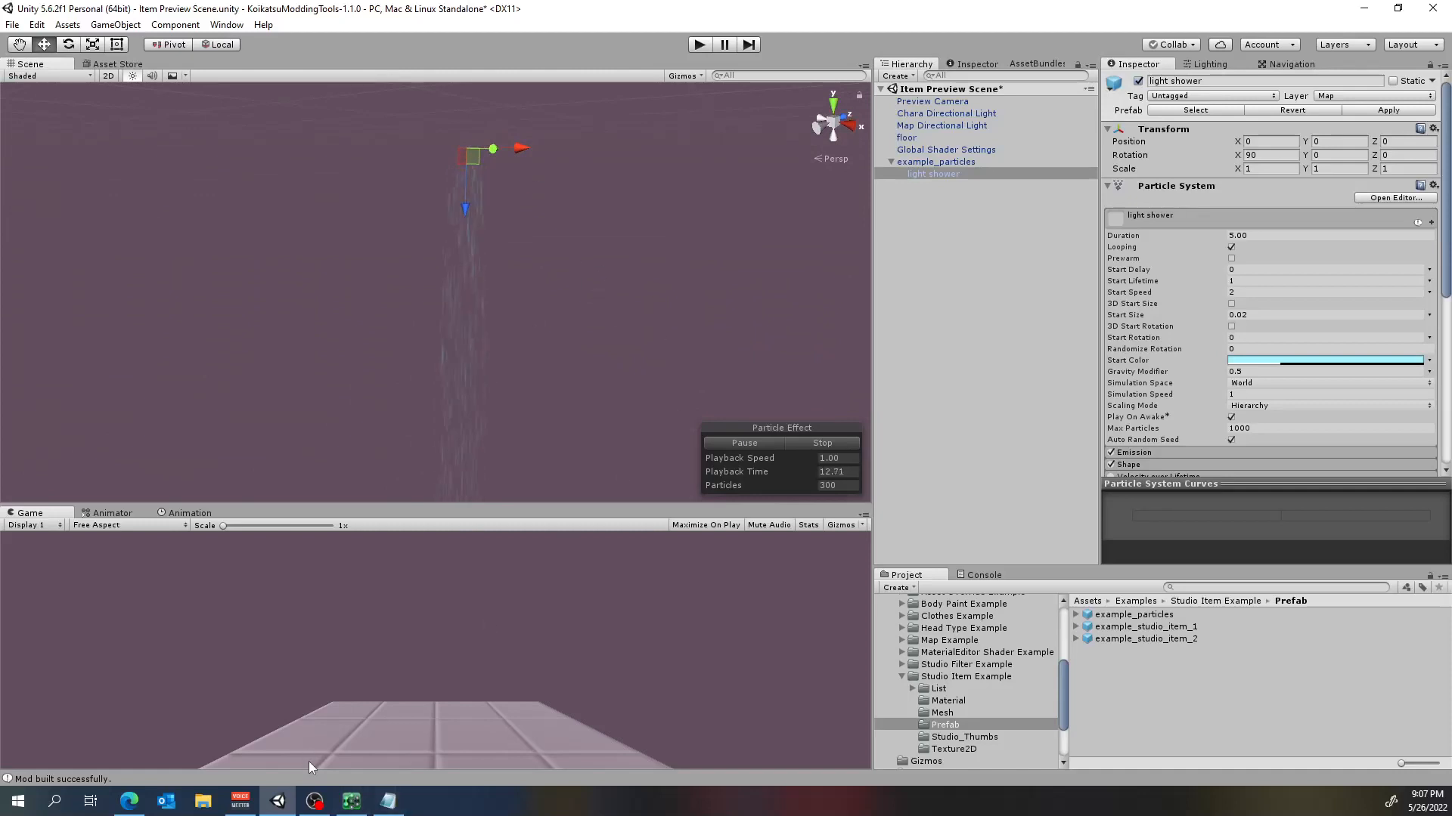
Switch to CharaStudio and change the Example Particle Shower's color 1 to a more opaque red
mouse_move(351, 803)
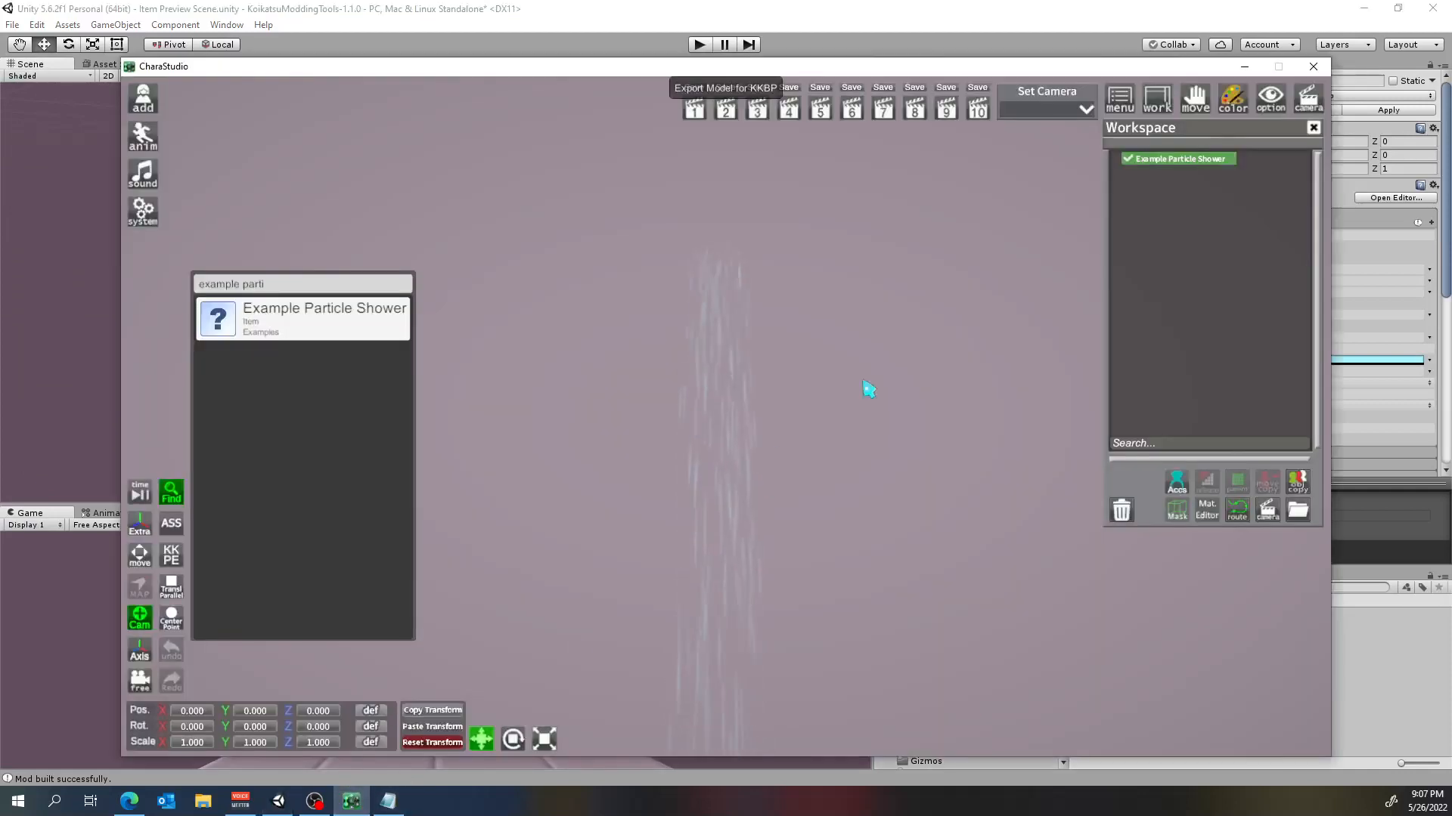
left_click(143, 136)
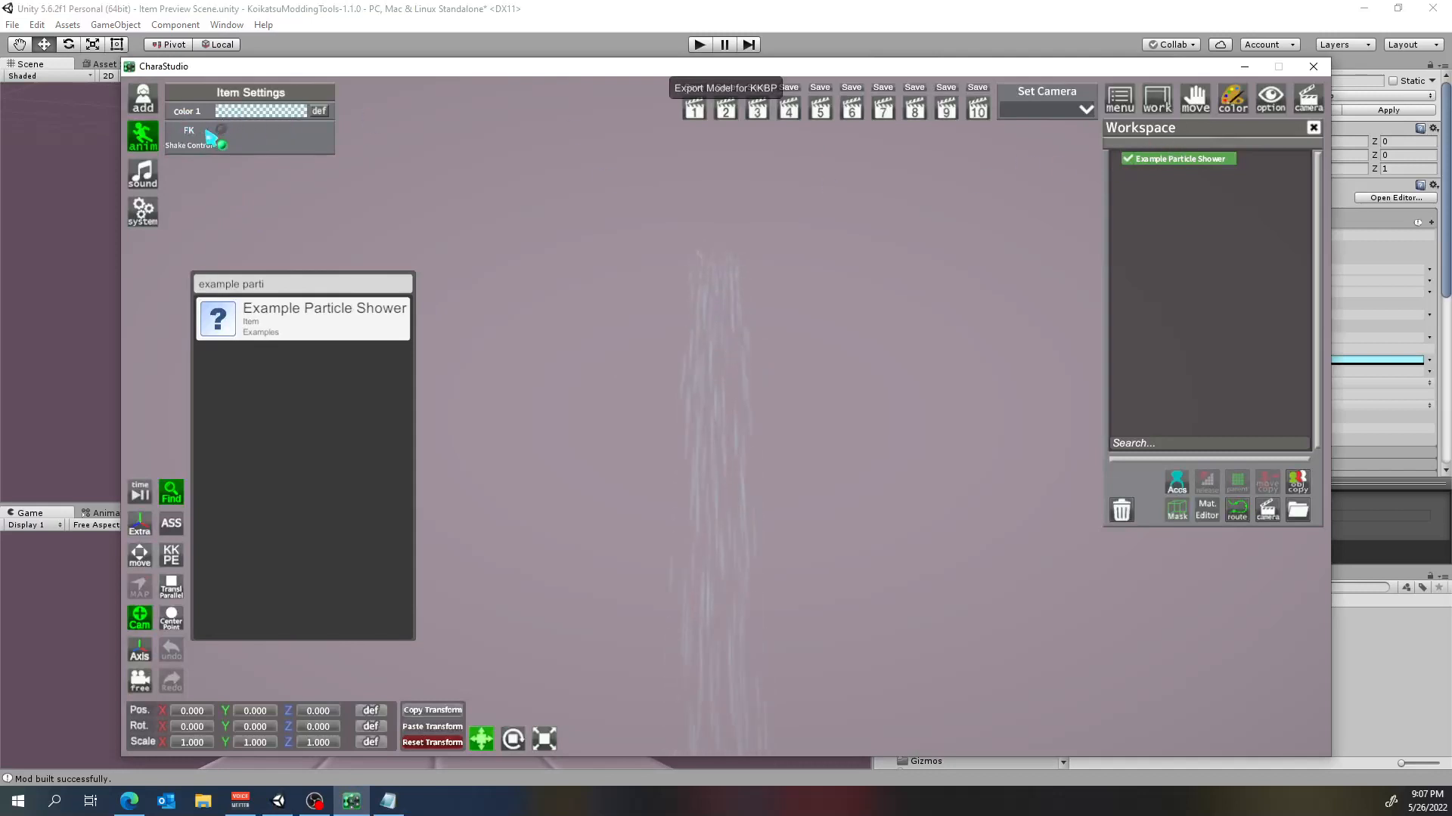
left_click(261, 113)
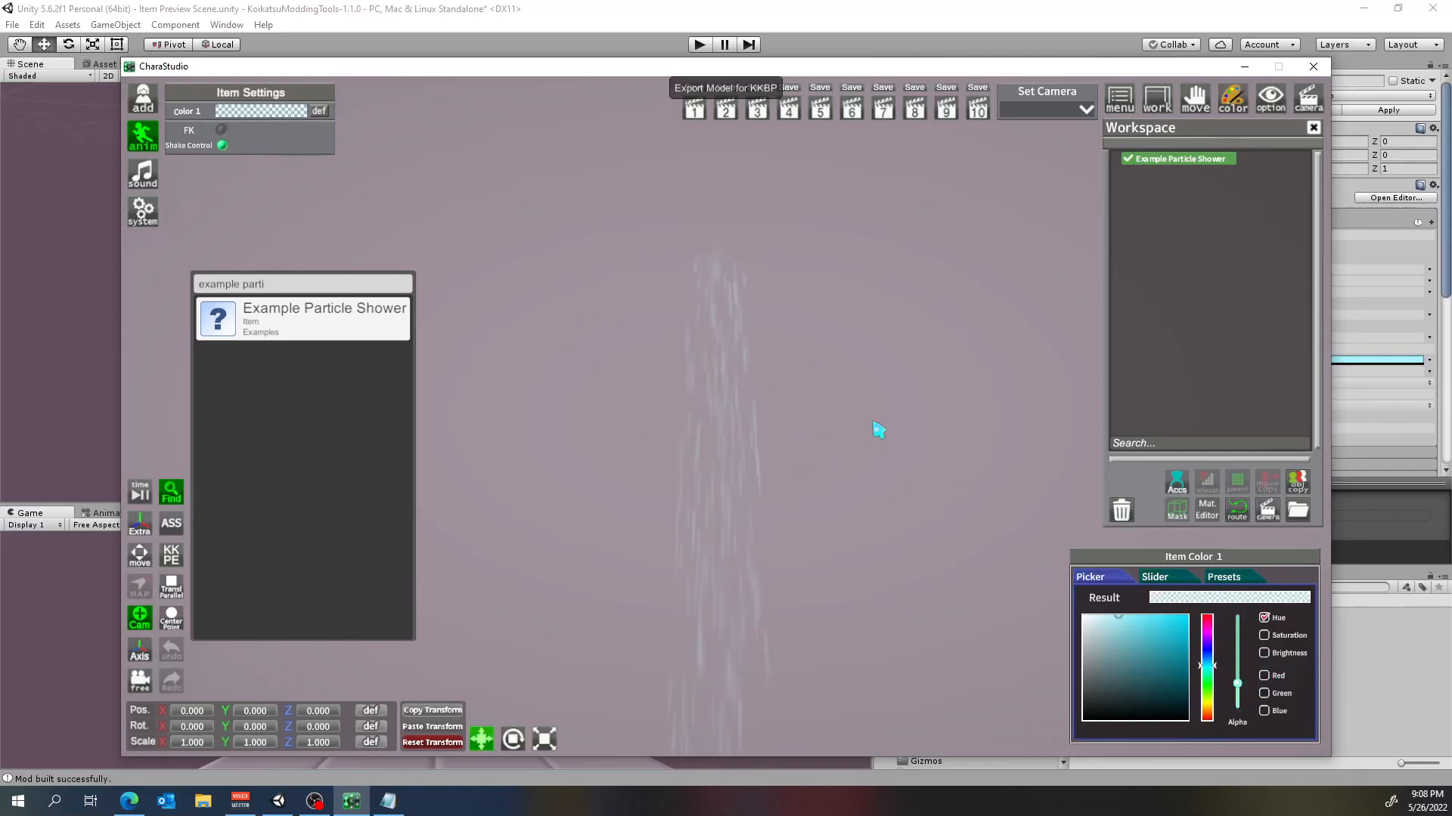
left_click(1168, 641)
left_click(1177, 621)
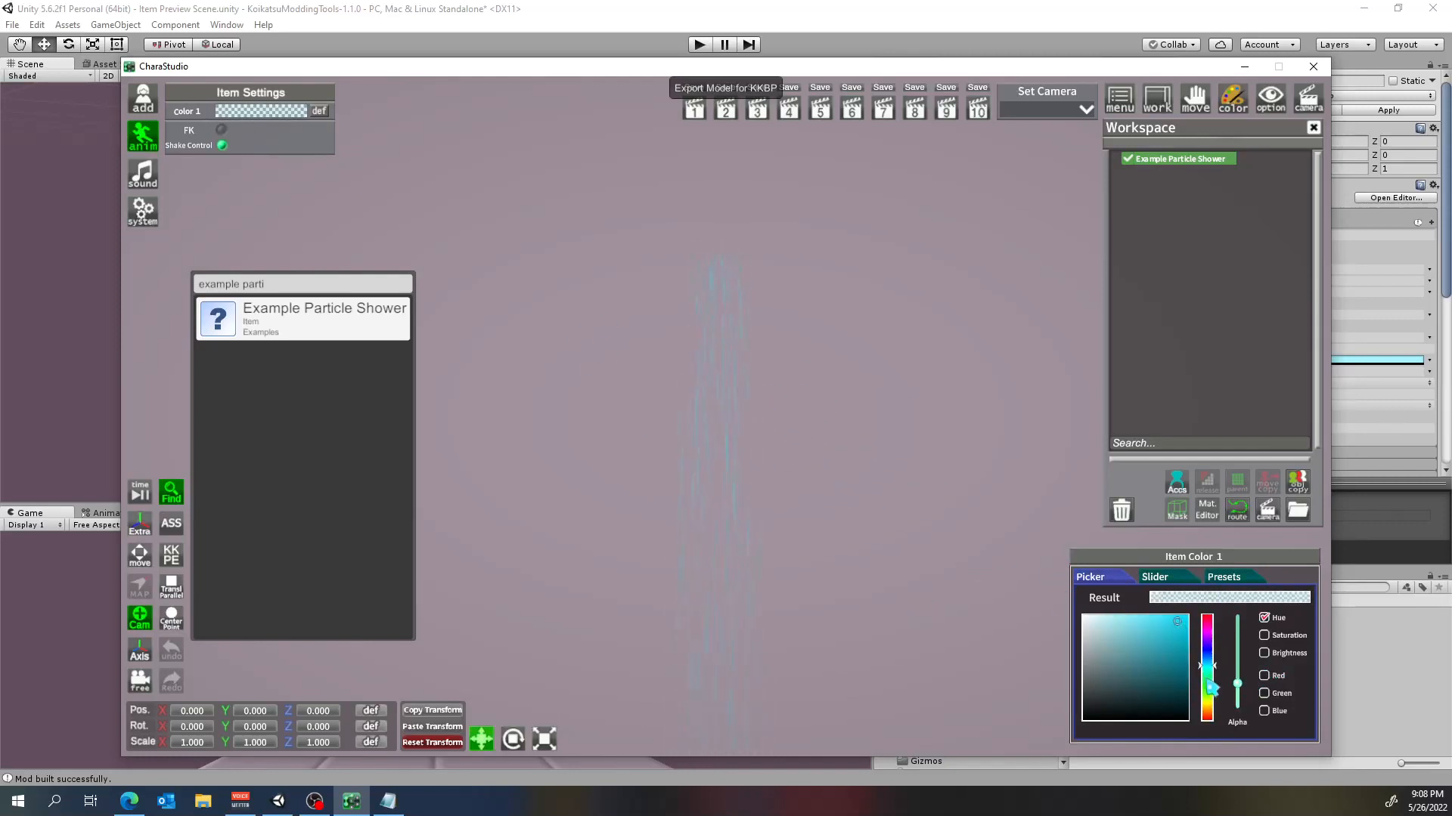
mouse_move(1237, 683)
left_mouse_down()
mouse_move(1239, 649)
mouse_move(1218, 659)
mouse_move(1219, 729)
mouse_move(1208, 597)
left_mouse_up()
left_click(1215, 637)
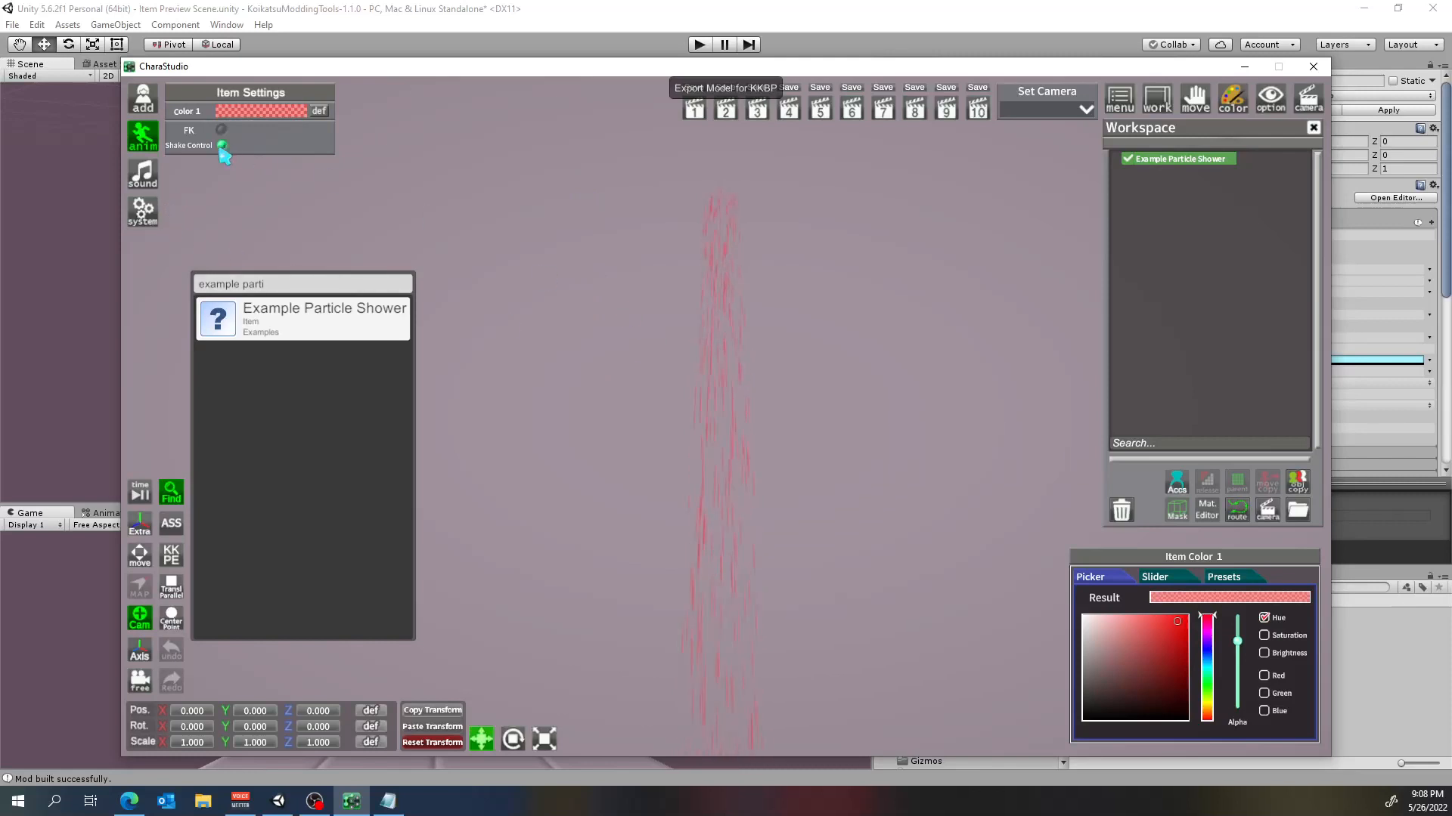
Search the studio items for "shower" and add Shower (Strong) and a second Example Particle Shower to the workspace
left_click(146, 211)
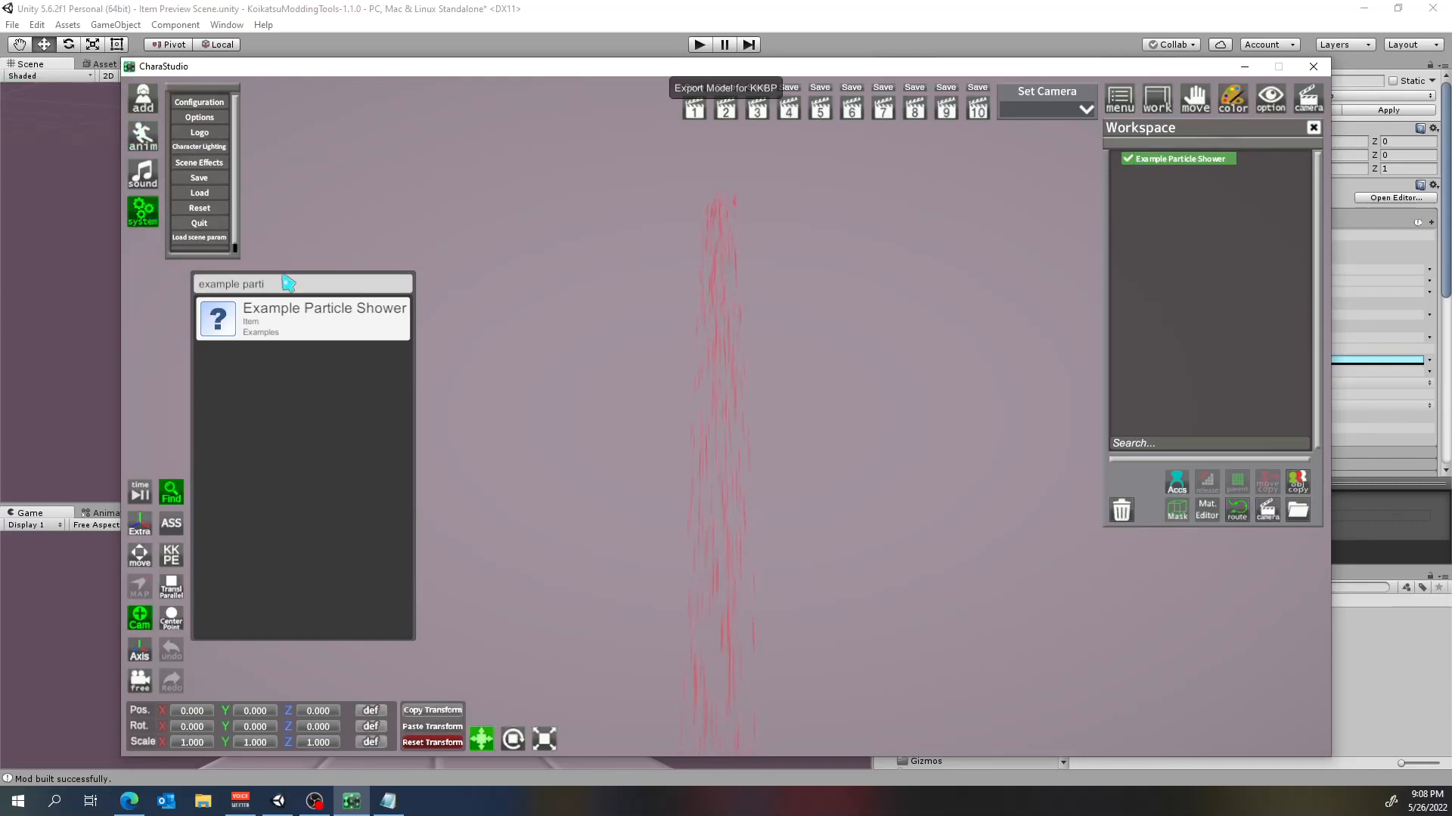
left_click(276, 283)
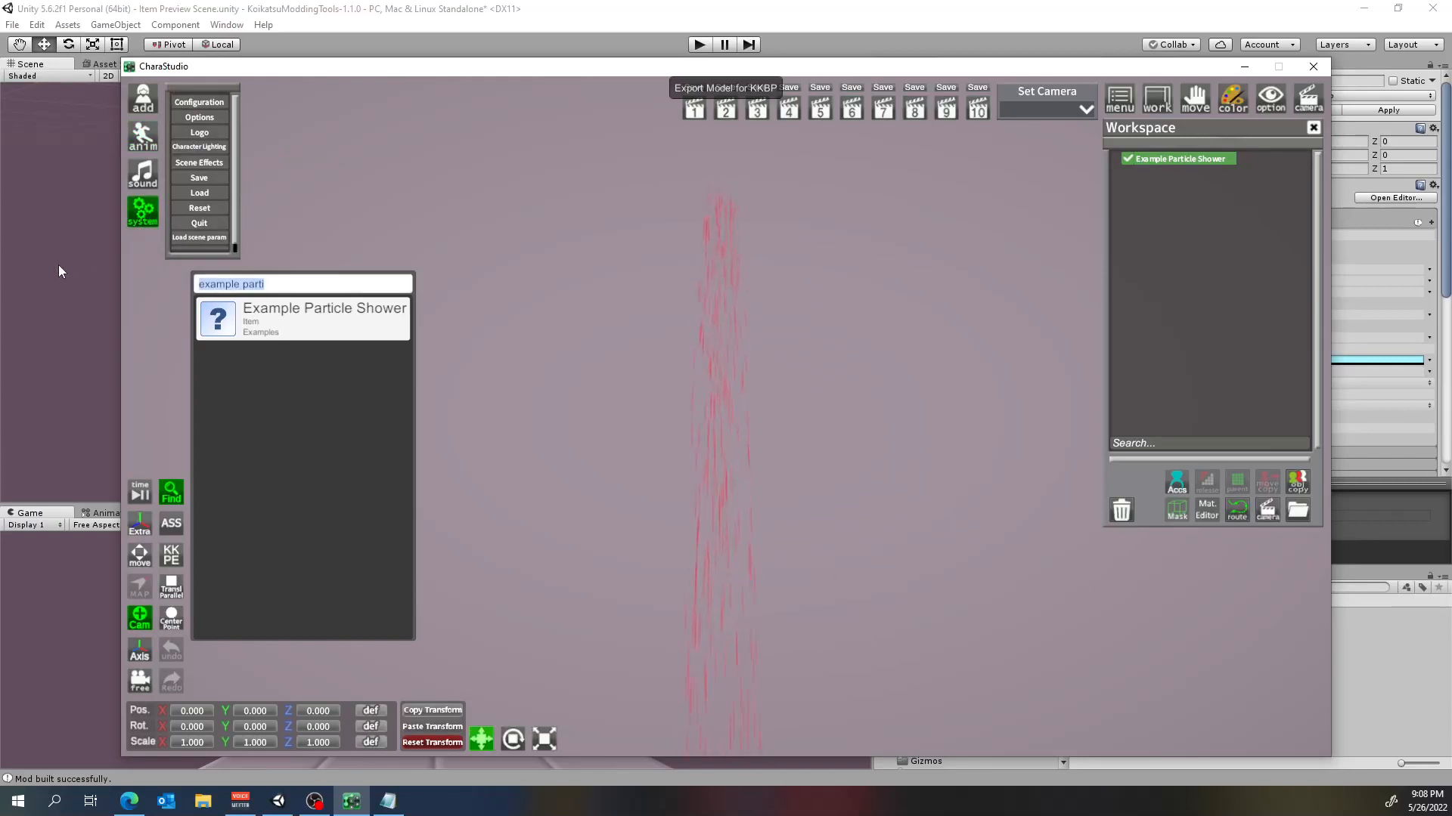
type("shower")
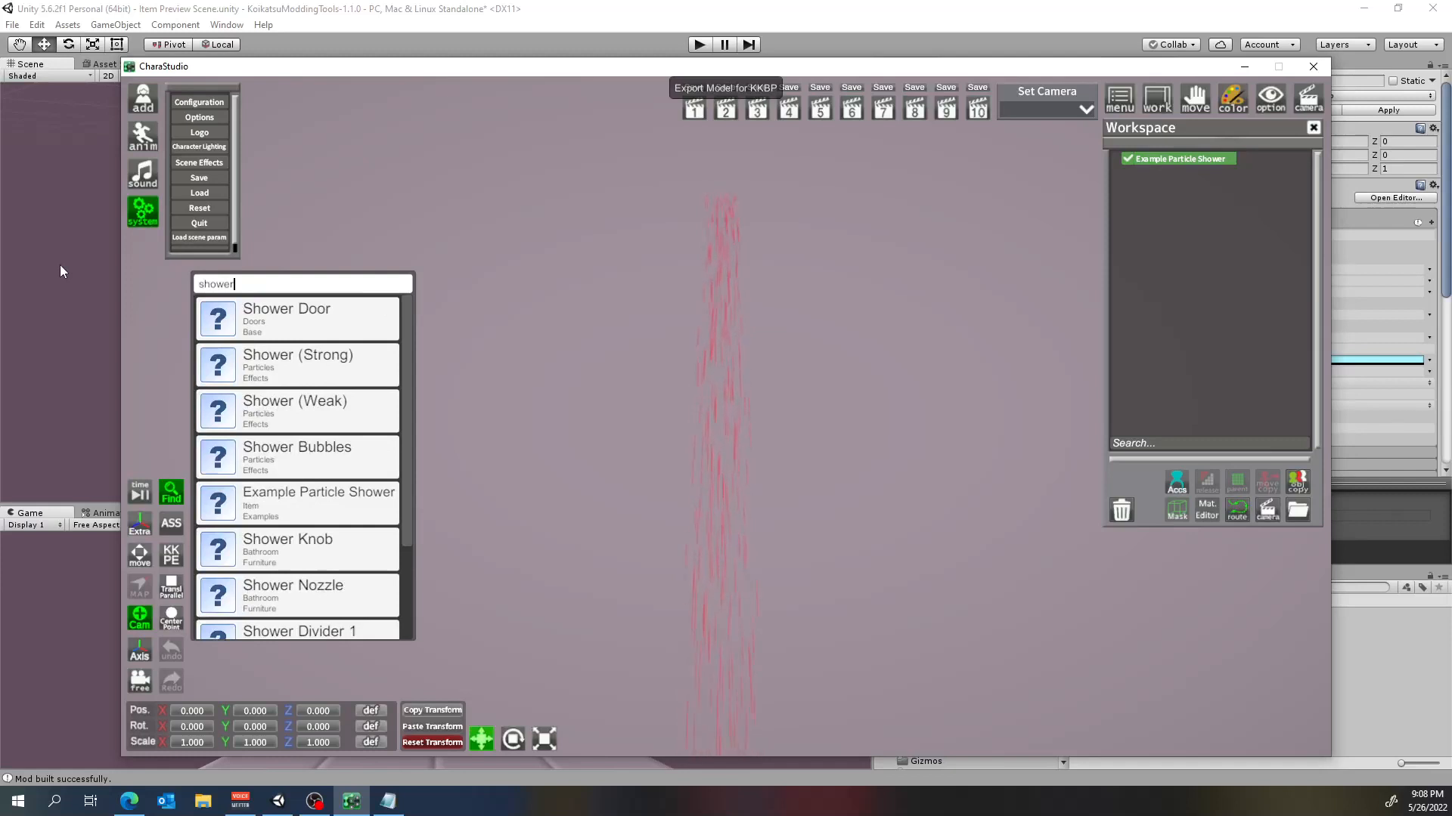
left_click(356, 373)
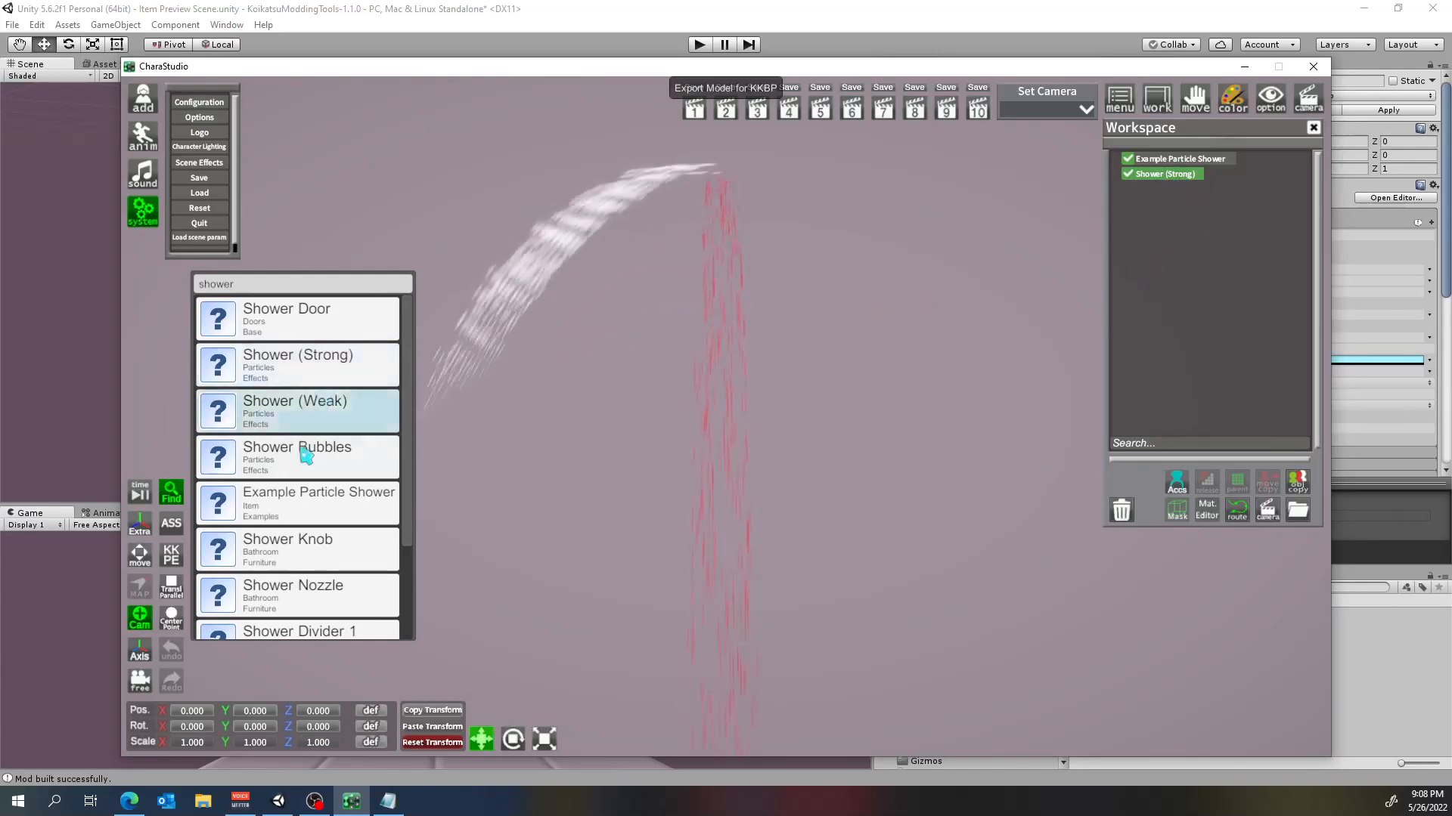
left_click(310, 501)
Delete the red Example Particle Shower and Shower (Strong) from the workspace, and exit the Character Studio
left_click(1203, 160)
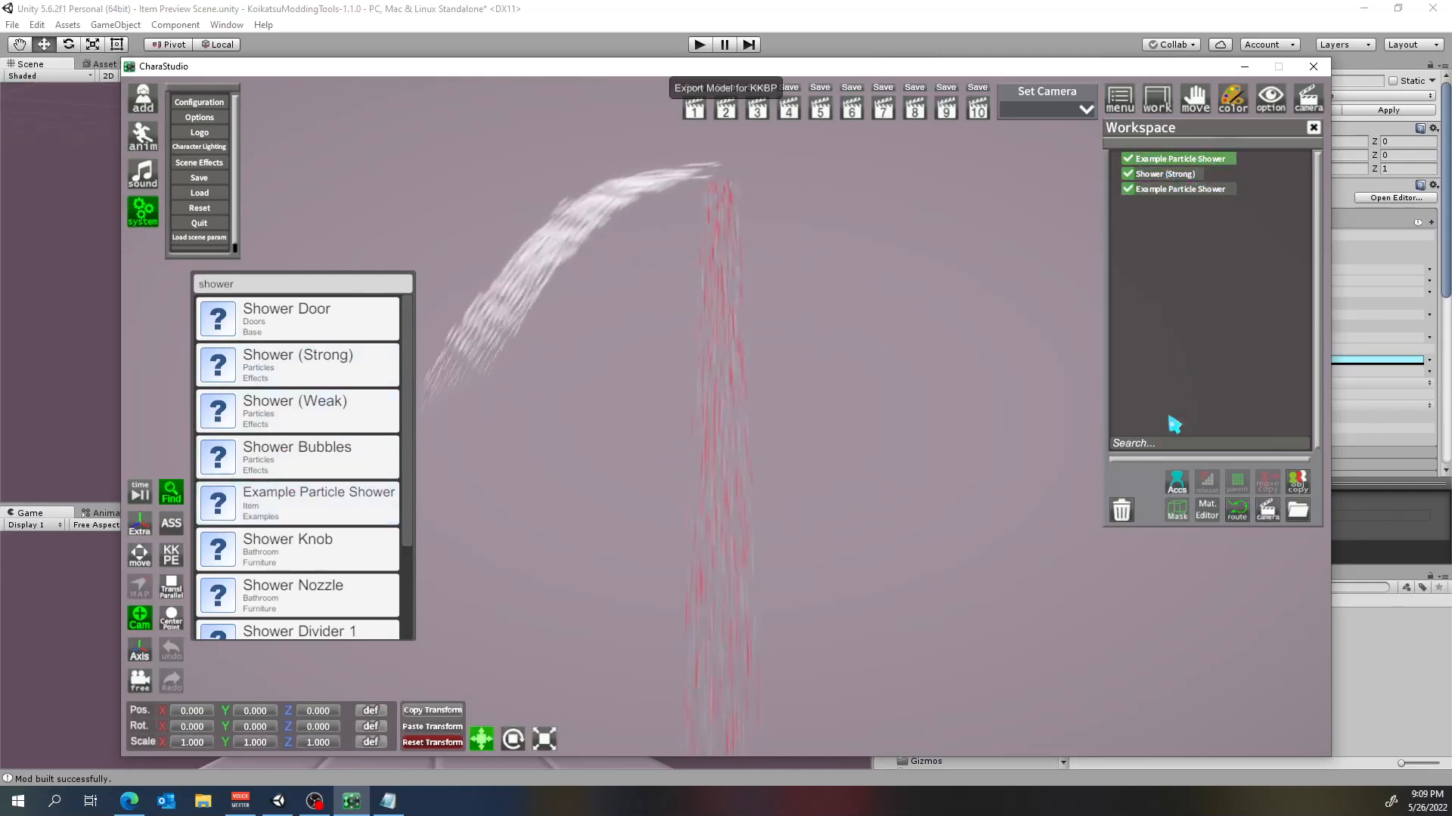
left_click(1122, 512)
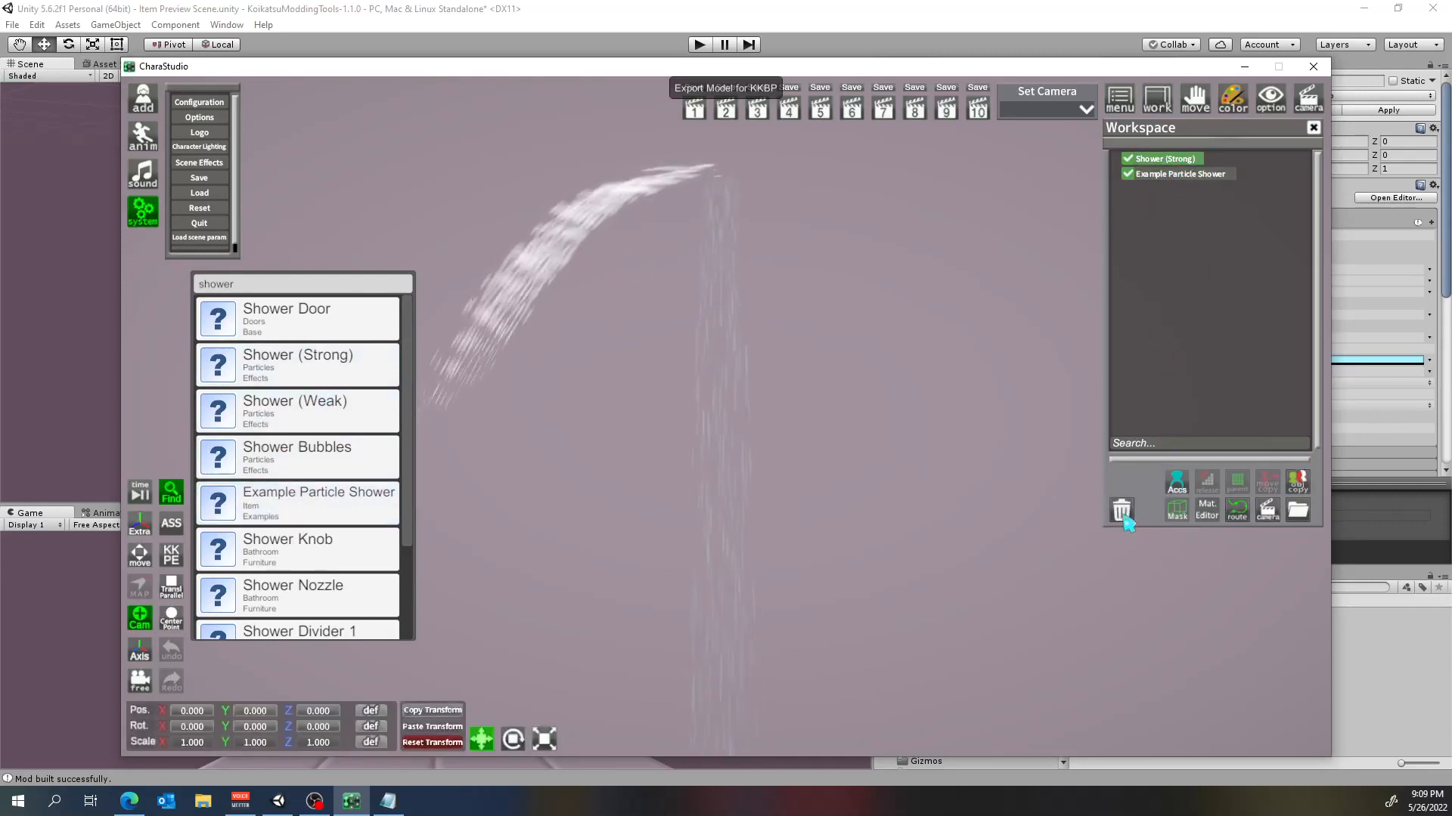
left_click(1122, 512)
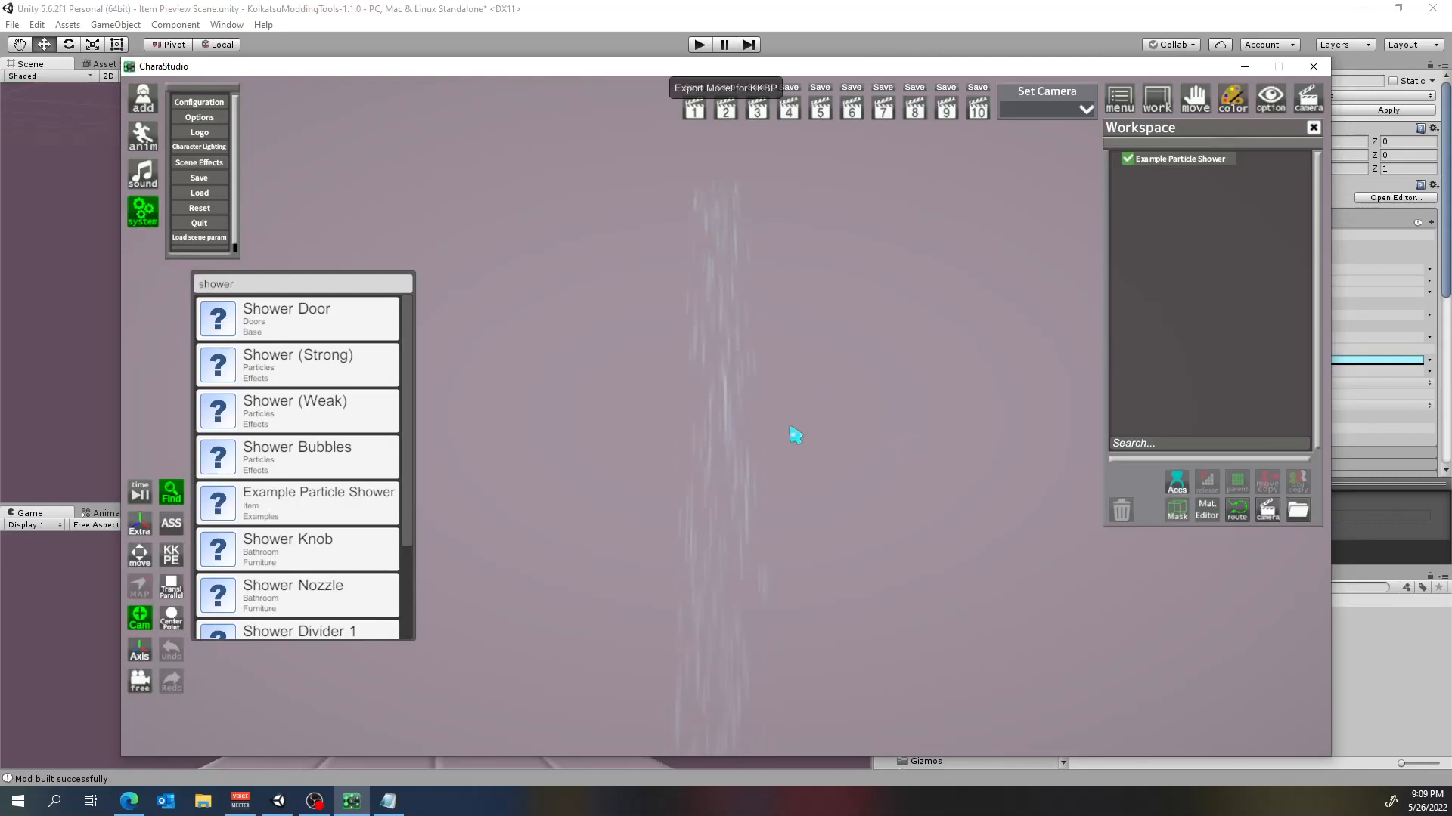
key("Escape")
left_click(667, 442)
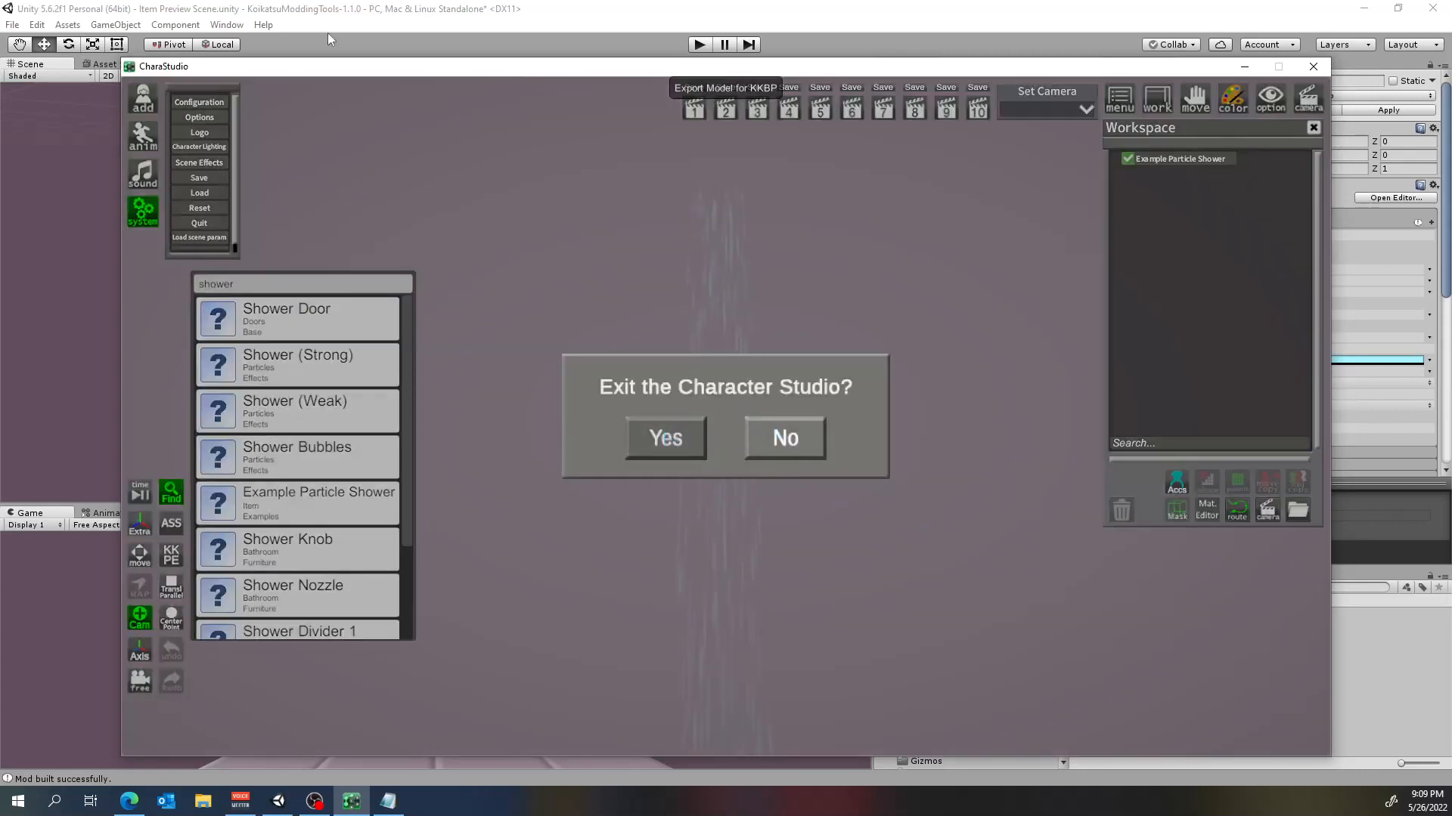
Switch to the Notepad change list and highlight the "DeleteExtraBones" entry
left_click(388, 801)
left_click(110, 119)
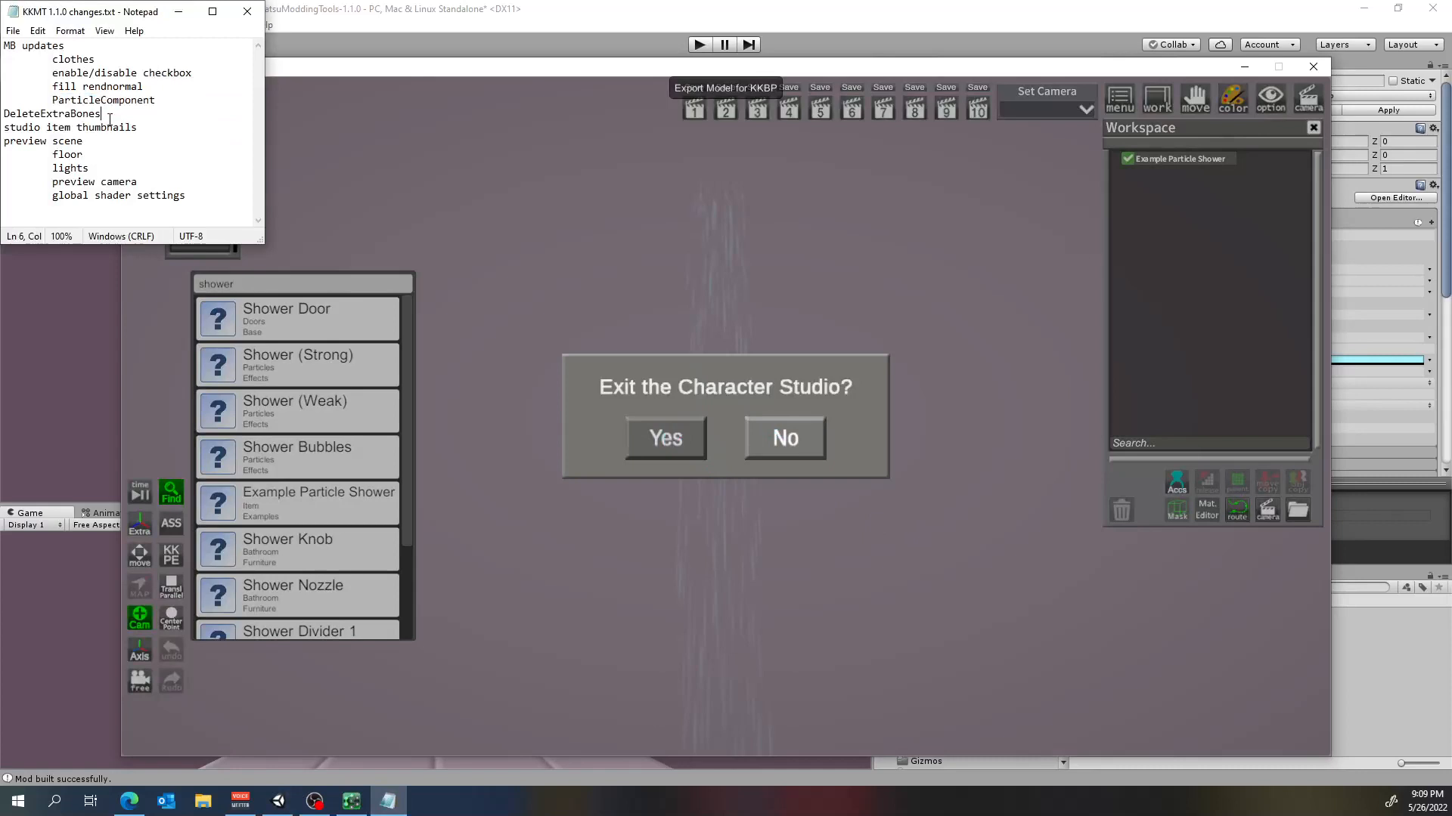
left_click_drag(121, 118, 3, 115)
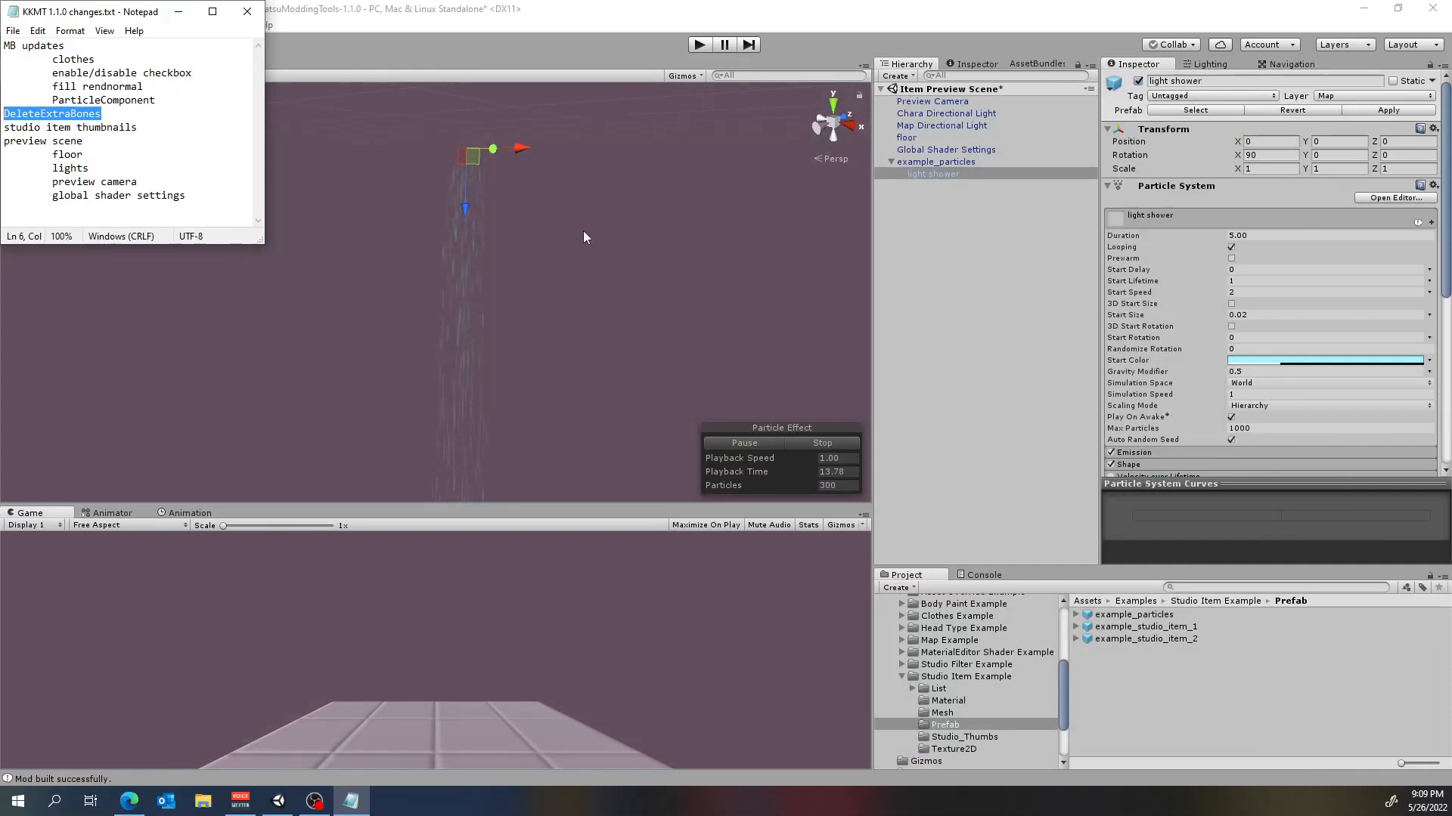
Back in Unity, open the Mesh folder of the Bad Glove mod and add the glove_bad model to the scene hierarchy
left_click(950, 283)
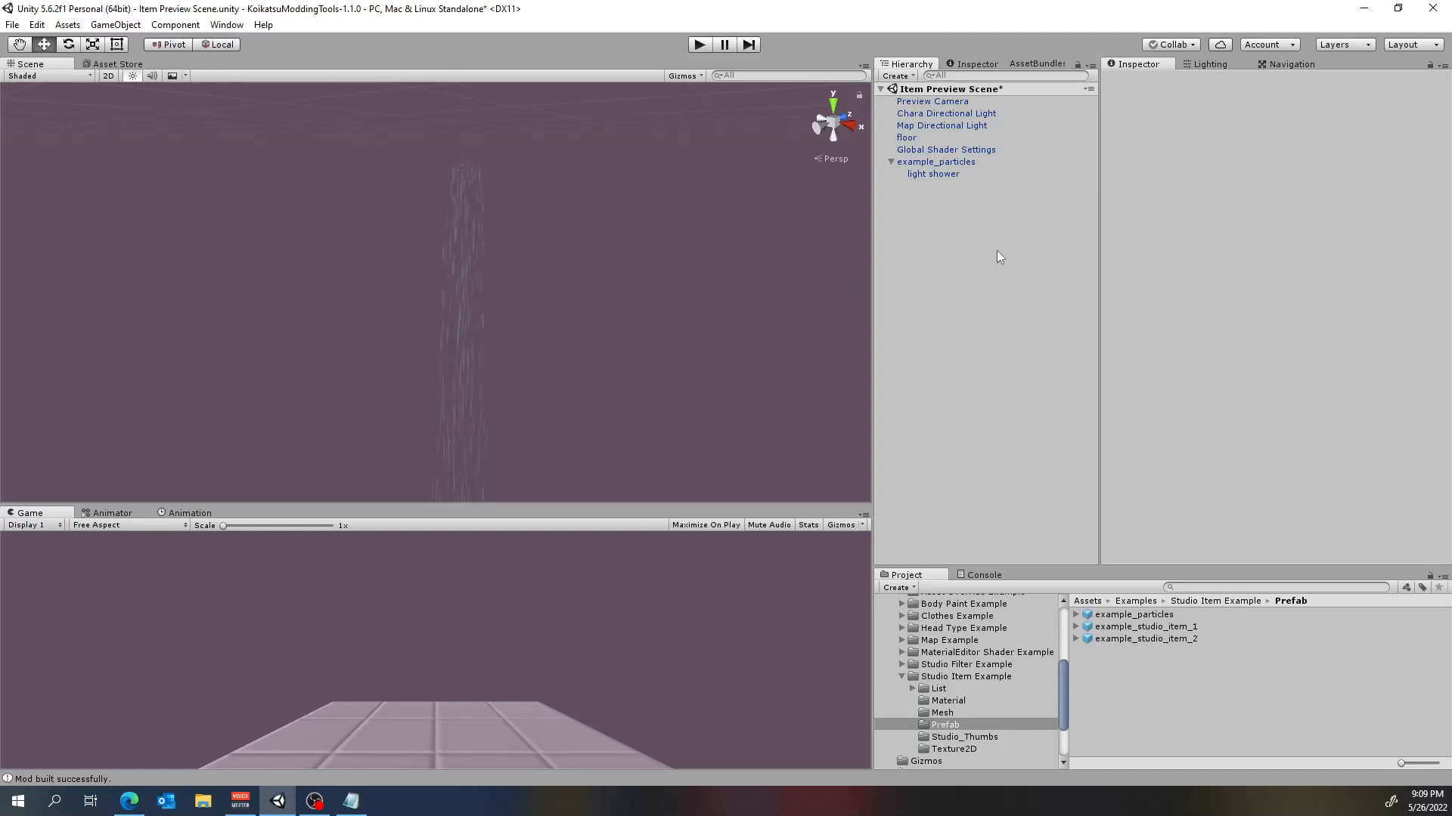
scroll(945, 676, "up", 4)
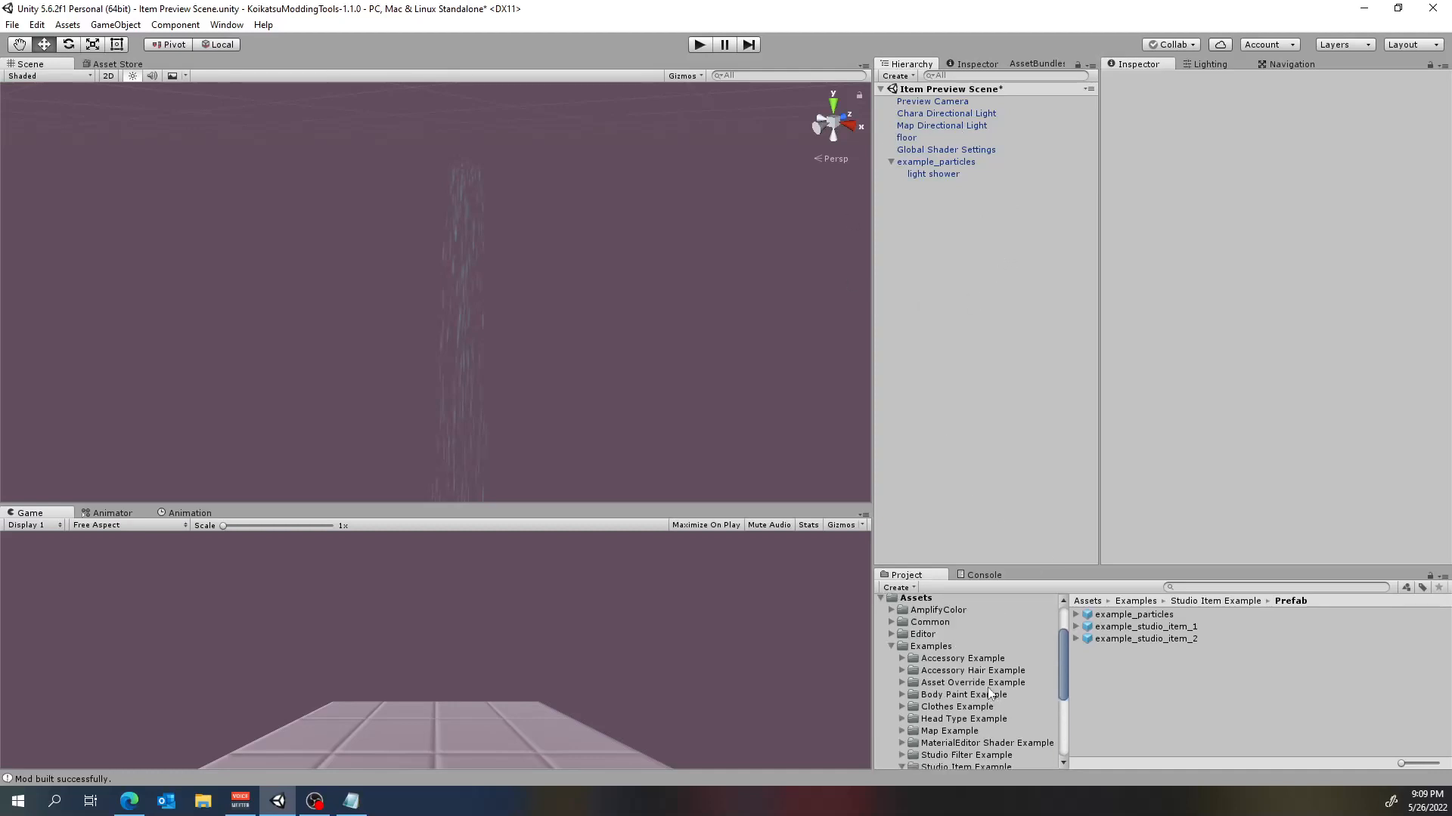
scroll(945, 673, "down", 2)
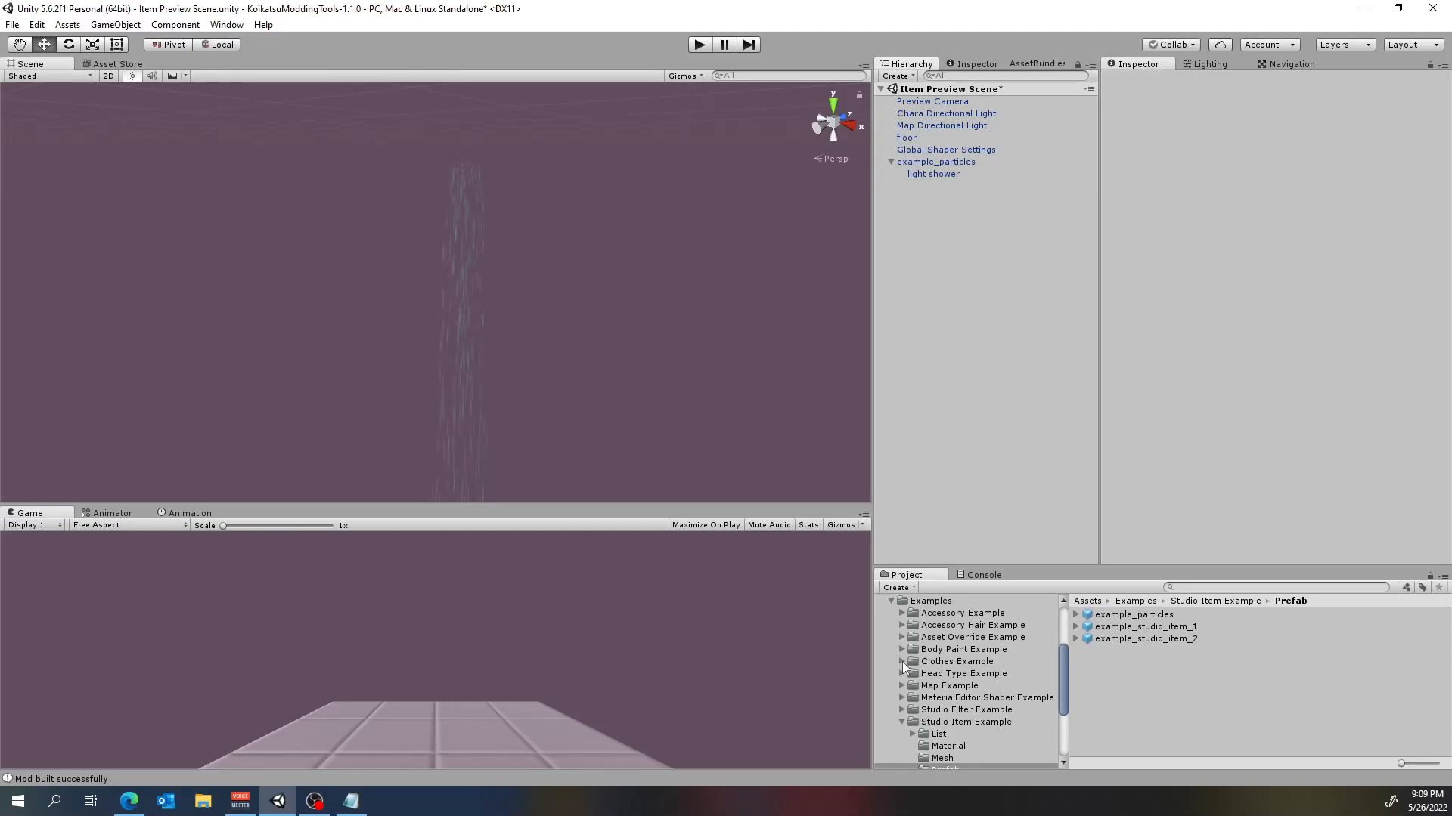
scroll(903, 663, "down", 5)
left_click(894, 700)
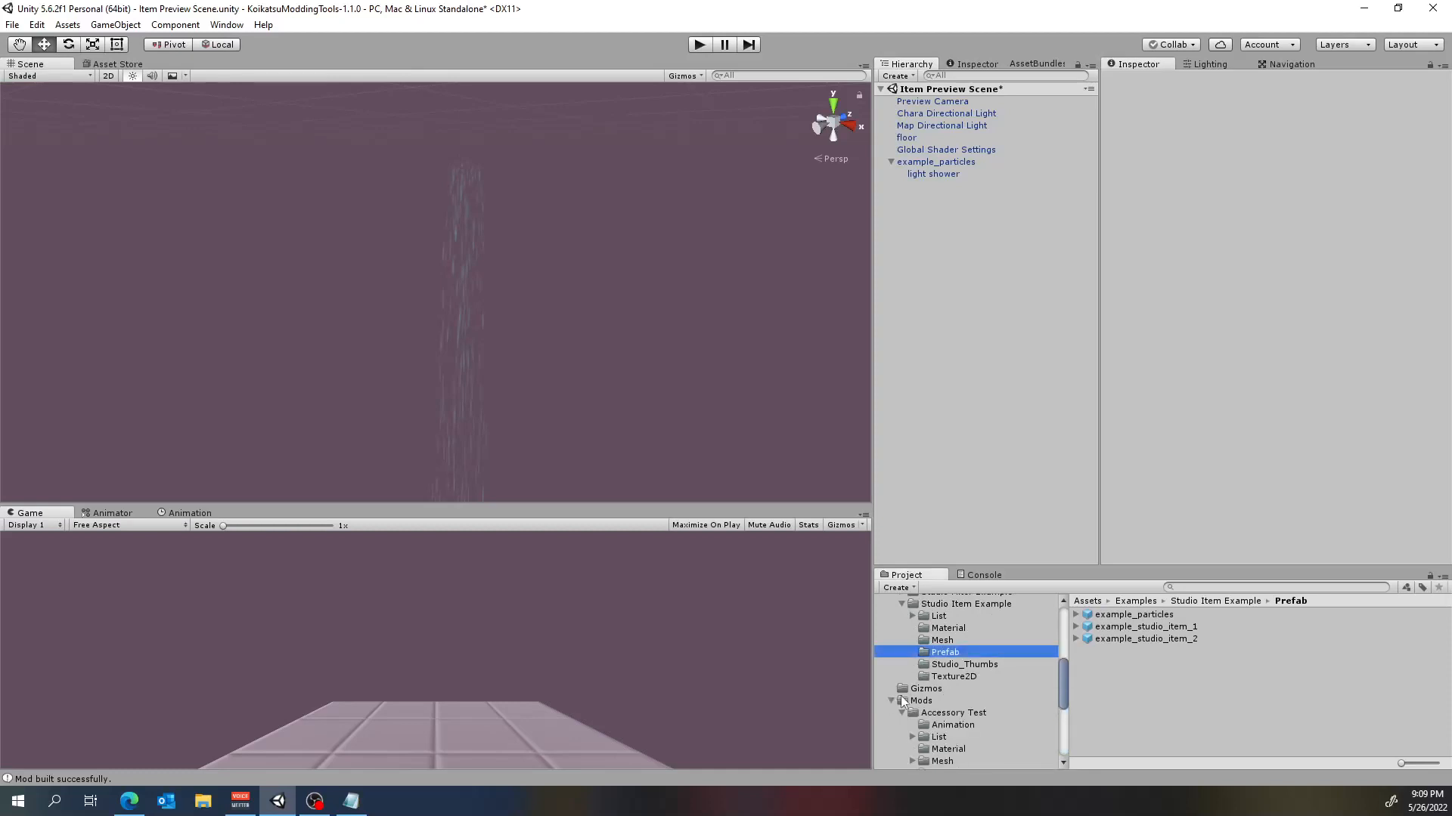
scroll(902, 703, "down", 4)
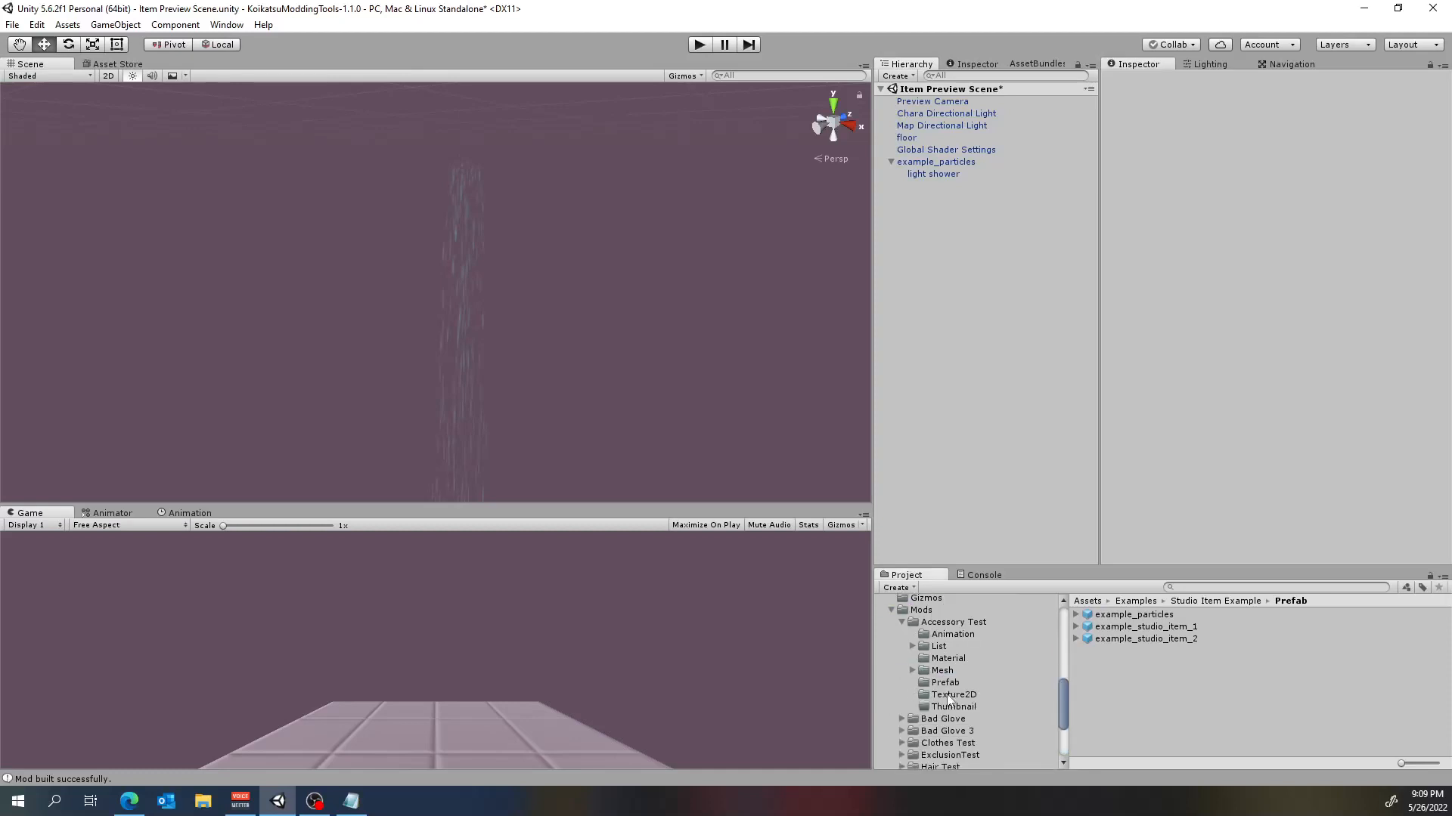
left_click(901, 719)
left_click(983, 754)
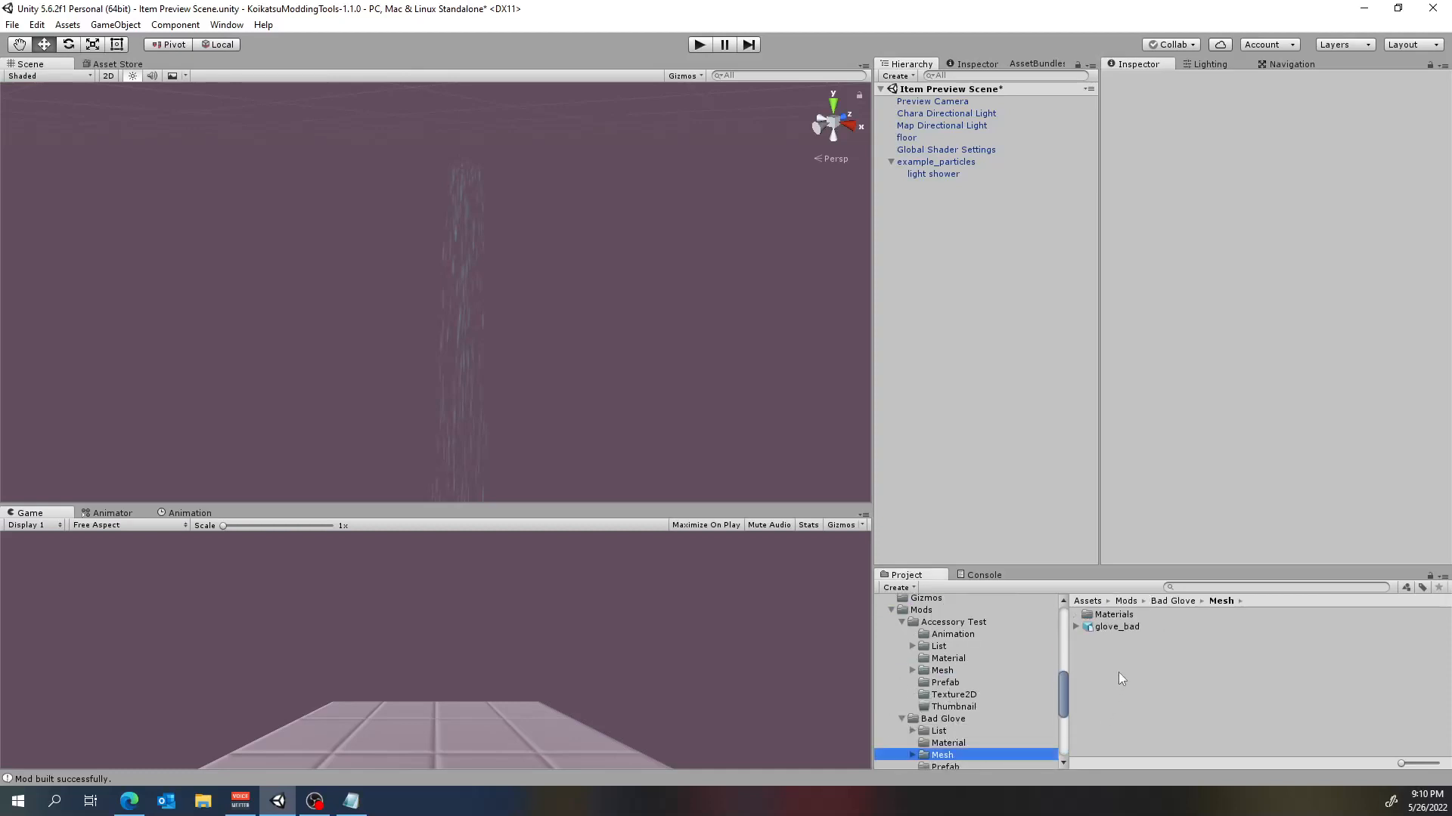
left_click(1136, 626)
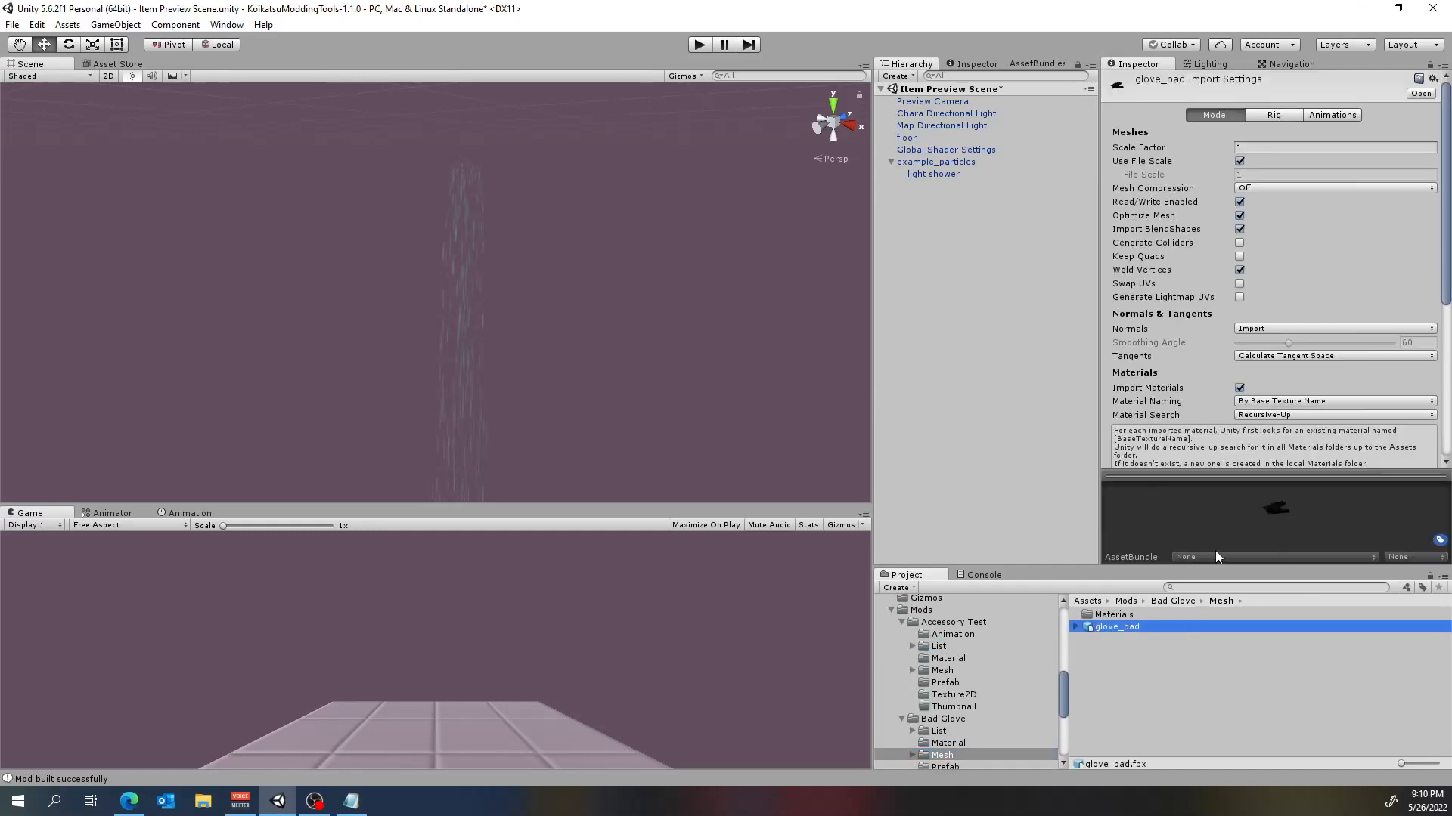
left_click_drag(1125, 626, 951, 319)
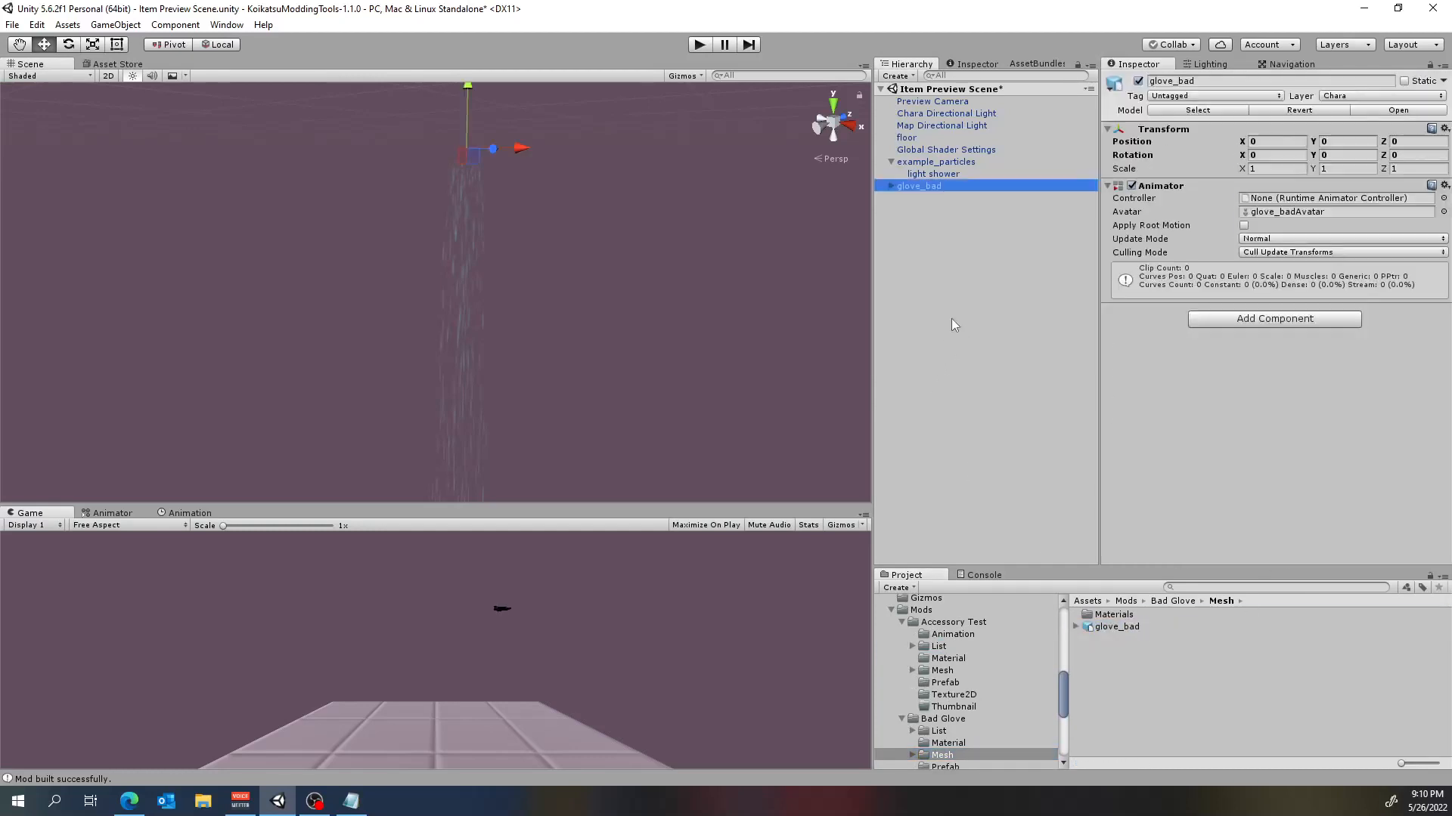
Expand the whole glove_bad hierarchy and look through its bones down to the Meshes group
left_click(891, 186, "alt")
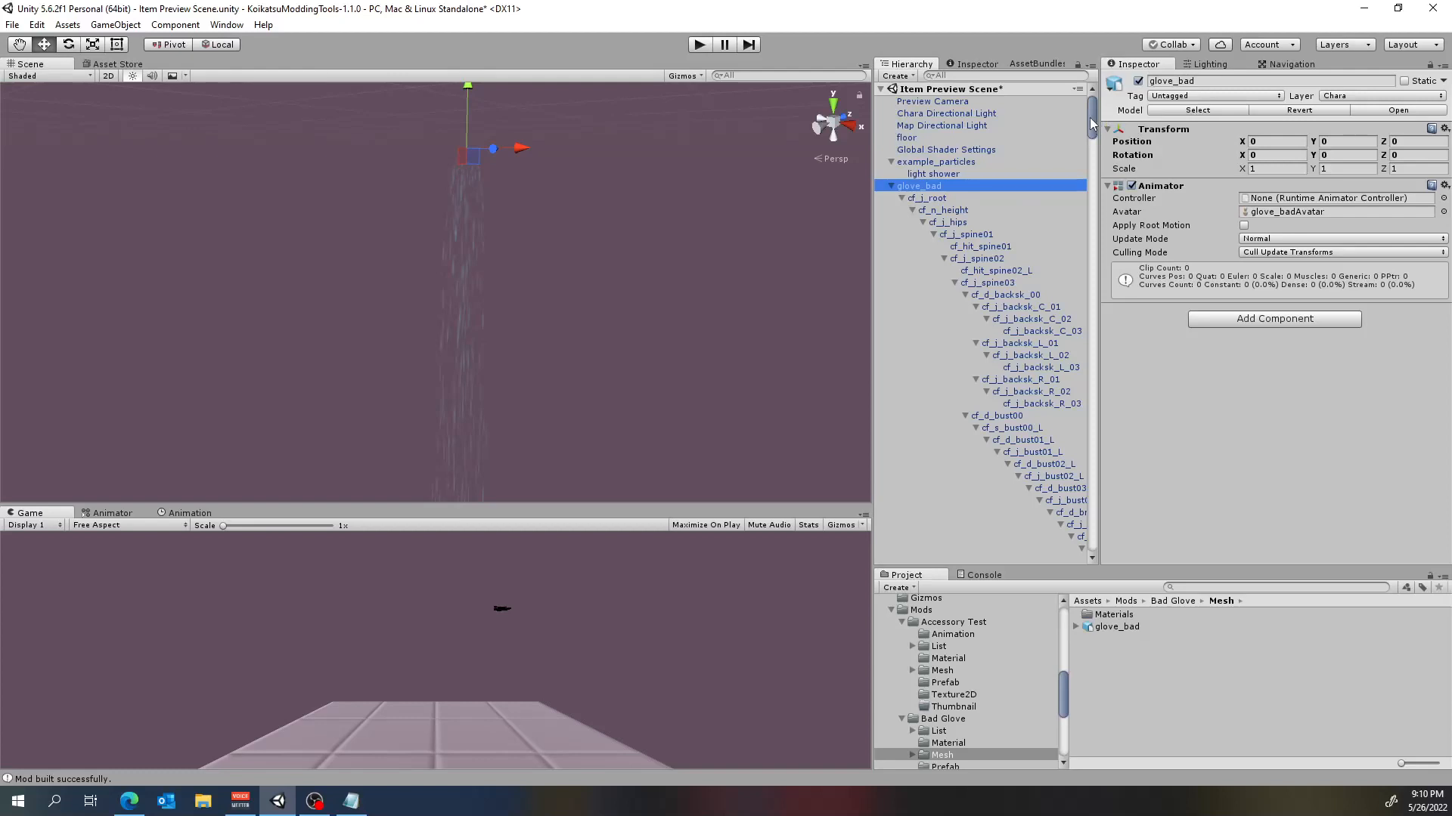
left_click(902, 197)
left_click(902, 197)
scroll(1048, 295, "down", 6)
left_click_drag(1092, 147, 1130, 96)
left_click_drag(1092, 117, 1100, 560)
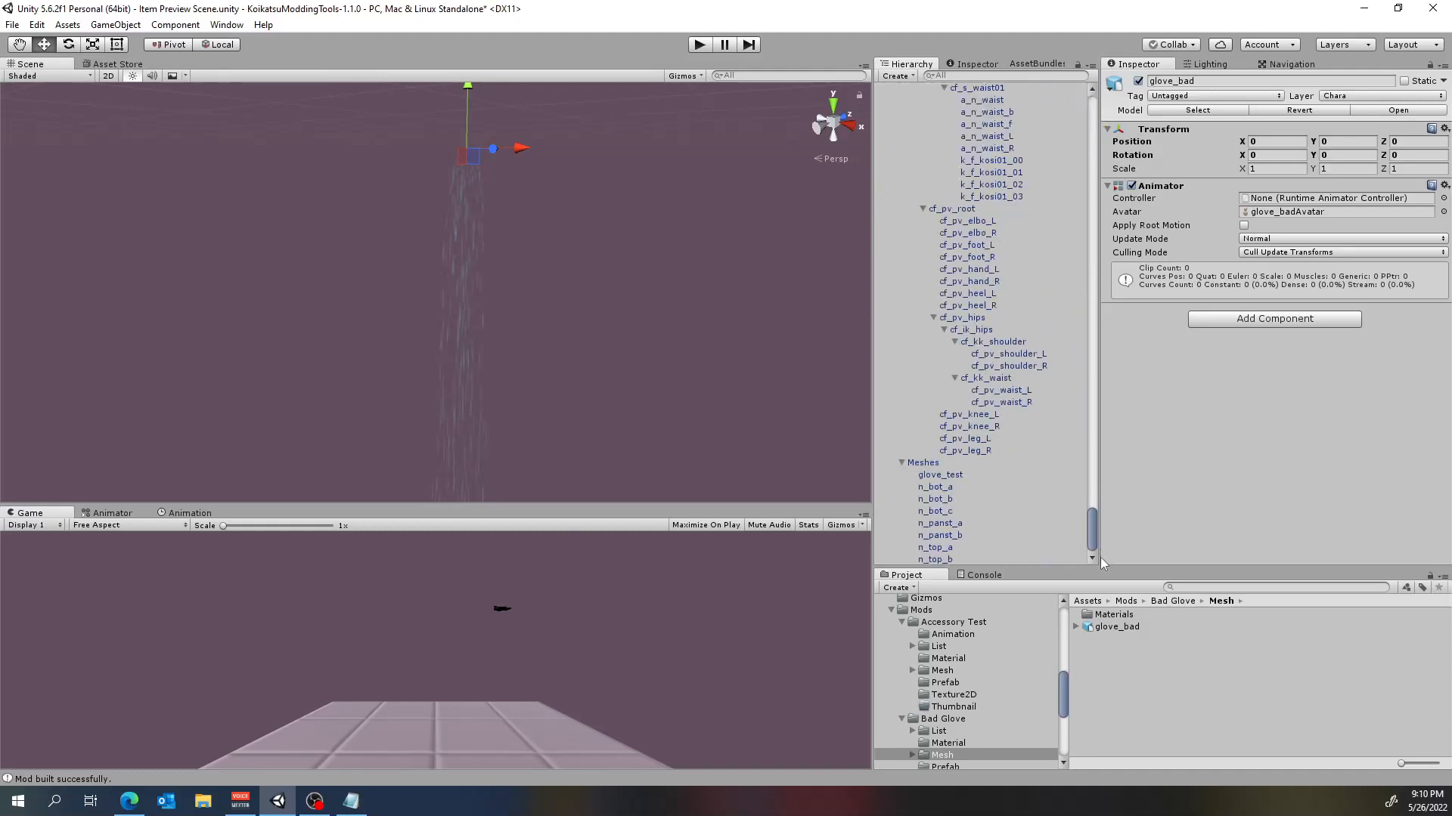
Select the glove_test mesh, frame it in the scene and inspect it from another angle
left_click(960, 477)
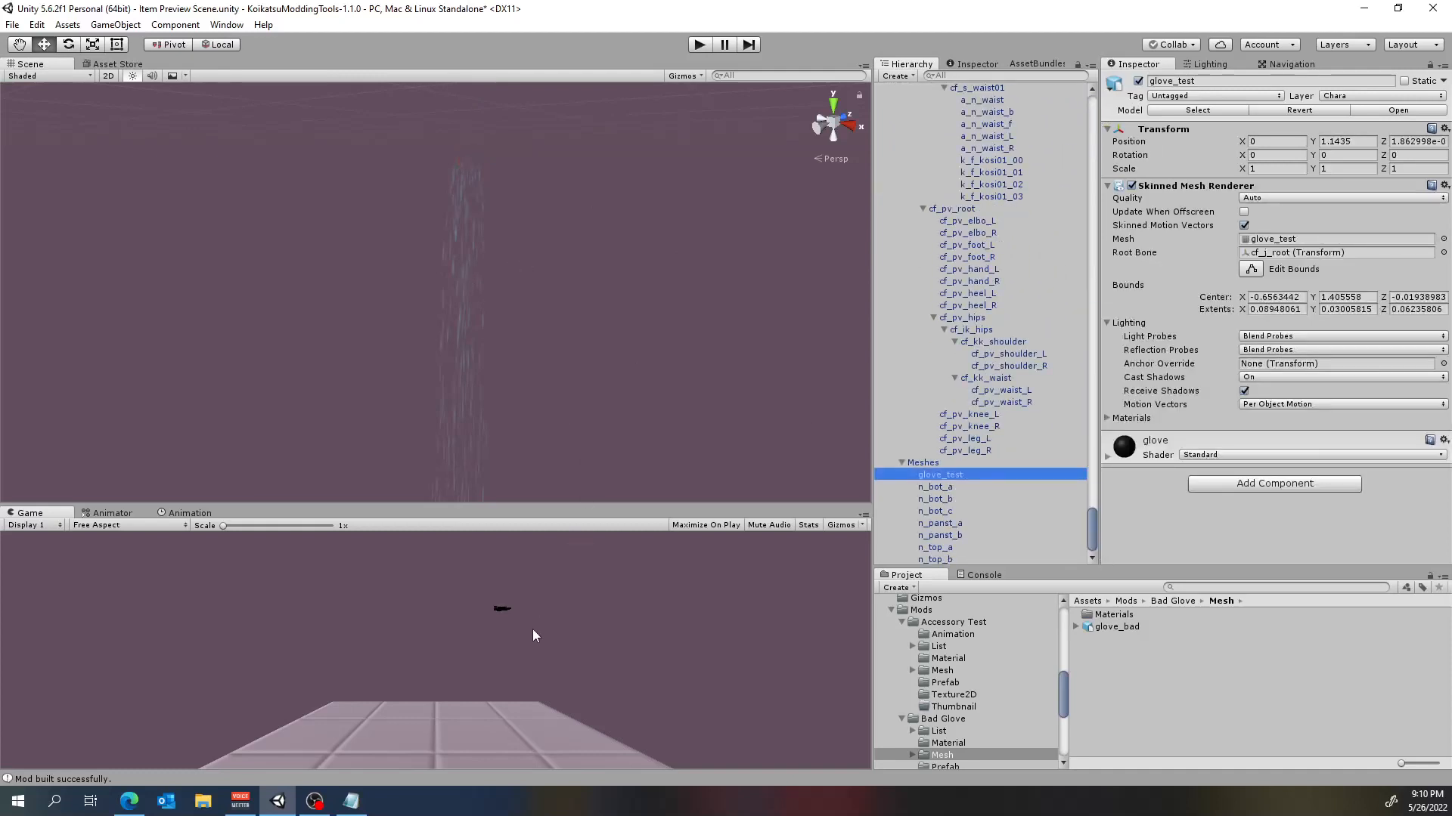
key("f")
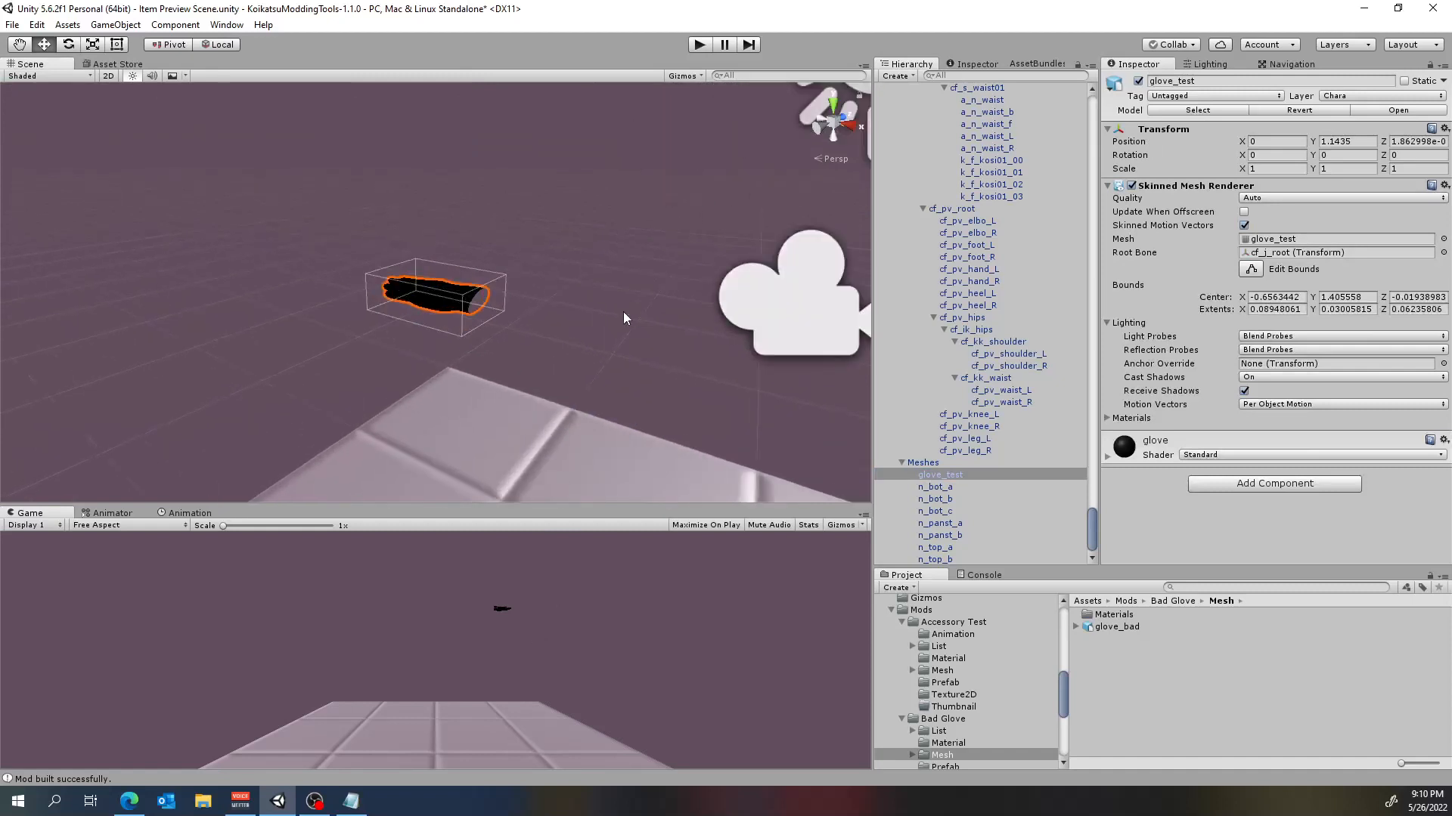
left_click_drag(341, 312, 1131, 286, "alt")
scroll(406, 287, "down", 2)
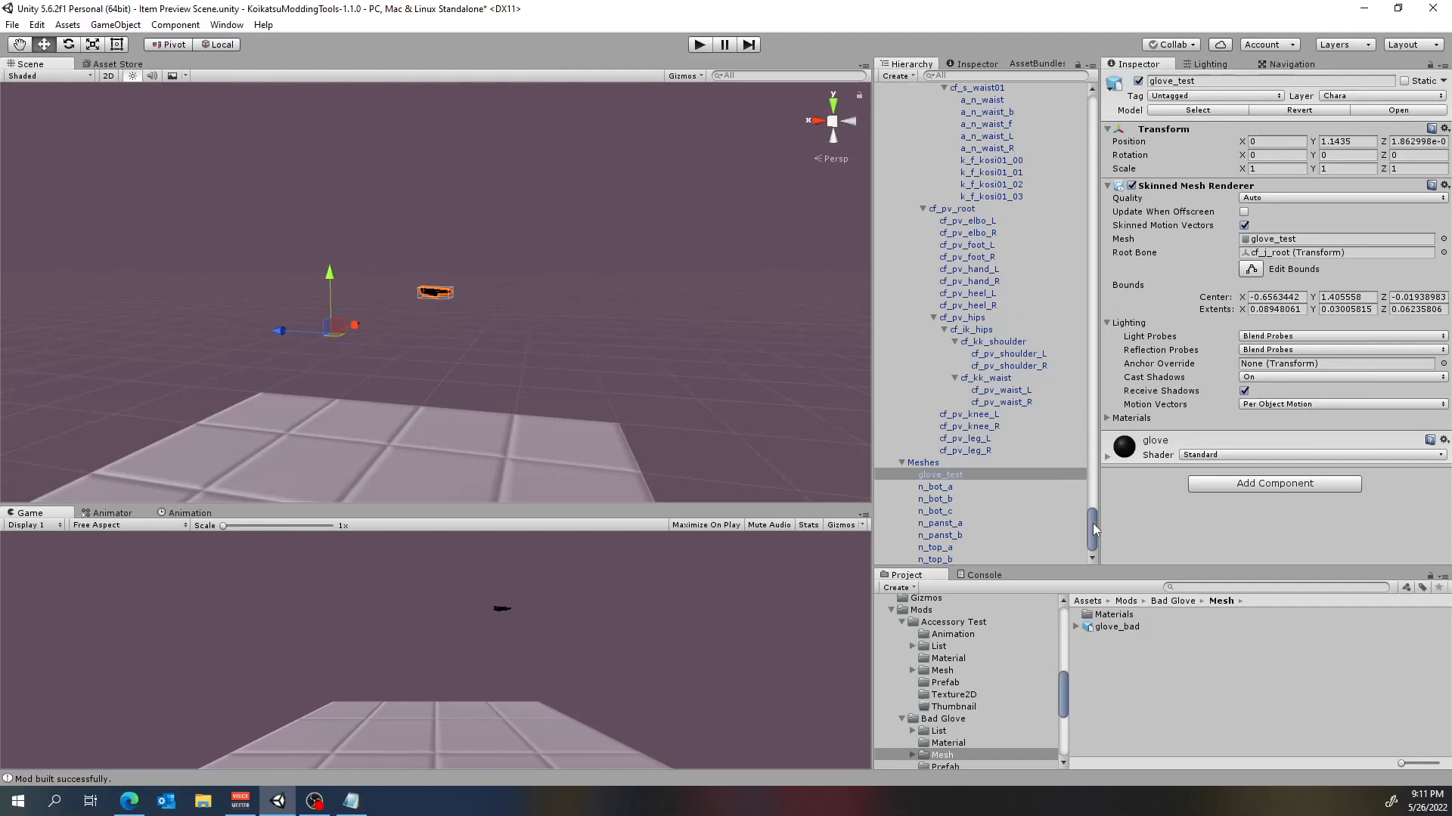
Select the root glove_bad object and apply the Delete Extra Bones component to it
left_click_drag(1091, 524, 1072, 456)
left_click_drag(1078, 419, 1106, 80)
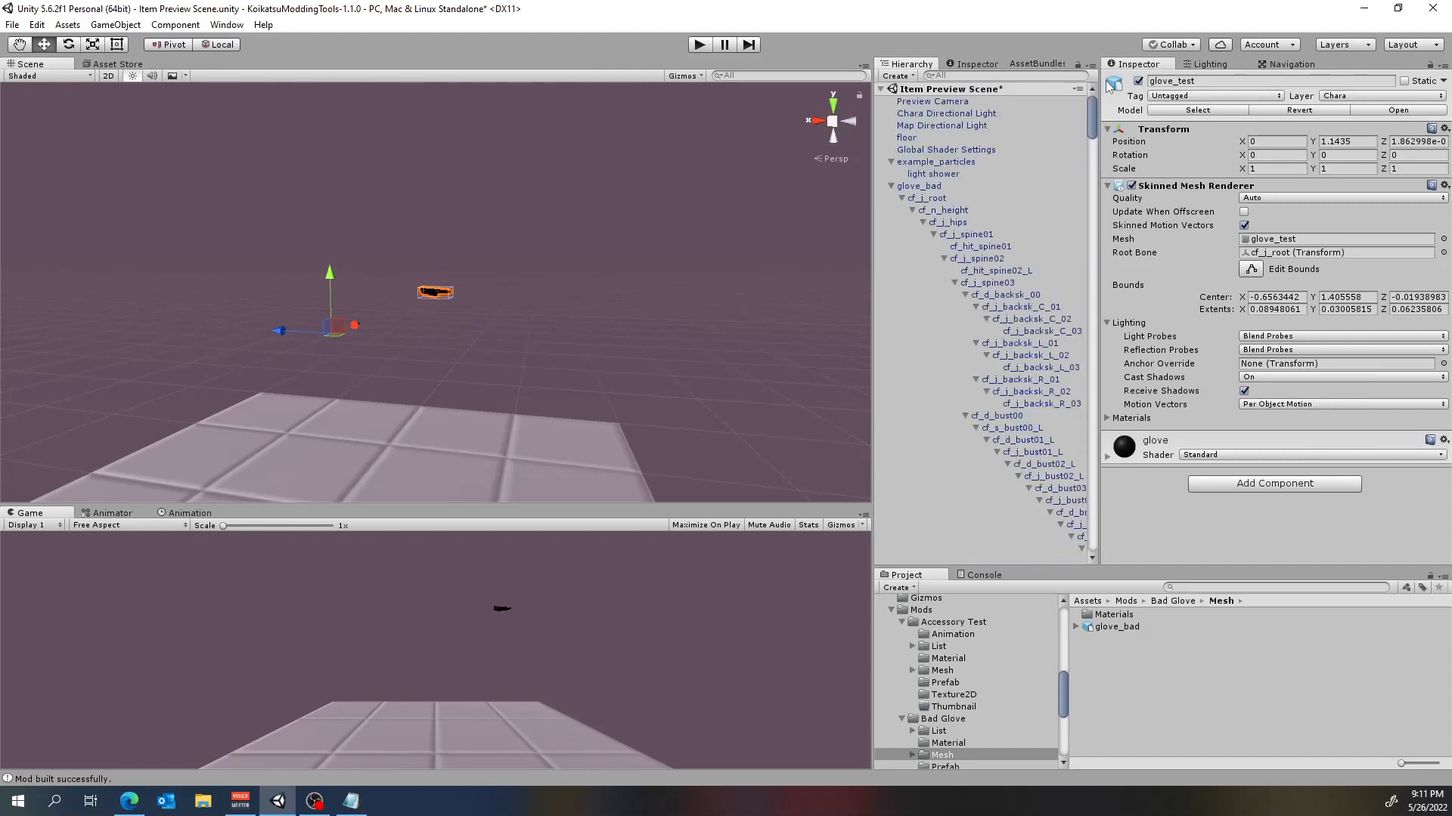
left_click(941, 189)
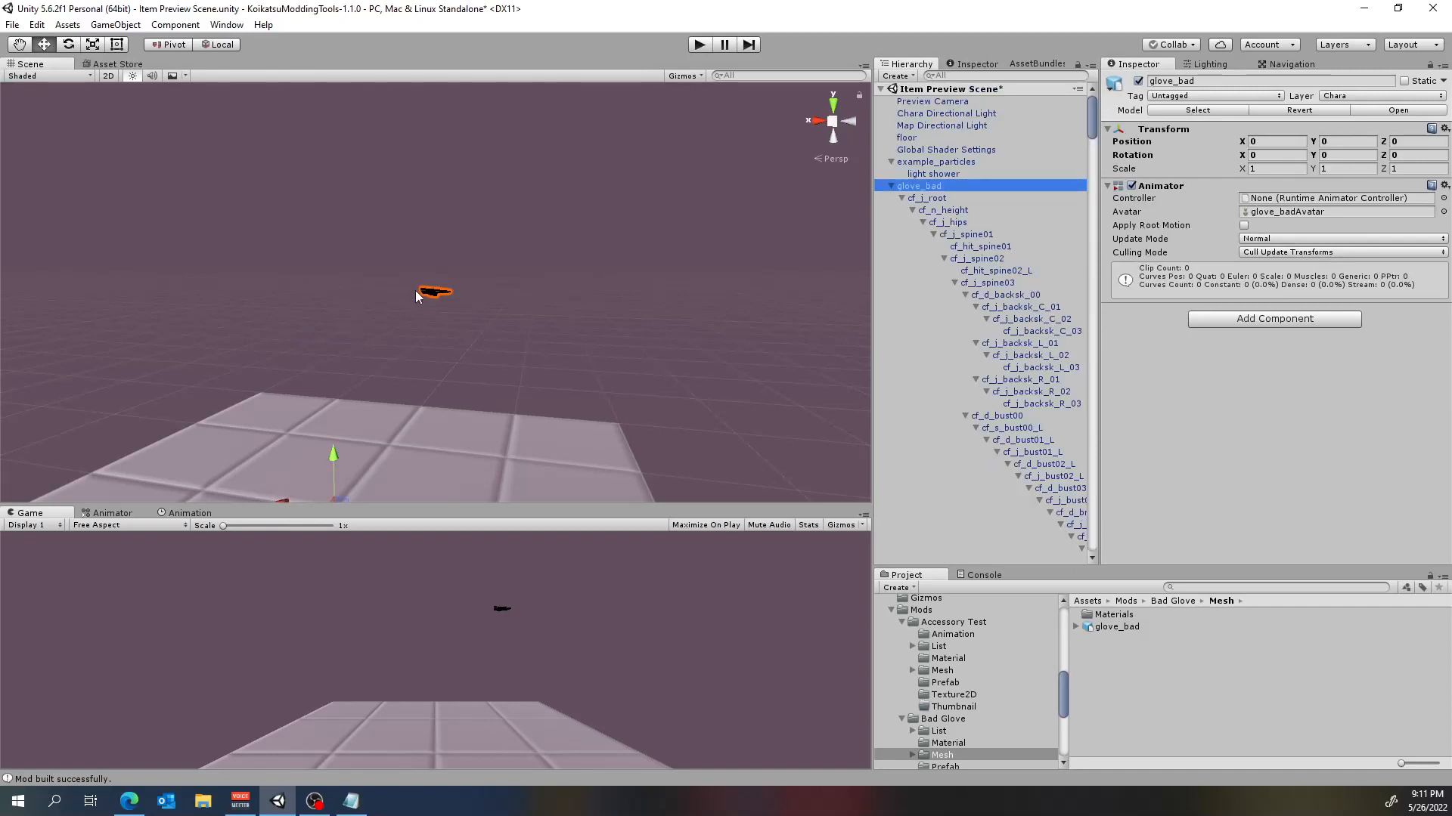
left_click(1264, 321)
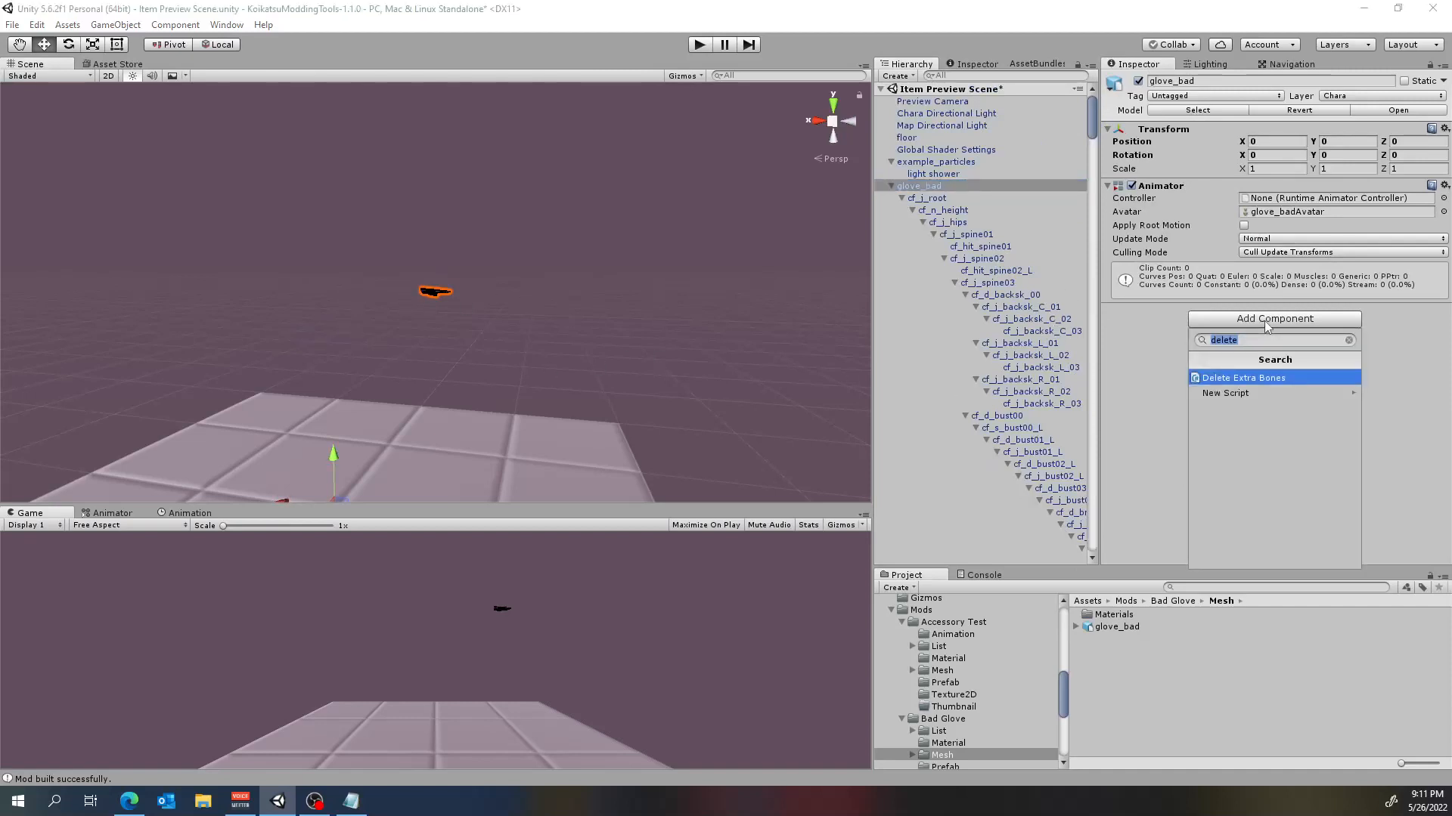
type("del")
left_click(1287, 378)
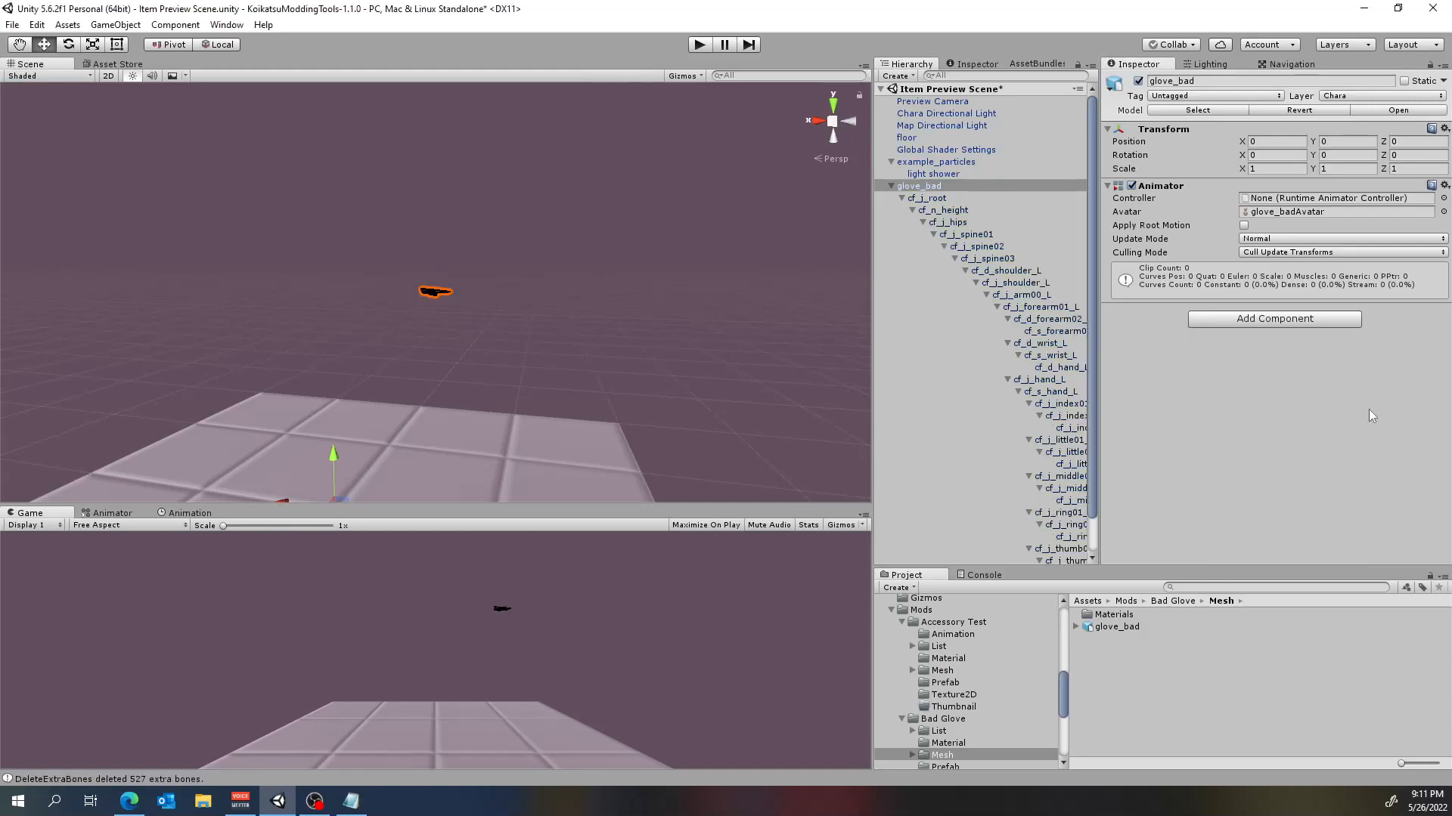
Check the console log and the bones left under glove_bad, and collapse its hierarchy
left_click(979, 575)
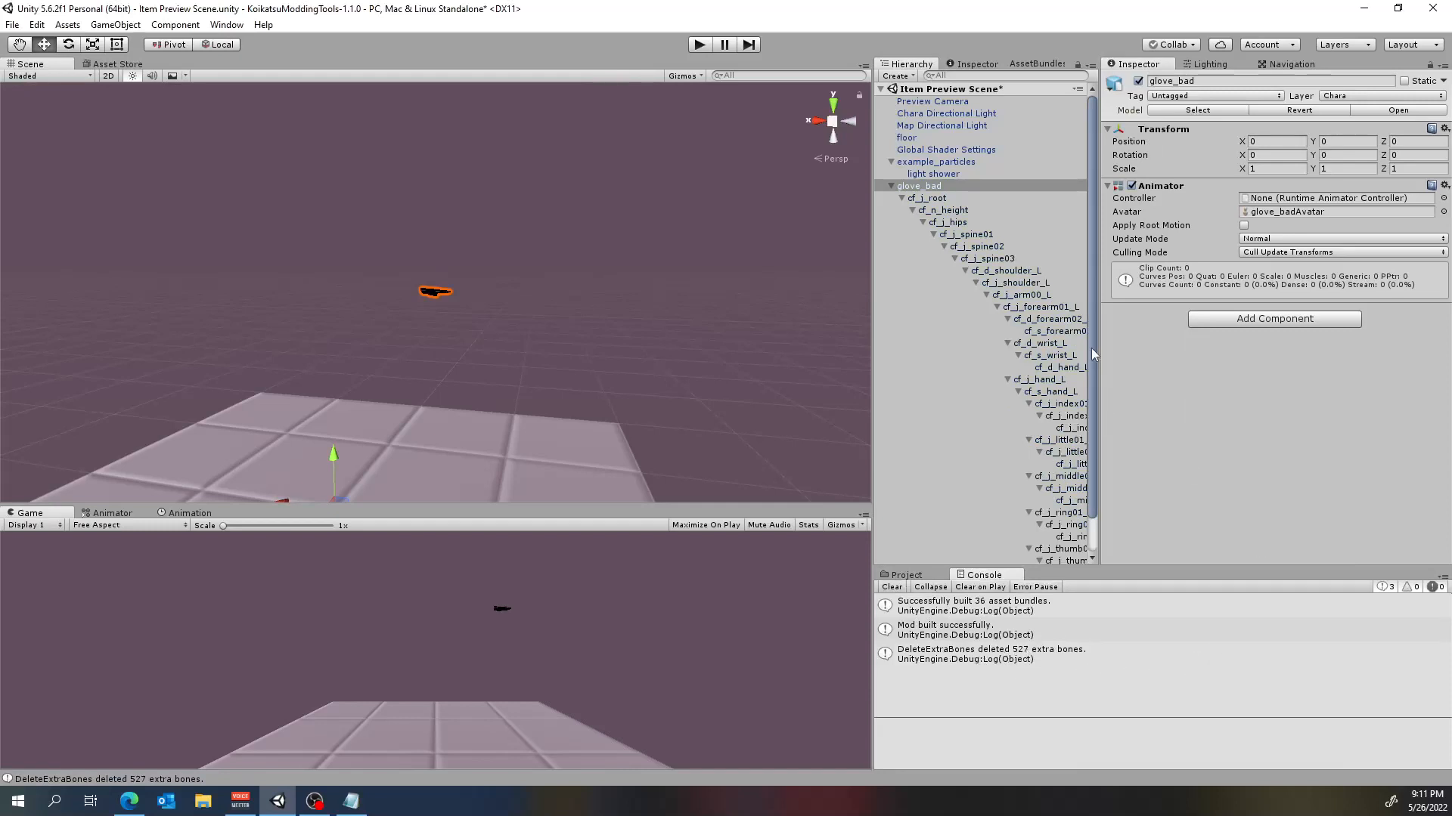
left_click_drag(1091, 348, 1100, 447)
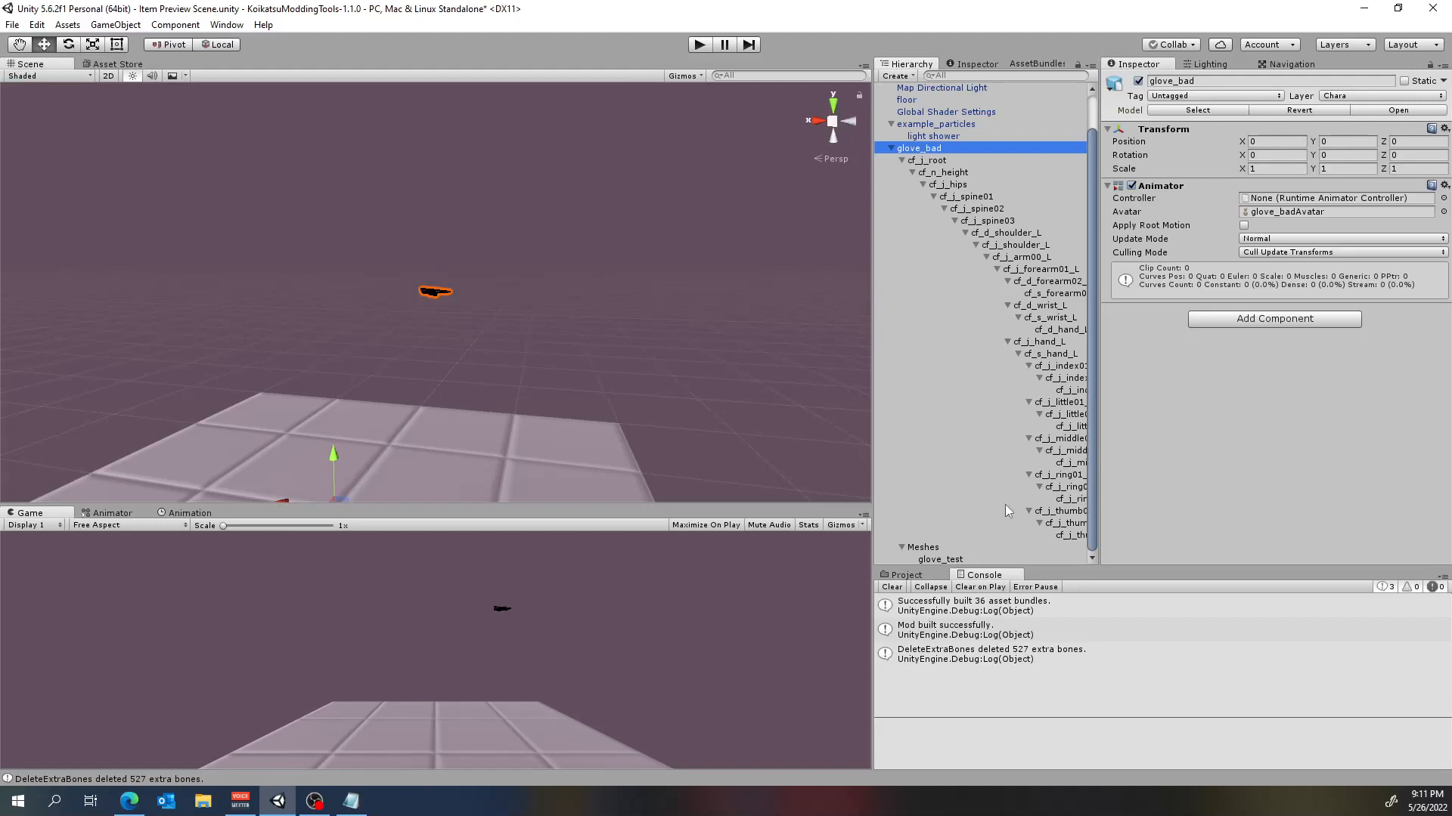
left_click_drag(1091, 419, 1082, 458)
left_click(892, 148)
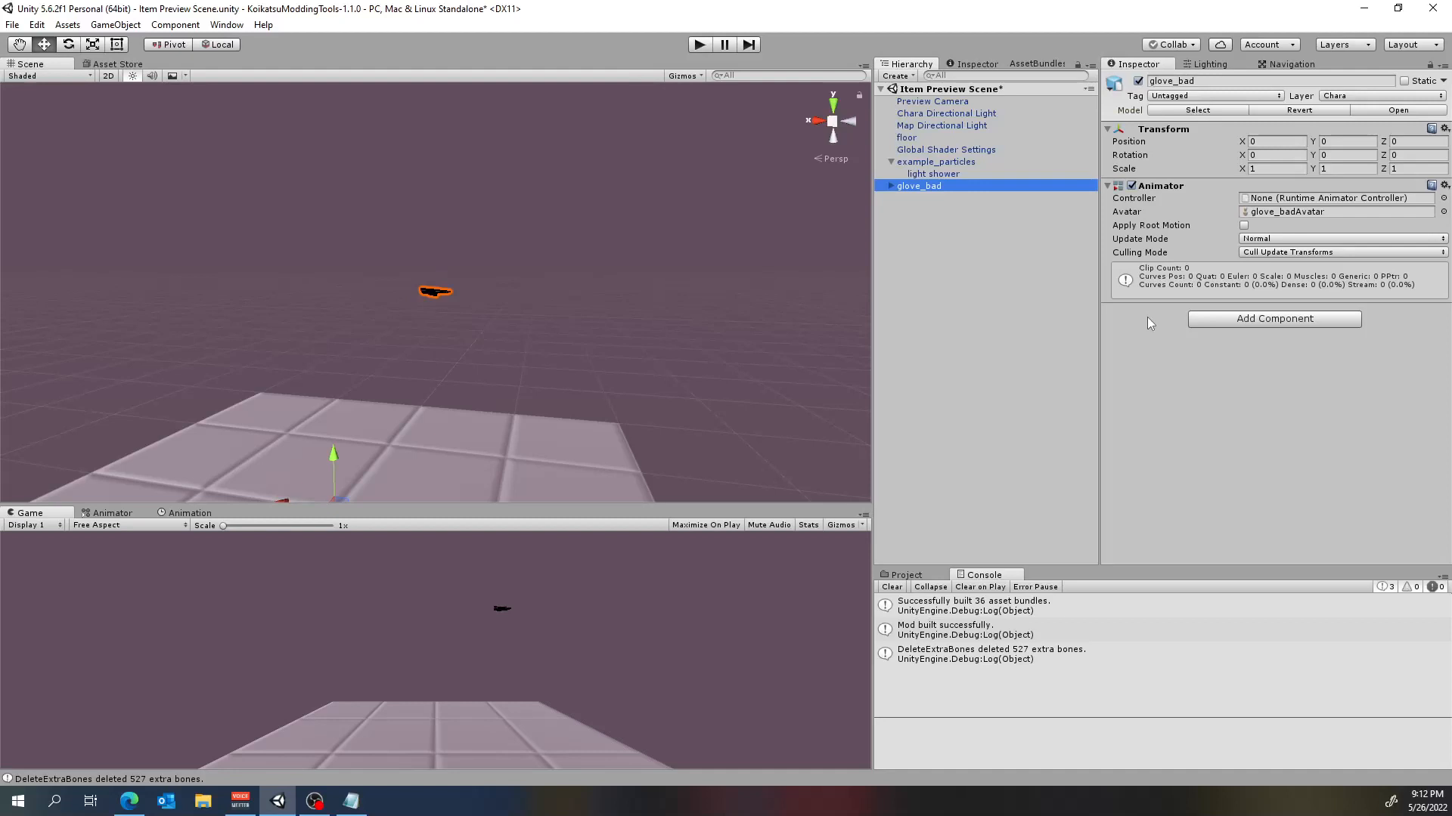
Add the Cha Clothes Component to glove_bad, and delete the model from the scene hierarchy
left_click(1262, 324)
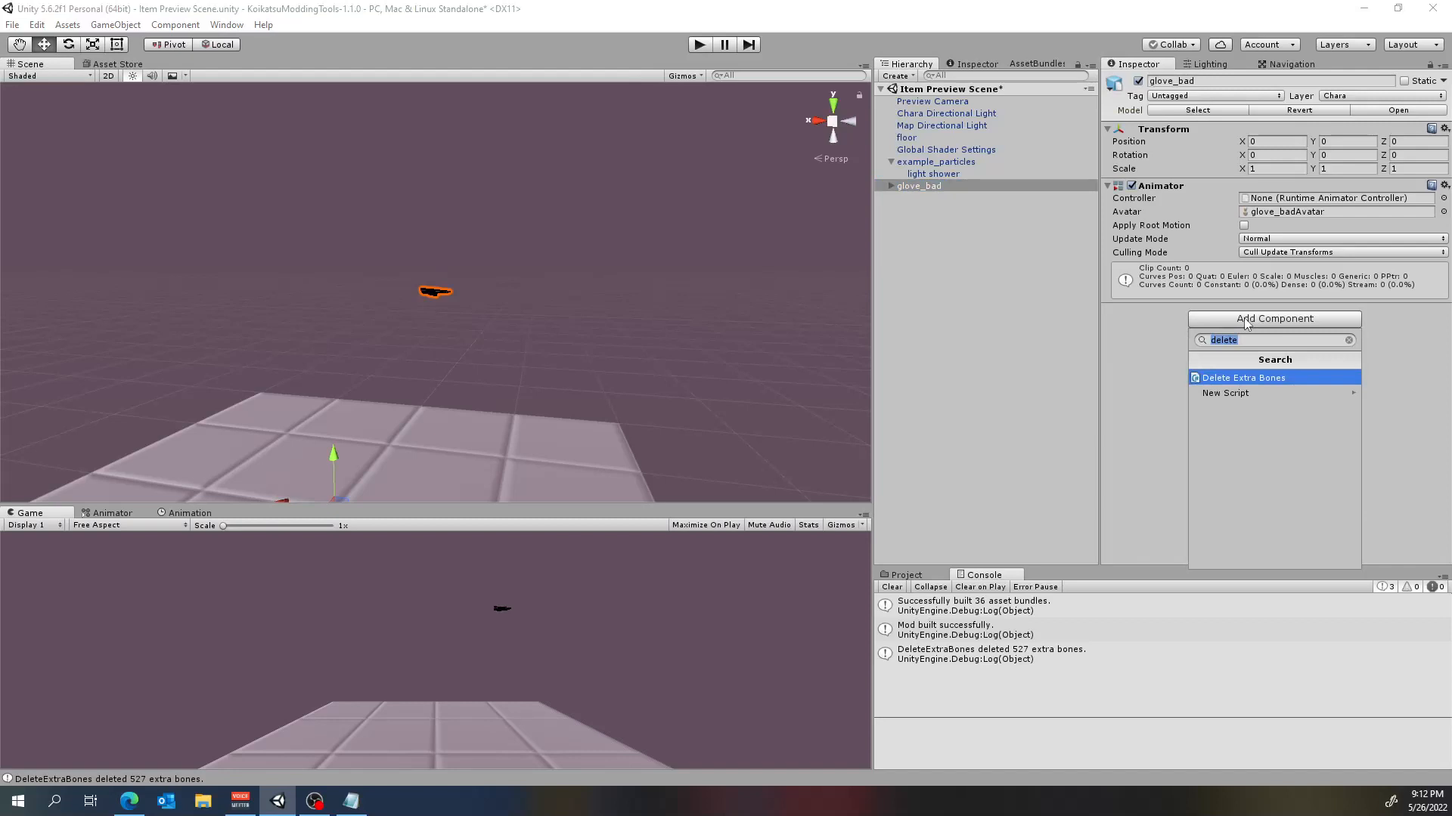
type("clothes")
left_click(1325, 392)
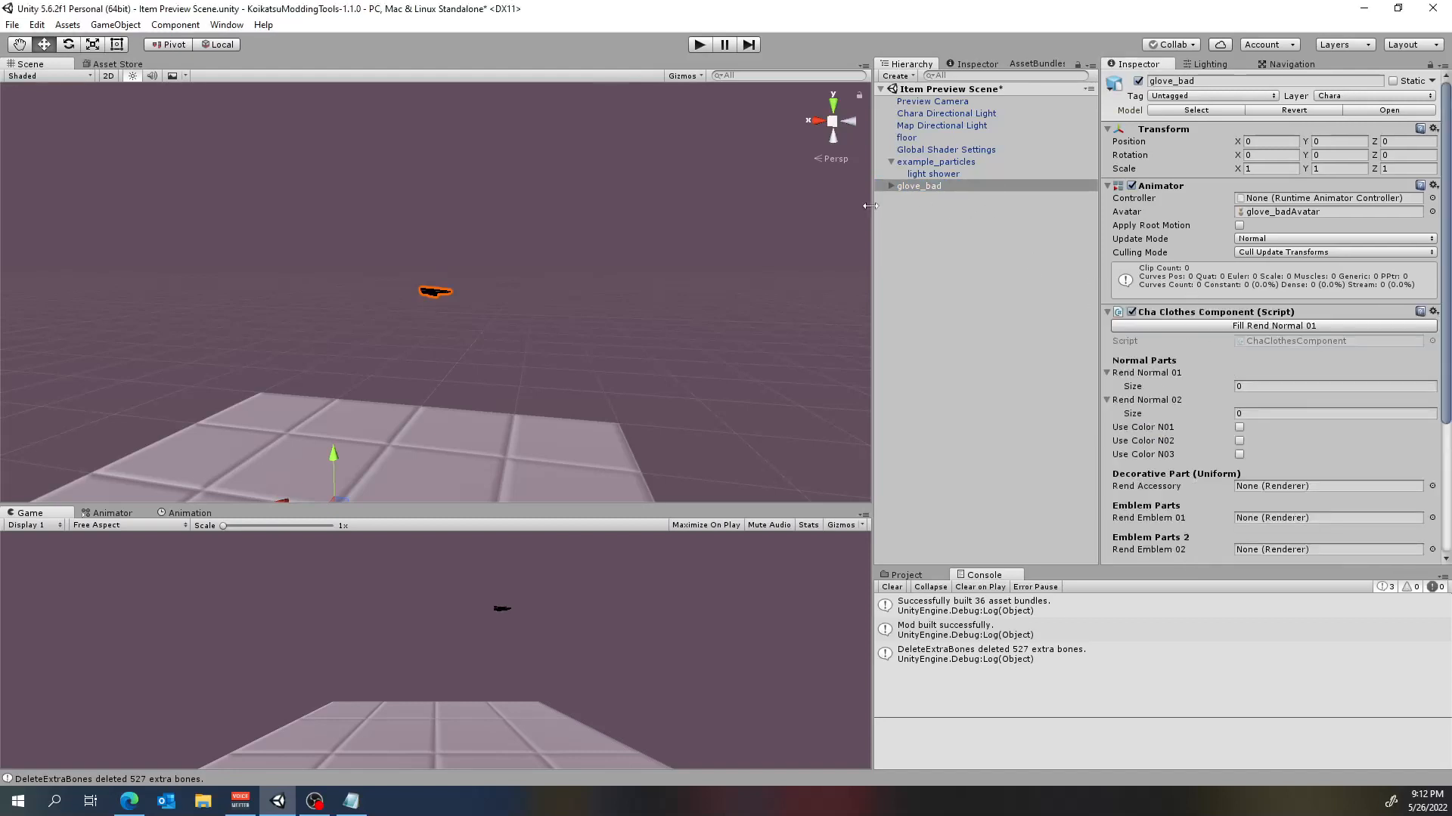
right_click(930, 183)
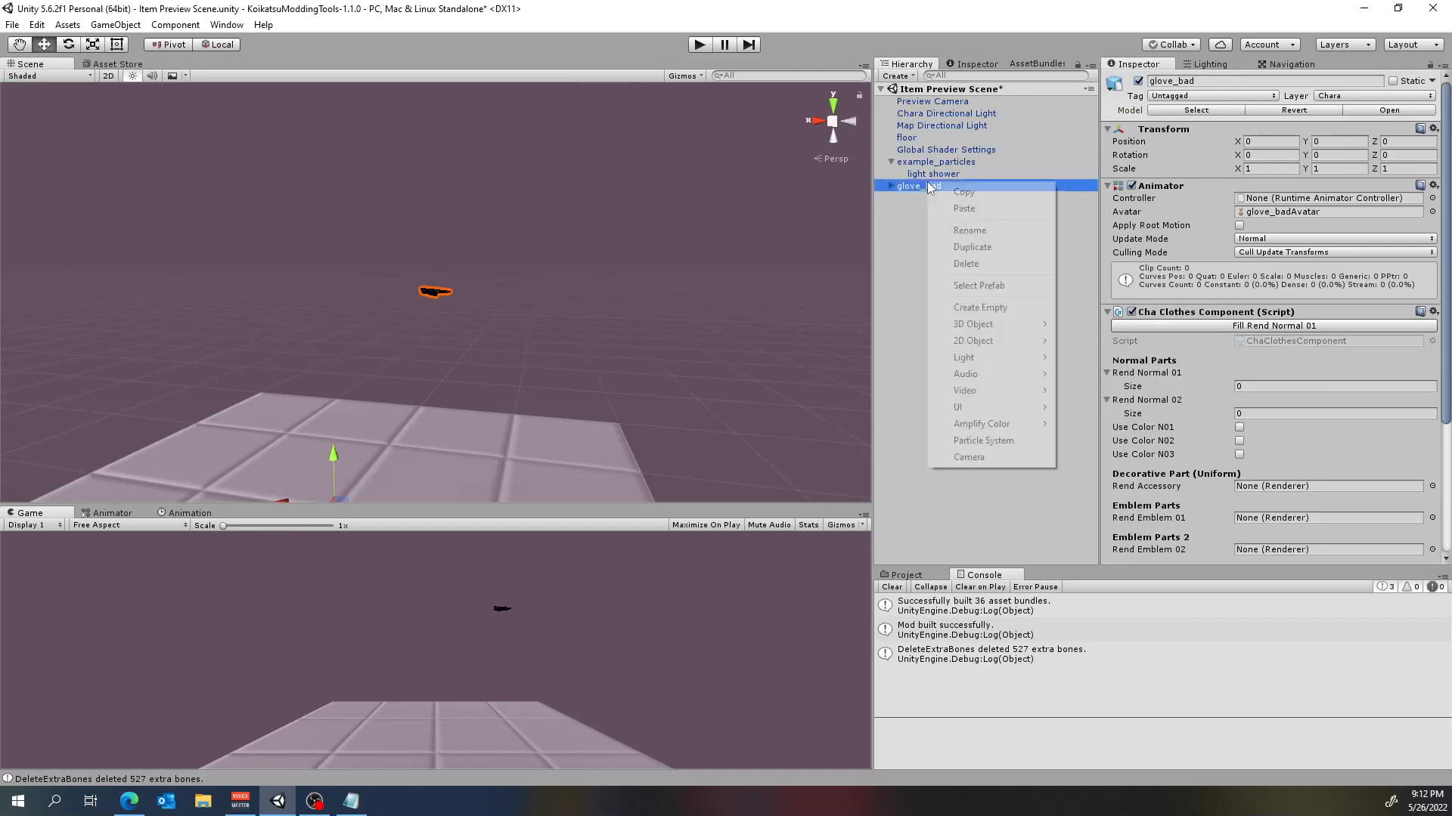
left_click(1019, 265)
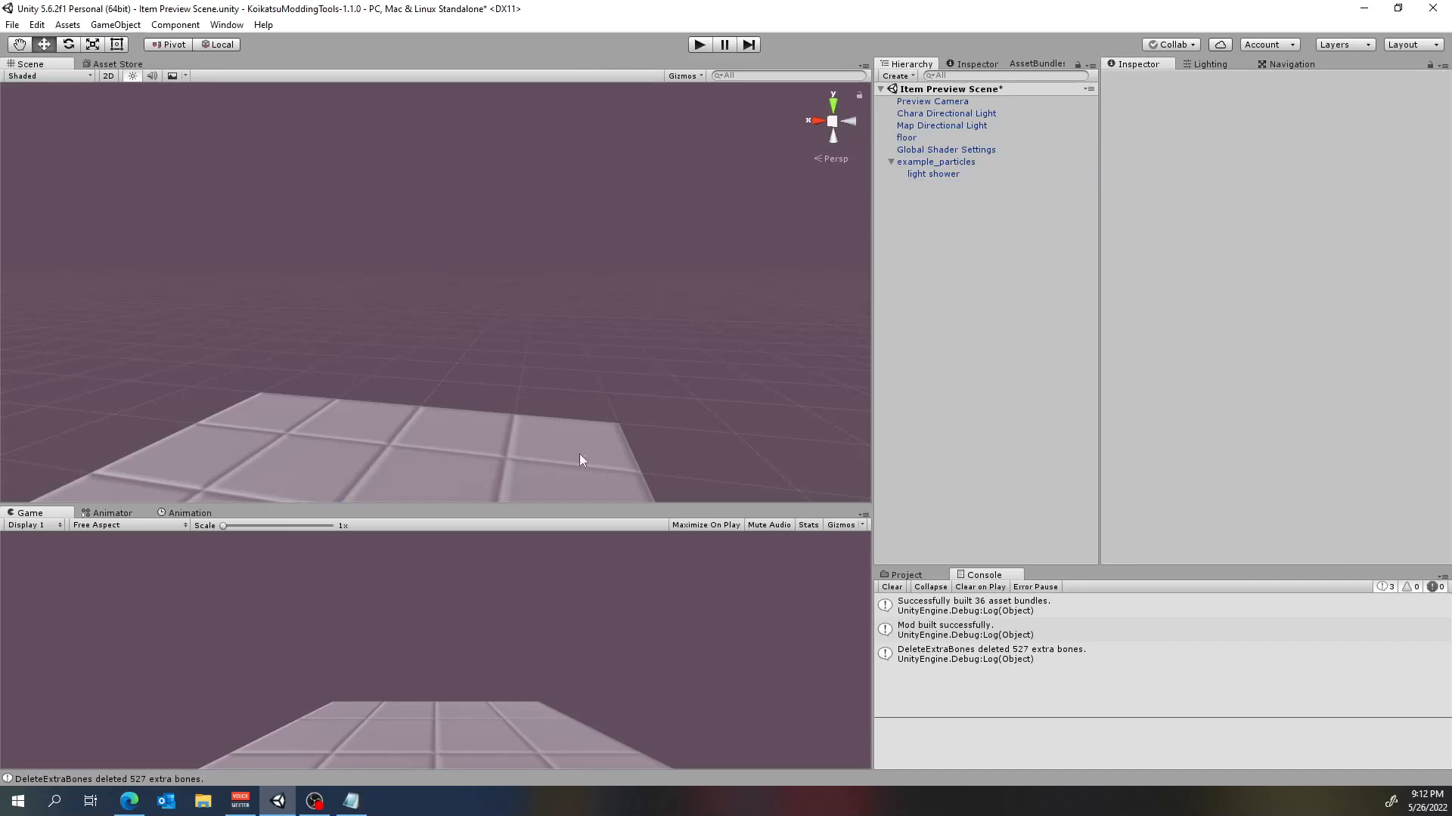
Switch to the Notepad change list and highlight the "studio item thumbnails" entry
left_click(350, 800)
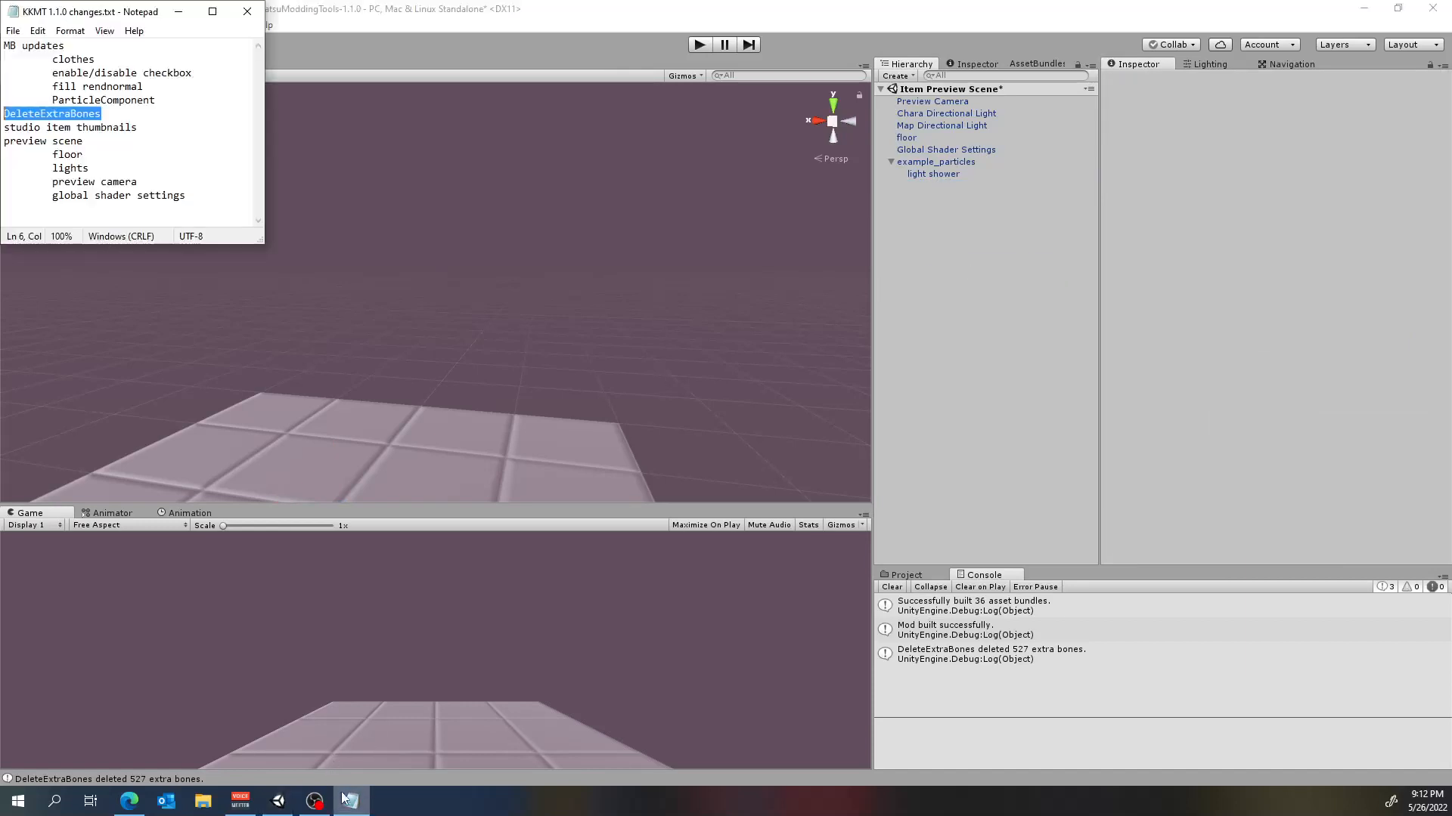
left_click(160, 129)
left_click_drag(155, 129, 3, 128)
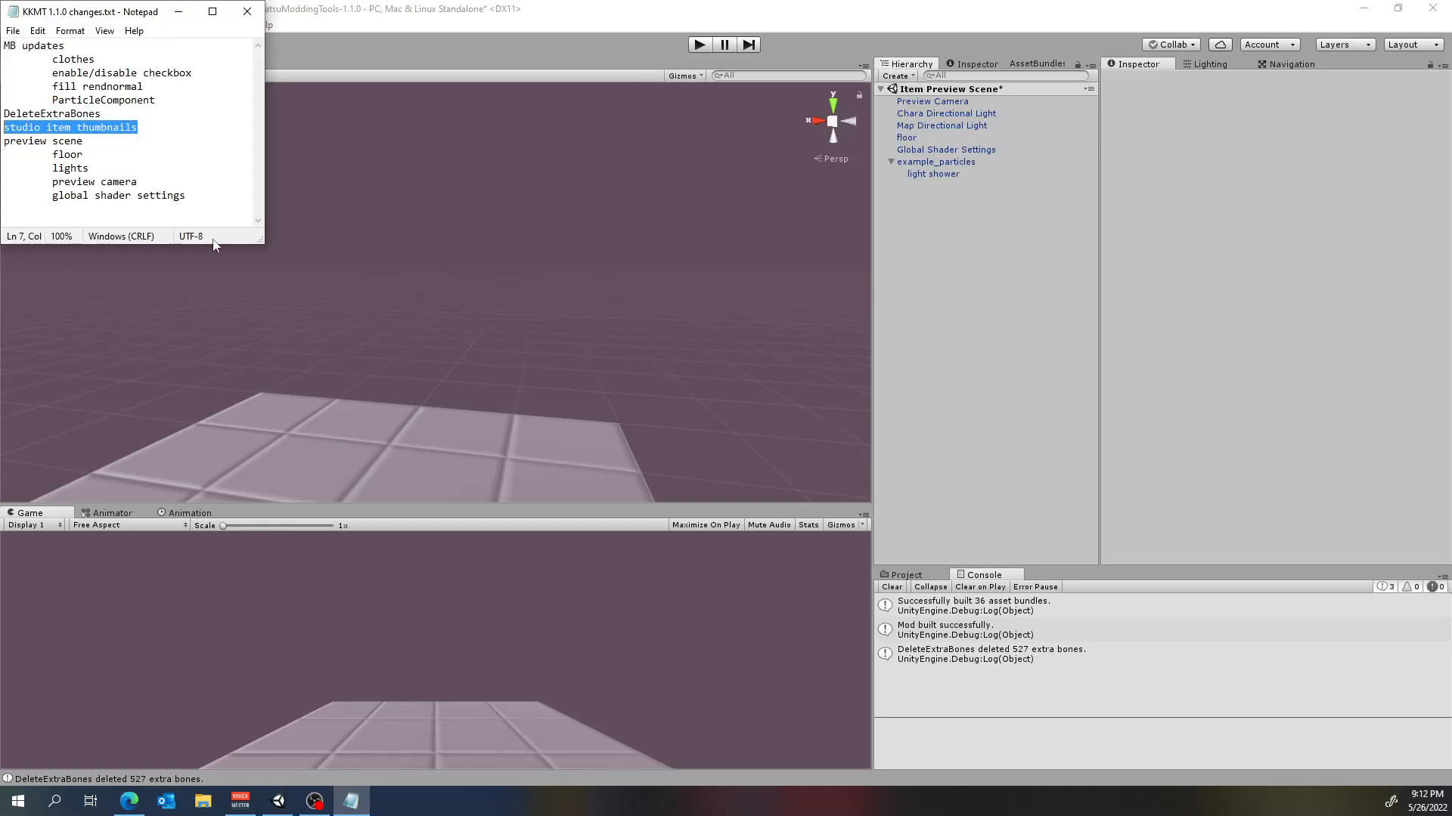
Back in Unity, delete example_particles from the scene hierarchy
left_click(716, 12)
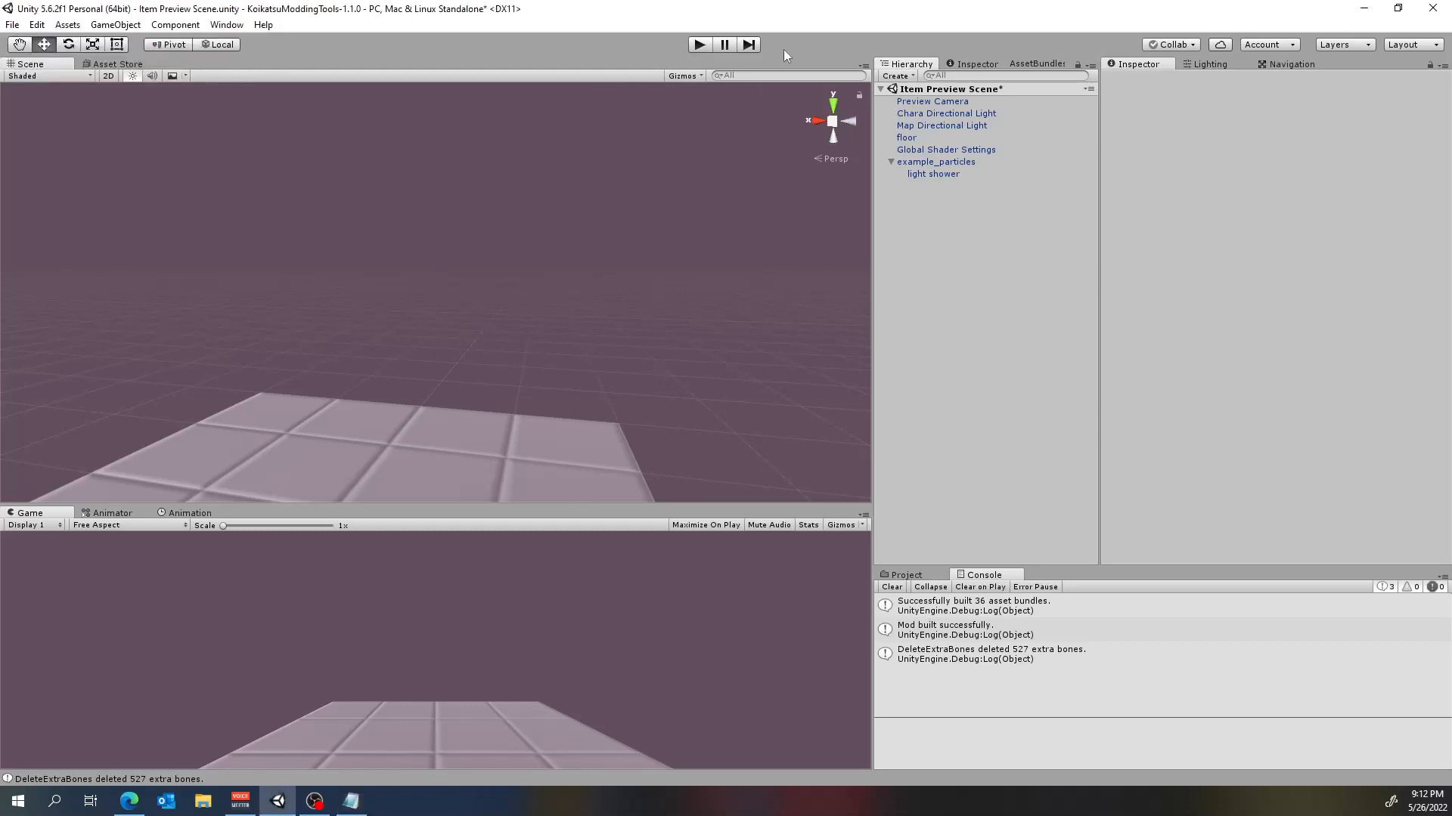
left_click(956, 162)
right_click(955, 161)
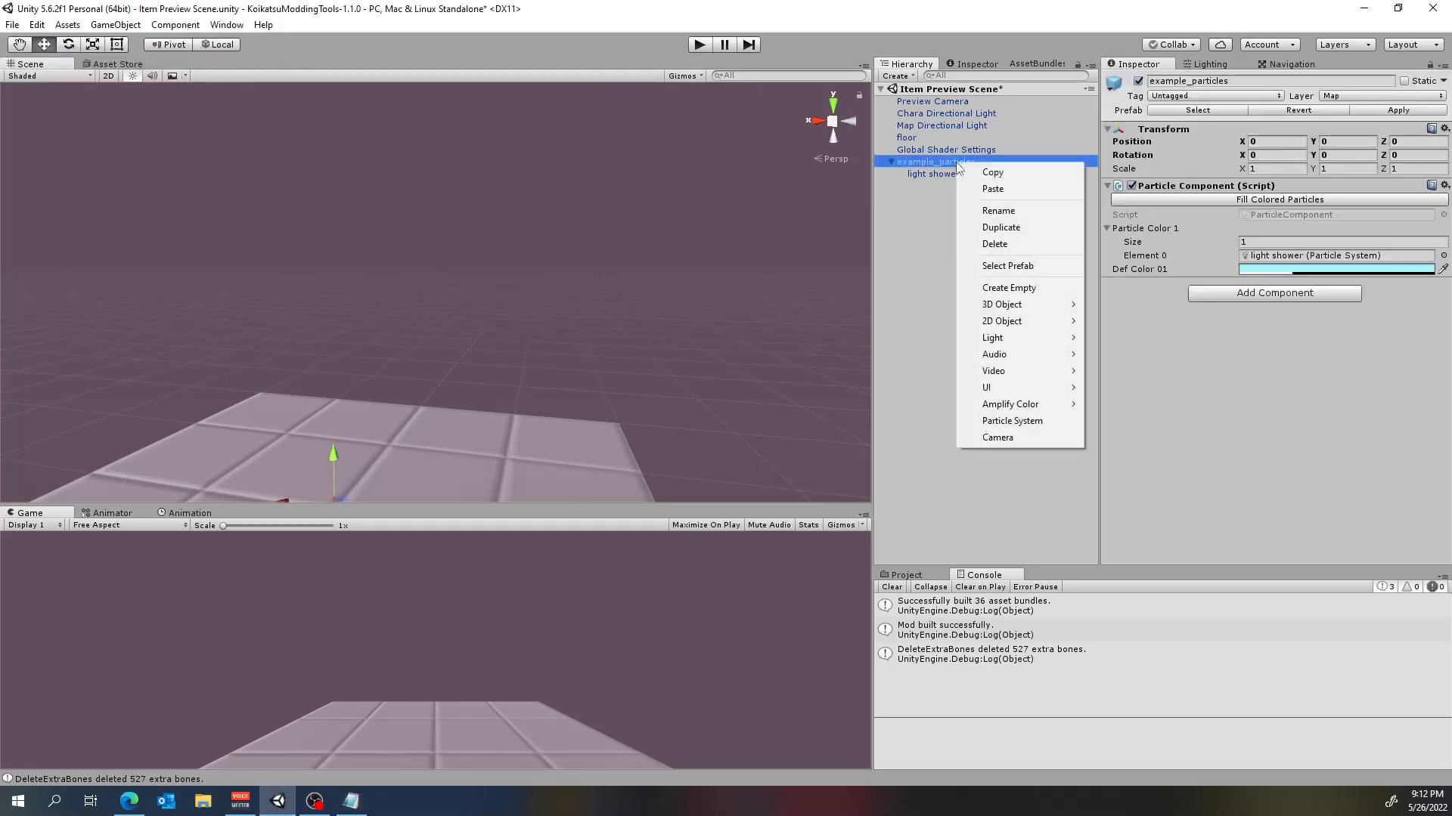
left_click(1013, 252)
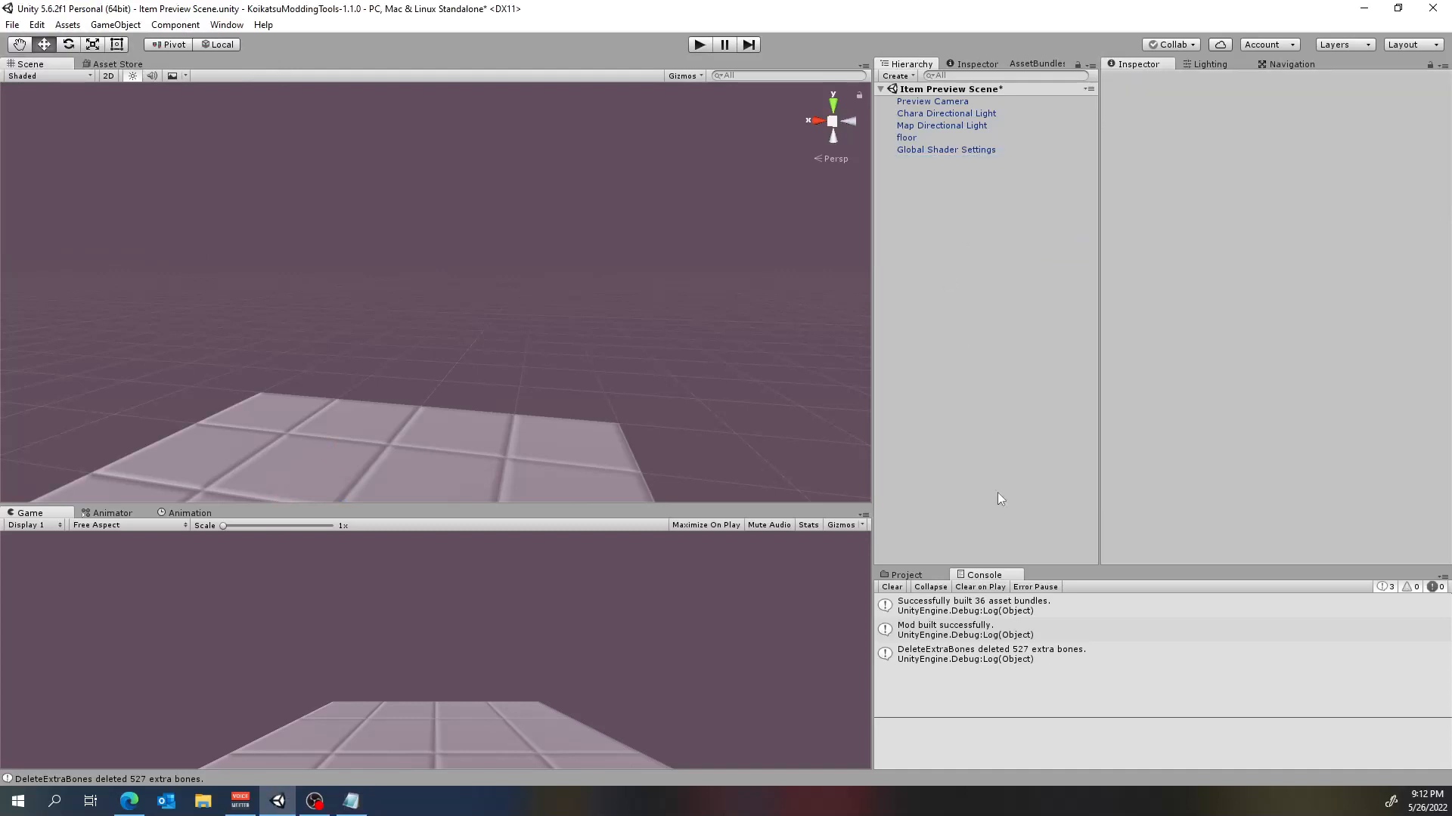
Show the project assets in Unity, launch CharaStudio and switch to its window
left_click(922, 576)
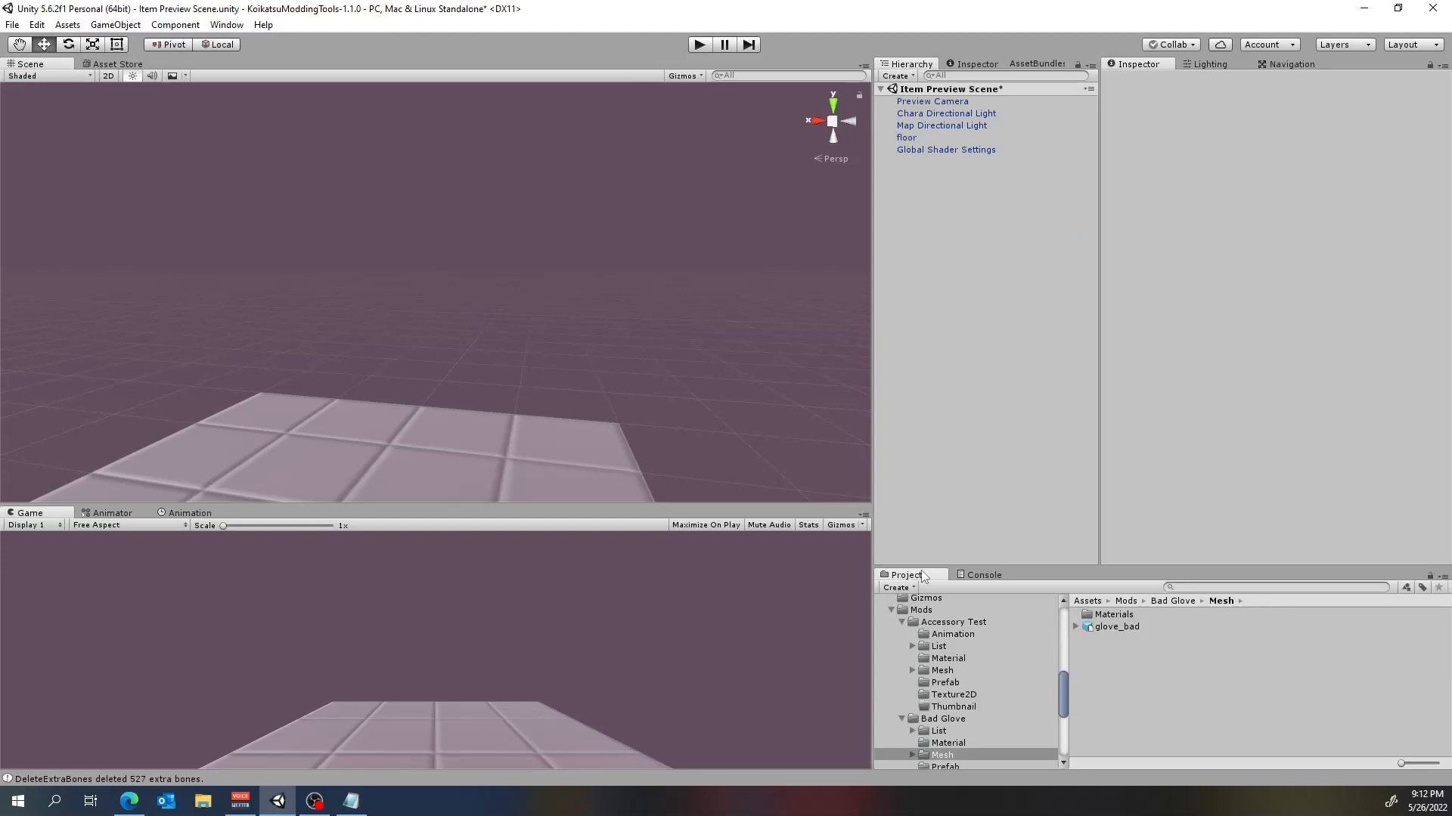
key("super")
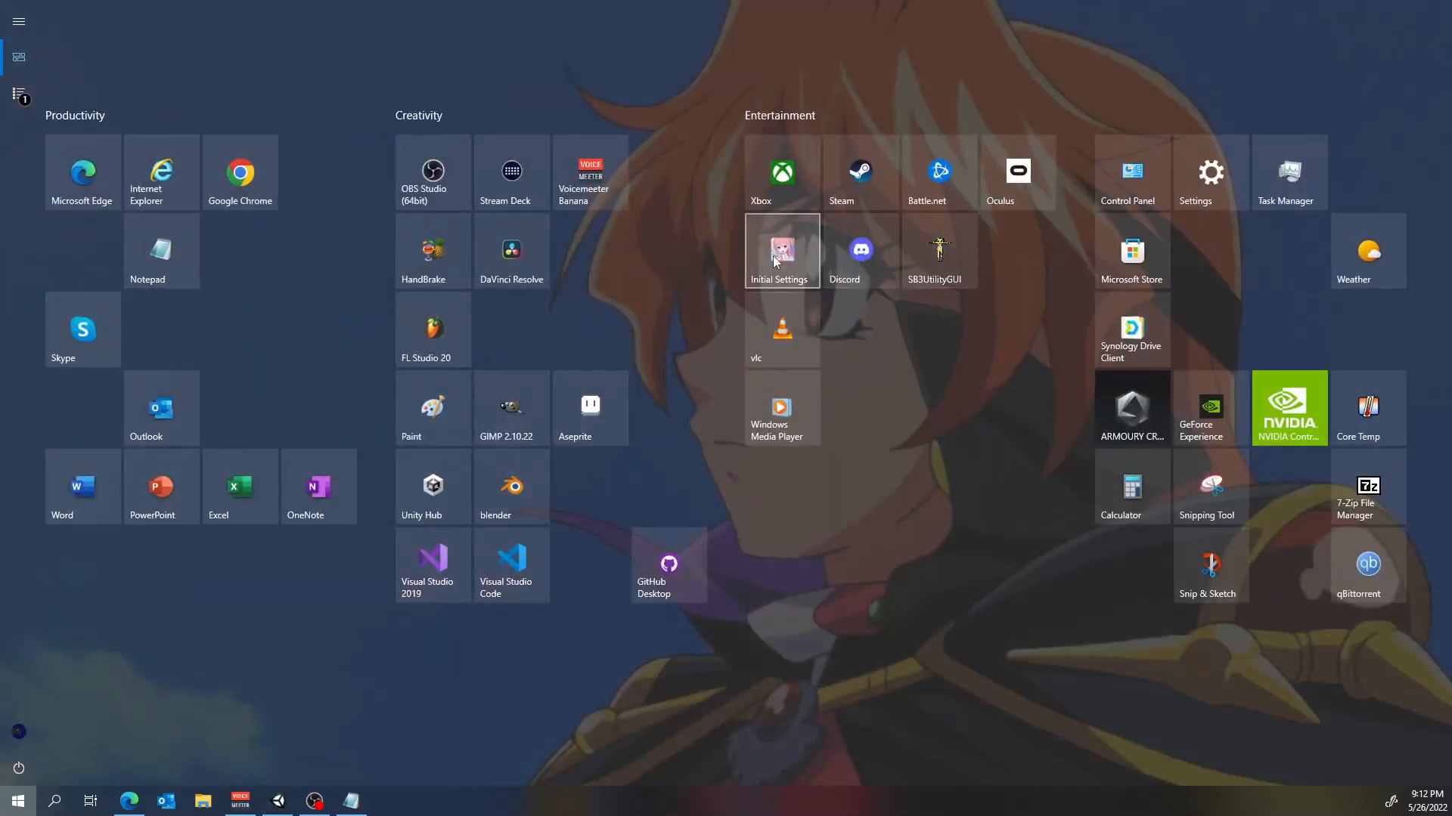
left_click(772, 255)
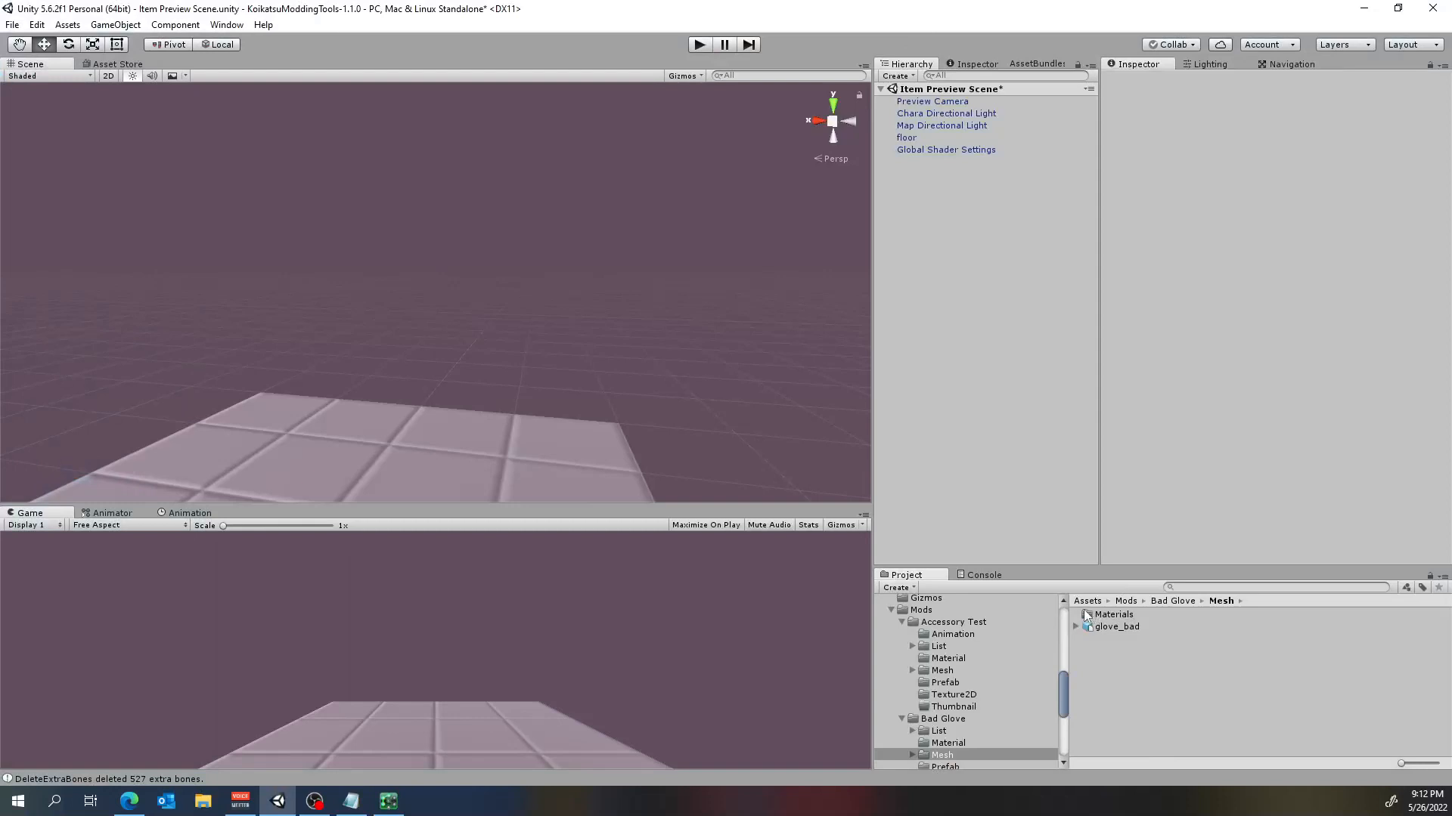
scroll(998, 665, "down", 3)
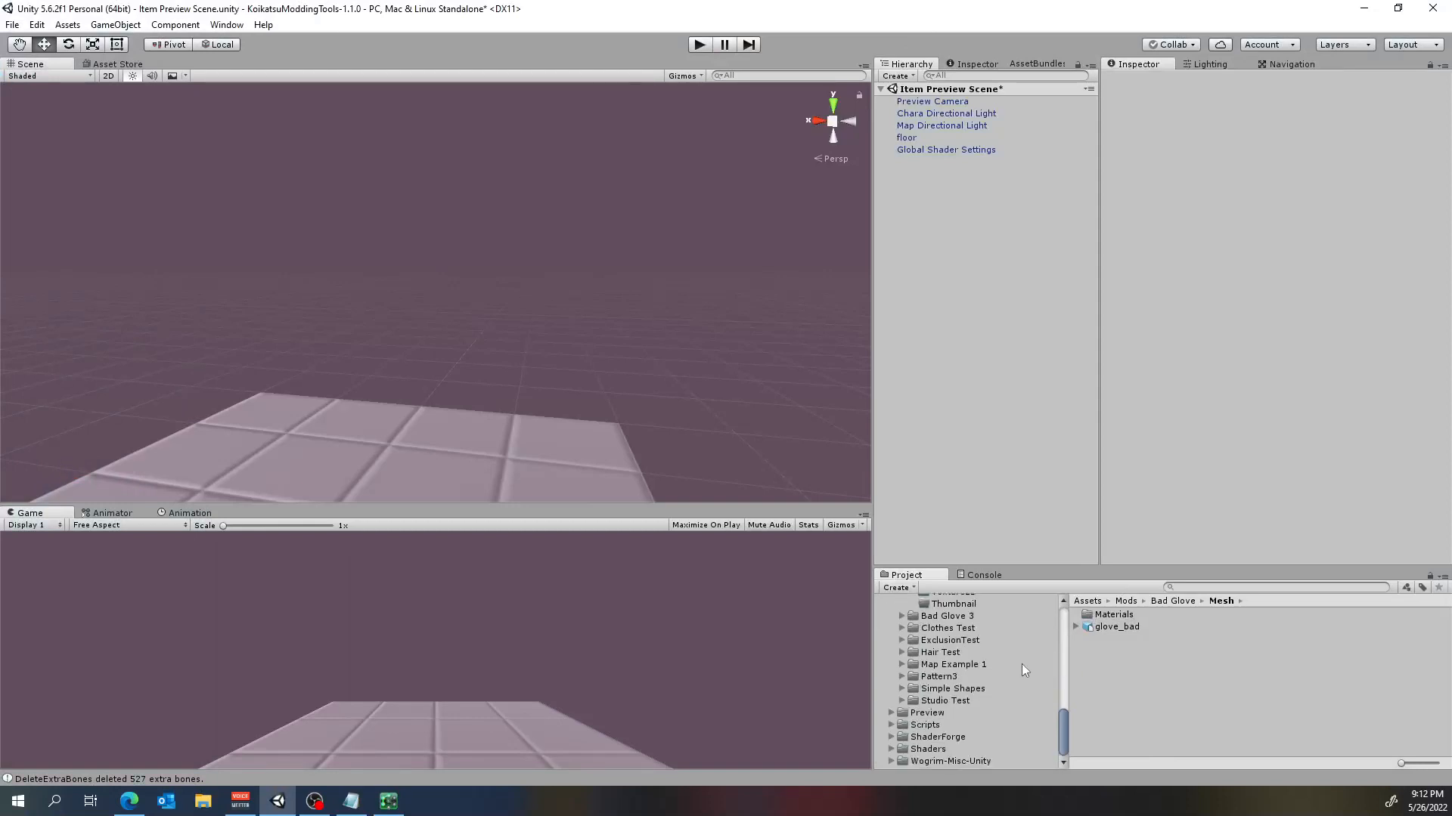
scroll(1023, 664, "up", 8)
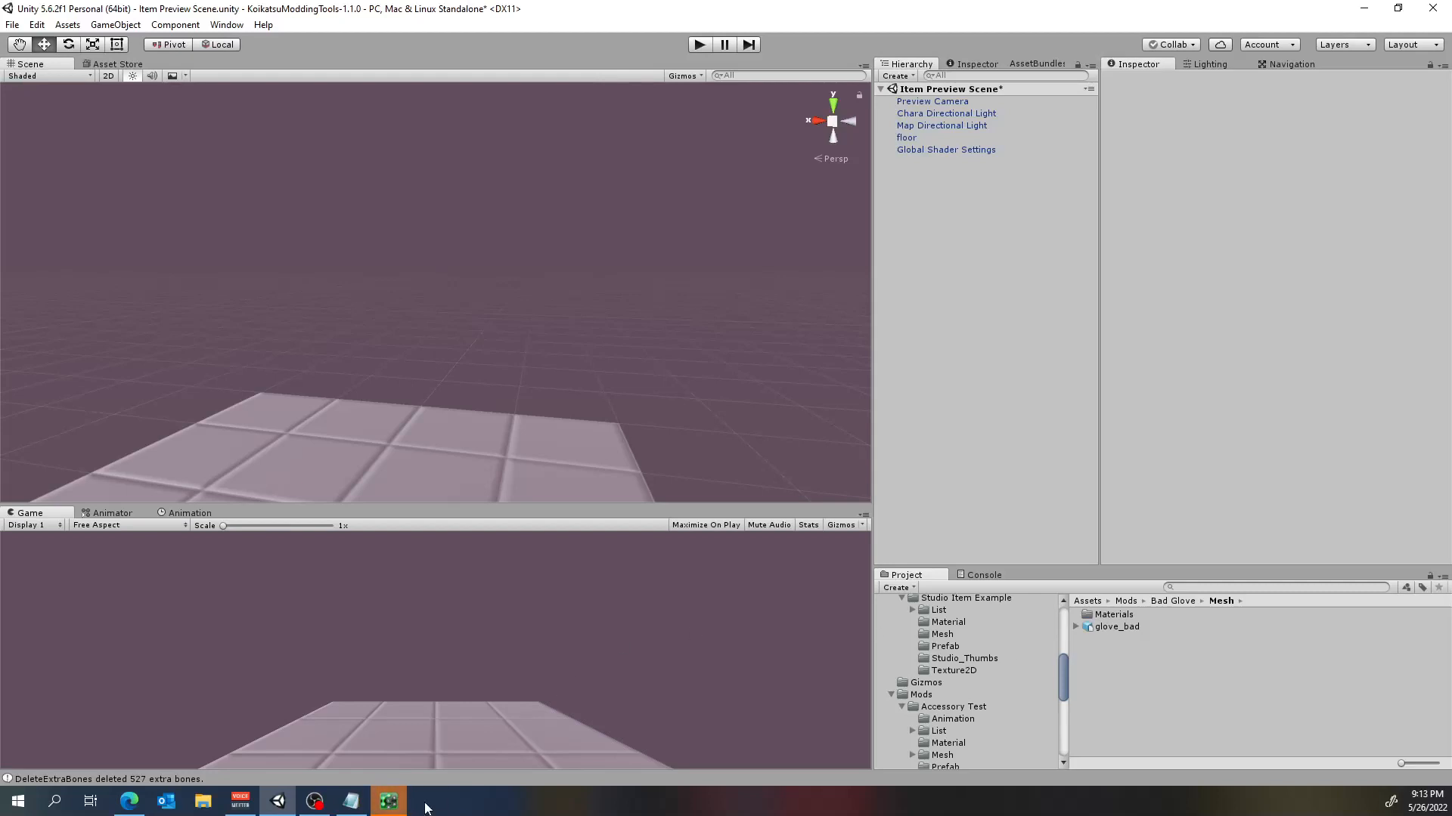
left_click(388, 800)
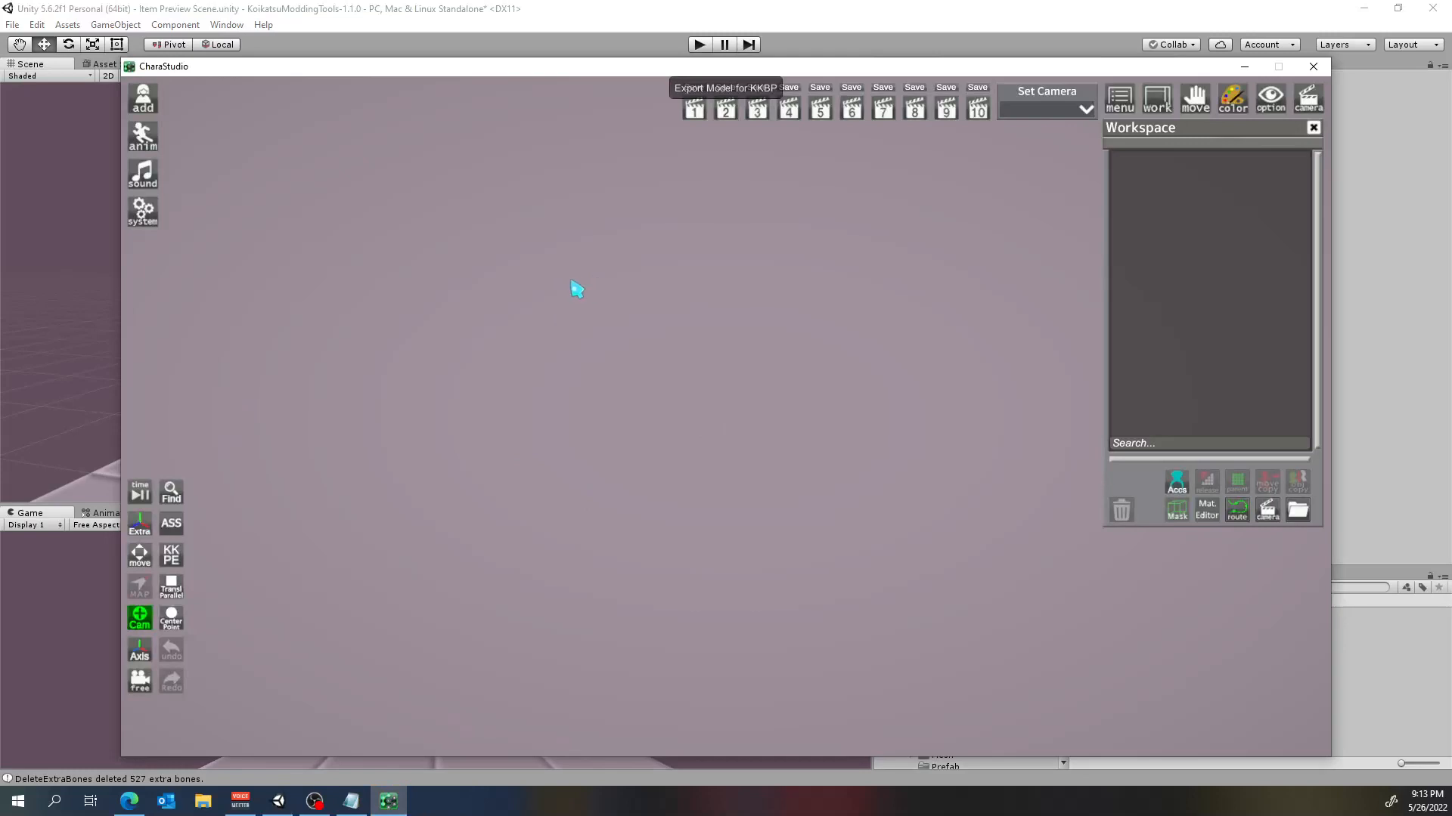
Browse the studio items to Furniture, Desks, add Desk 1 and delete it from the workspace
left_click(143, 100)
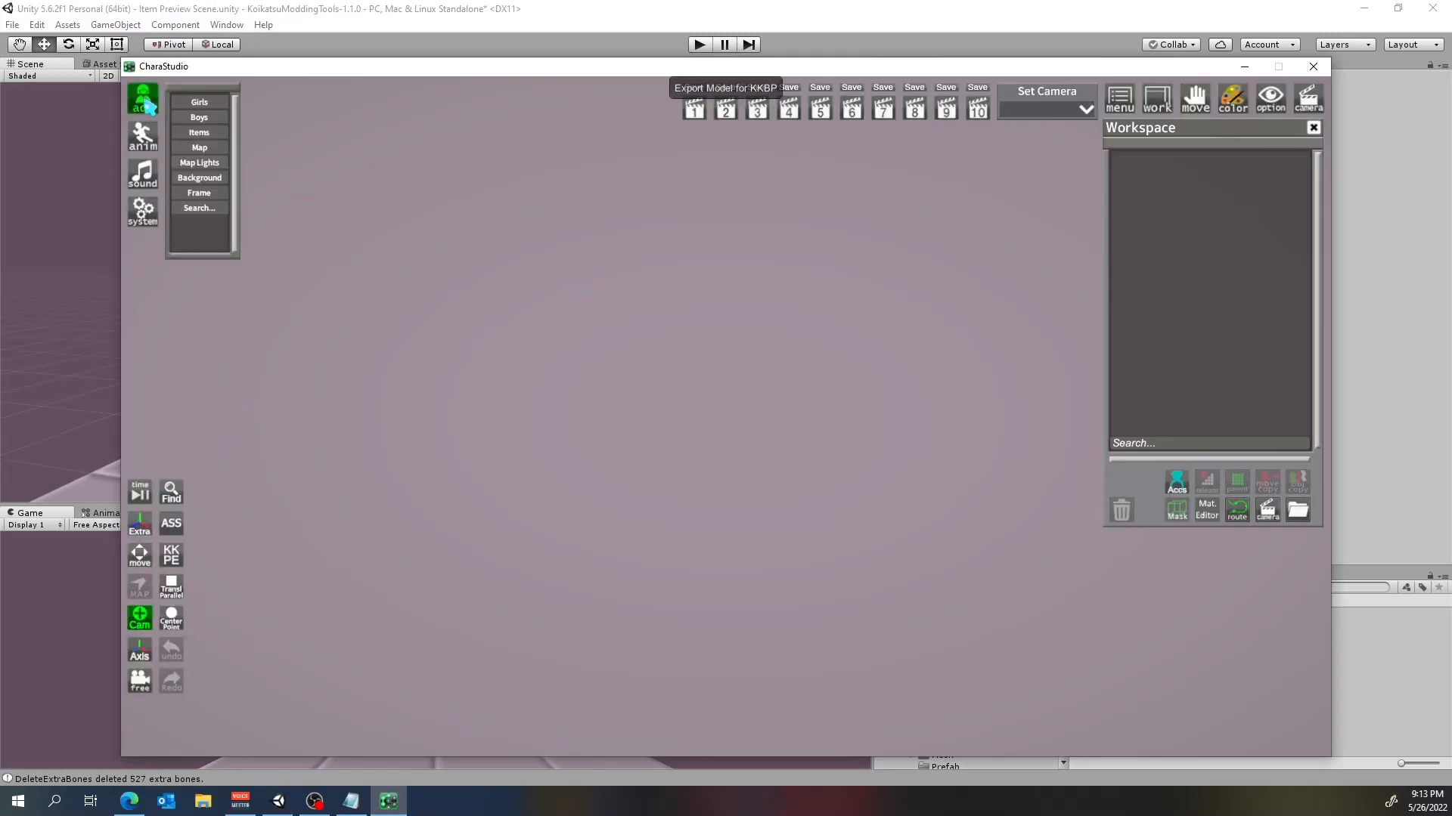
left_click(216, 134)
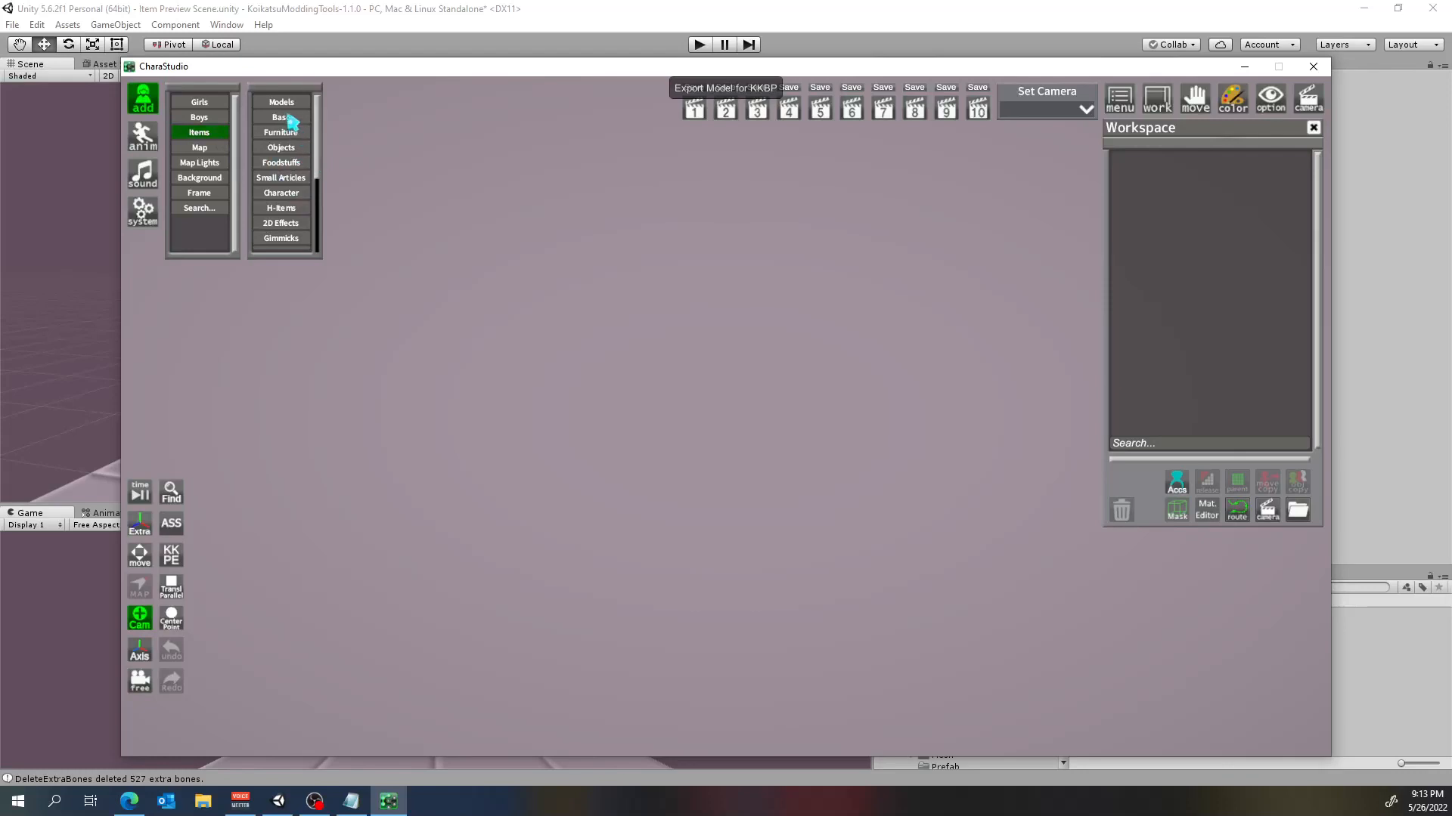
left_click(296, 133)
left_click(382, 117)
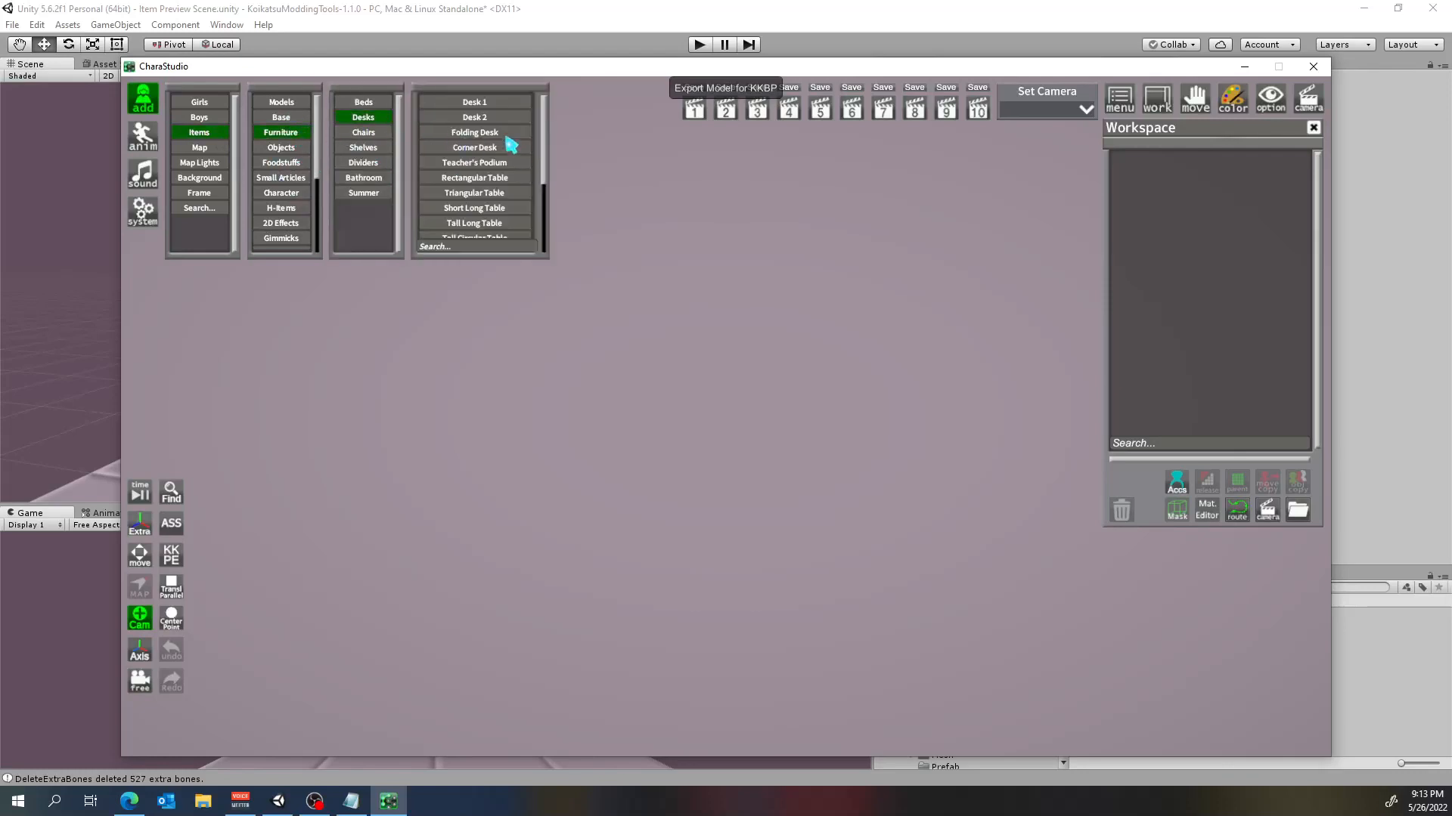
left_click(499, 106)
left_click(1121, 512)
Open the quick item search and search the studio items for "example"
key("ctrl+space")
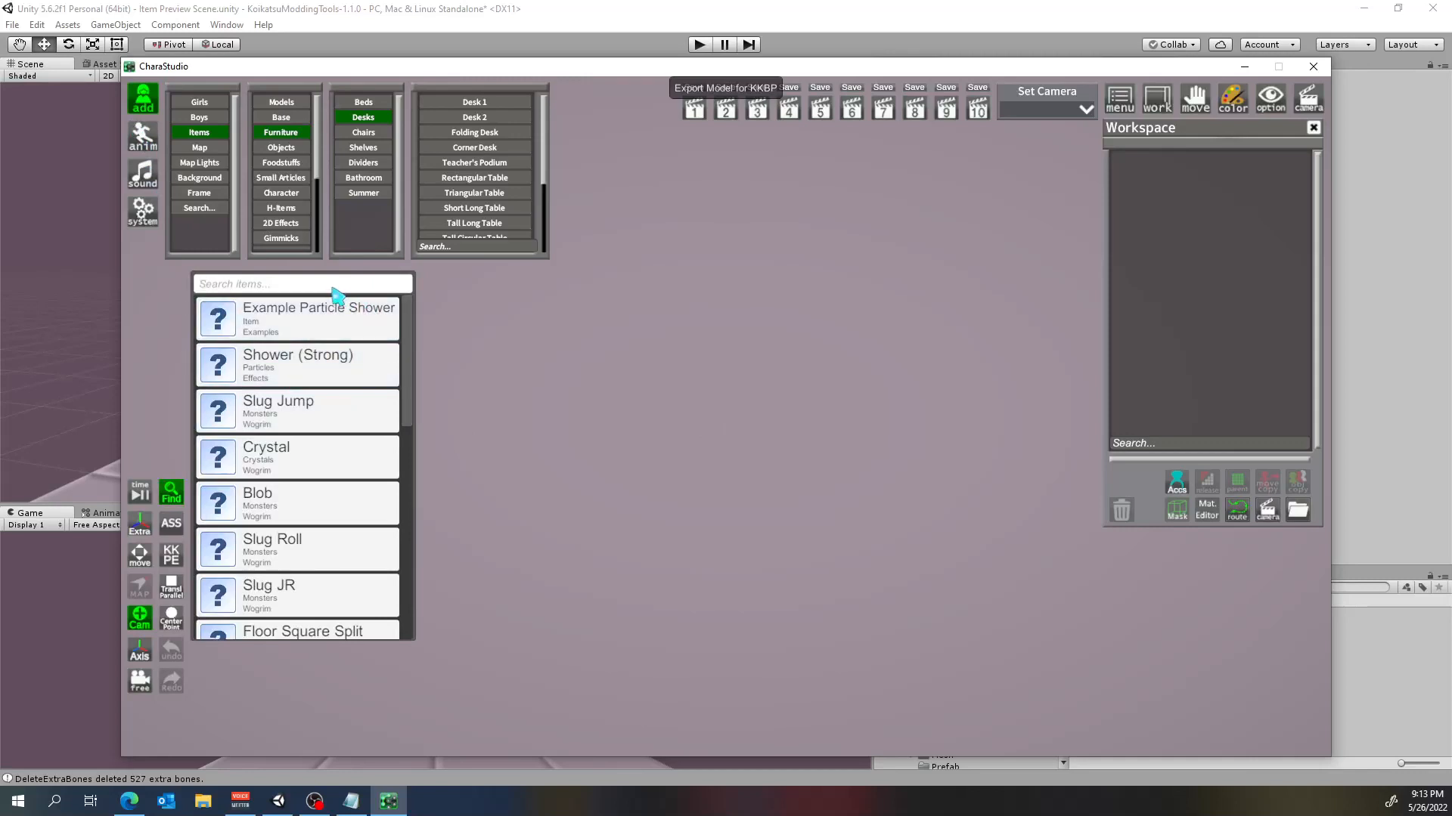
type("example")
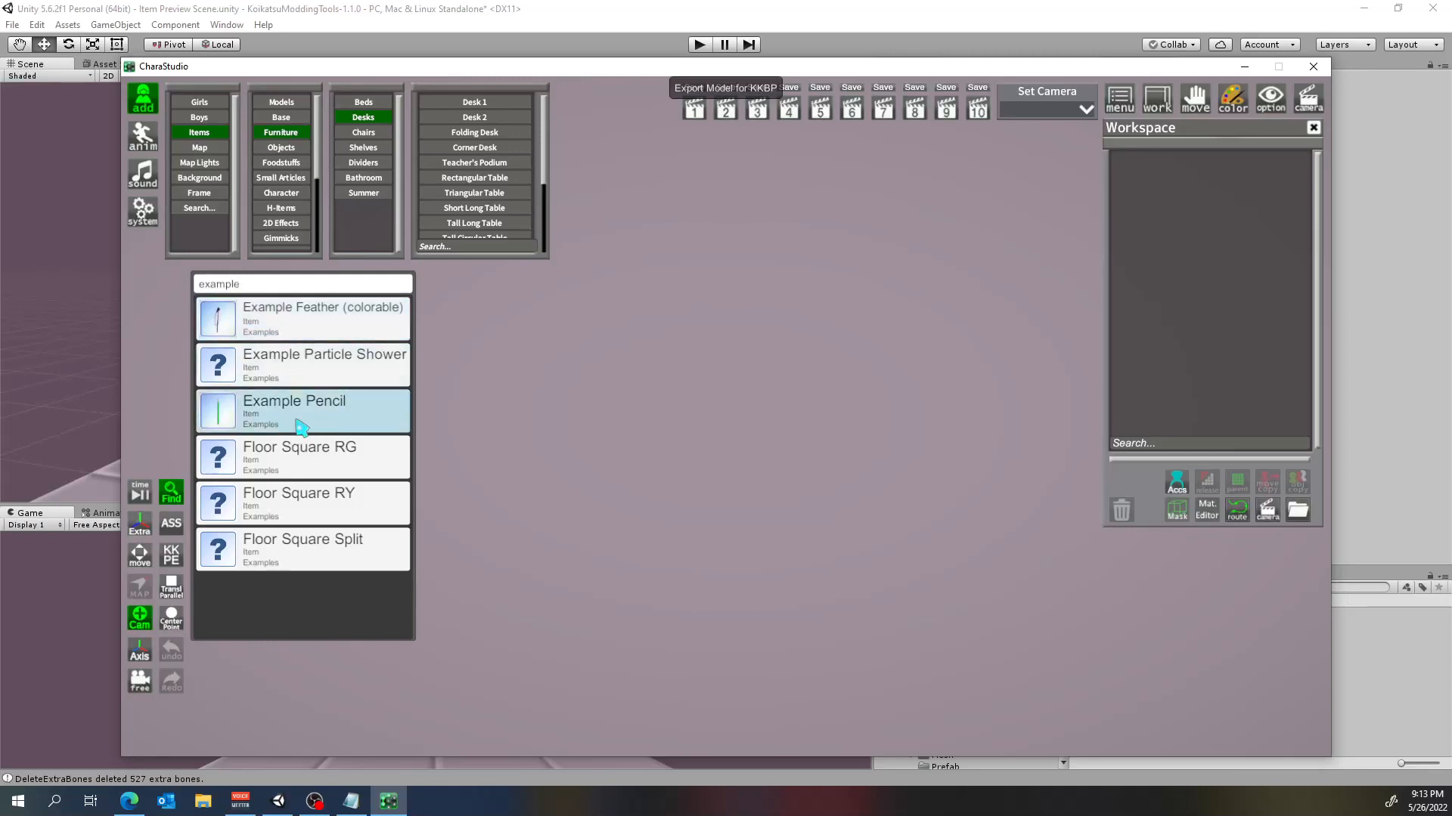
Back in Unity, open the Studio Item Example's Prefab folder and inspect the example_studio_item_1 and example_studio_item_2 prefabs
left_click(860, 15)
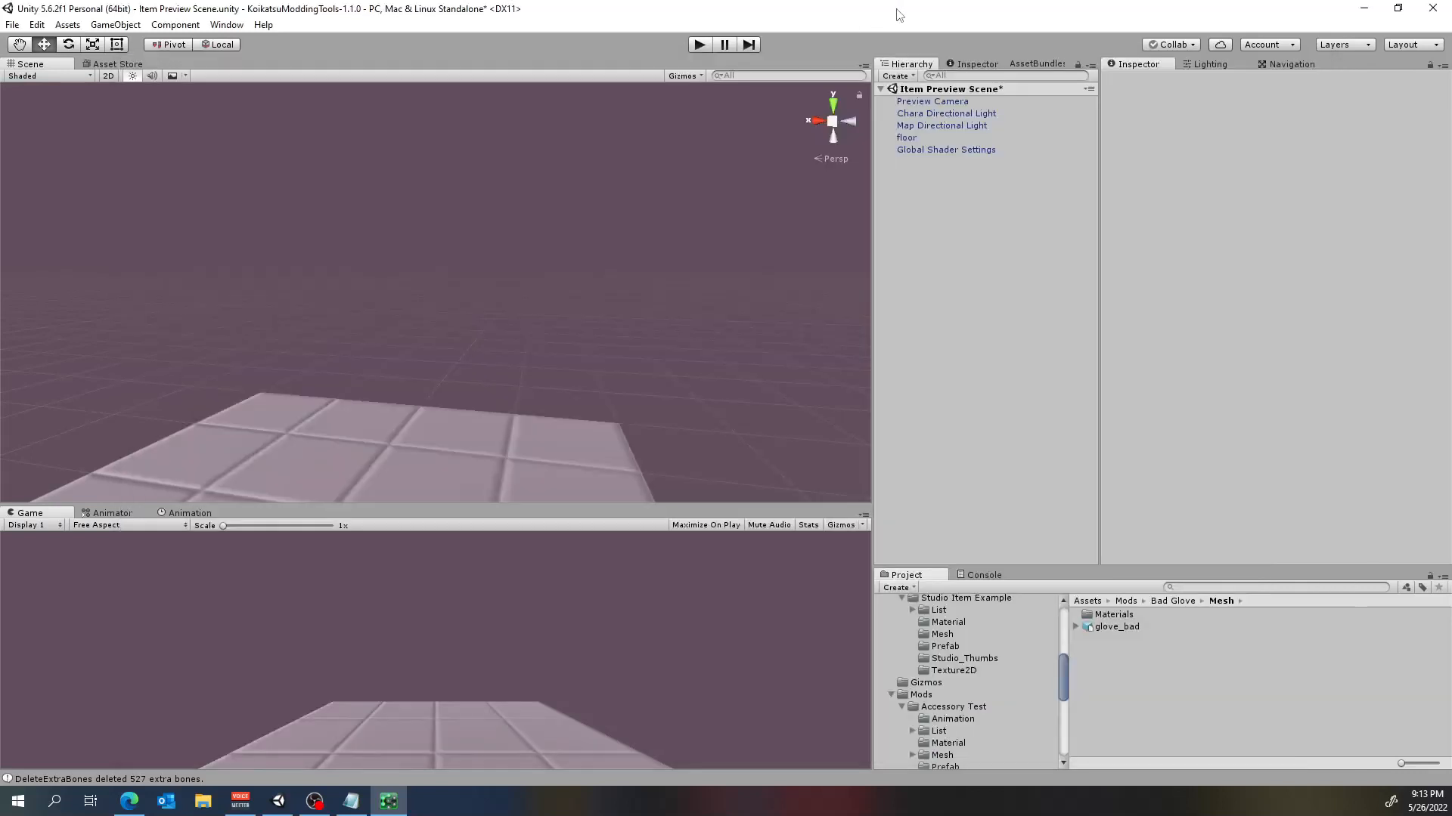
left_click(966, 648)
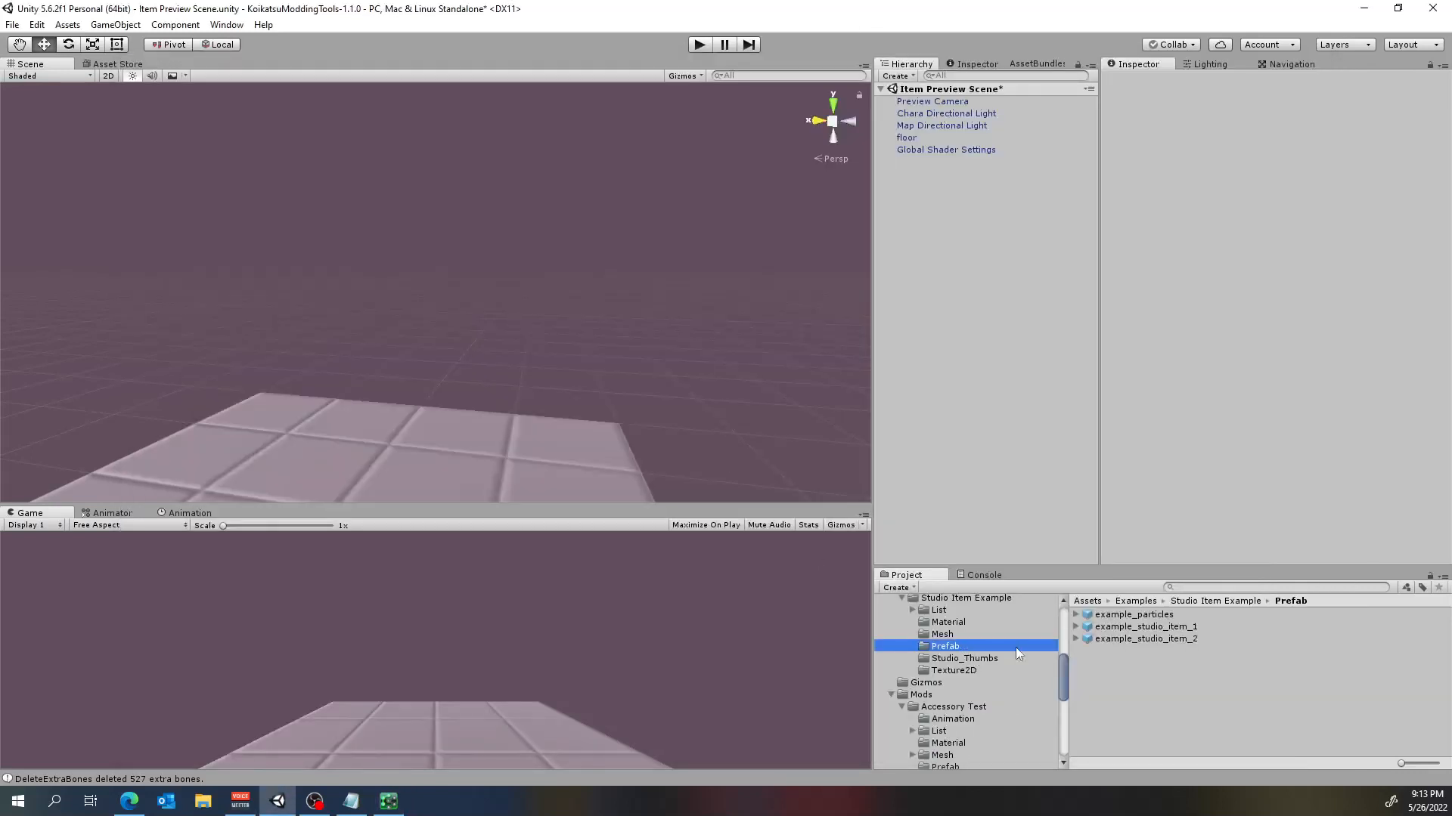
left_click(1176, 627)
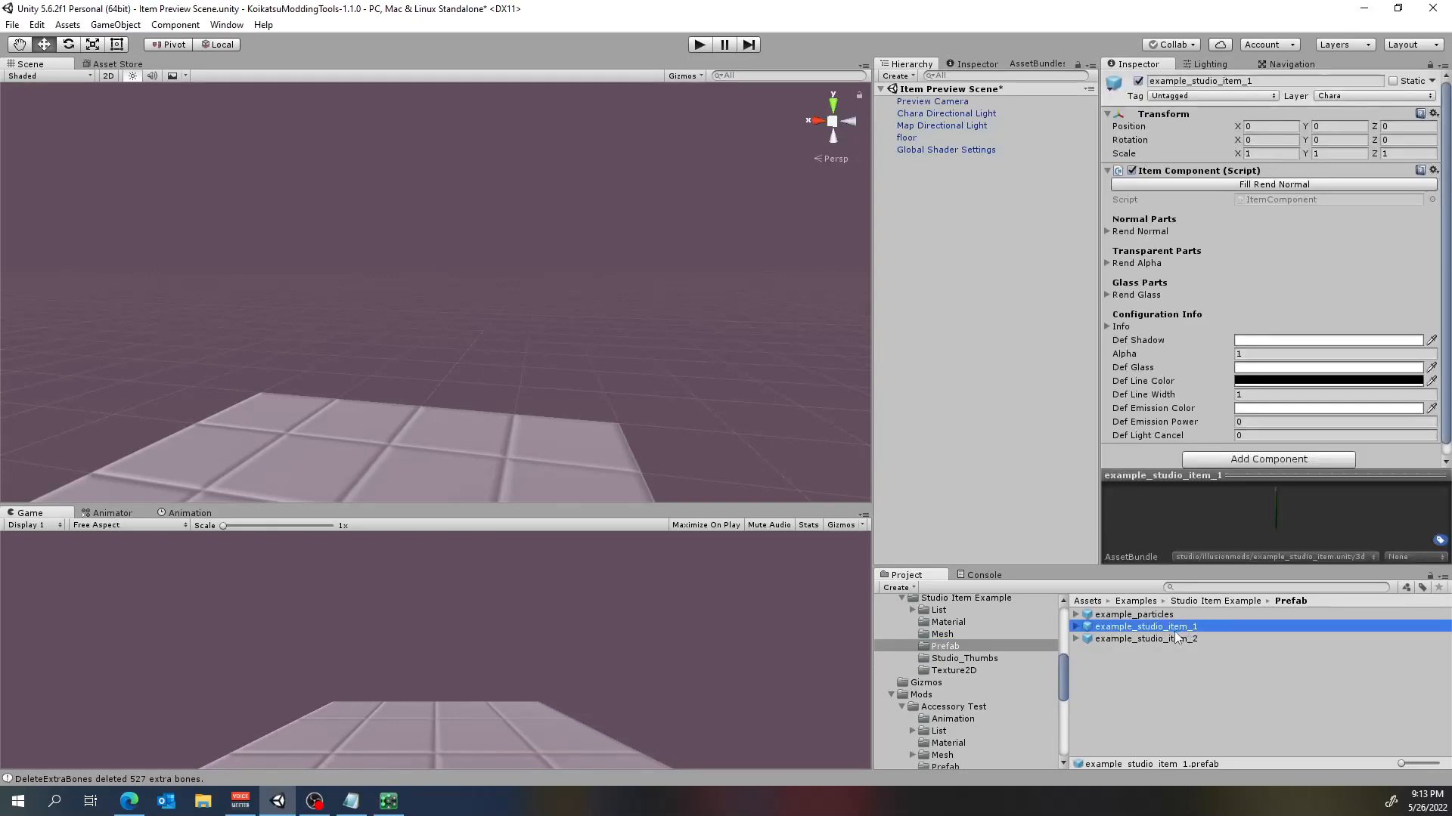
left_click(1174, 638)
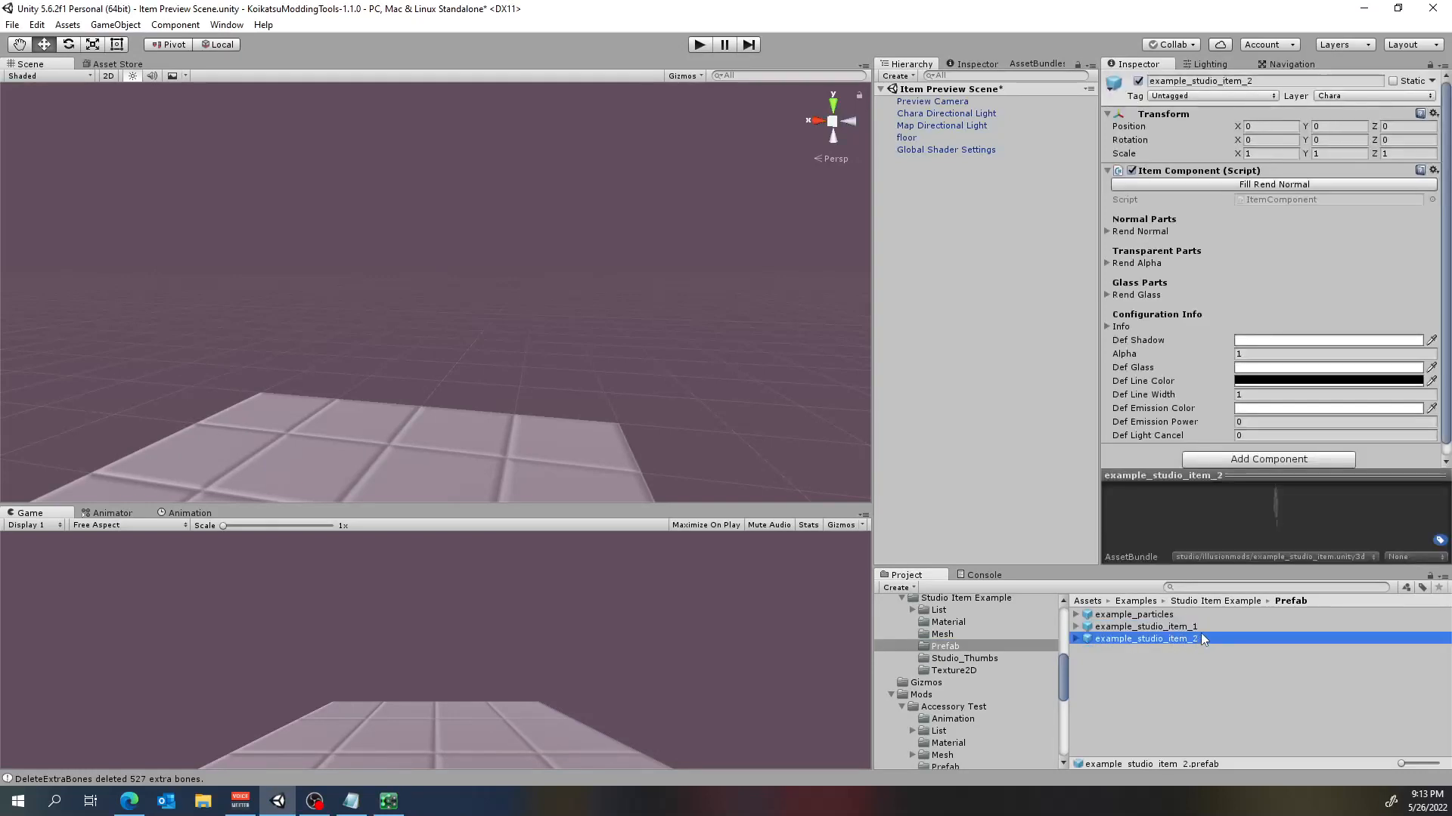
left_click(1181, 629)
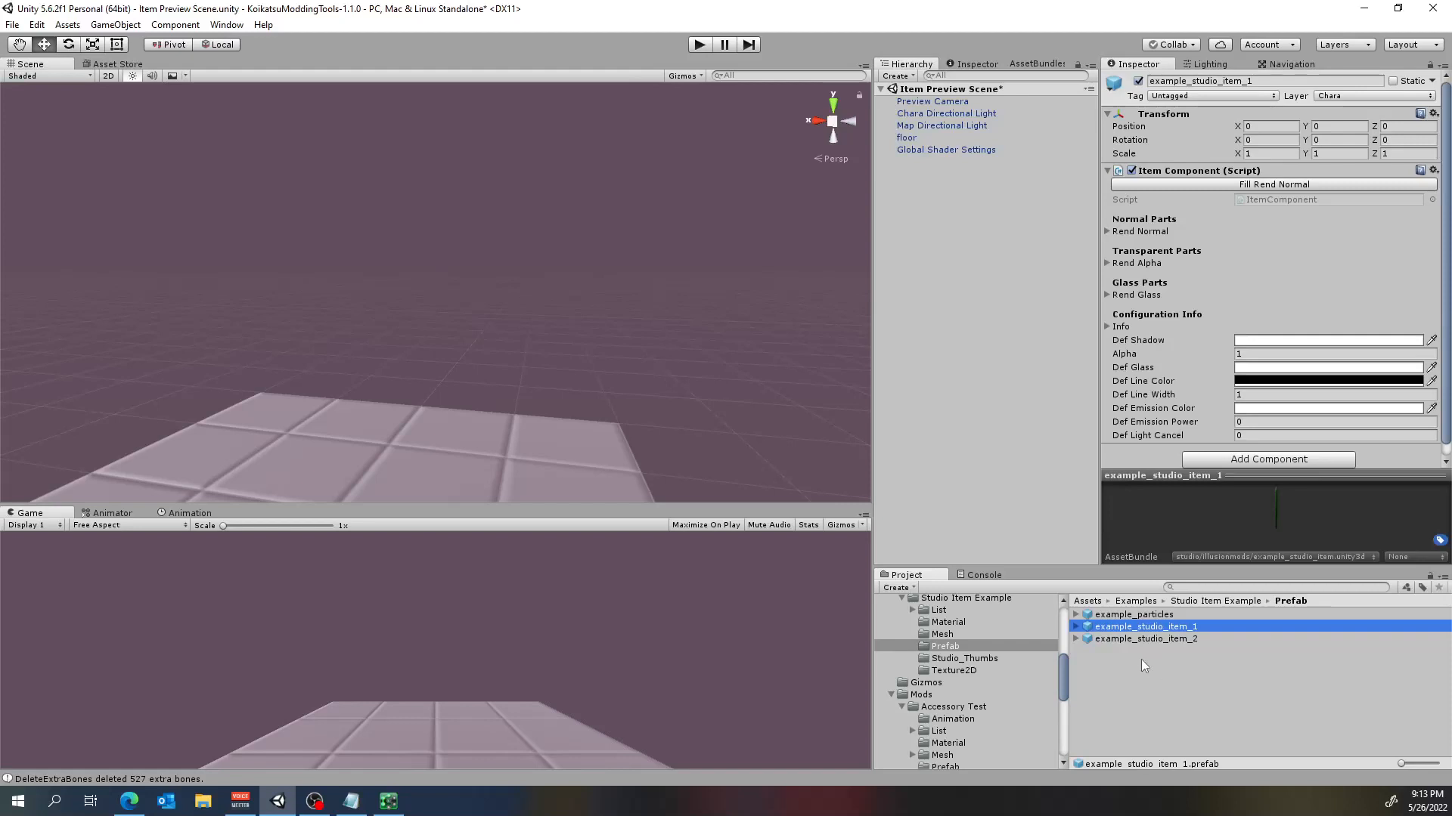
scroll(981, 697, "up", 3)
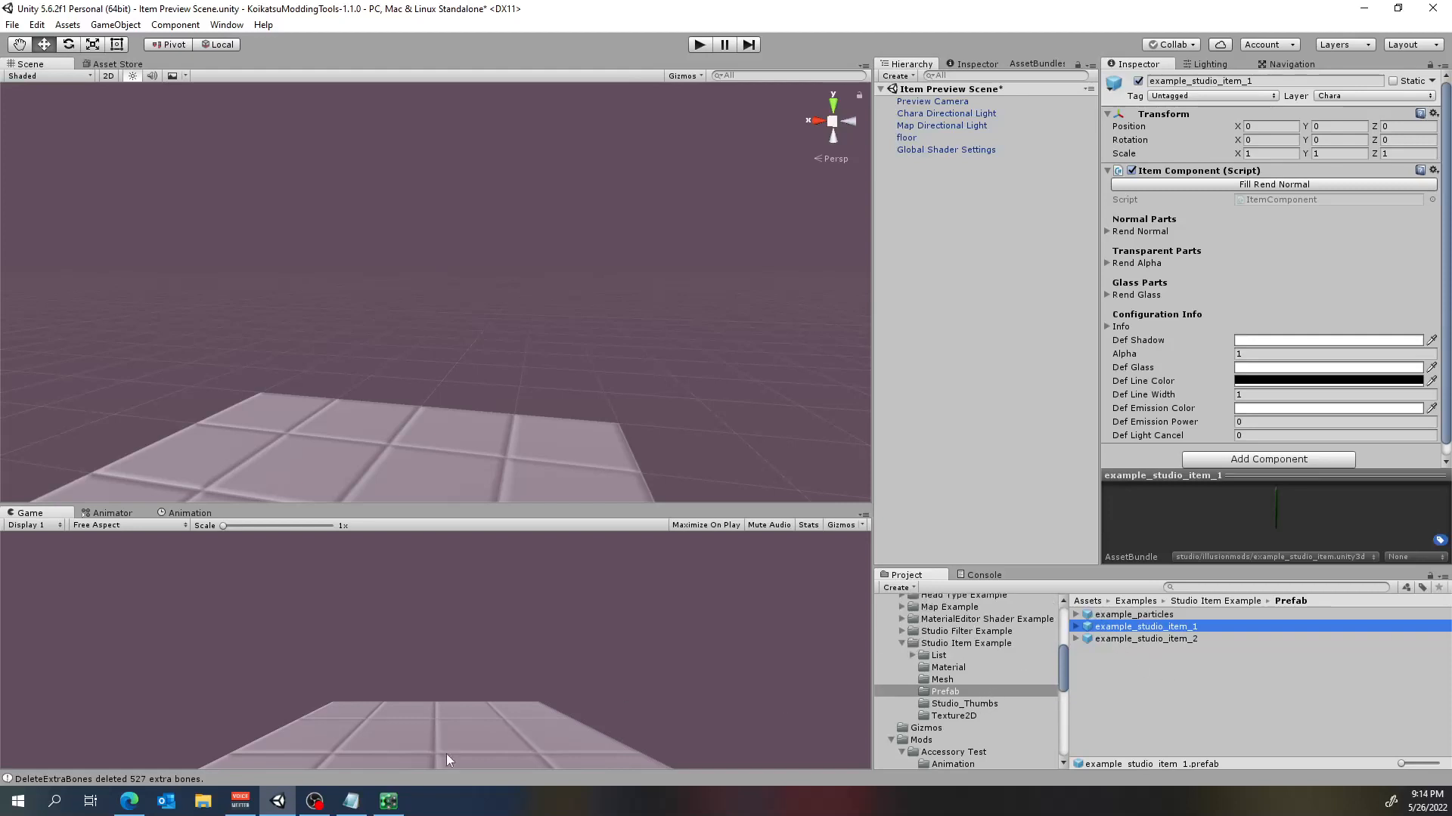
Check the example items' thumbnails in CharaStudio, and return to Unity to show the Studio_Thumbs folder of Studio Item Example
left_click(390, 802)
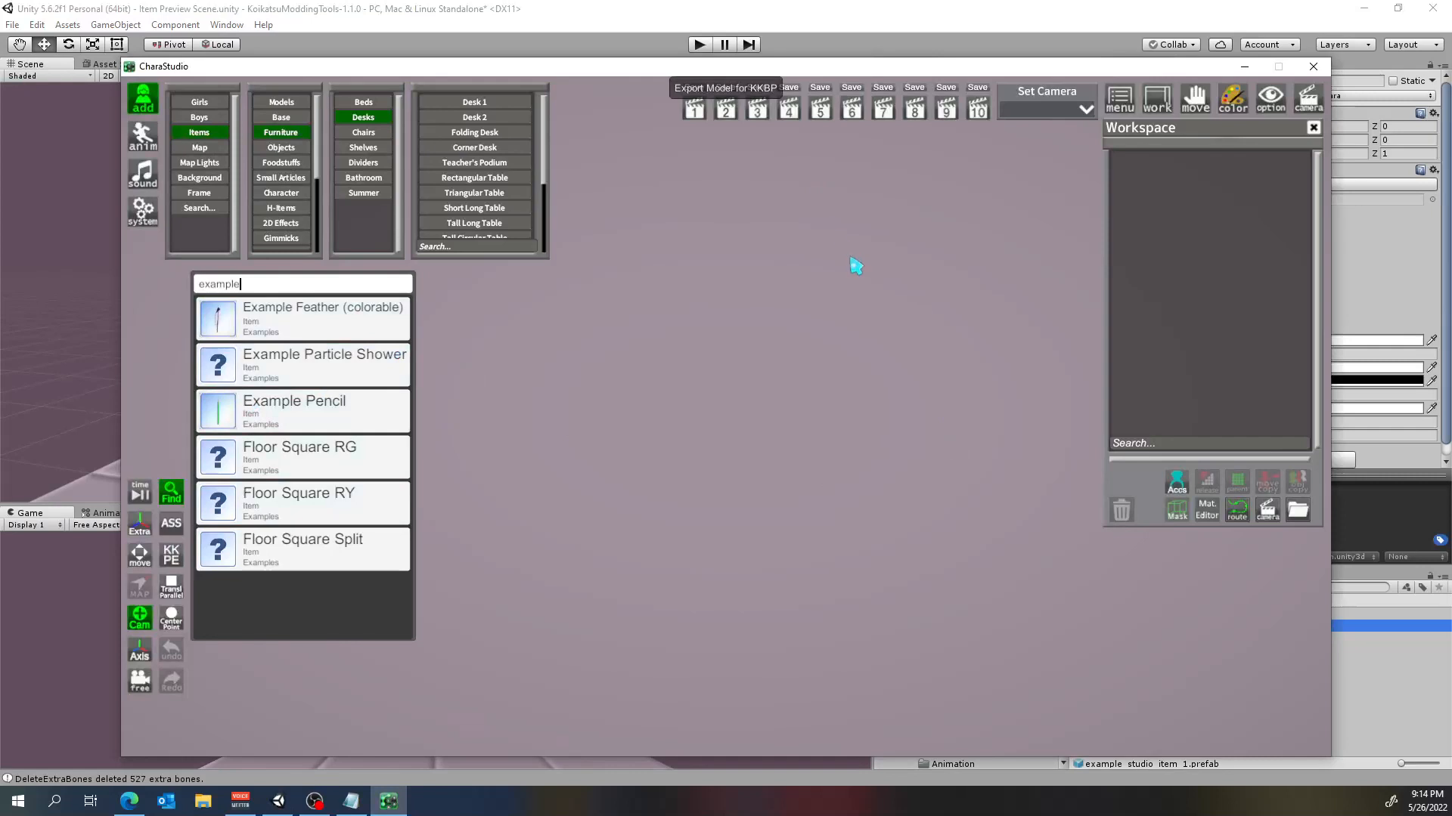
left_click(1013, 23)
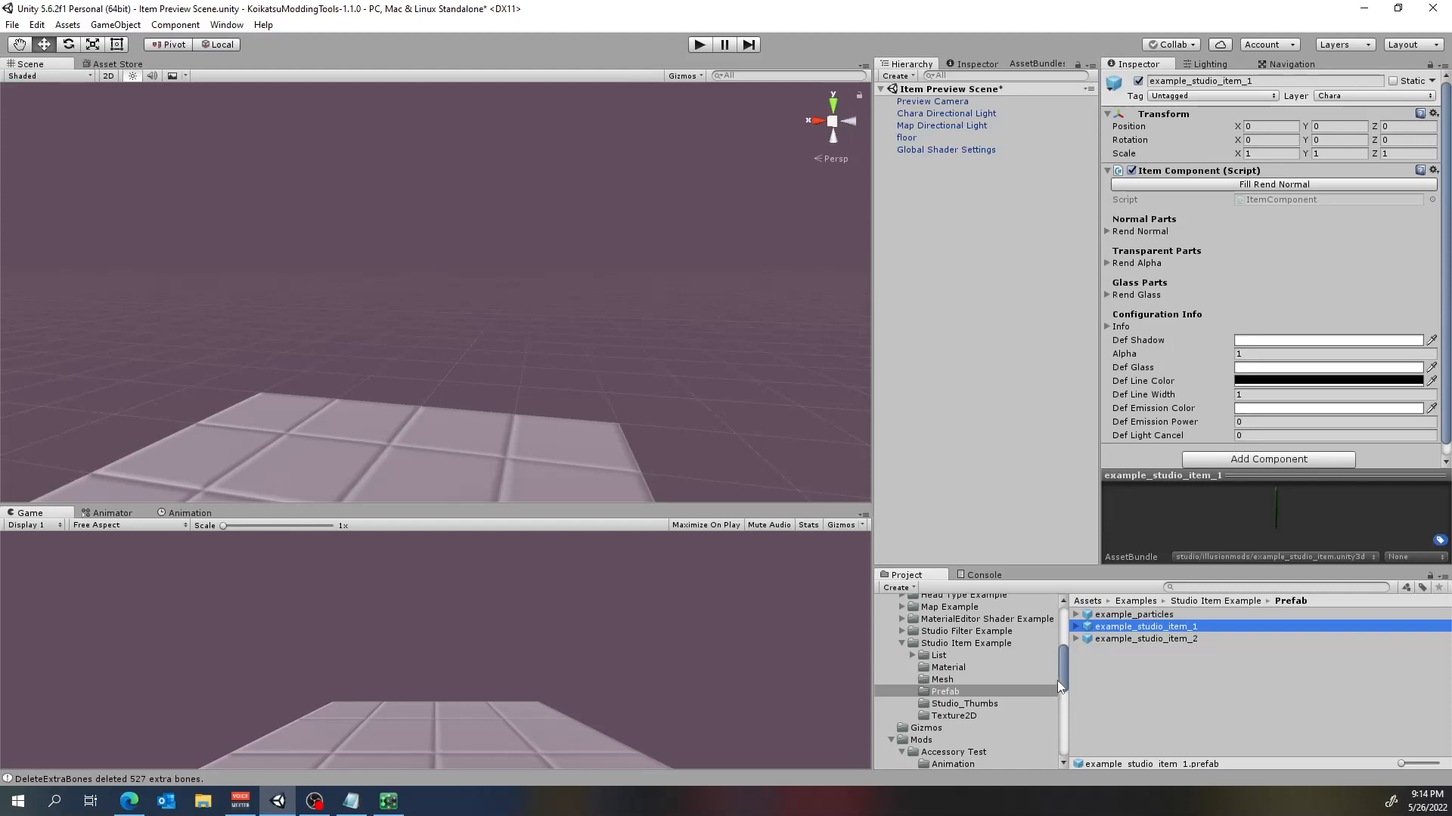
left_click(979, 704)
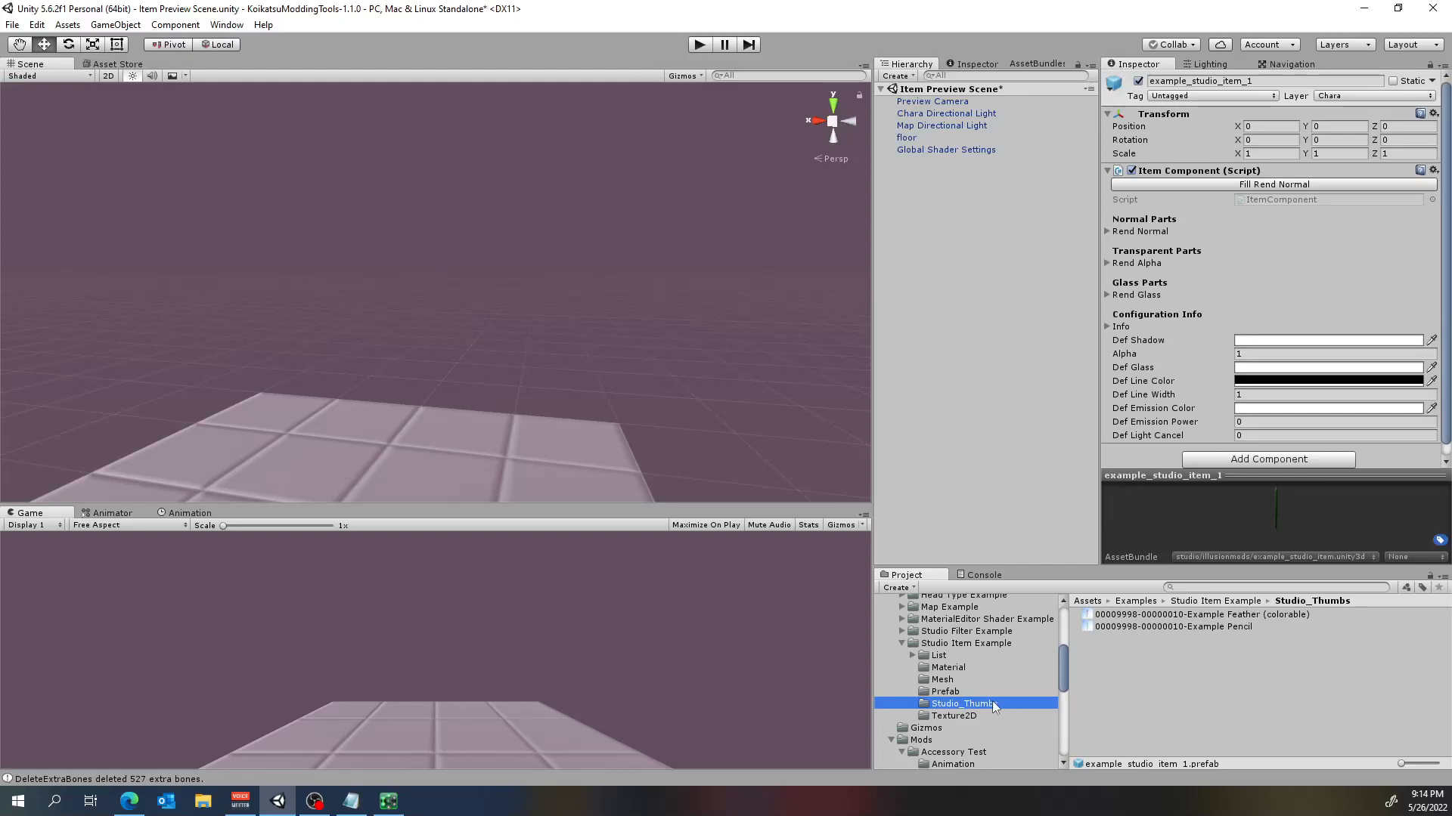
left_click(993, 642)
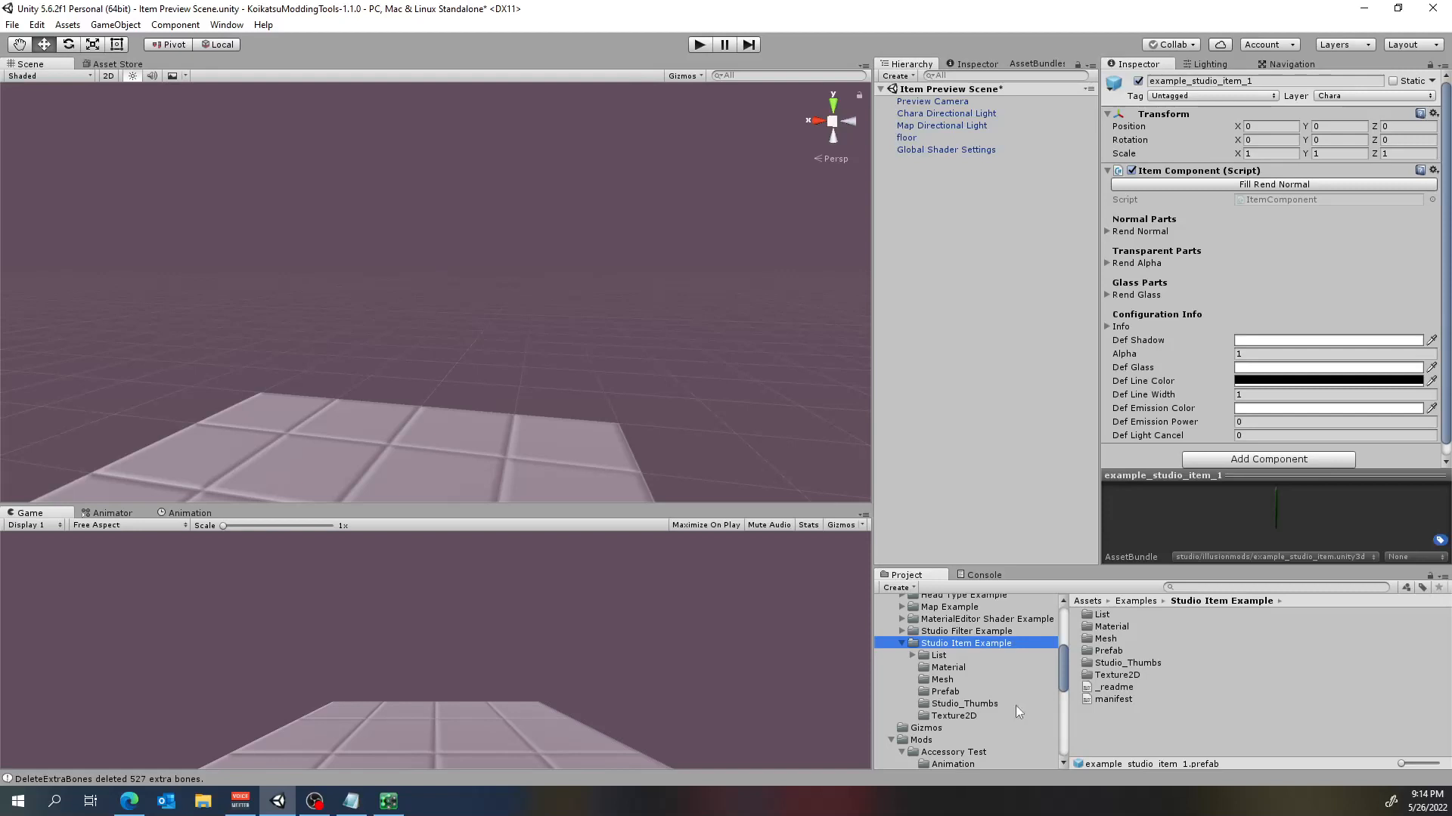
left_click(985, 703)
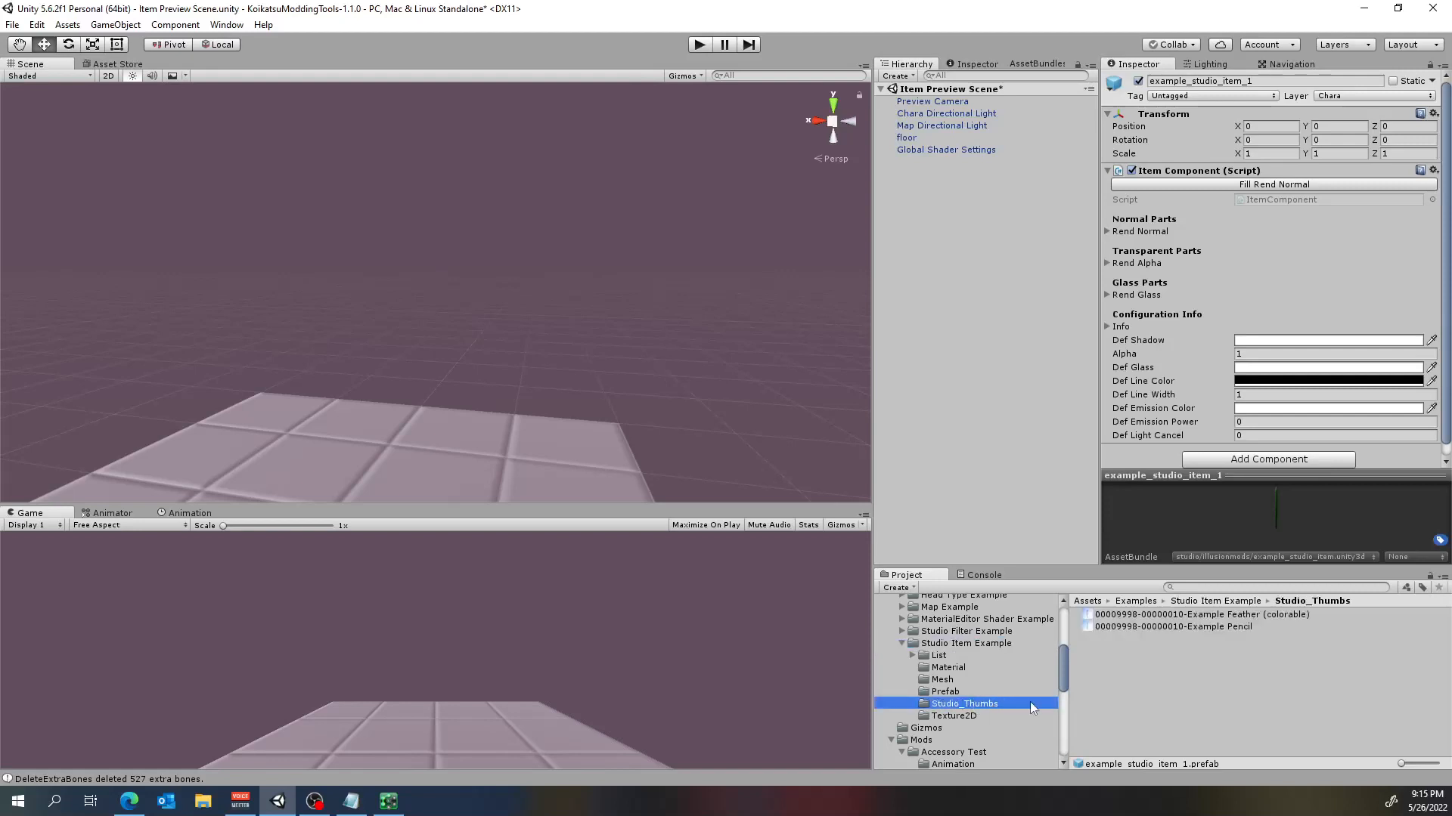
Inspect the Example Feather (colorable) and Example Pencil thumbnail images alternately, comparing their file names and previews, and clear the selection
left_click(1173, 615)
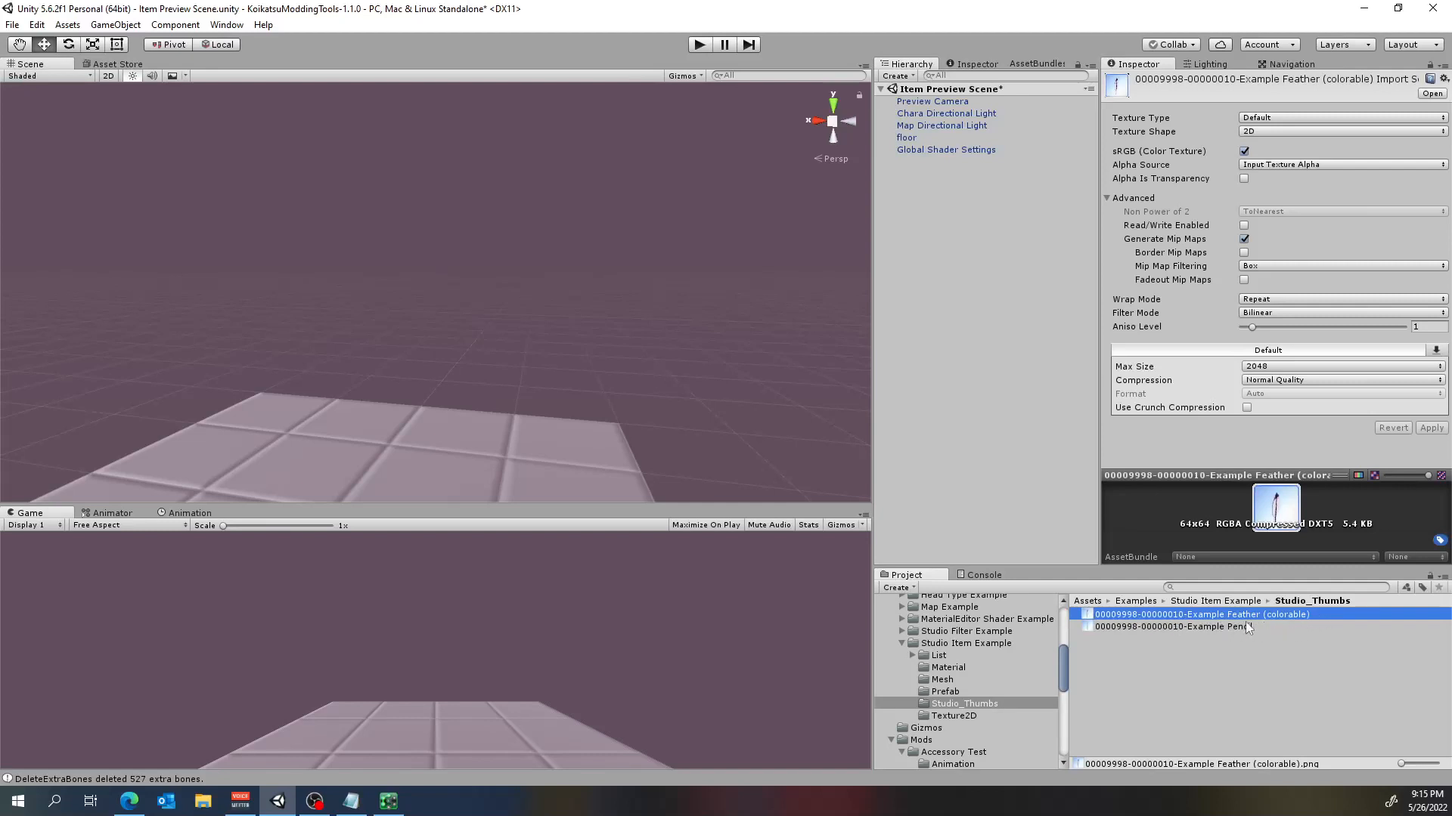
left_click(1150, 627)
left_click(1174, 616)
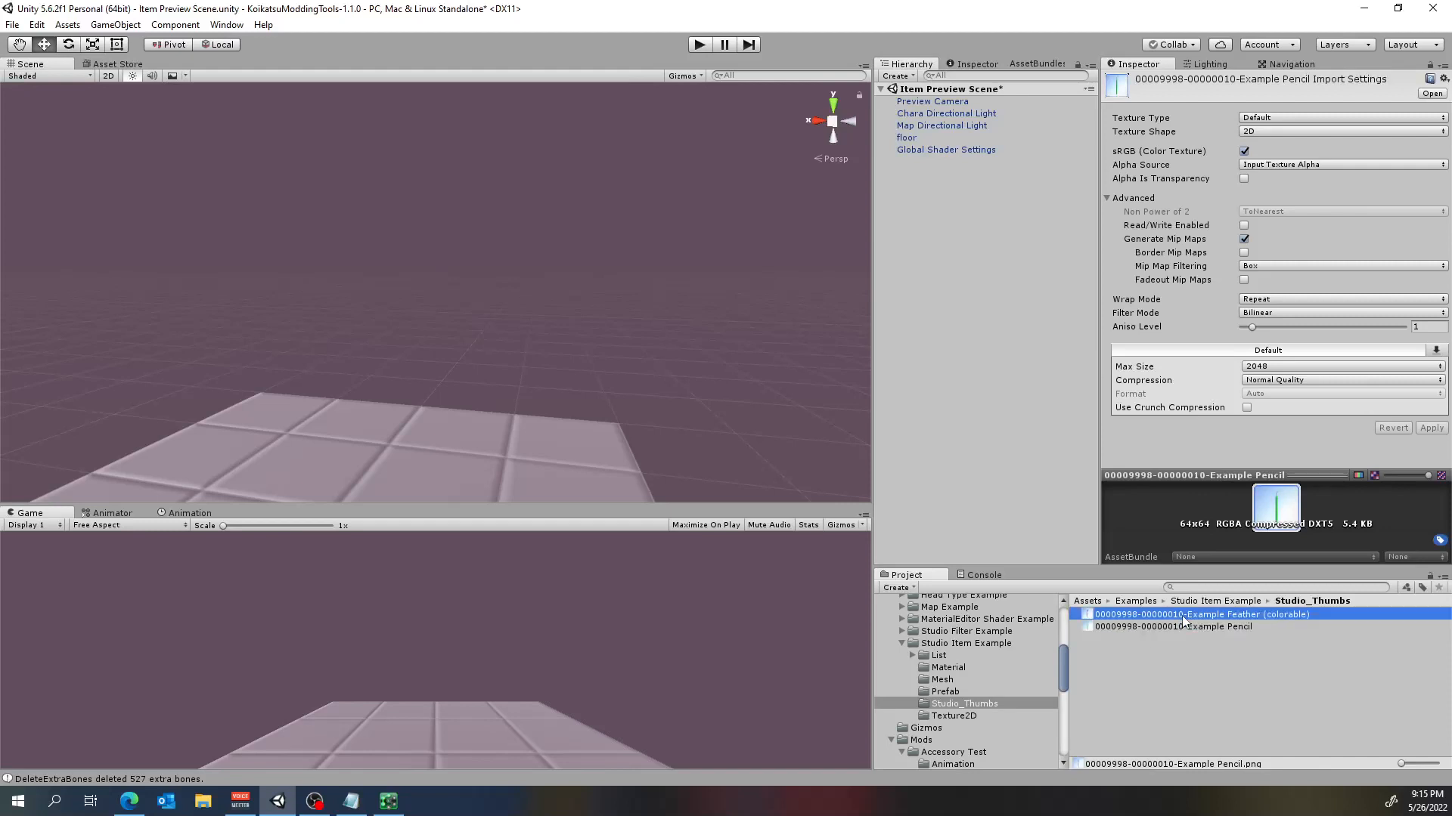
left_click(1165, 627)
left_click(1185, 615)
left_click(1179, 626)
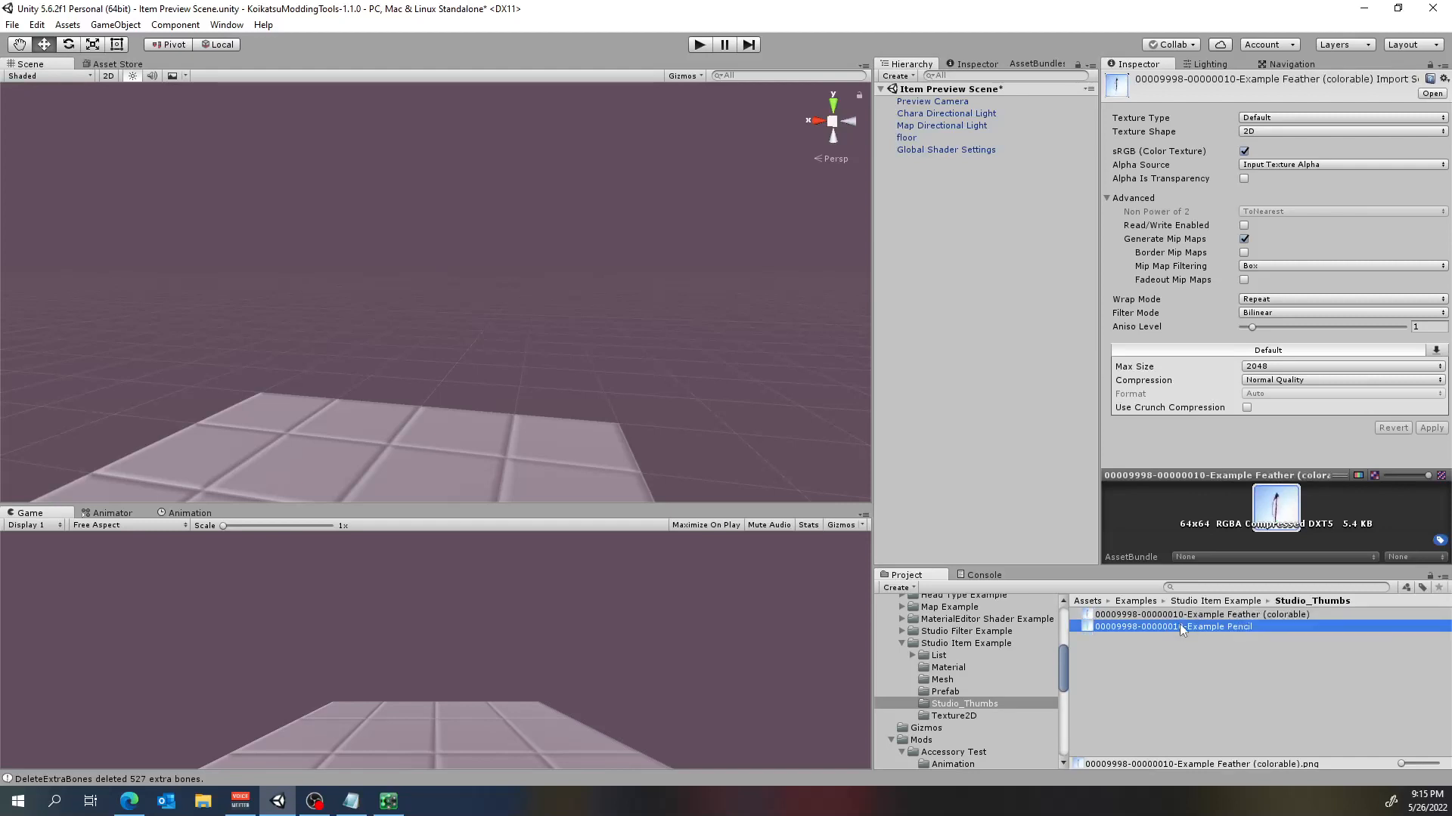
left_click(1195, 614)
left_click(1175, 626)
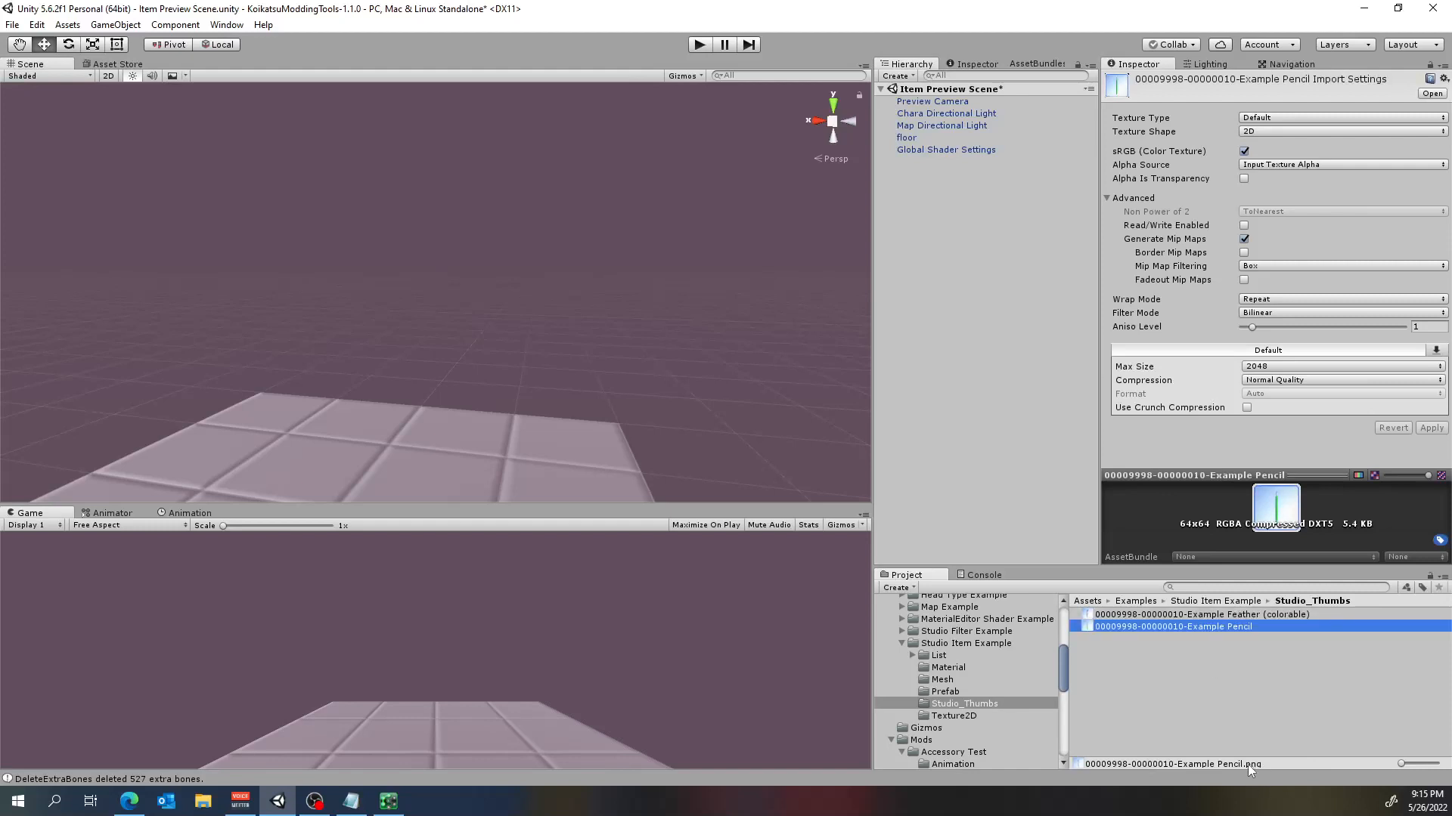
left_click(1208, 633)
left_click(1205, 615)
left_click(1200, 625)
left_click(1136, 616)
left_click(1159, 639)
left_click(1162, 625)
left_click(1165, 616)
left_click(1169, 639)
left_click(1174, 618)
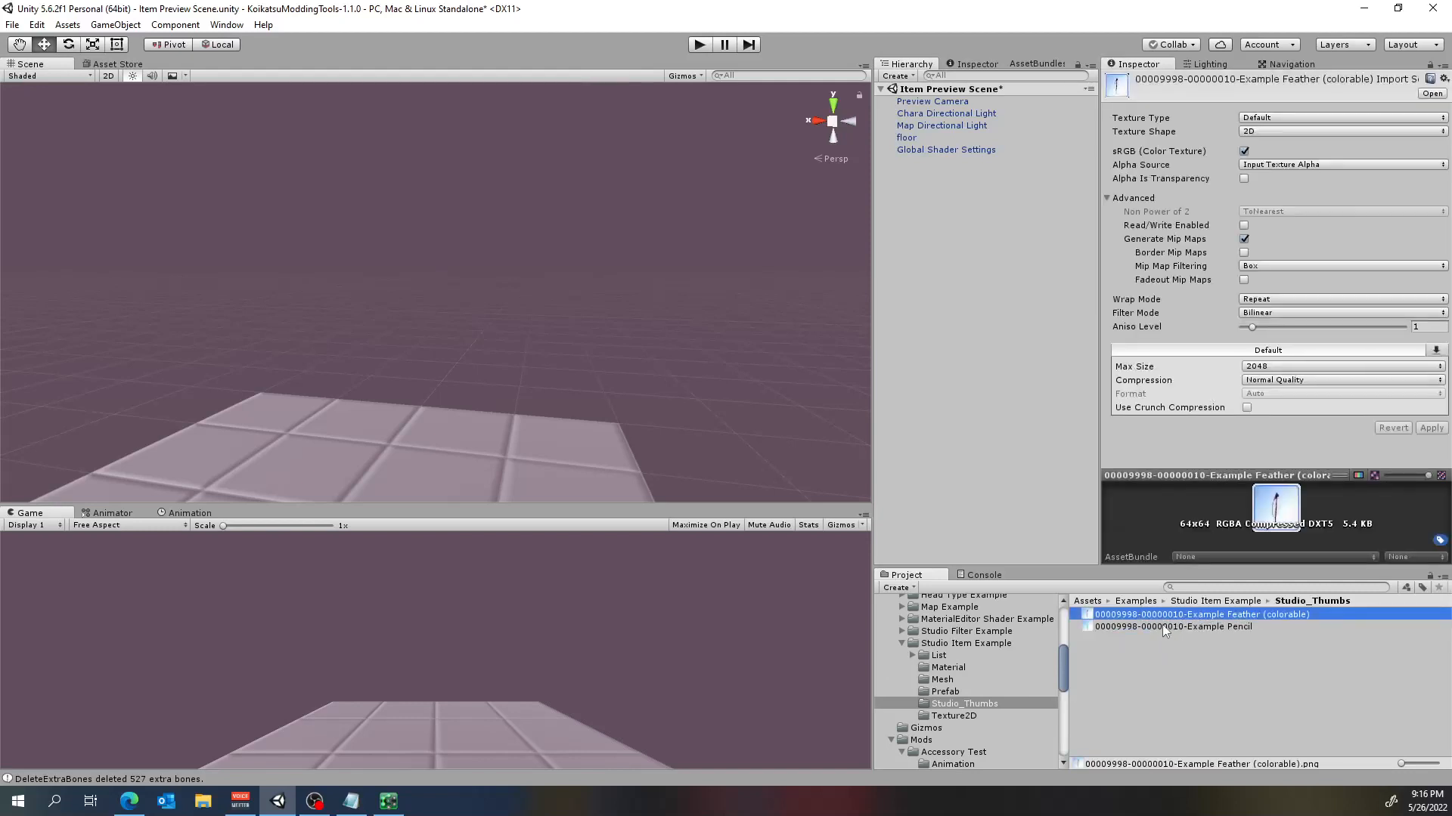
left_click(1172, 627)
left_click(1177, 616)
left_click(1182, 649)
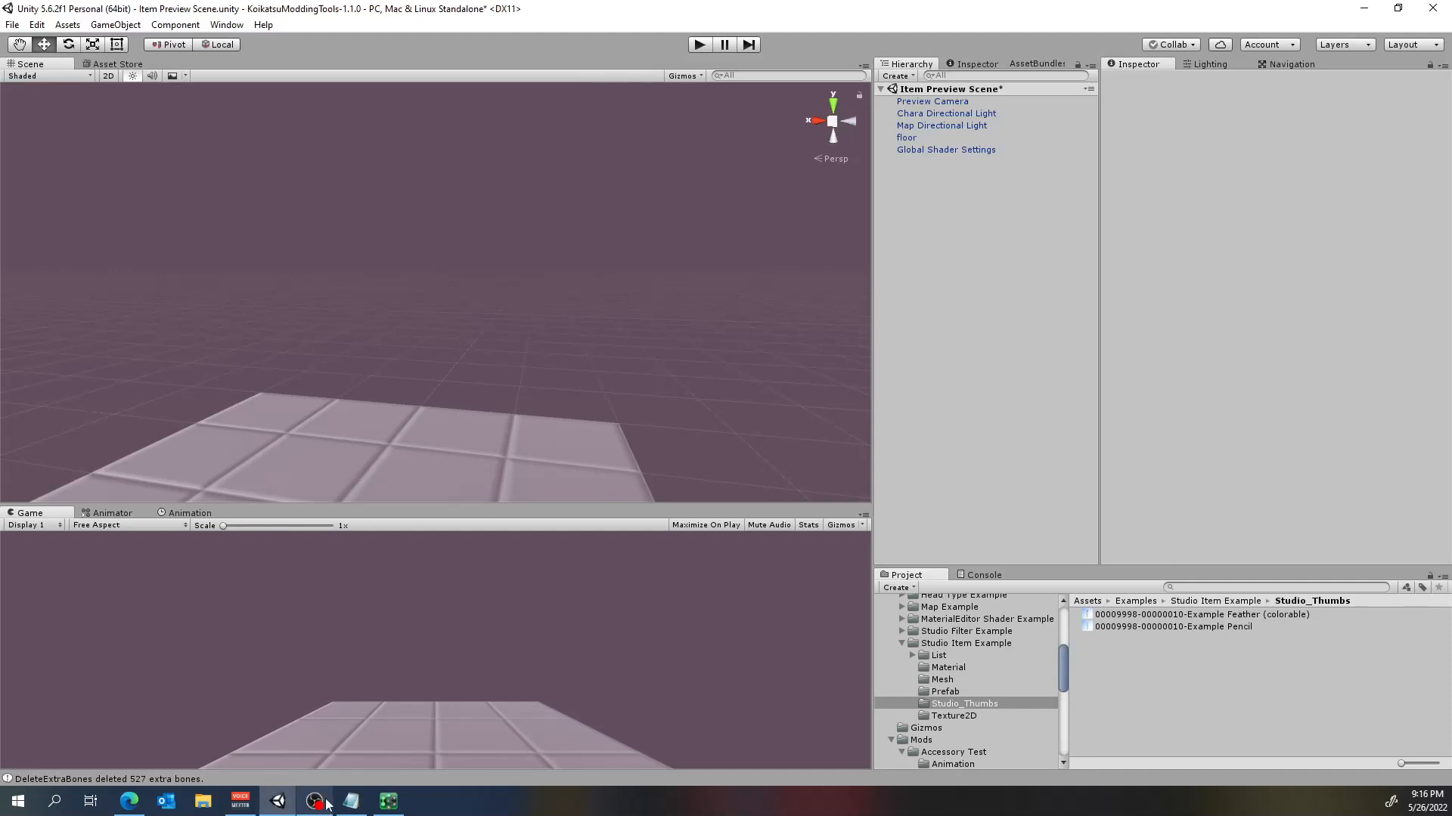
Switch to the KKMT 1.1.0 changes notes in Notepad, highlight "preview scene" and return to Unity
mouse_move(326, 802)
left_click(351, 801)
left_click(73, 129)
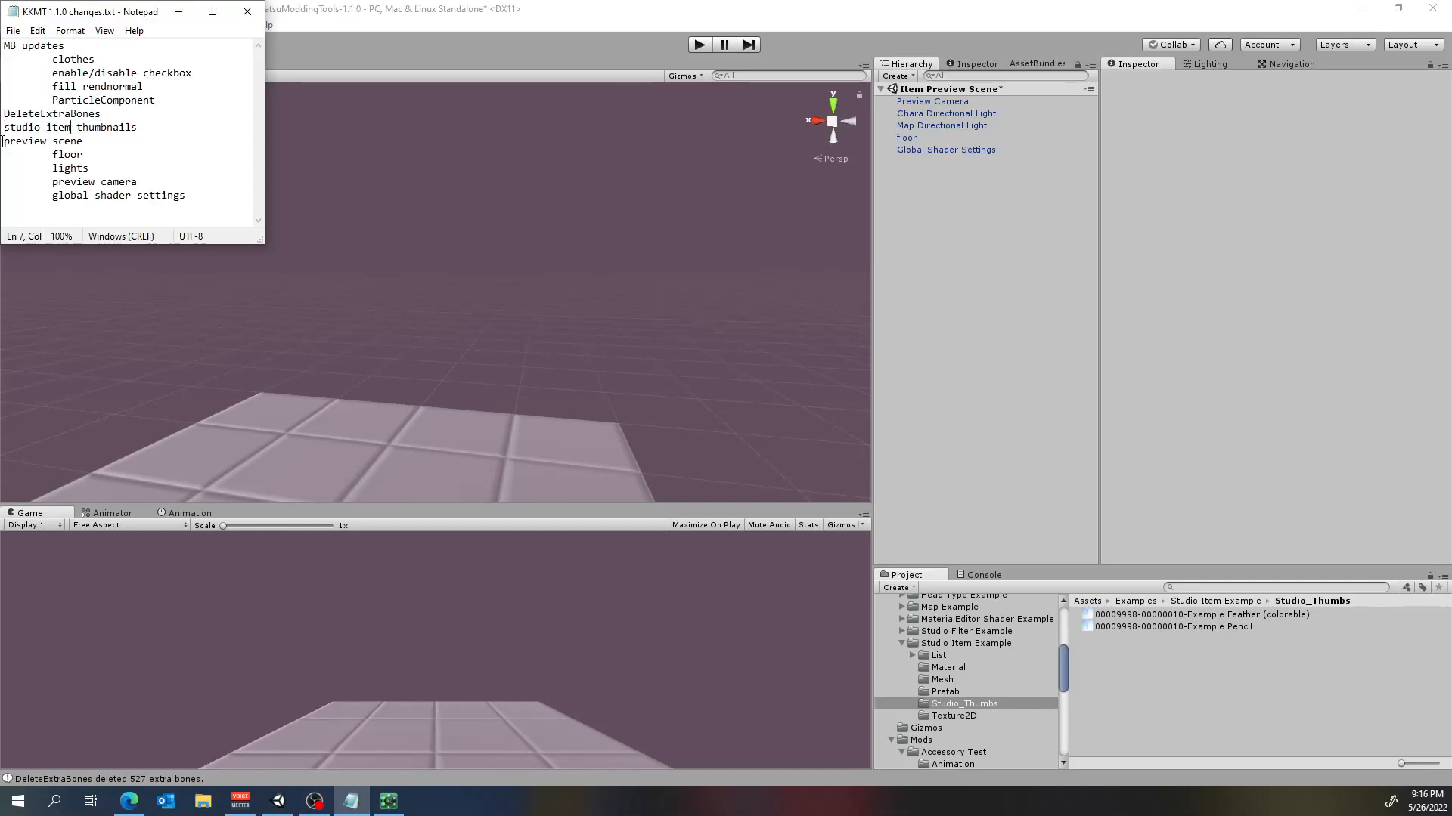
left_click_drag(3, 142, 92, 146)
left_click(1122, 477)
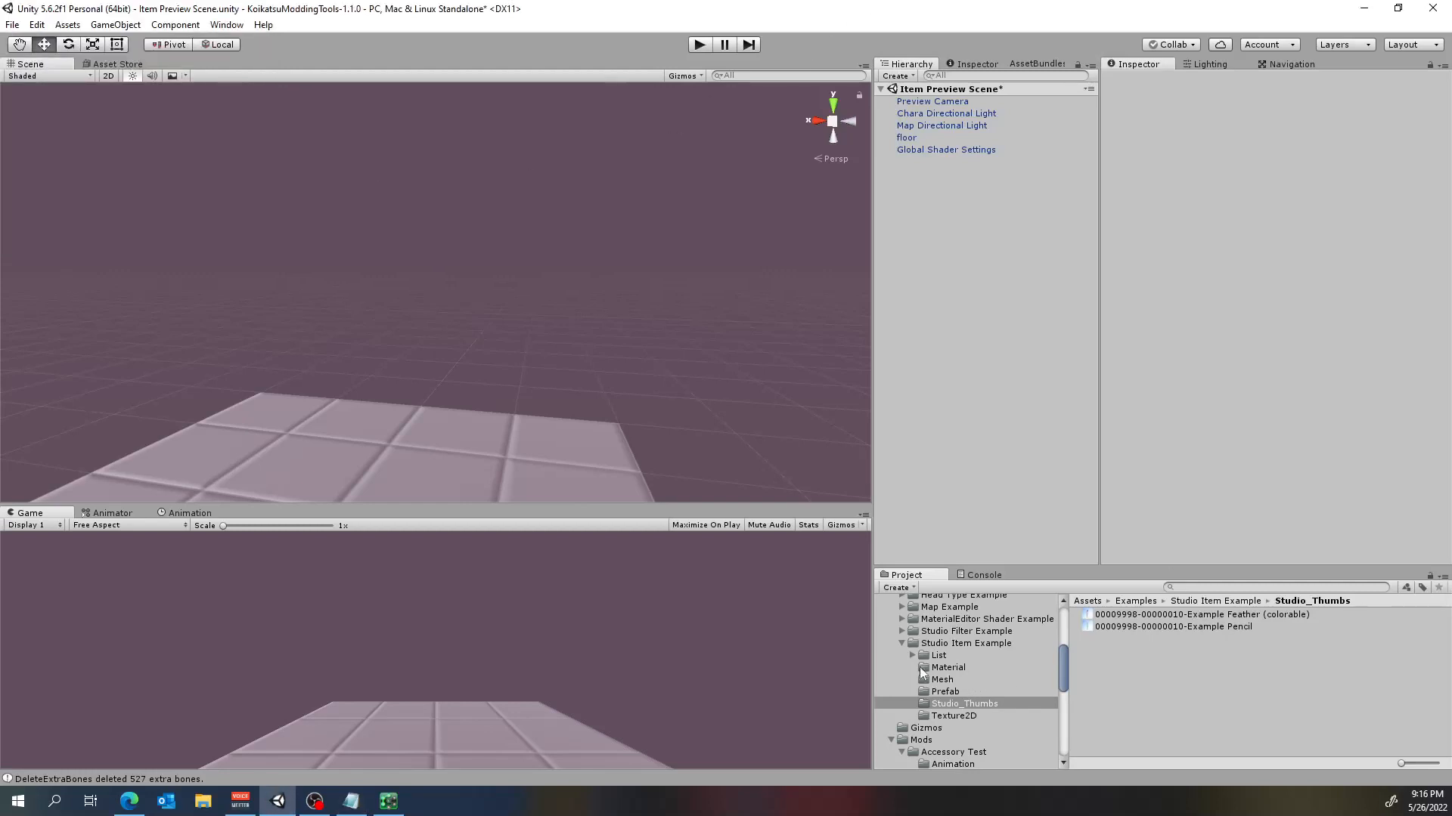
Collapse the Examples folder in the project assets, and reload Item Preview Scene from the Preview folder
left_click(960, 703)
scroll(899, 699, "up", 10)
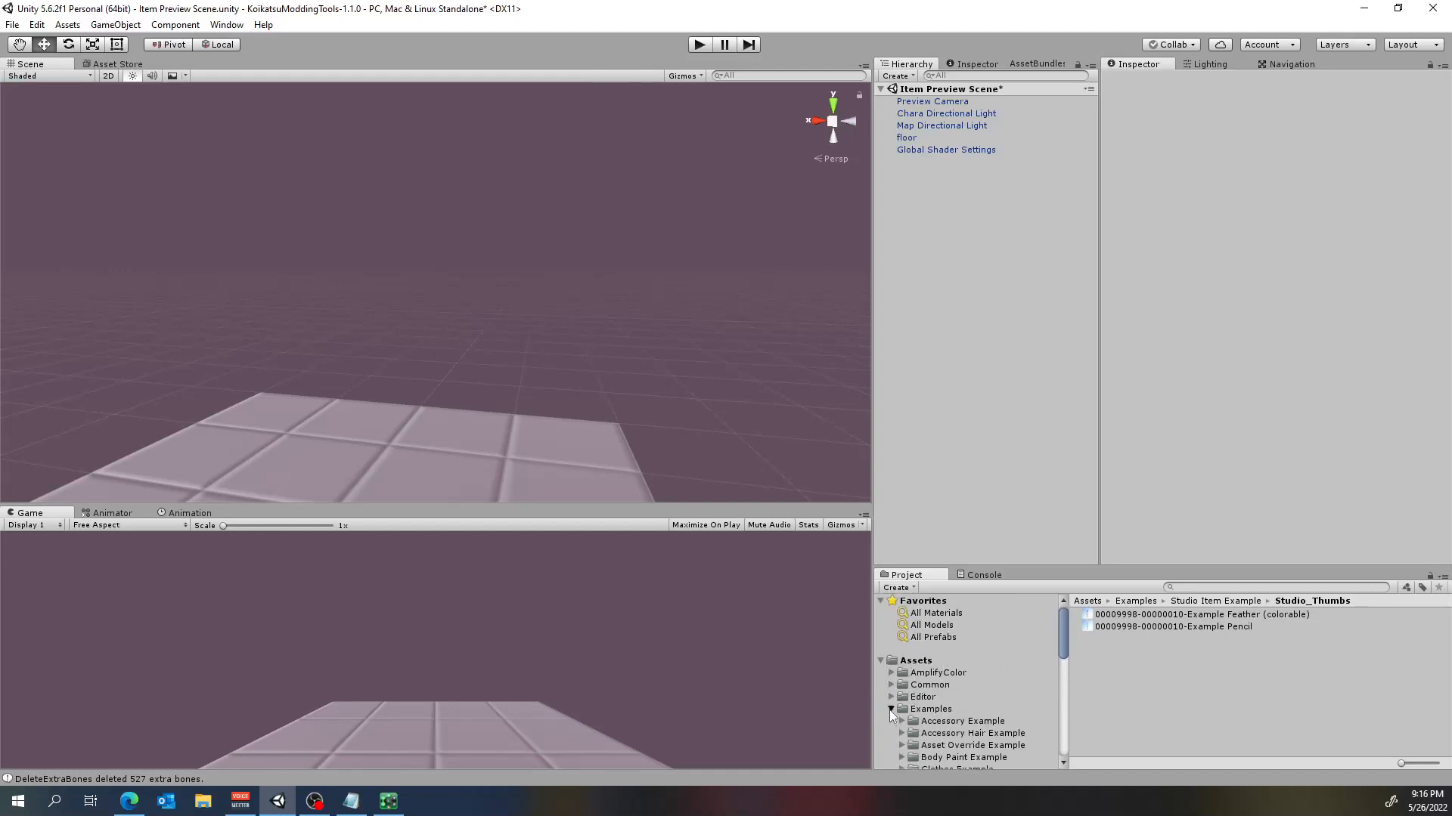
scroll(960, 681, "down", 10)
scroll(974, 678, "up", 3)
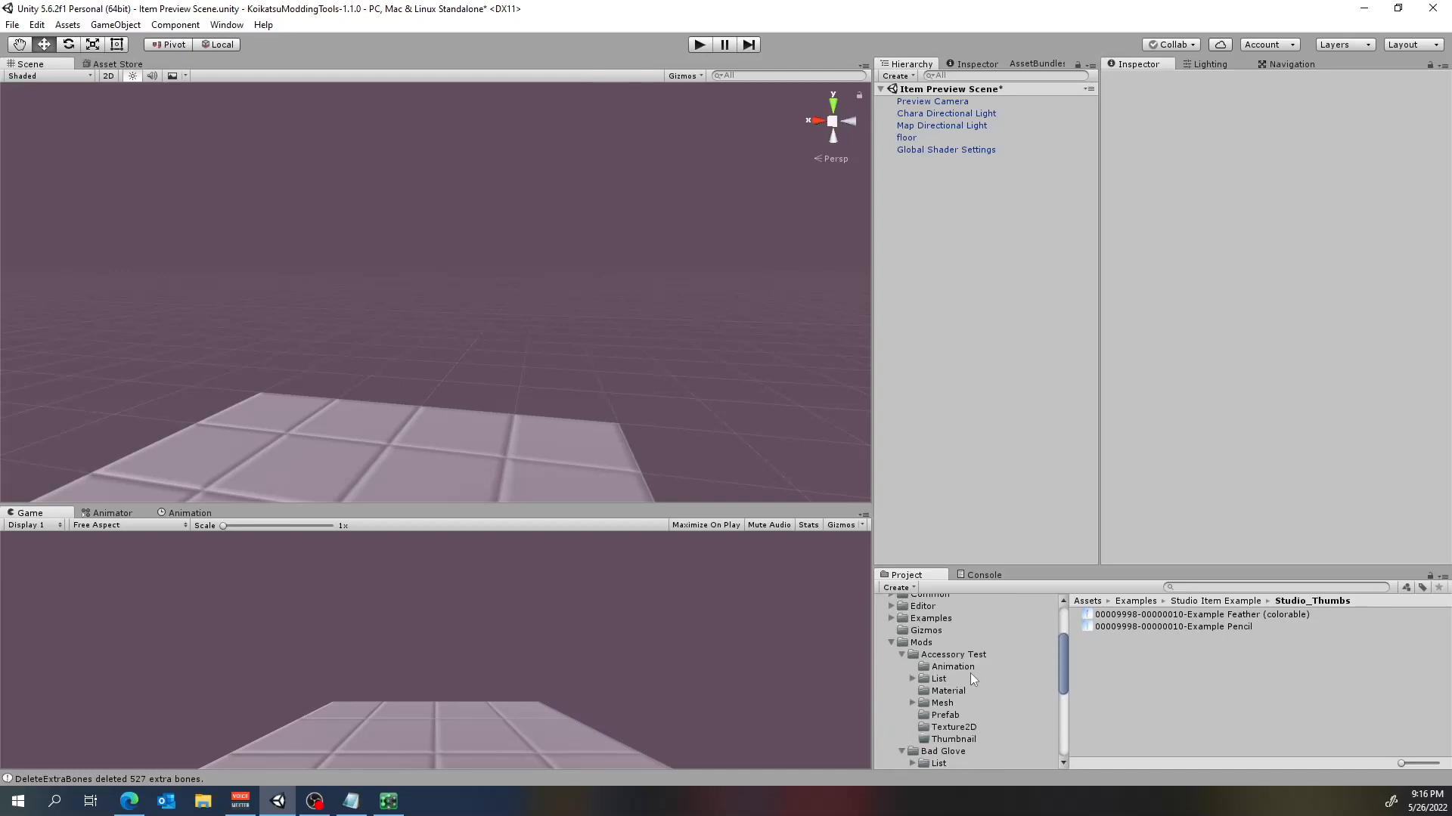
scroll(967, 669, "down", 8)
scroll(954, 678, "down", 5)
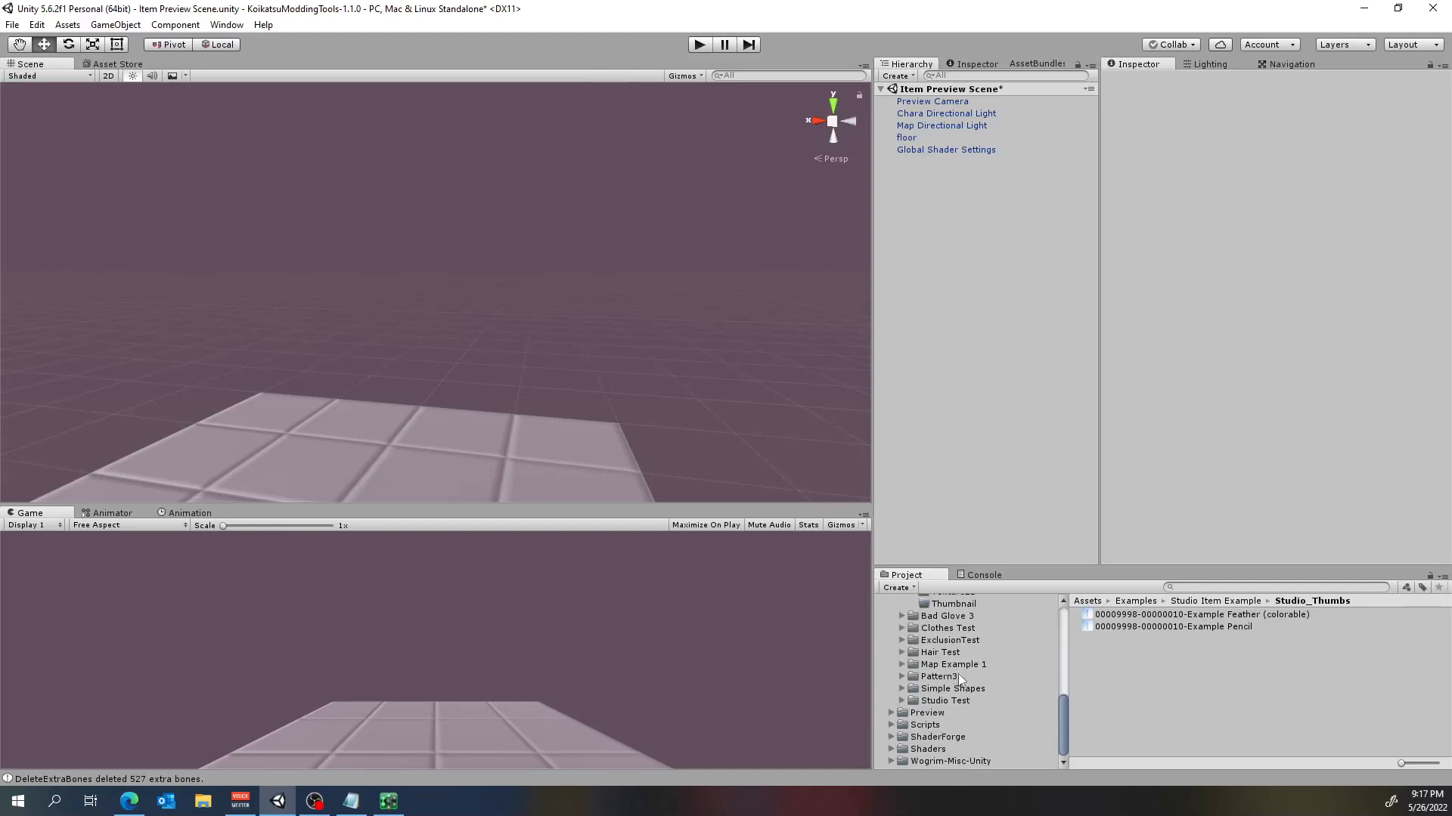
left_click(921, 713)
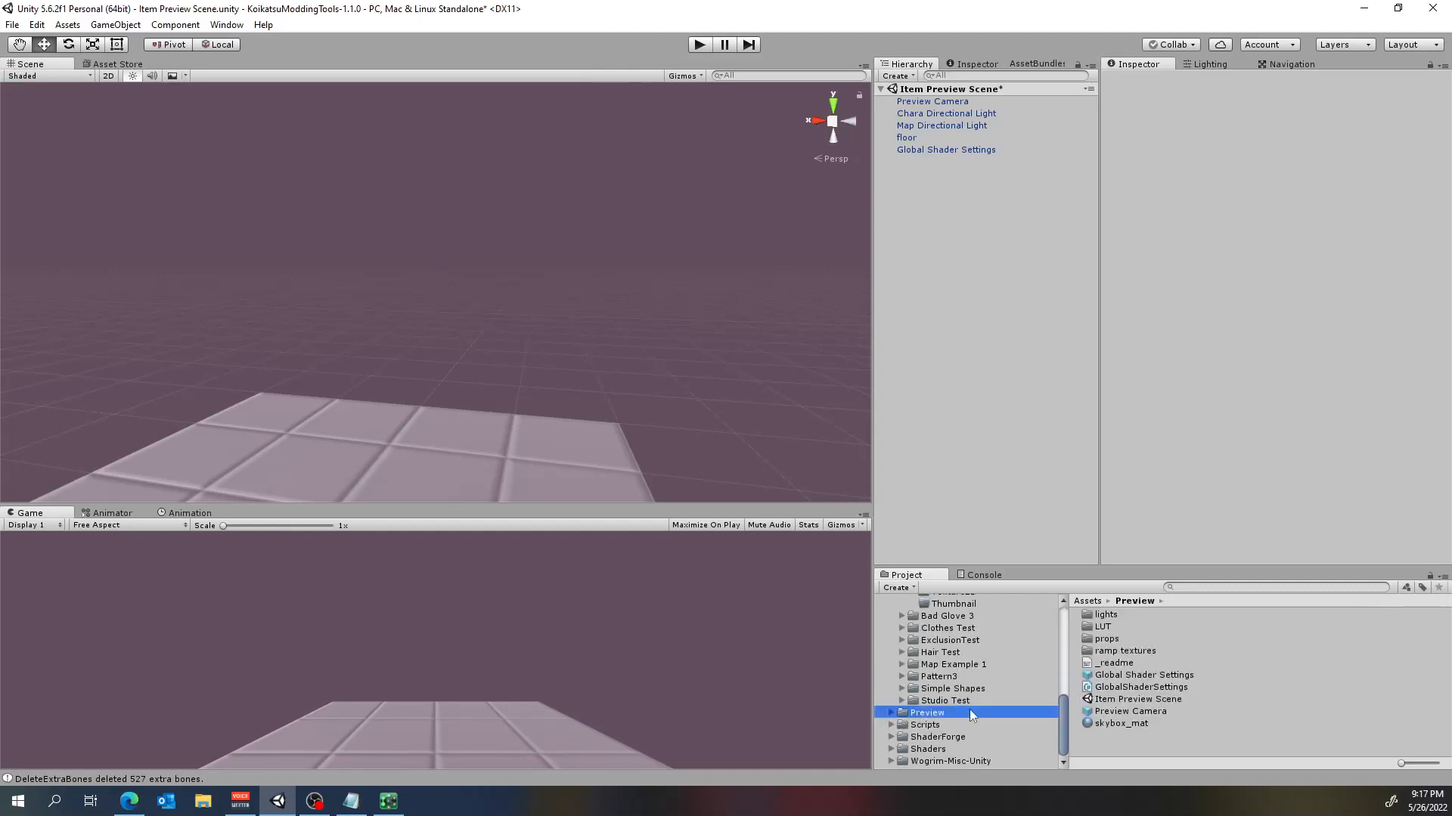
double_click(1081, 698)
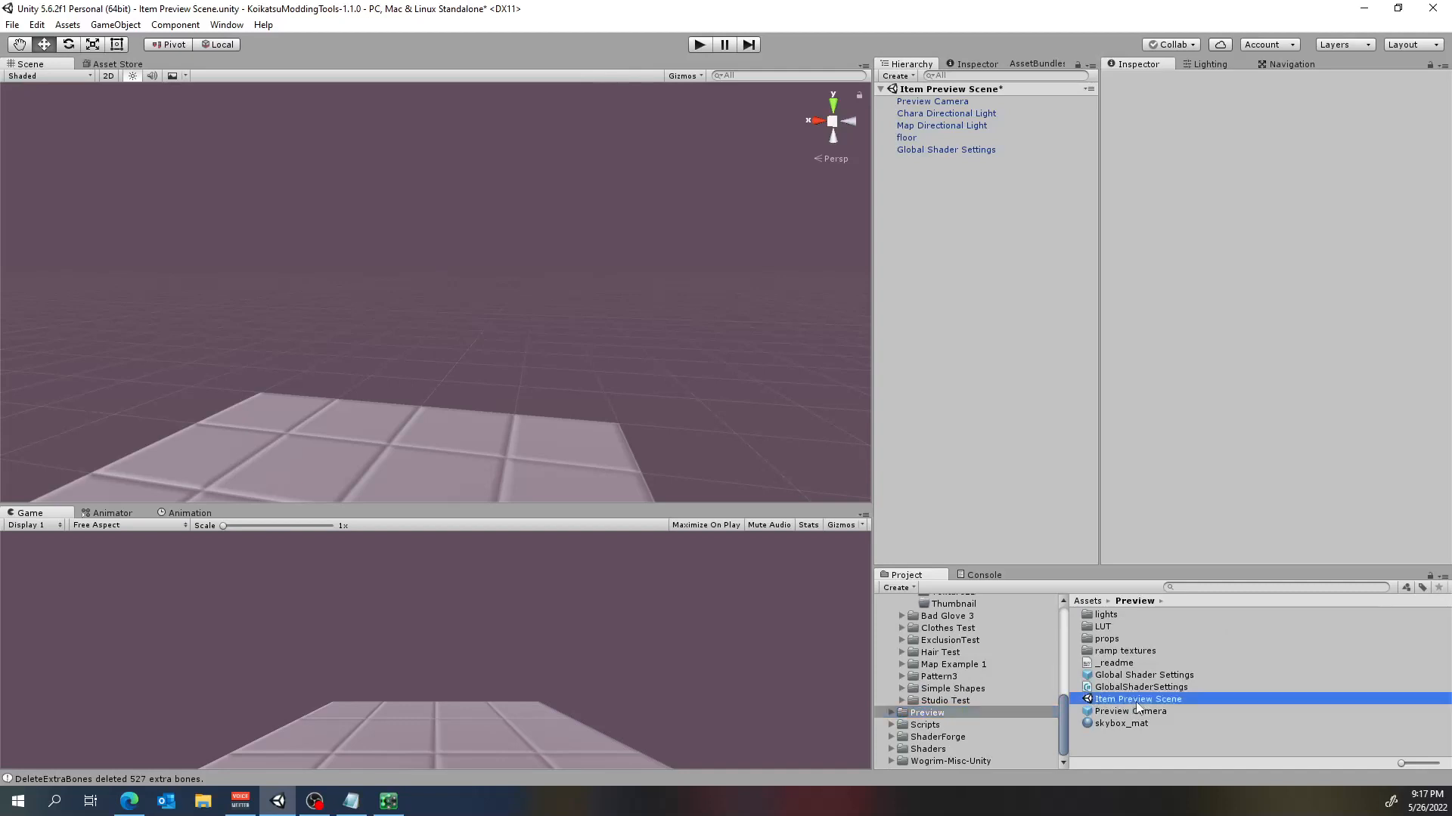
left_click(781, 432)
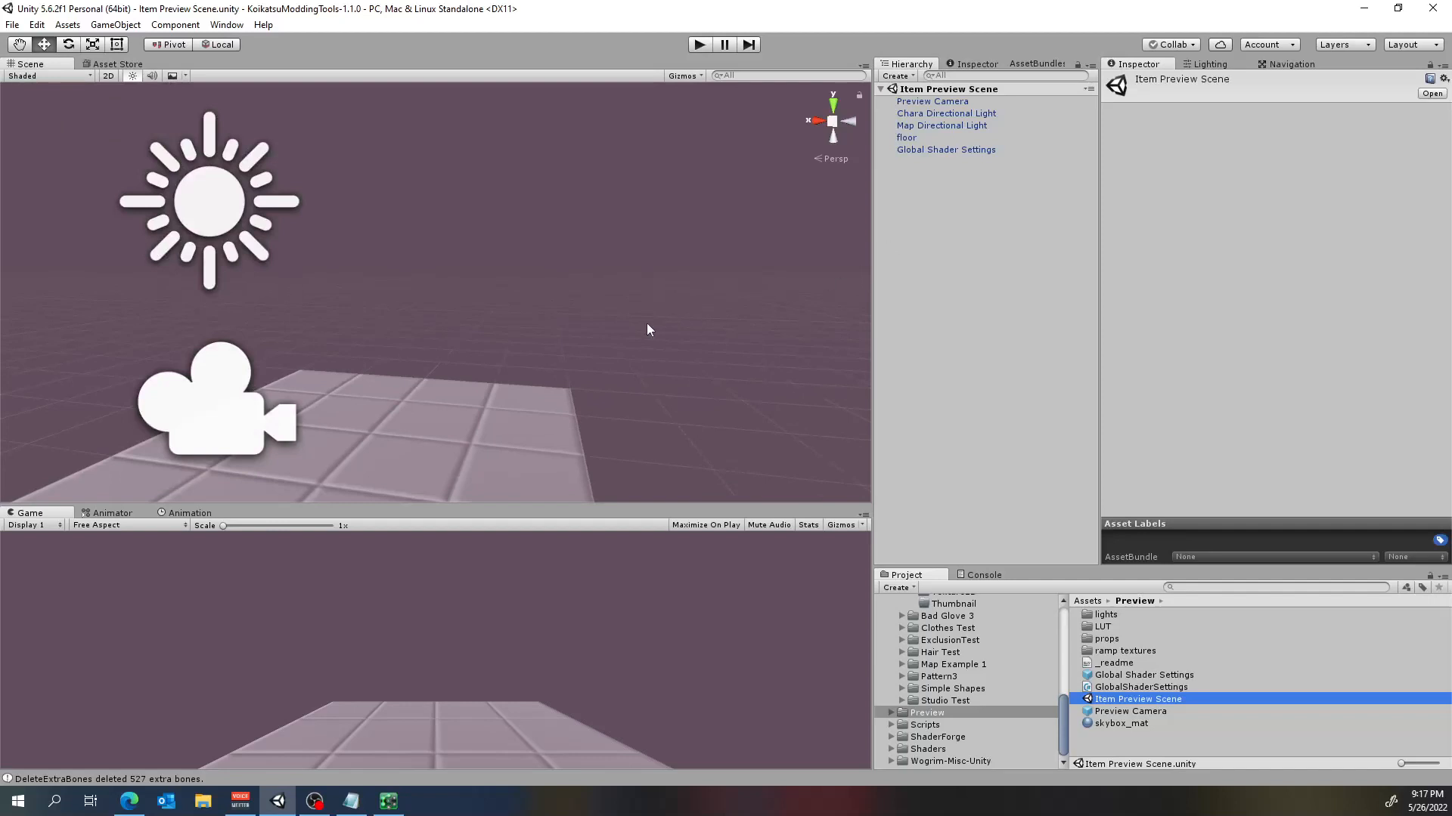
Highlight "floor" in the Notepad change list, and exit CharaStudio to return to Unity
left_click(387, 801)
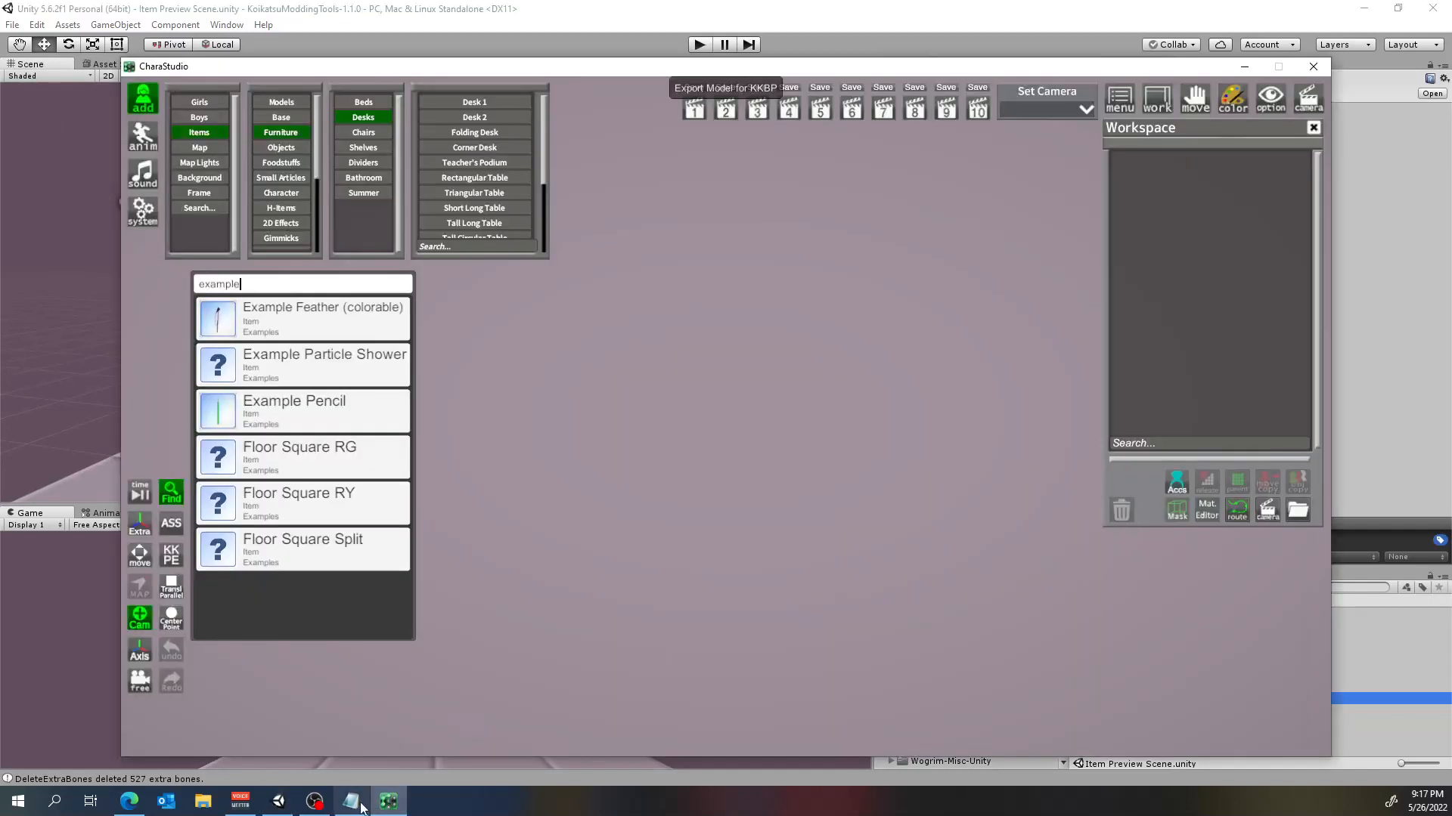
left_click(355, 805)
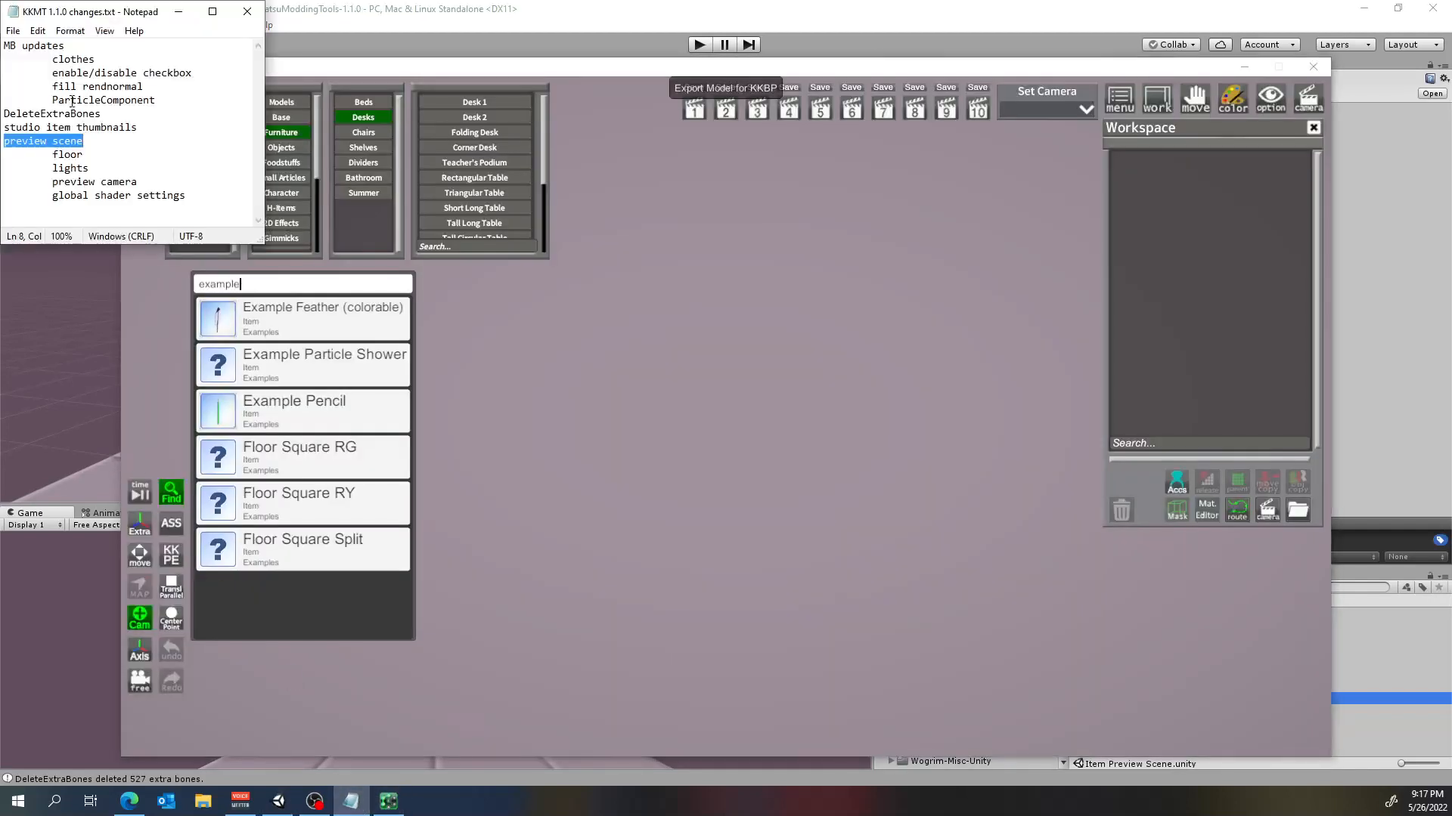
left_click_drag(83, 155, 50, 157)
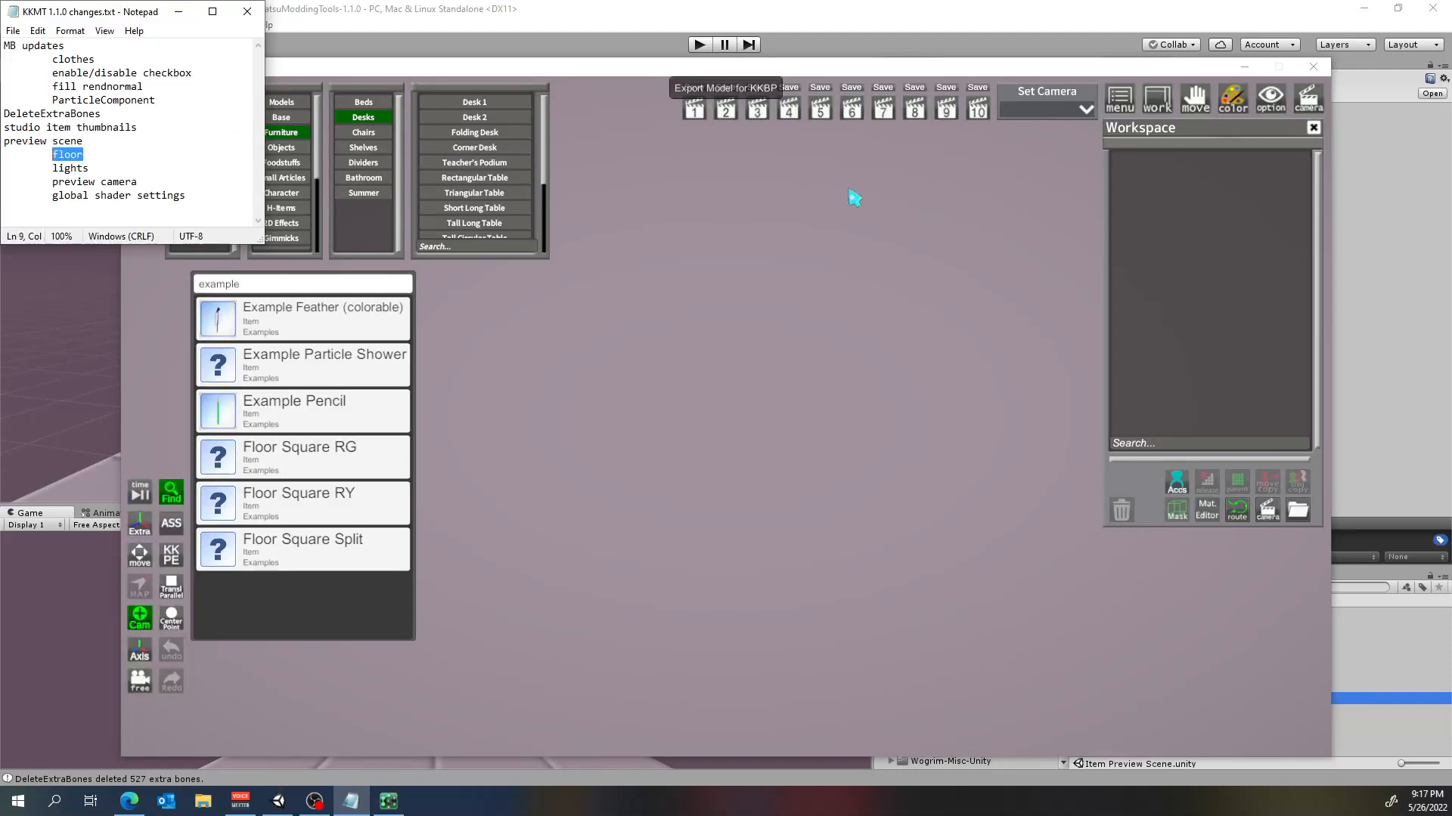
left_click(1313, 67)
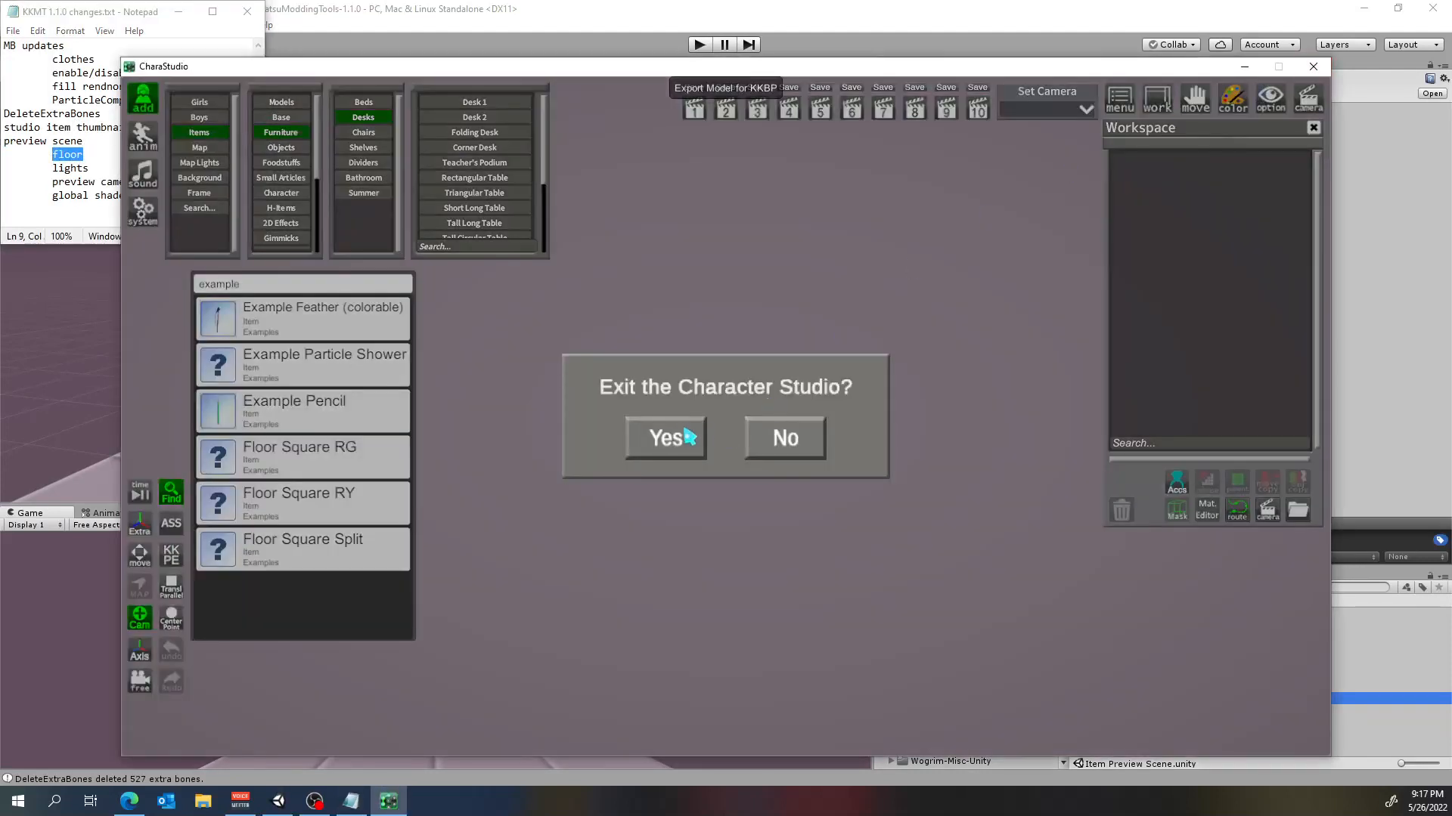
left_click(691, 11)
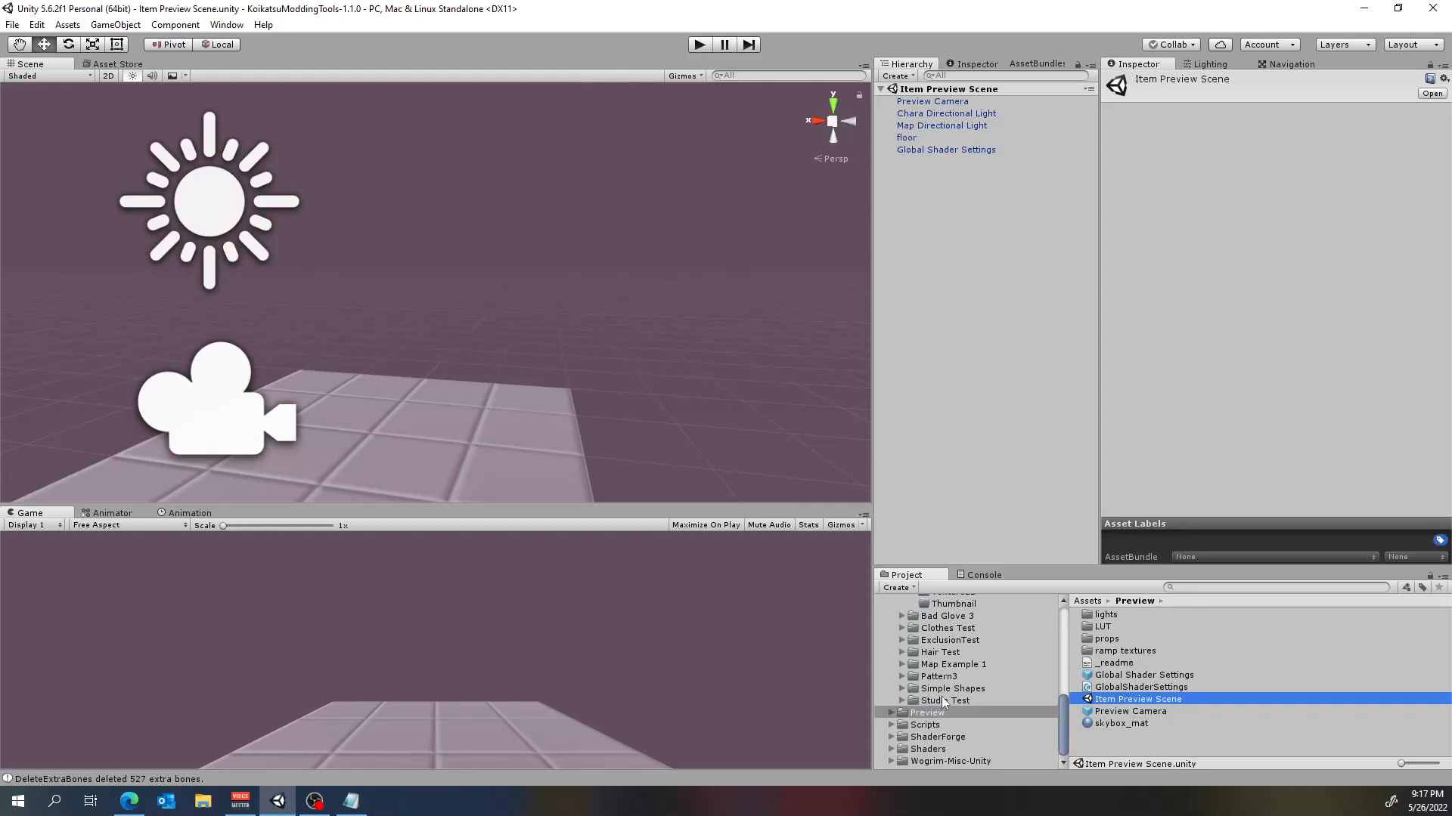
Collapse the Accessory Test and Bad Glove folders under Mods in the project assets
scroll(940, 691, "up", 3)
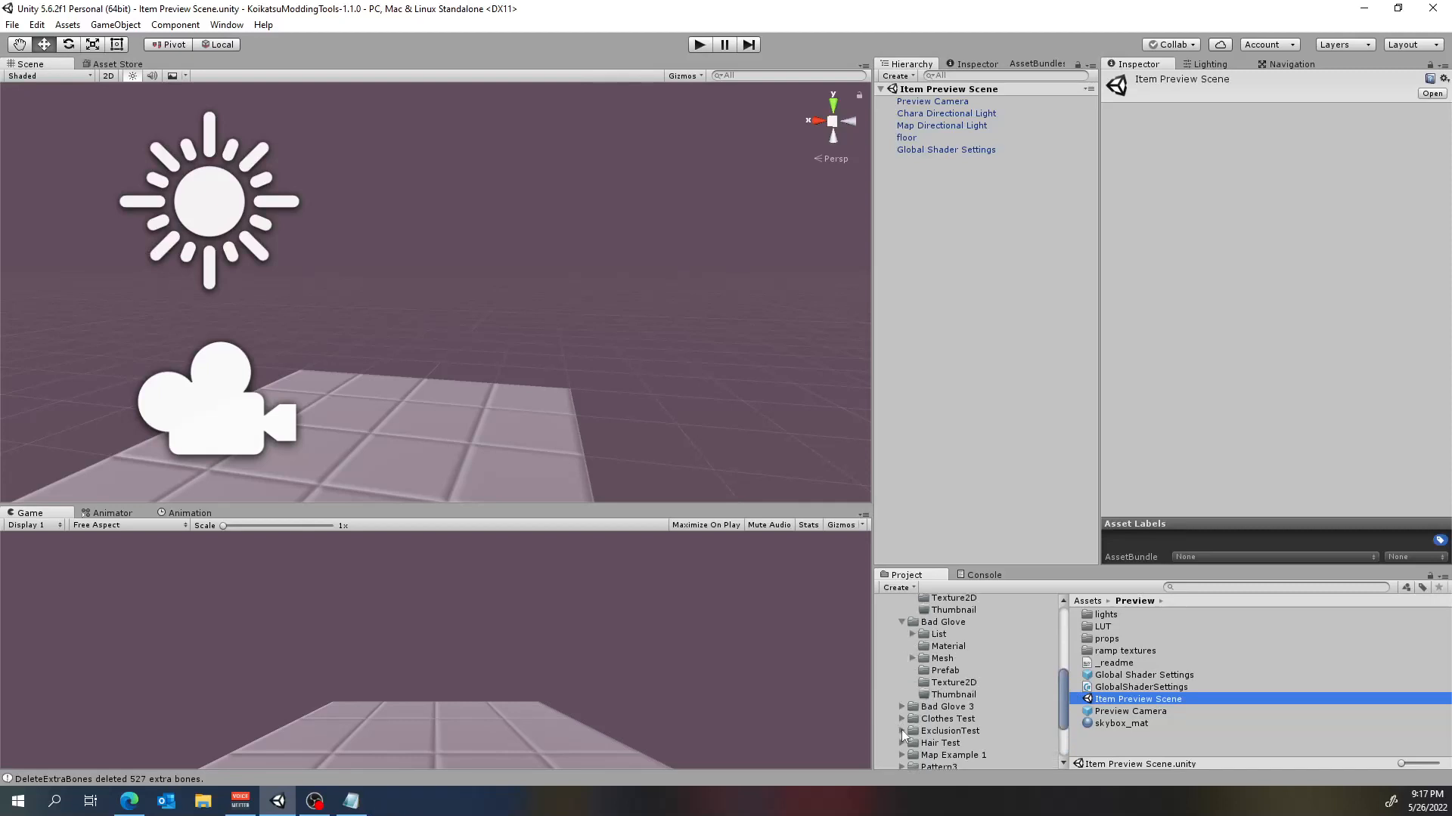
scroll(905, 733, "down", 2)
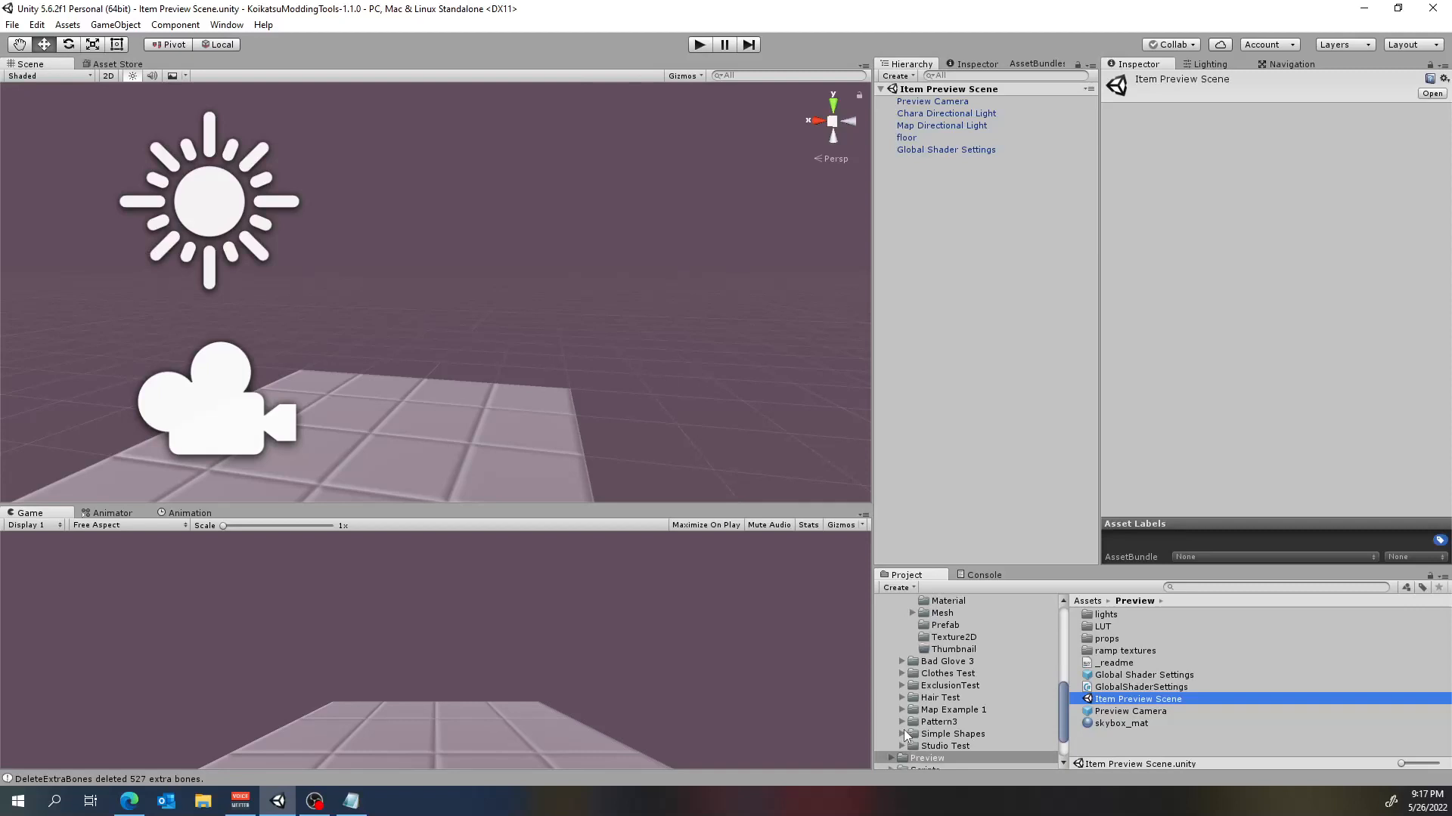
scroll(904, 729, "down", 2)
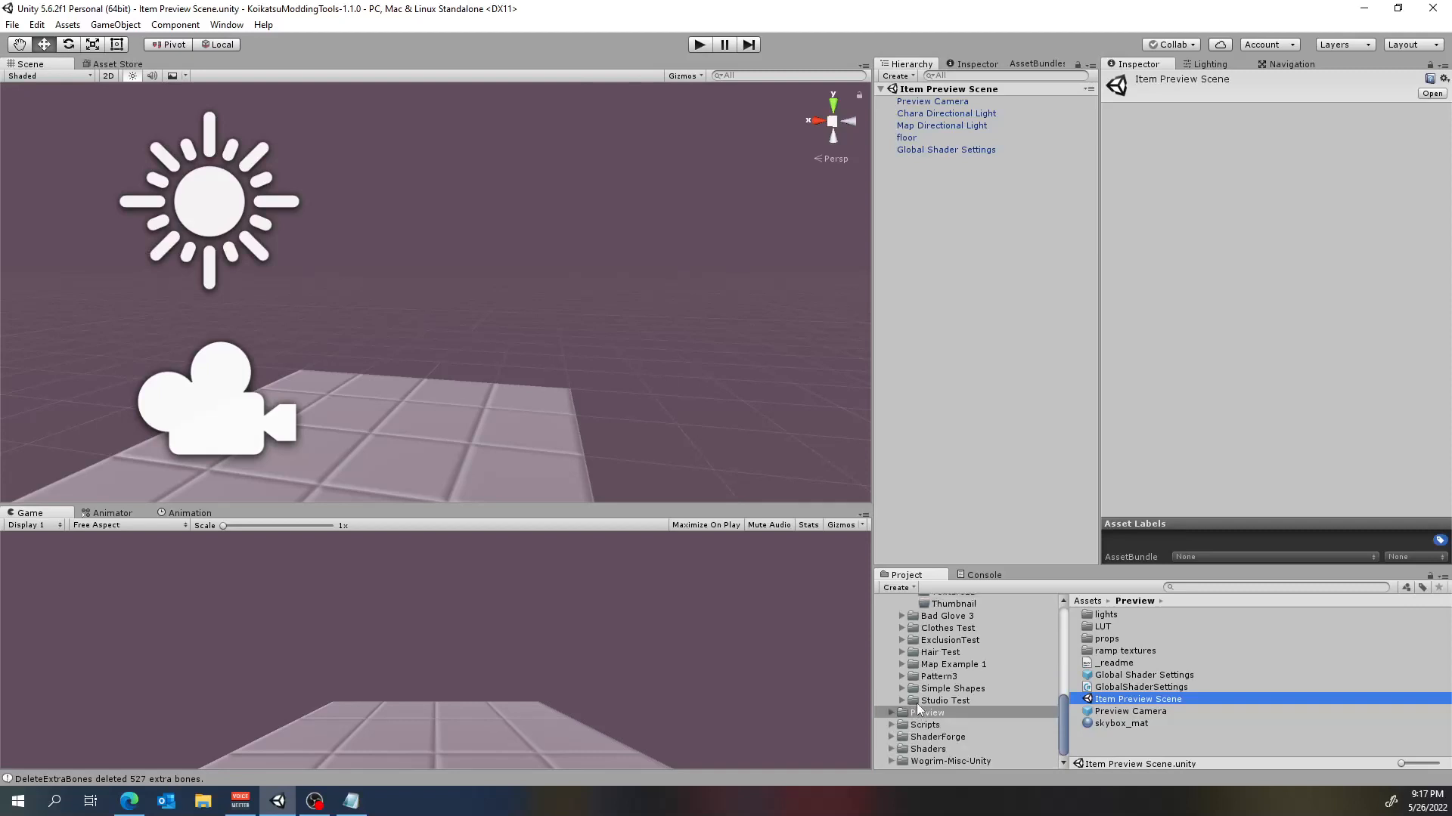
scroll(907, 658, "up", 7)
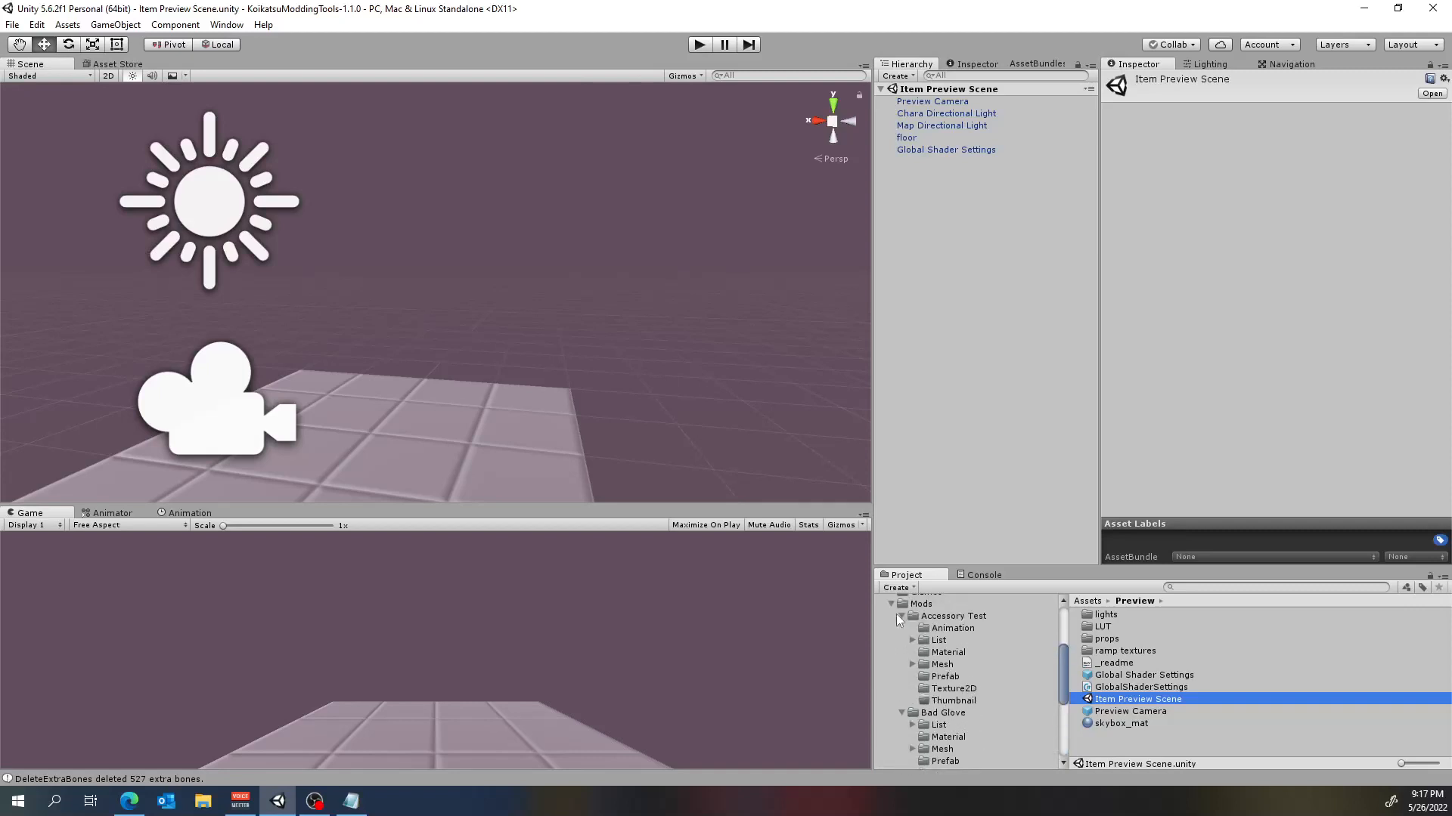
left_click(901, 616)
left_click(901, 627)
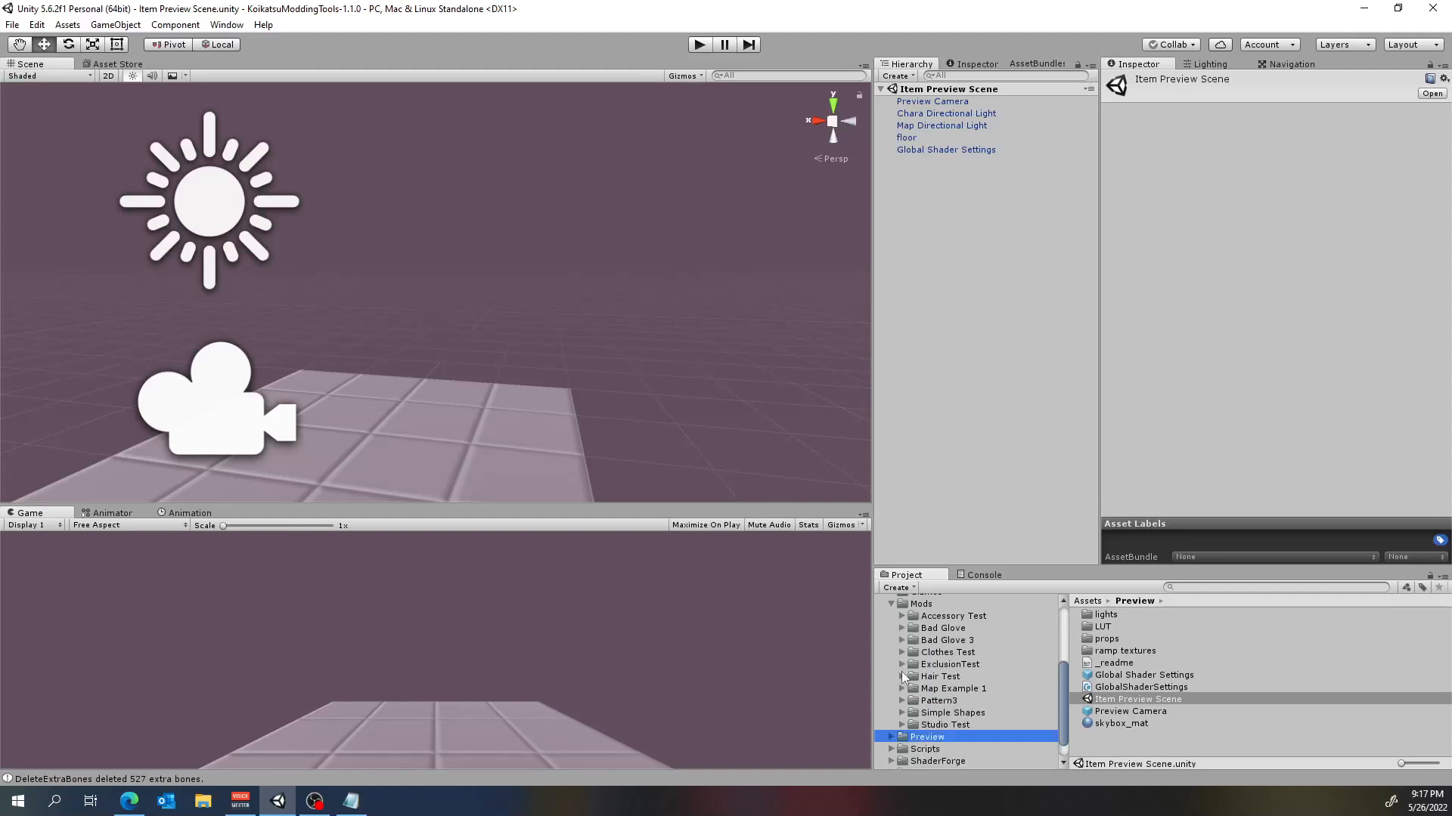
Place the Crystal mesh from the Studio Test Mesh folder under Mods into the Item Preview Scene
left_click(901, 724)
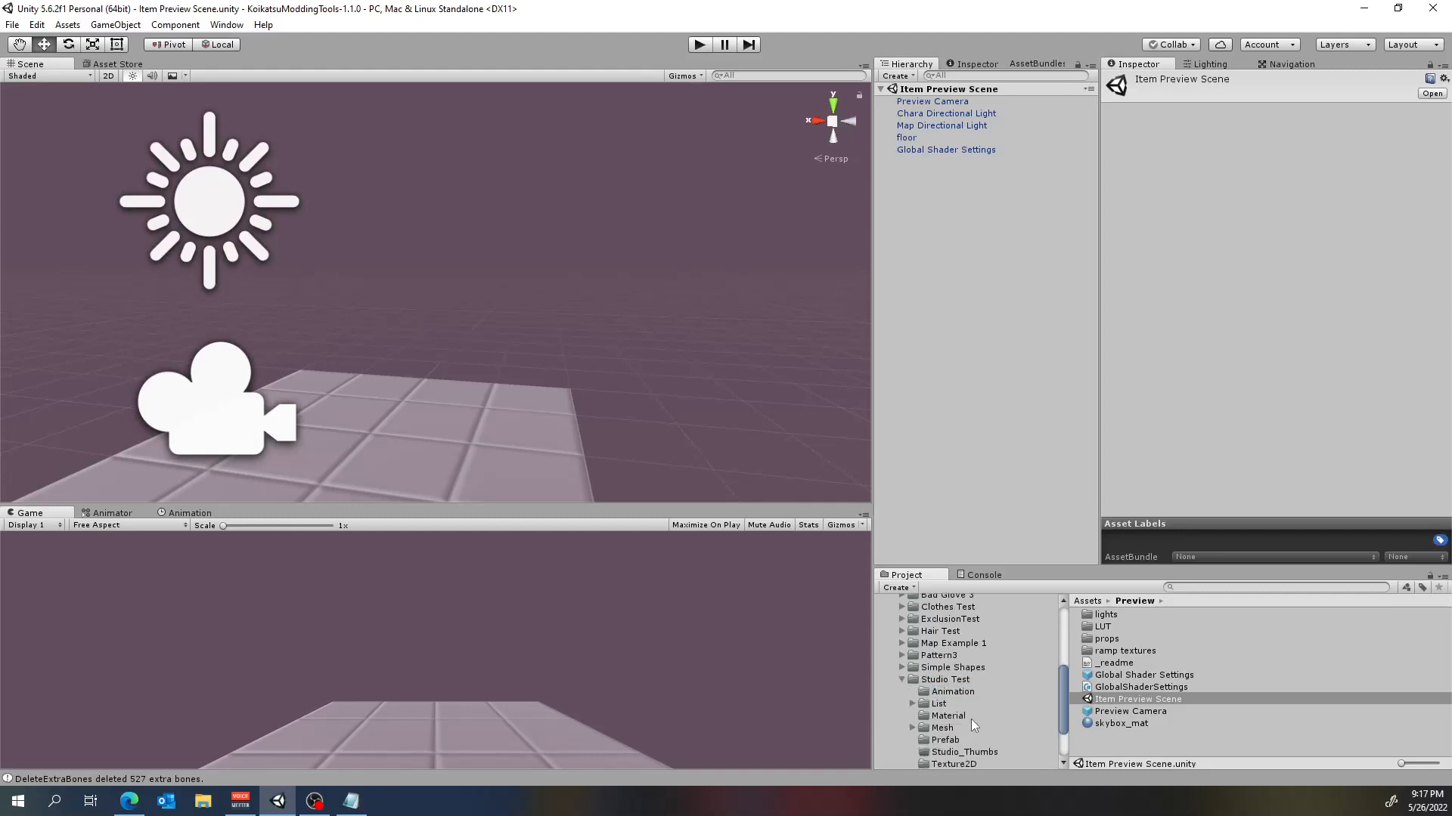
left_click(946, 738)
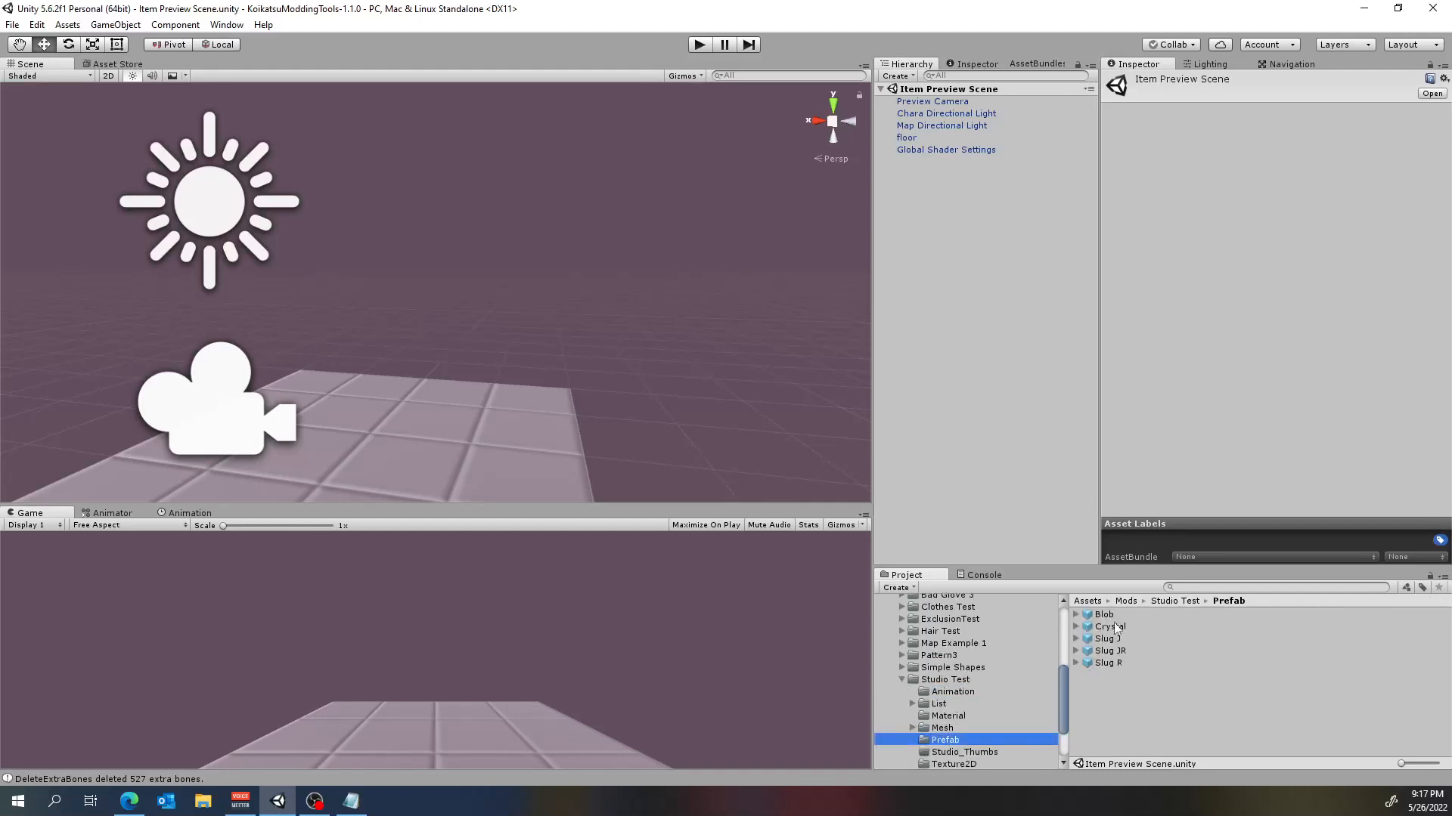
left_click(945, 728)
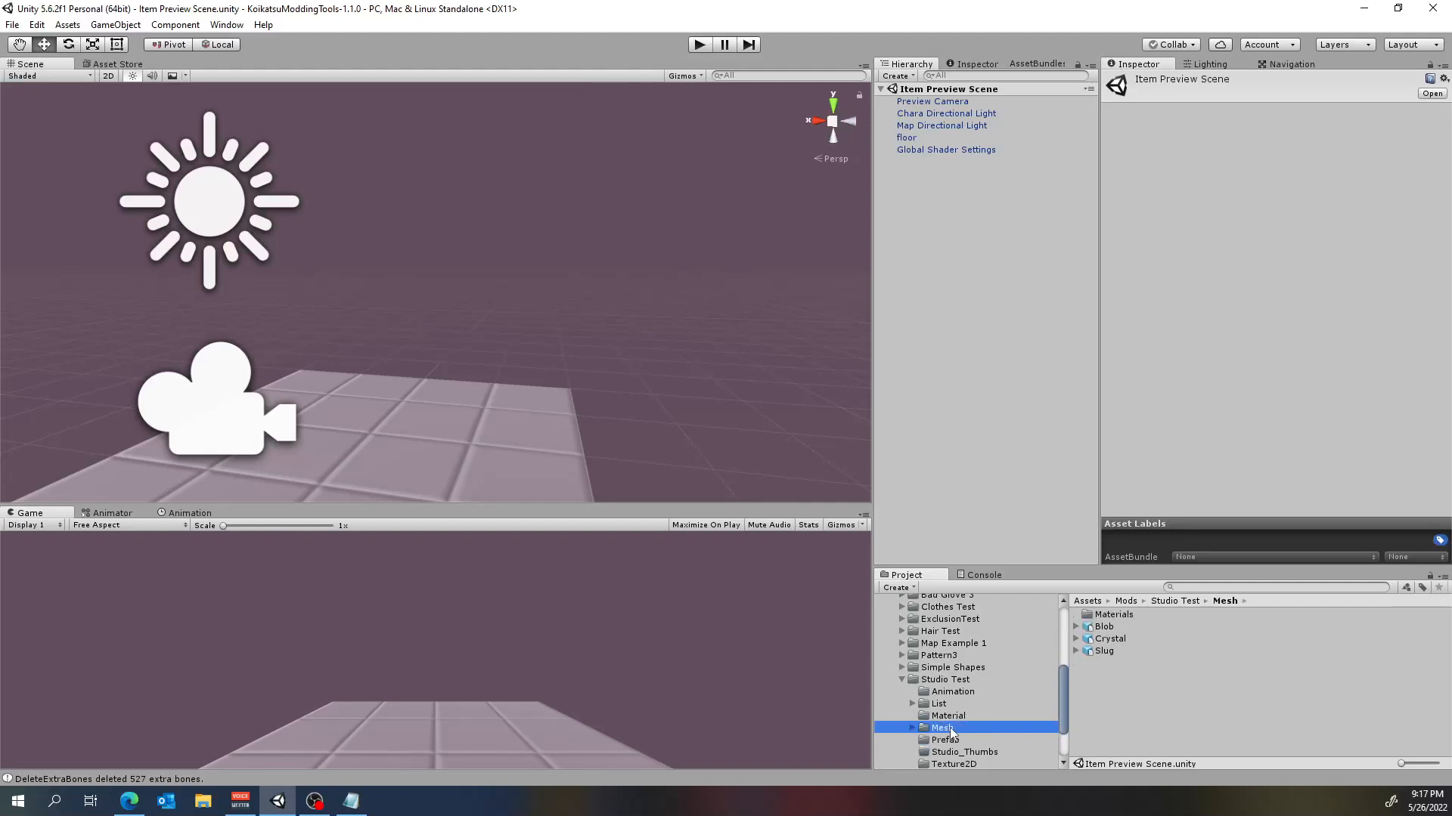
left_click_drag(1112, 637, 917, 298)
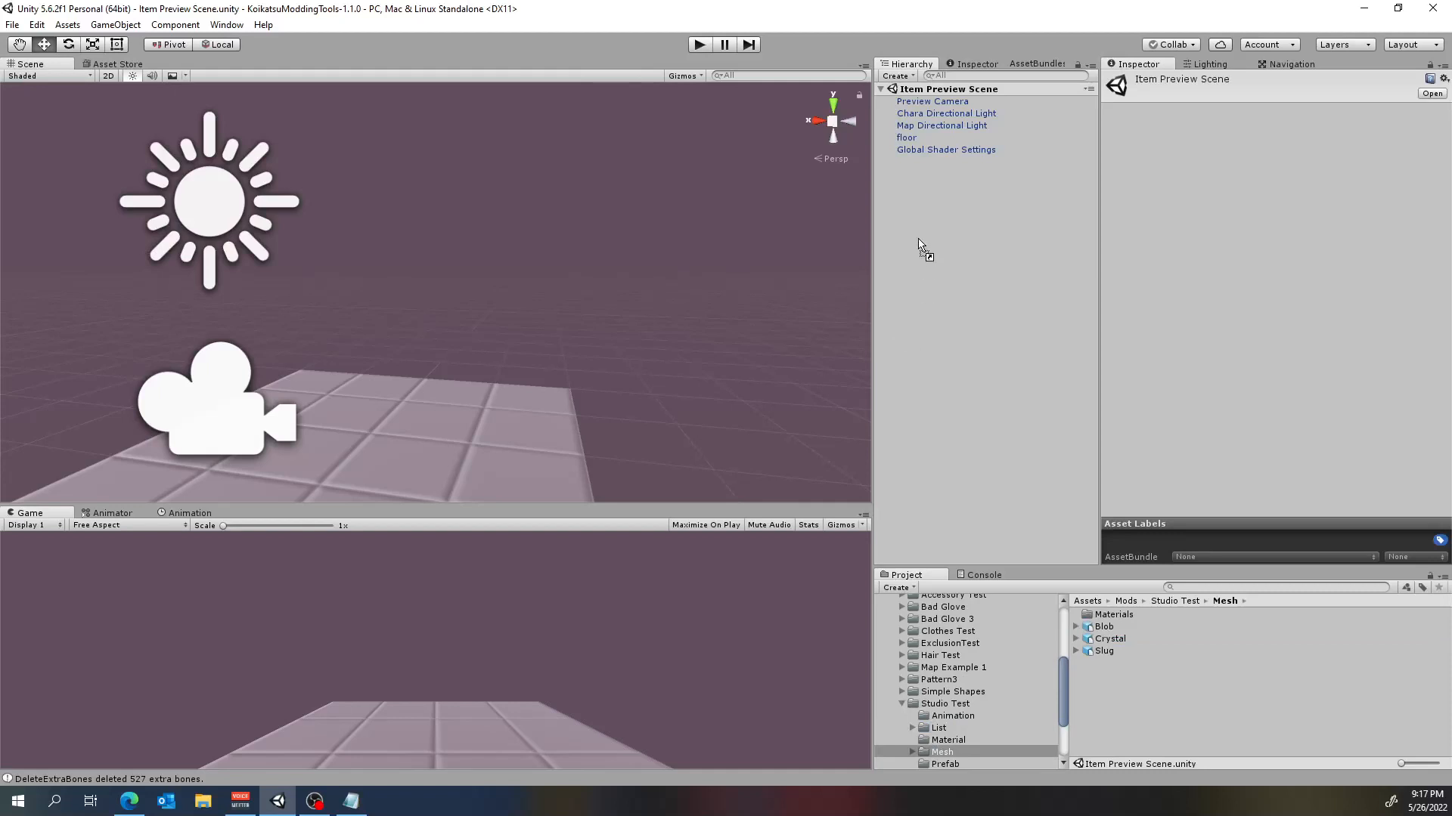
left_click_drag(919, 241, 930, 236)
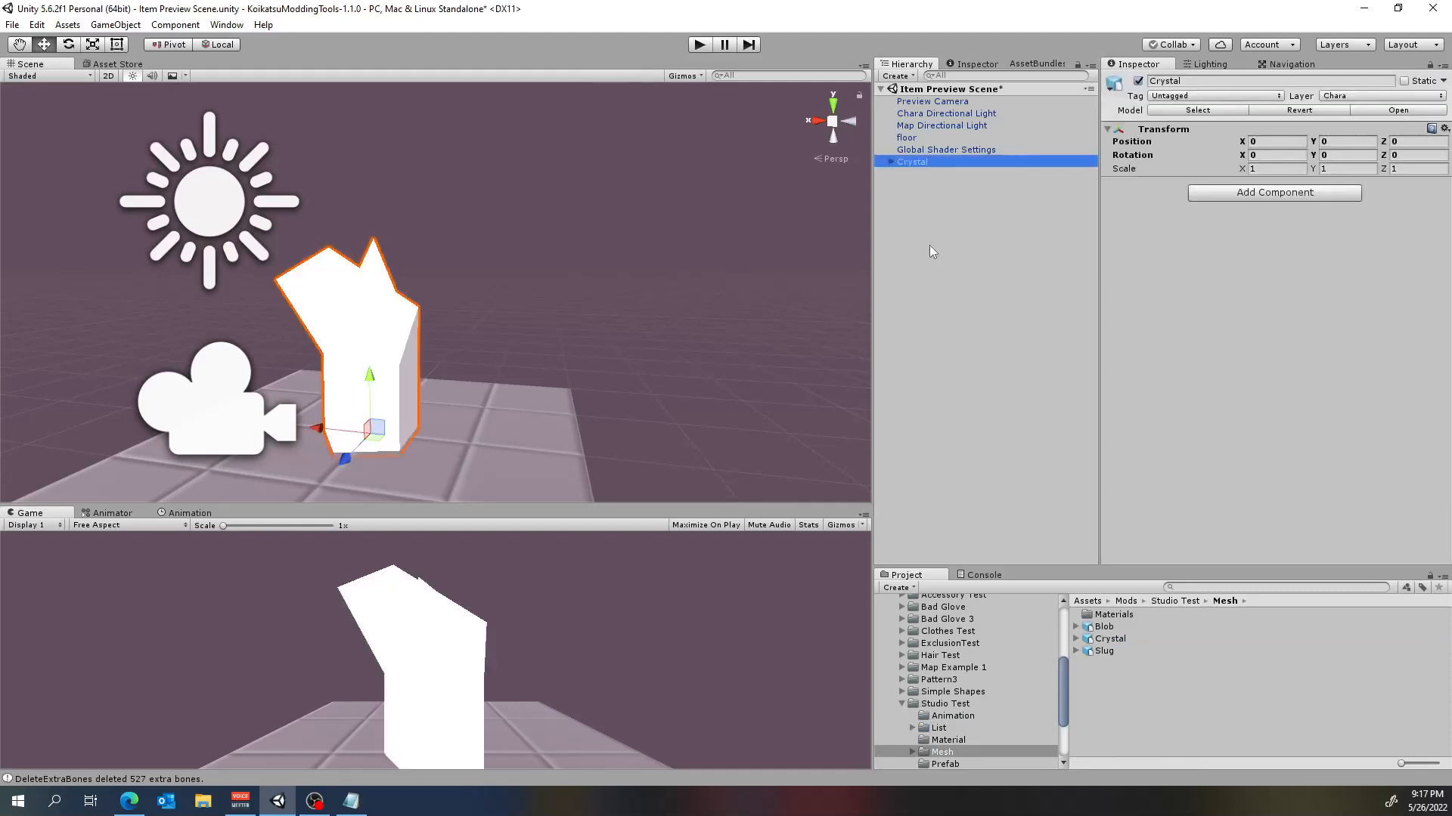
left_click_drag(588, 394, 601, 392, "alt")
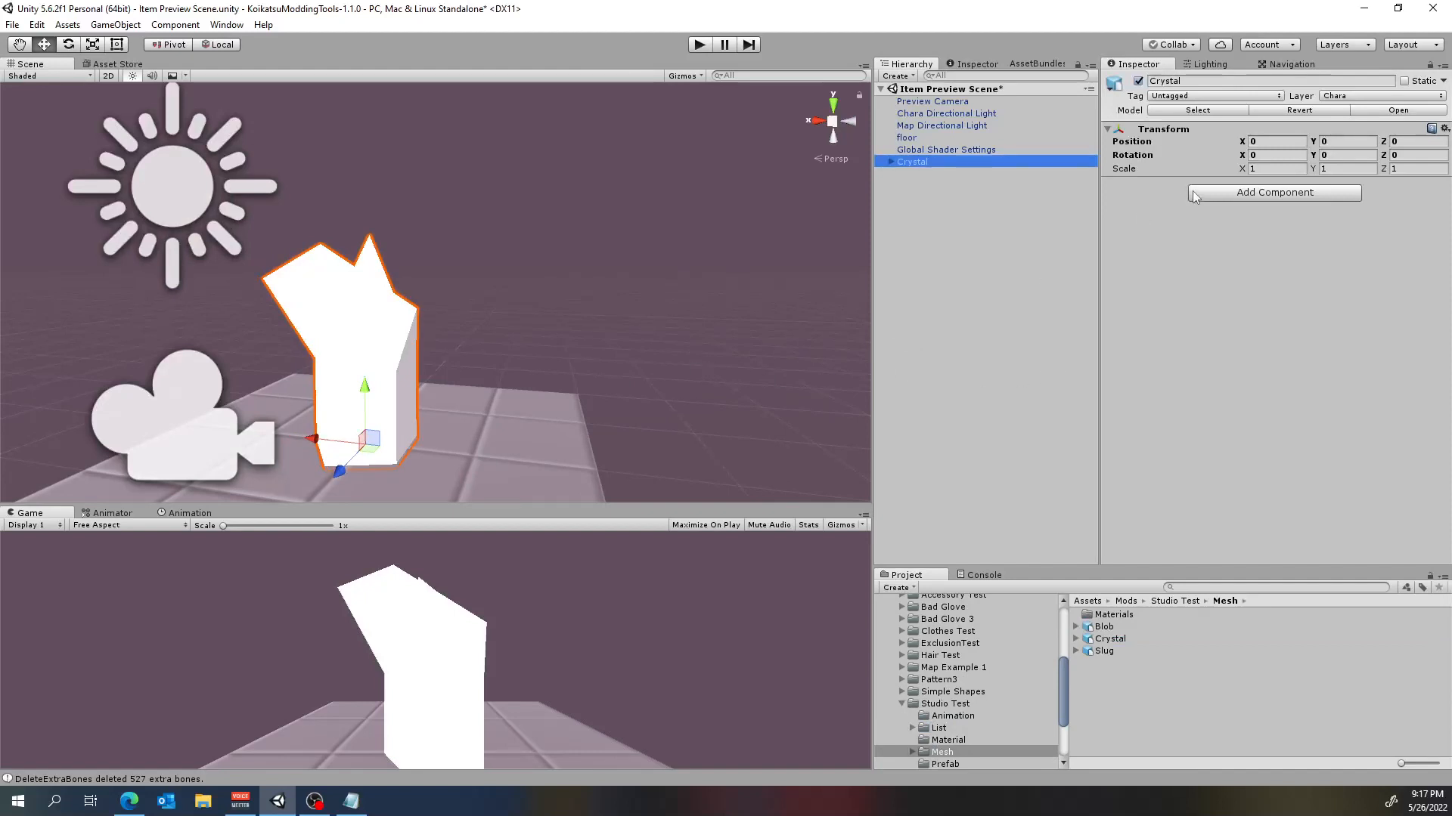
Deactivate the floor object to view the Crystal without it, and reactivate the floor to compare from other angles
left_click_drag(687, 295, 914, 149, "alt")
left_click(973, 138)
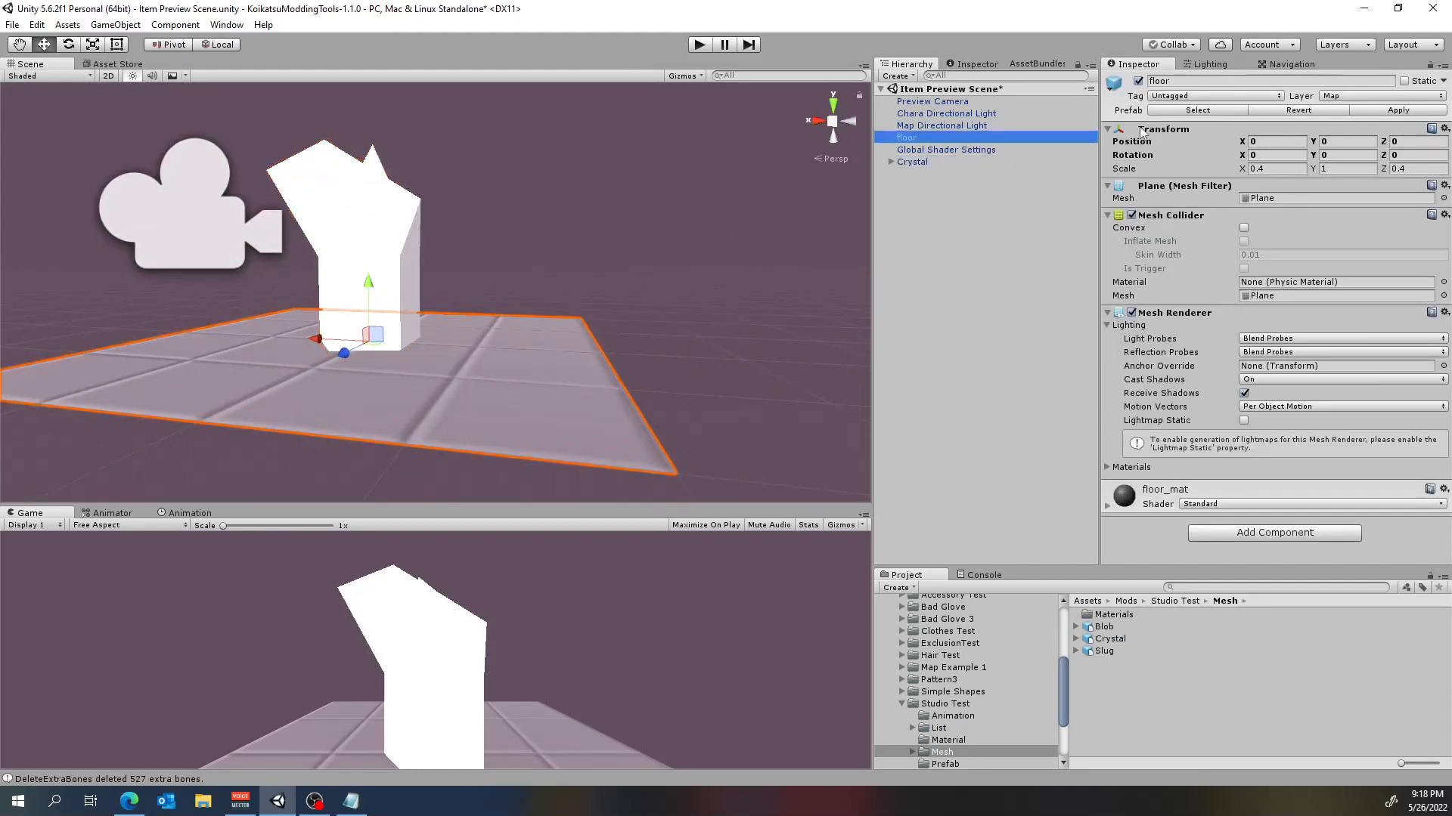
left_click(1138, 81)
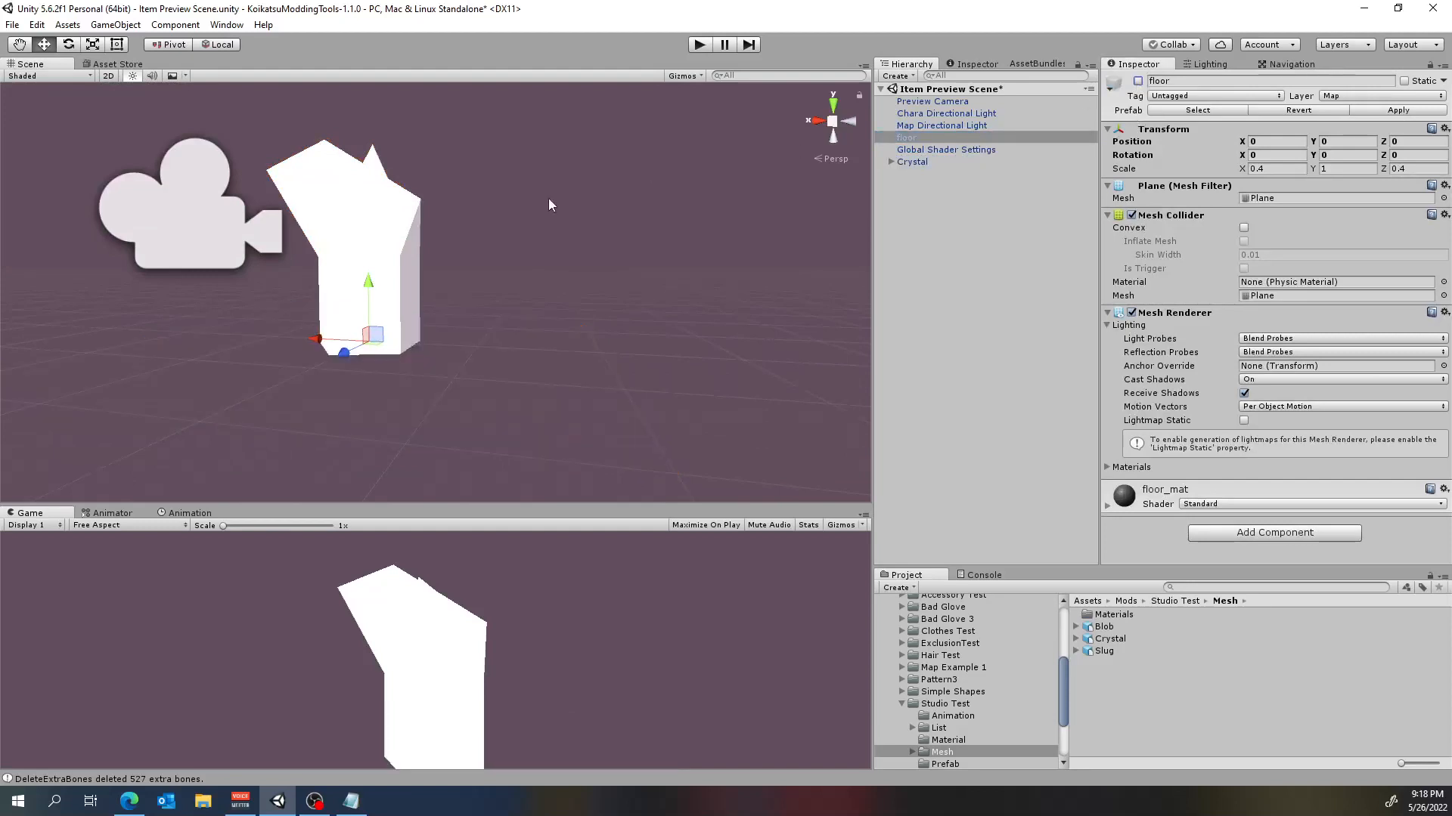
scroll(552, 227, "up", 2)
left_click_drag(642, 288, 390, 330, "alt")
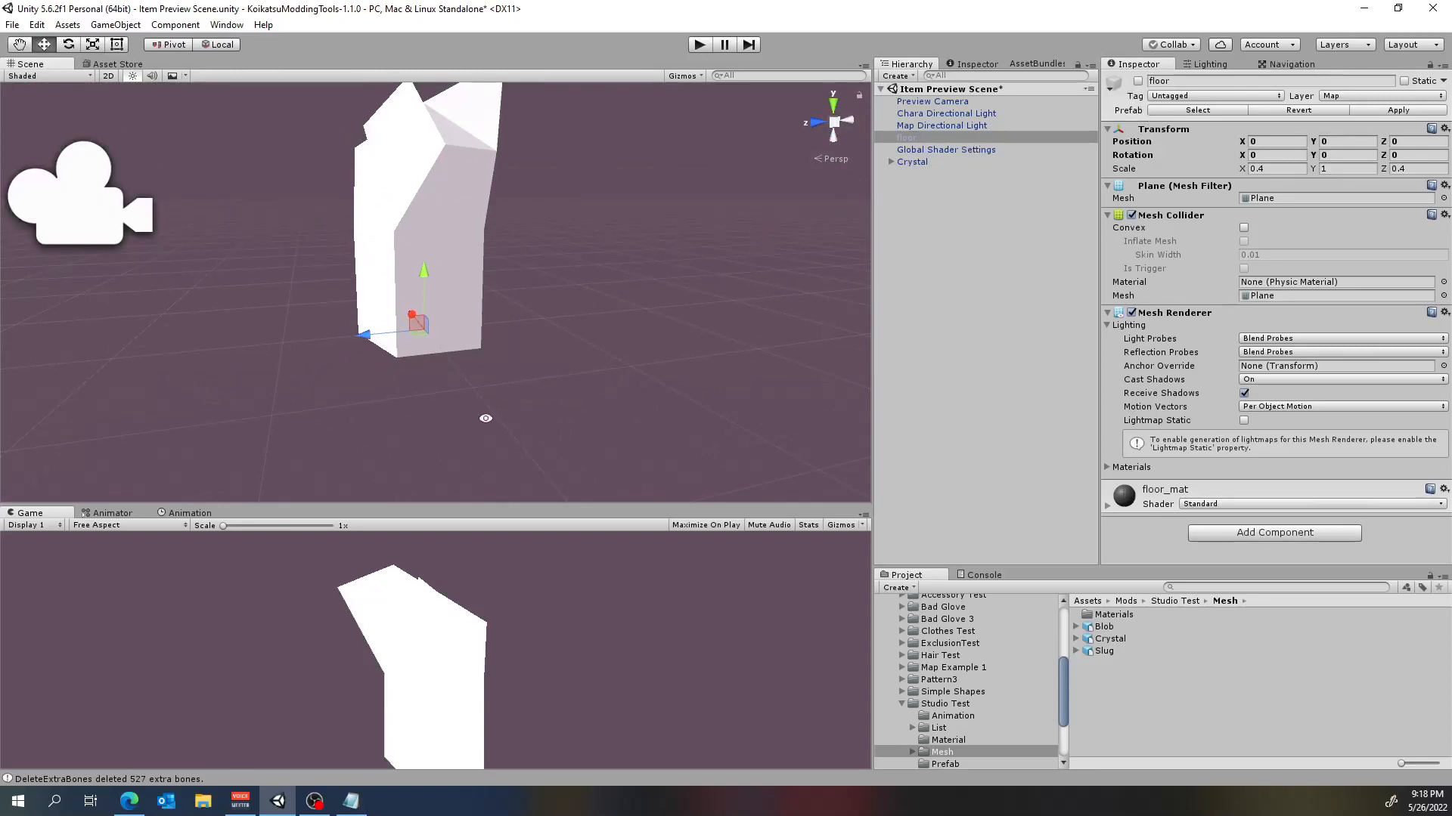
left_click_drag(486, 418, 518, 331, "alt")
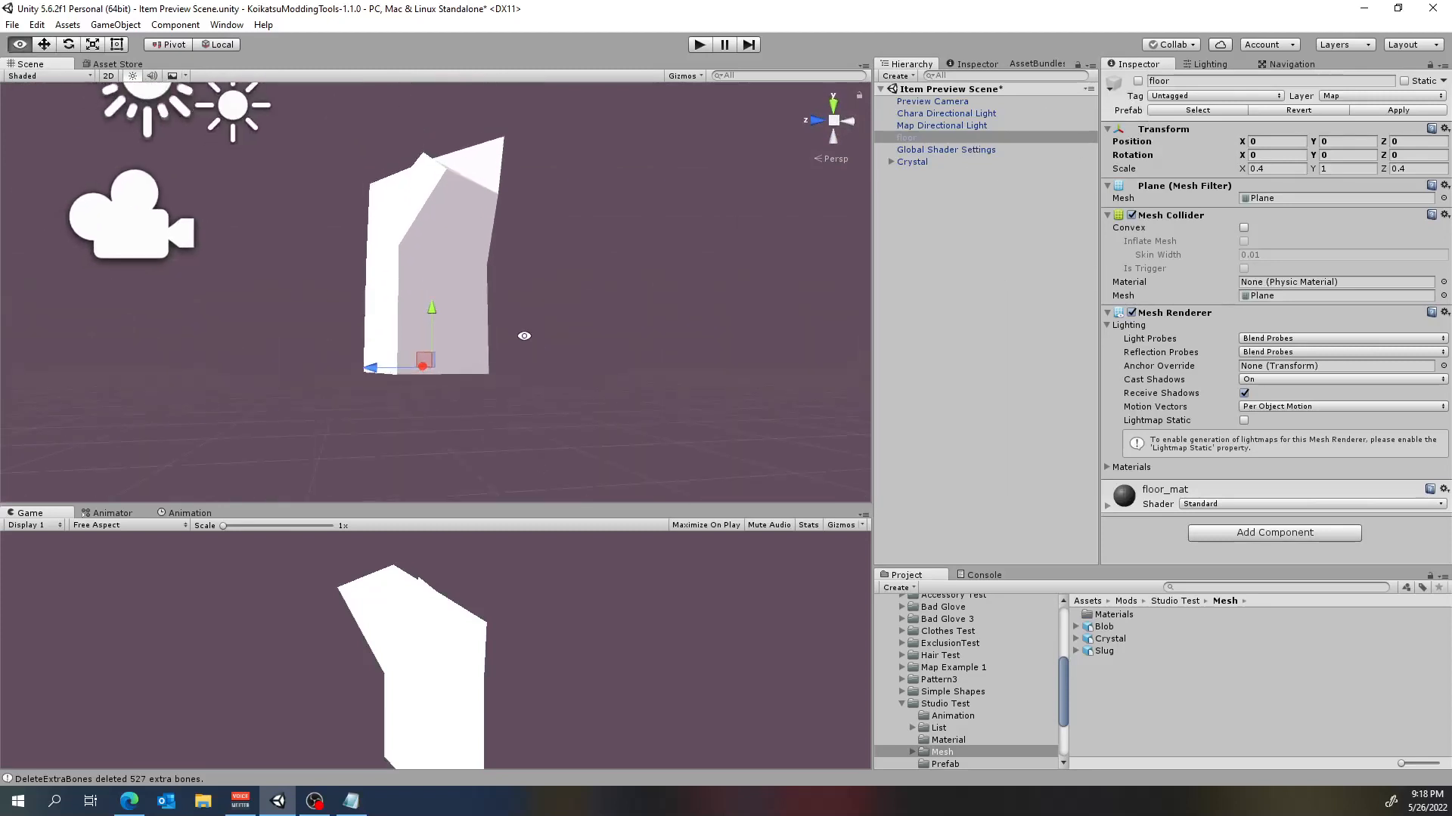
left_click(1139, 81)
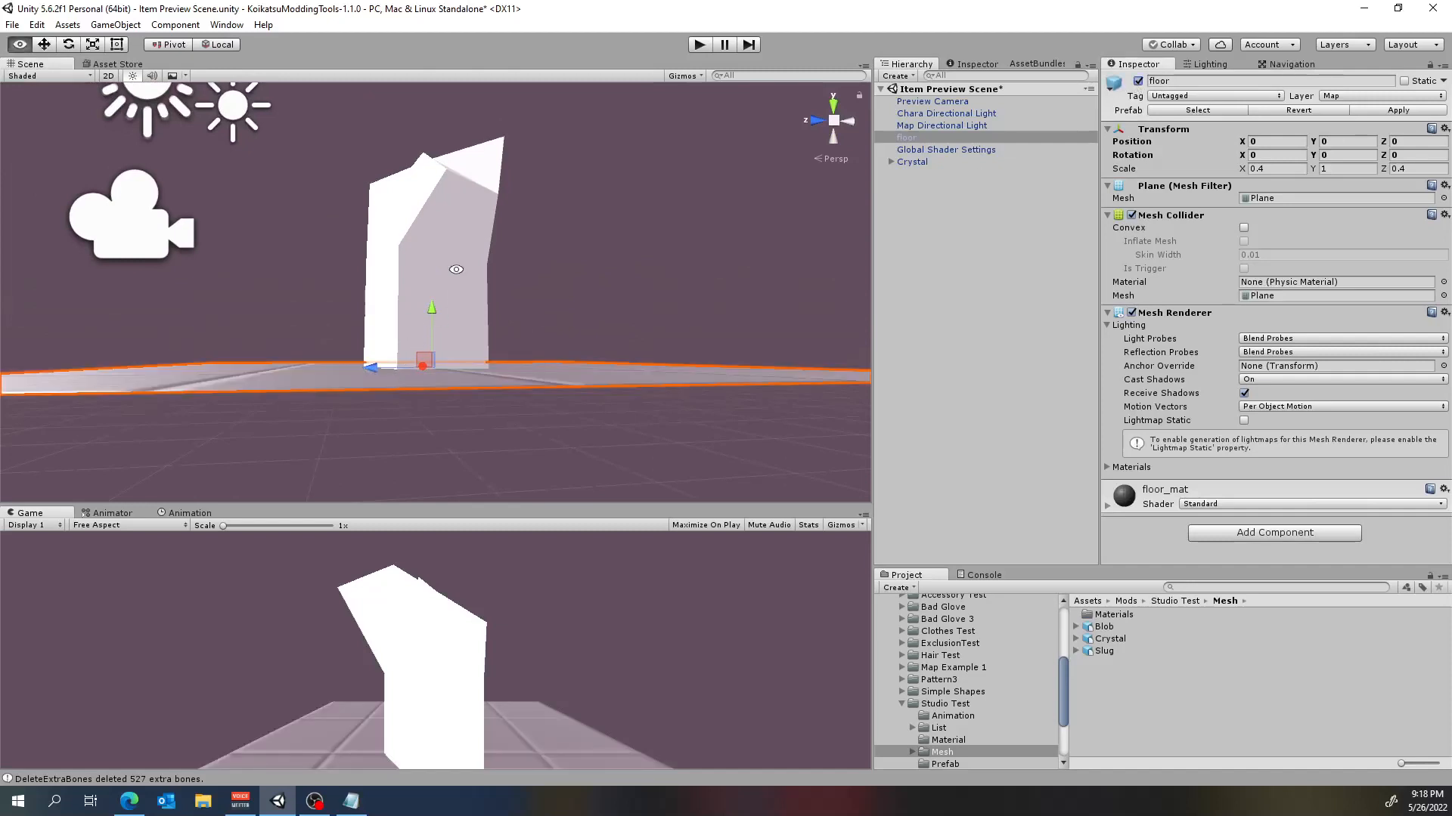
left_click_drag(456, 269, 740, 309, "alt")
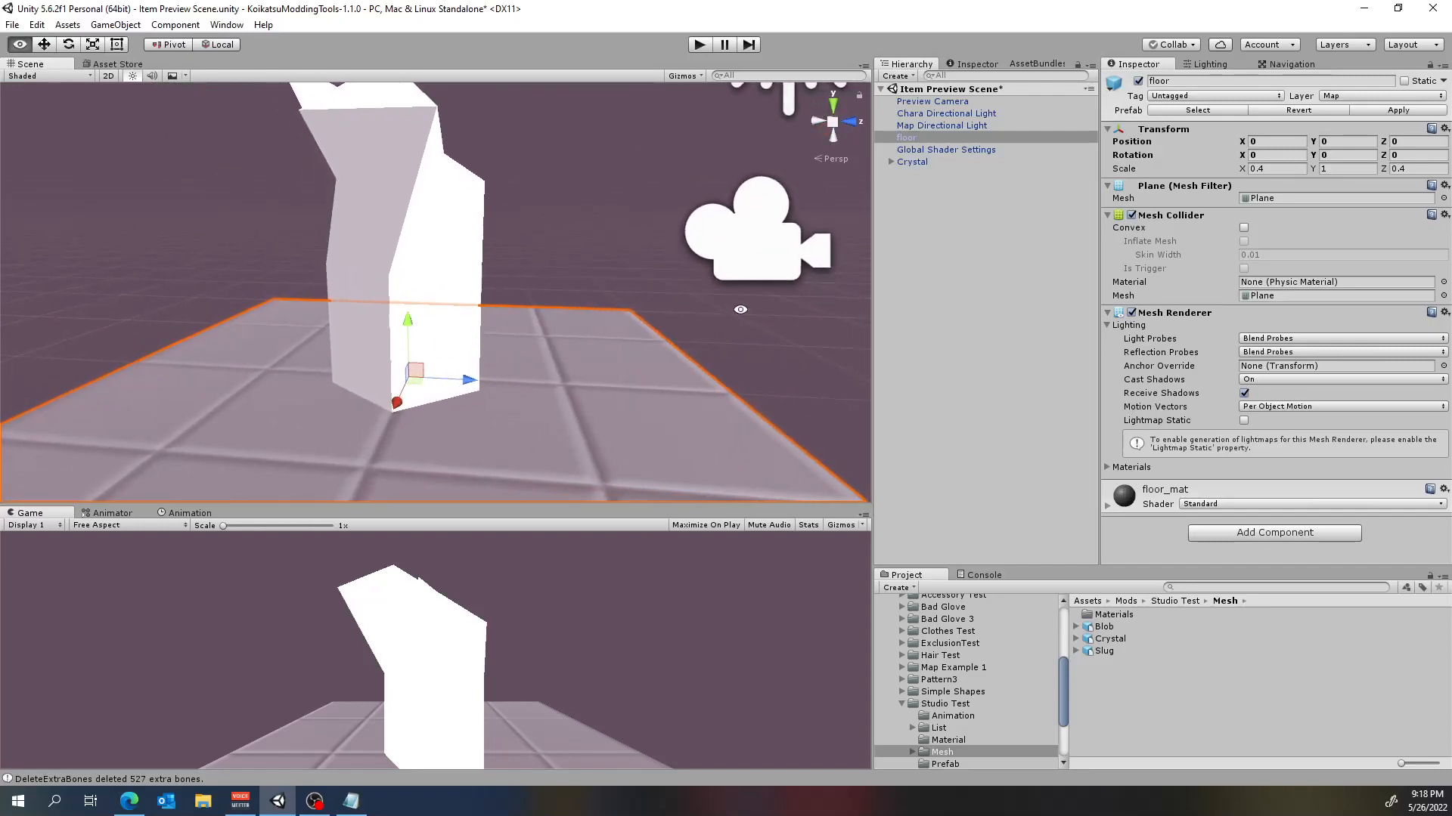
left_click(595, 213)
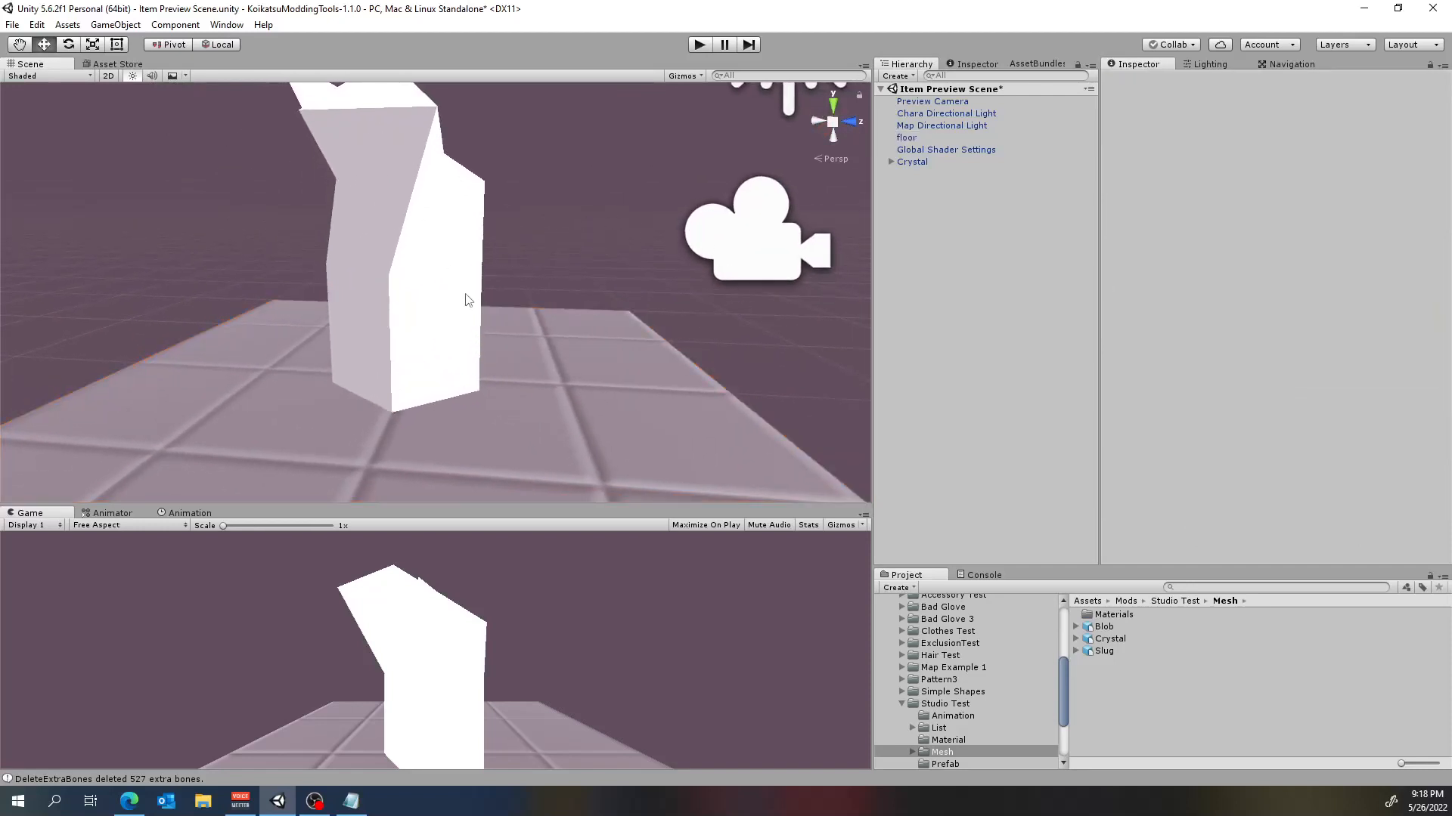
scroll(529, 336, "down", 3)
left_click(568, 366)
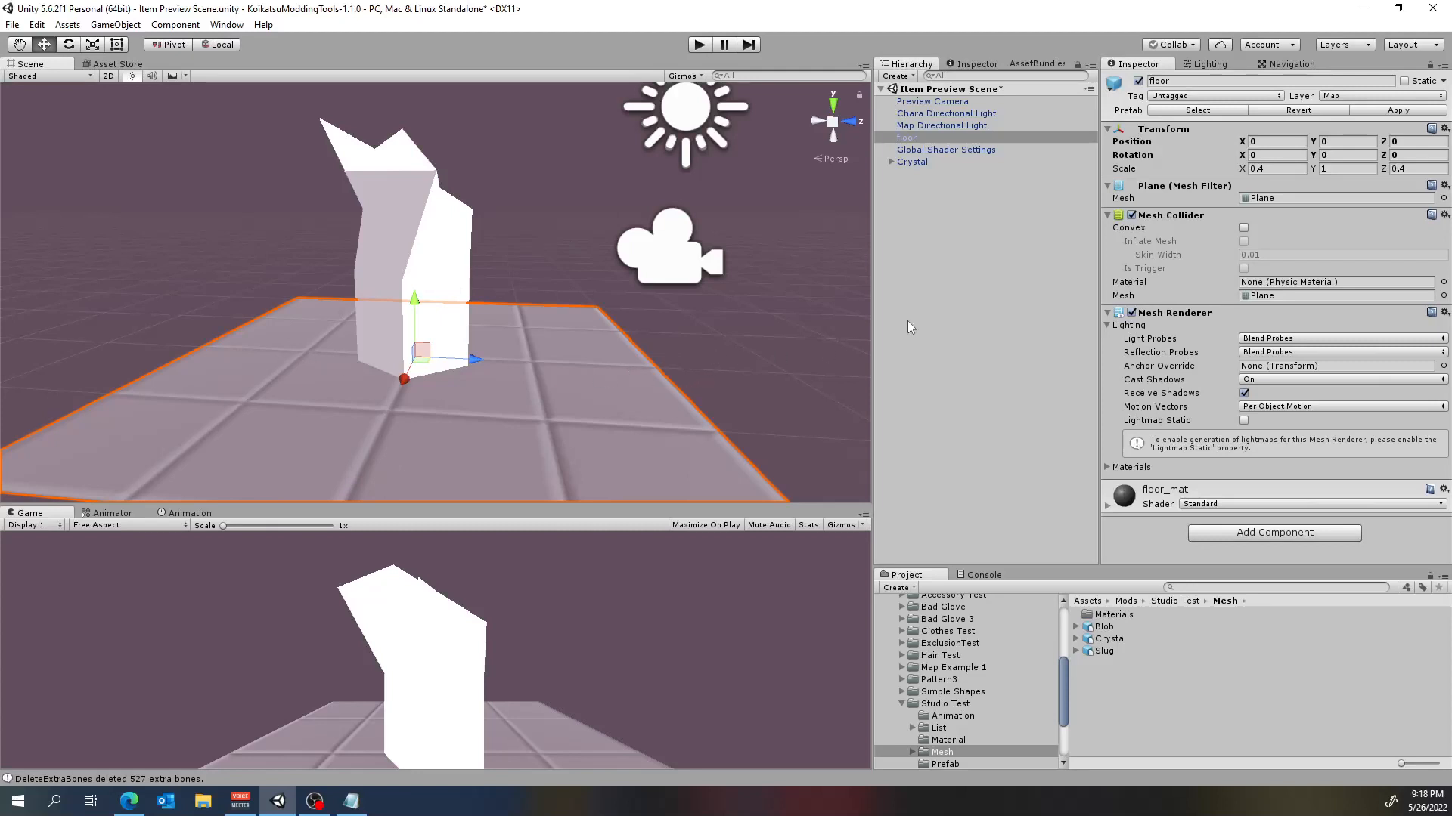
Add the example_bra prefab from the Clothes Example Prefab folder to the scene, and delete the Crystal object
left_click(928, 162)
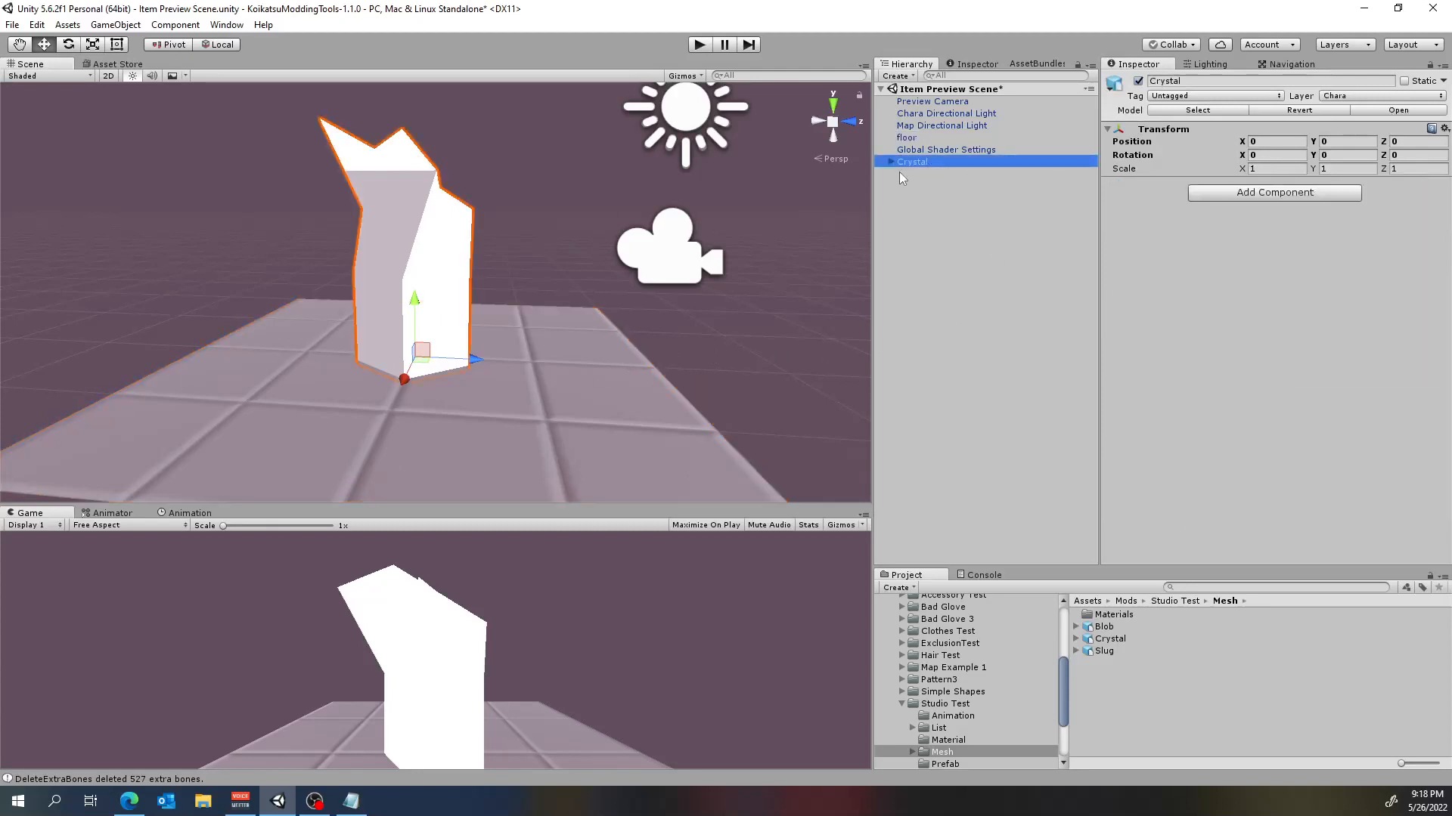
scroll(954, 661, "up", 5)
scroll(957, 658, "down", 5)
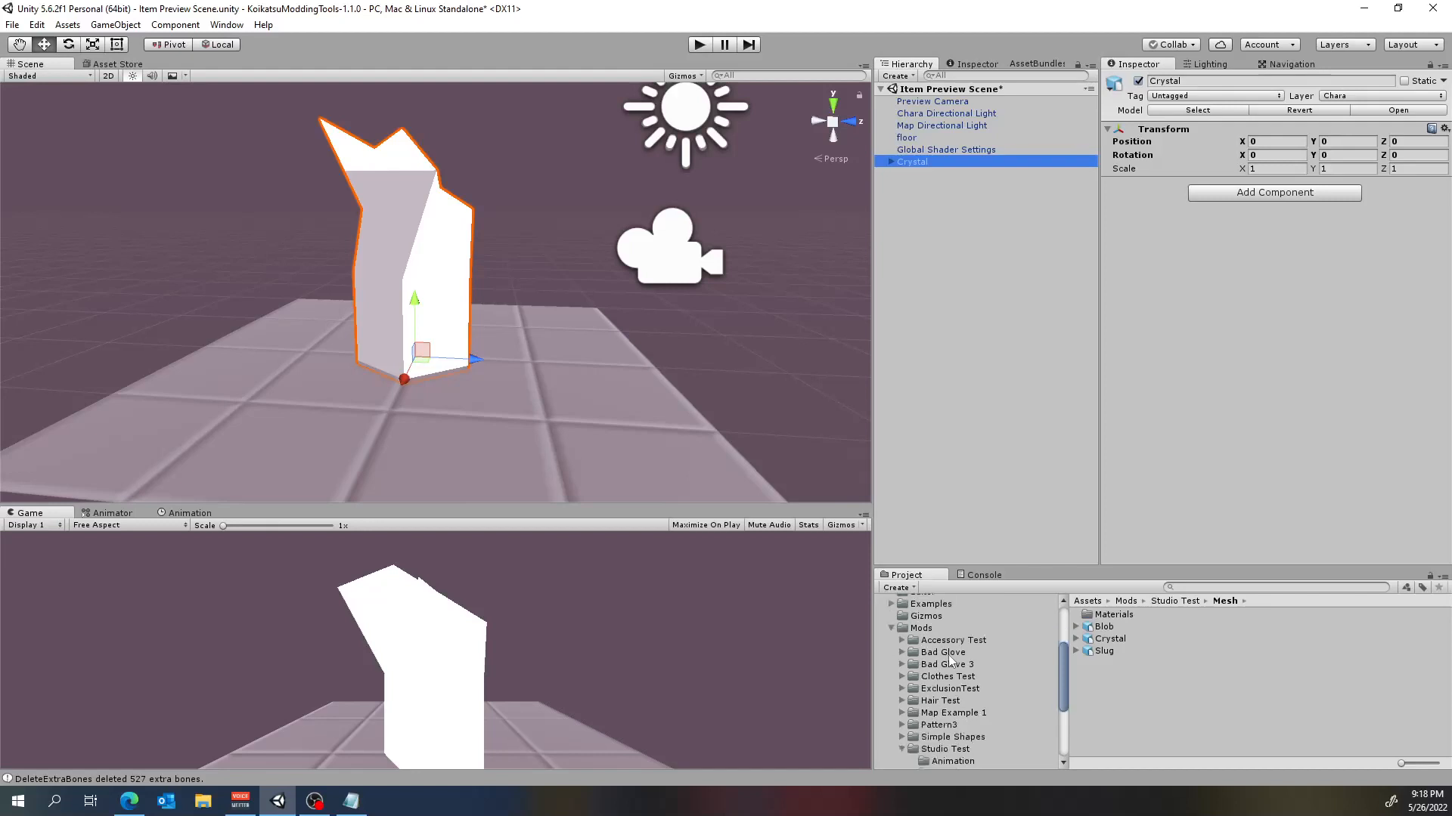
scroll(949, 655, "up", 2)
scroll(937, 648, "up", 3)
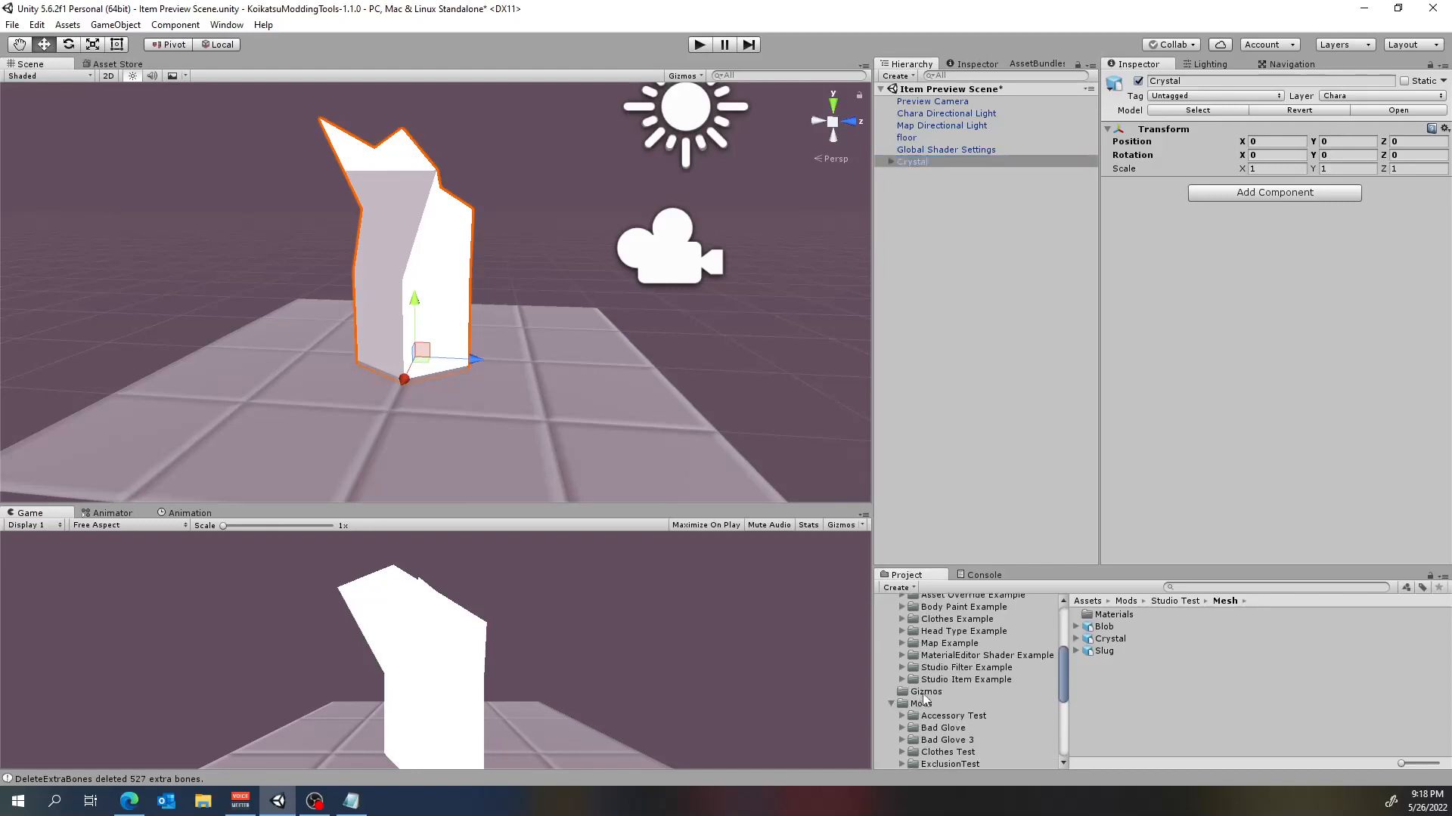
left_click(902, 619)
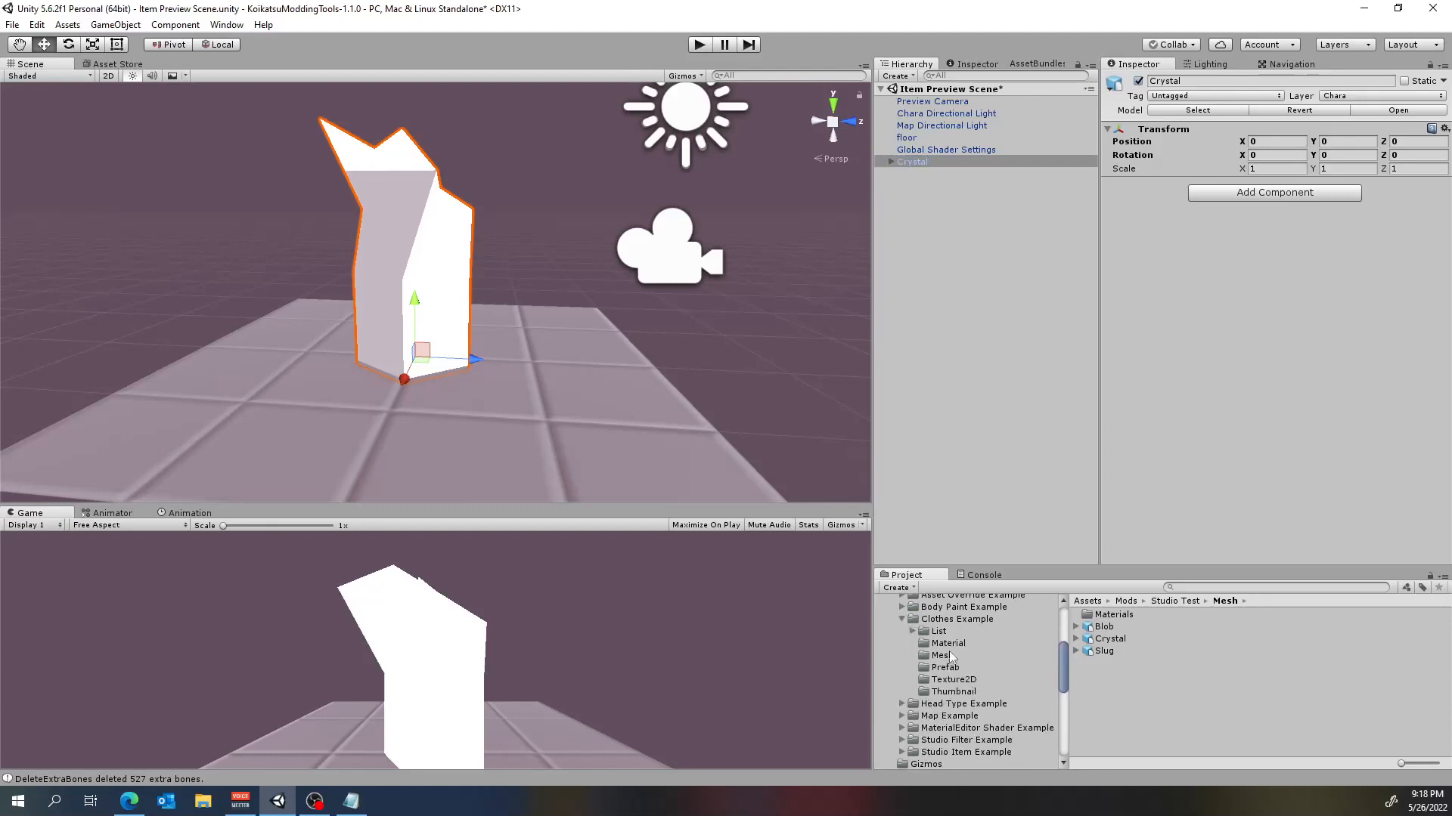
left_click(943, 668)
left_click_drag(1123, 615, 937, 172)
left_click(932, 164)
right_click(933, 164)
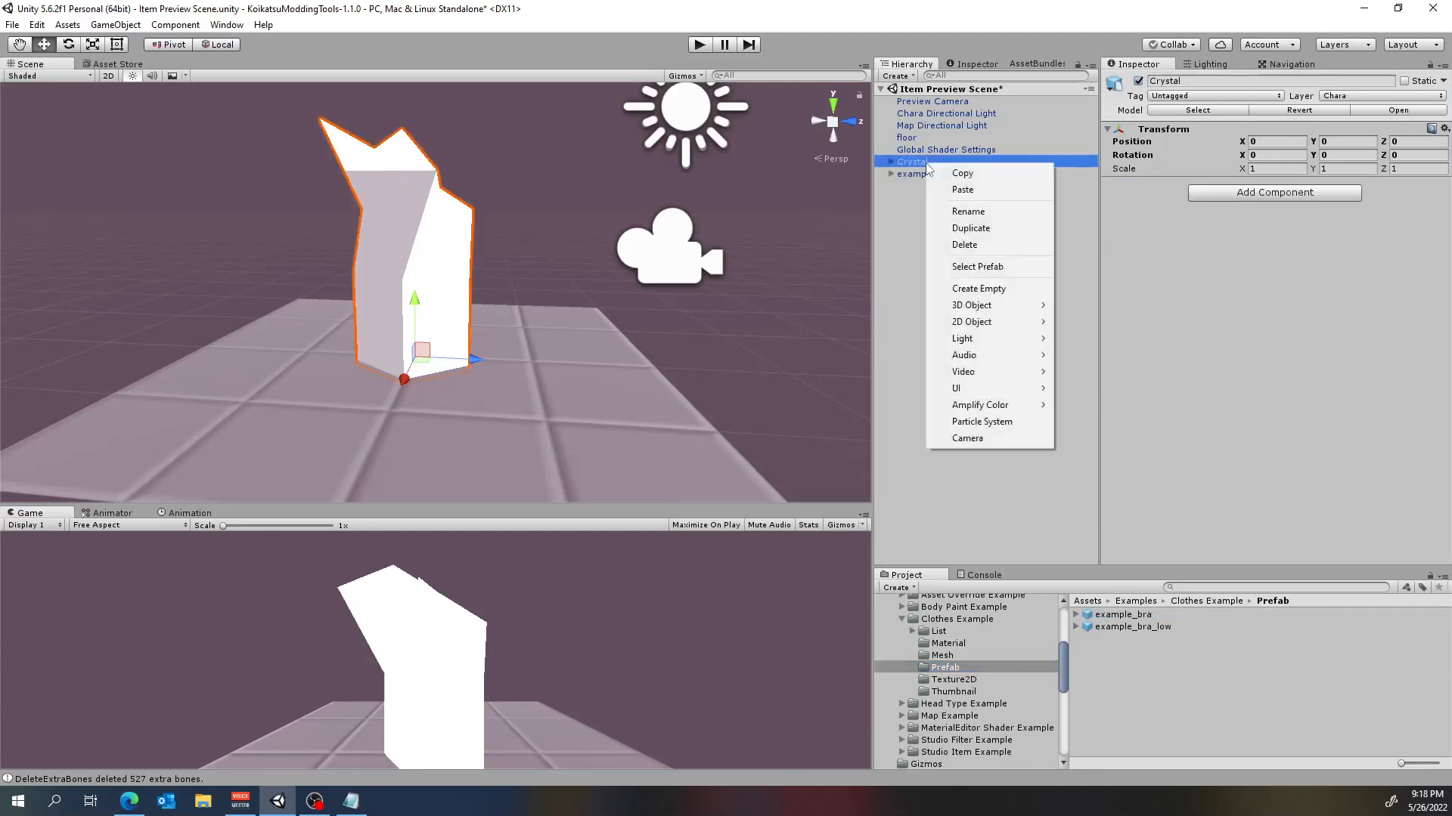
left_click(960, 246)
Inspect example_bra's position above the floor from several angles, and delete it from the scene
left_click_drag(511, 241, 297, 188, "alt")
scroll(366, 195, "up", 5)
left_click(350, 152)
scroll(351, 155, "down", 3)
middle_click_drag(415, 173, 475, 243)
scroll(476, 232, "up", 6)
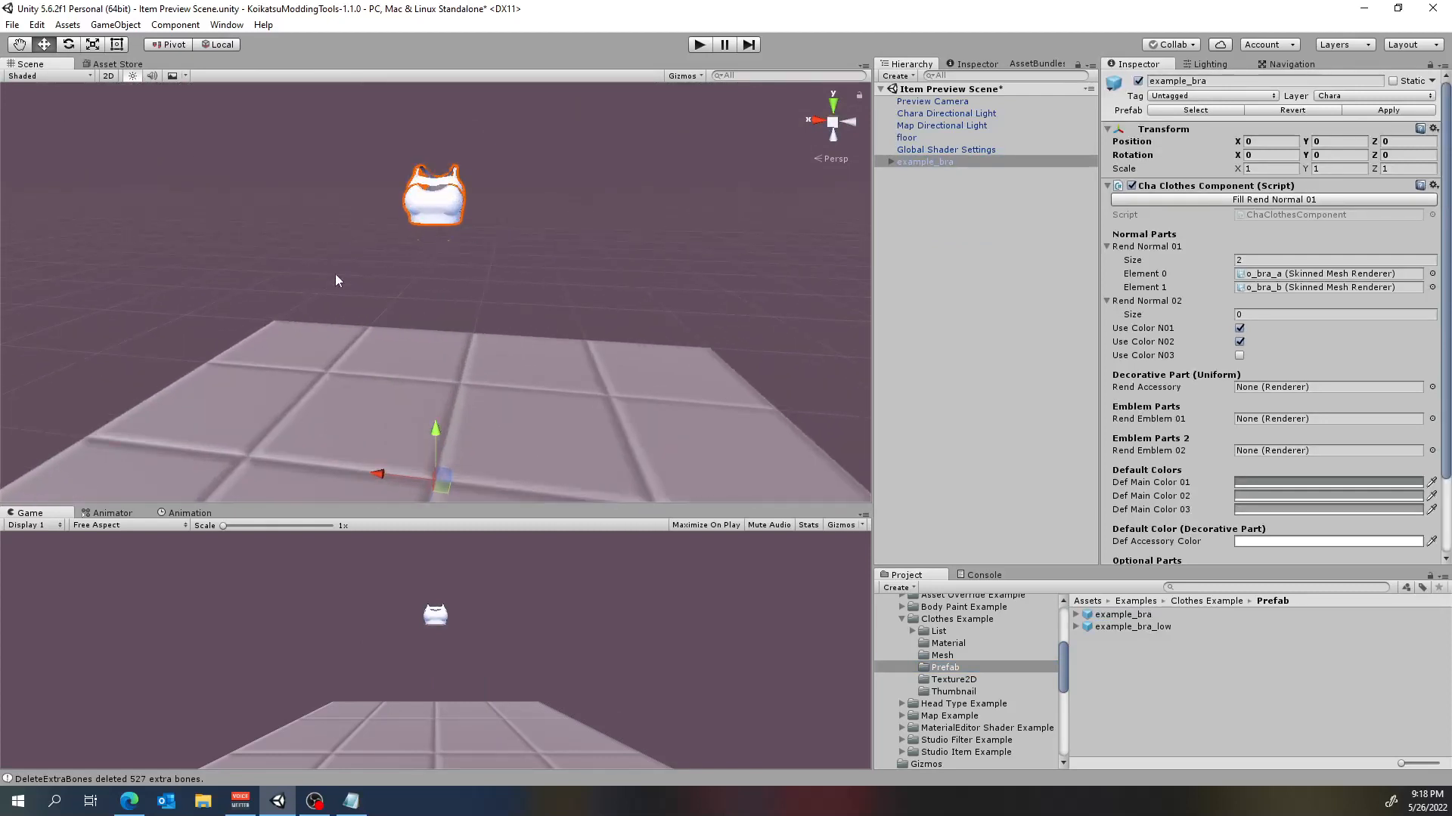
left_click_drag(234, 289, 514, 376, "alt")
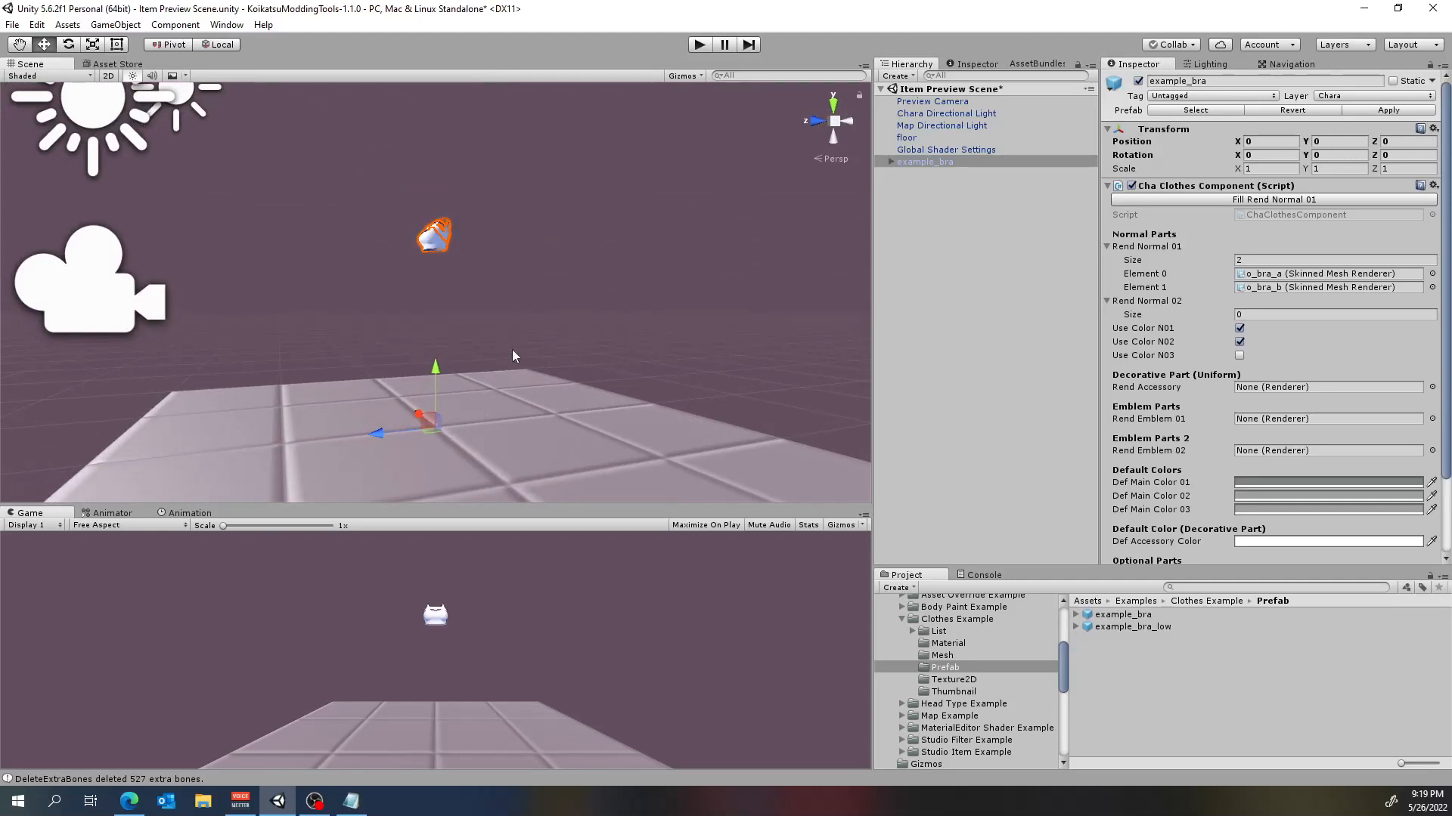
left_click(577, 258)
left_click_drag(401, 304, 446, 277, "alt")
left_click(435, 243)
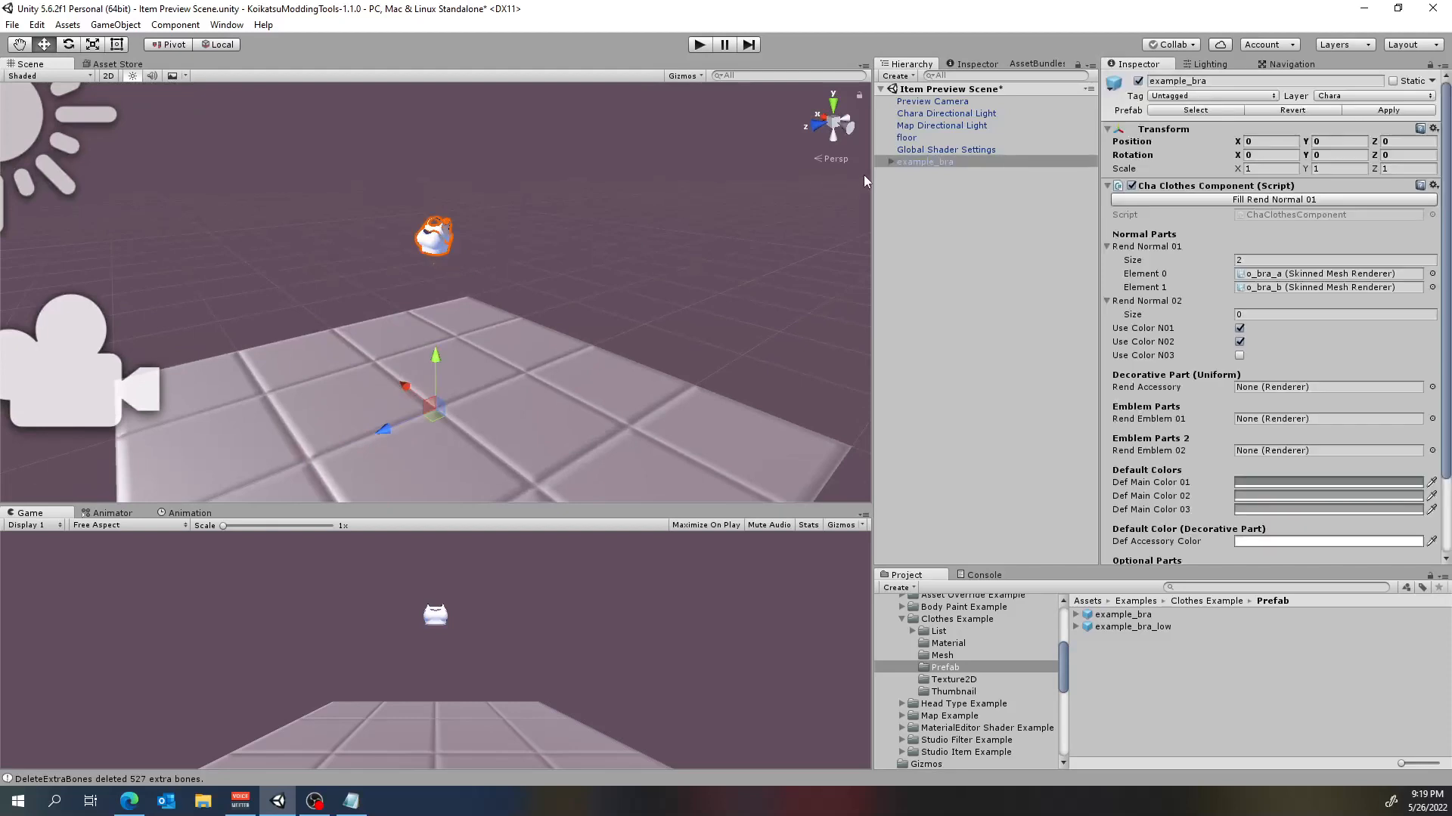
right_click(942, 161)
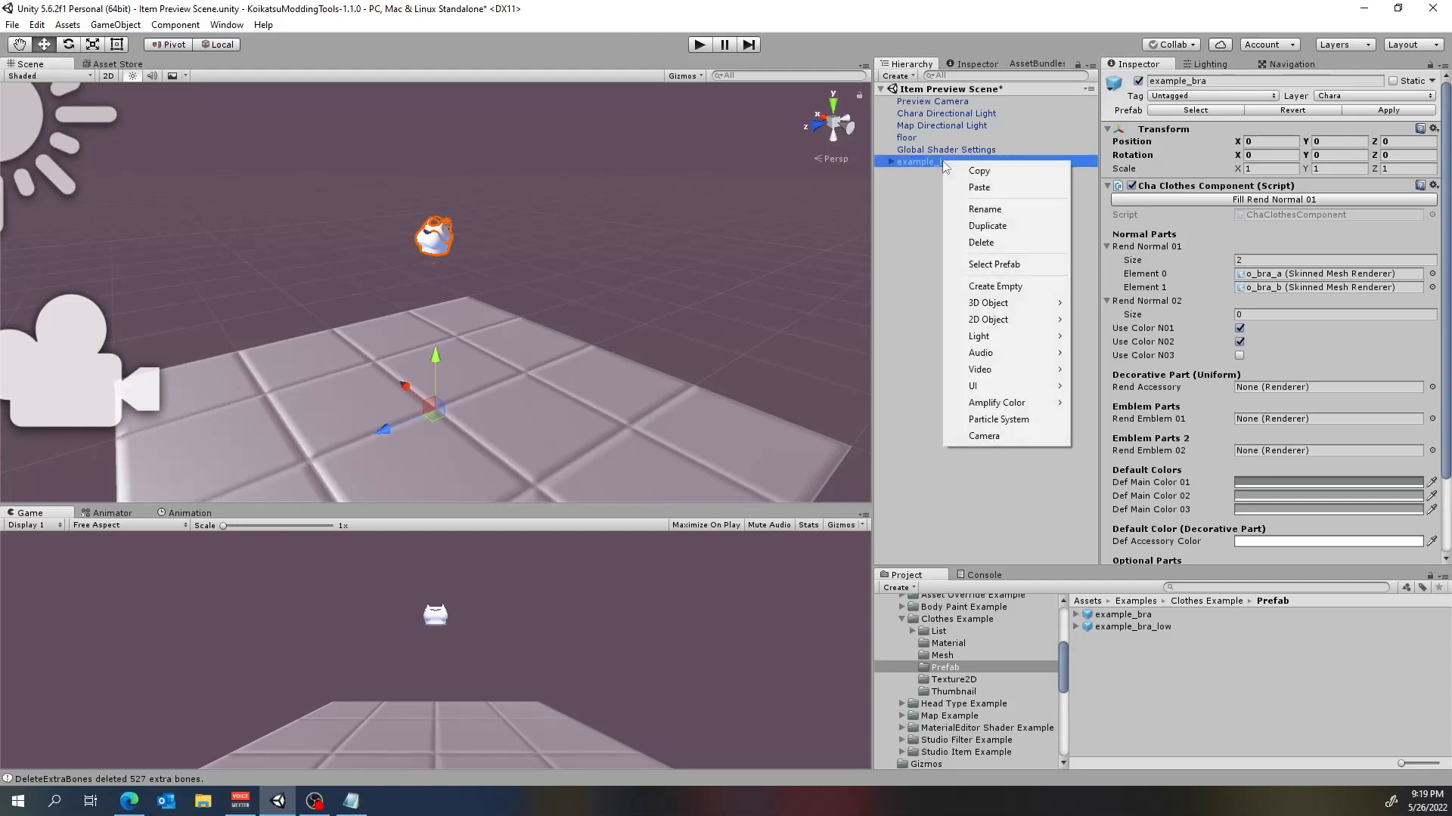
left_click(981, 243)
Switch to the Notepad change list, place the cursor at the "lights" entry, and return to Unity
left_click(350, 803)
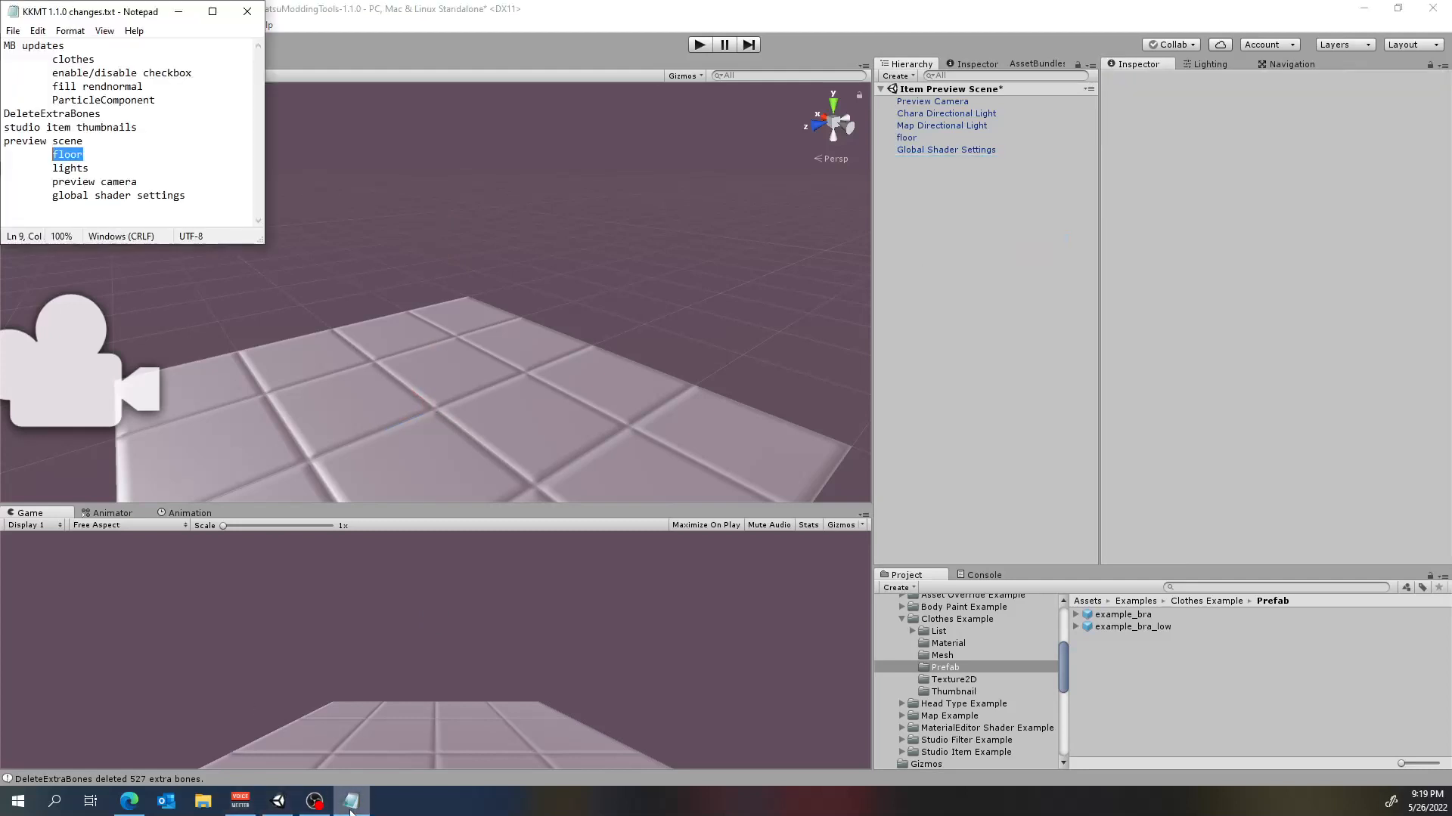
left_click(92, 168)
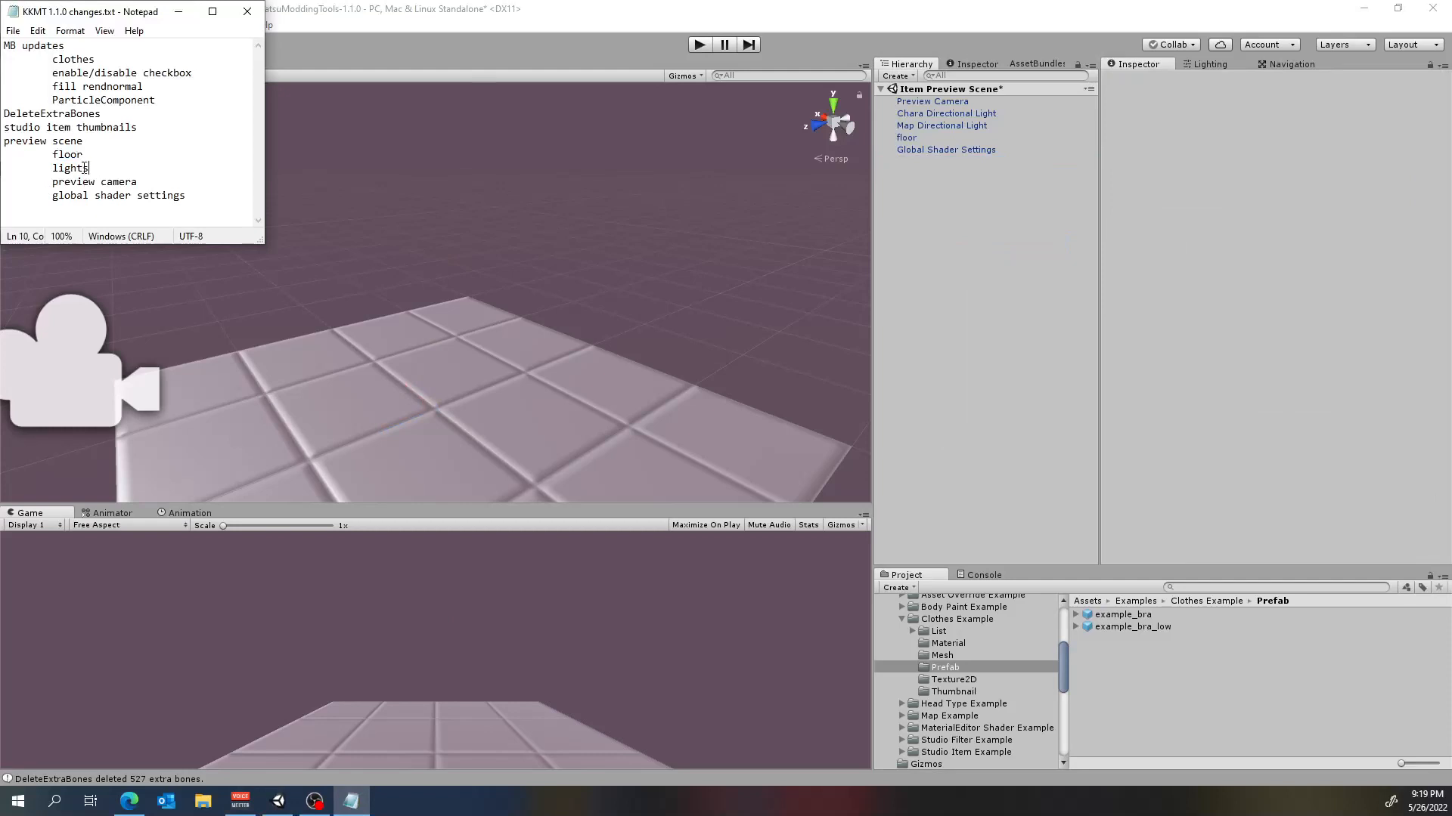
left_click(446, 197)
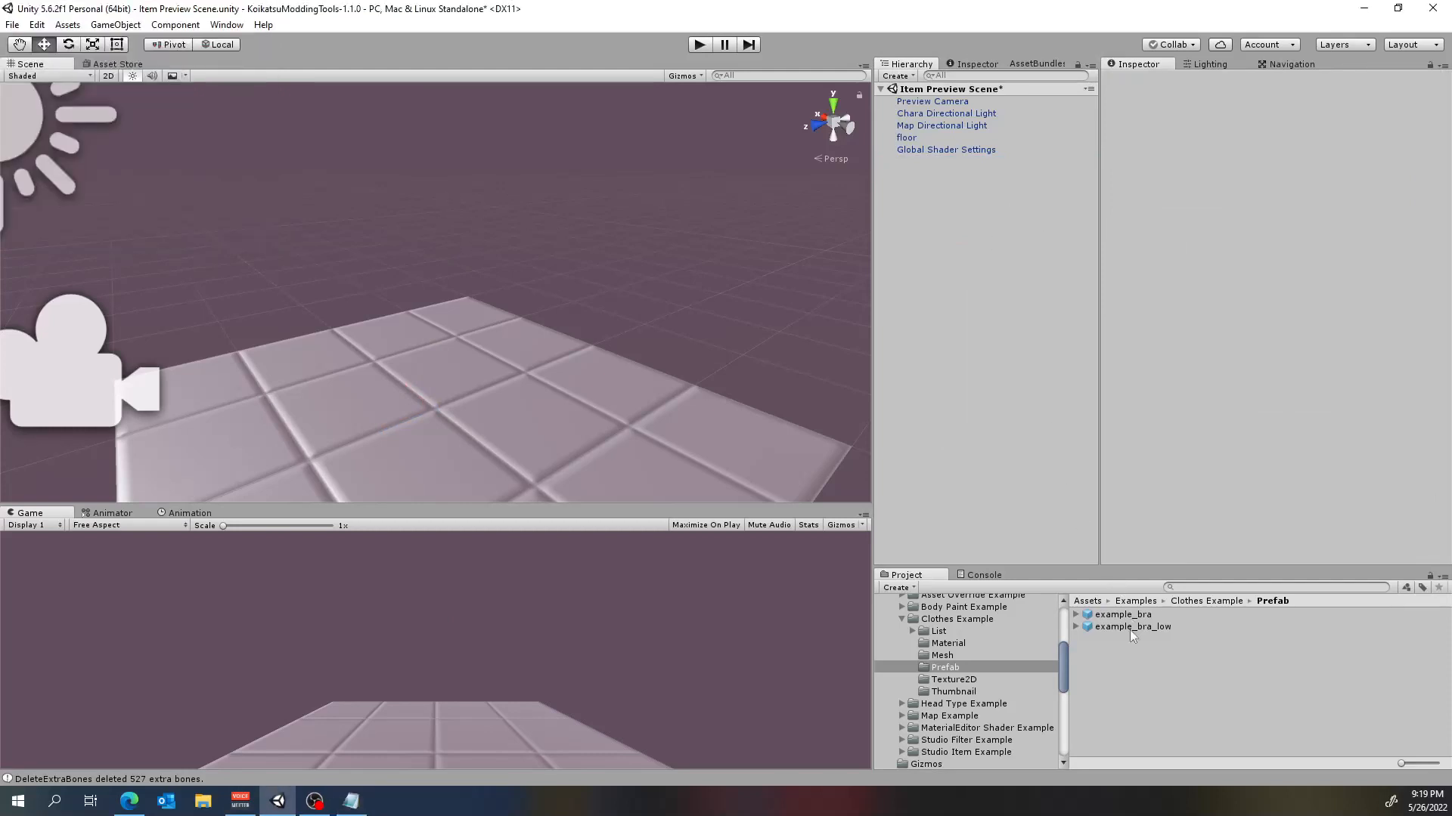
Place the Crystal prefab from the Studio Test Prefab folder under Mods into the Item Preview Scene
left_click(904, 751)
left_click(903, 750)
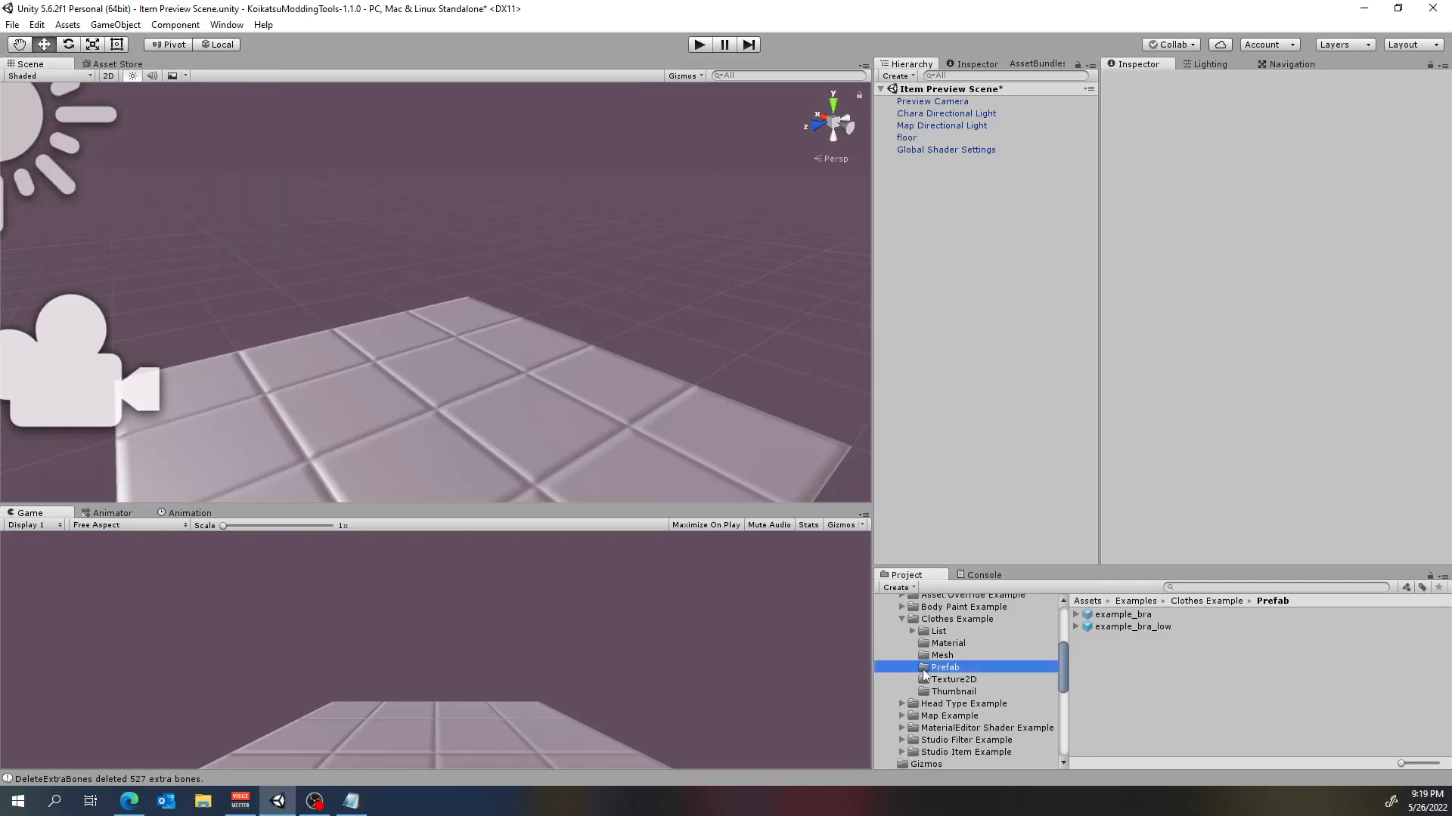
scroll(938, 680, "down", 5)
left_click(949, 679)
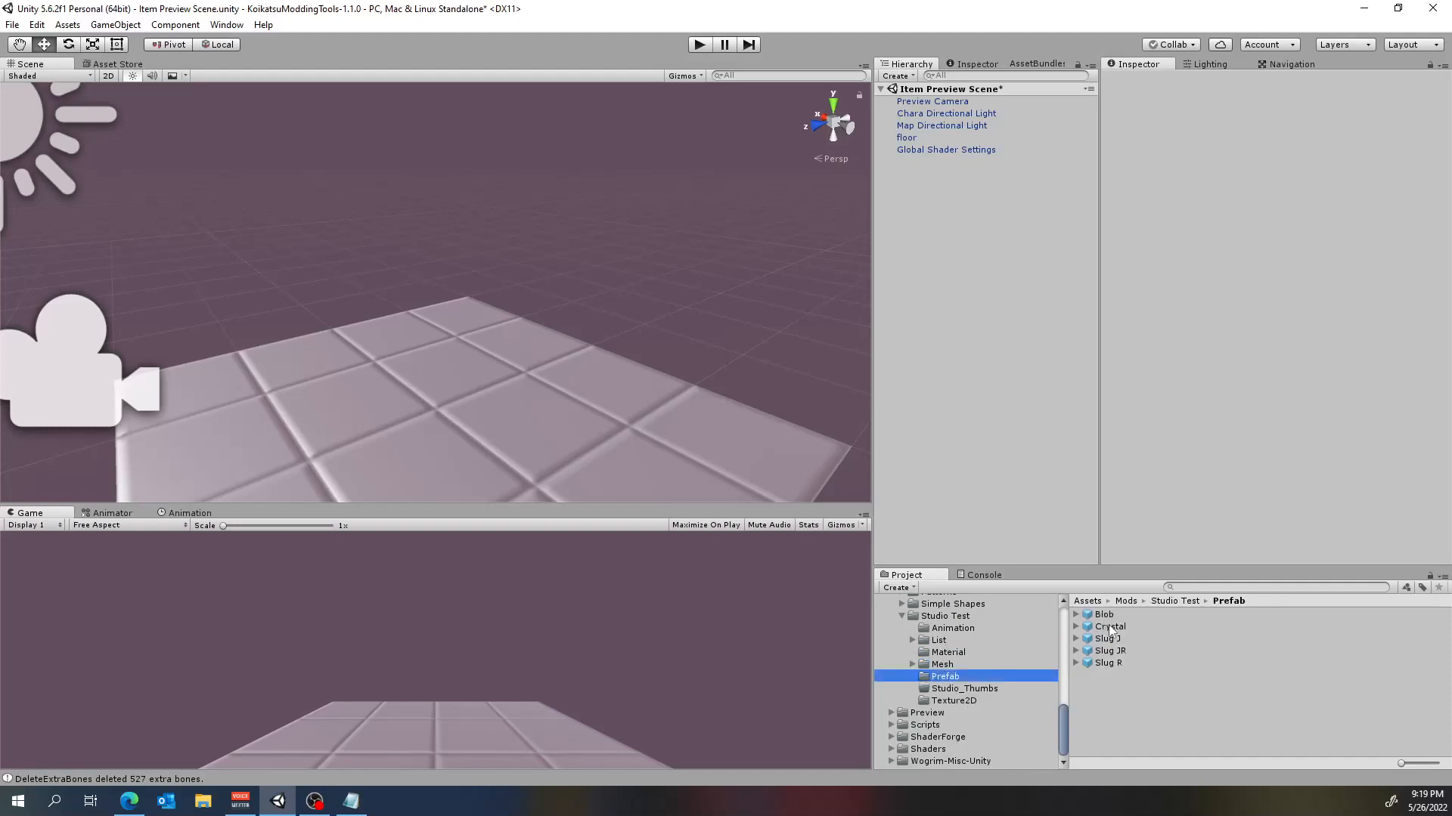
left_click_drag(1110, 628, 983, 321)
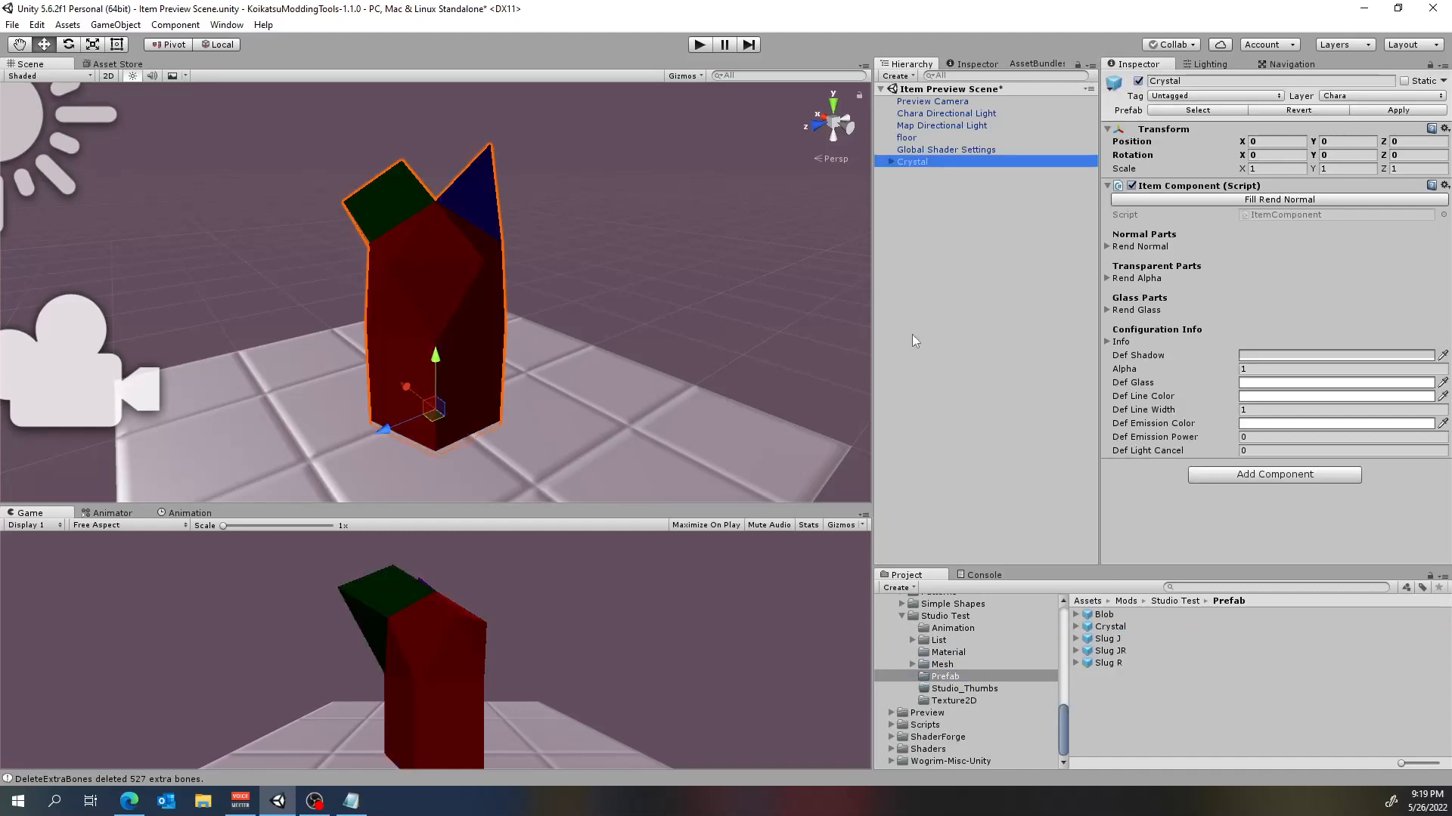
scroll(523, 342, "down", 4)
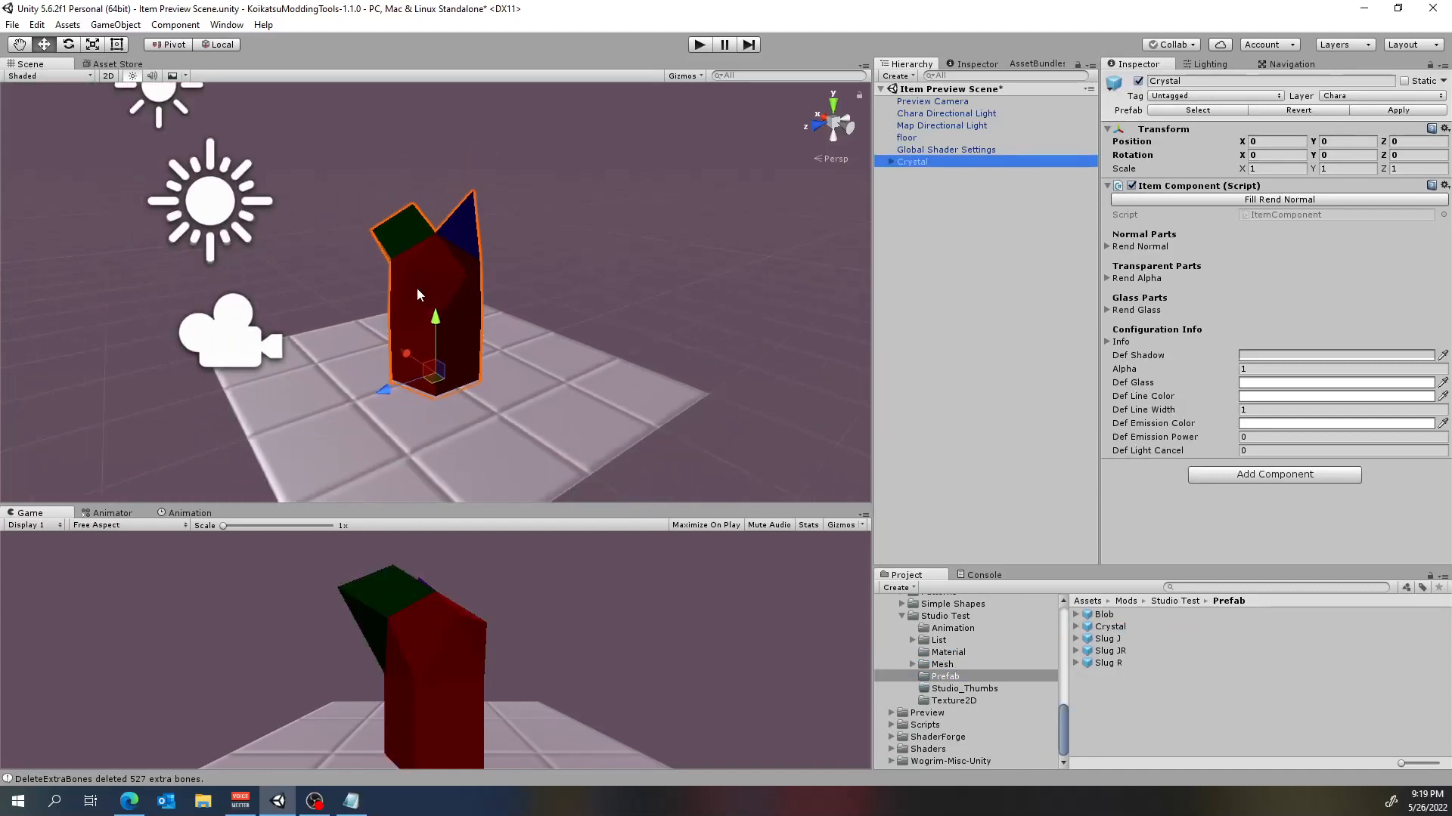
Examine the Chara Directional Light's settings and how the light falls on the Crystal from different angles
left_click_drag(353, 174, 675, 209, "alt")
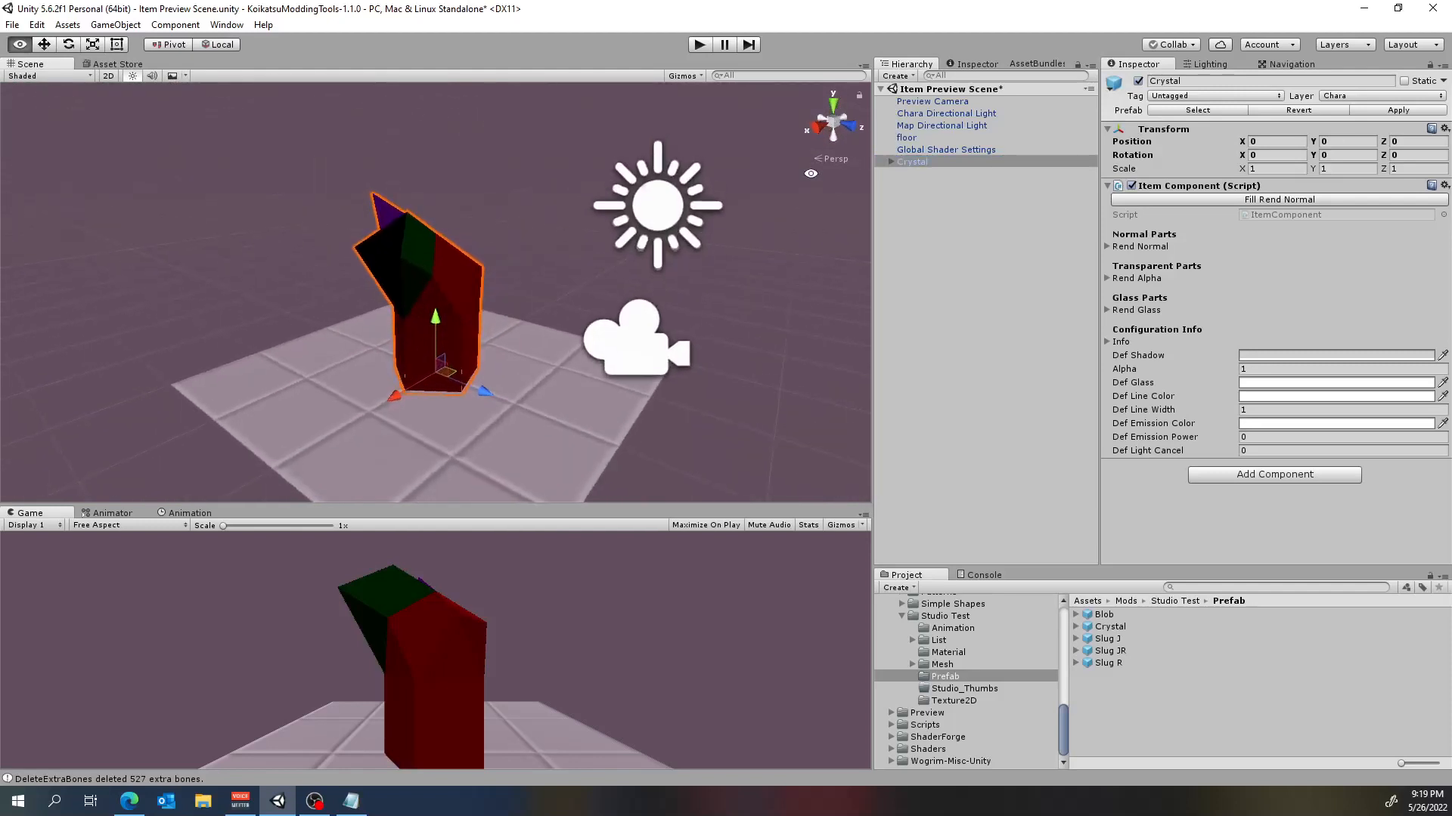
left_click(983, 115)
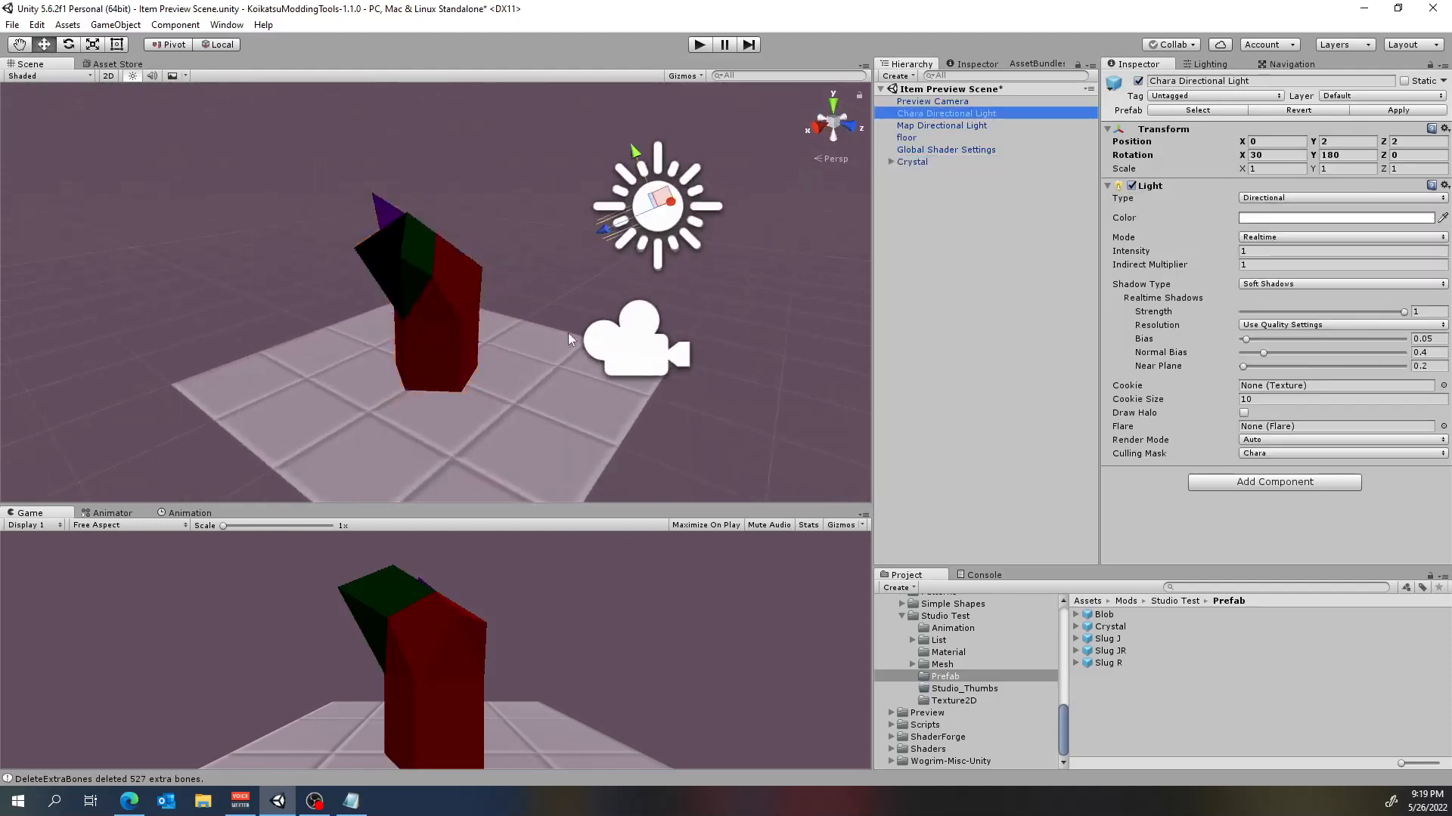
scroll(650, 245, "up", 3)
left_click_drag(653, 243, 558, 301, "alt")
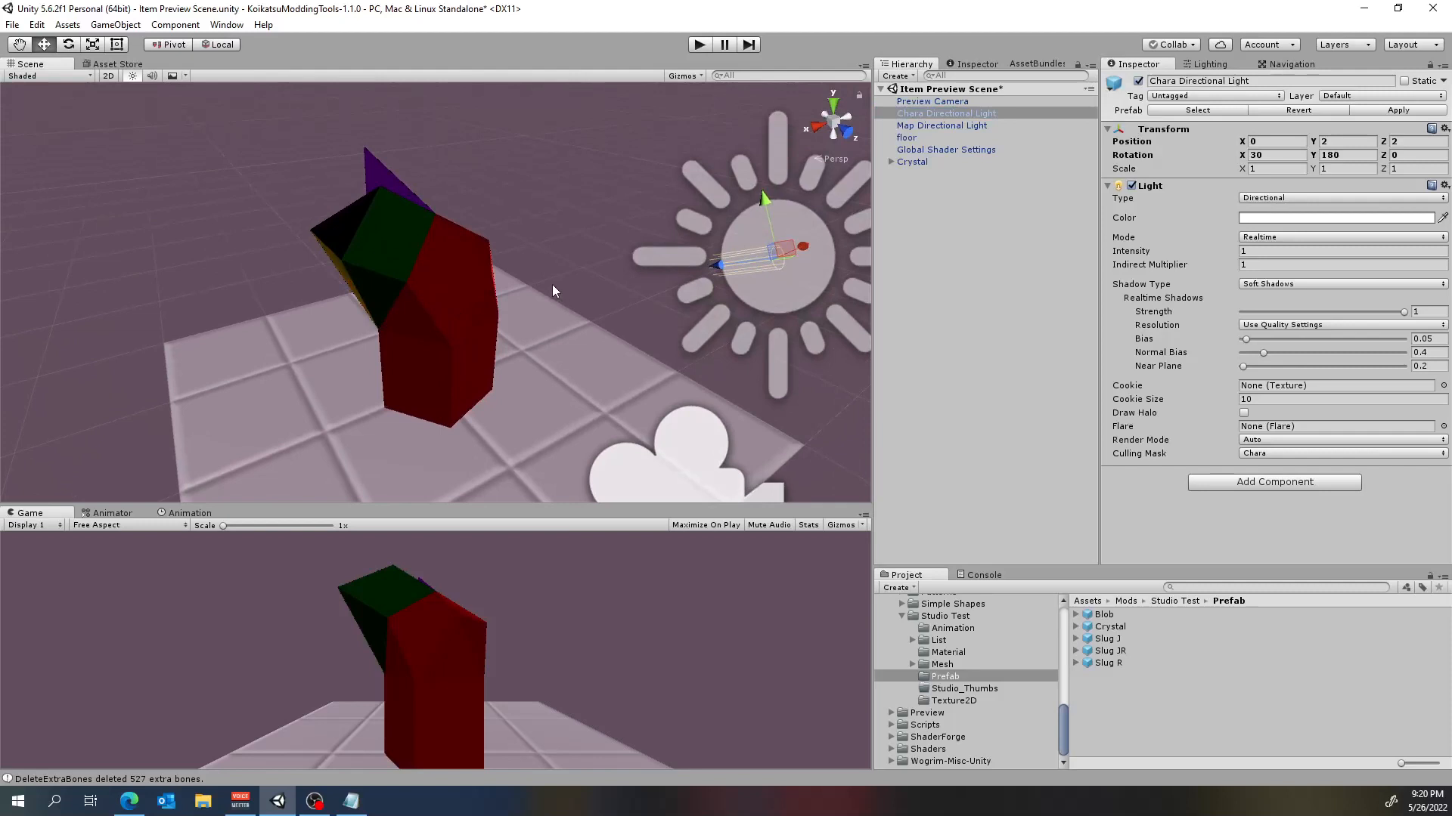
left_click(456, 330)
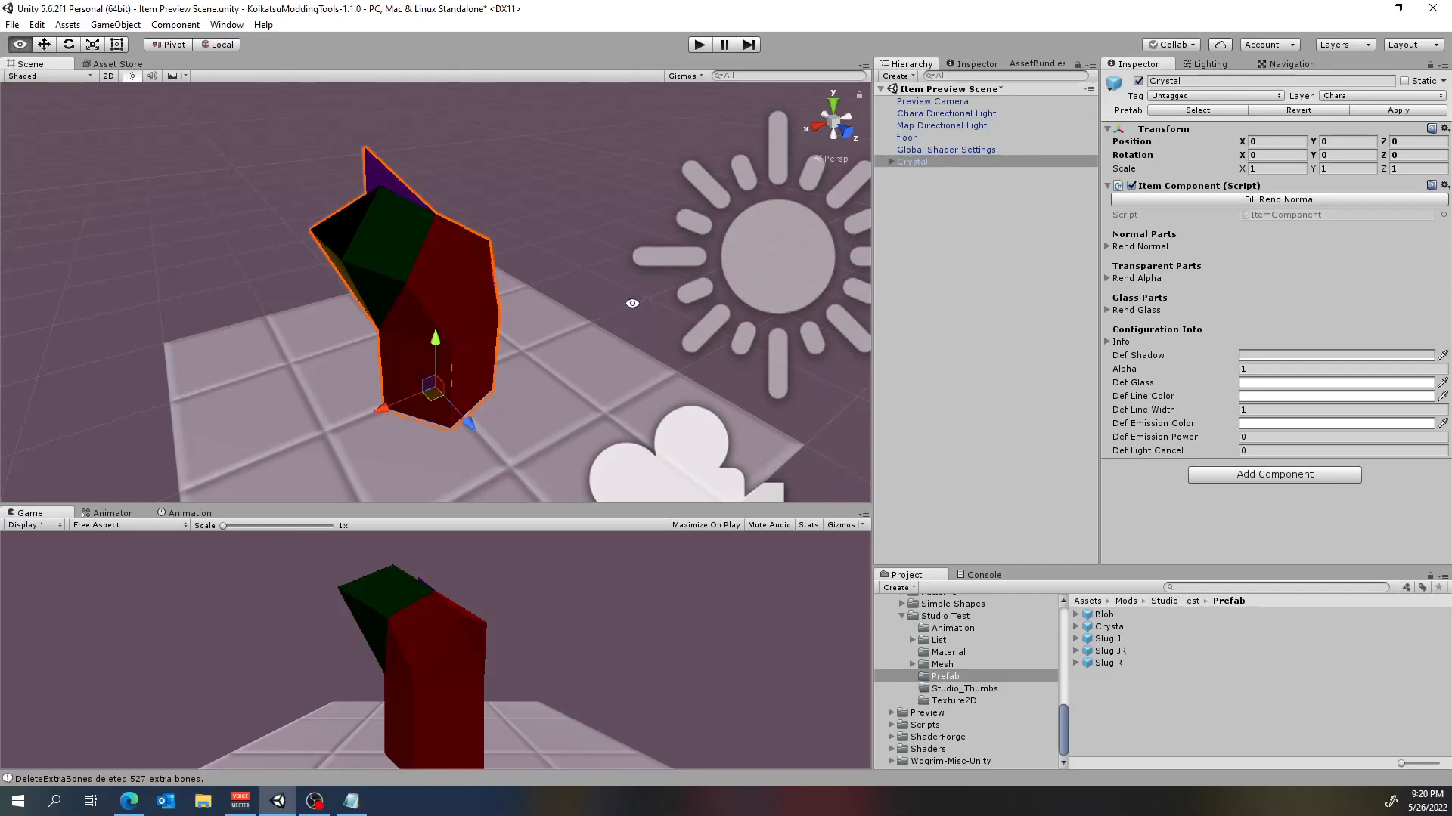
left_click_drag(519, 299, 355, 310, "alt")
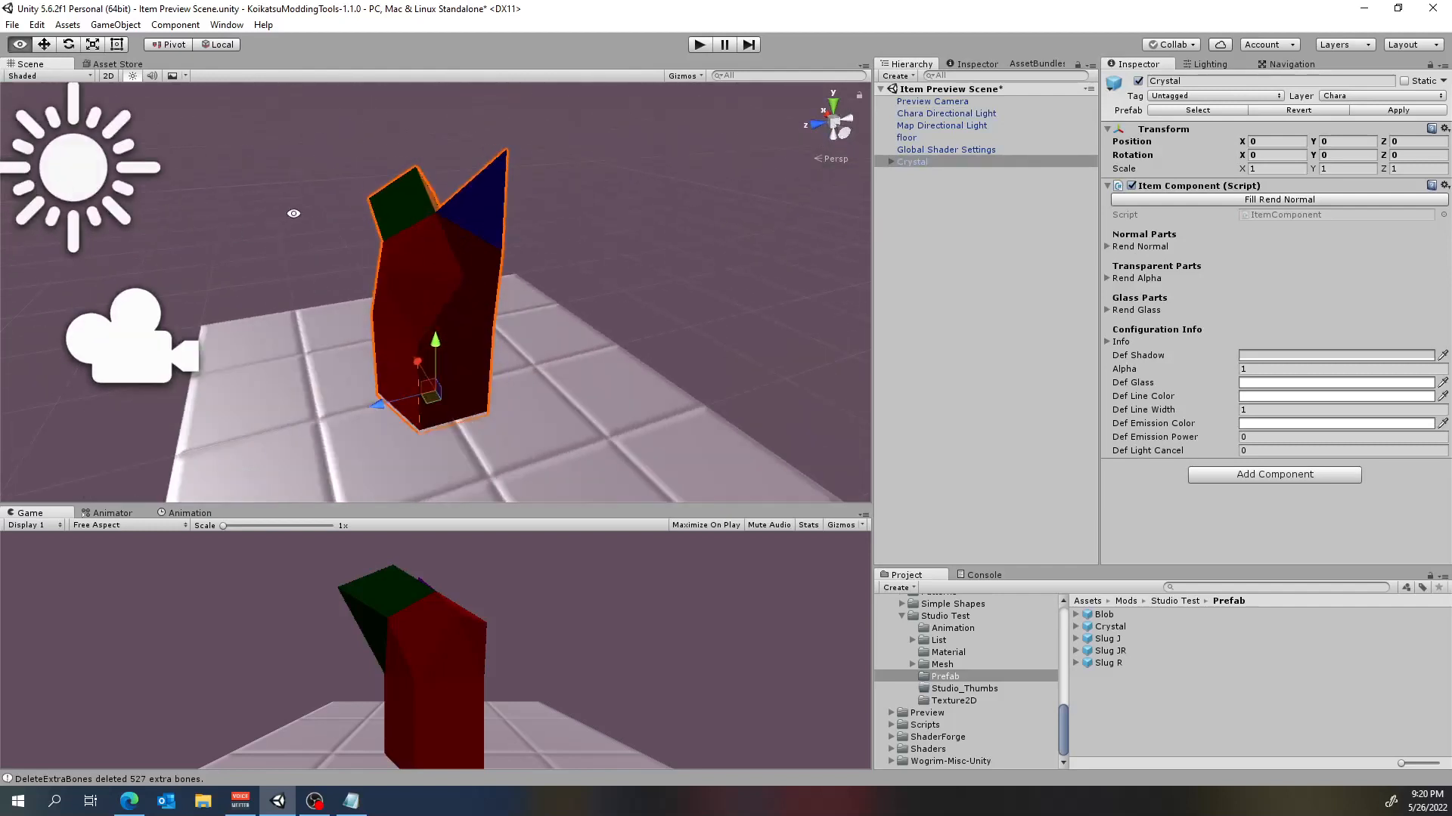
Compare the Chara Directional Light's direction with the lit and dark faces of the Crystal from different sides
left_click_drag(528, 328, 256, 173, "alt")
left_click(256, 173)
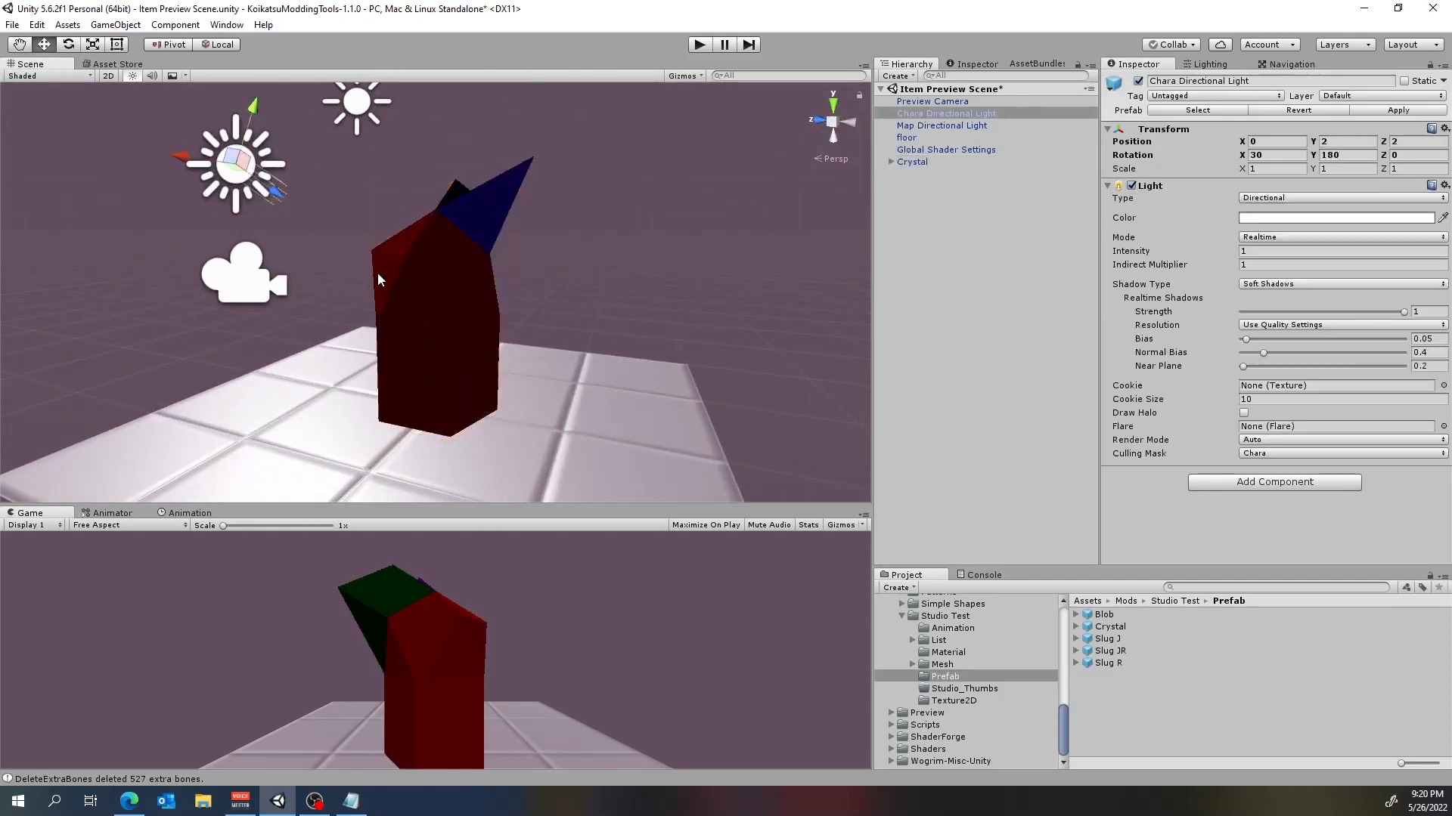
left_click_drag(337, 286, 437, 283, "alt")
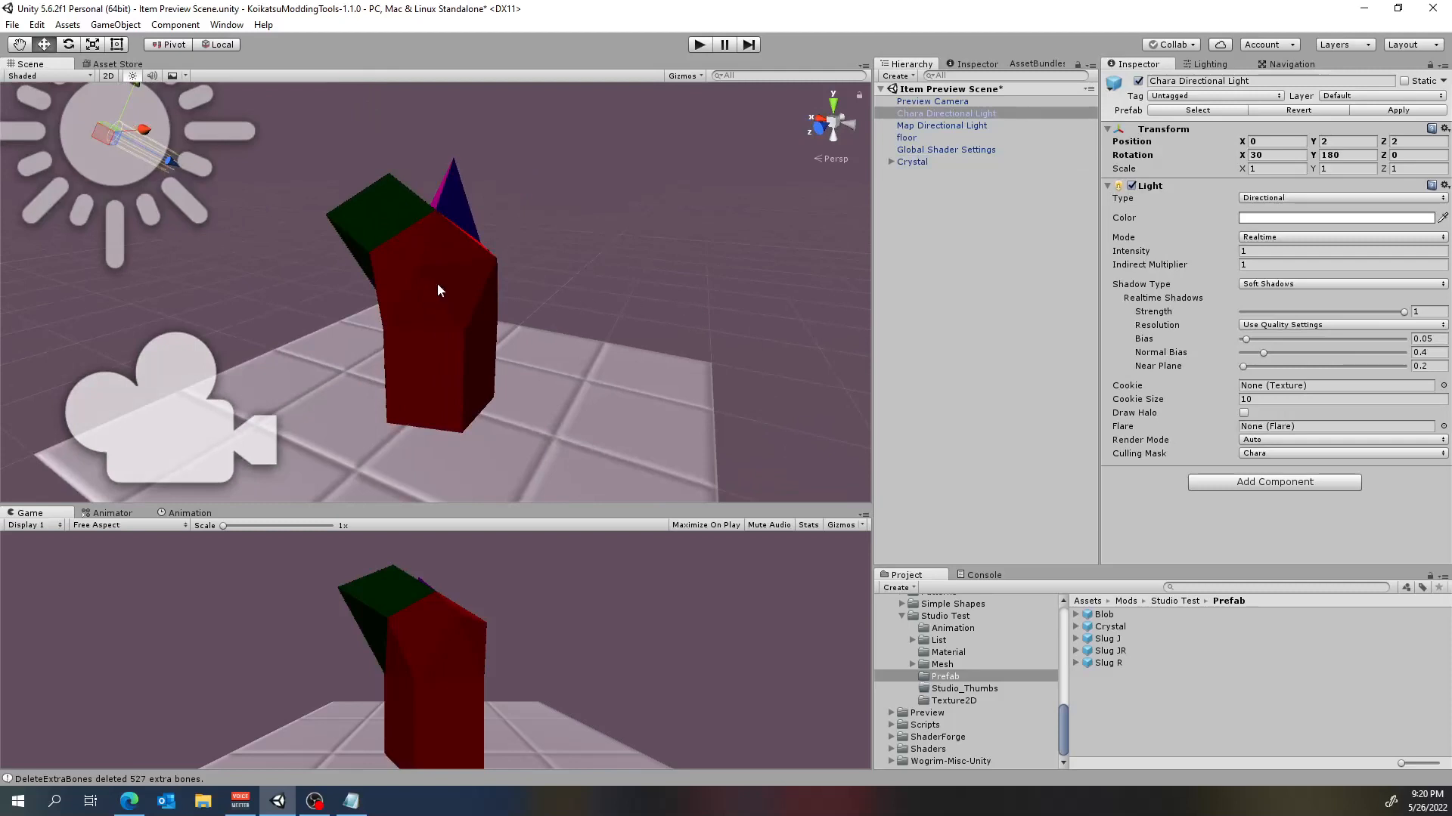
left_click(441, 285)
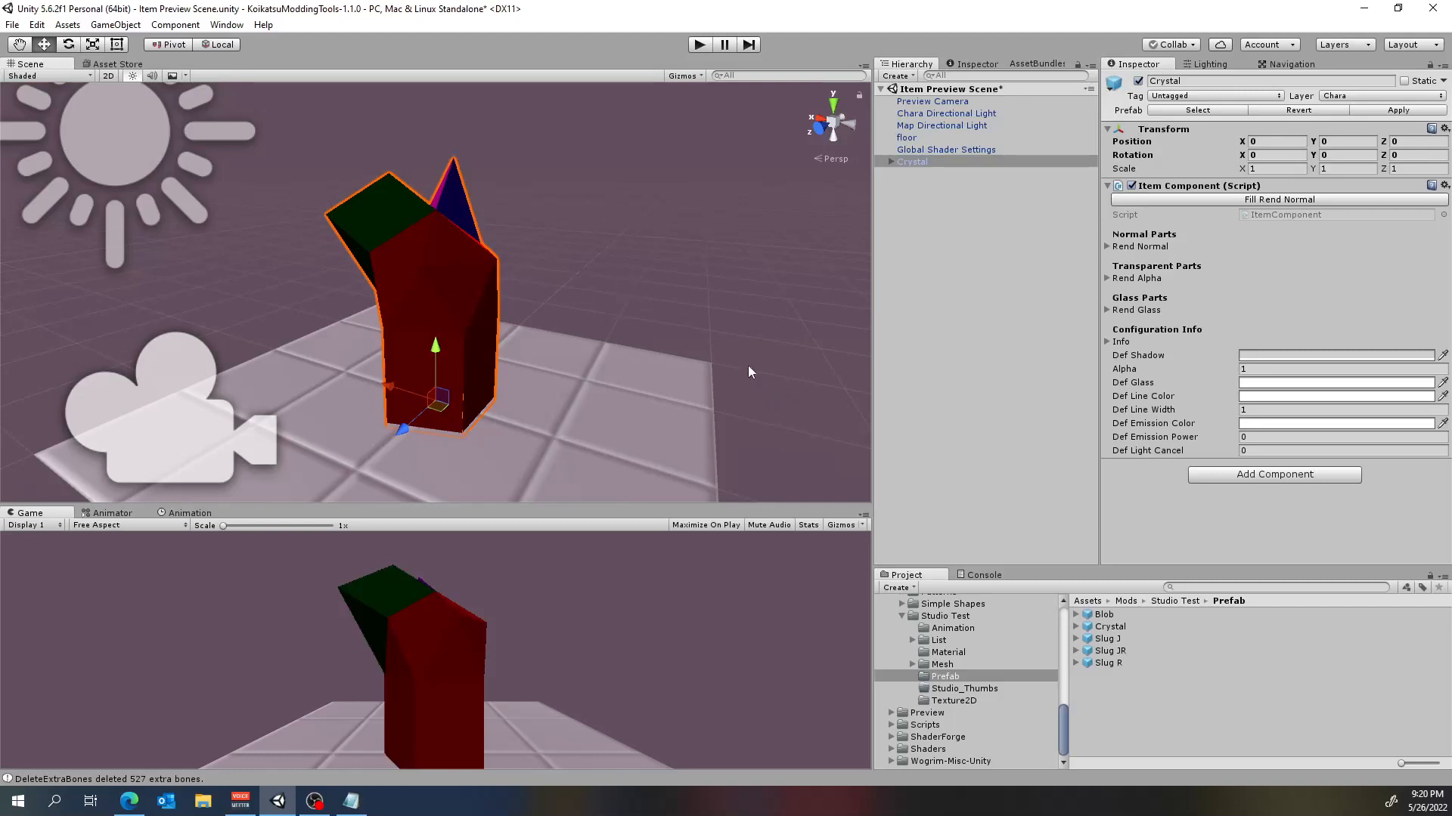
Change the shader of Crystal_mat in the Studio Test Material folder to Shader Forge/main_item_studio
left_click(950, 652)
left_click(1156, 639)
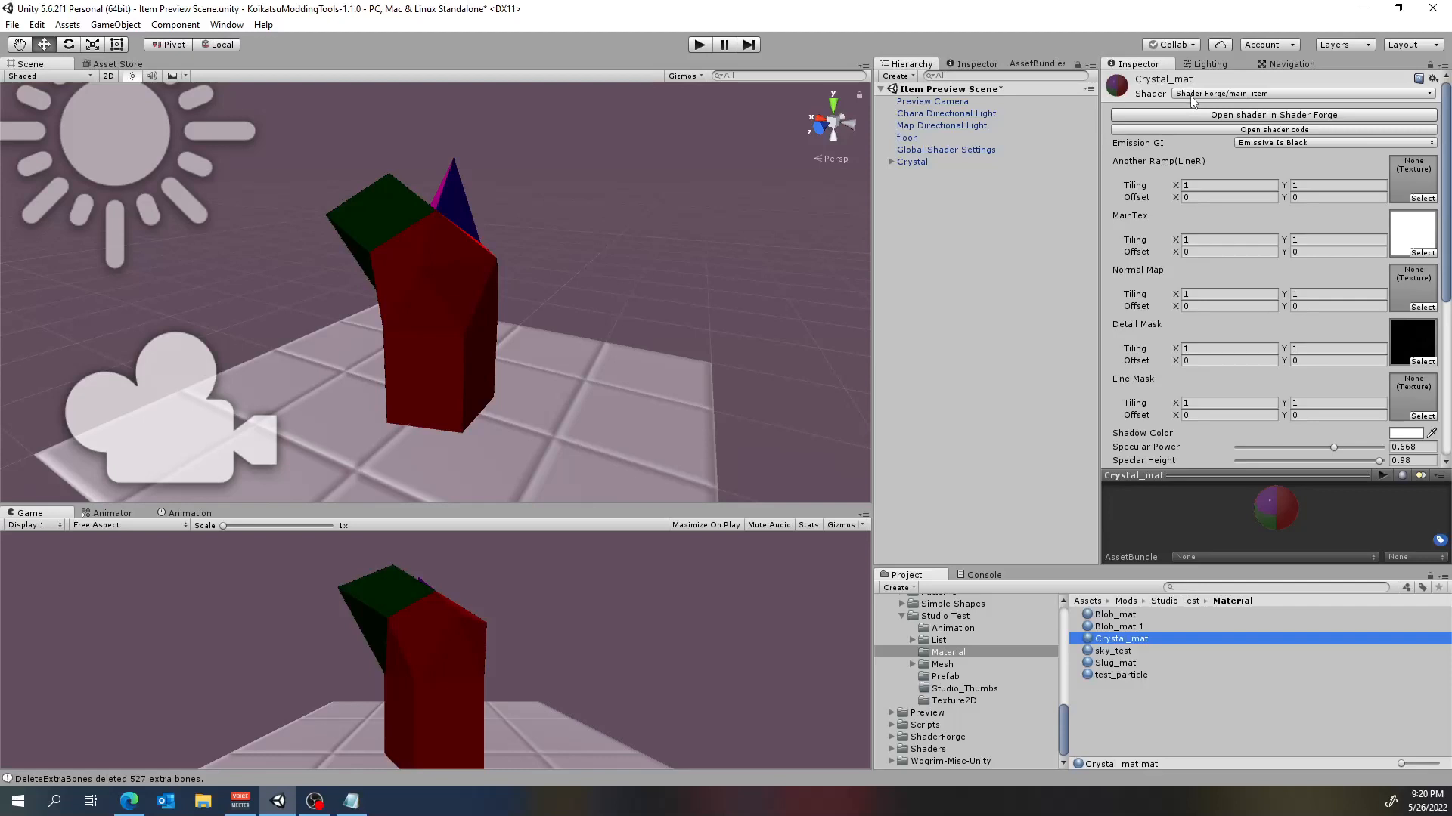
left_click(1228, 96)
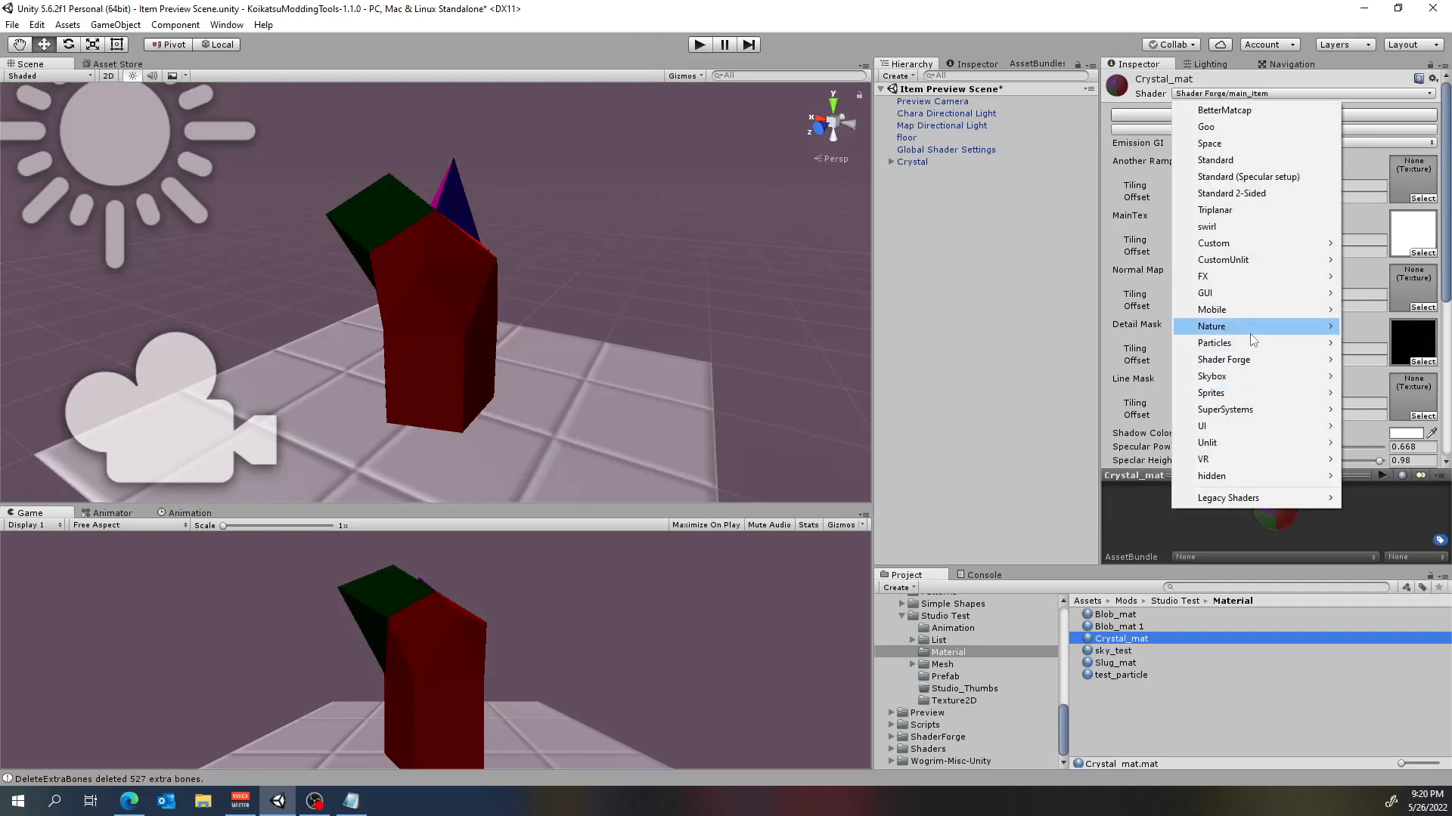
mouse_move(1267, 384)
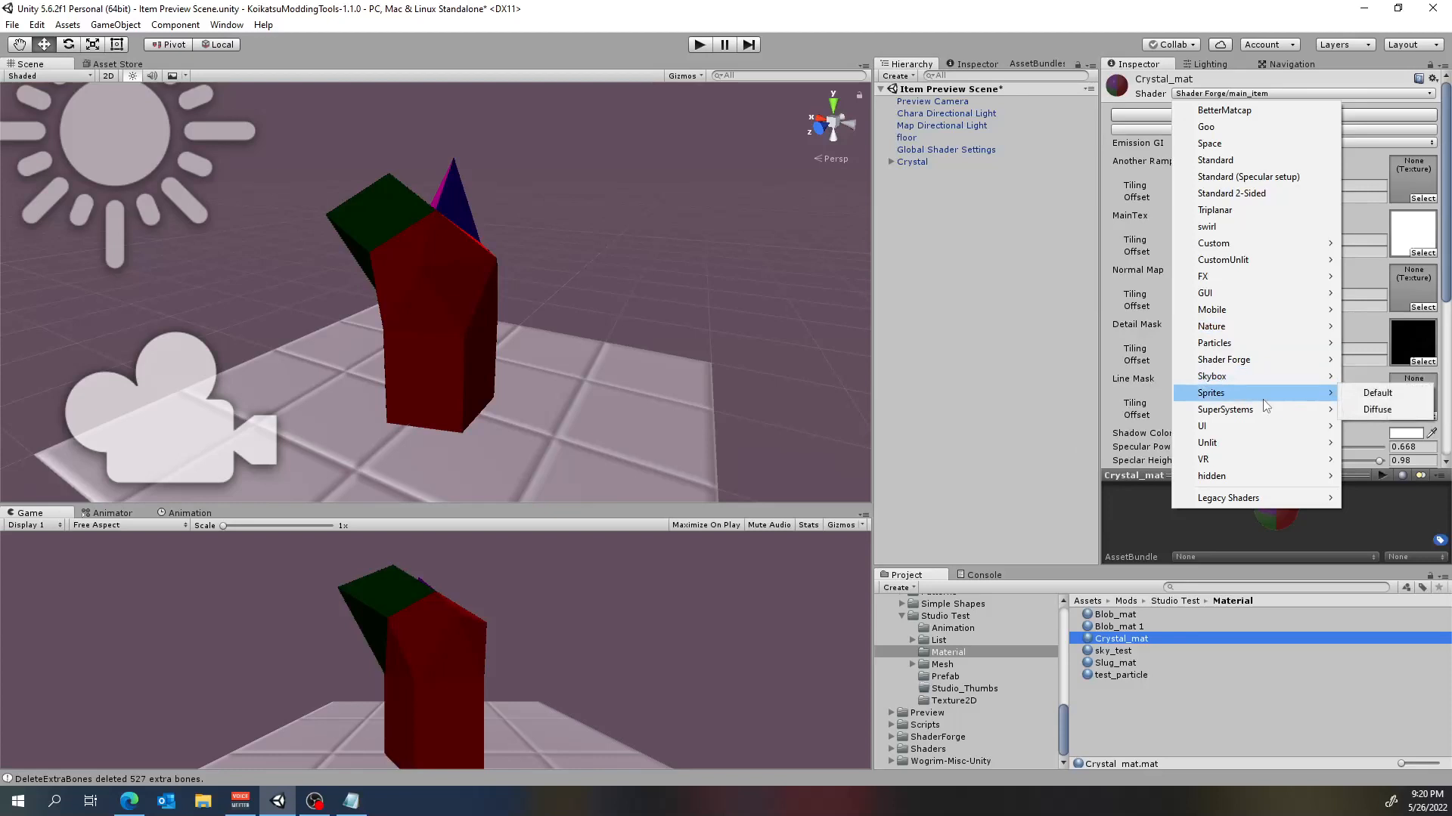
mouse_move(1262, 440)
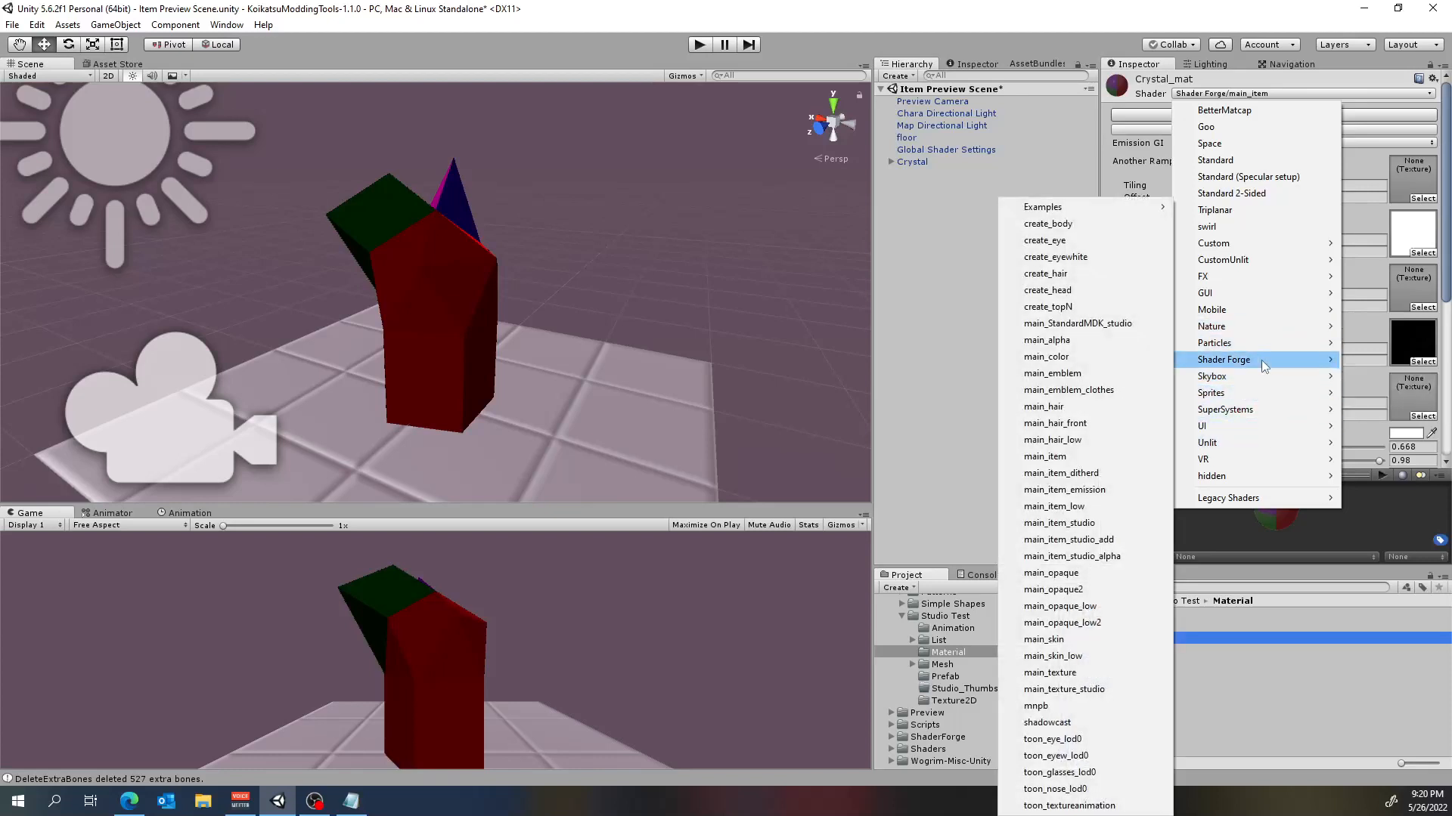
left_click(1111, 523)
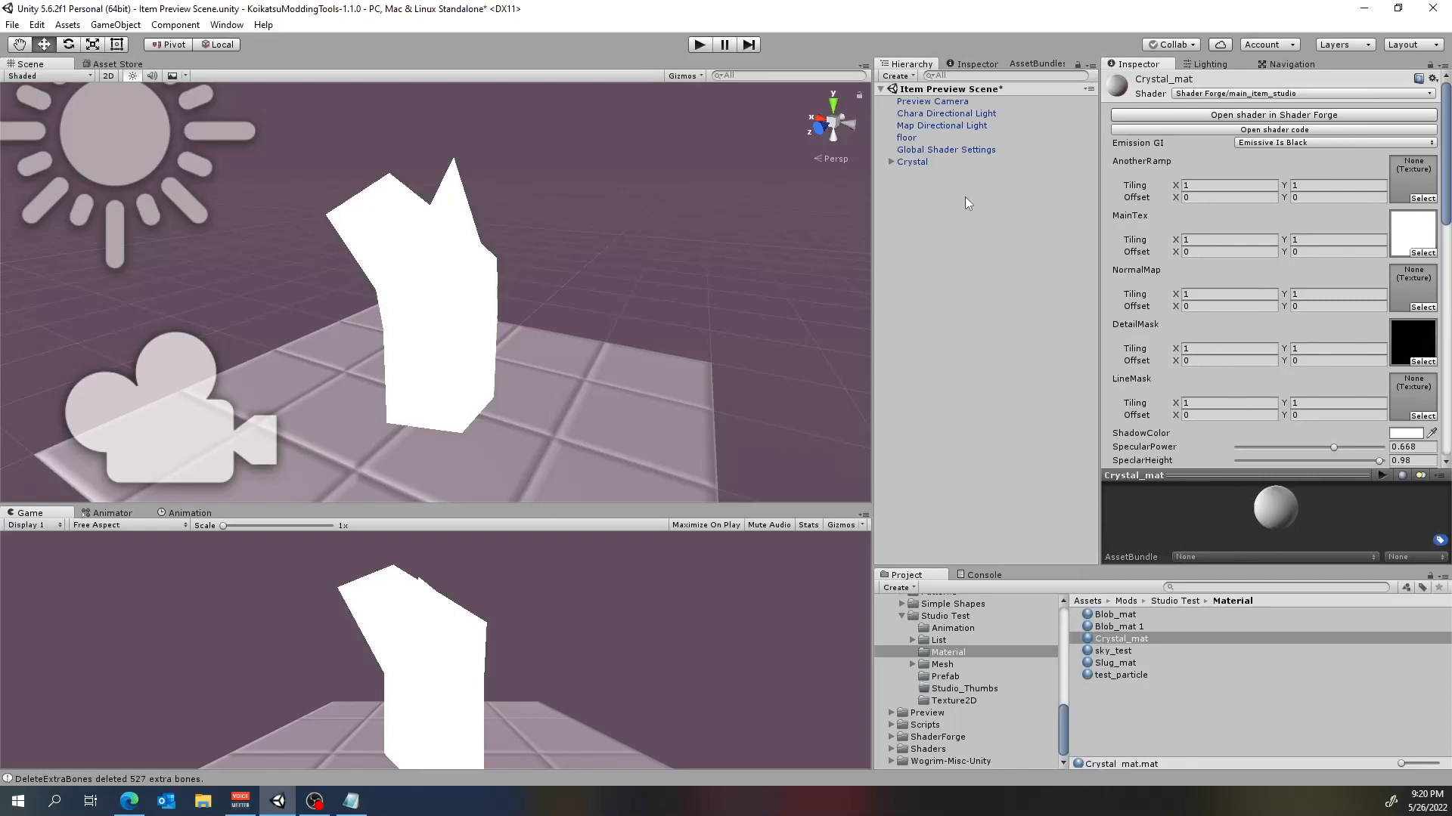
Delete the Crystal from the scene and place a fresh copy from the Studio Test Prefab folder
left_click(930, 163)
right_click(929, 164)
left_click(979, 245)
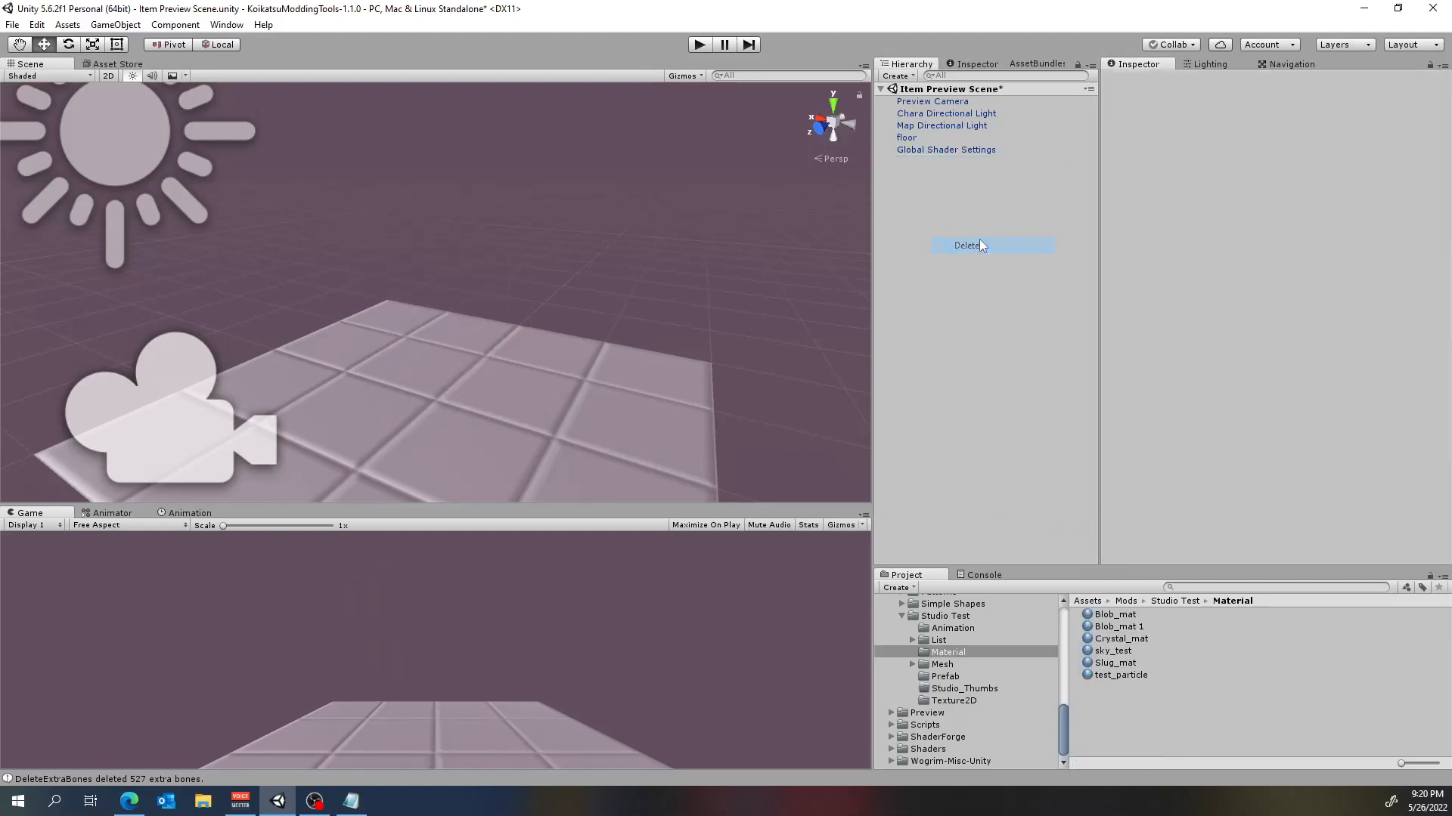
left_click(944, 677)
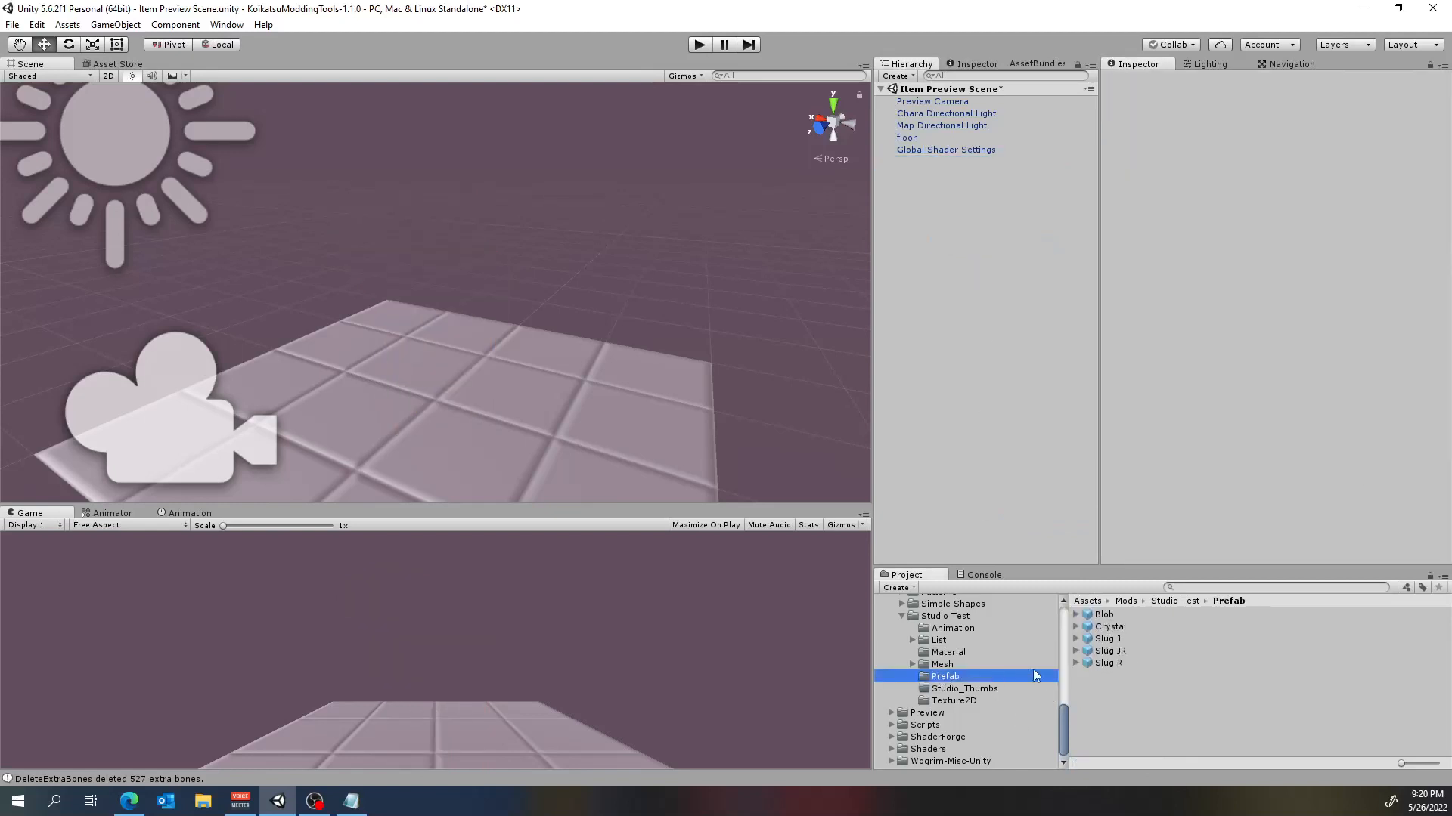
left_click(1119, 626)
left_click_drag(1119, 626, 981, 293)
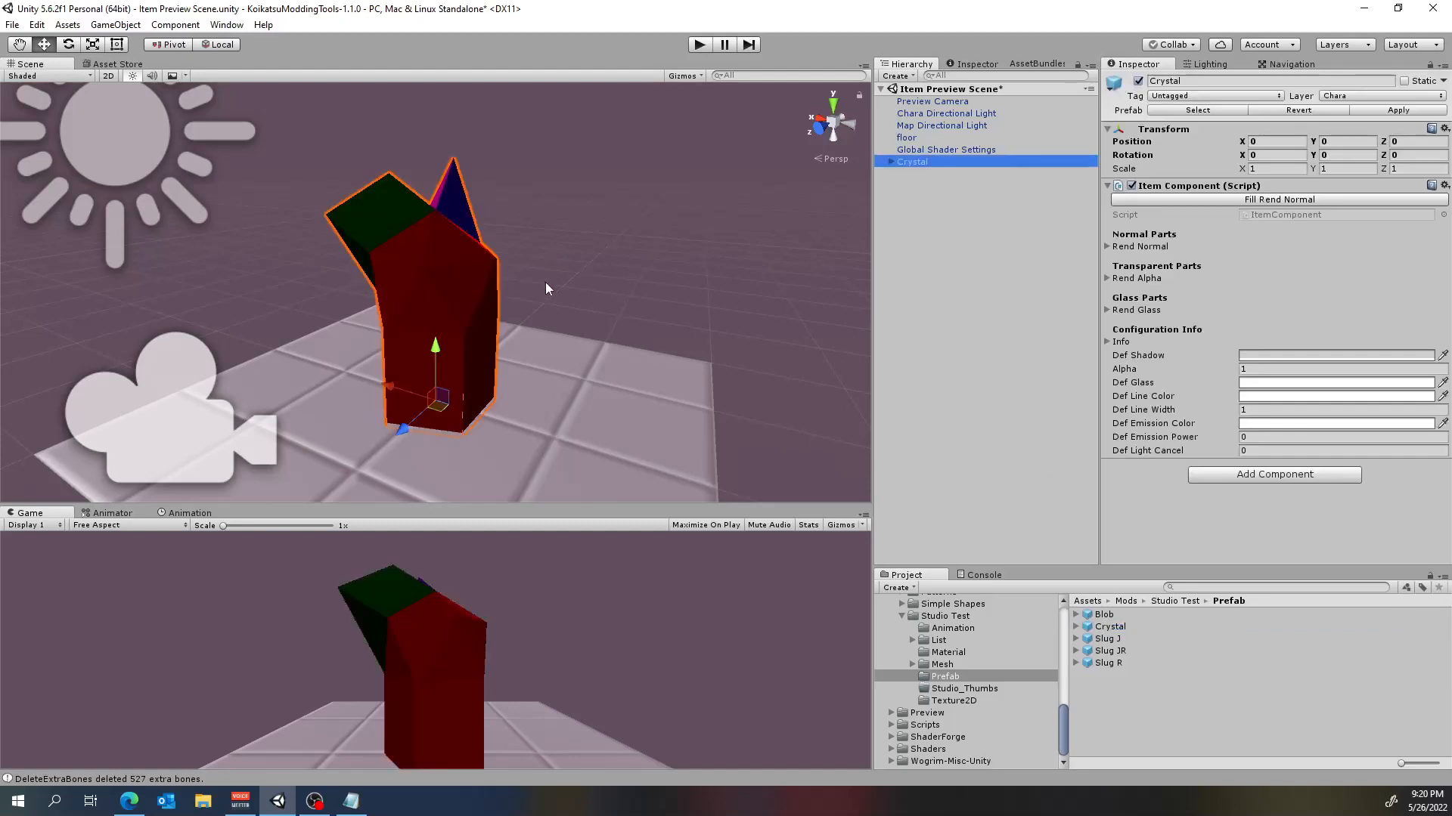
Select the Chara Directional Light and the Crystal in turn and examine how the replaced Crystal is shaded
scroll(546, 283, "up", 2)
left_click_drag(563, 294, 439, 252, "alt")
scroll(392, 242, "down", 2)
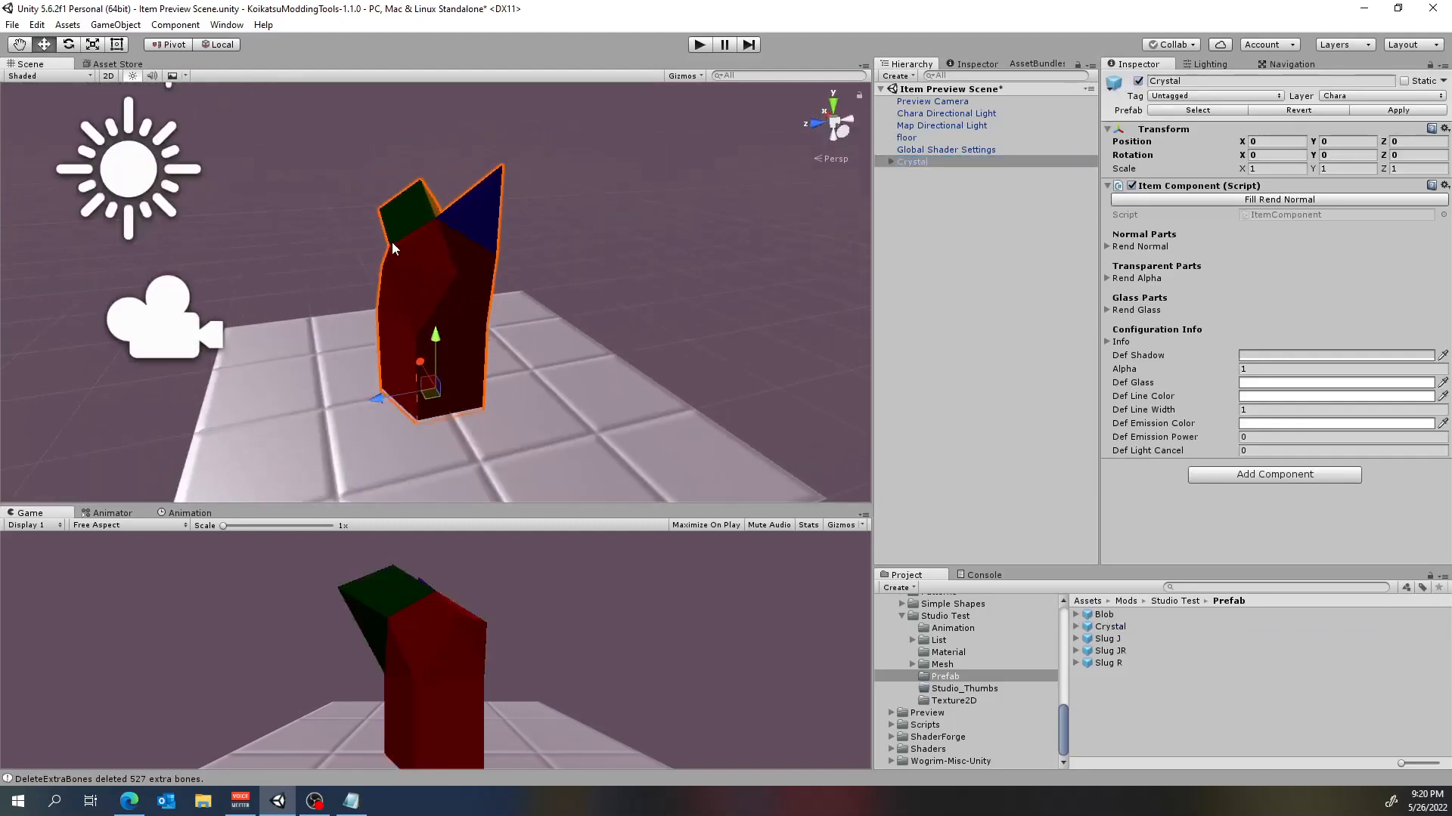
left_click(127, 186)
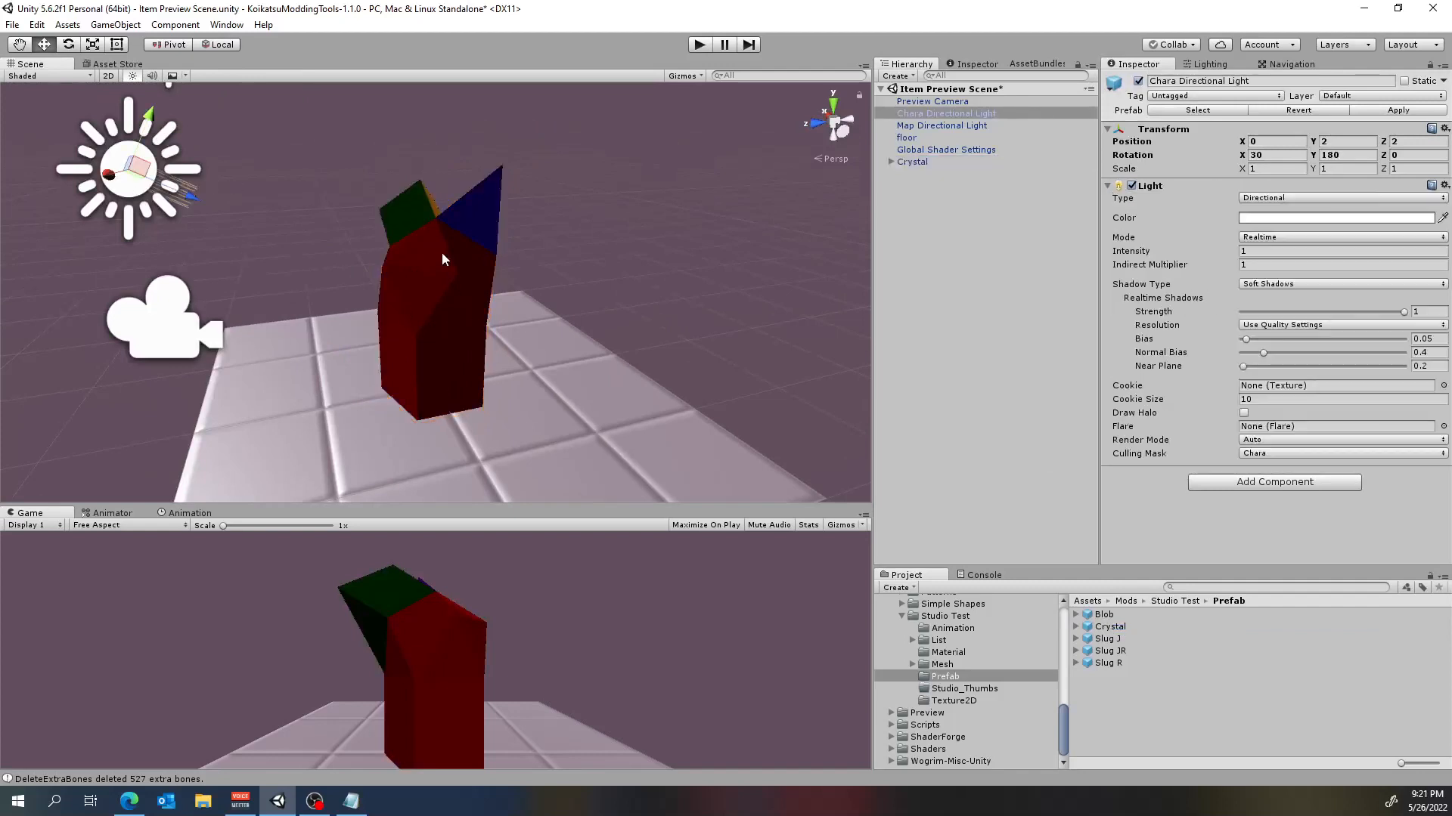
left_click(453, 298)
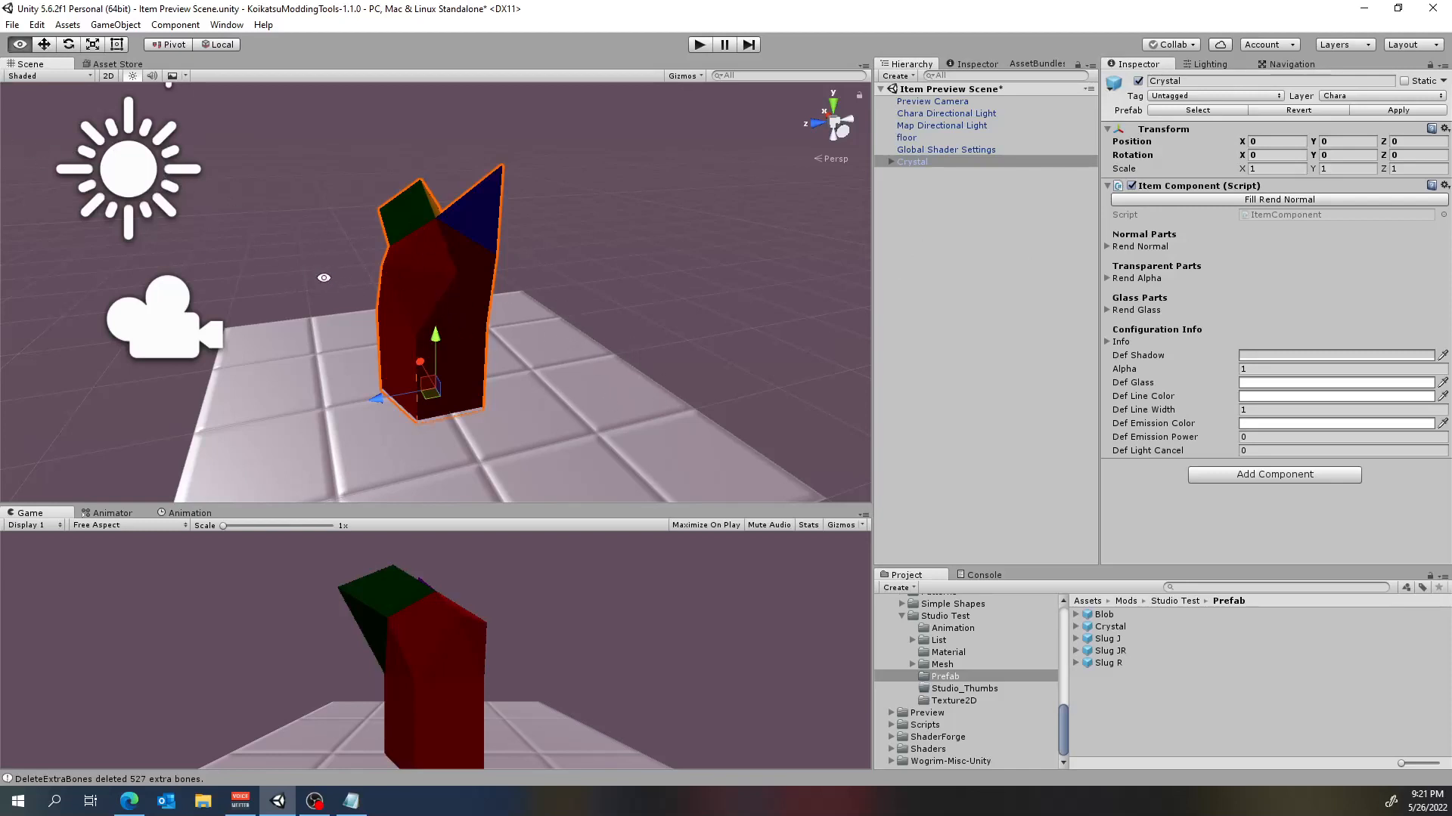
left_click_drag(388, 295, 890, 222, "alt")
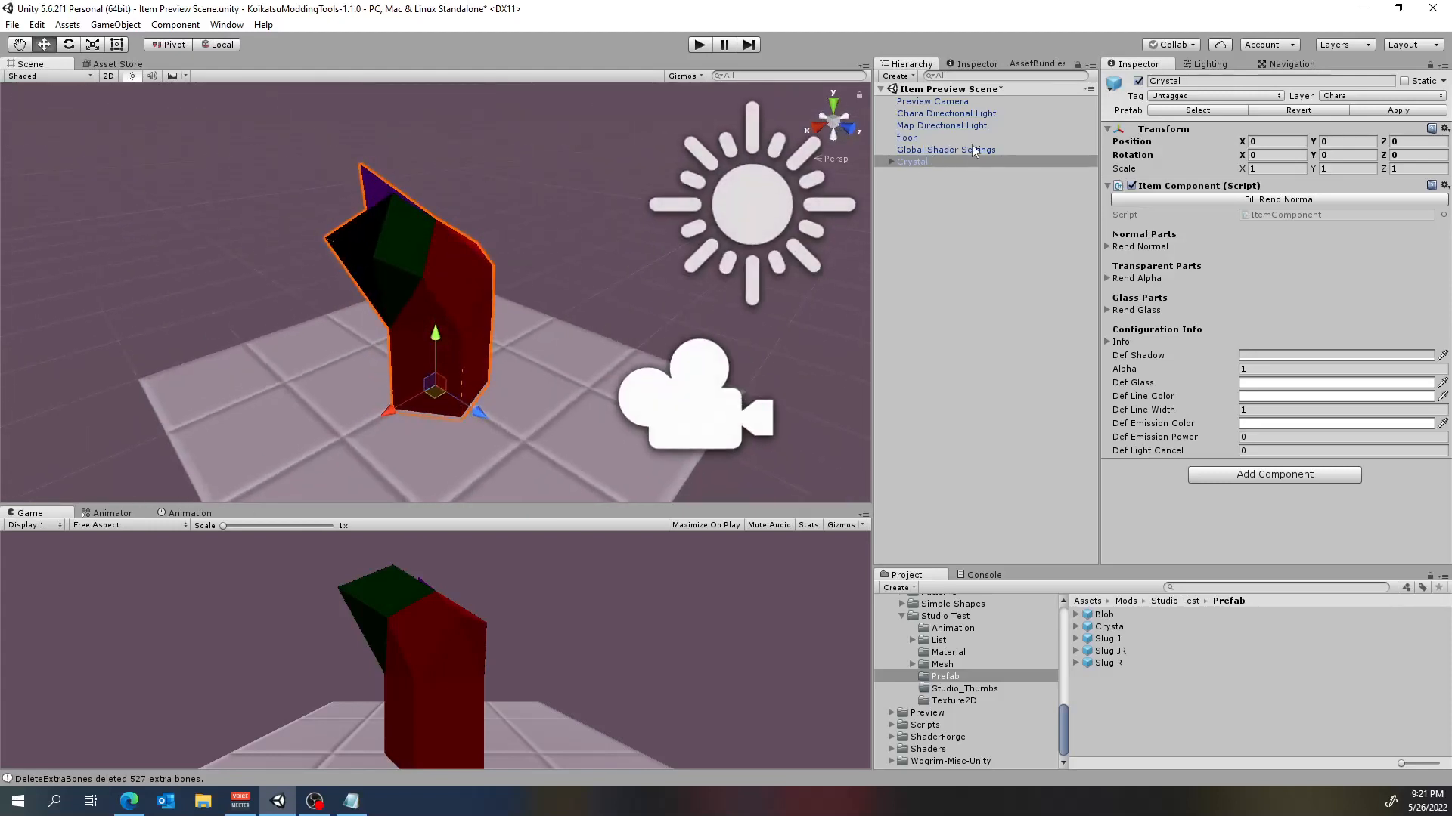
Inspect the Chara Directional Light's transform and light settings, and view the Crystal's lighting near and far
left_click(957, 115)
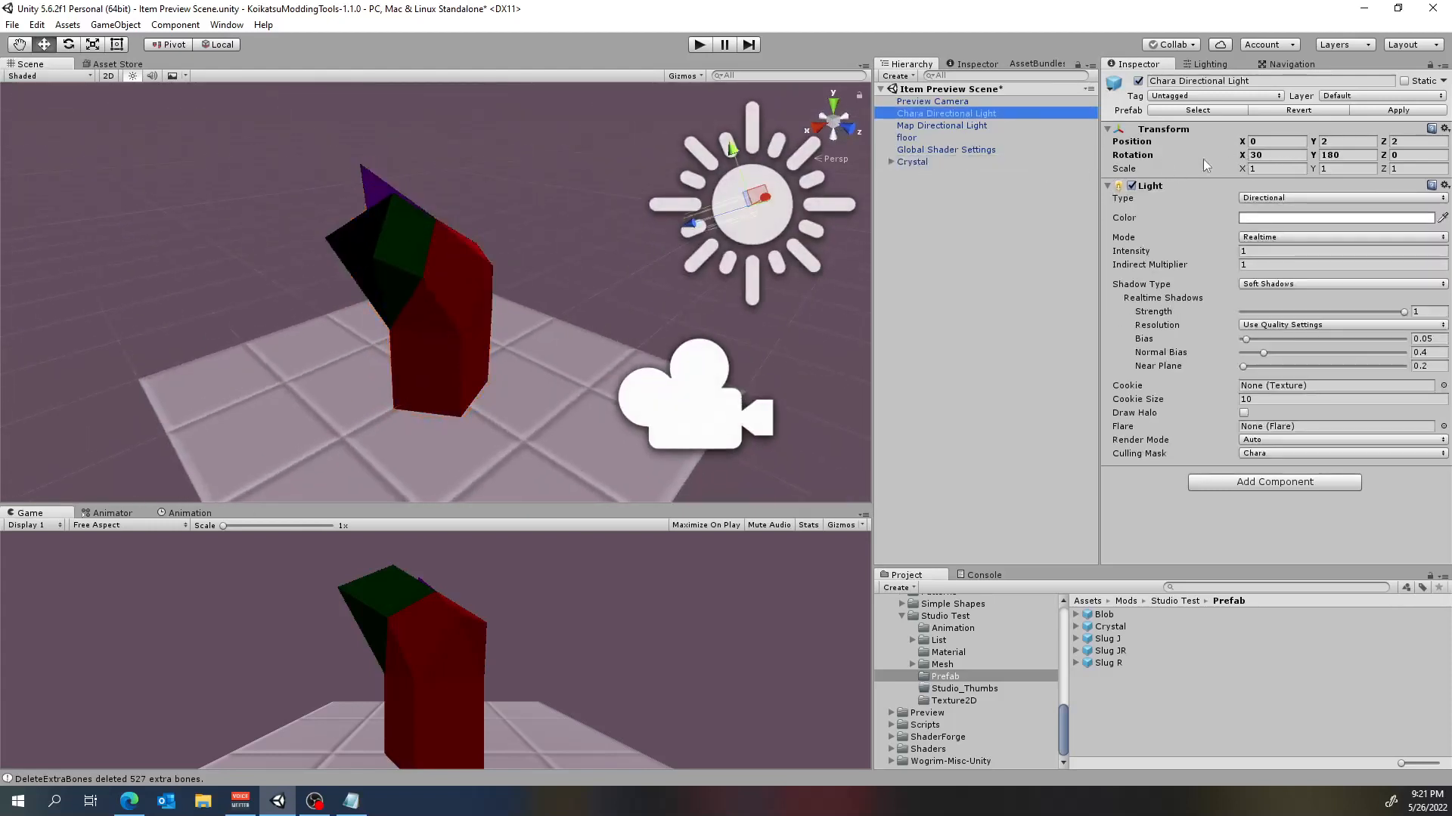
left_click_drag(646, 296, 425, 200, "alt")
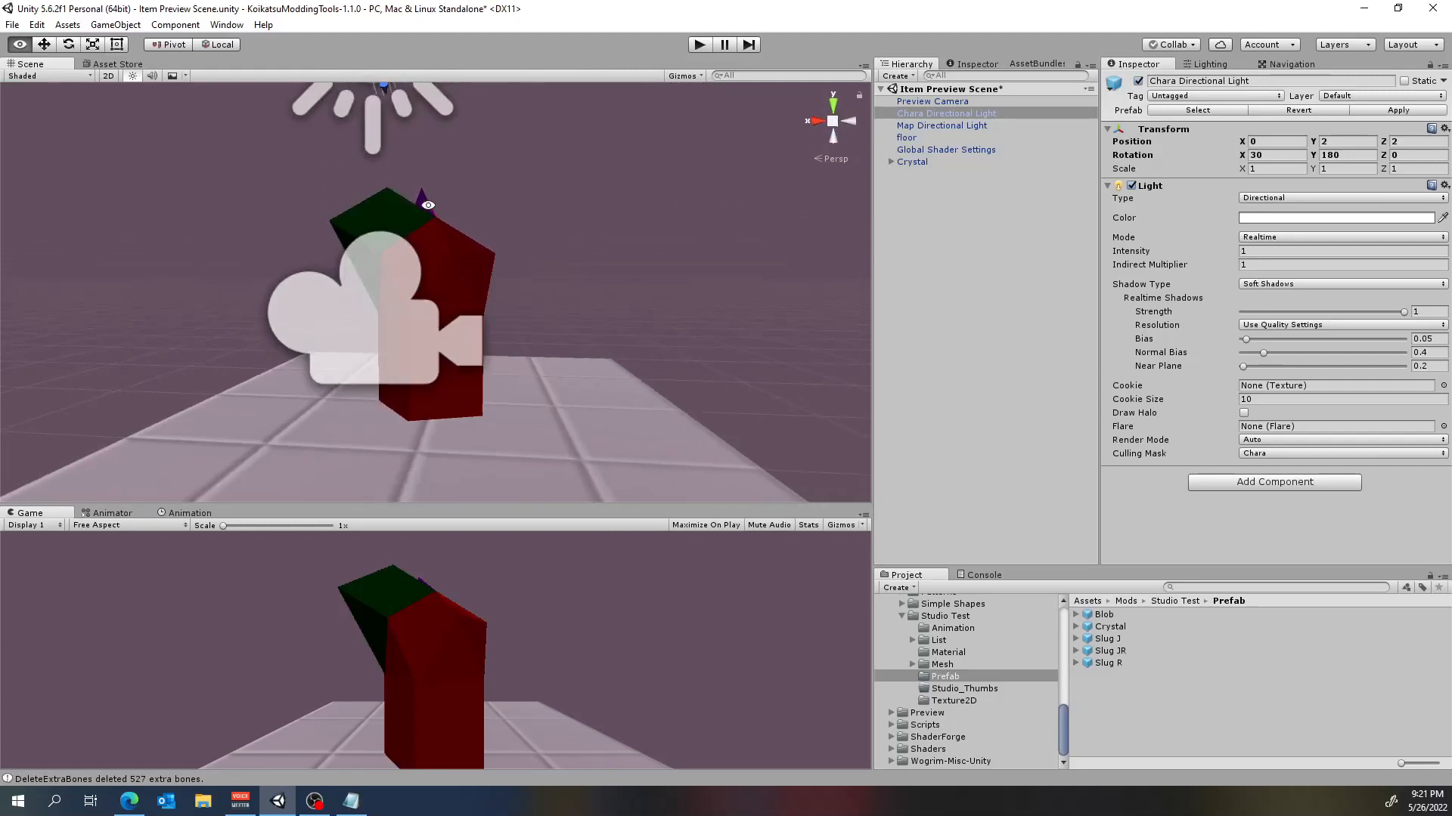
scroll(480, 224, "up", 5)
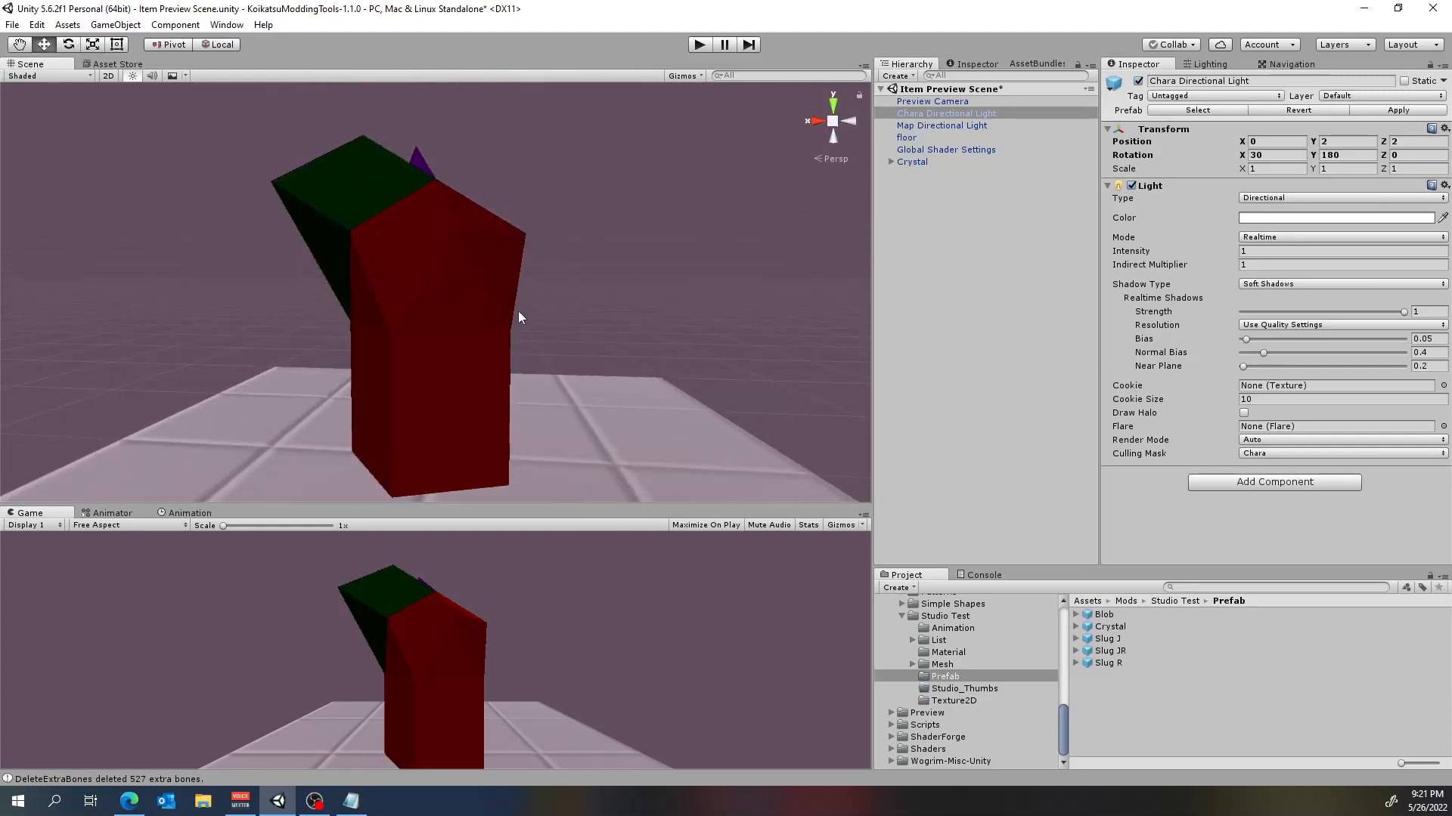
scroll(519, 317, "down", 8)
left_click_drag(547, 260, 287, 291, "alt")
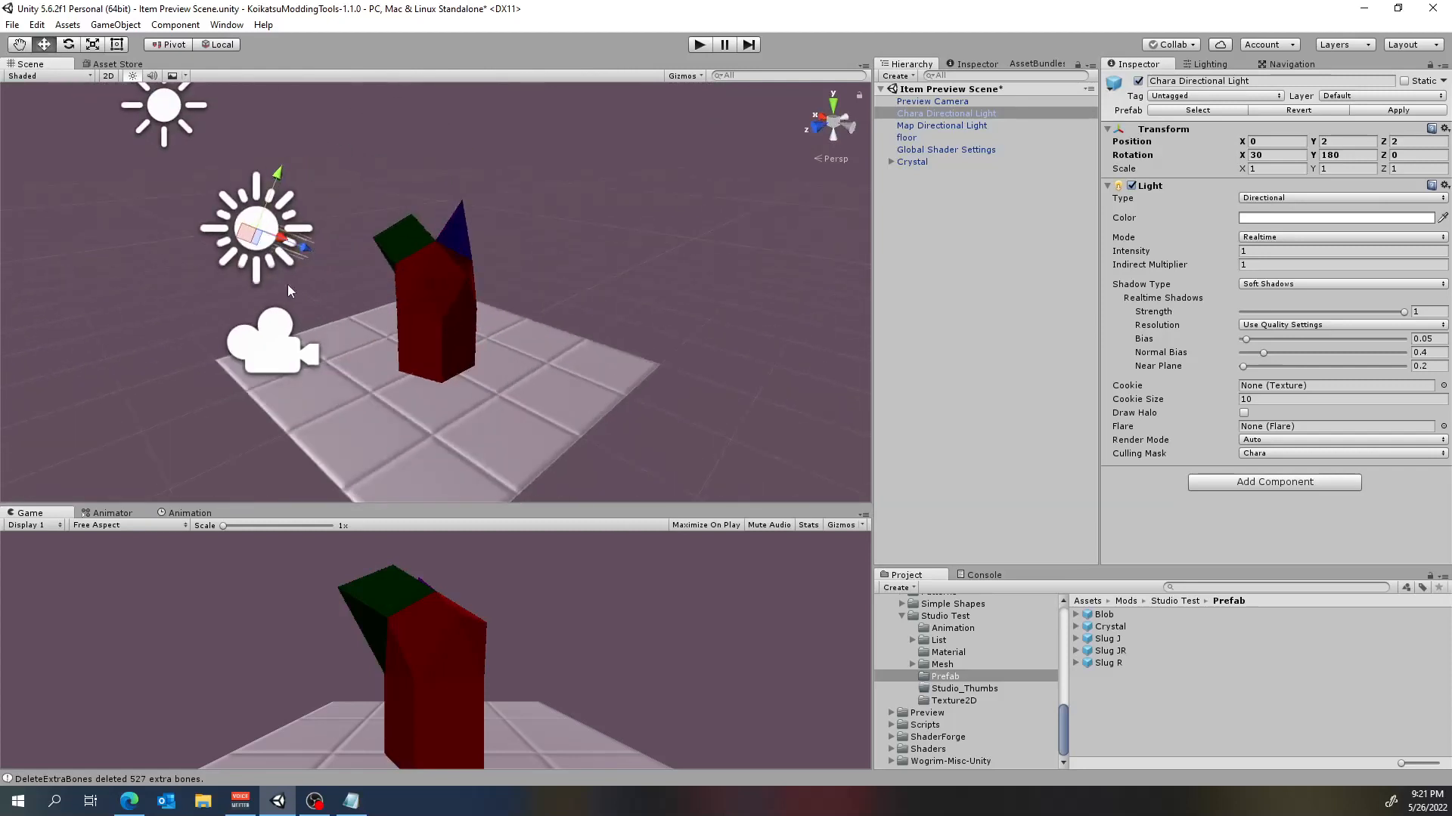
scroll(415, 329, "up", 3)
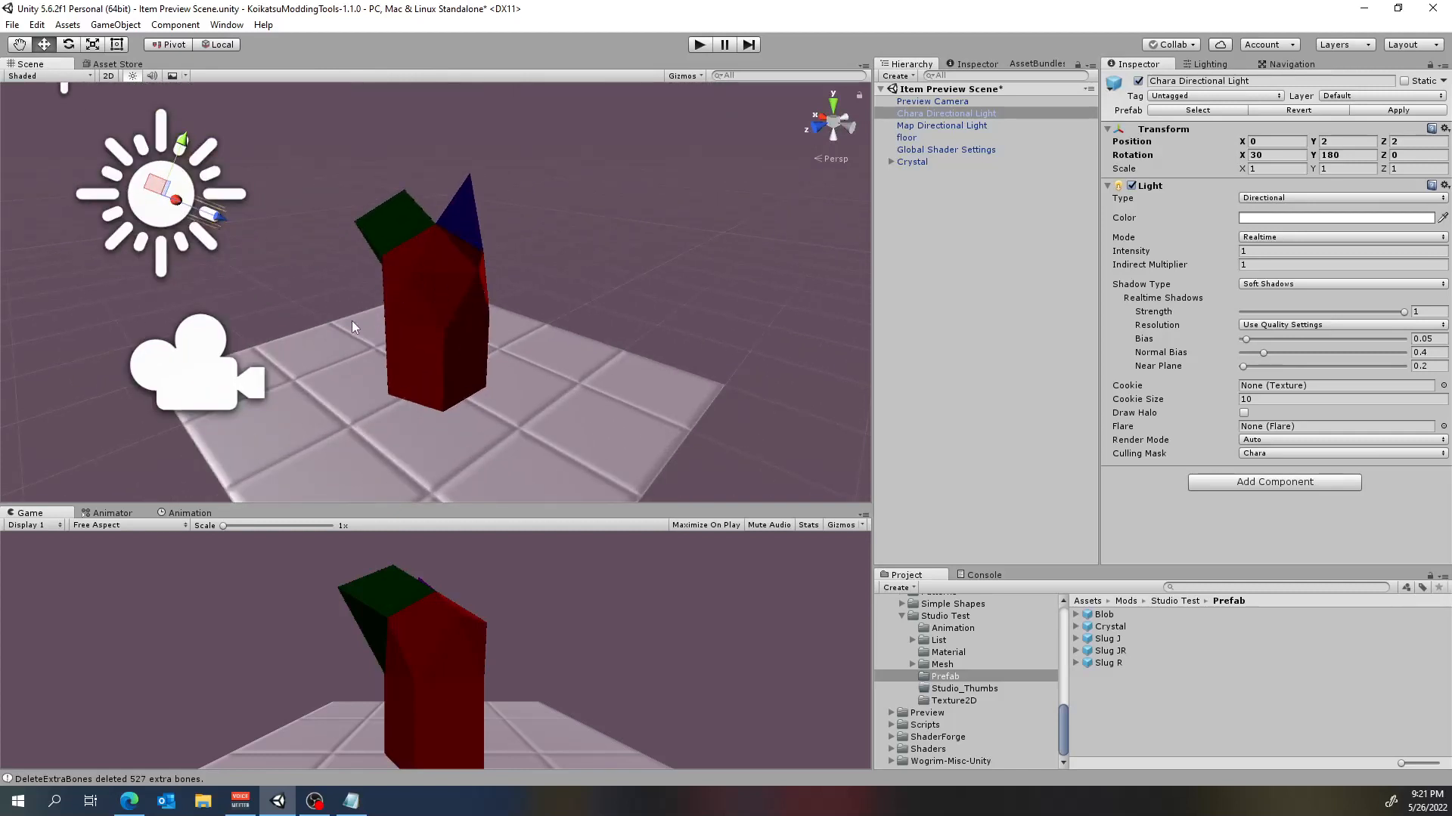
Set the Crystal's layer to Map, applying the change to all child objects
left_click_drag(331, 355, 412, 306, "alt")
left_click(412, 301)
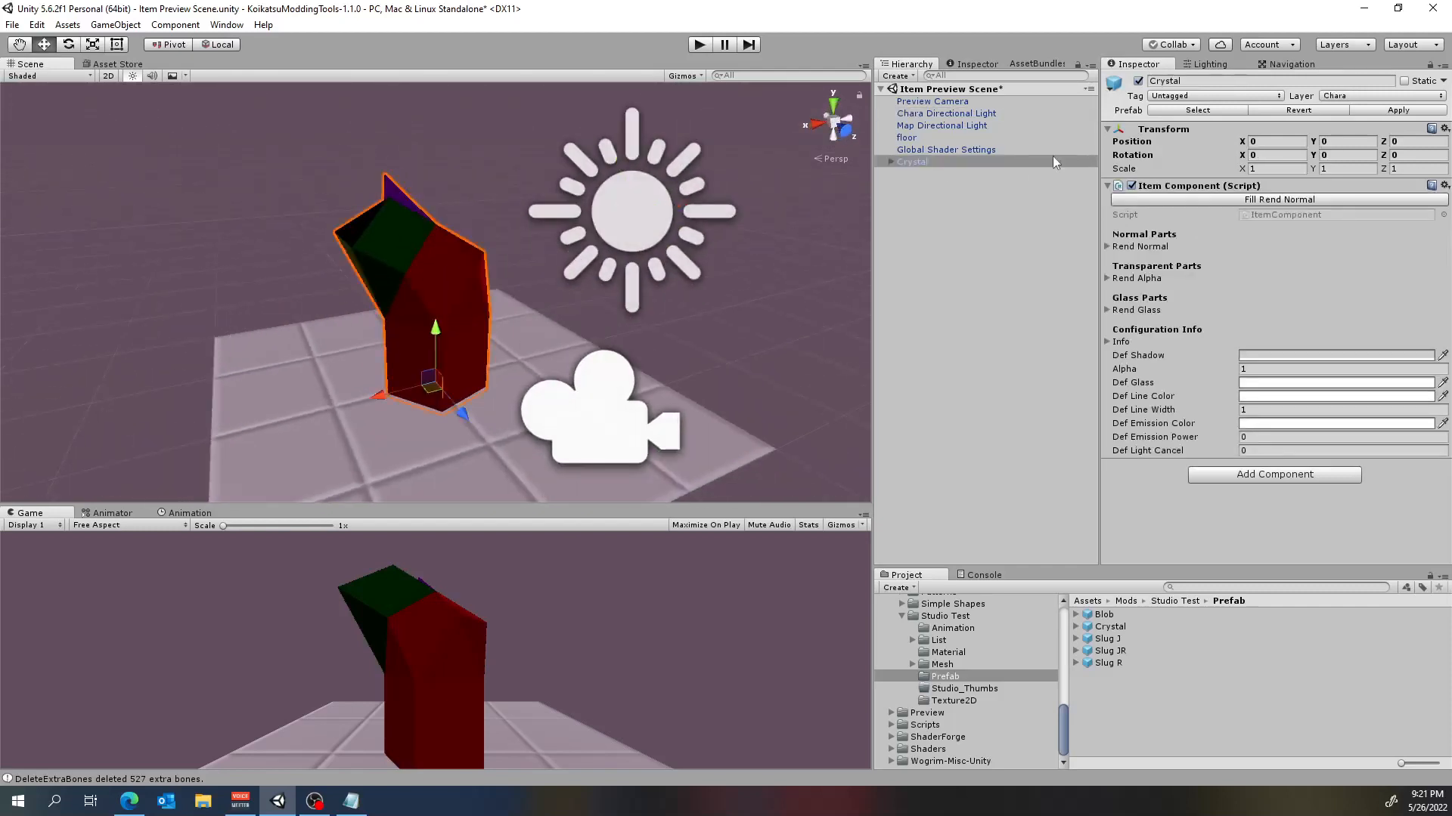
left_click(1345, 97)
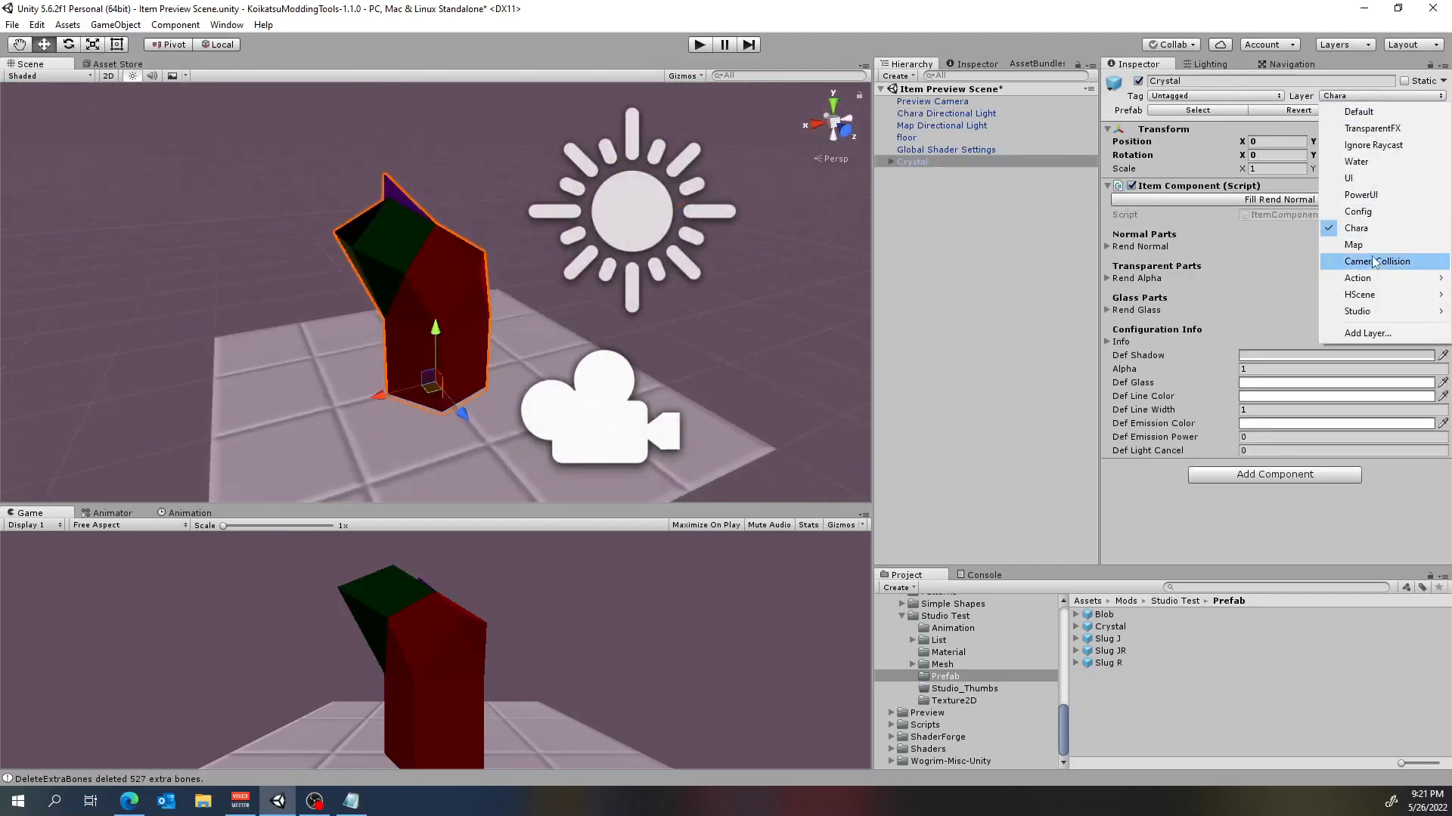
left_click(1353, 244)
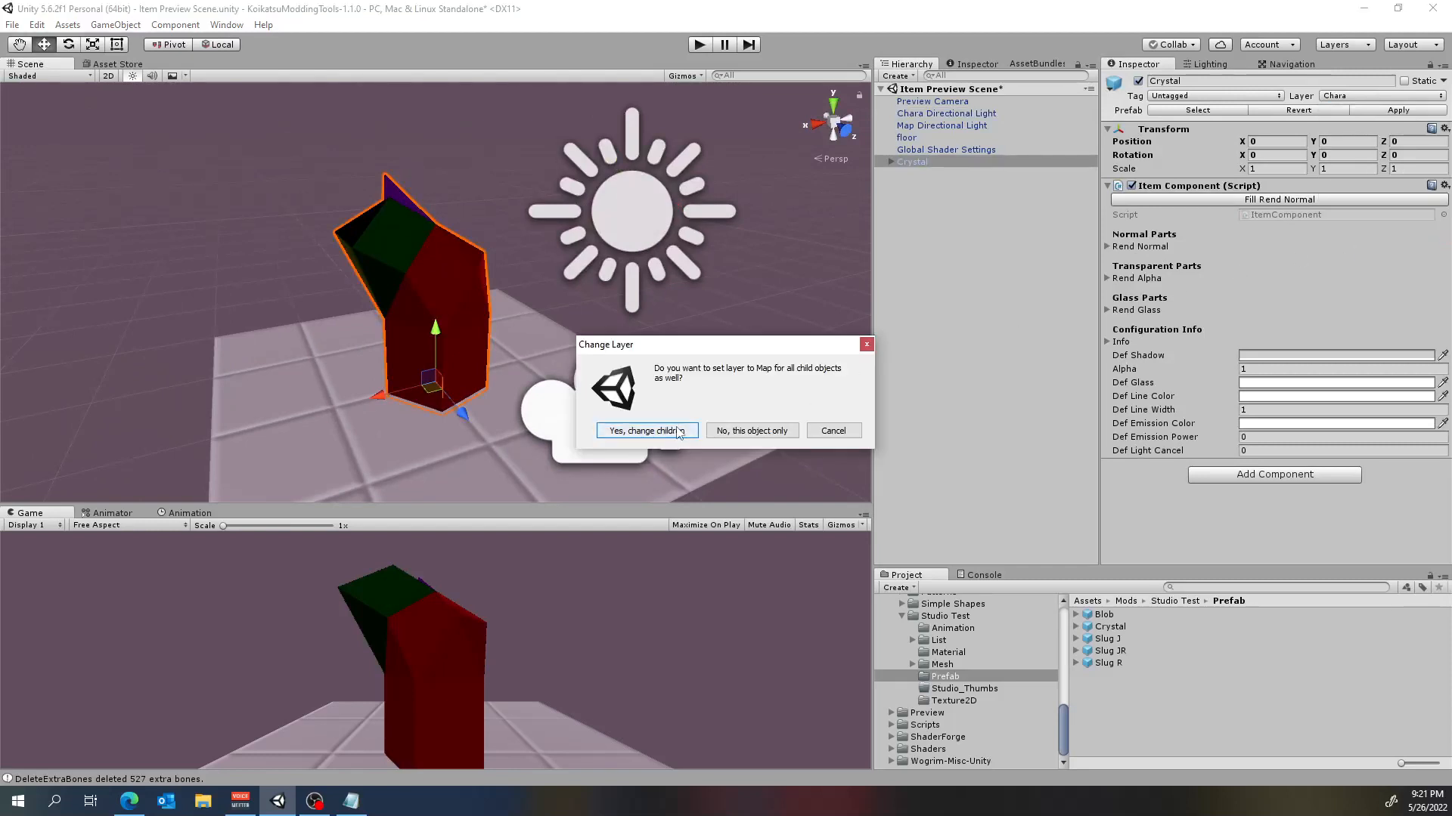
left_click(680, 431)
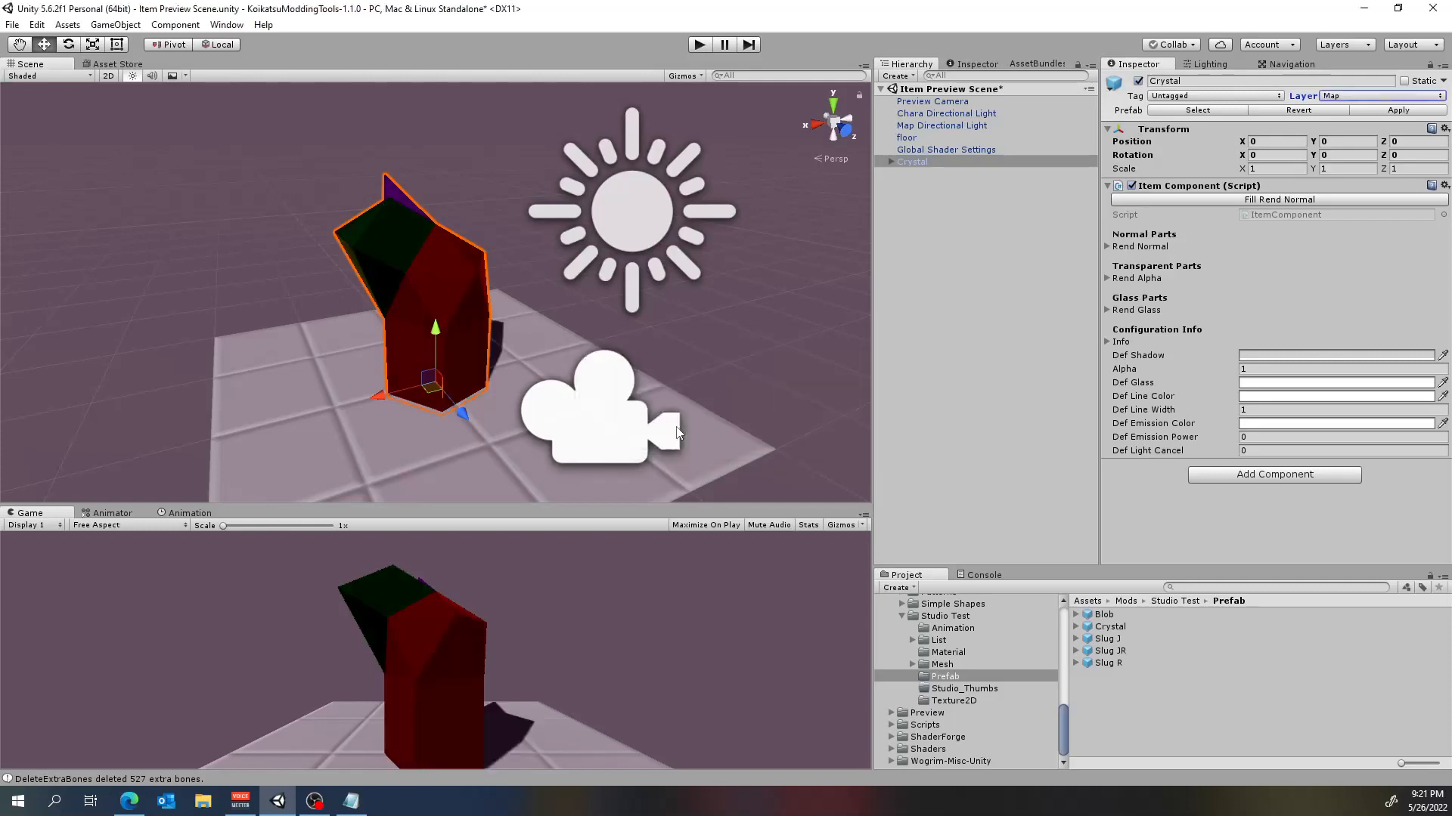
Examine the Map Directional Light's settings and how it lights the Crystal
scroll(514, 293, "down", 7)
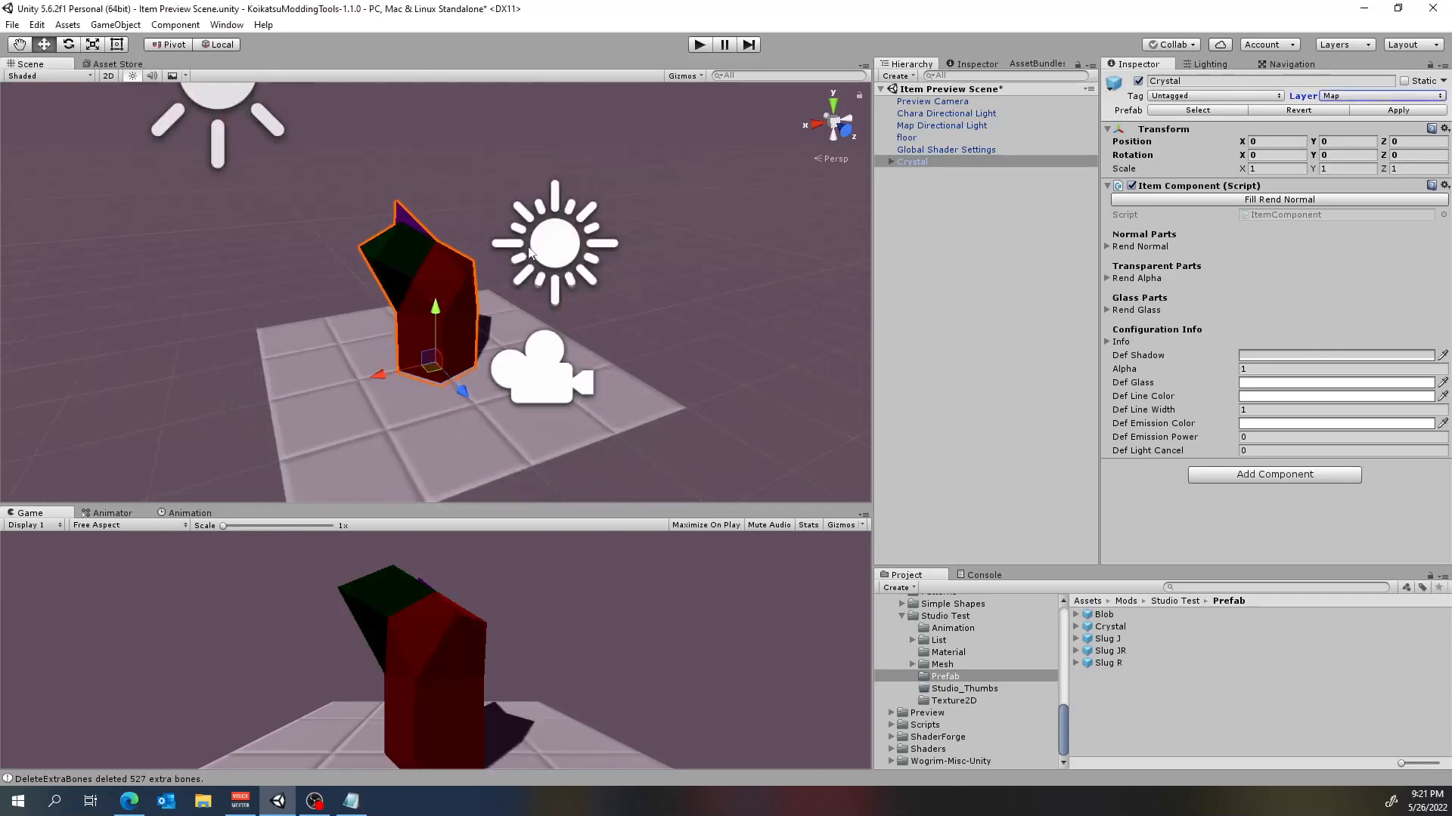
left_click_drag(387, 171, 327, 252, "alt")
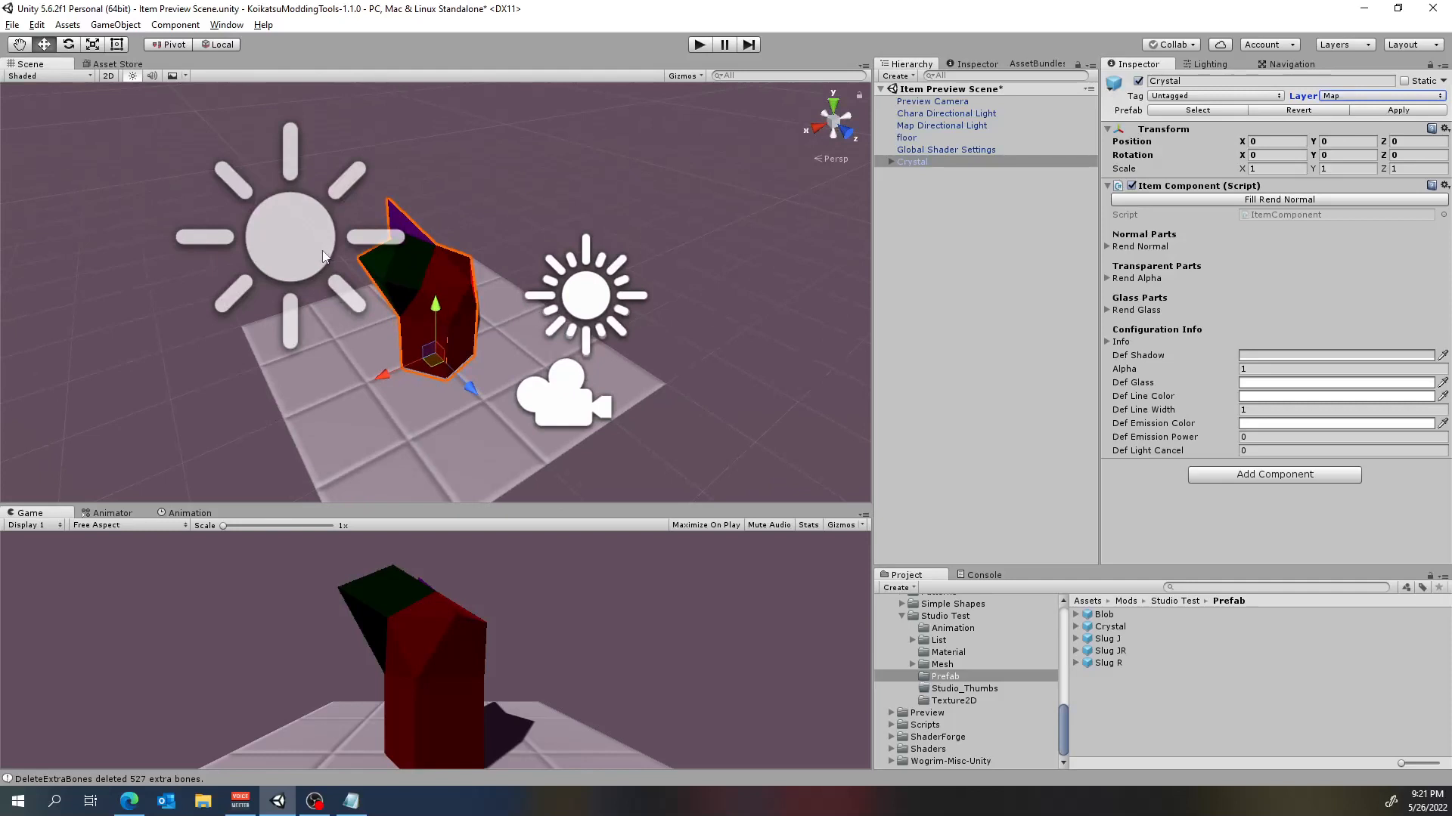
left_click(316, 246)
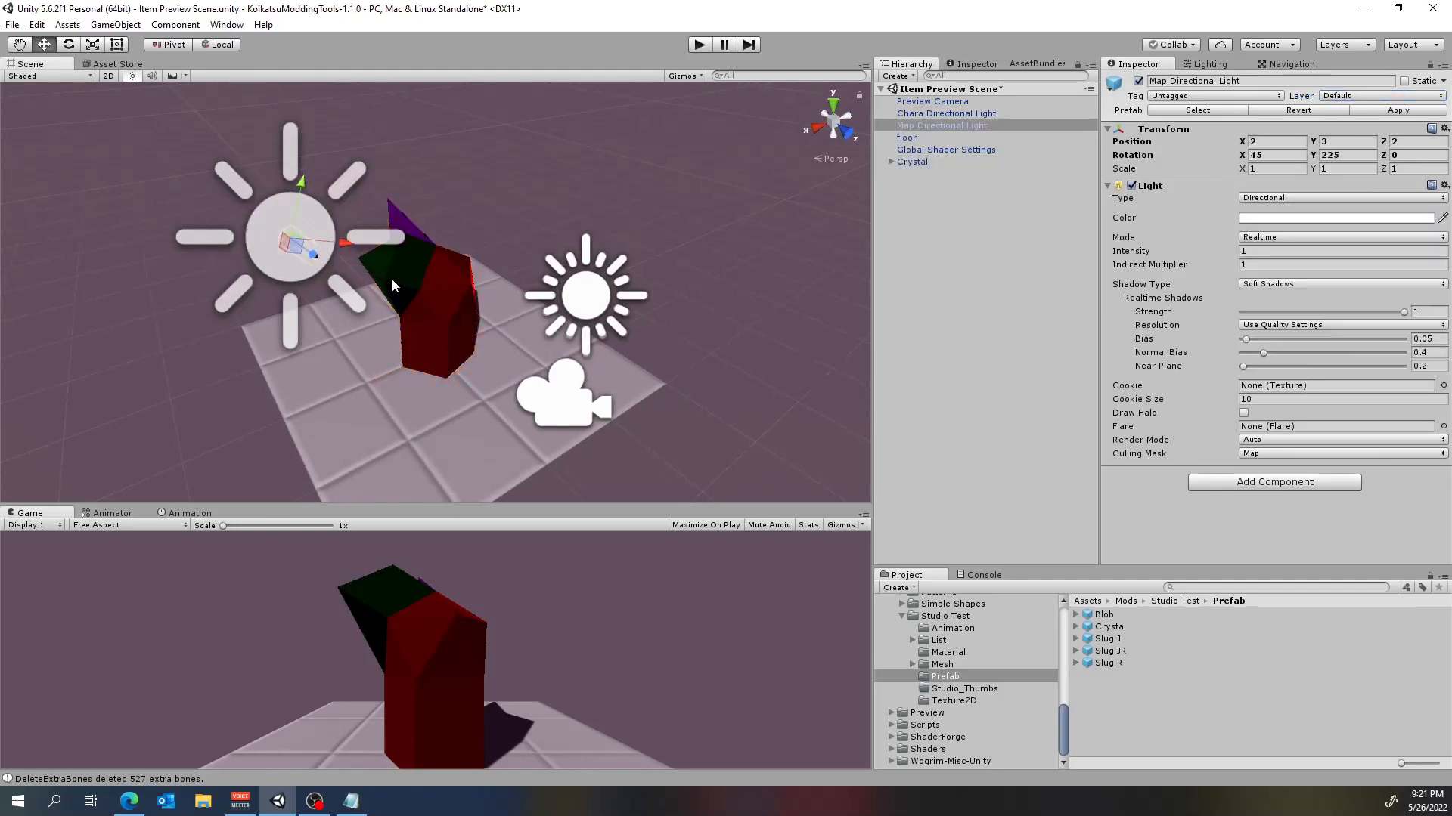
scroll(424, 351, "up", 5)
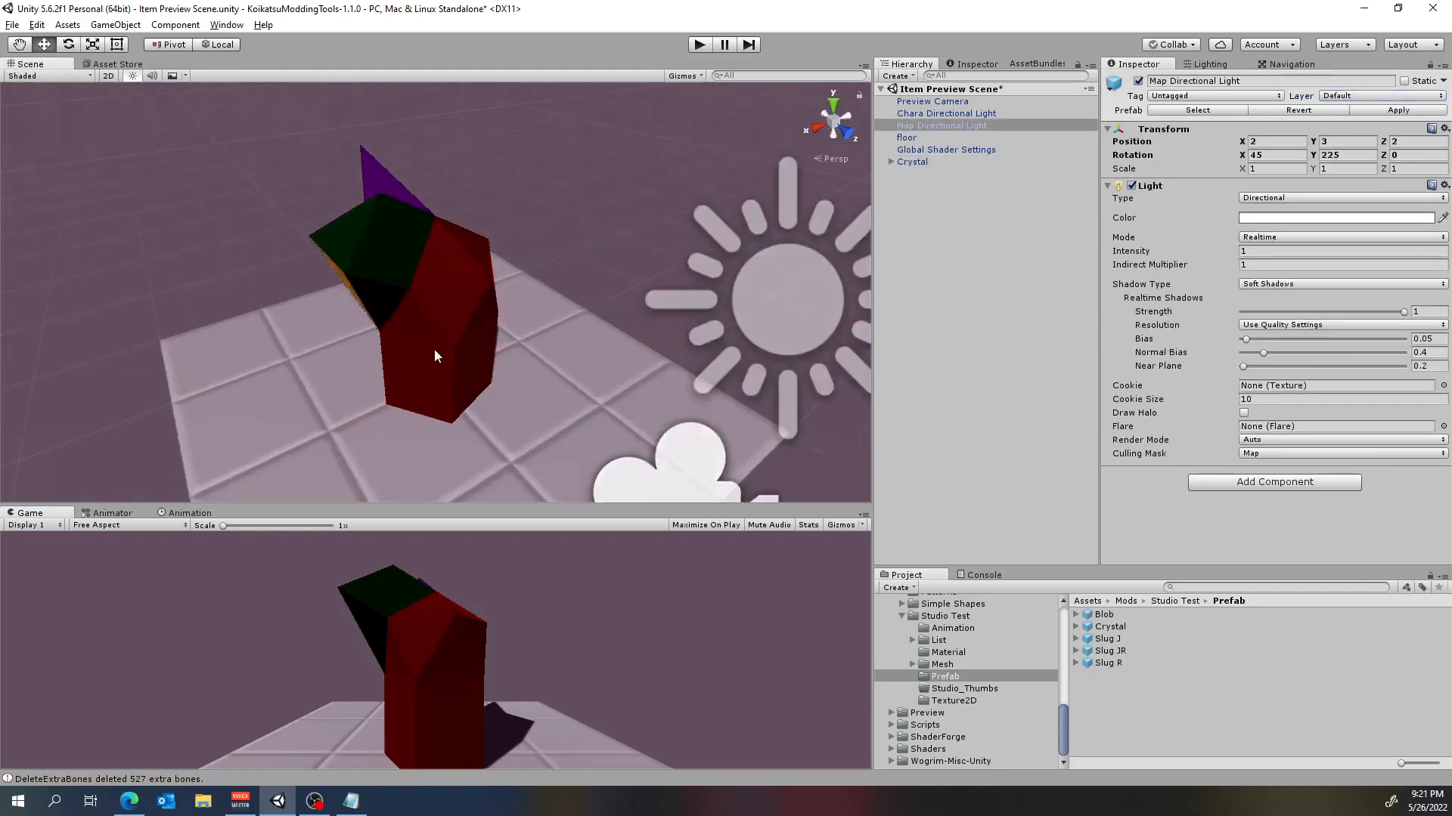
left_click_drag(492, 370, 324, 397, "alt")
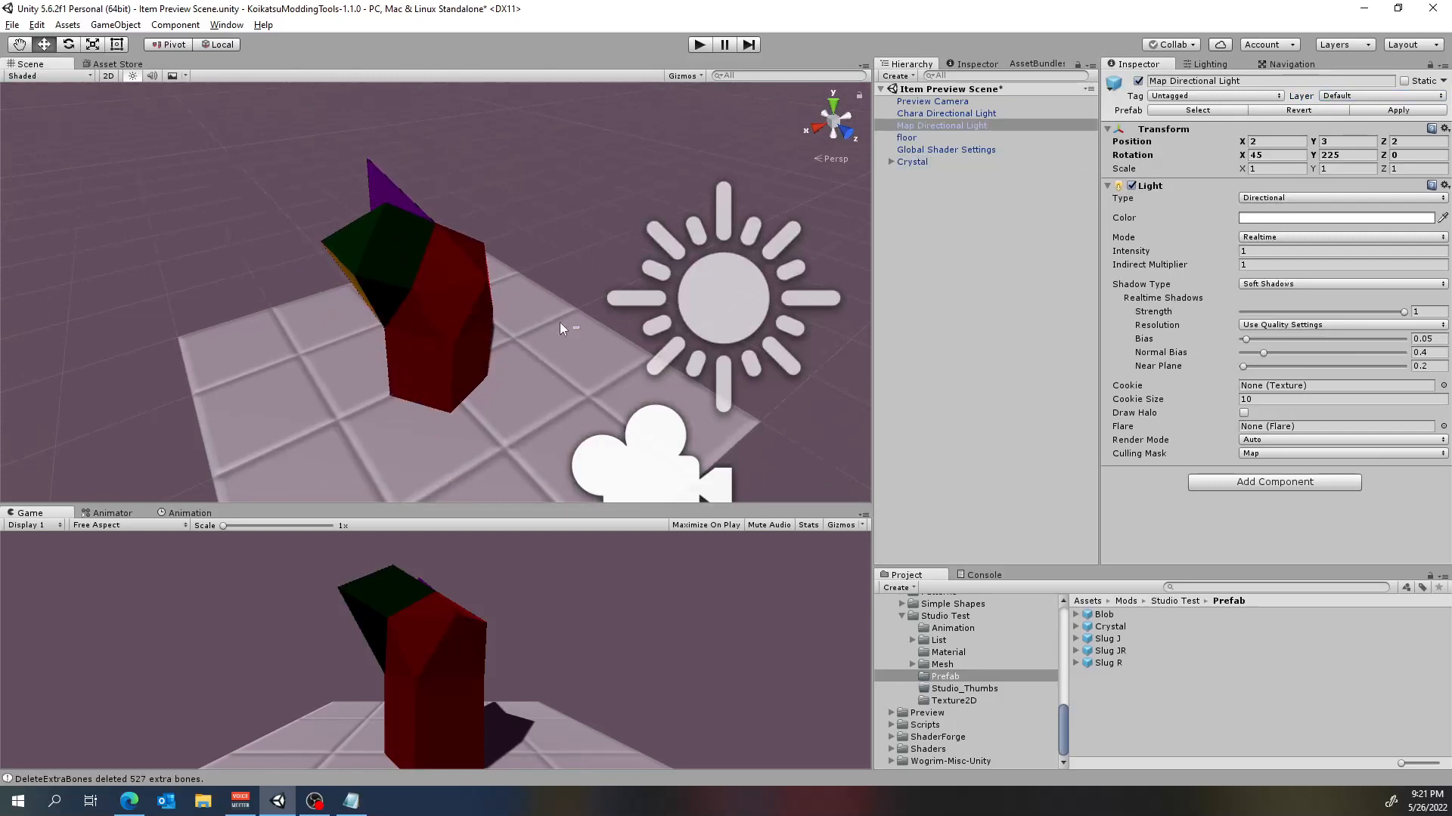
Inspect the Crystal's shadow on the floor from several sides, checking the floor object's settings
left_click_drag(571, 324, 298, 265)
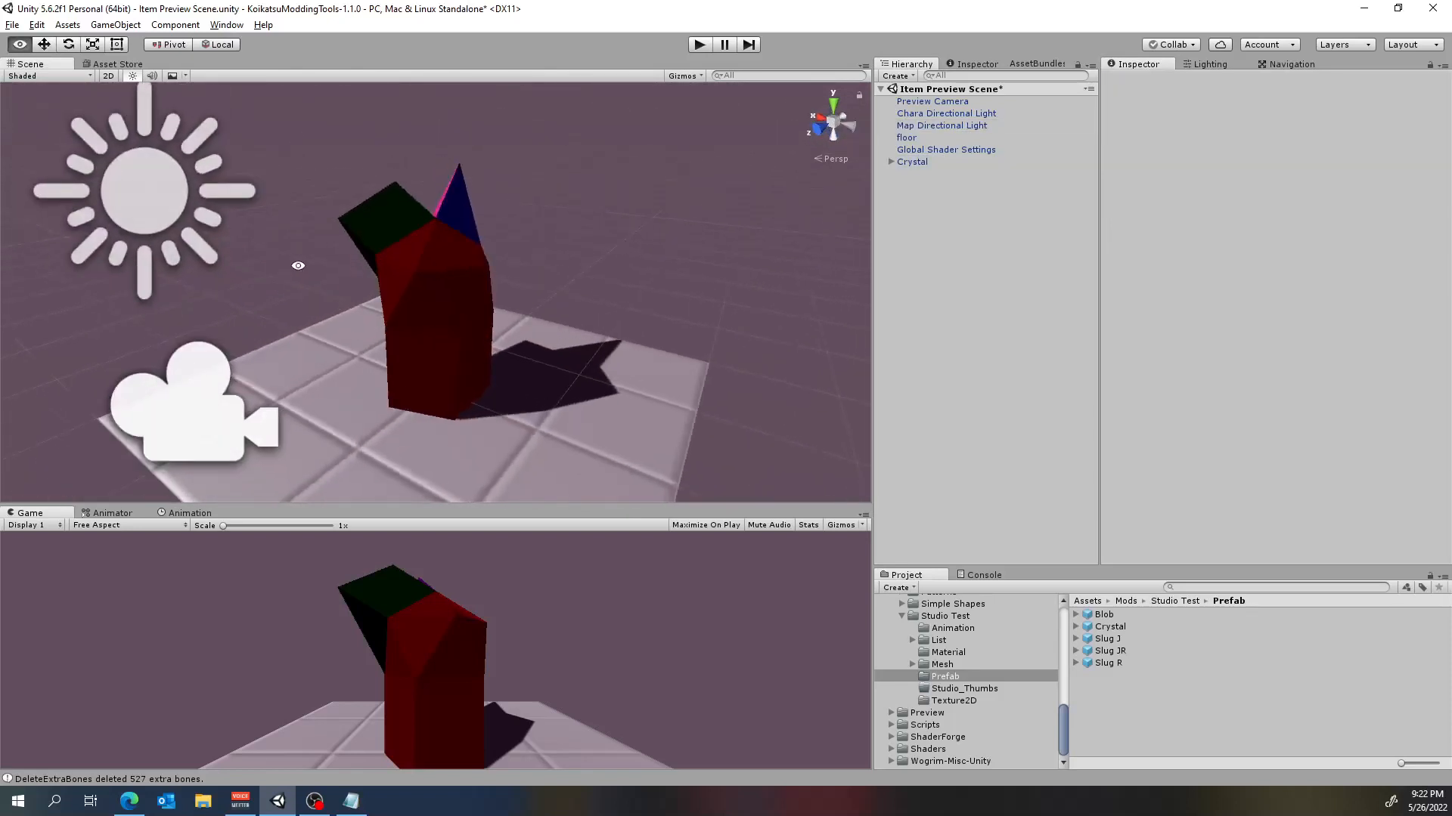
left_click(587, 432)
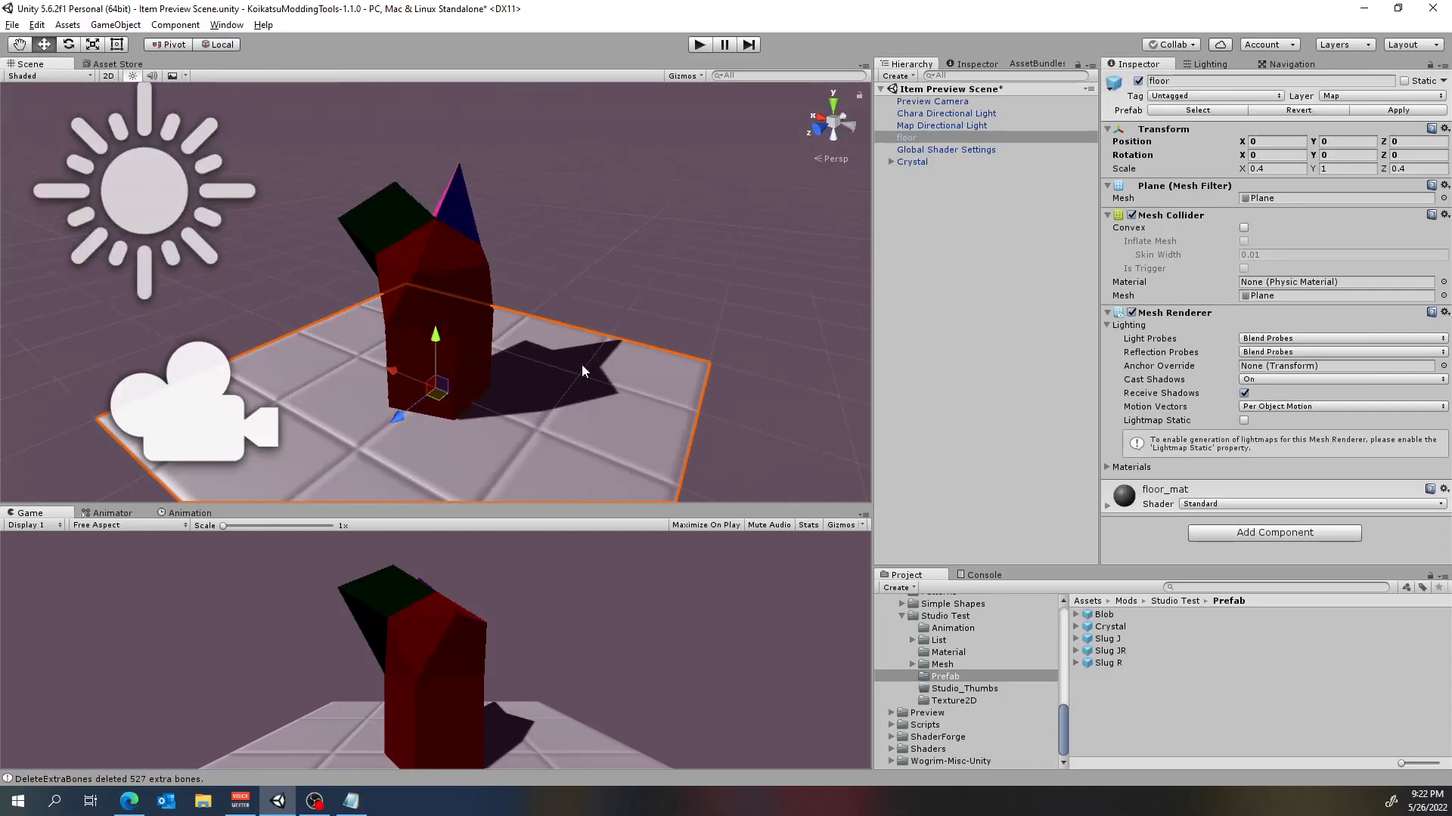
left_click(587, 246)
scroll(614, 375, "up", 3)
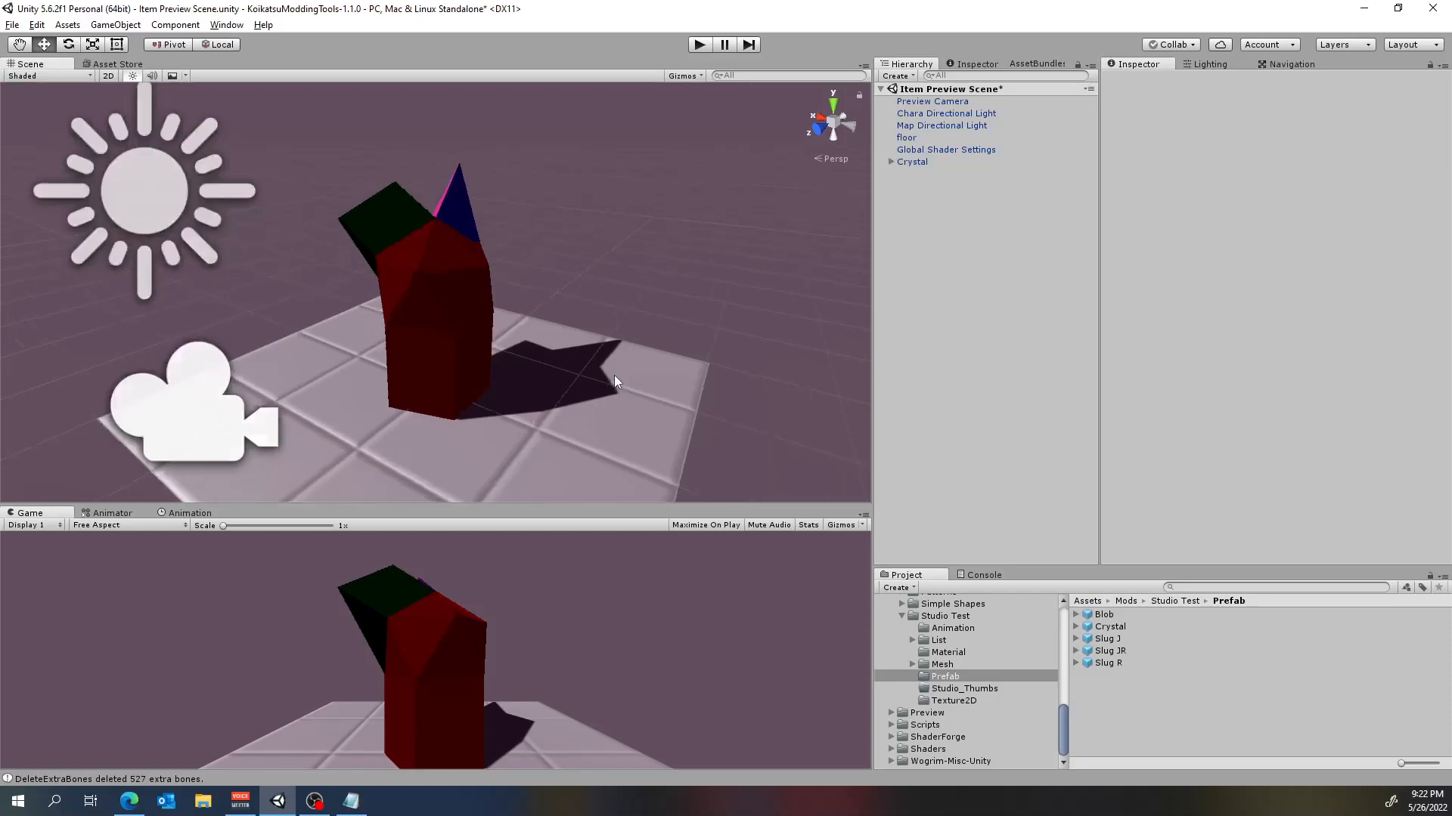
left_click_drag(615, 373, 907, 378, "alt")
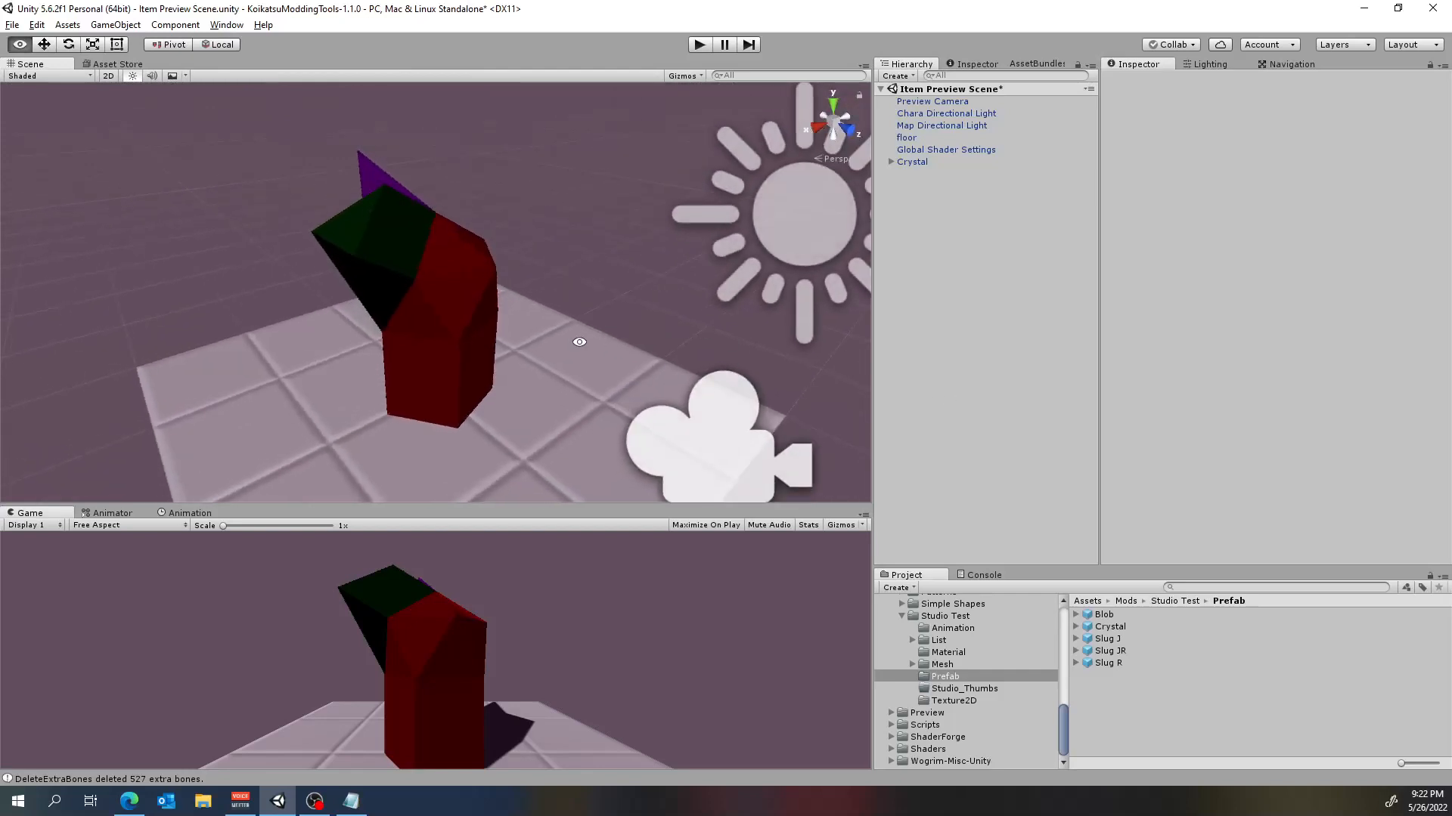
left_click_drag(396, 335, 531, 307, "alt")
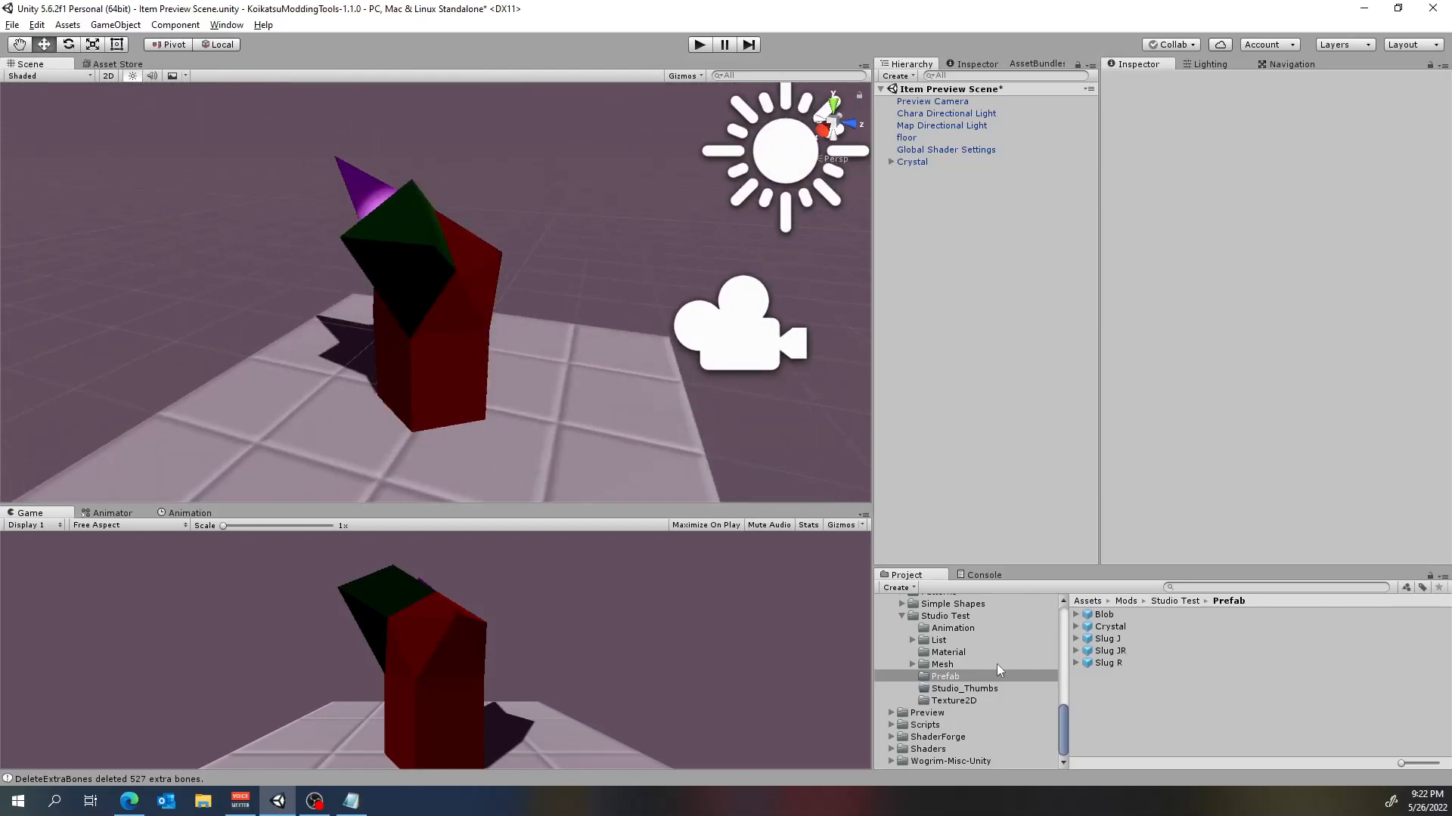
View the light prefabs in the Preview lights folder and compare the Chara and Map Directional Lights' settings
left_click(890, 713)
left_click(932, 725)
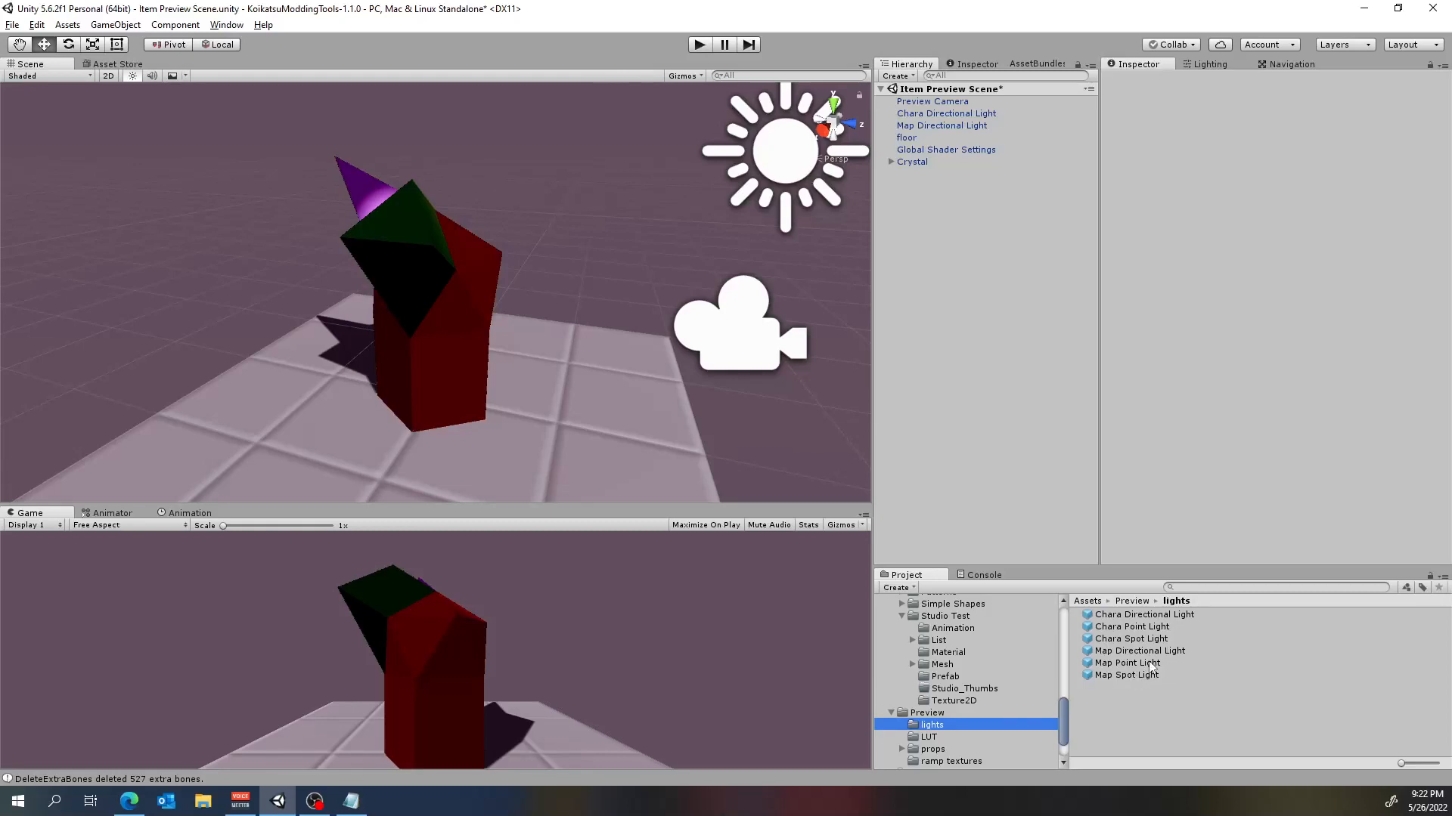
left_click(959, 113)
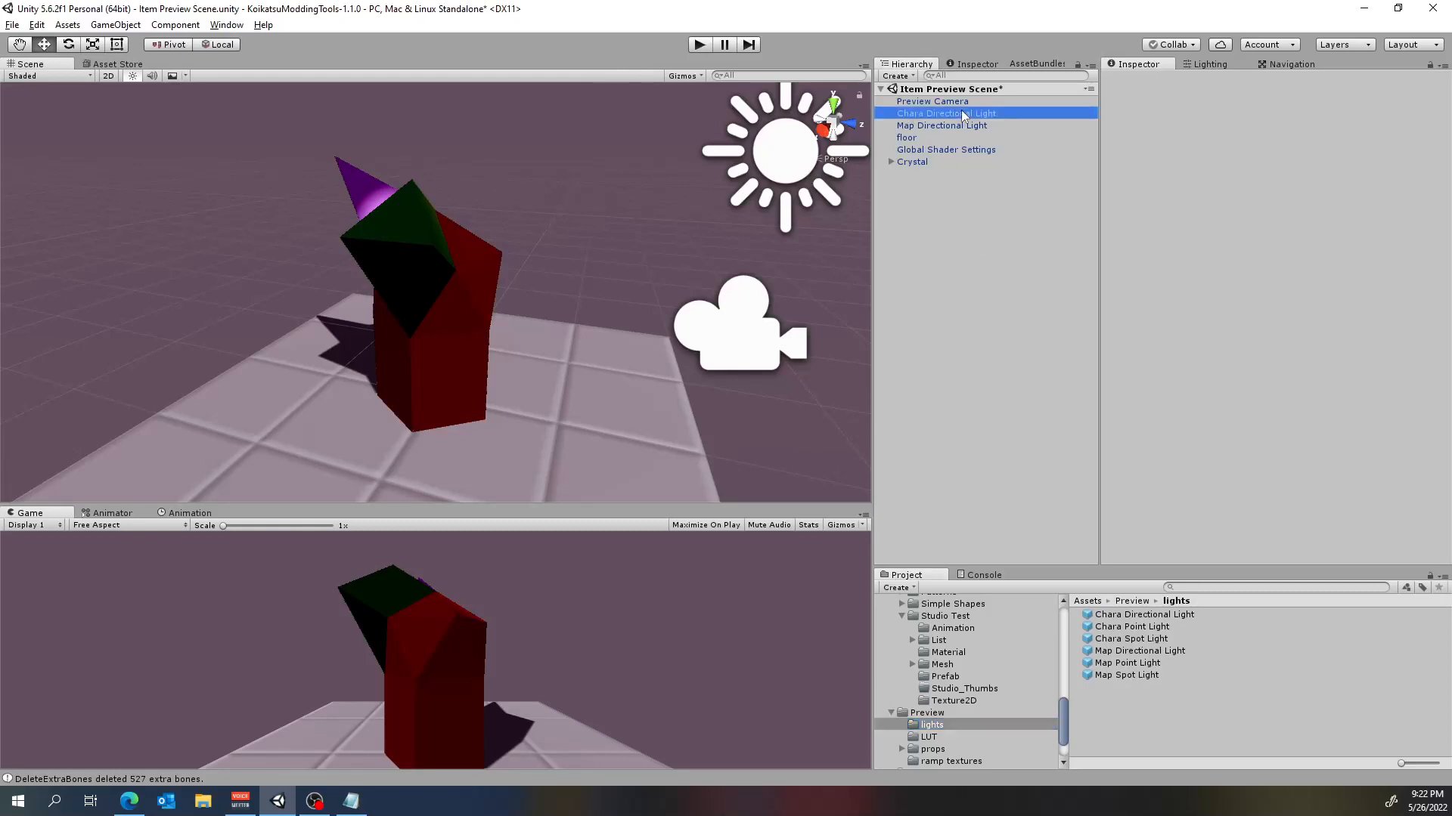
left_click(974, 127)
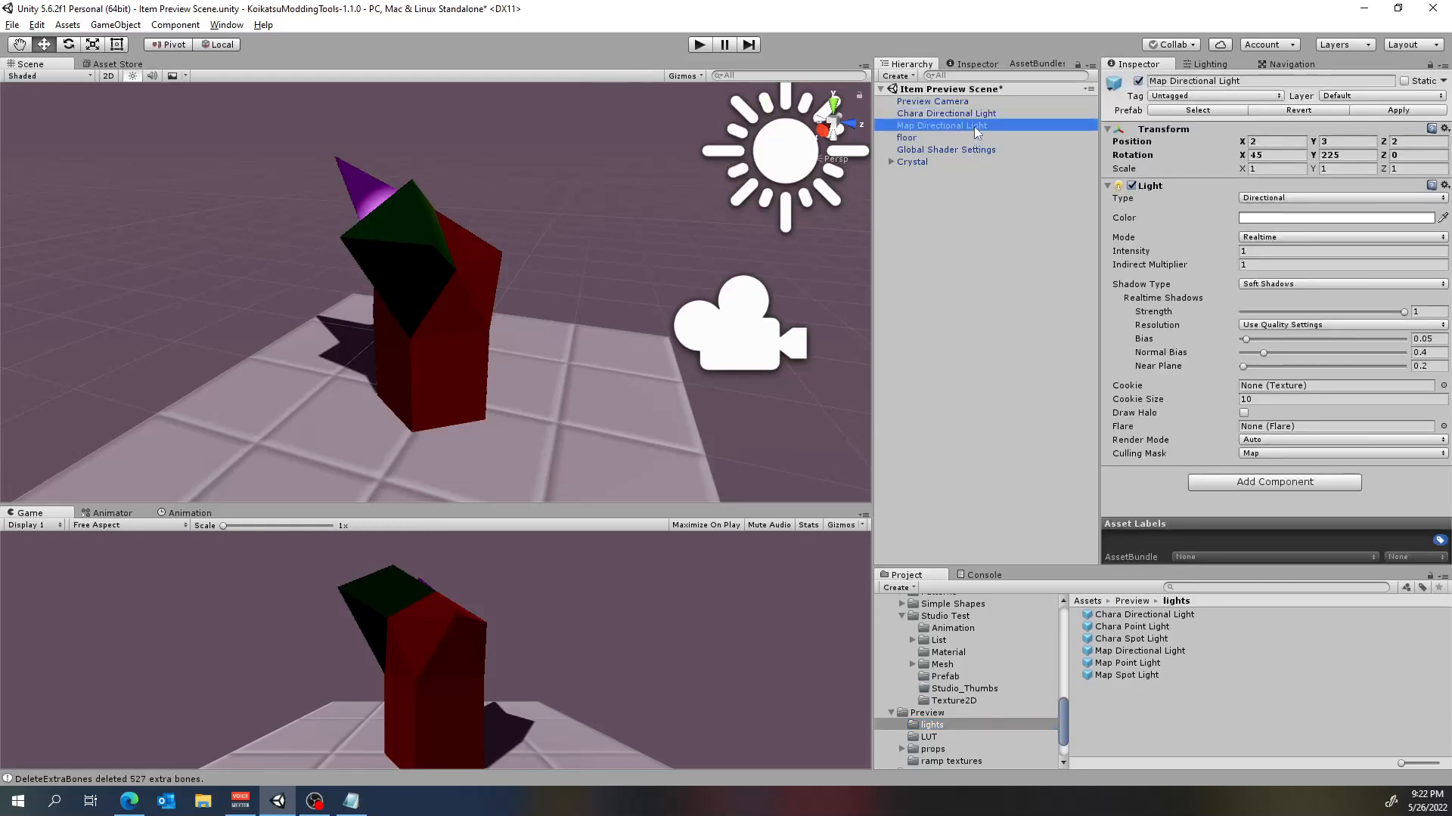
left_click(982, 115)
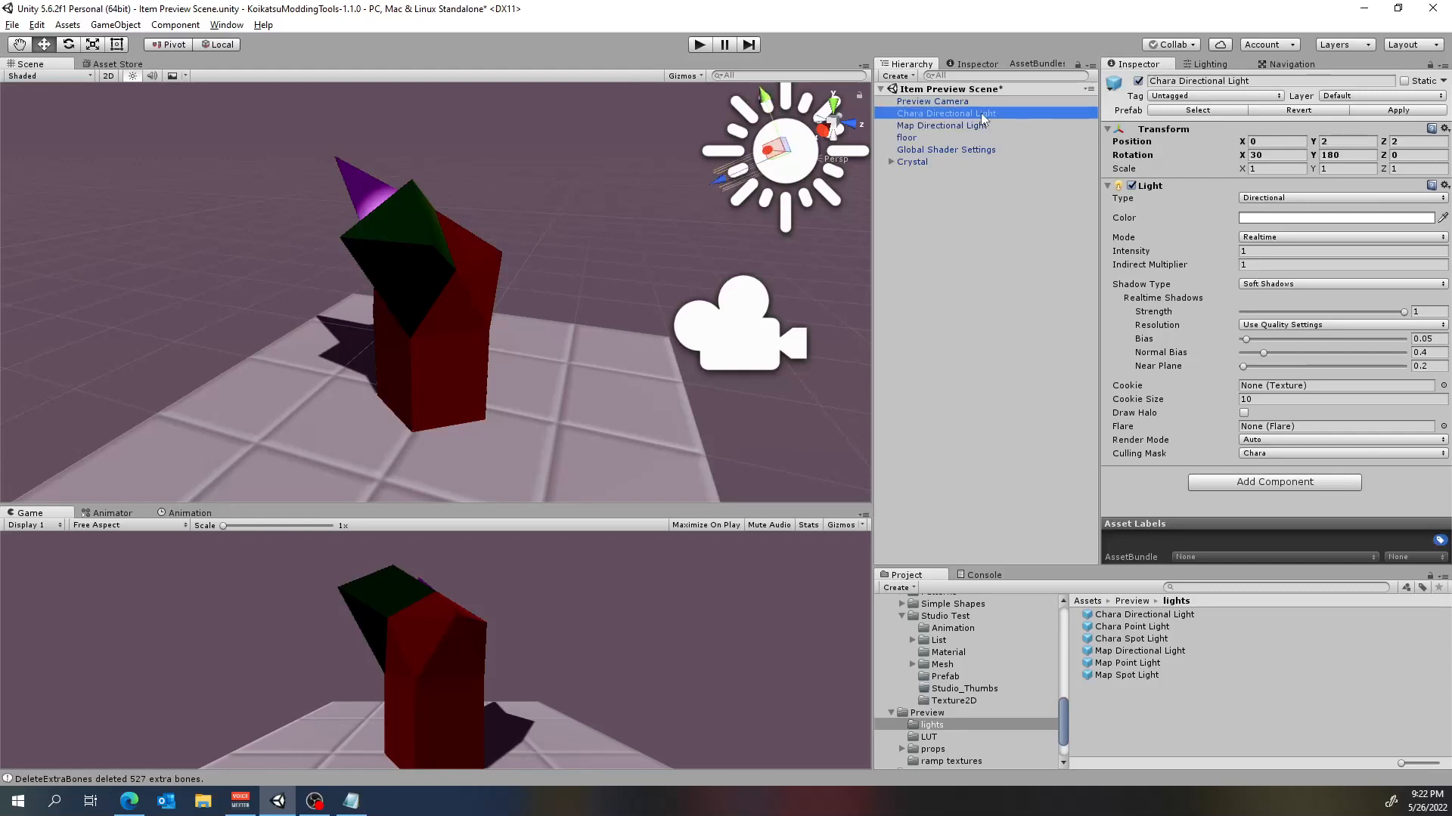
left_click(968, 124)
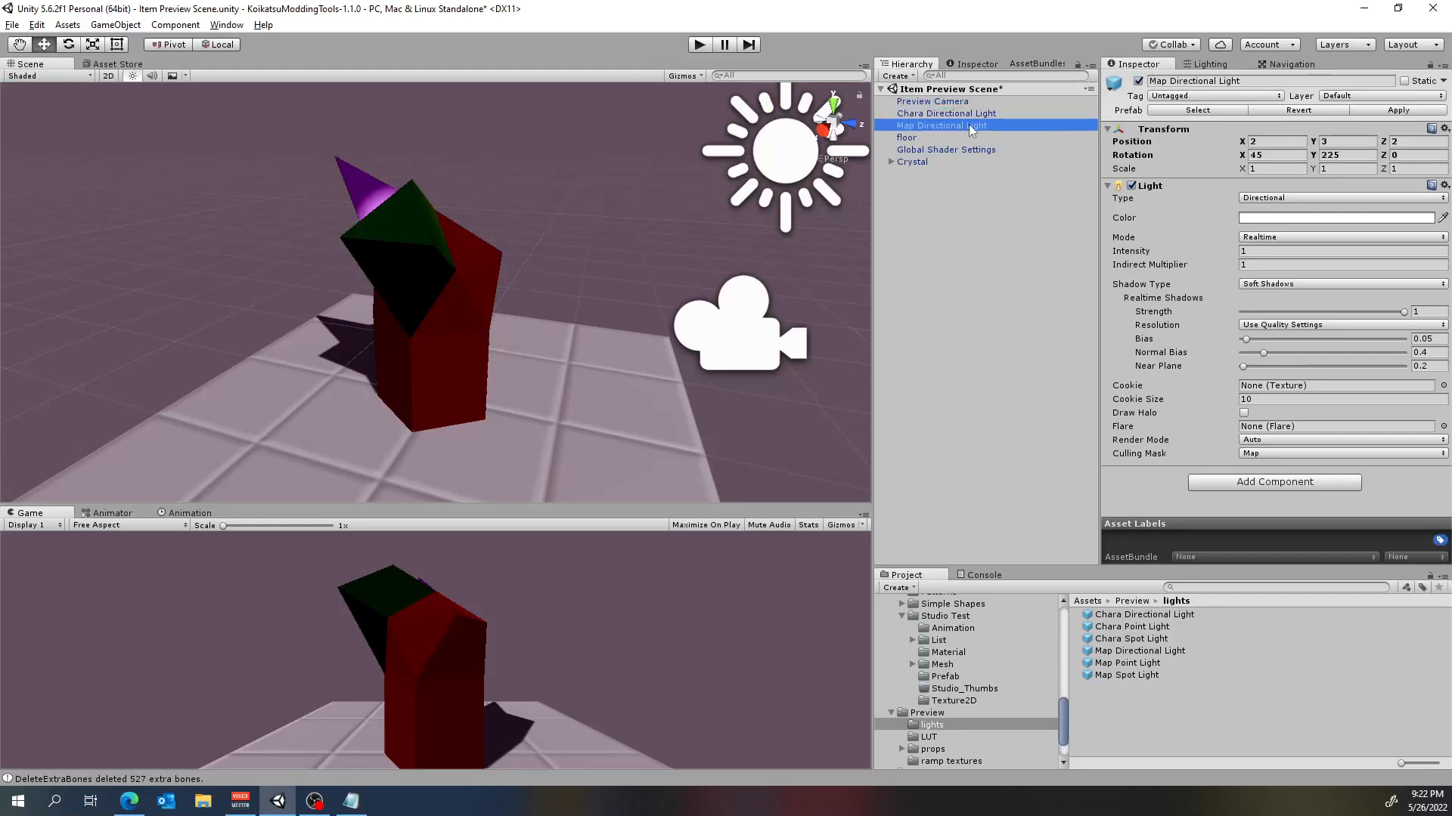
left_click(988, 114)
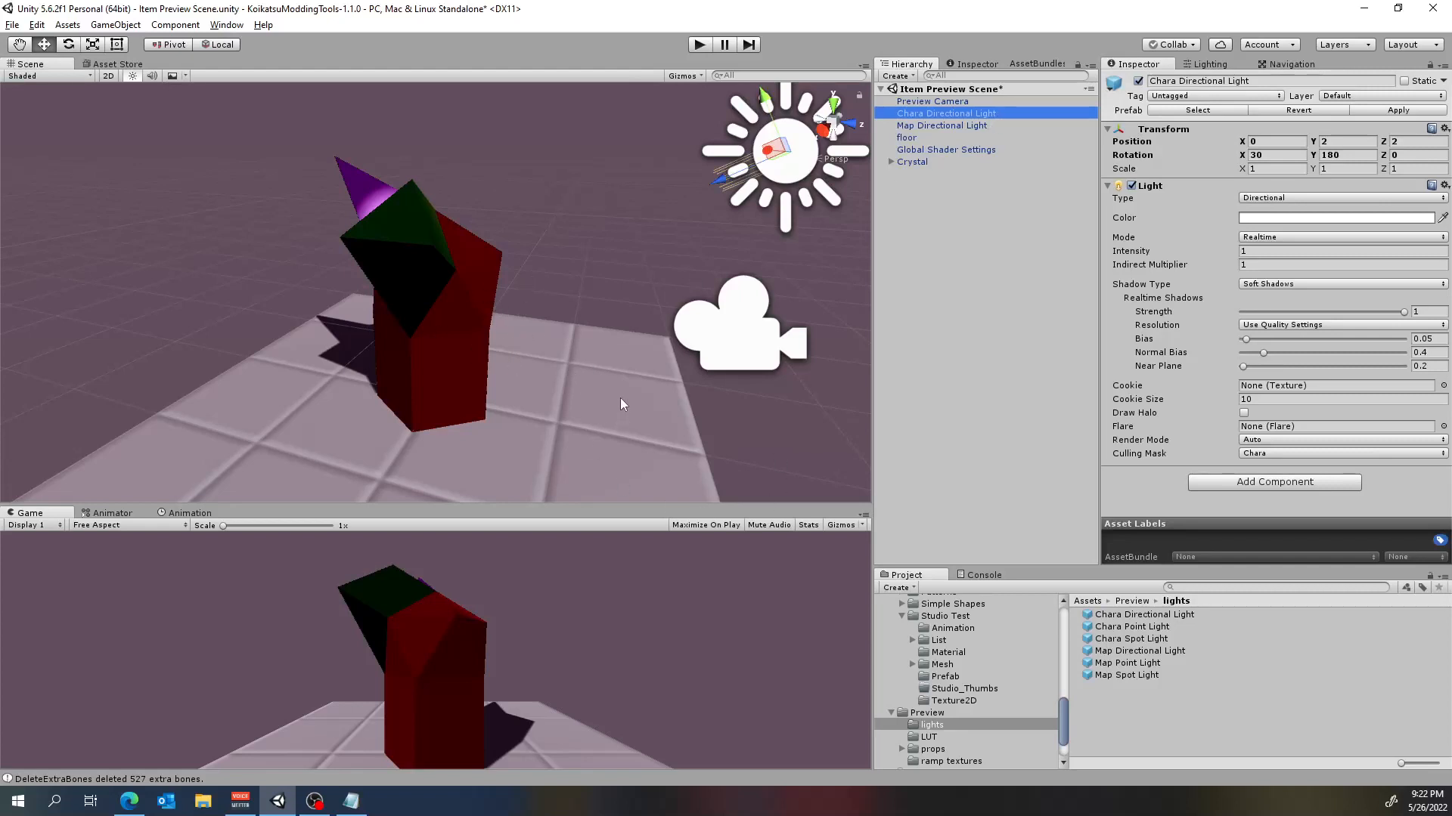
Switch to the Notepad change list, highlight the preview camera entry, and return to Unity
left_click(361, 808)
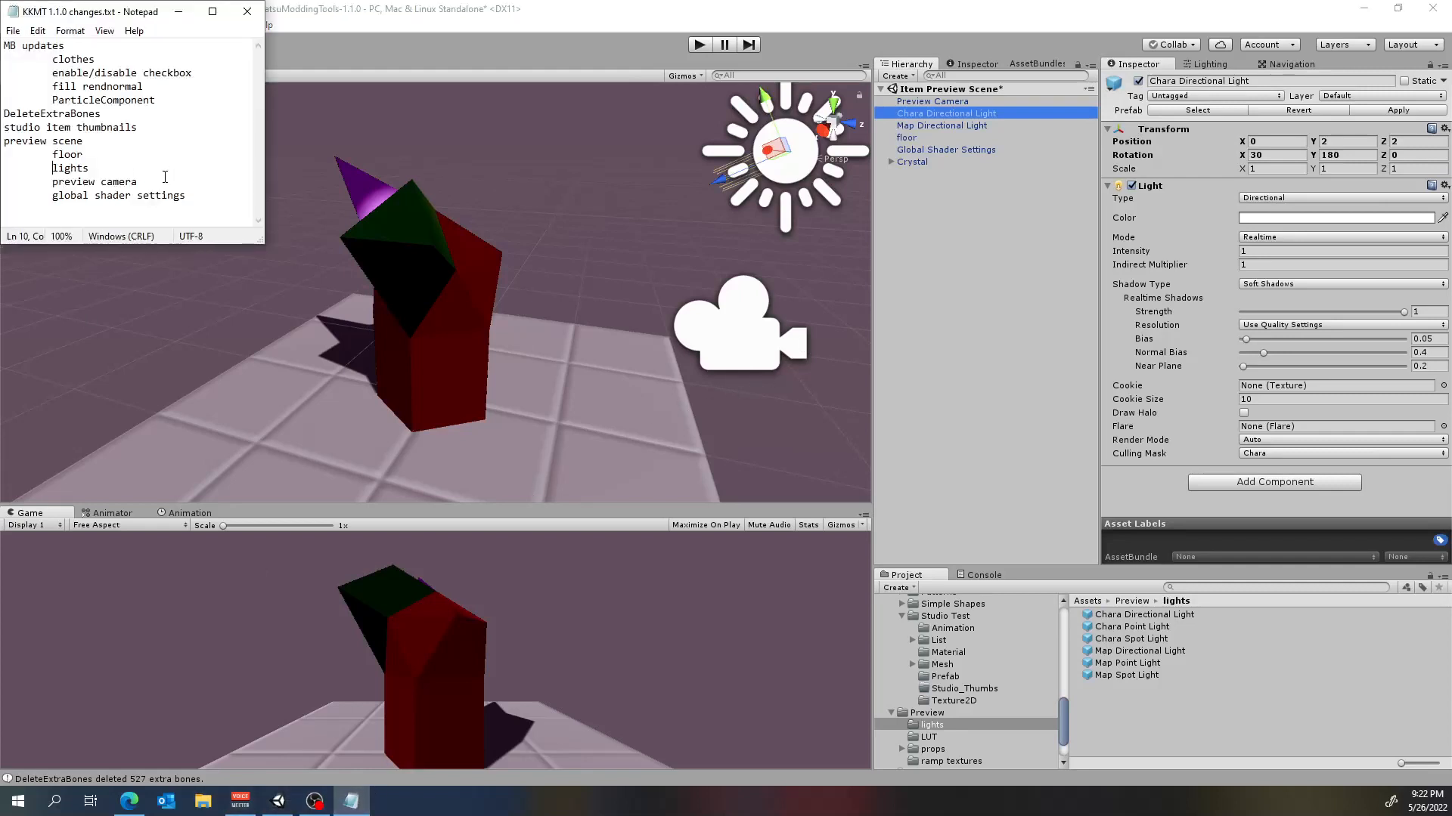
left_click_drag(134, 181, 50, 181)
left_click(952, 276)
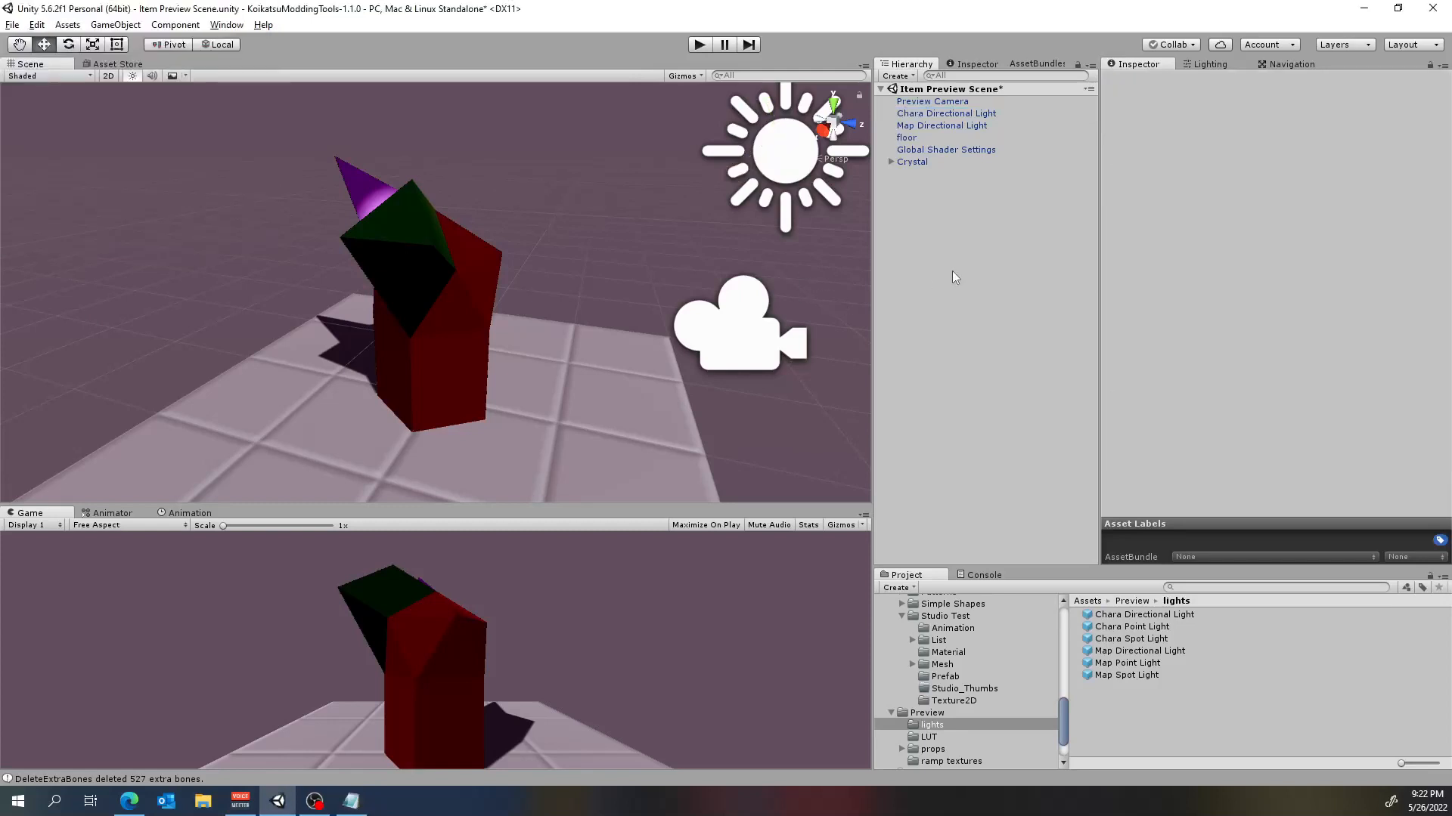
Examine the Preview Camera's placement in the scene, its camera settings and its Amplify Color Effect component
left_click(960, 101)
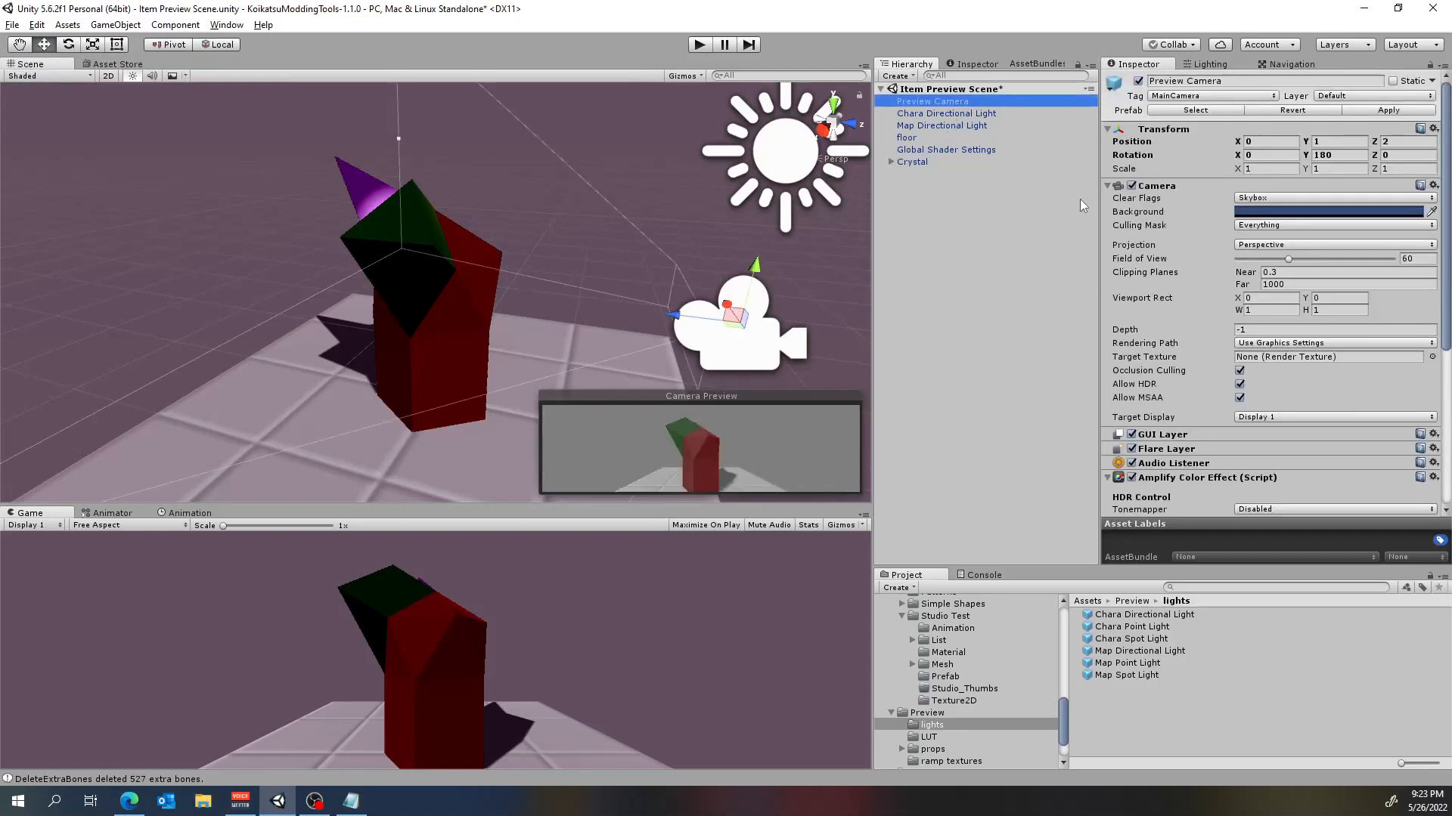
scroll(702, 284, "down", 2)
scroll(702, 285, "down", 1)
scroll(576, 252, "down", 2)
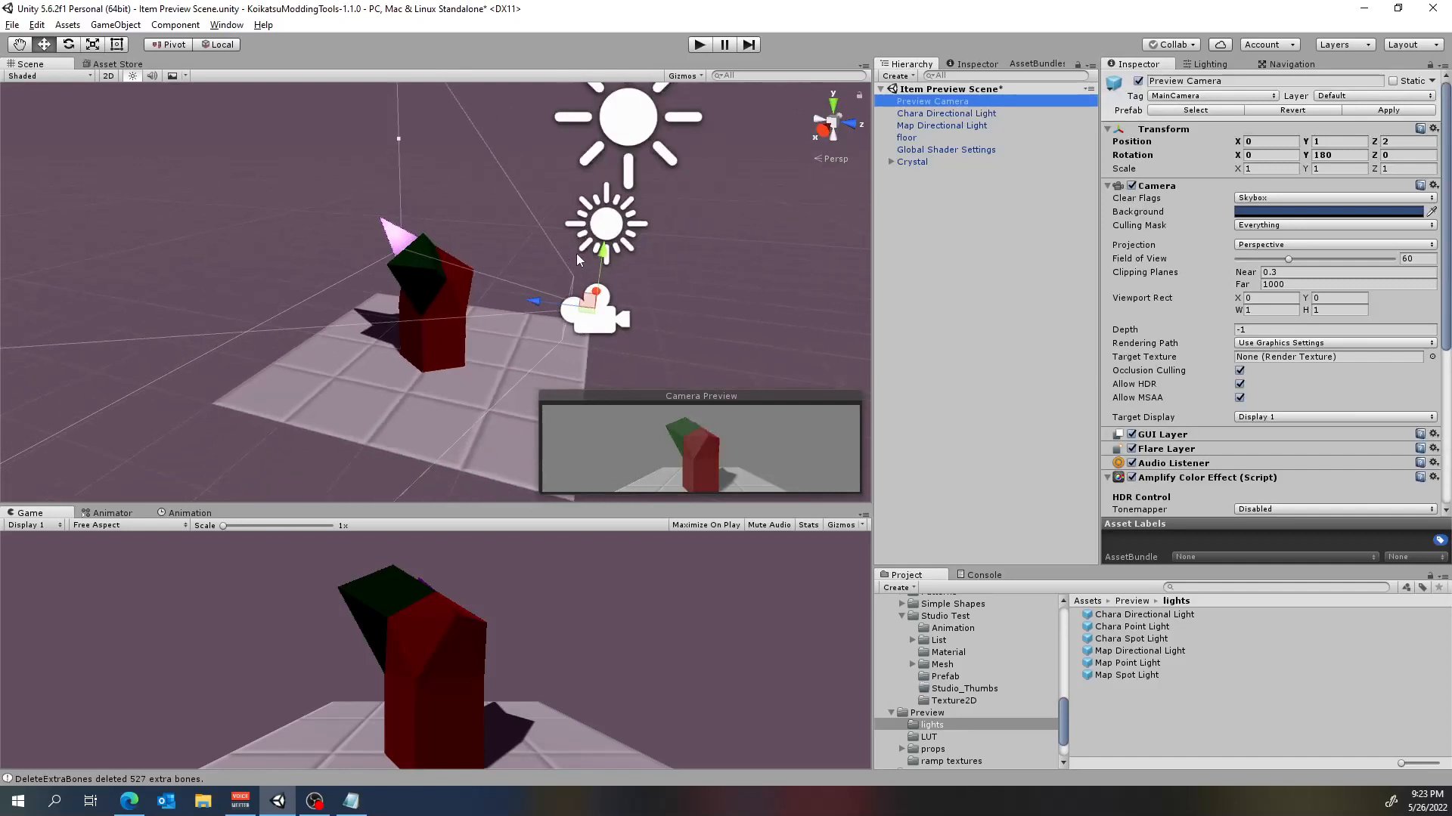
scroll(797, 298, "up", 2)
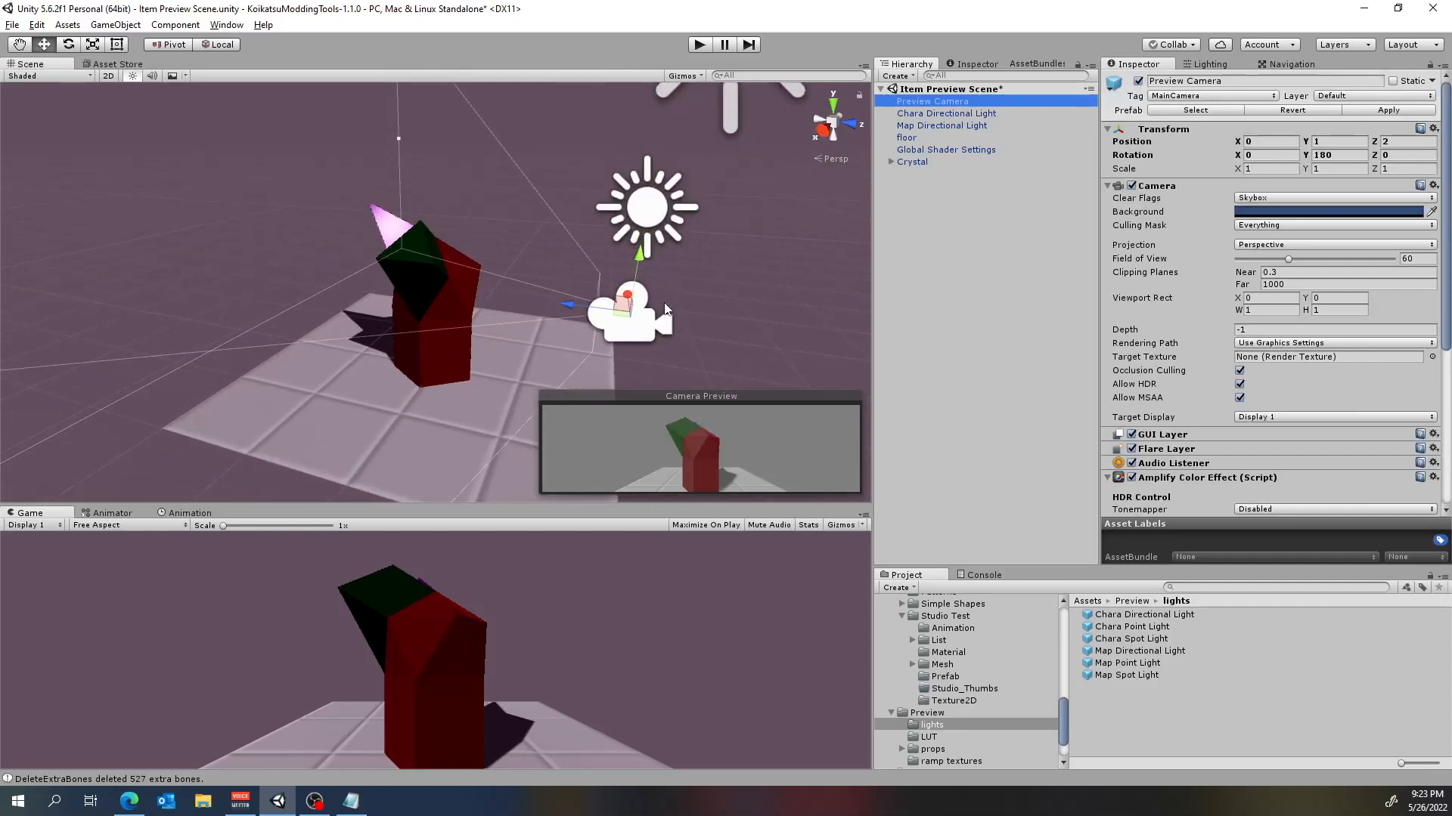
scroll(733, 302, "up", 2)
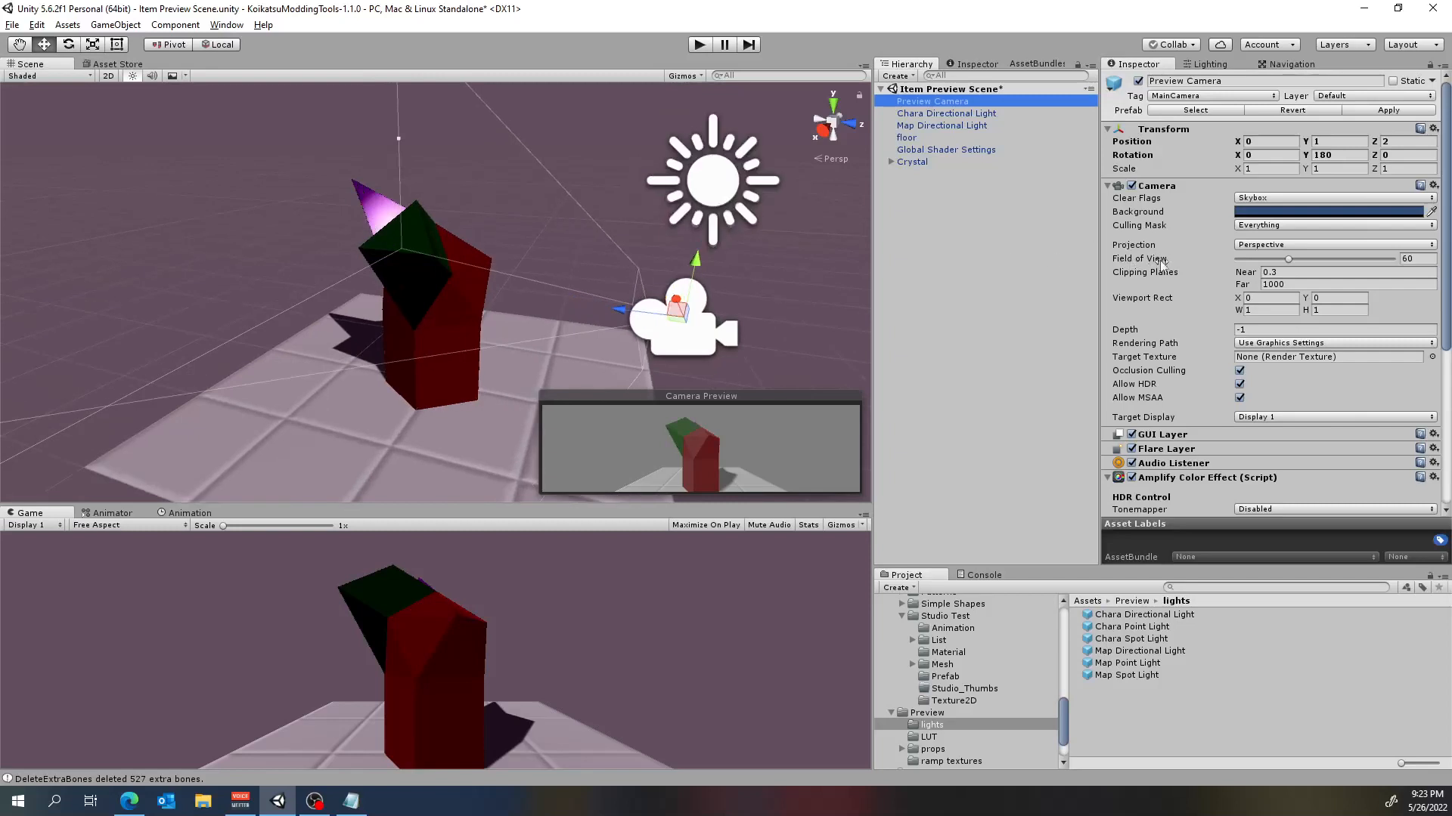
scroll(1171, 265, "down", 1)
scroll(1171, 261, "down", 5)
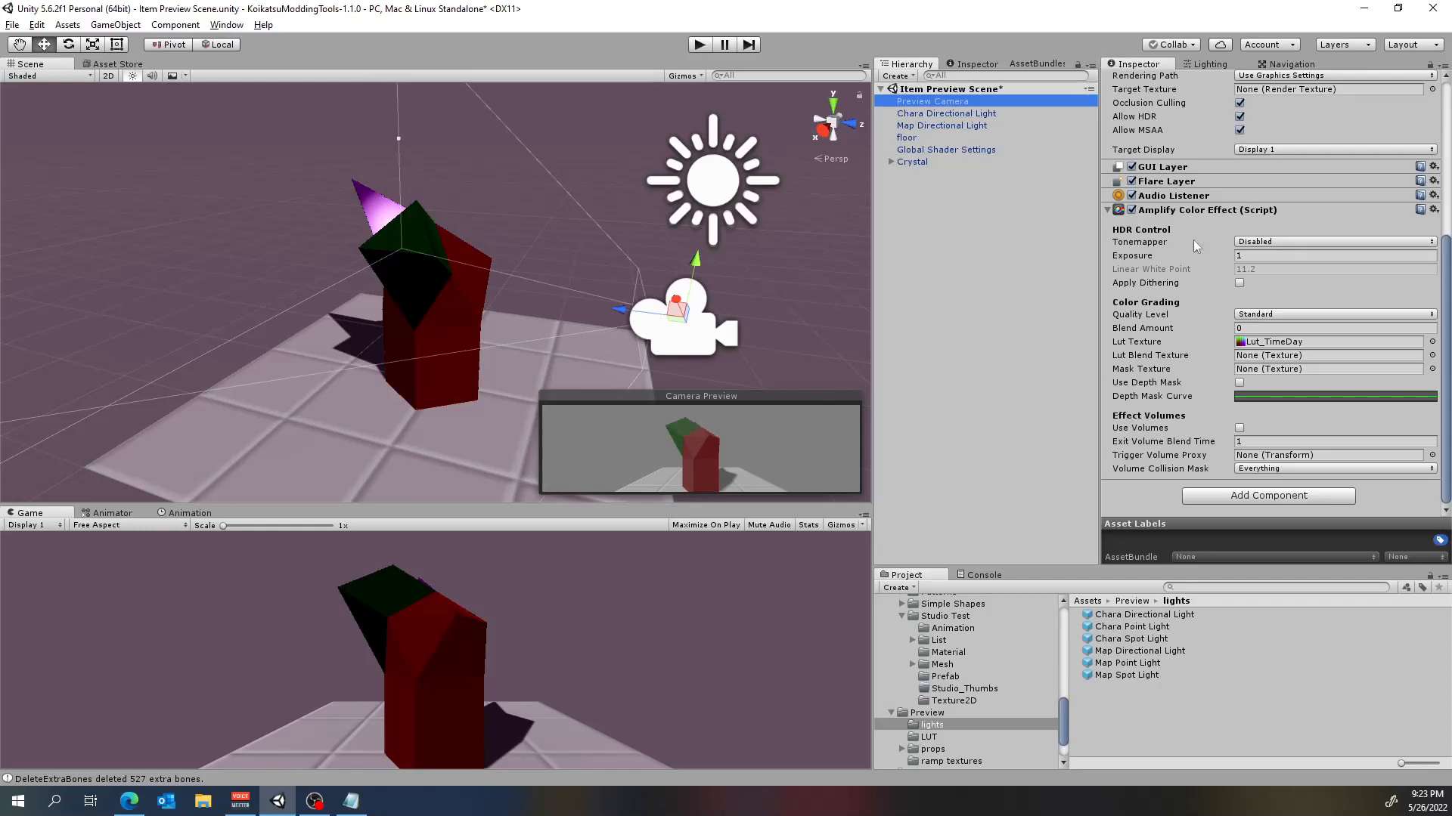
scroll(1193, 239, "up", 6)
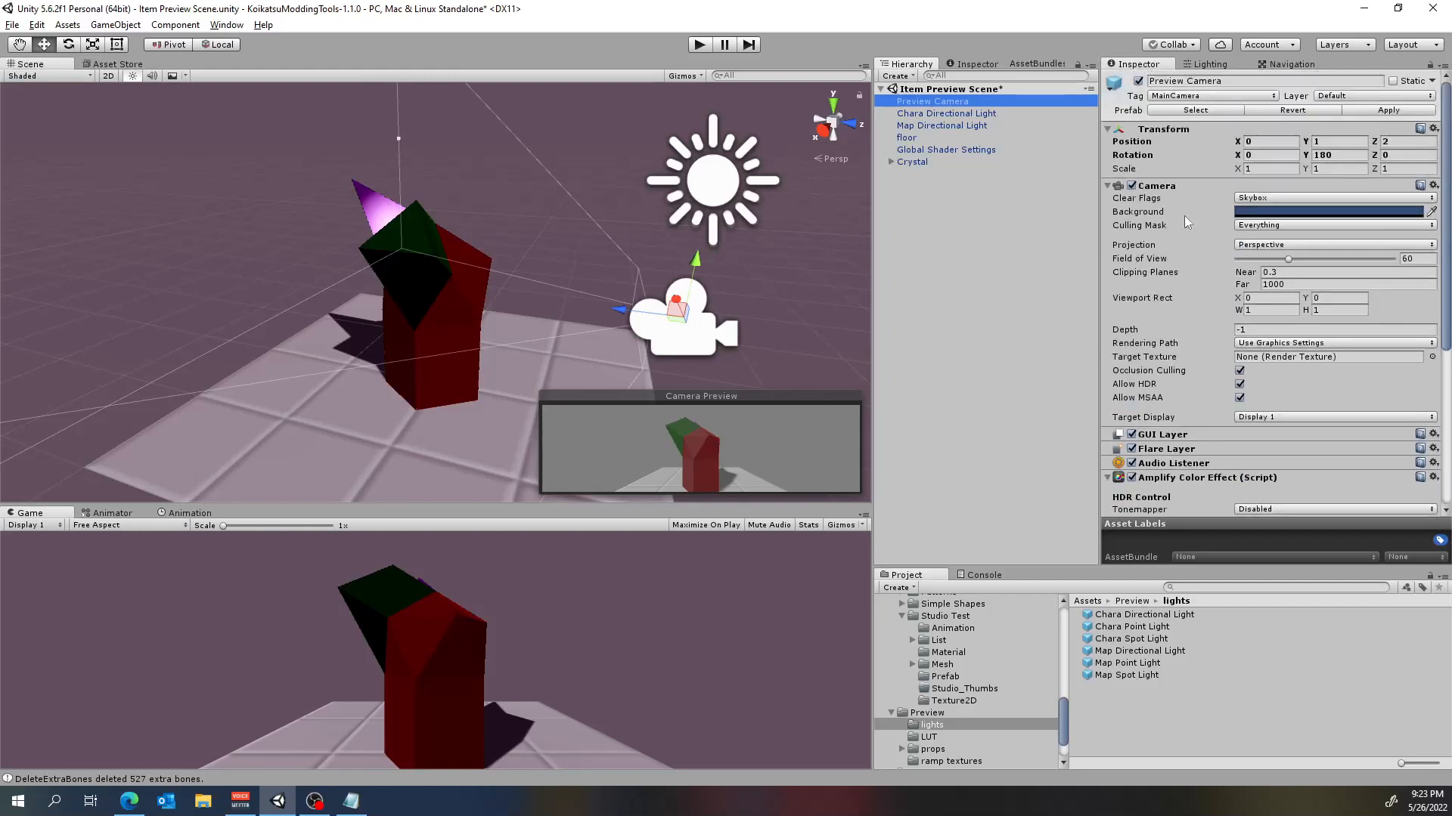
scroll(1184, 216, "down", 5)
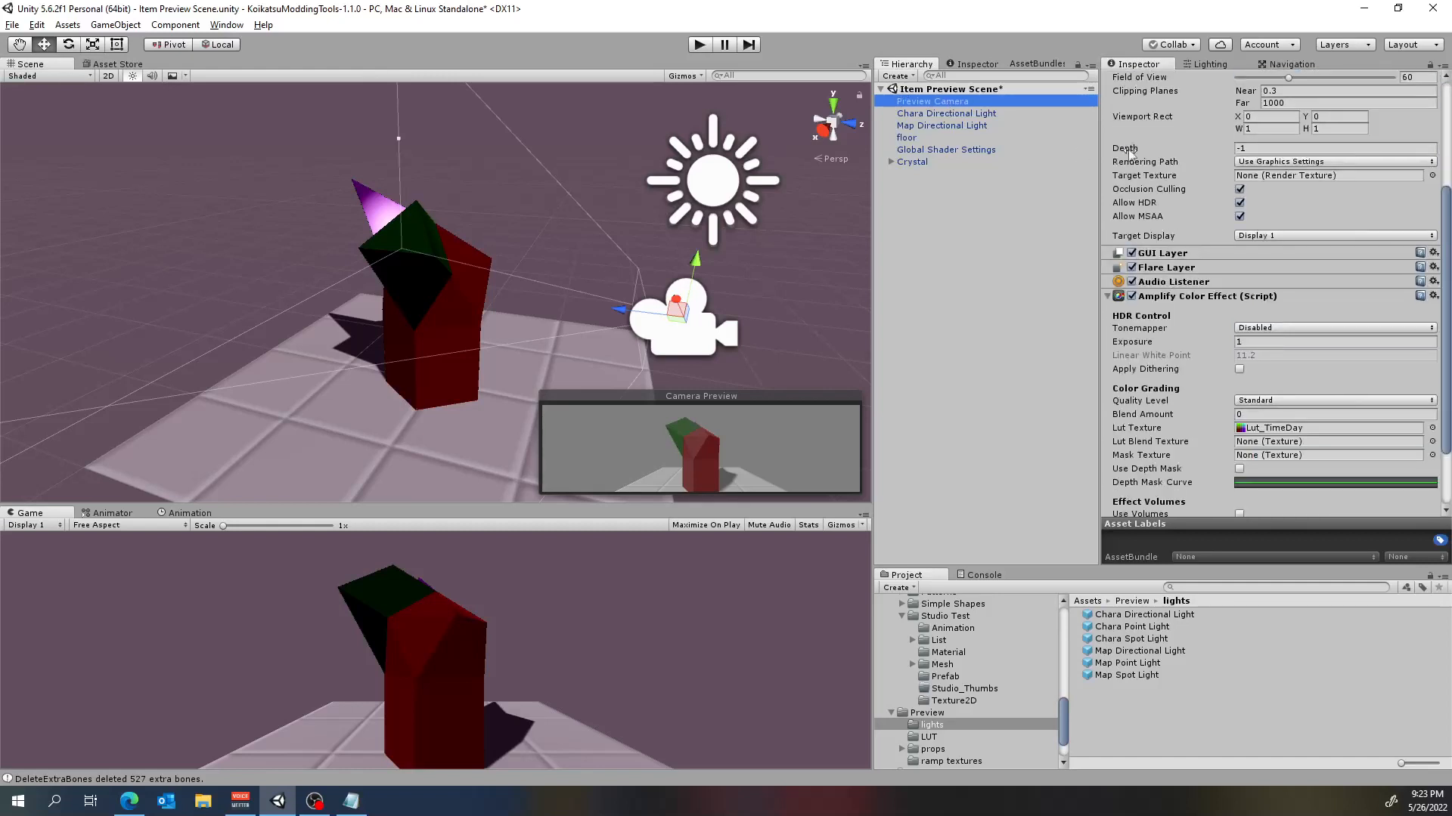
scroll(1206, 296, "down", 3)
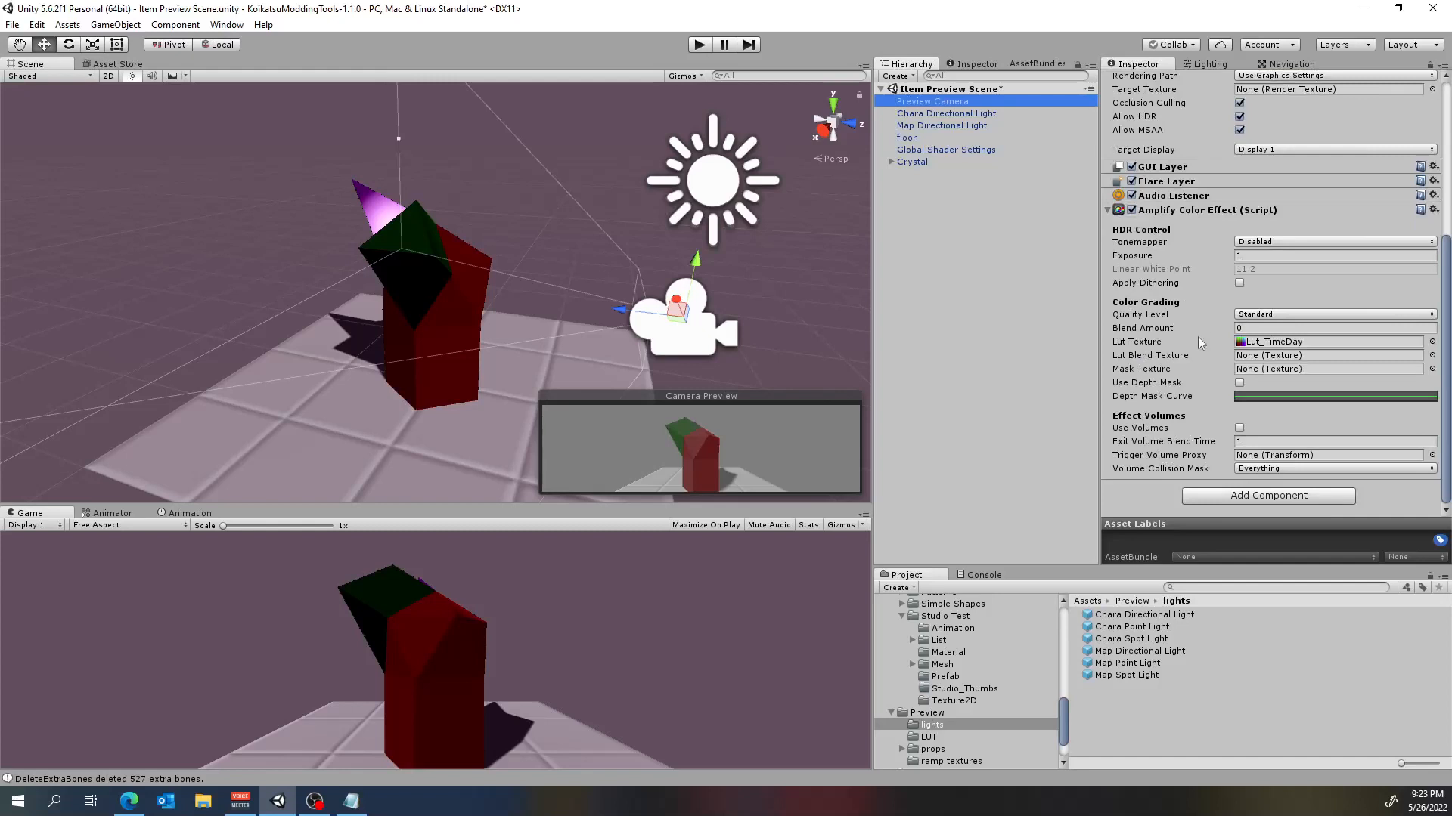
Locate the Preview Camera's Lut Texture among the assets and view the LUT folder's contents
left_click(1276, 342)
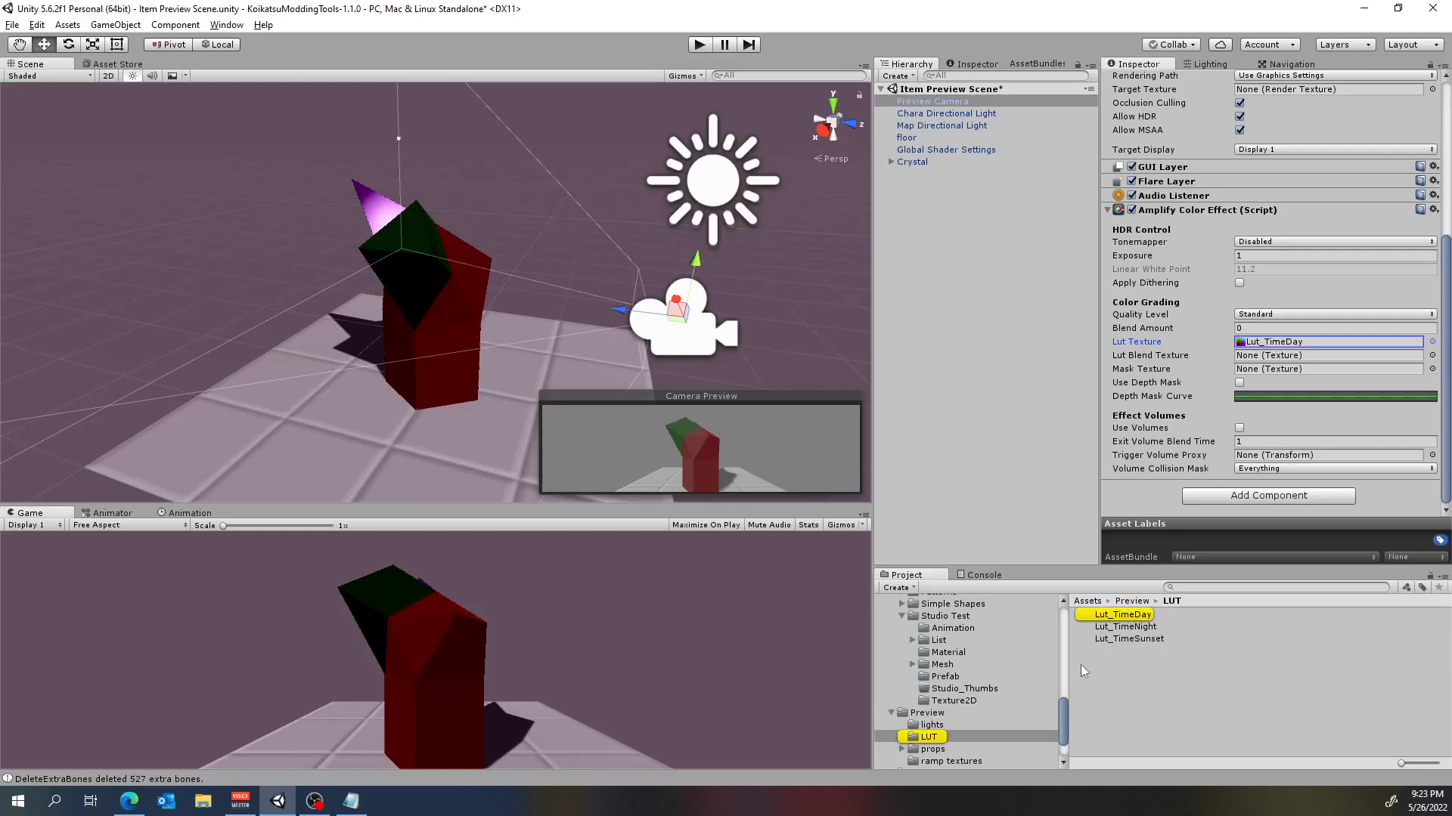
left_click(935, 738)
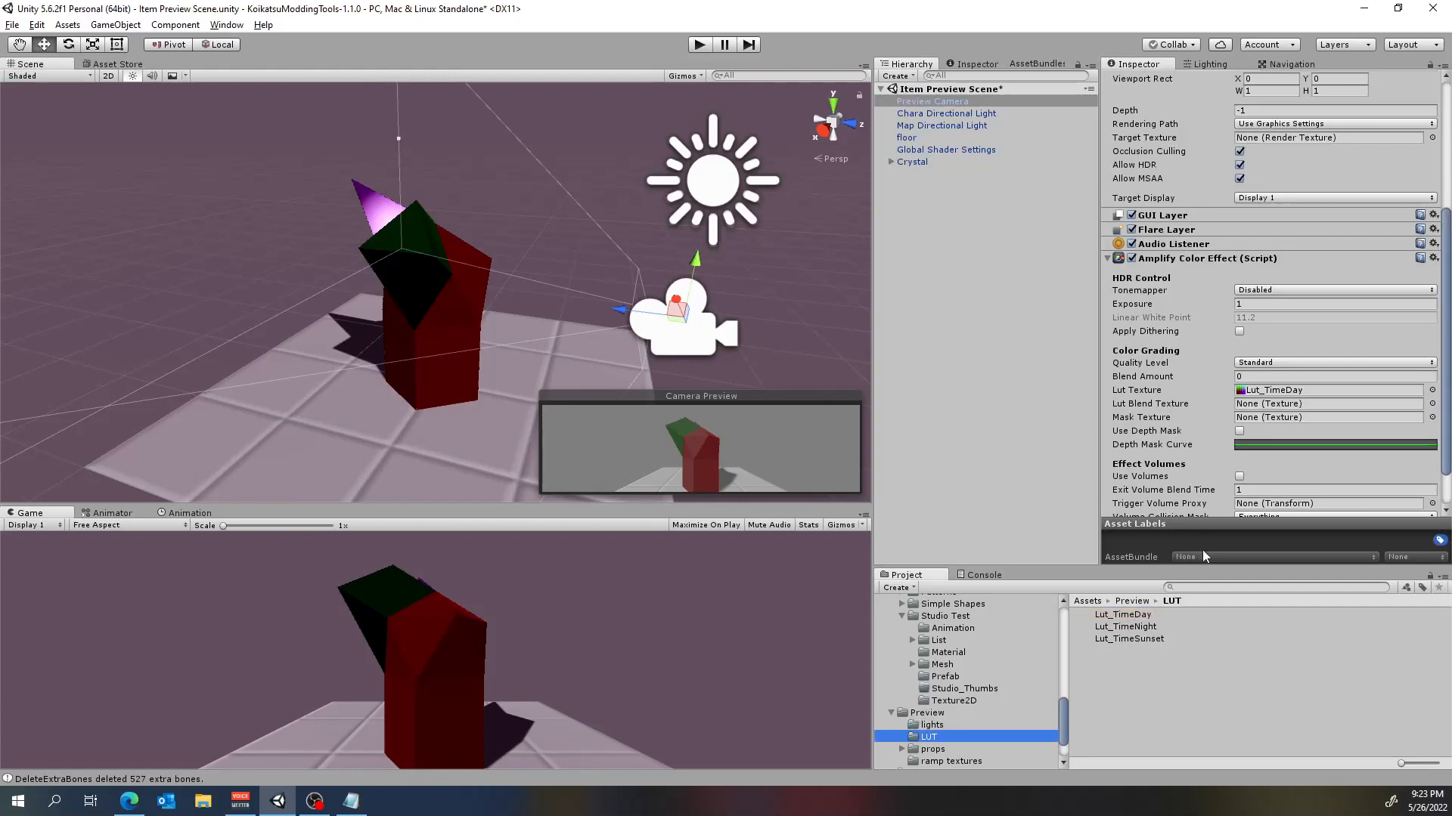
scroll(521, 348, "down", 10)
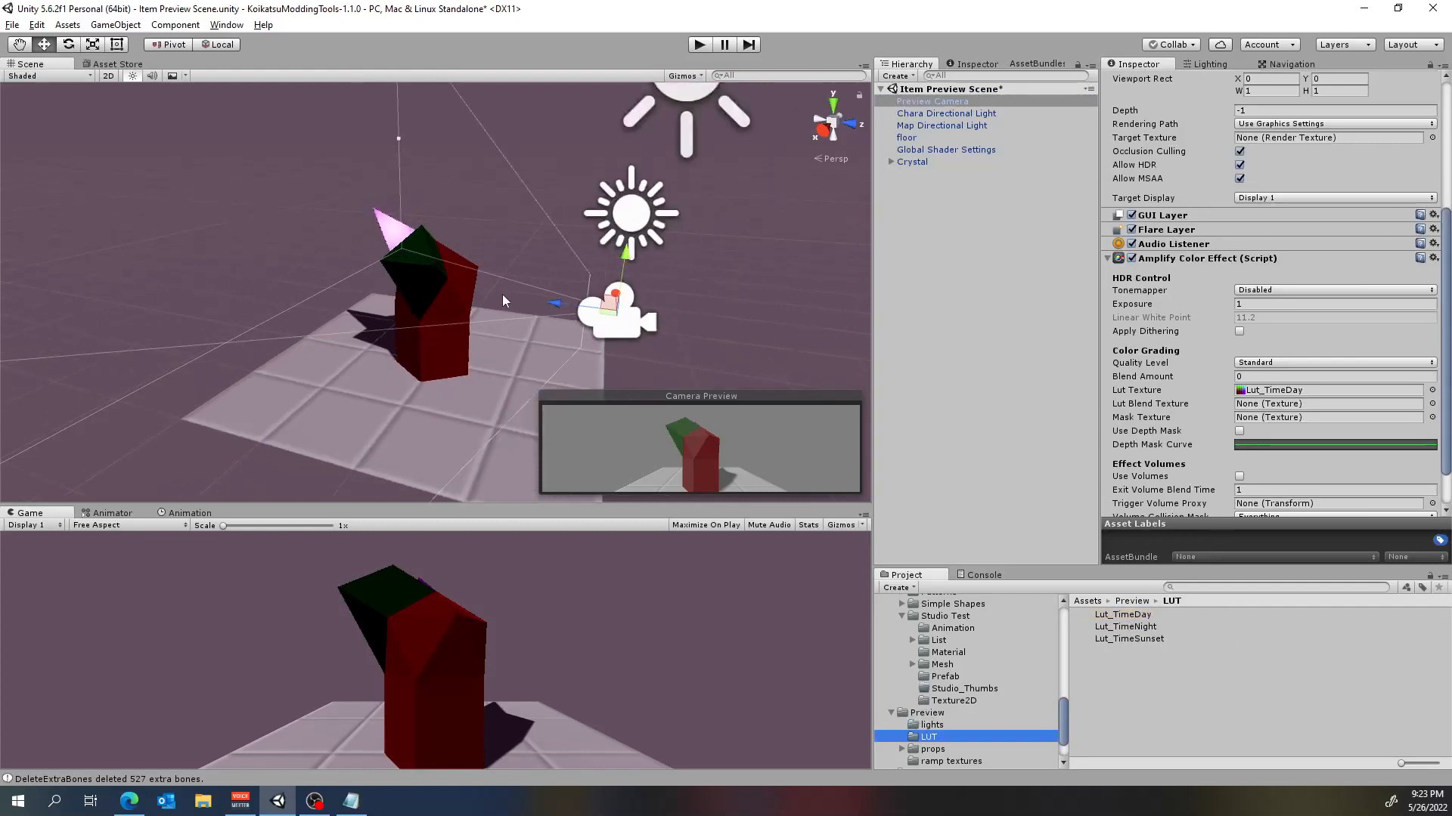
scroll(509, 271, "up", 7)
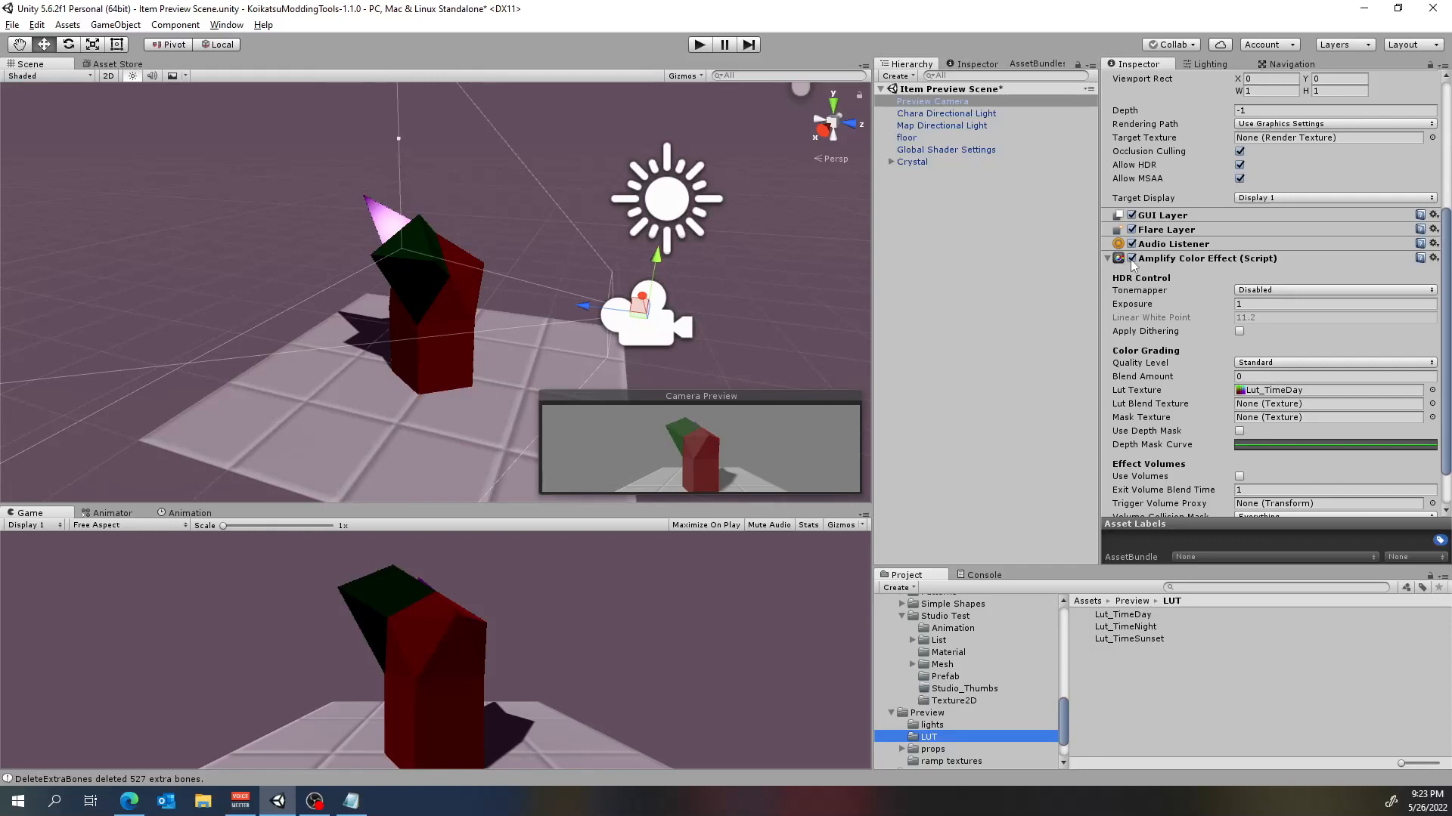
Disable and re-enable the Preview Camera's Amplify Color Effect twice to compare the scene's colors
left_click(1132, 259)
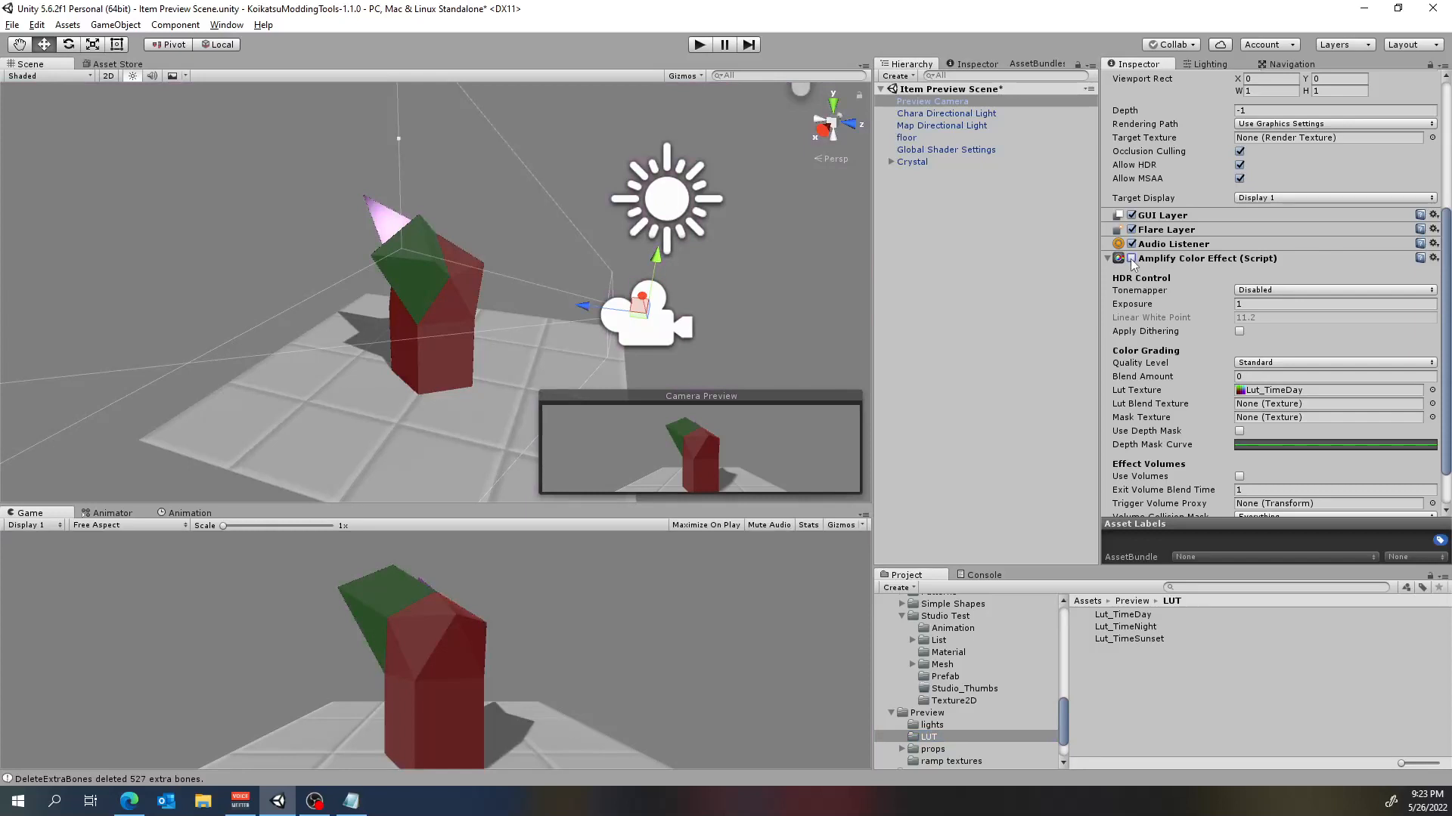
left_click(1131, 259)
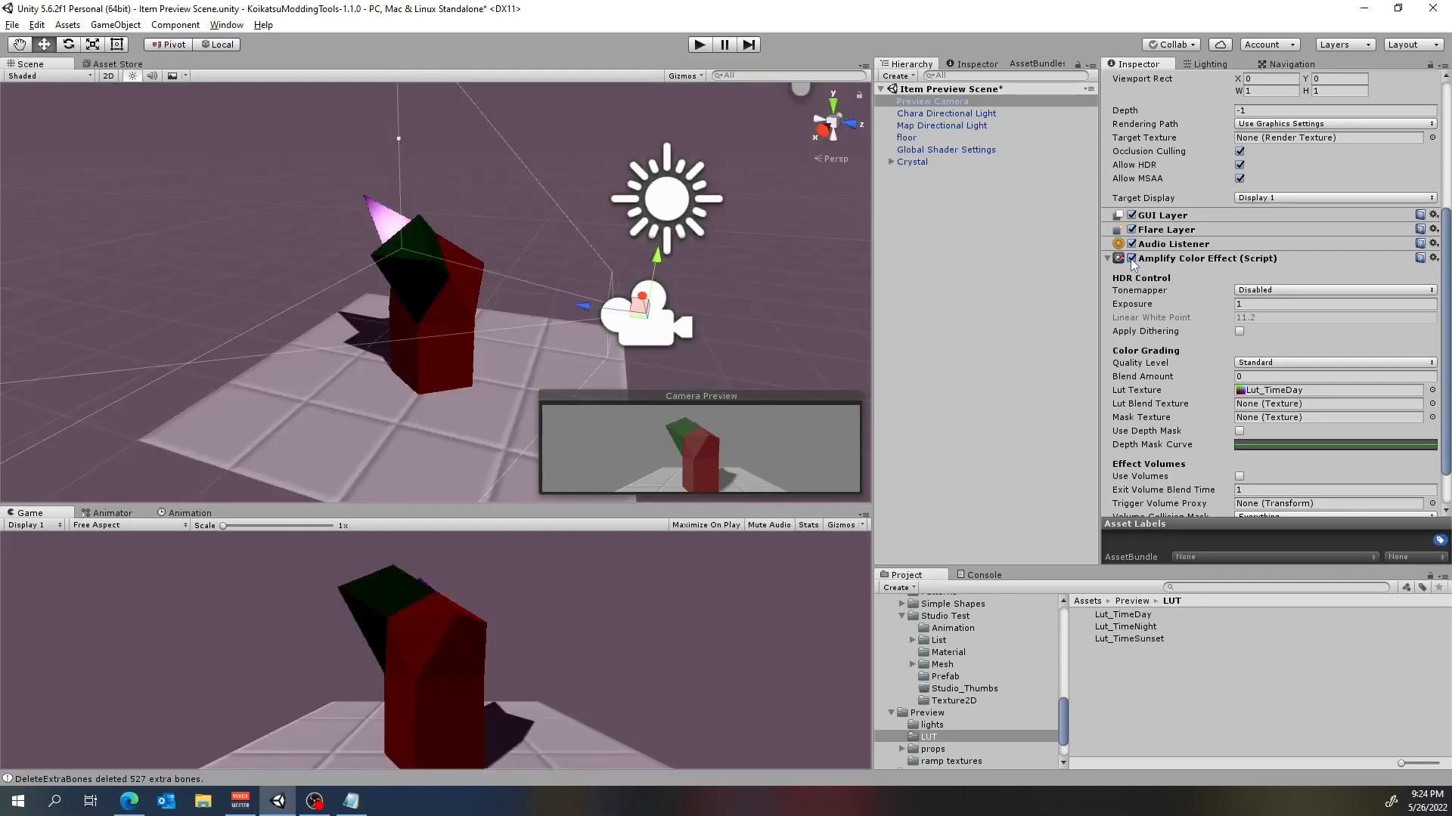
left_click(1131, 258)
left_click(1131, 260)
Try Lut_TimeNight and Lut_TimeSunset as the Amplify Color Effect's Lut Texture, and set it back to Lut_TimeDay
left_click_drag(1137, 629, 1277, 391)
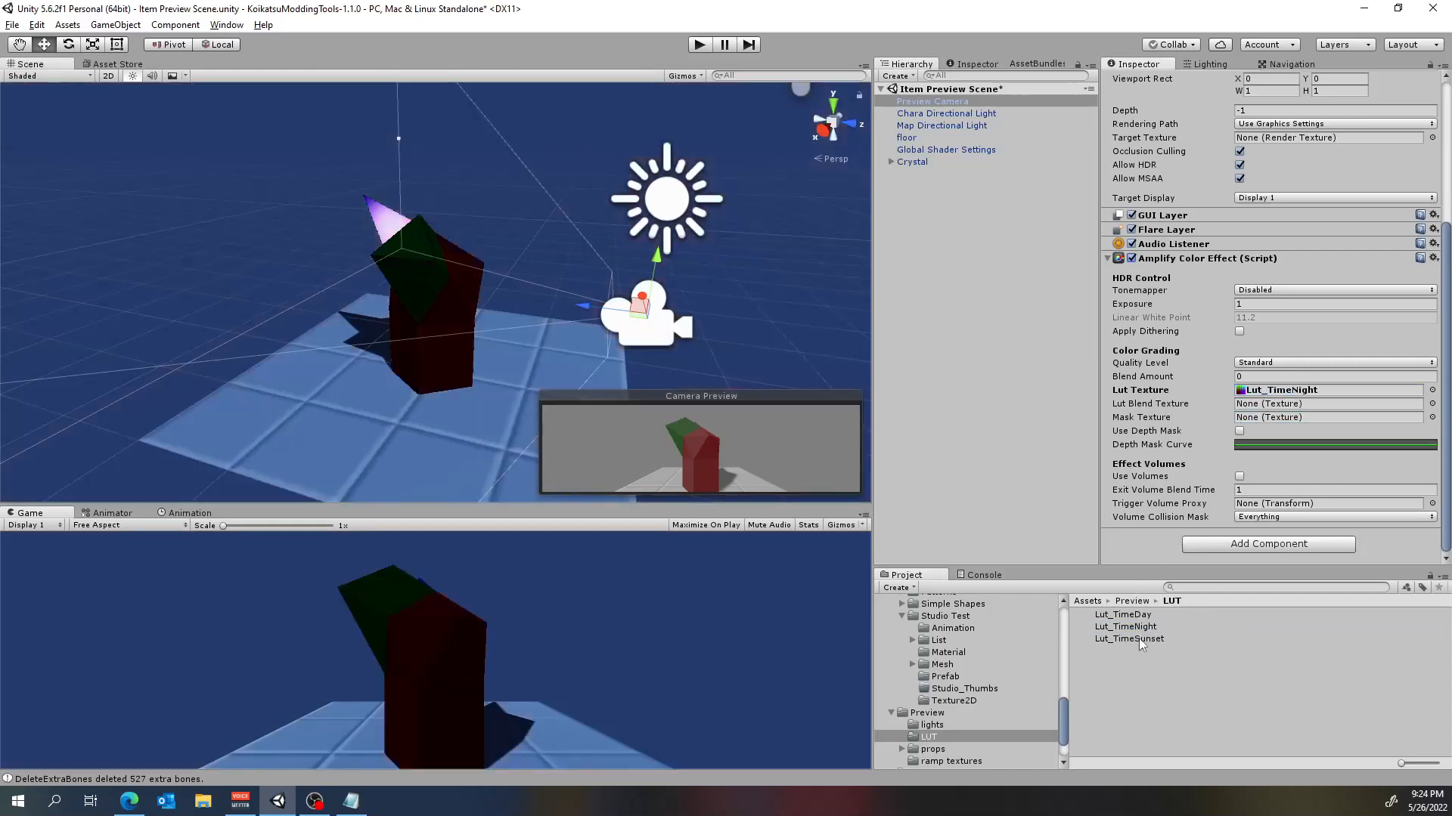
left_click_drag(1139, 639, 1295, 393)
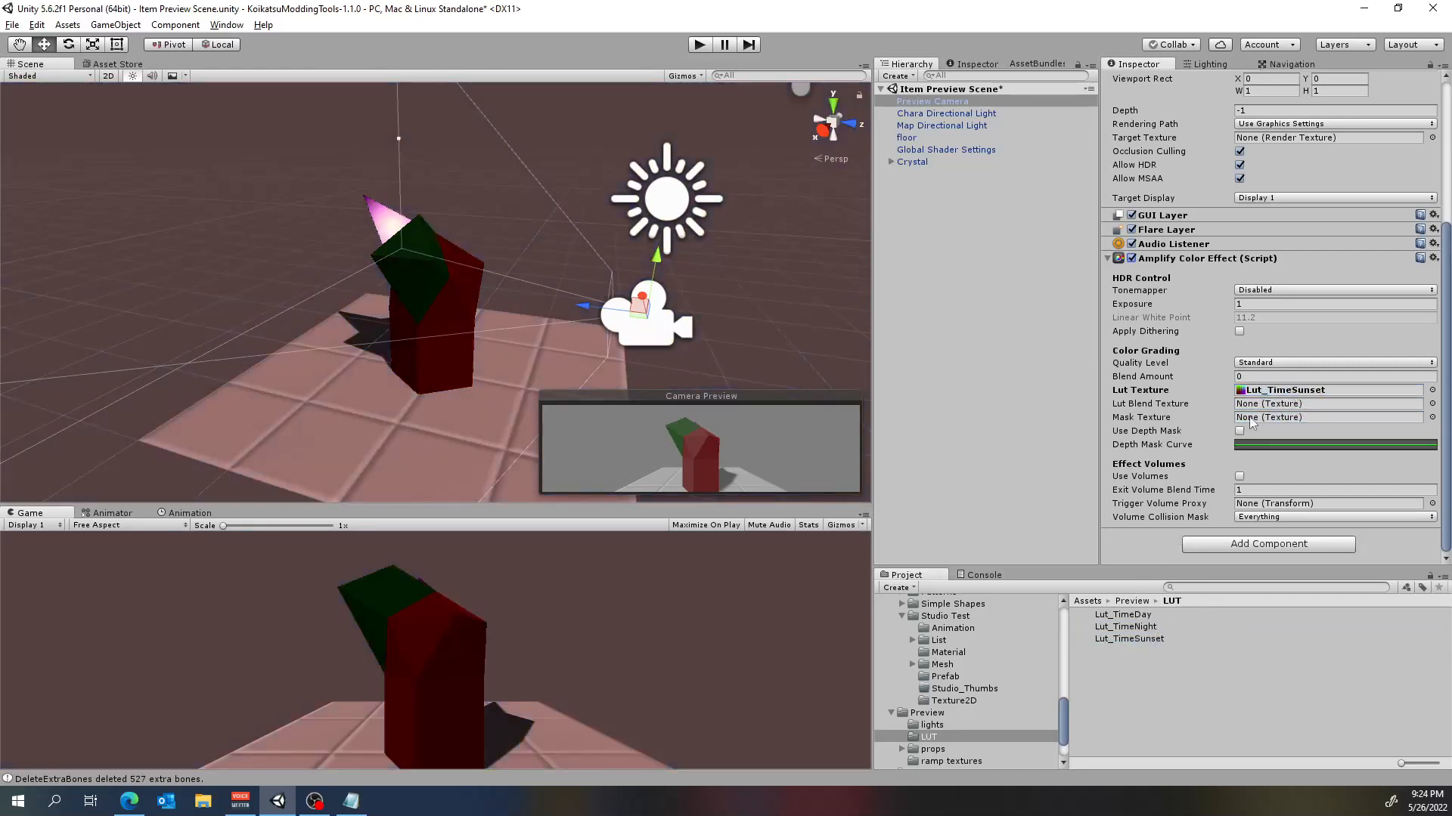
left_click_drag(1123, 616, 1287, 396)
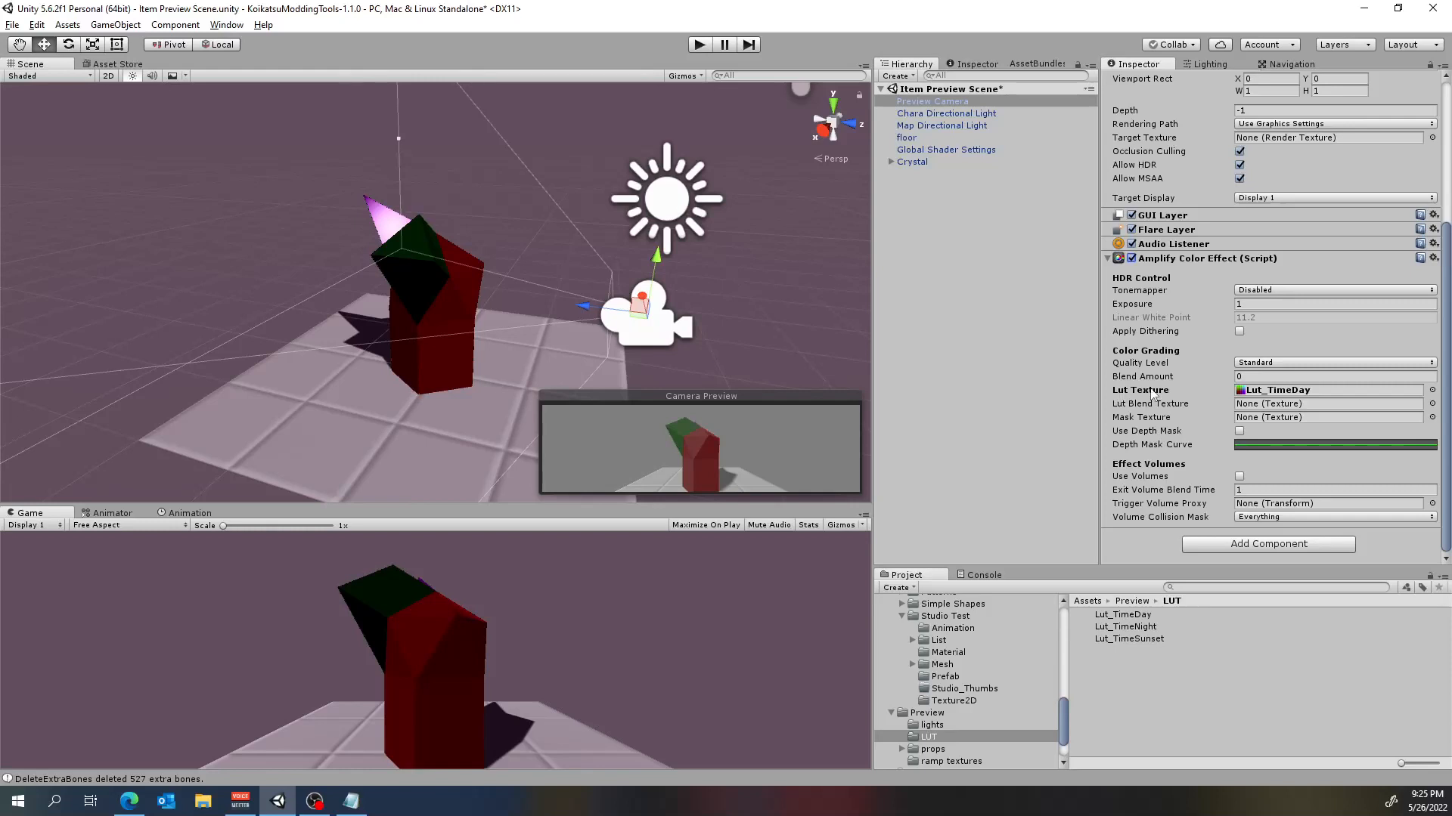
Find the Preview Camera prefab in the Preview folder and view its settings
middle_click_drag(523, 282, 490, 306)
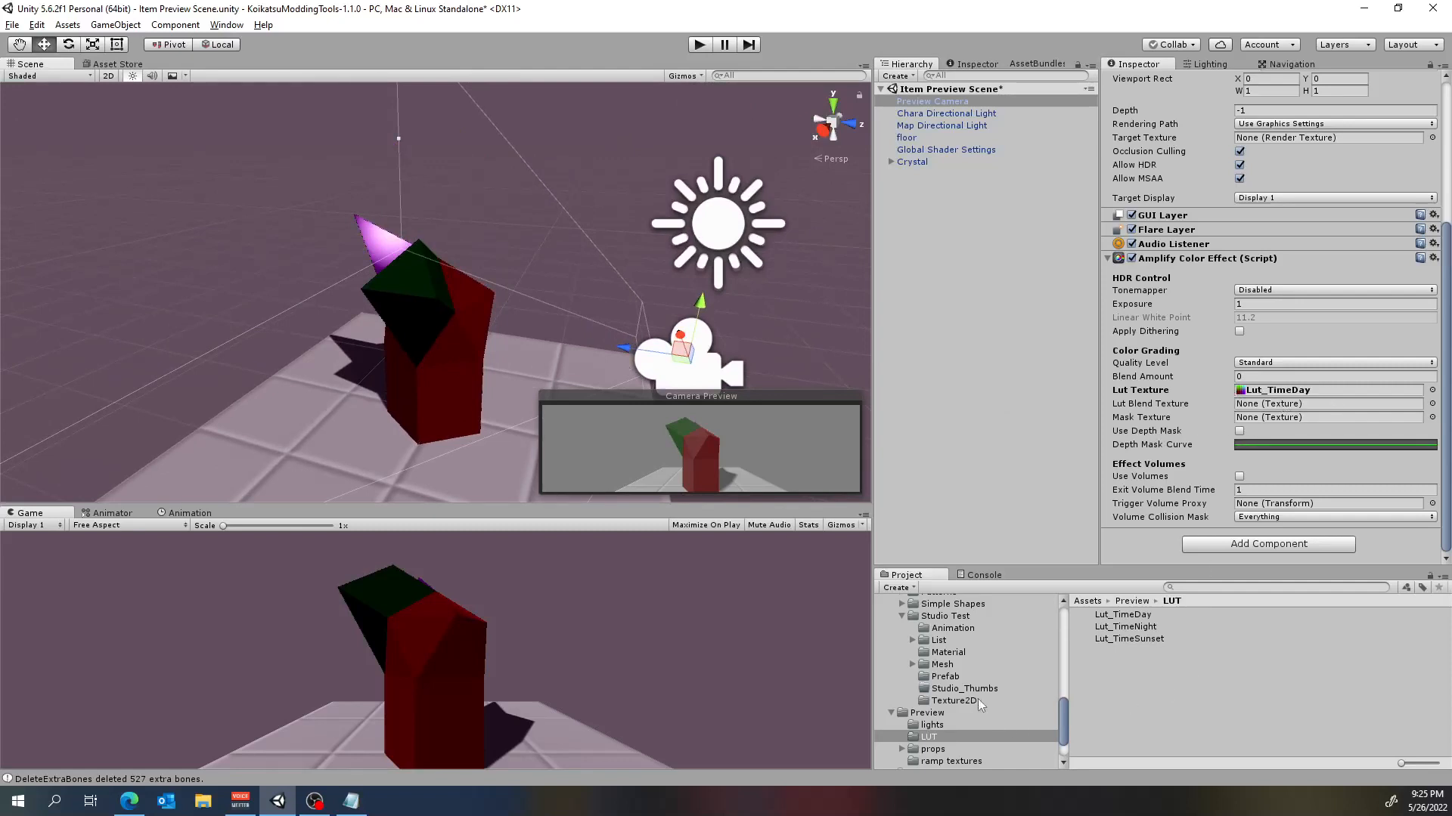
scroll(978, 699, "down", 2)
left_click(928, 665)
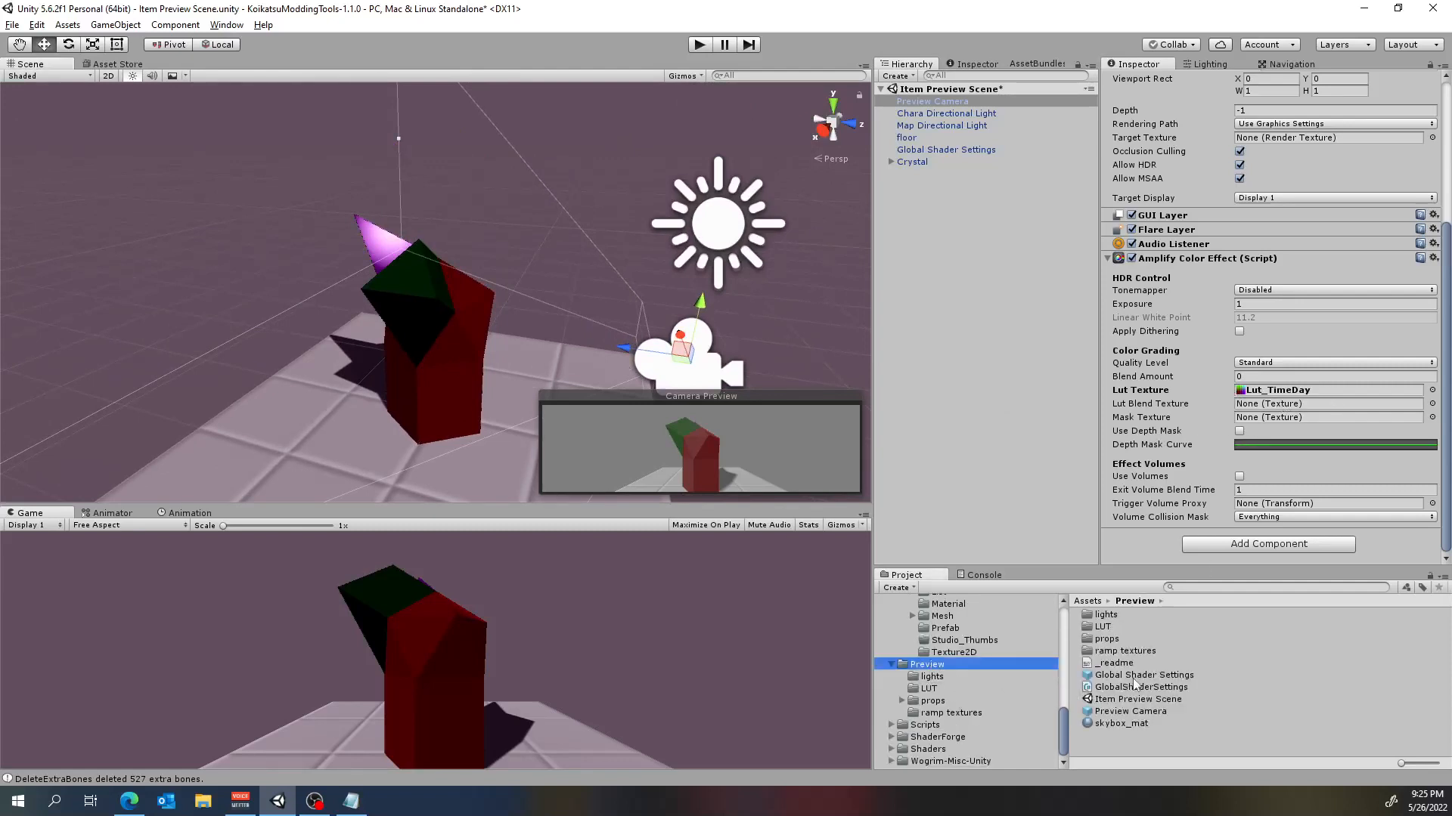
left_click(1157, 712)
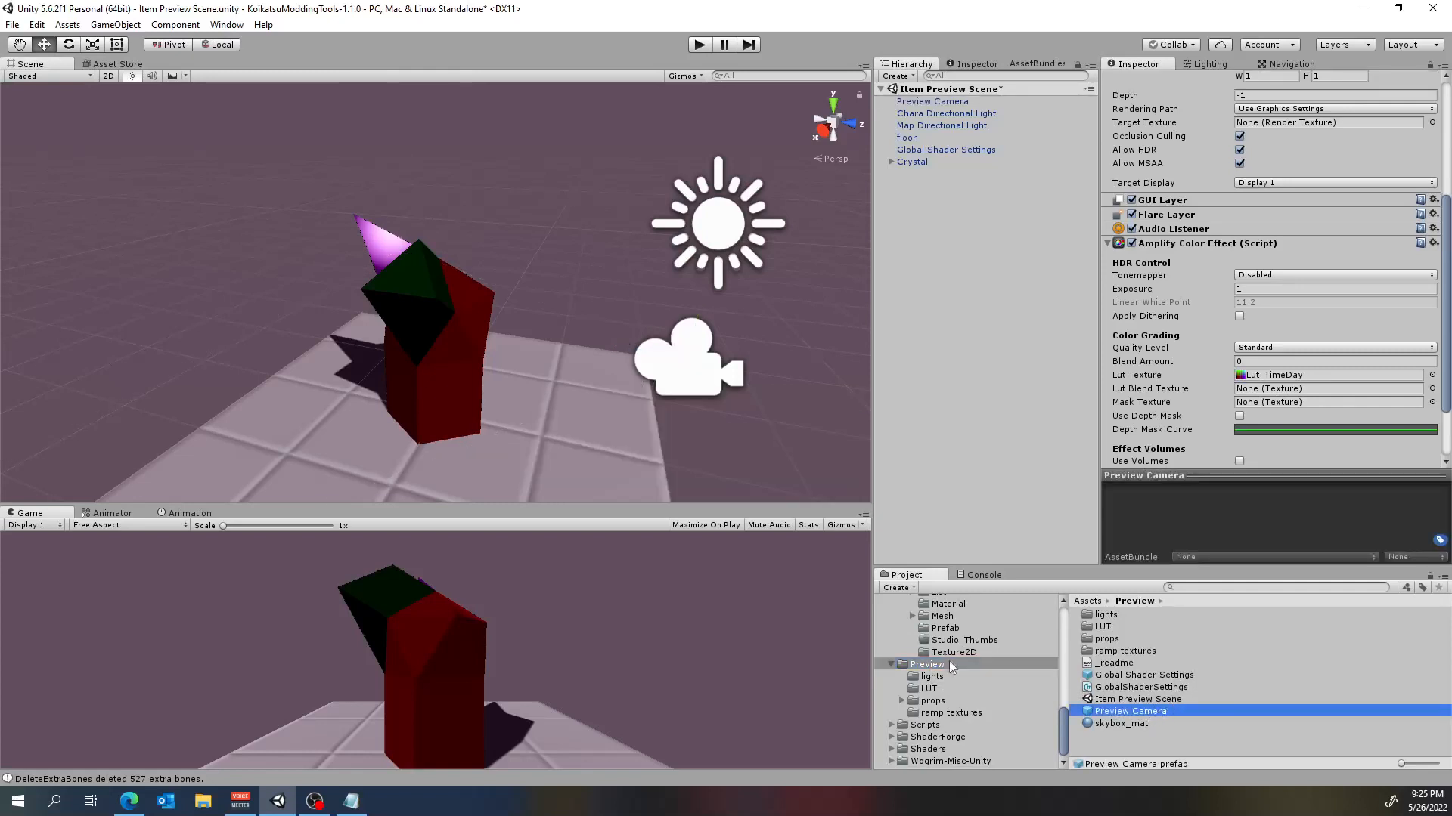
Open the MapTest scene from the Map Example 1 mod folder, discarding the Item Preview Scene's changes, and look over the map
scroll(964, 677, "up", 3)
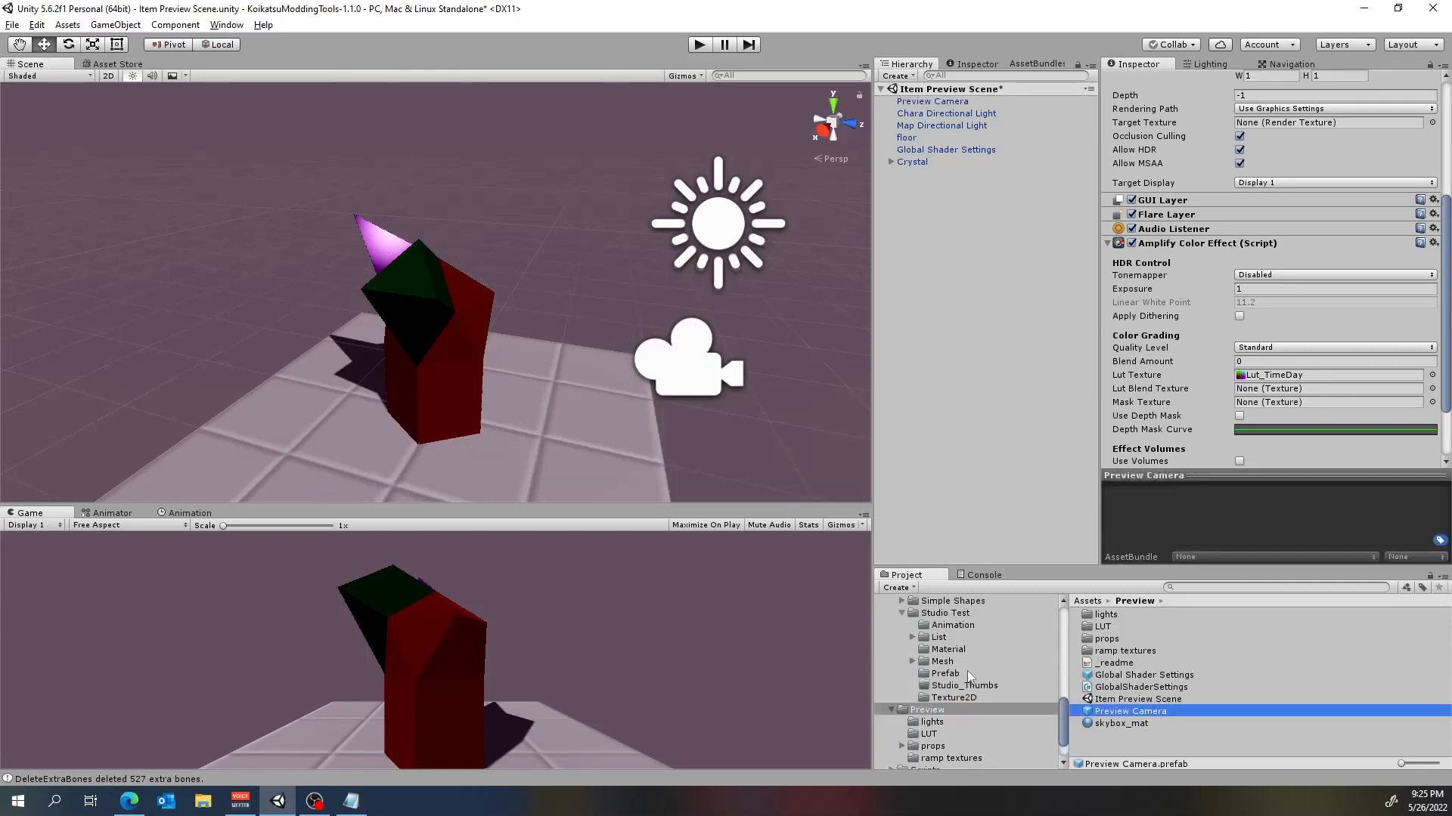
left_click(902, 622)
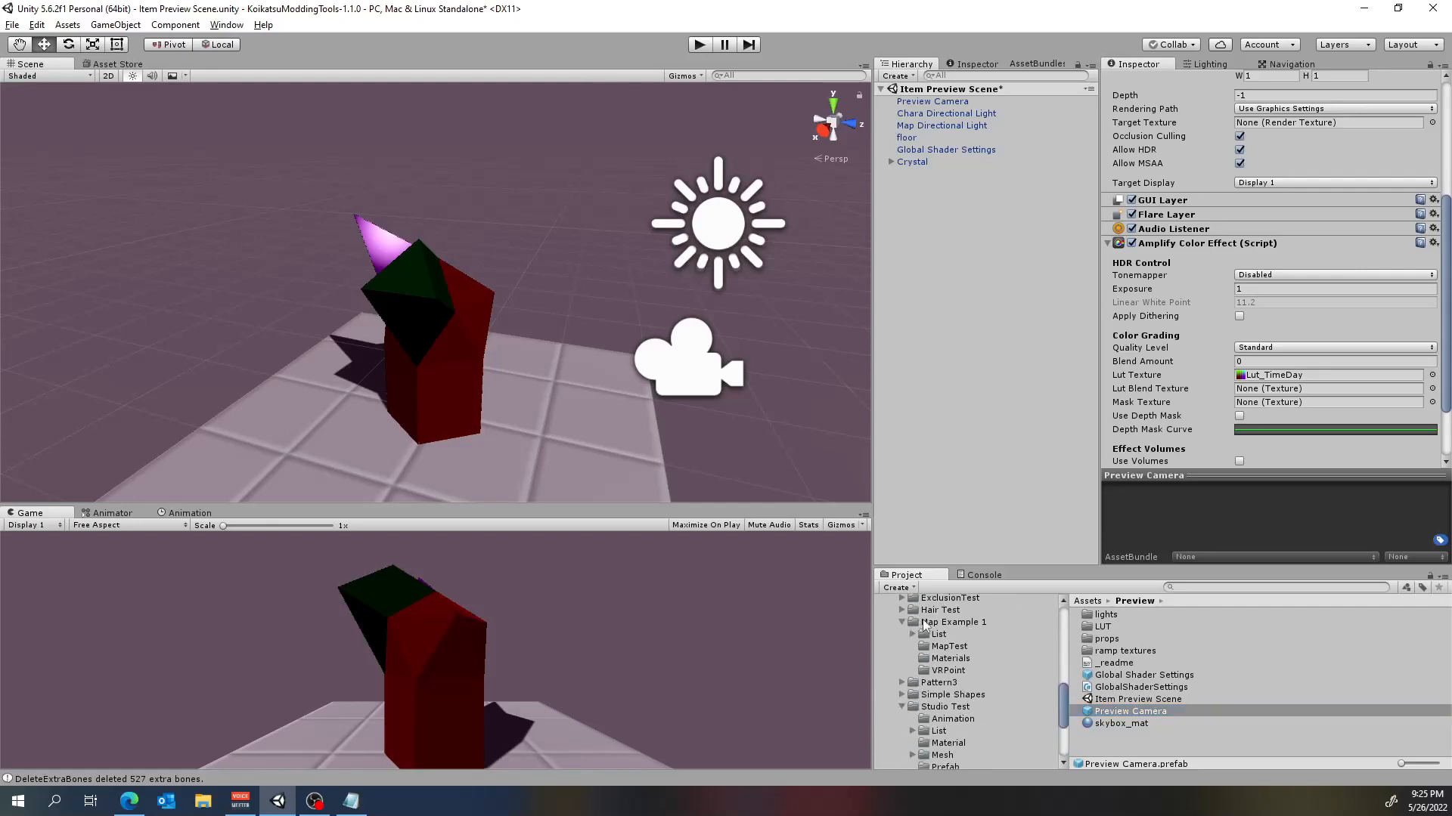
left_click(948, 622)
scroll(1140, 680, "down", 3)
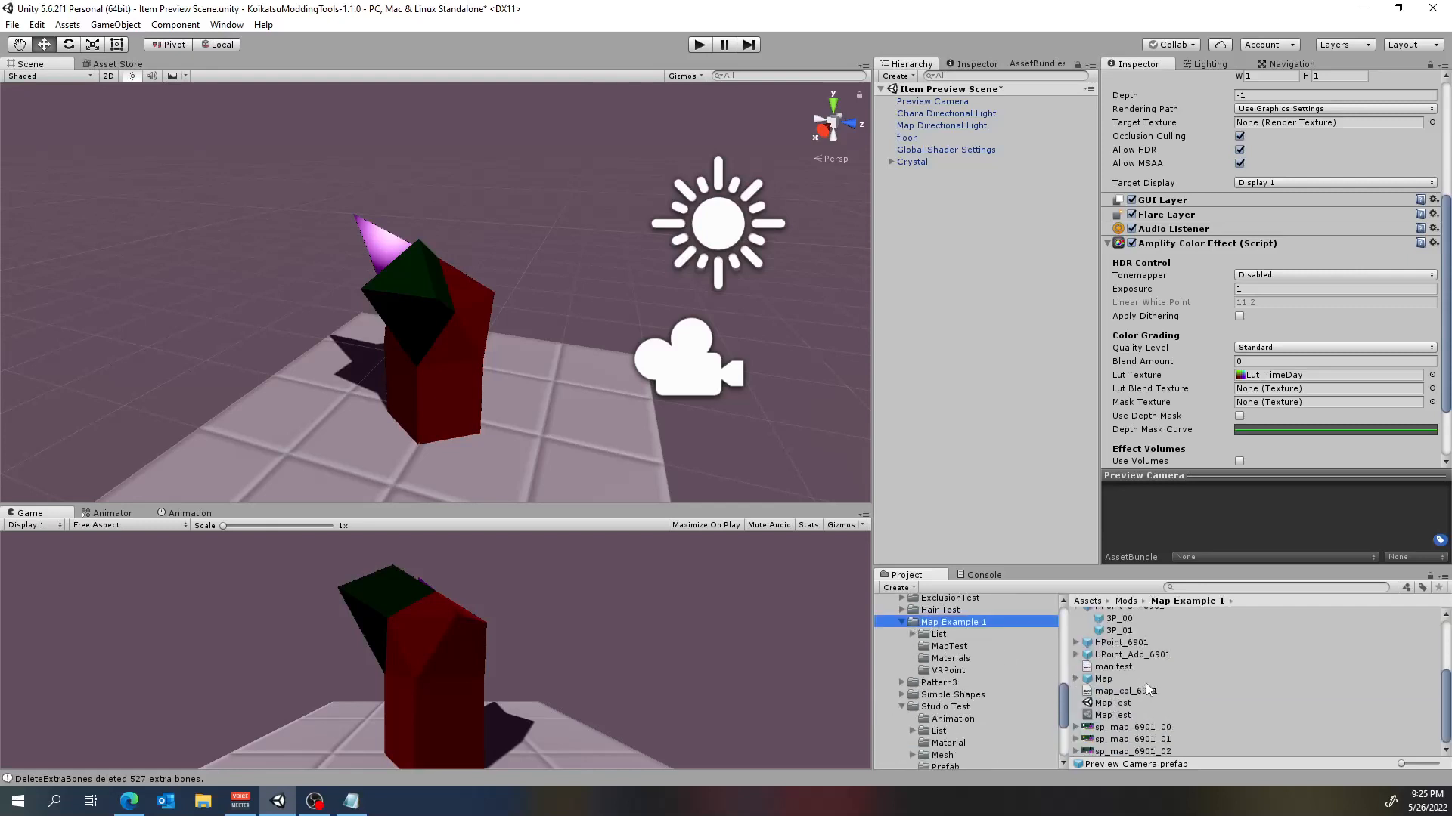
double_click(1113, 703)
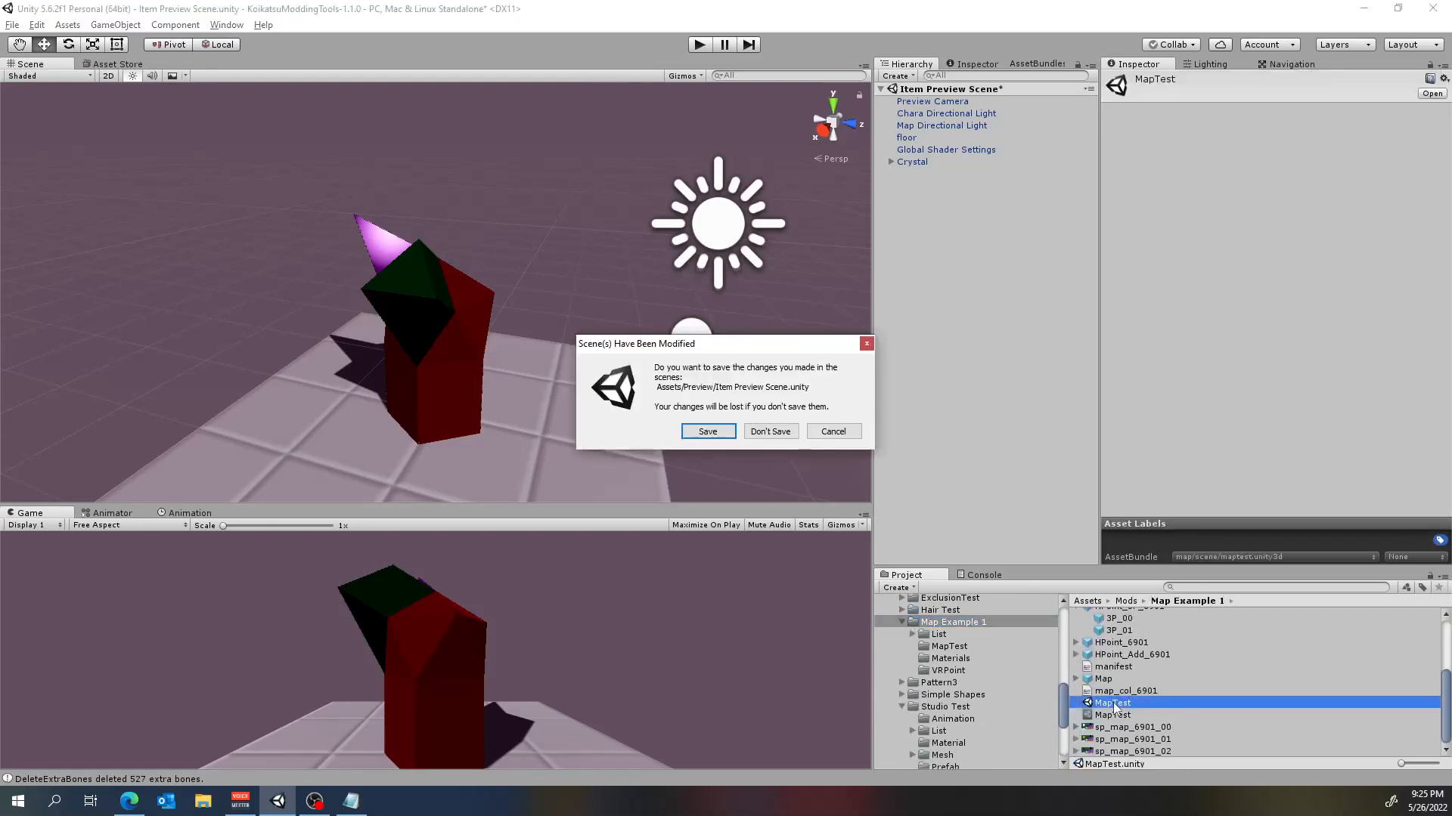
left_click(772, 434)
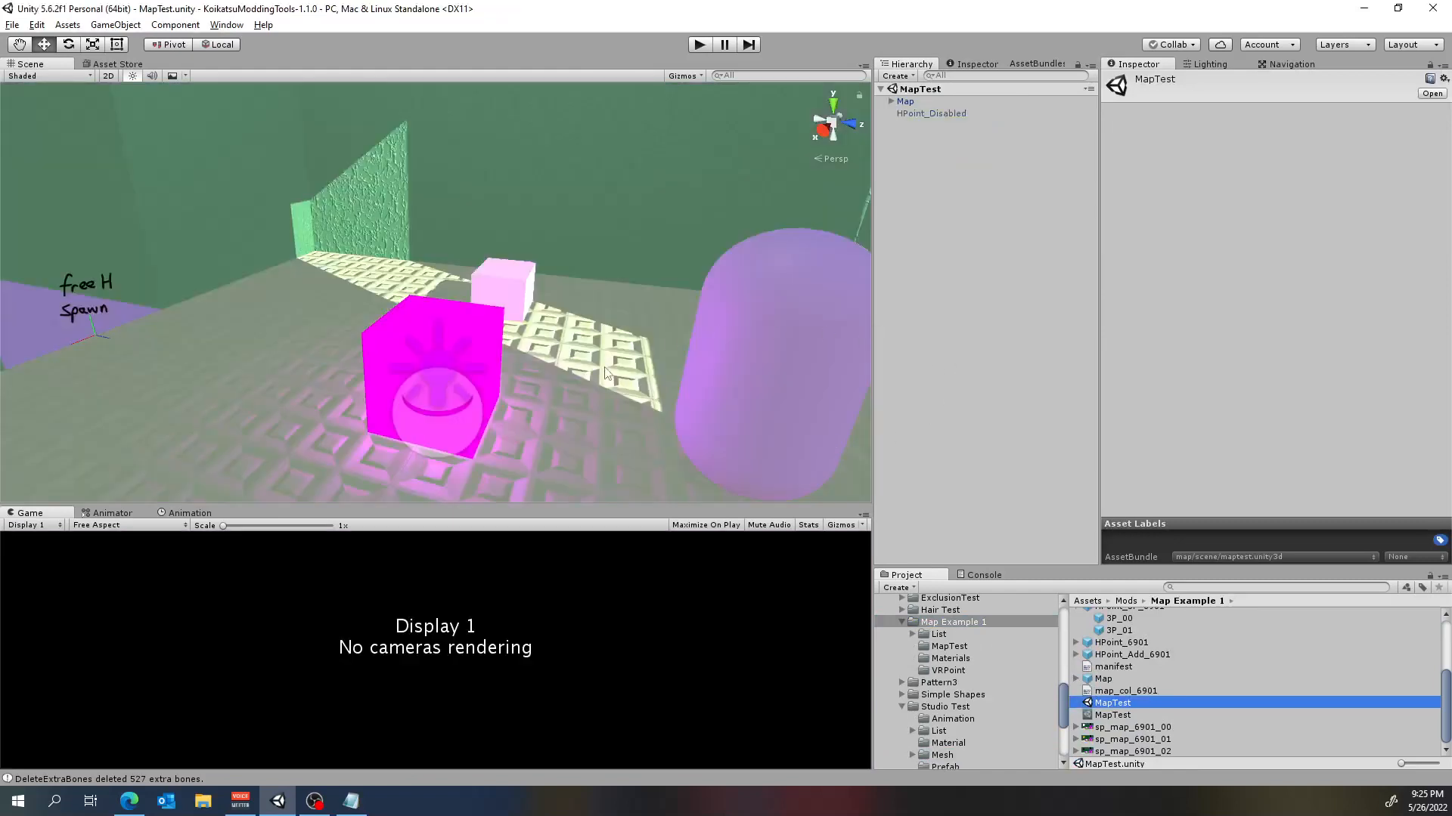
scroll(600, 334, "down", 2)
mouse_move(601, 334)
middle_mouse_down()
mouse_move(621, 296)
mouse_move(623, 317)
middle_mouse_up()
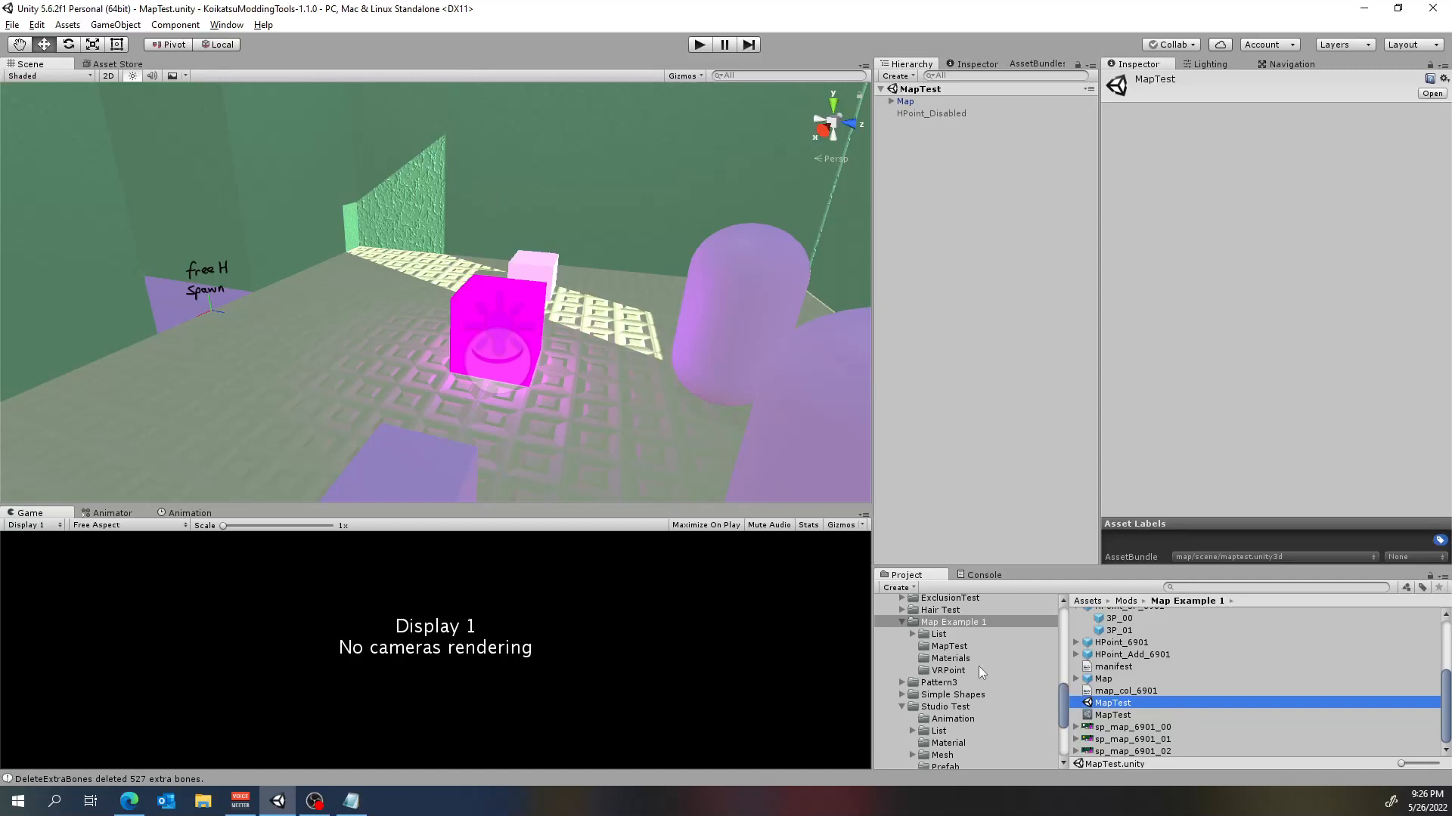
Add the Preview Camera prefab from the Preview folder to the MapTest scene and look at the color-graded map
scroll(990, 696, "down", 2)
scroll(945, 656, "down", 3)
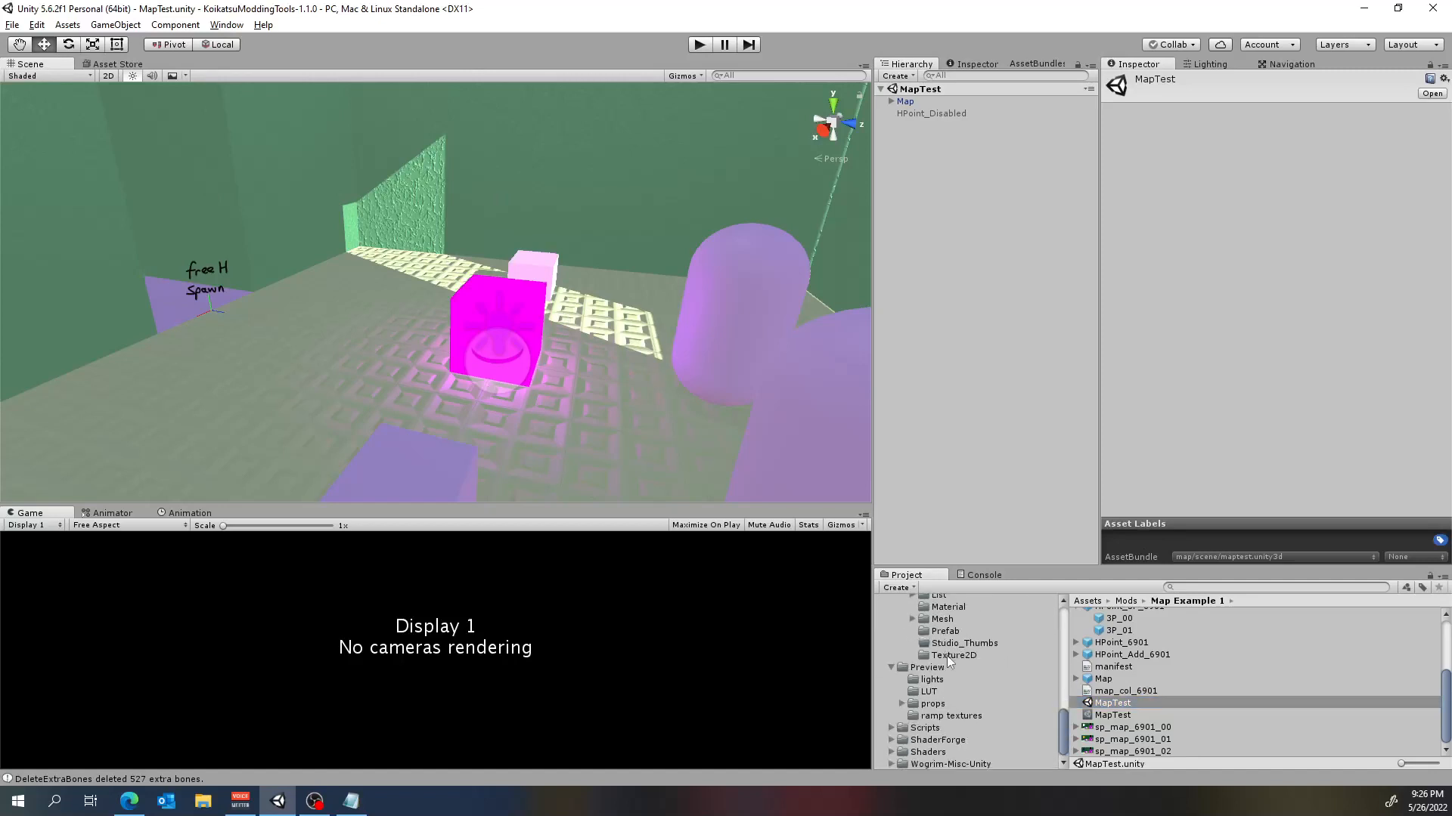
left_click(928, 666)
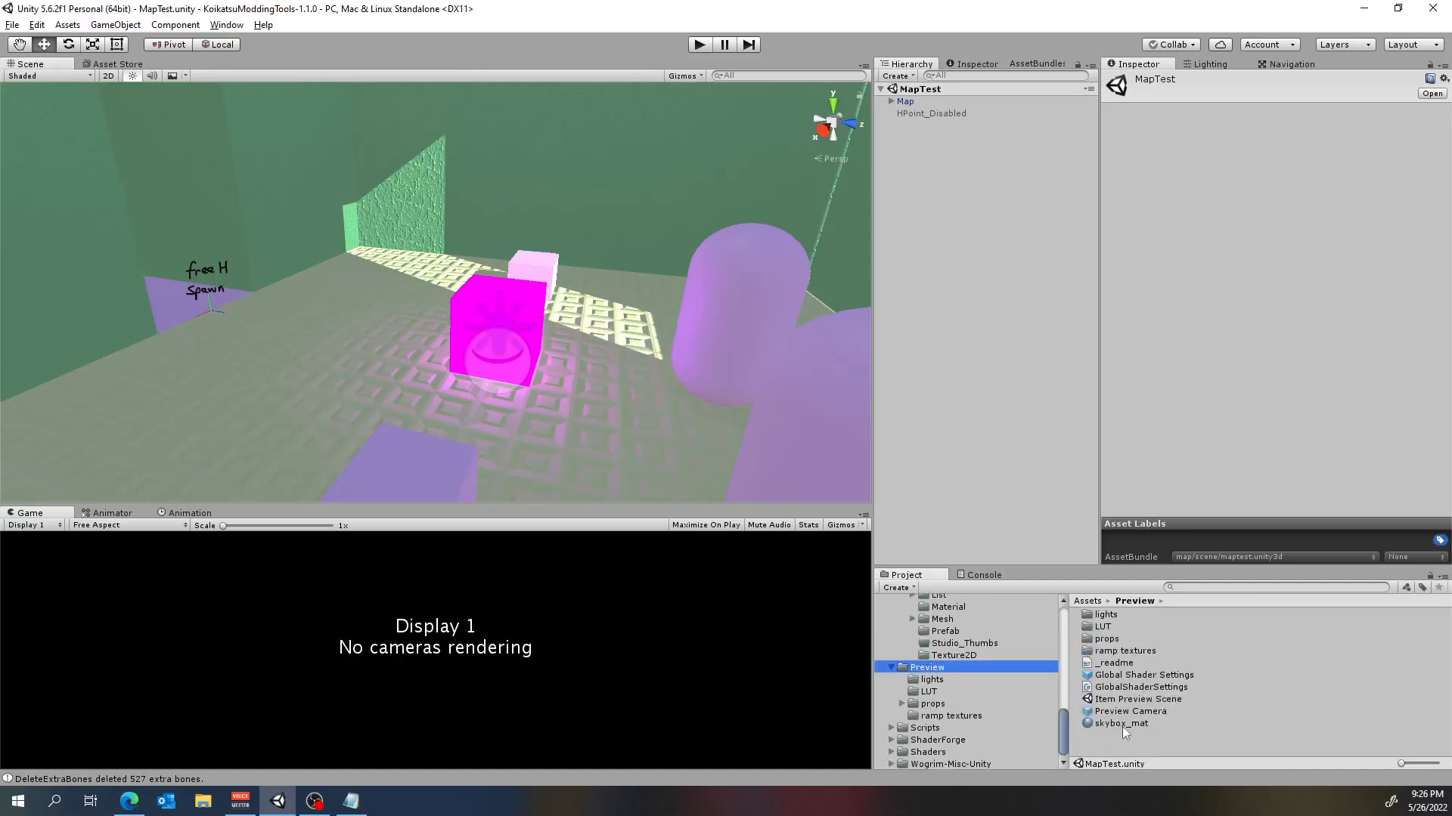
left_click_drag(1127, 713, 978, 199)
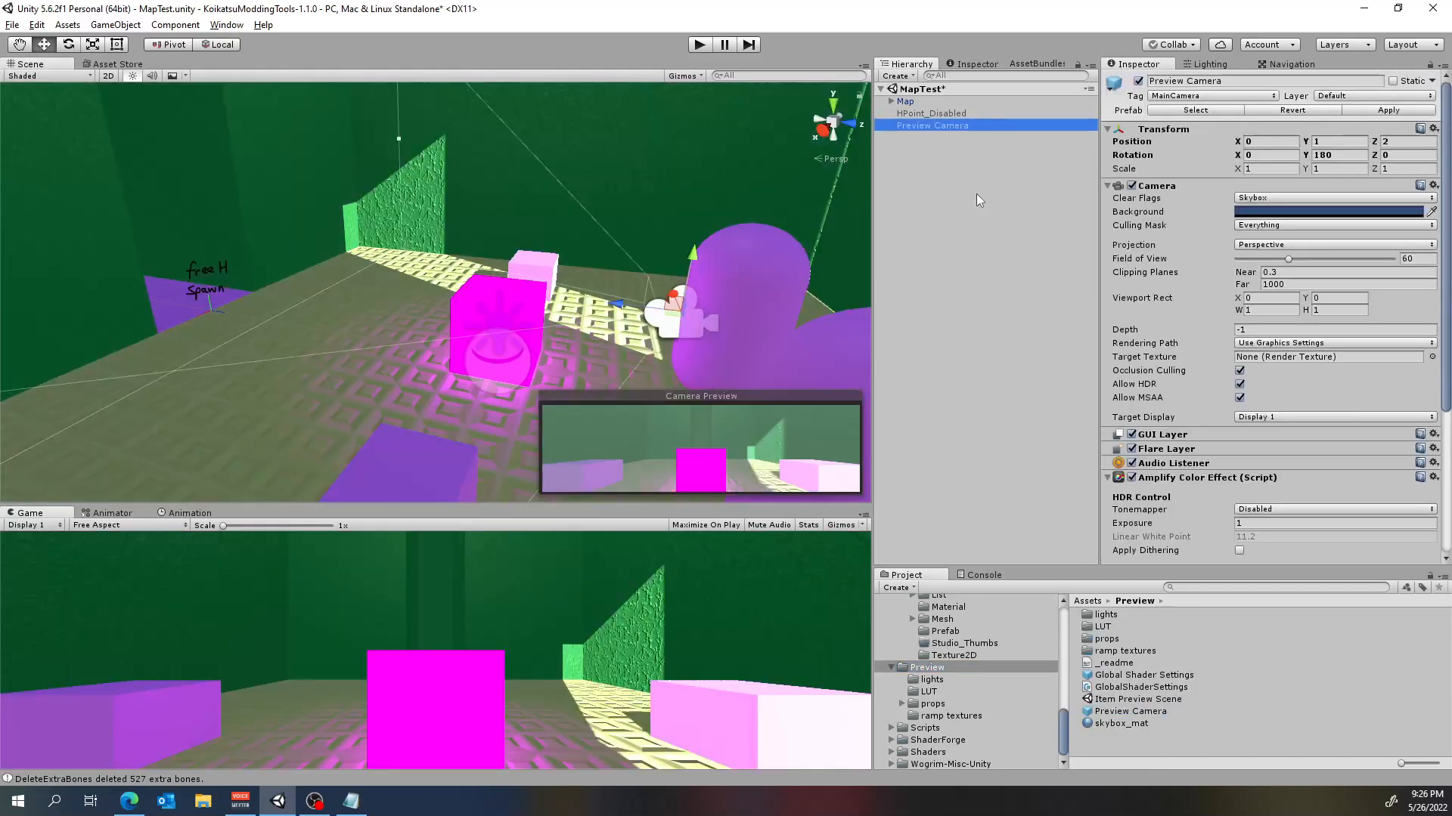
scroll(392, 272, "down", 2)
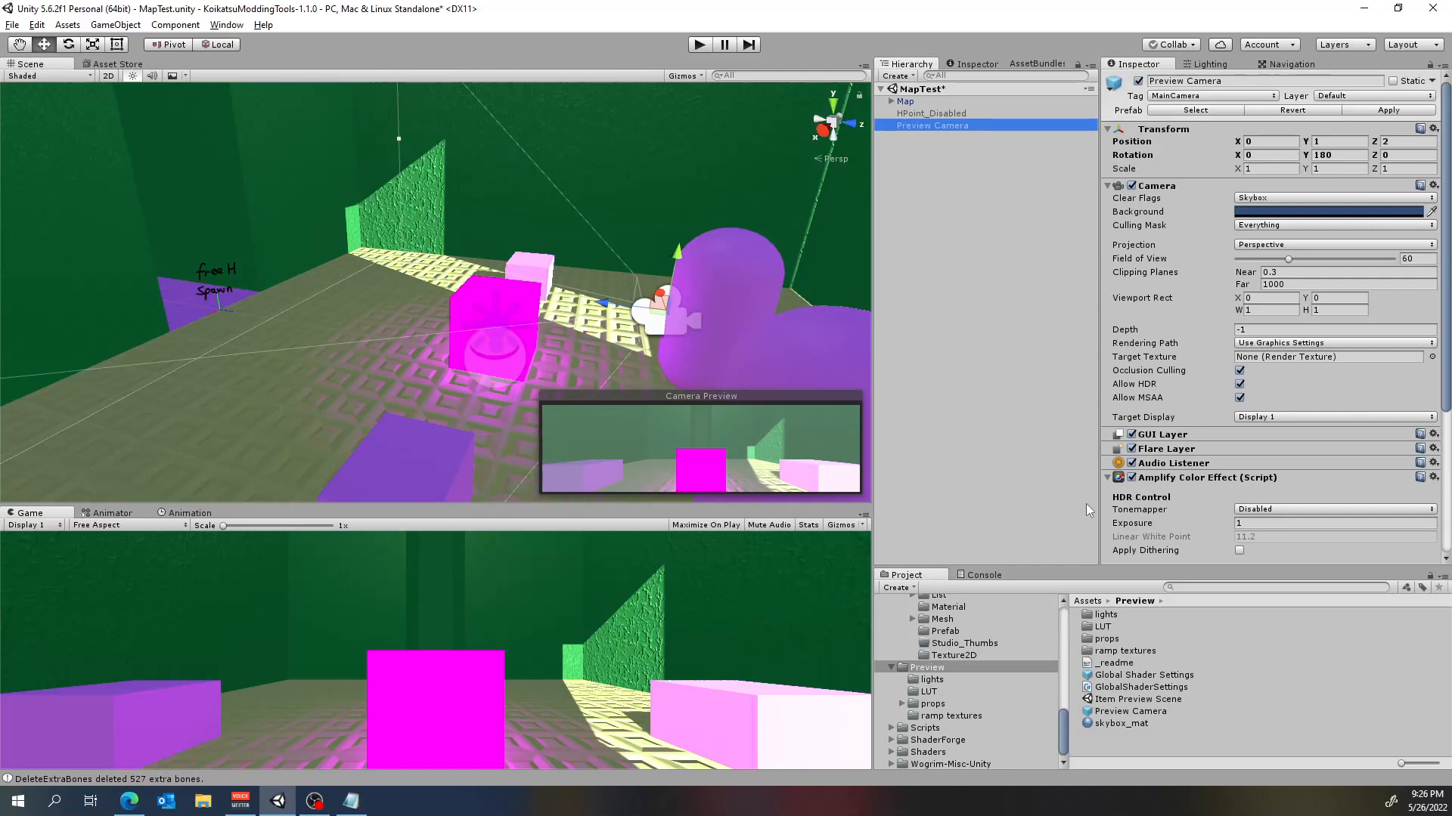
scroll(433, 297, "down", 2)
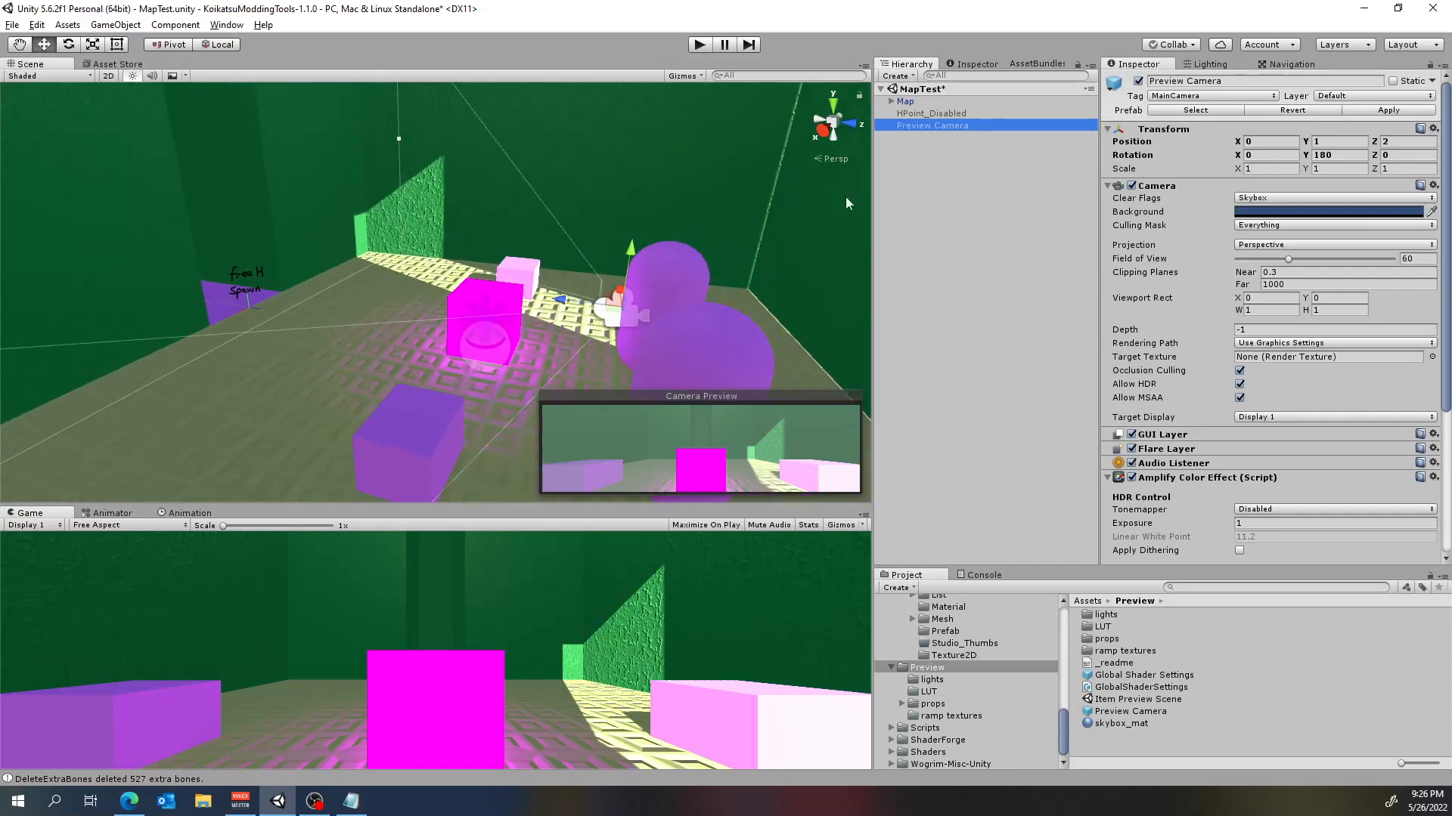
Delete the Preview Camera from MapTest and open the Item Preview Scene, discarding MapTest's changes
right_click(934, 126)
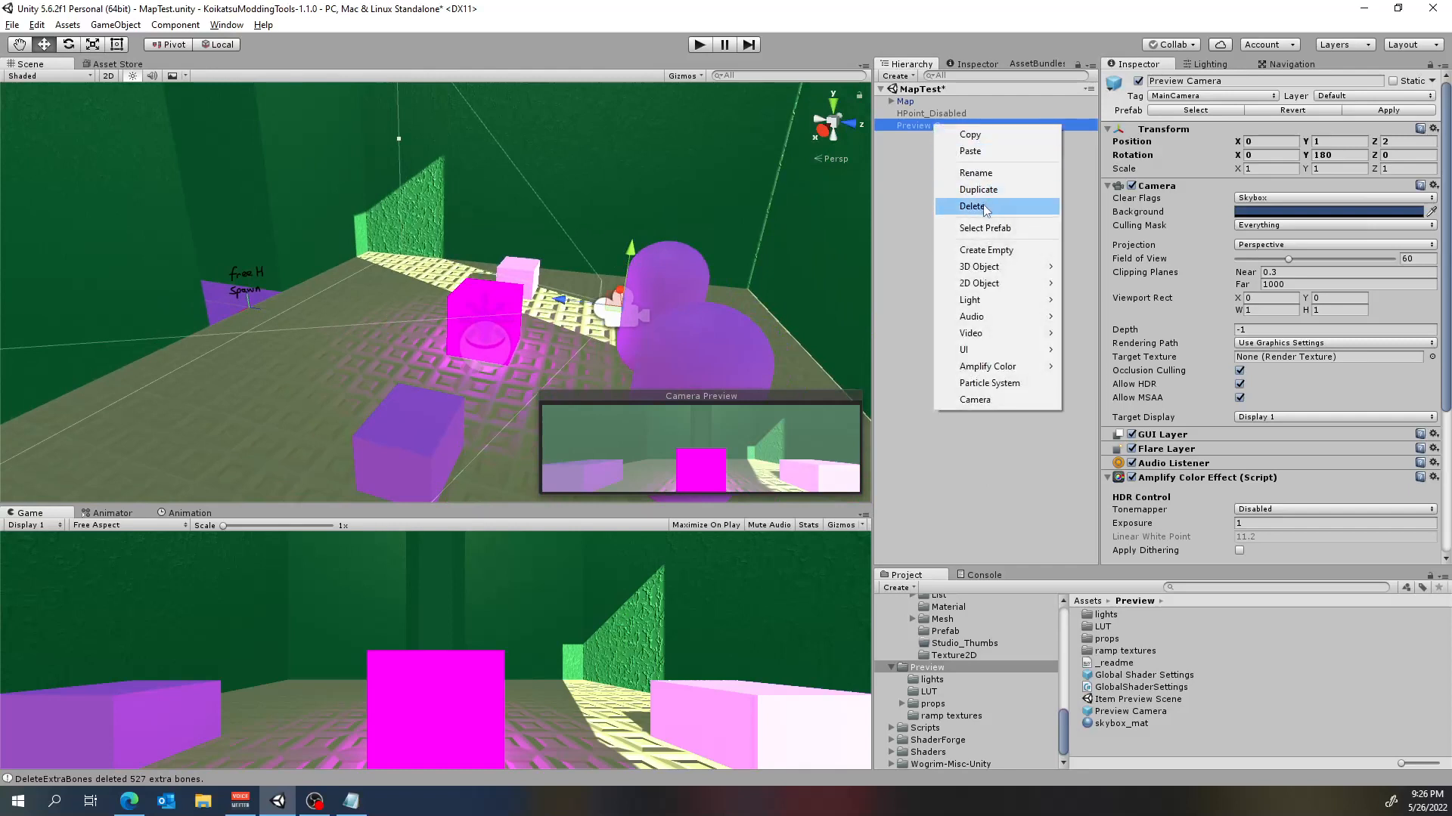
left_click(972, 207)
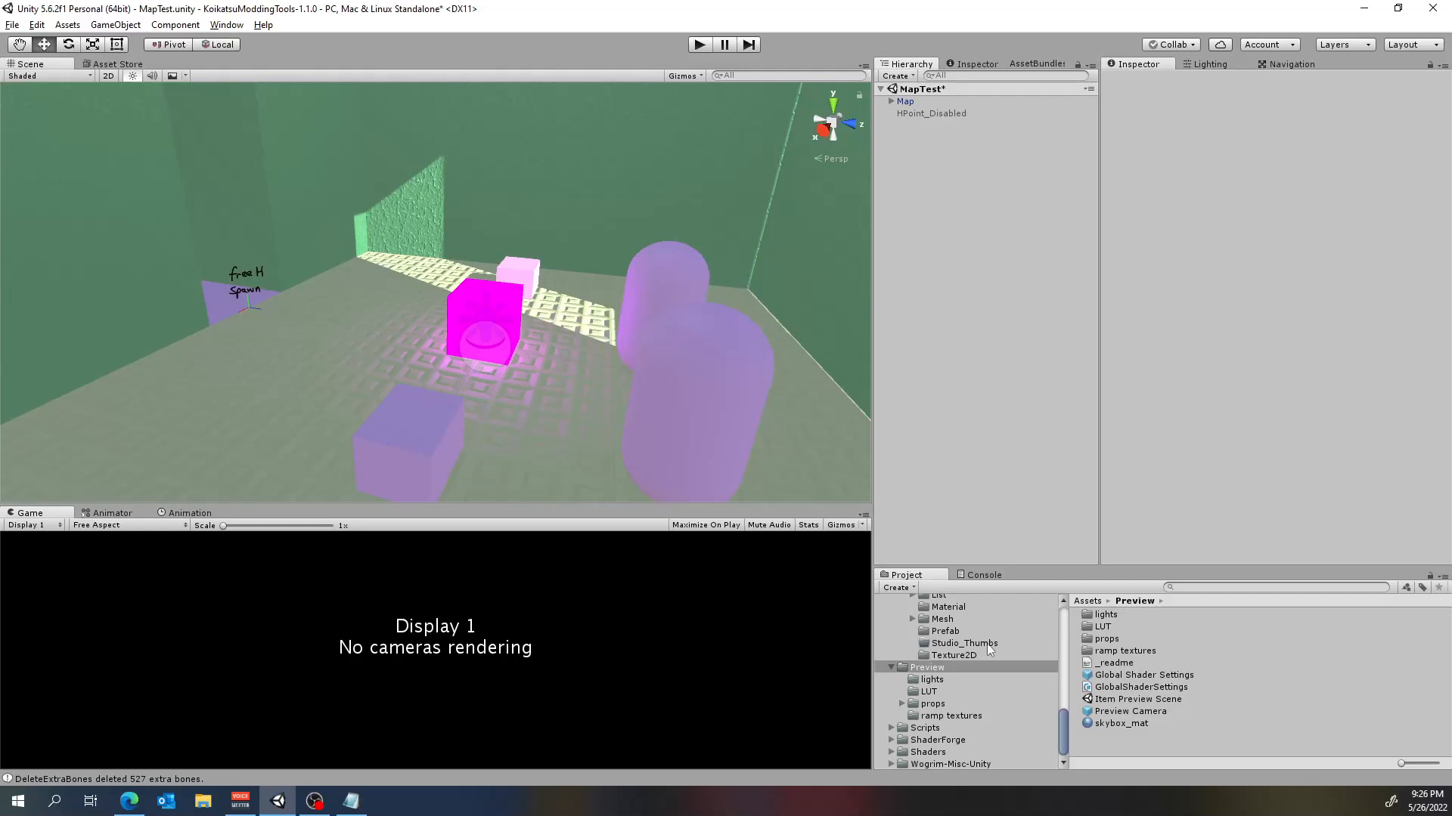
left_click(1154, 713)
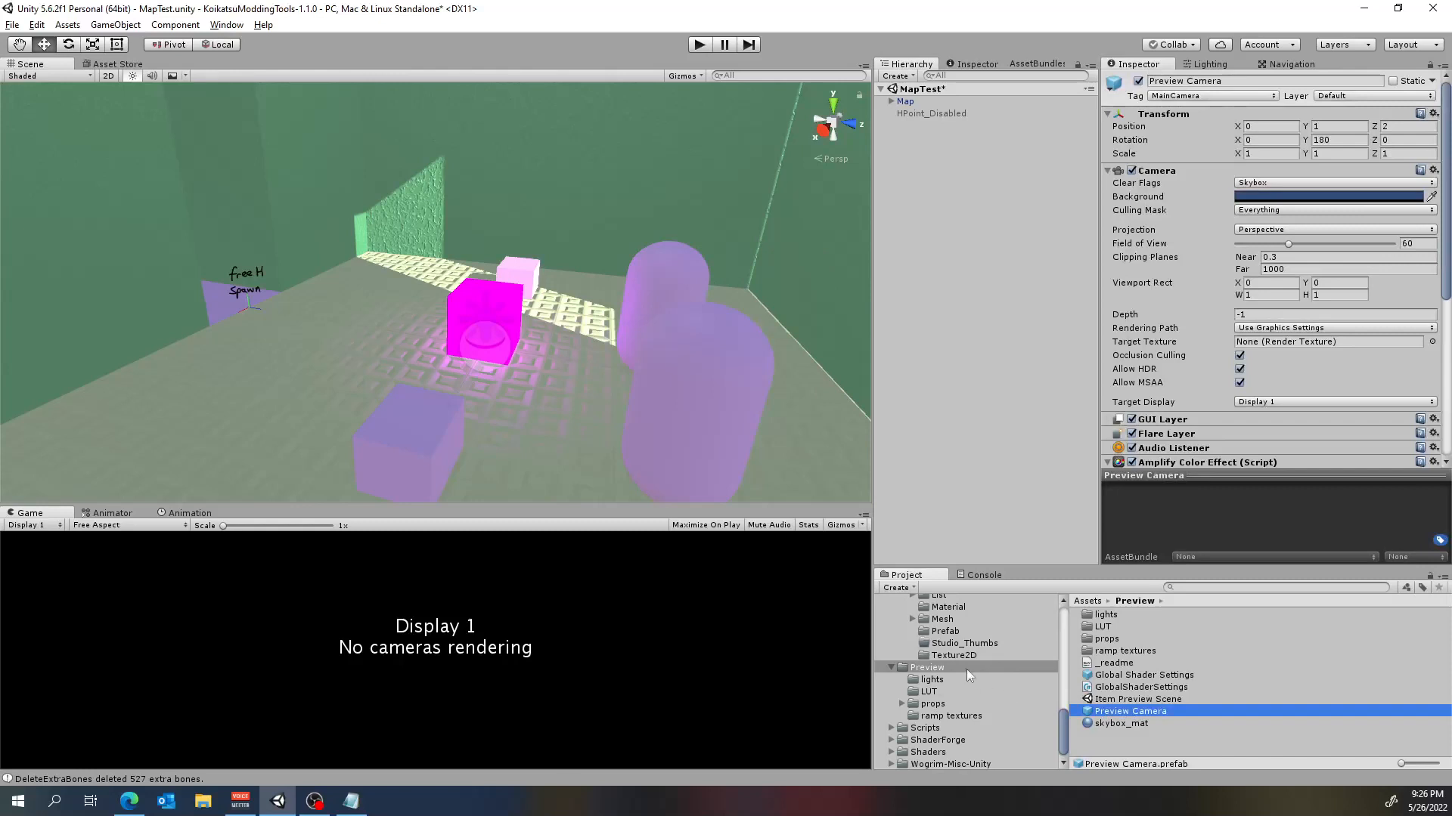
double_click(1138, 699)
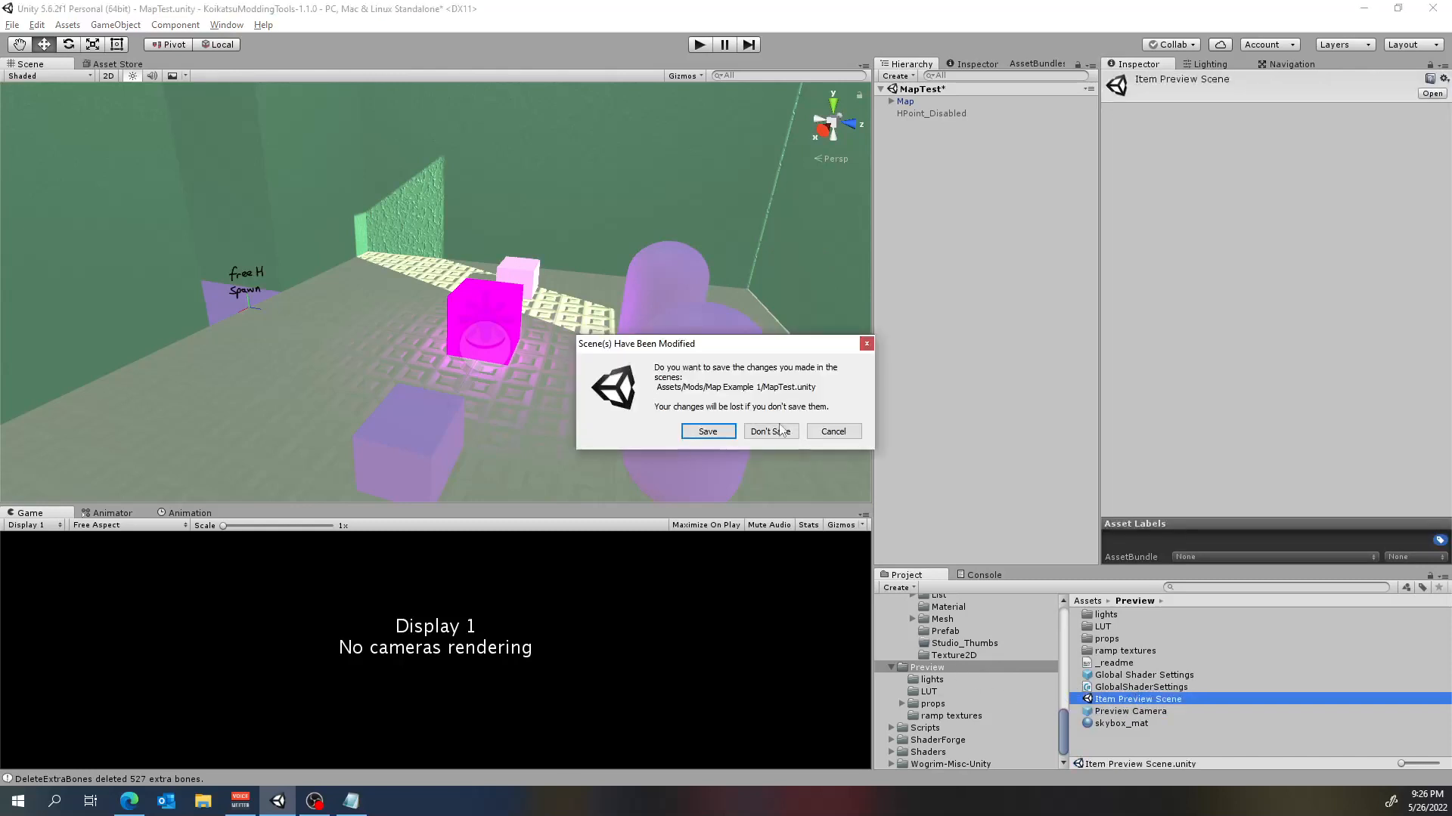
left_click(771, 431)
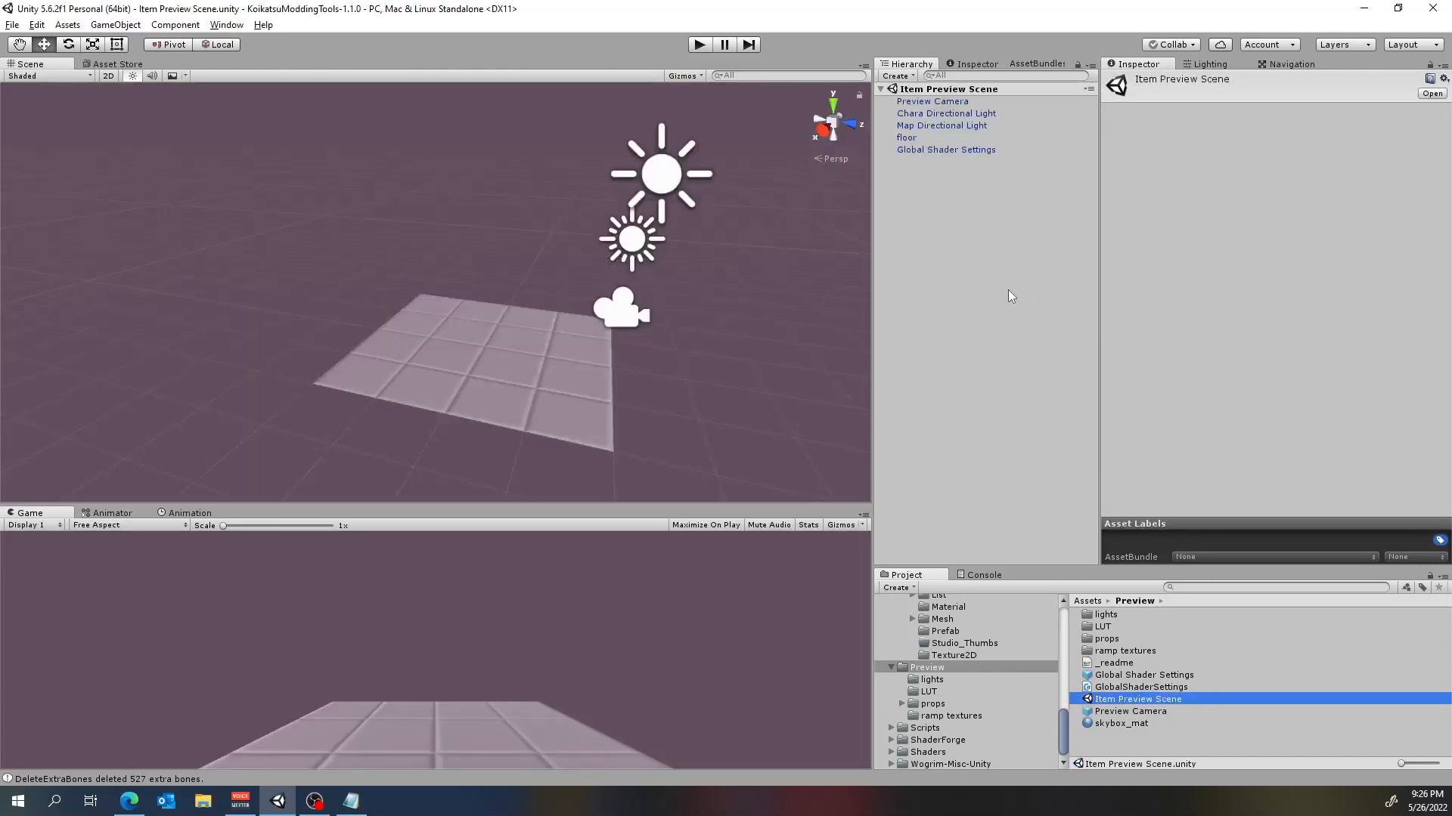
Highlight the "global shader settings" line in the KKMT 1.1.0 changes notes in Notepad, and return to Unity
left_click(351, 801)
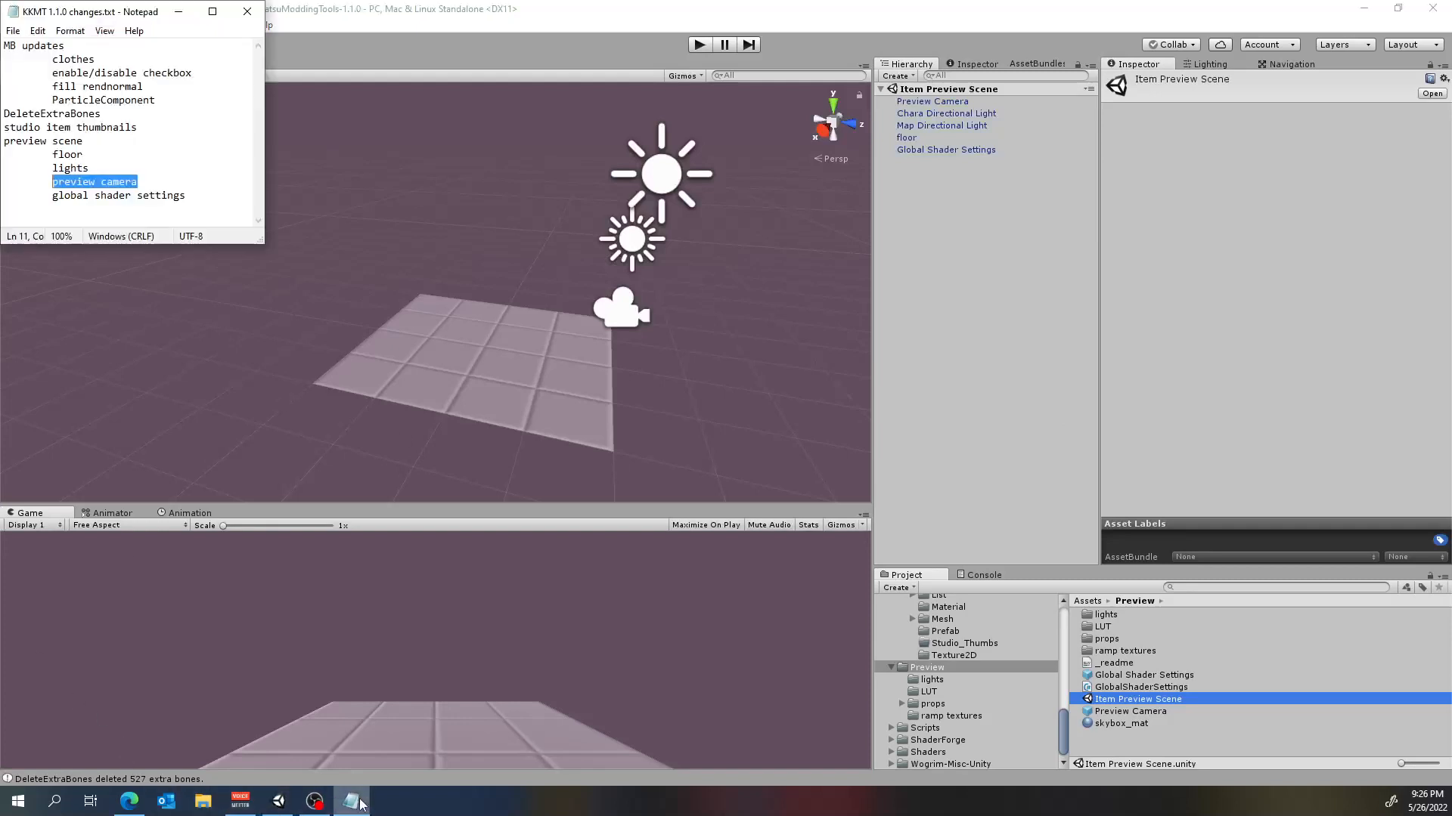
left_click_drag(187, 195, 41, 195)
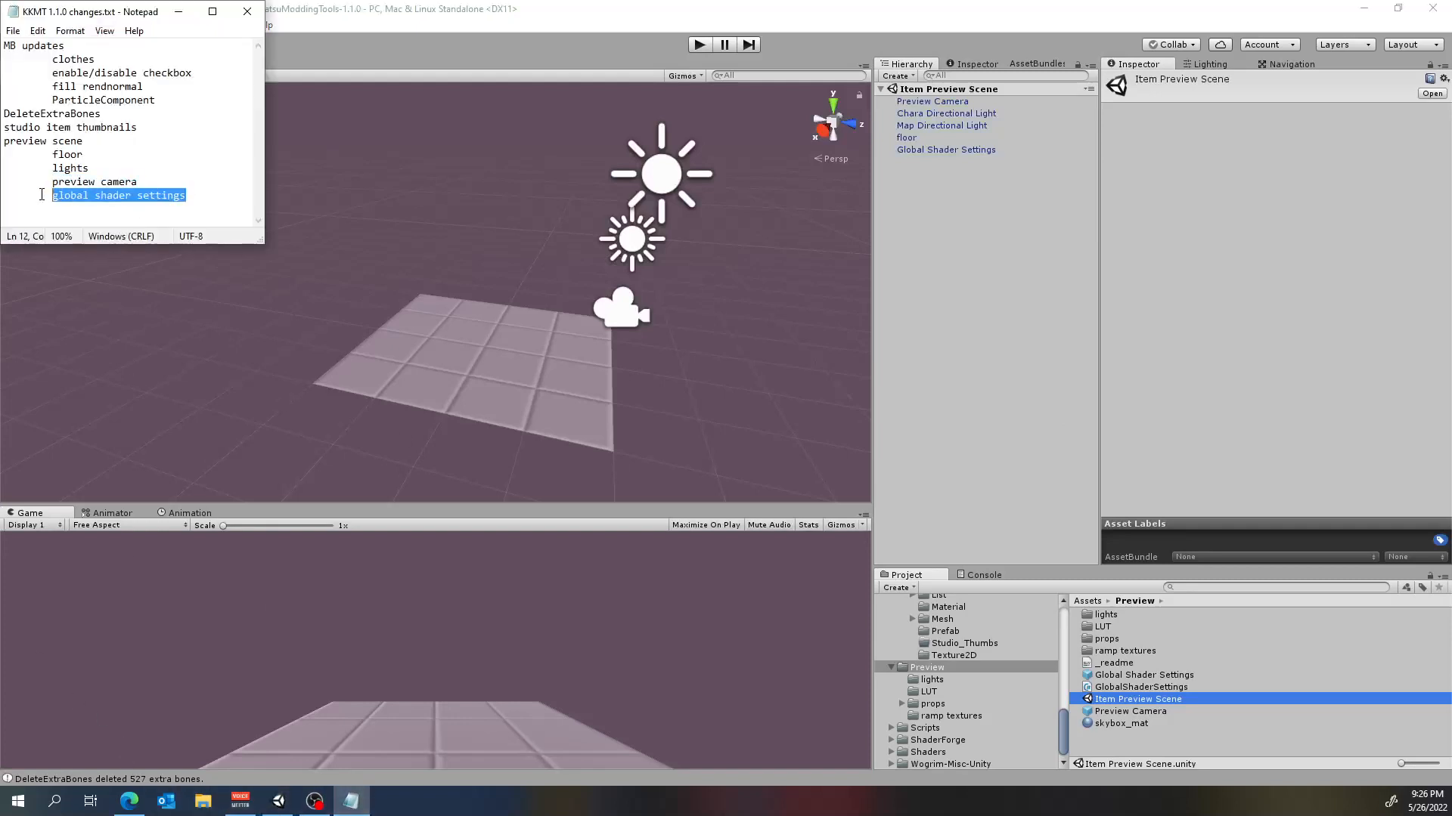
left_click(936, 247)
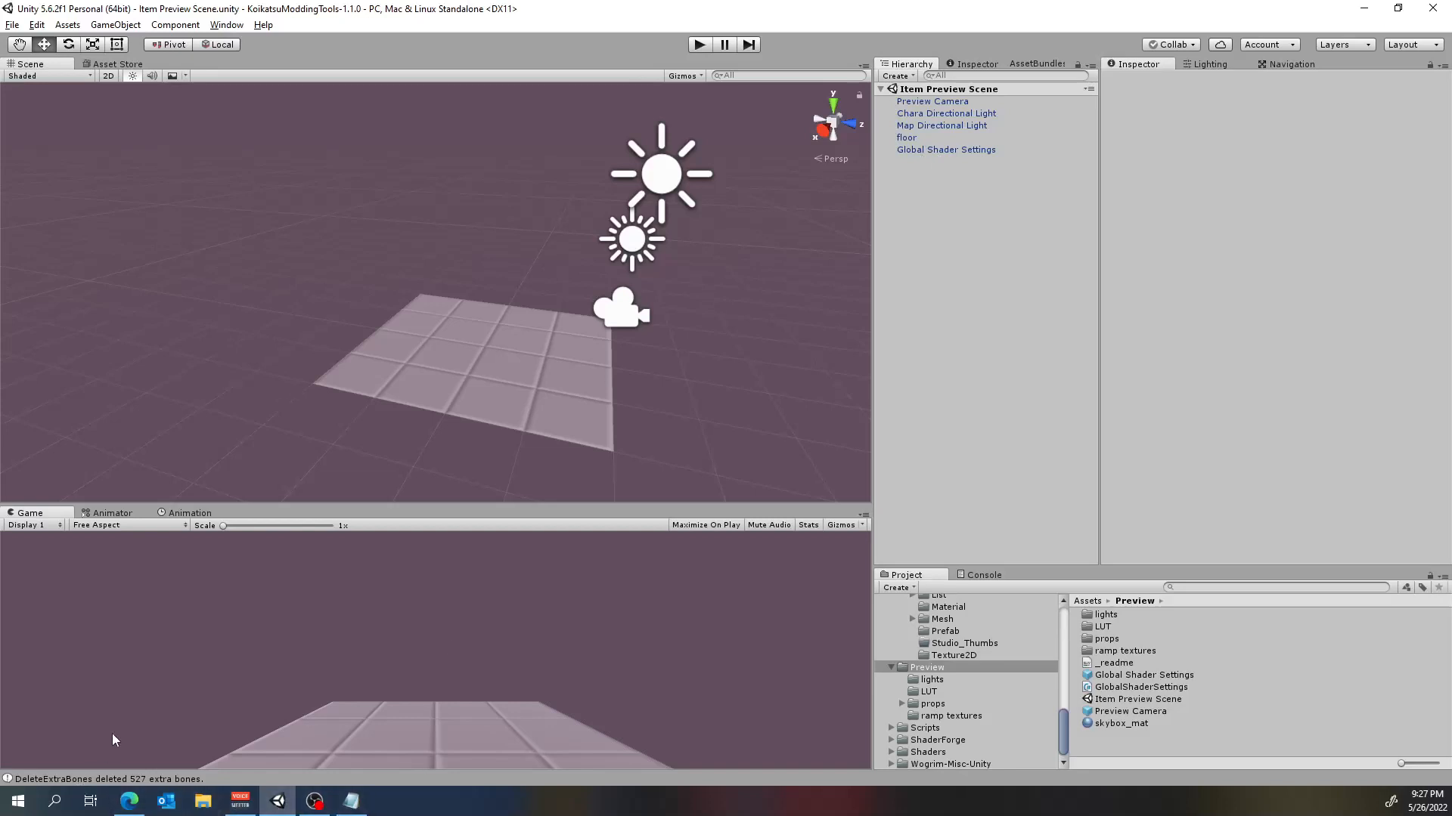
Launch the Koikatsu Studio from the Initial Settings launcher
left_click(18, 800)
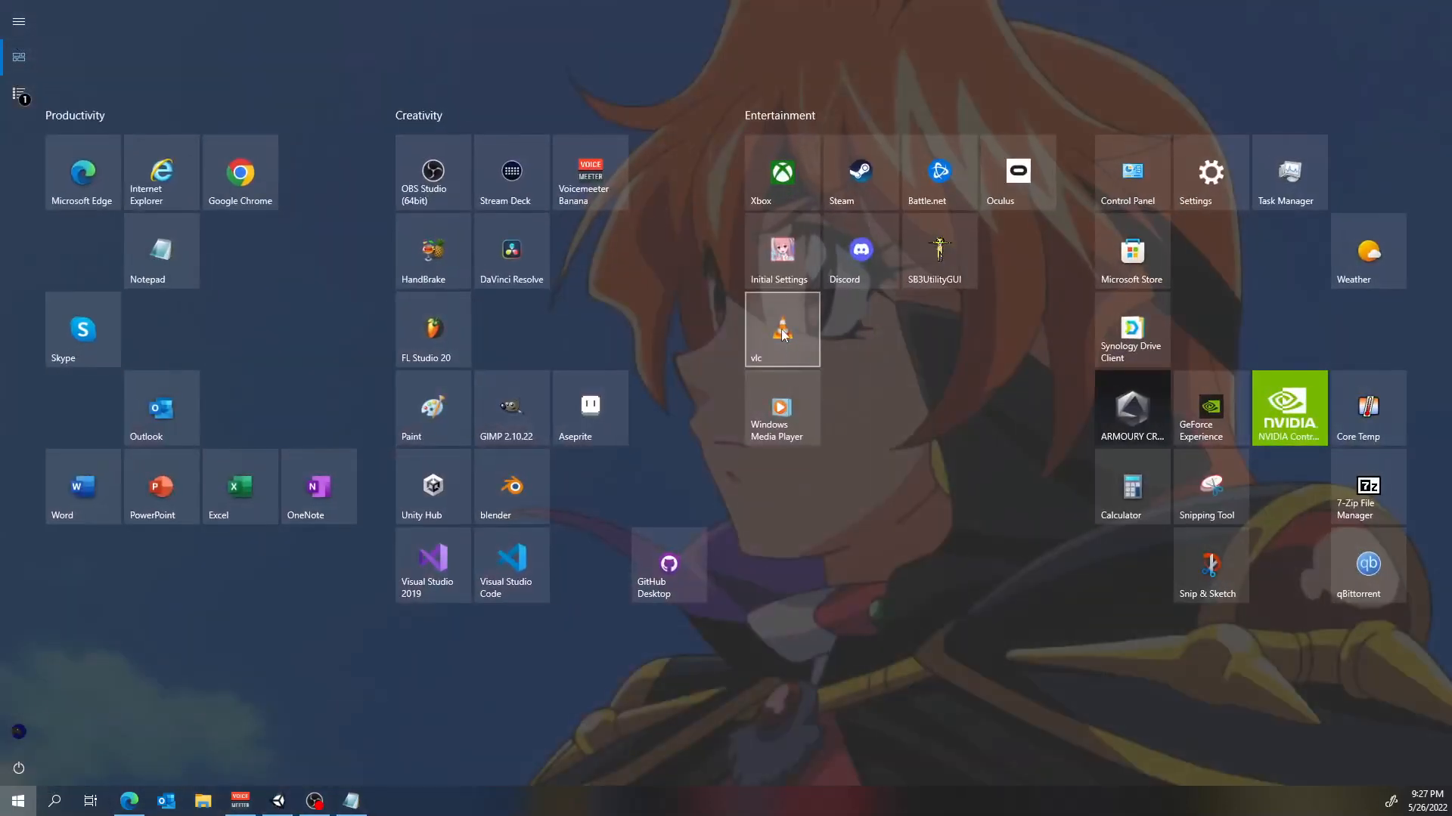
left_click(805, 257)
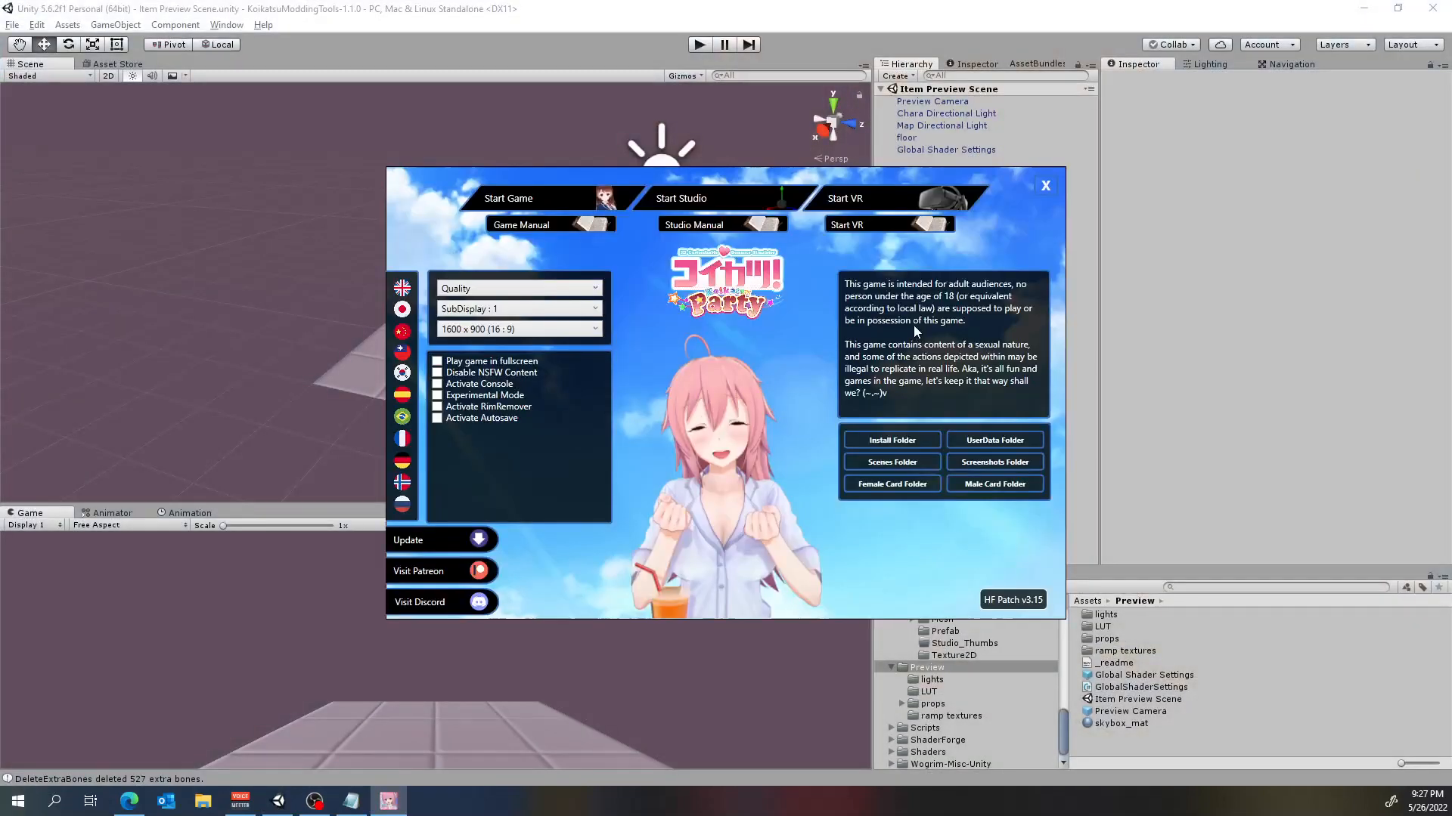
left_click(710, 211)
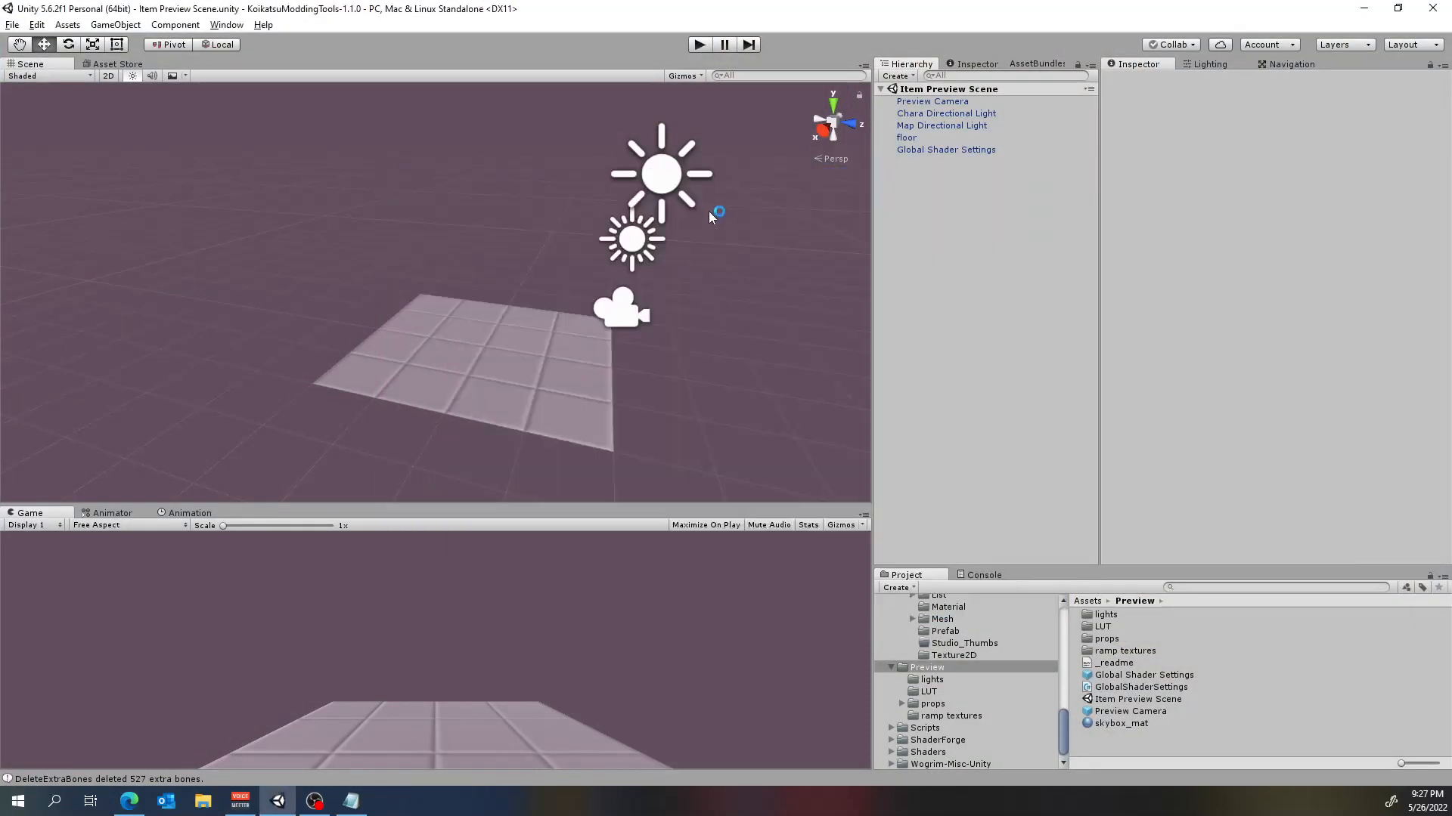
View the Global Shader Settings object's properties in the Item Preview Scene, and switch to CharaStudio
left_click(973, 150)
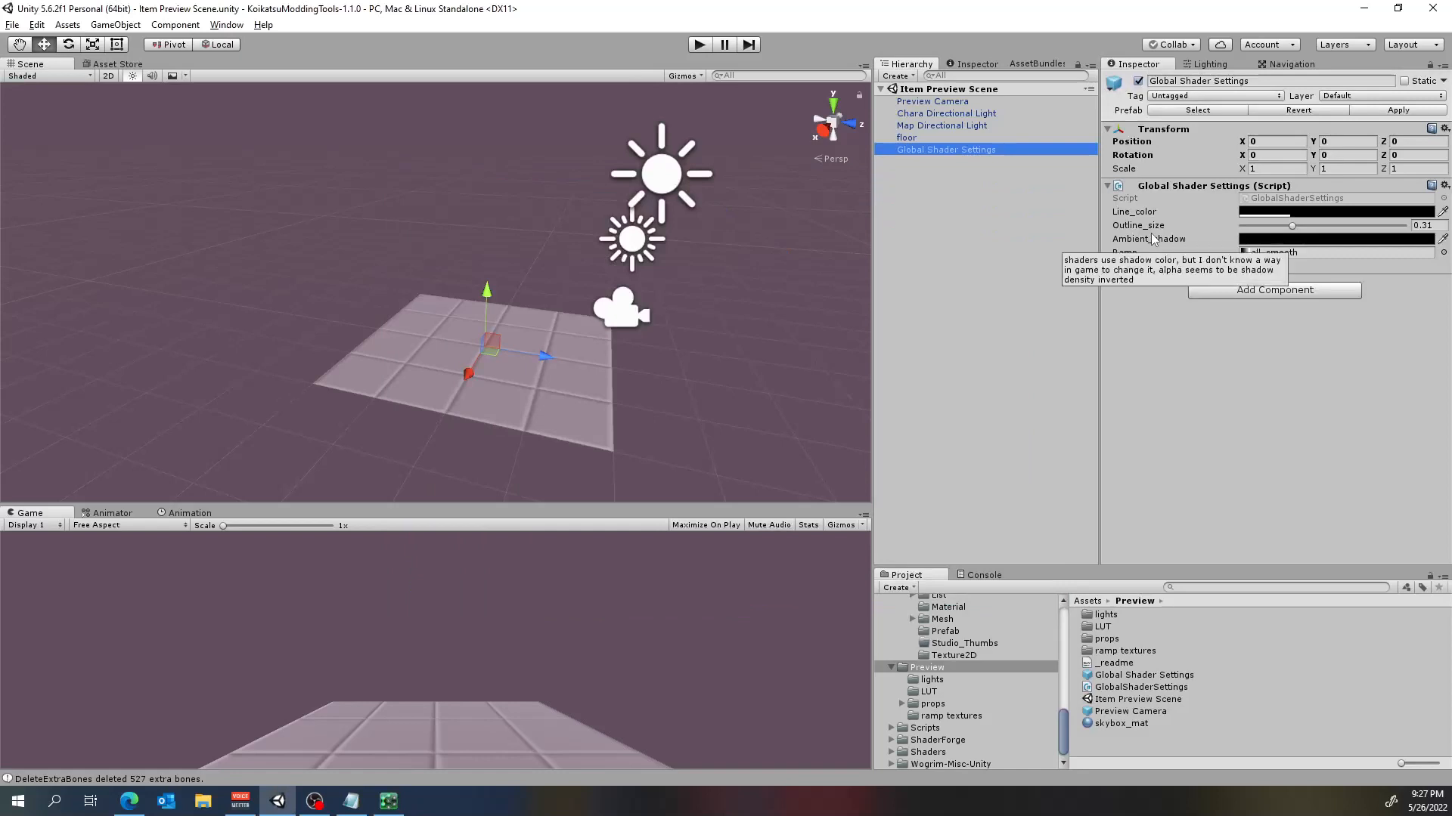
mouse_move(1152, 216)
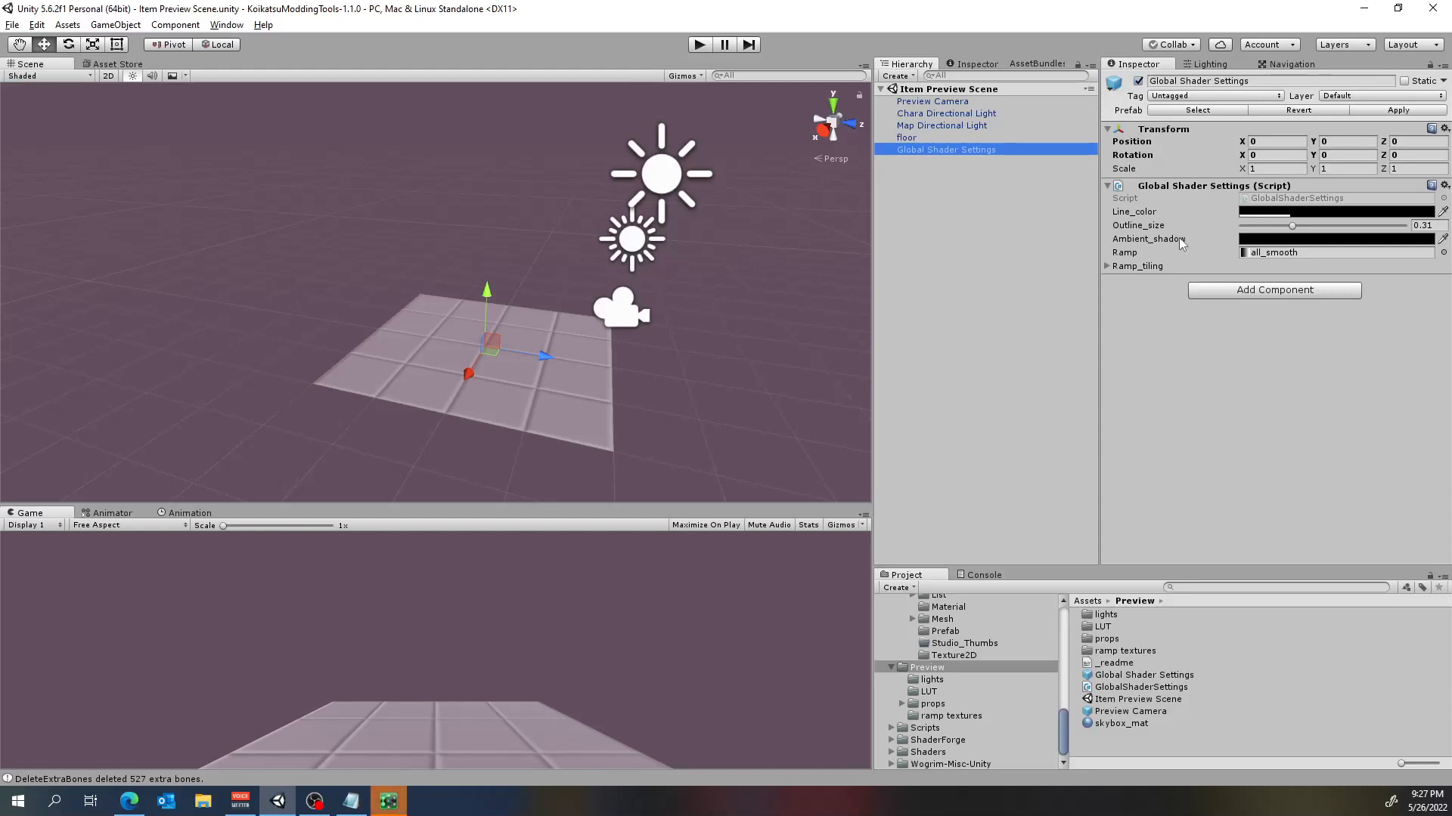
left_click(394, 801)
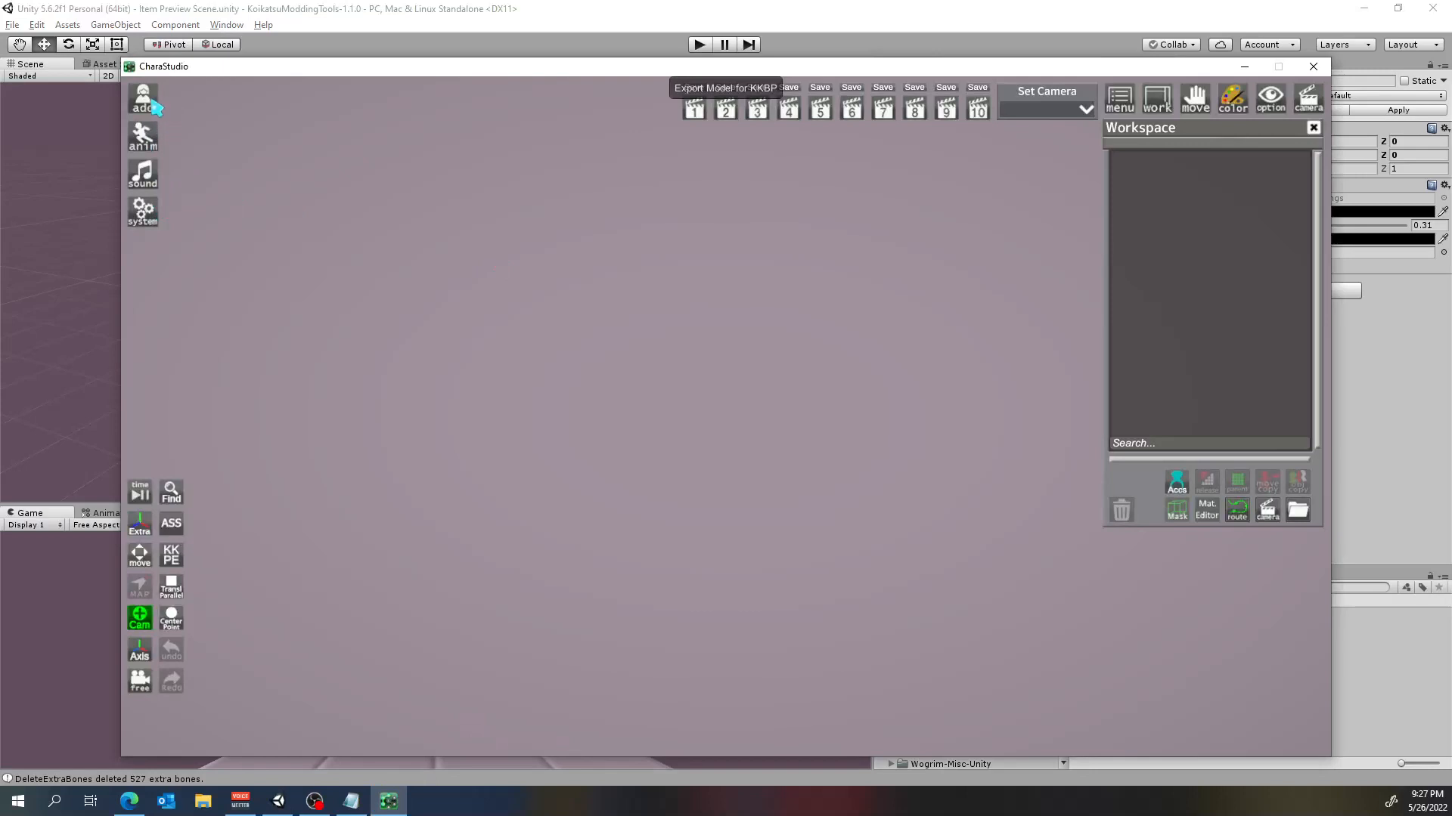
Search the studio items for "crystal", add the Crystal item to view its shading, and delete it
left_click(154, 105)
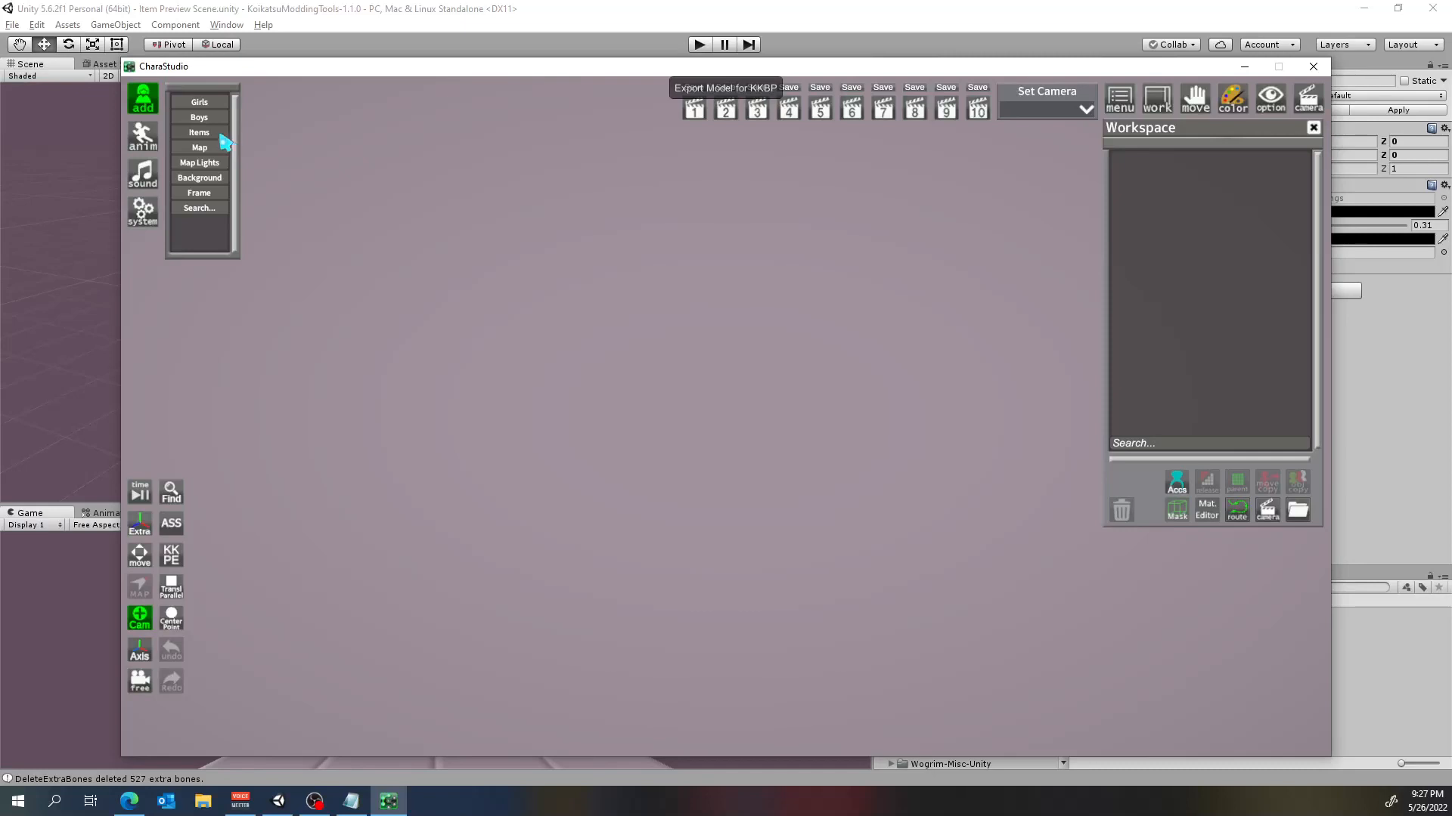
key("ctrl+space")
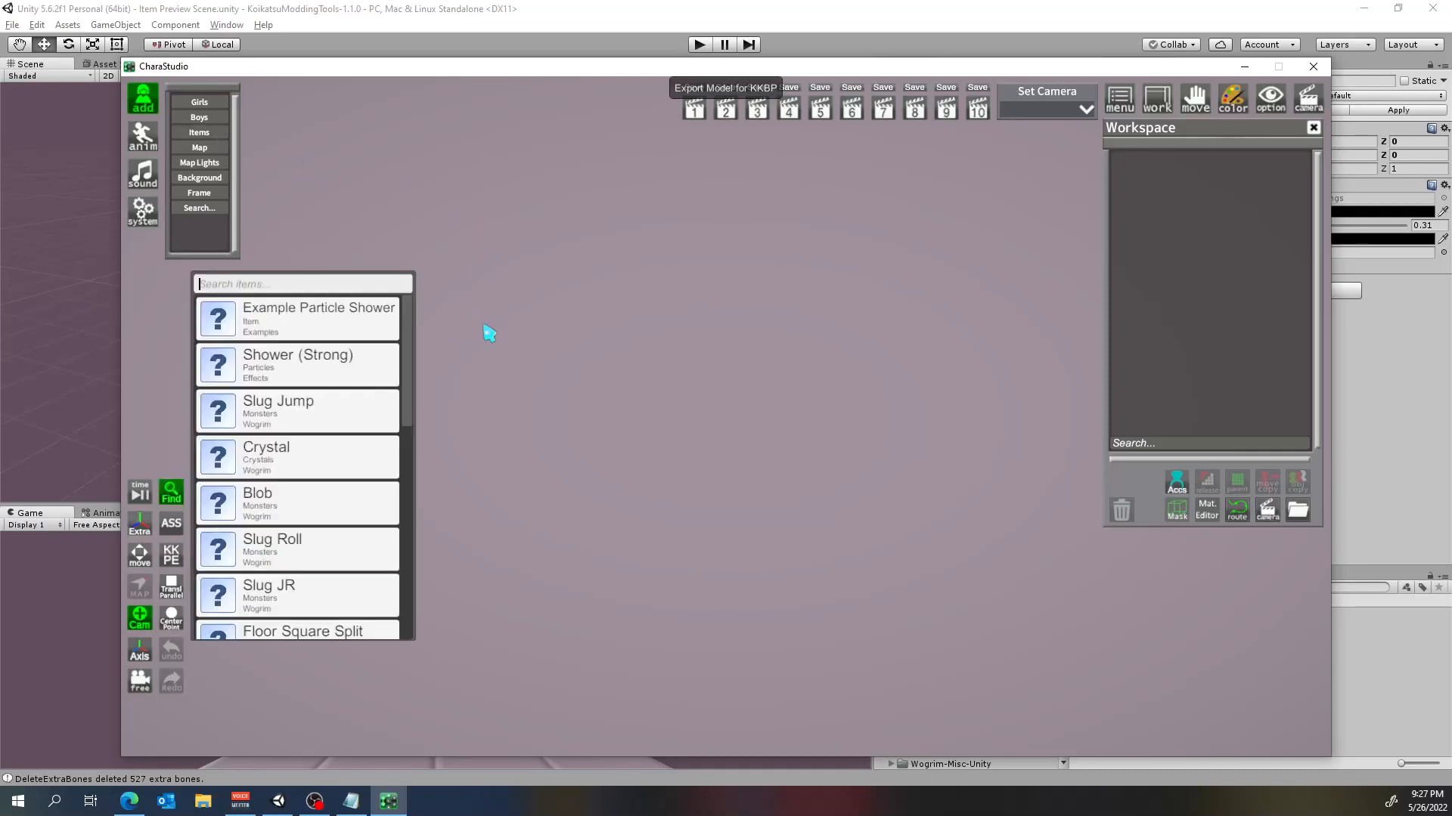
type("crystal")
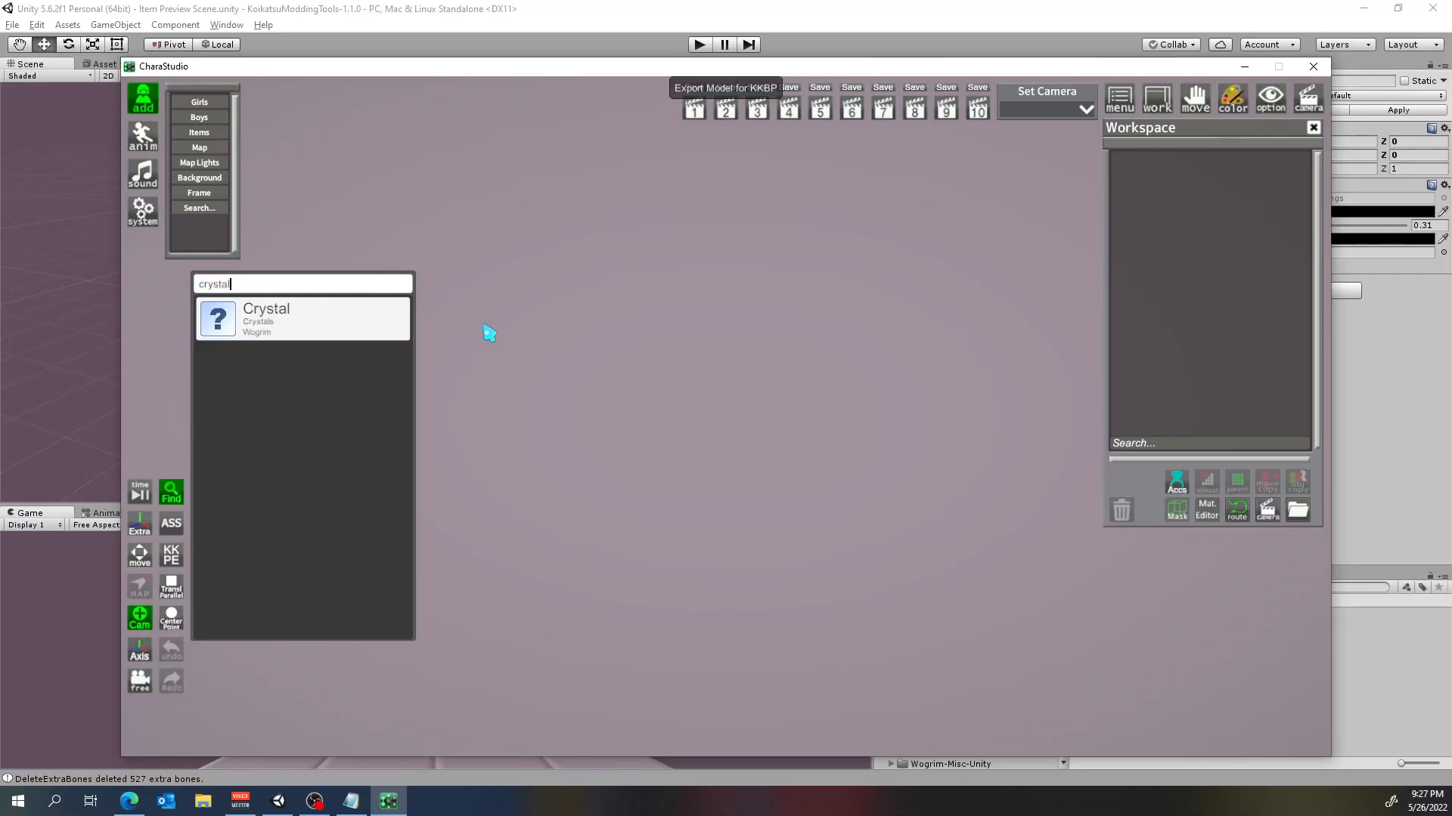
left_click(303, 308)
right_click_drag(734, 394, 734, 462)
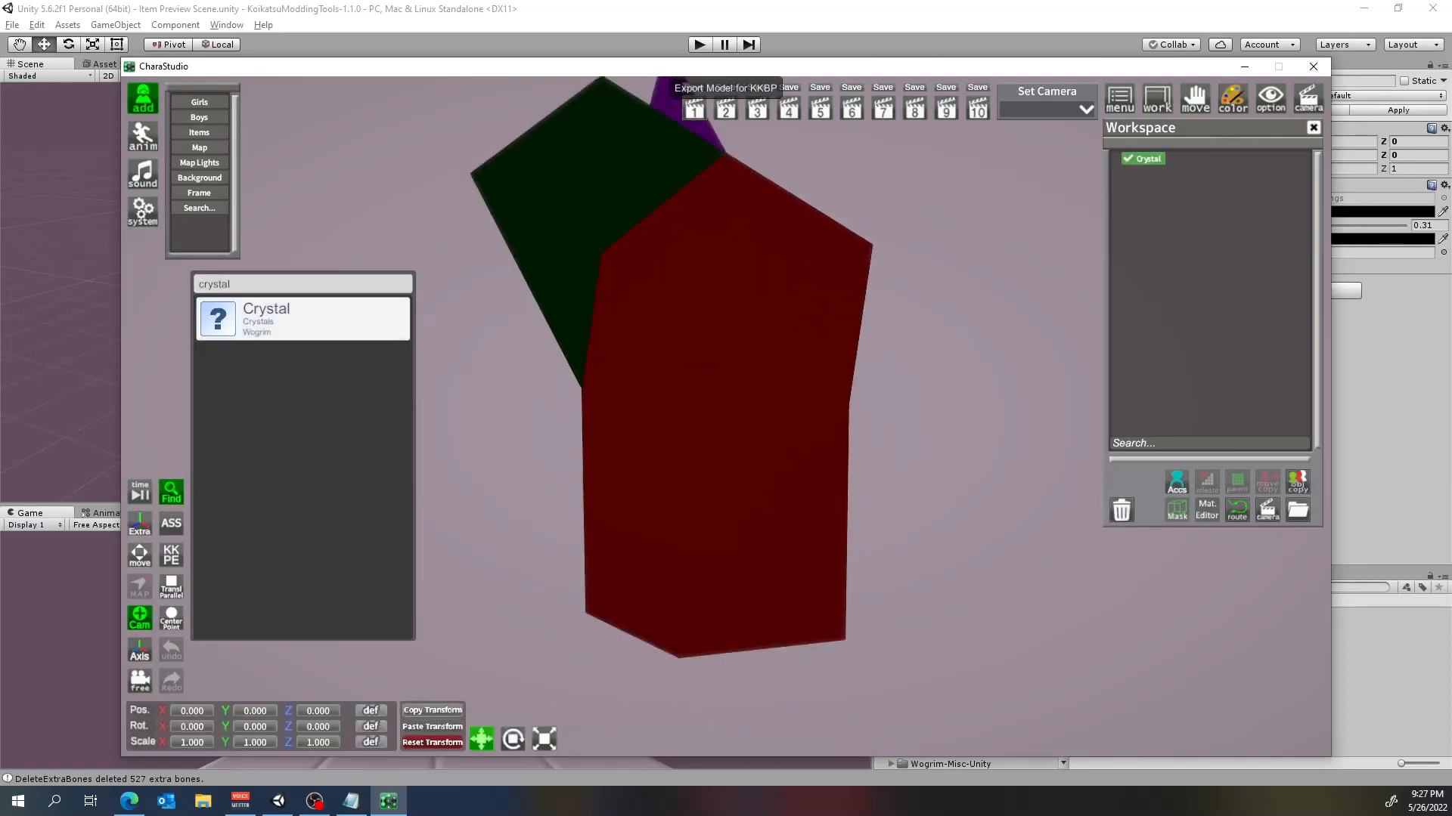
right_click_drag(774, 332, 774, 382)
mouse_move(774, 382)
left_mouse_down()
mouse_move(685, 382)
mouse_move(749, 382)
left_mouse_up()
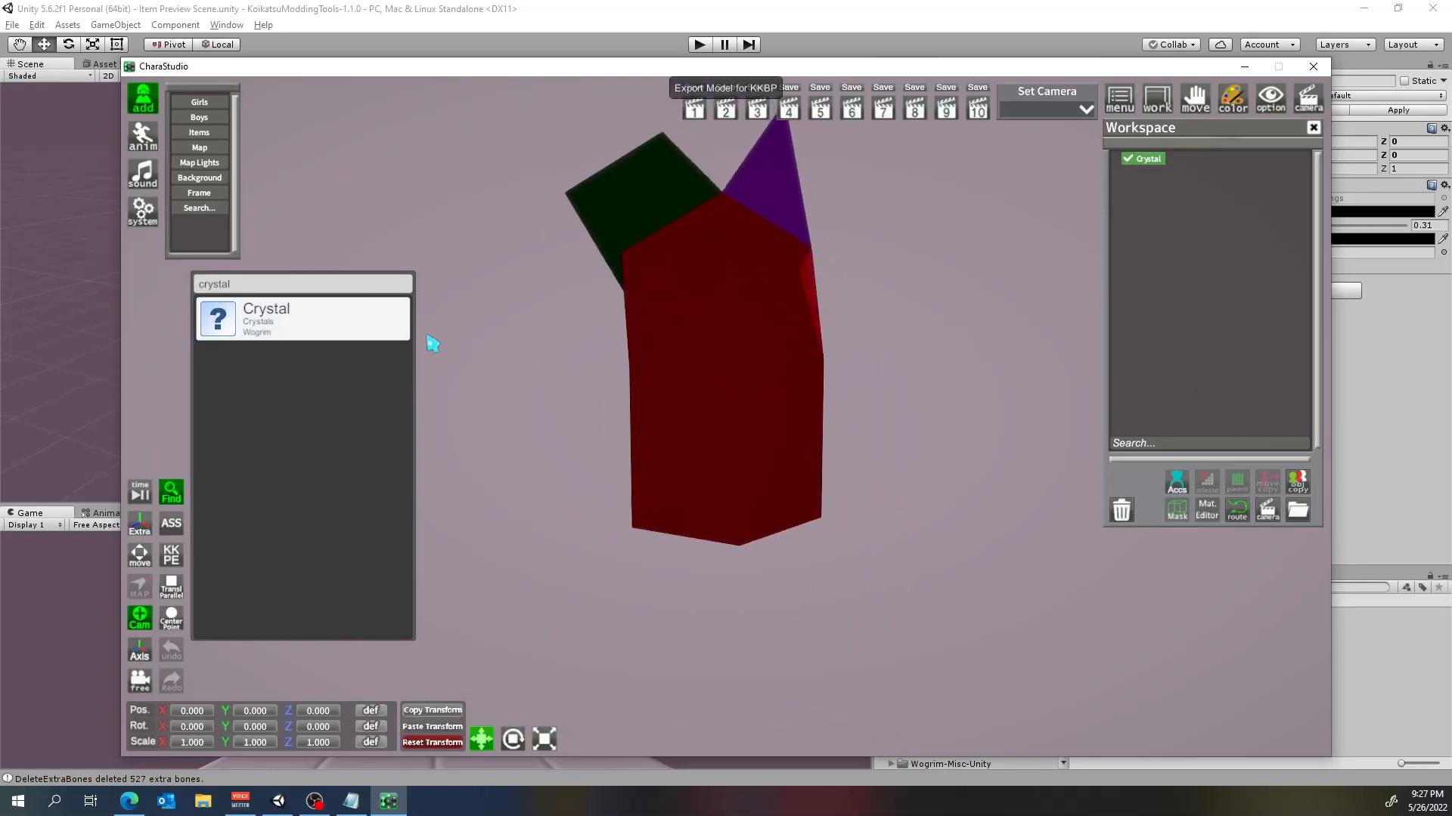
left_click(1122, 511)
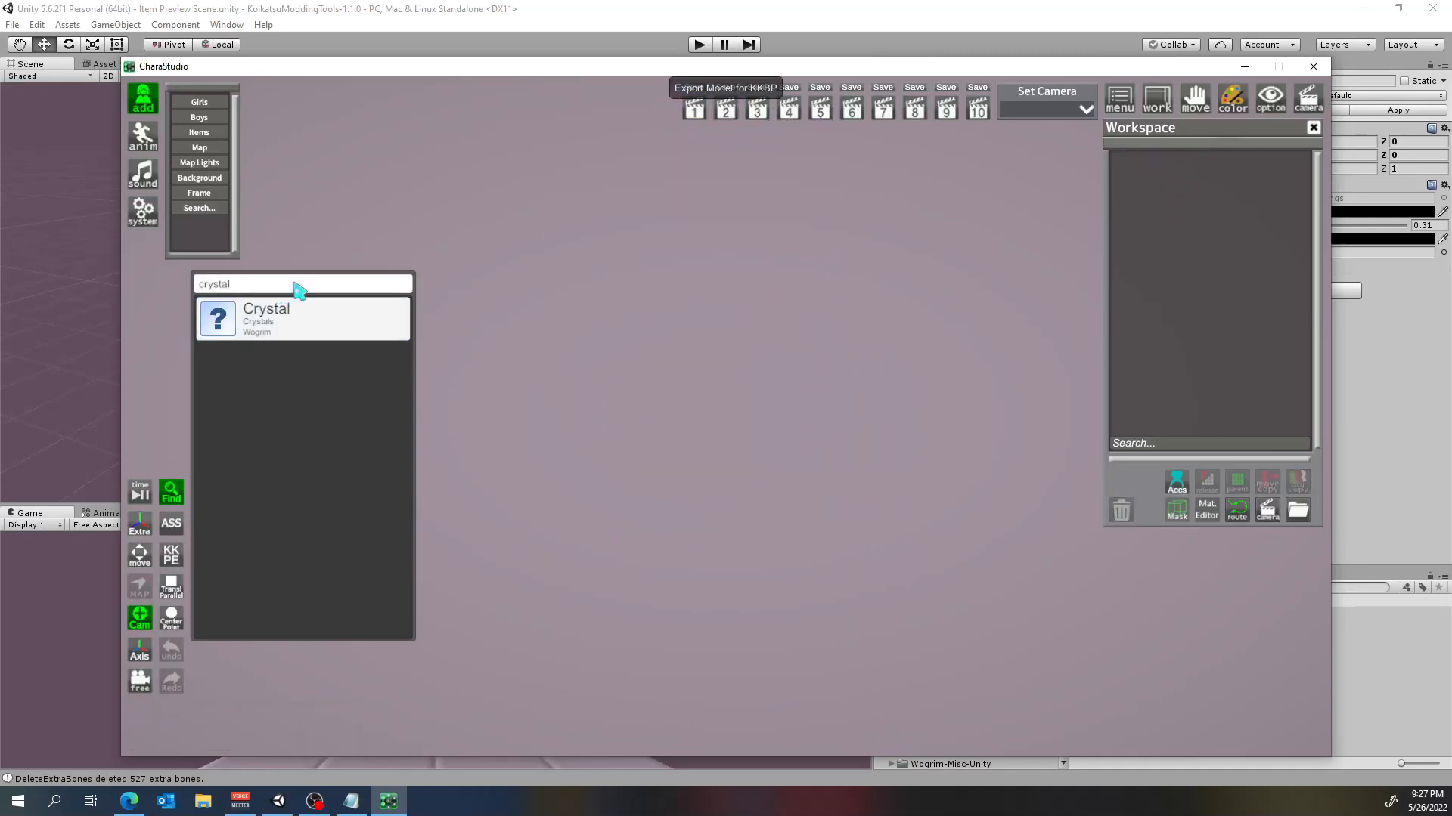
Search the studio items for "blob" and add the Blob item, viewing it up close
double_click(299, 284)
type("blbo")
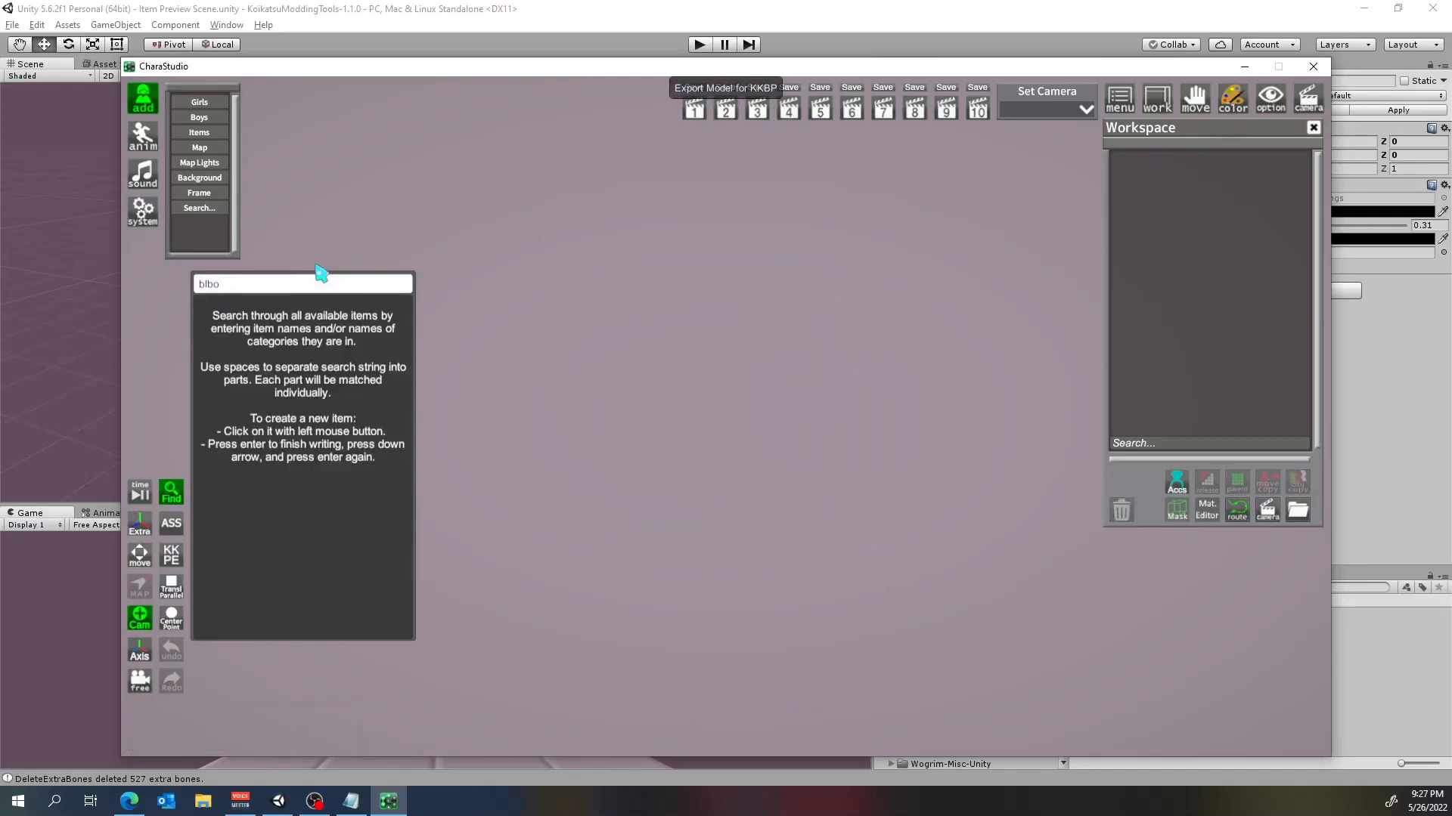
key("BackSpace")
key("BackSpace")
type("ob")
left_click(312, 316)
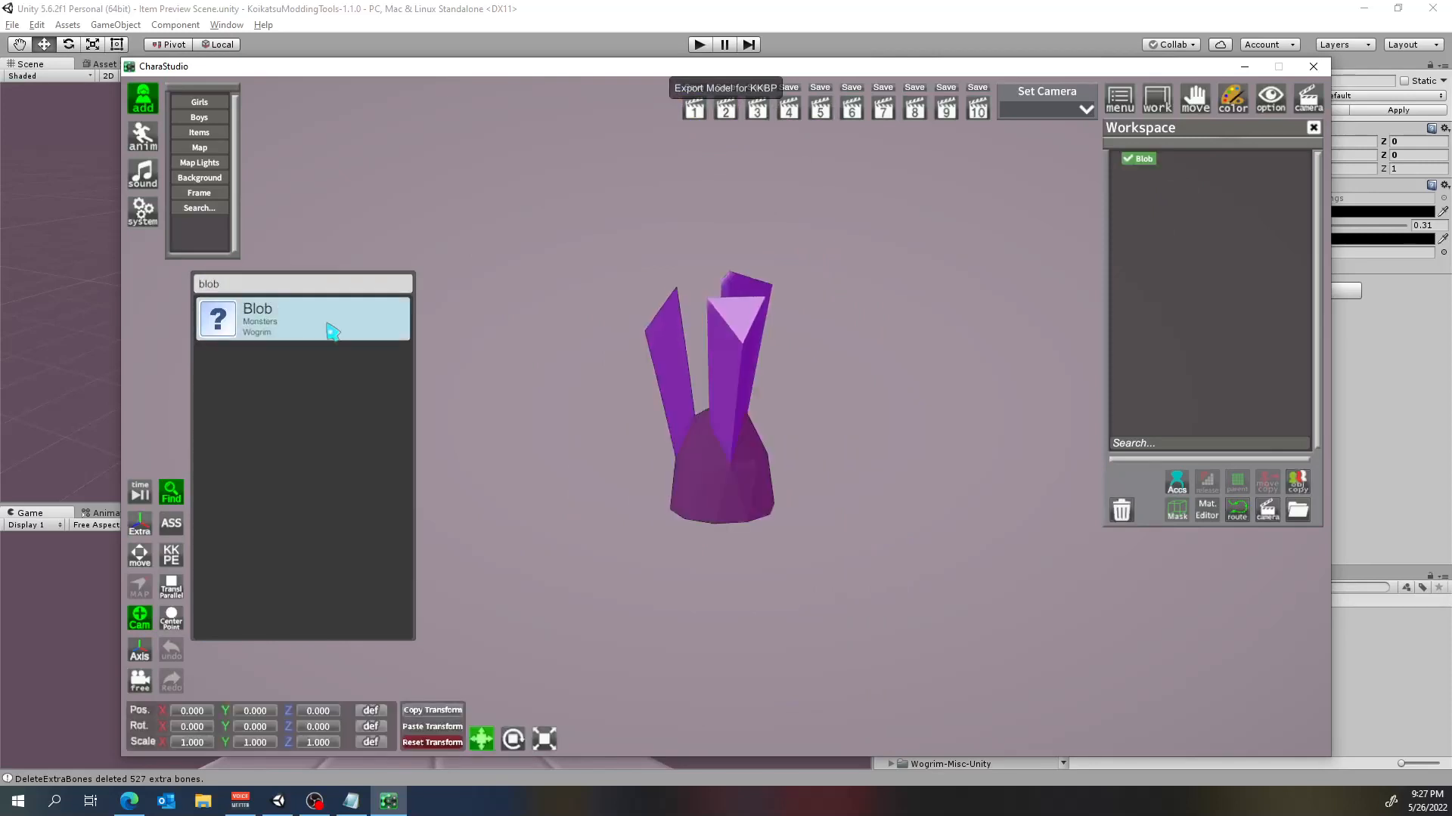
scroll(768, 314, "up", 5)
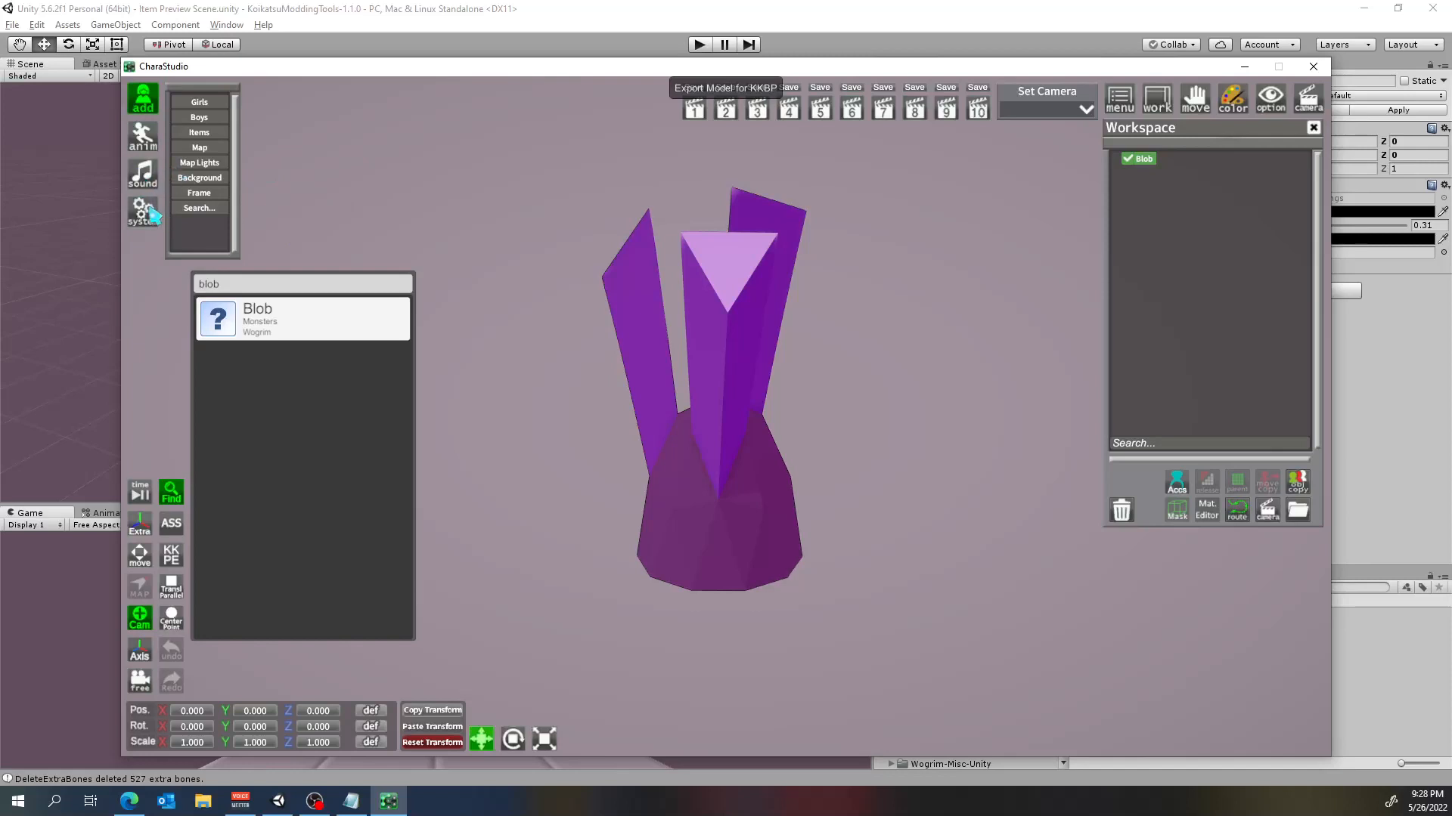
Open the Scene Effects settings and view the available Shade options under Color Adjustment
left_click(151, 215)
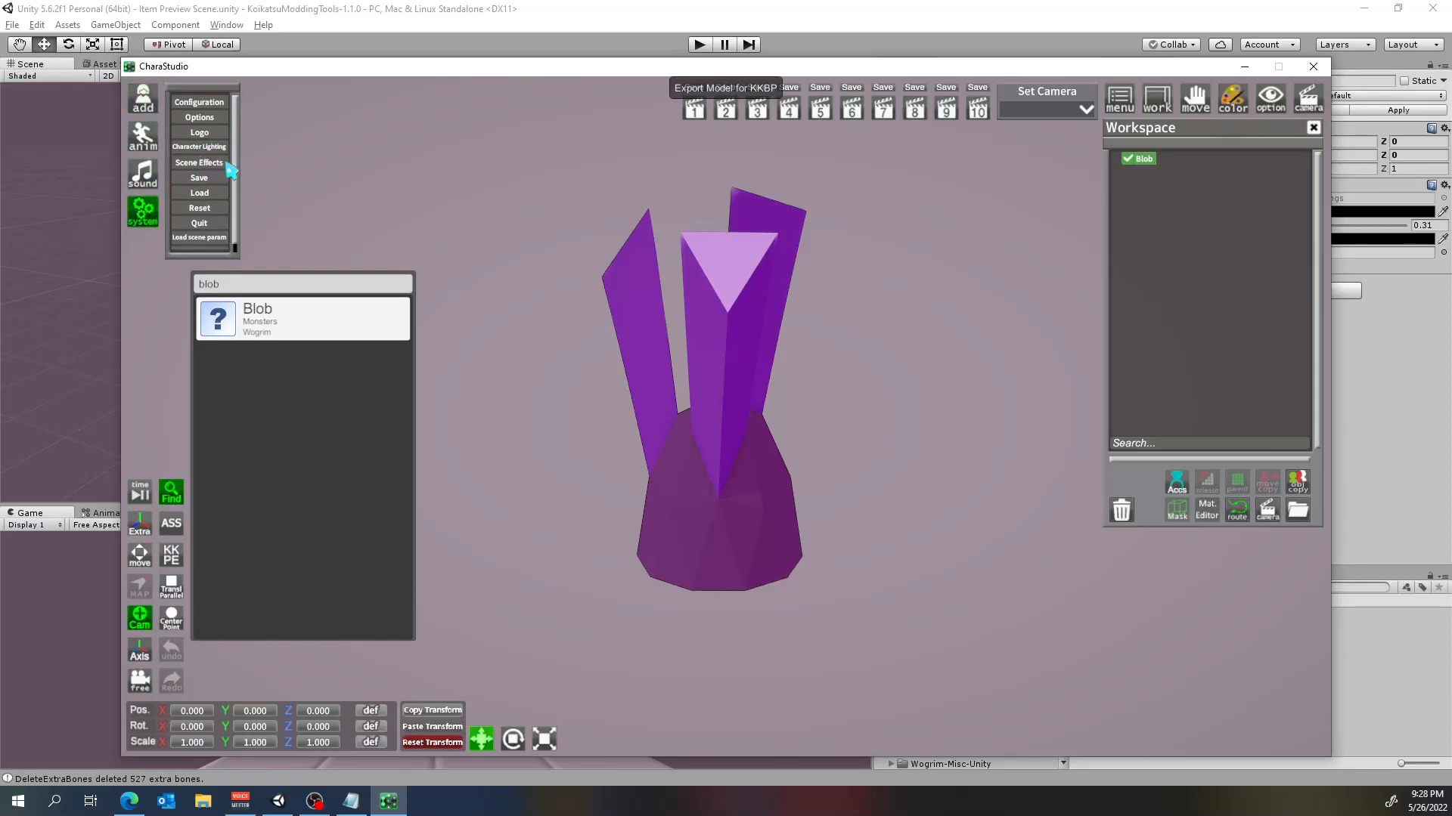
left_click(217, 168)
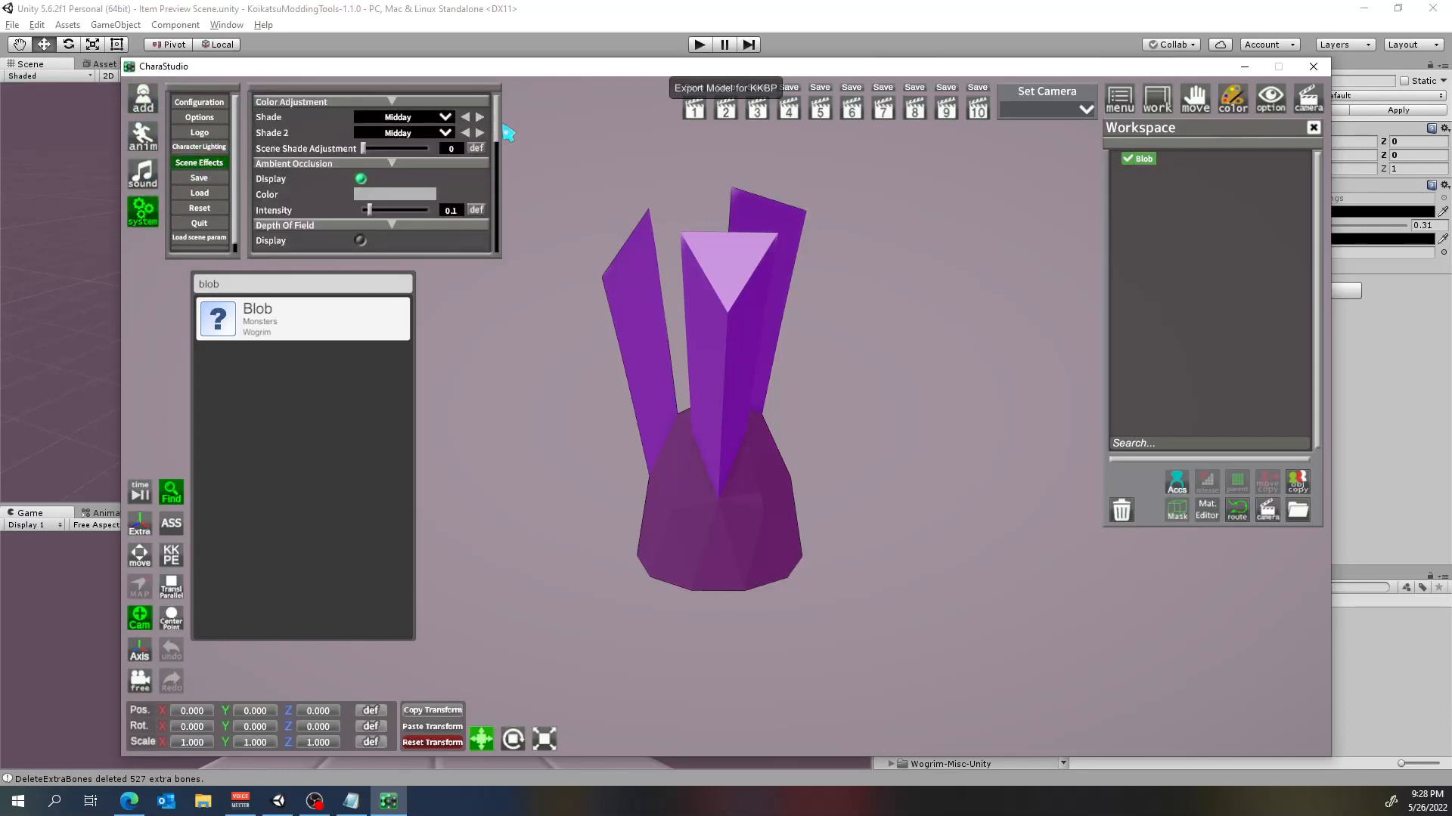
left_click(394, 121)
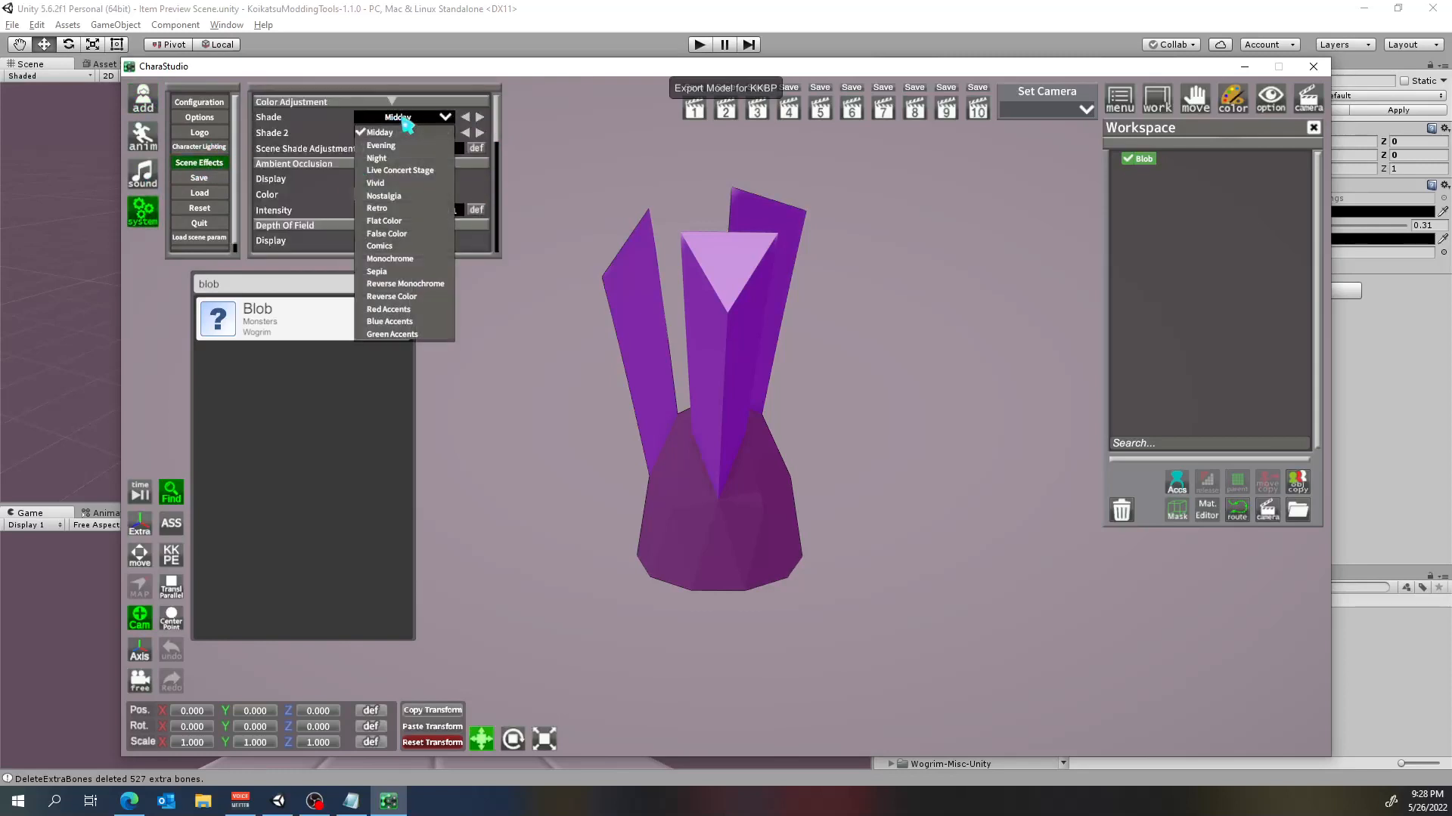
left_click(405, 126)
Try Slight, Smooth Shadows as the scene's Shadow Type, and set it to Deep, Sharp Shadows
left_click_drag(498, 134, 495, 236)
left_click(410, 130)
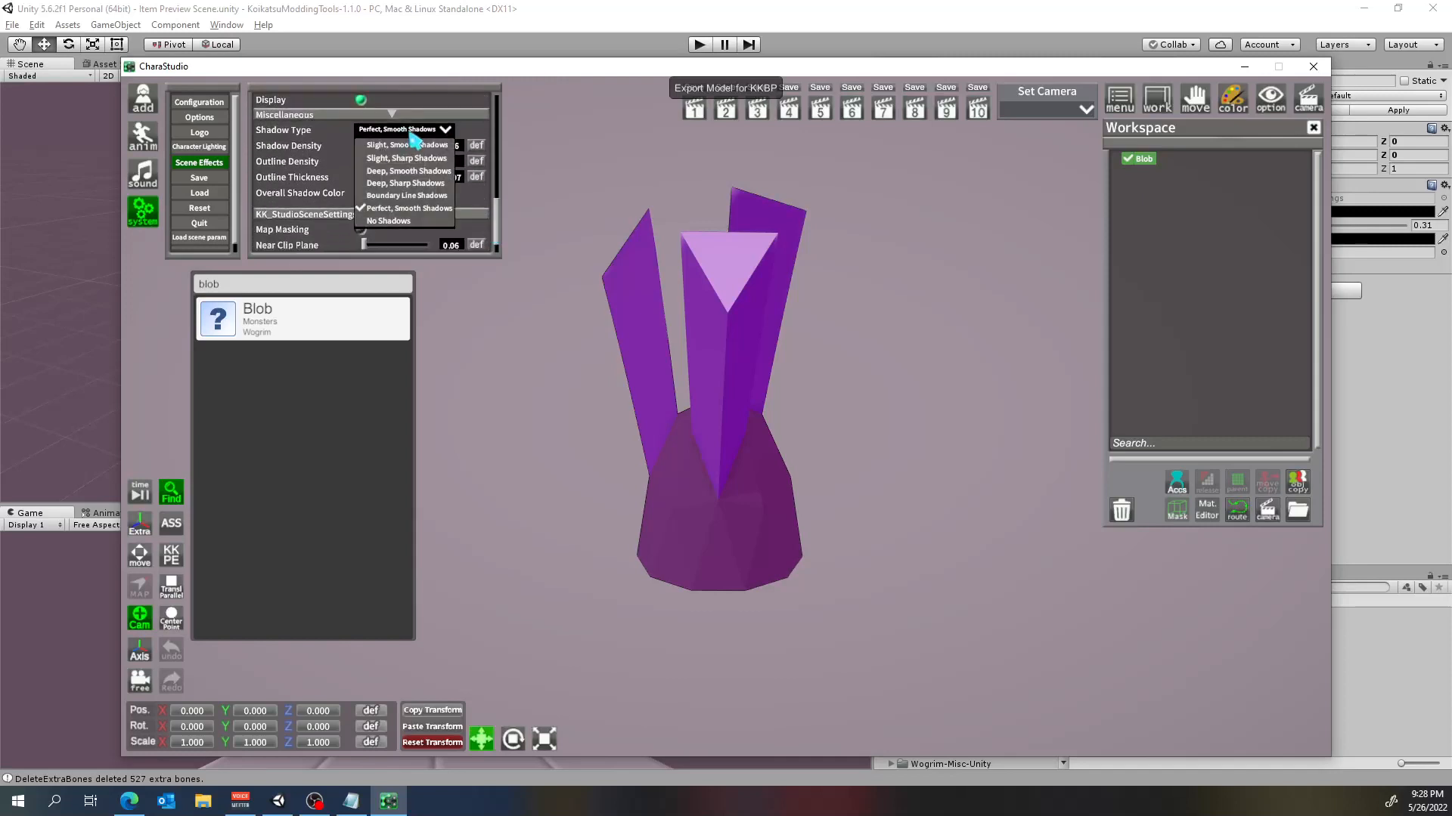
left_click(424, 144)
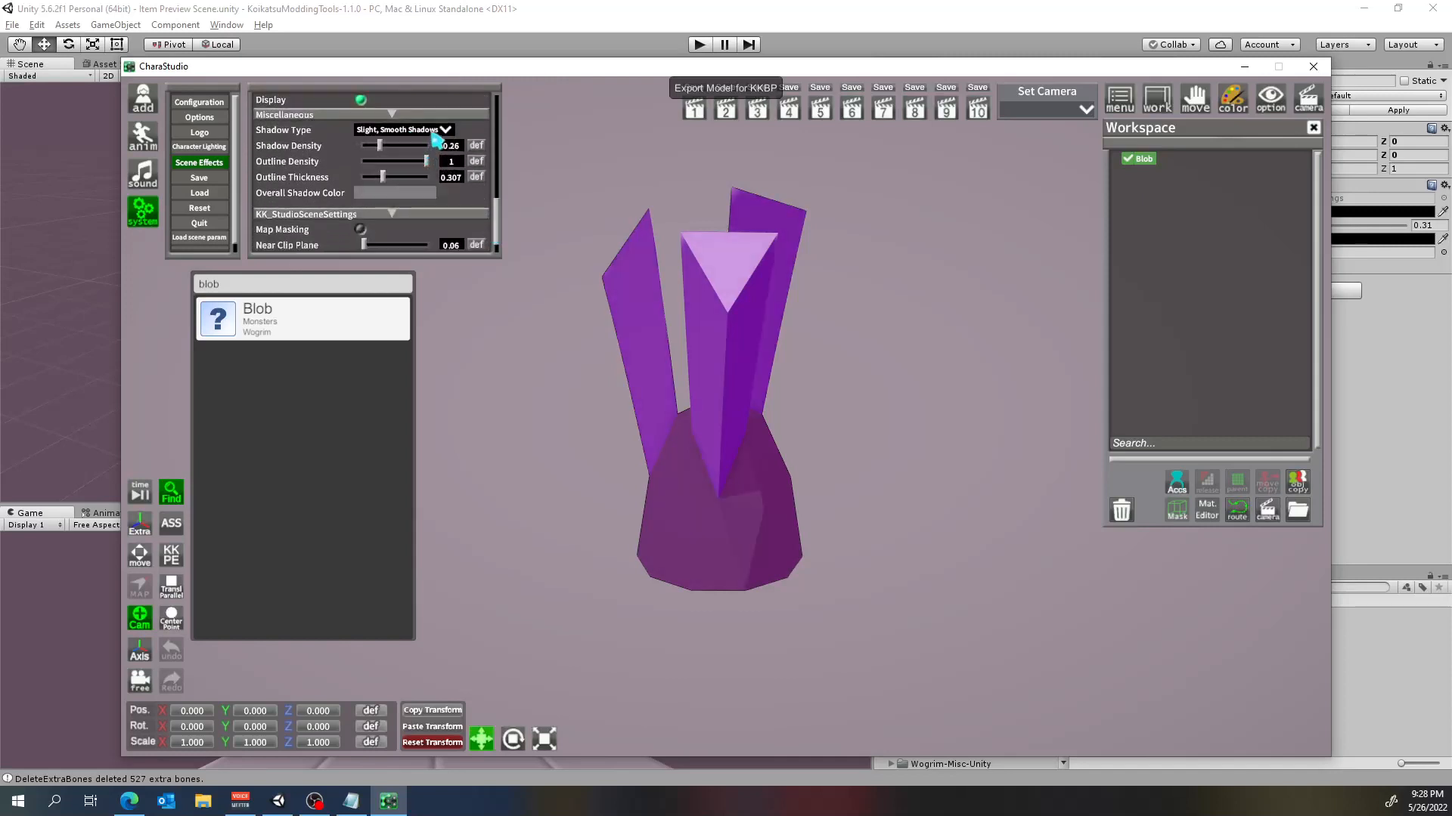
left_click(429, 130)
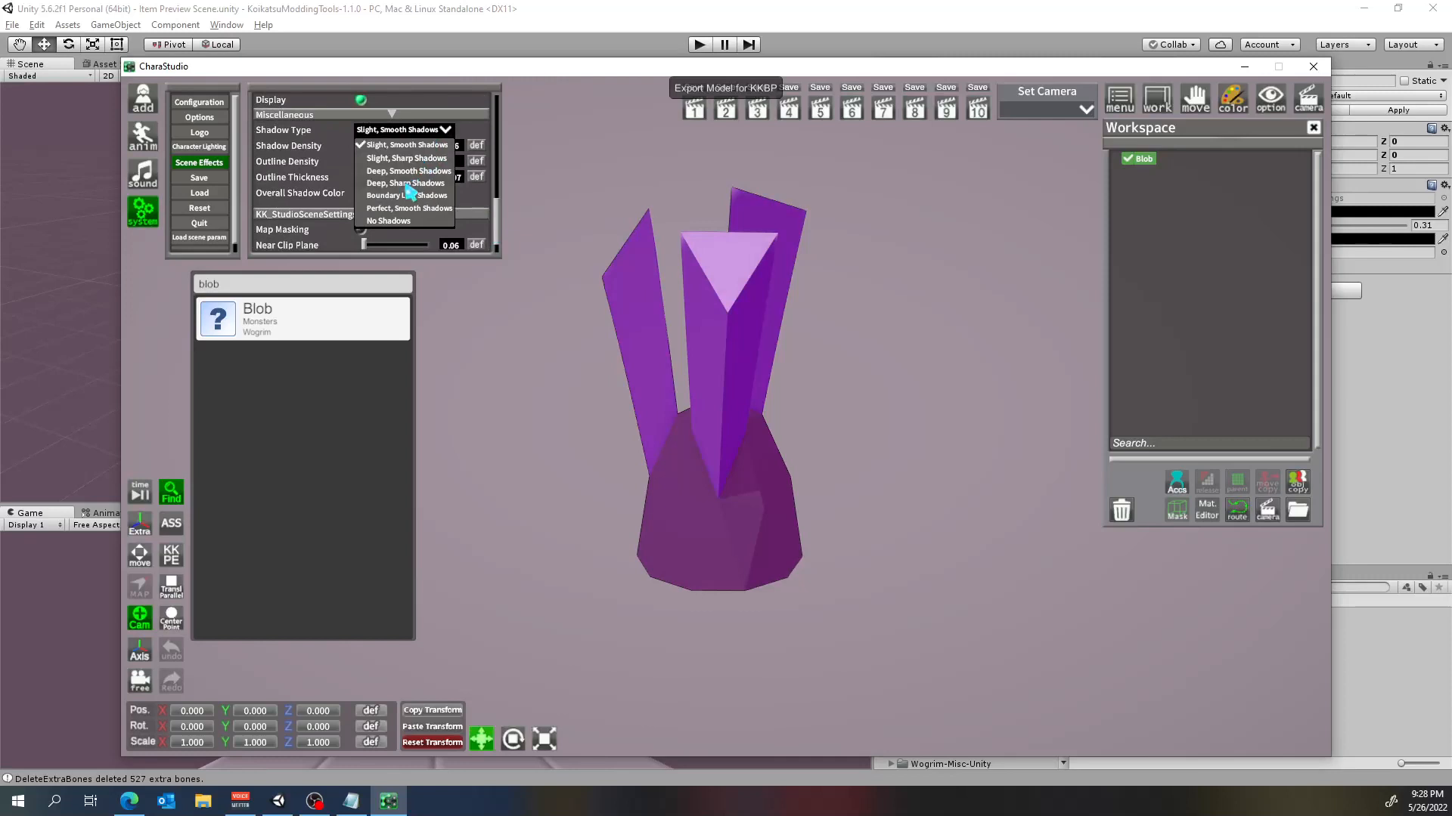
left_click(408, 184)
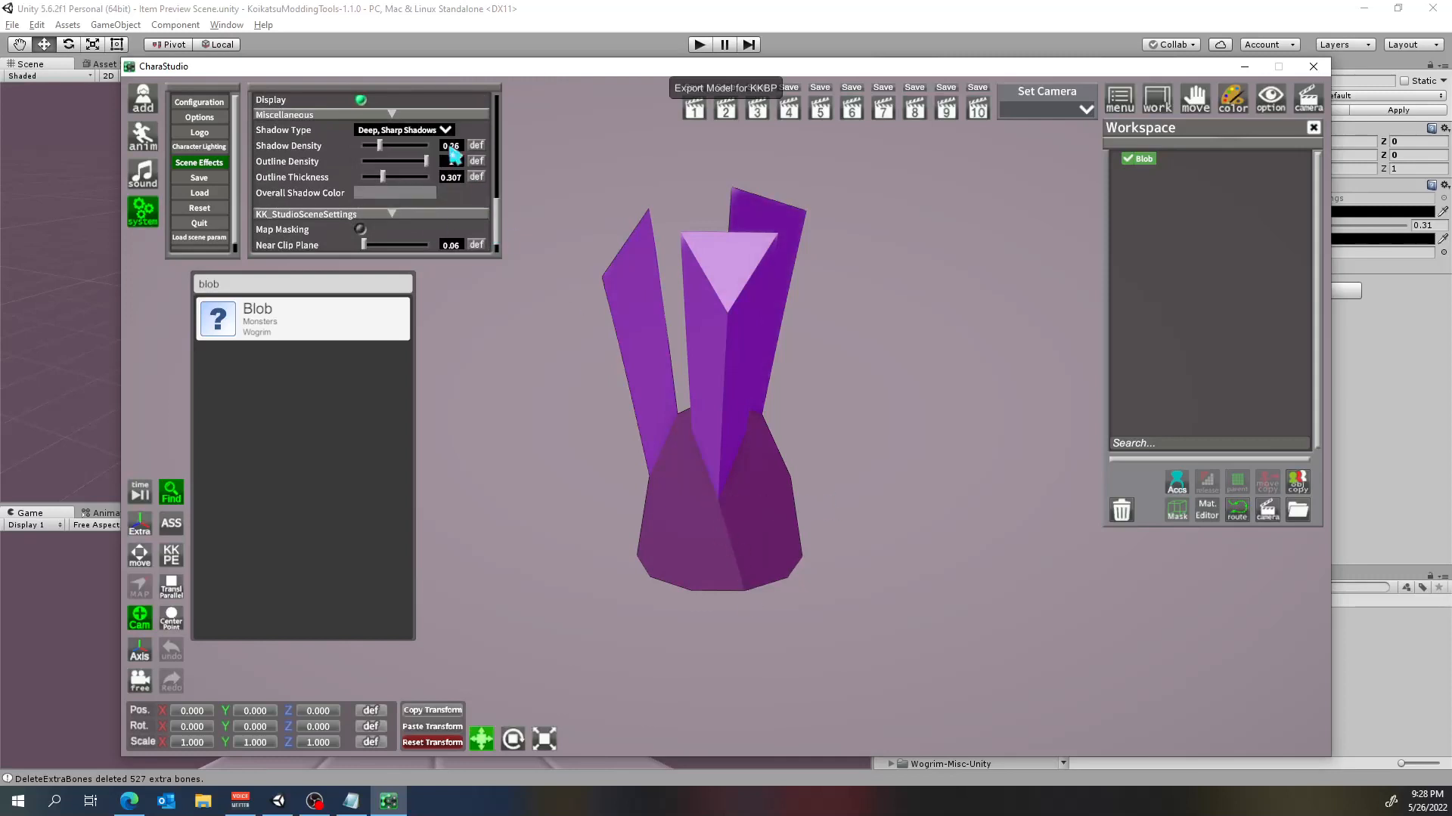
Try Perfect, Smooth Shadows as the scene's Shadow Type, view the Blob's shading up close, and restore Deep, Sharp Shadows
left_click(408, 130)
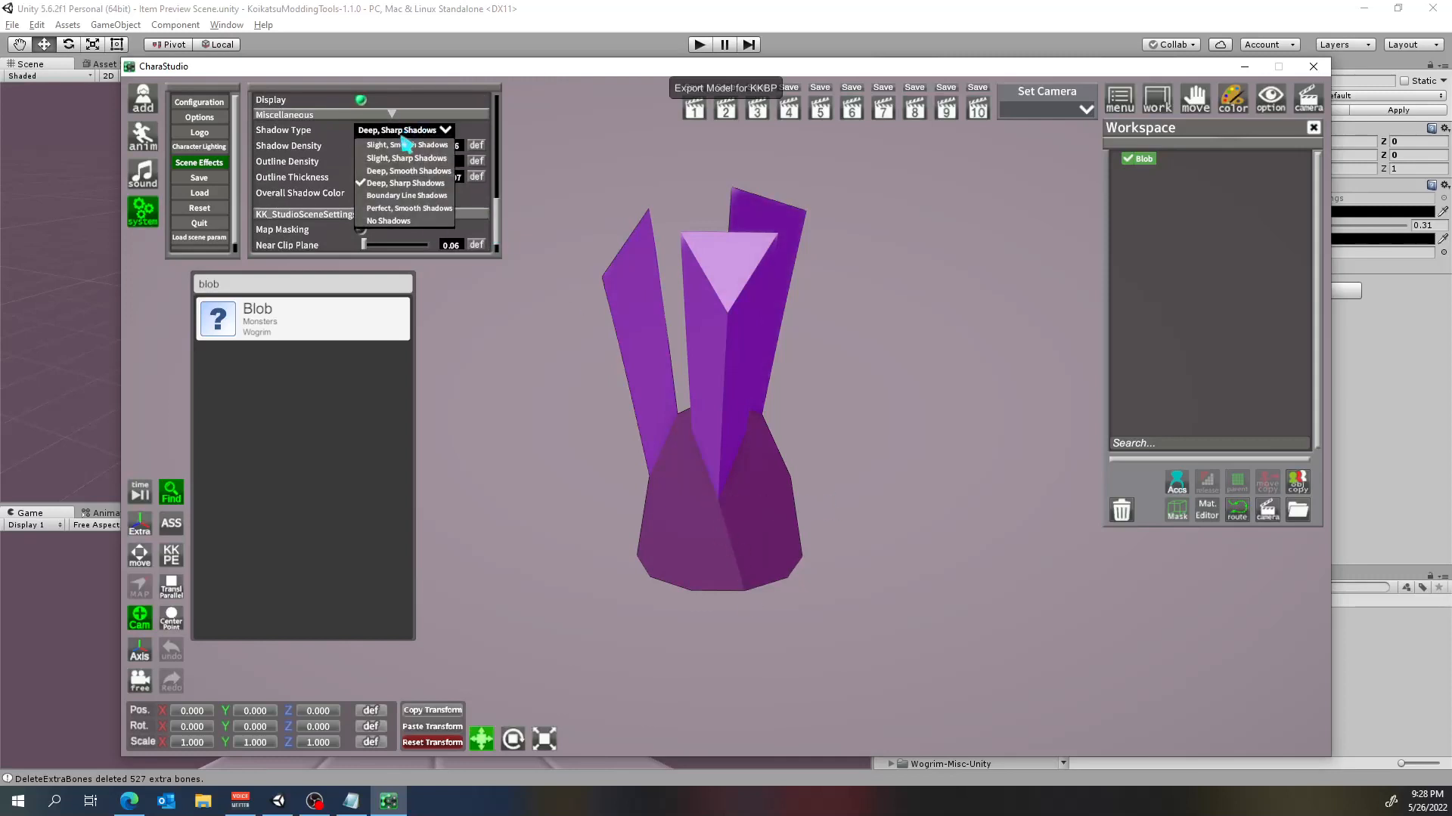
left_click(439, 209)
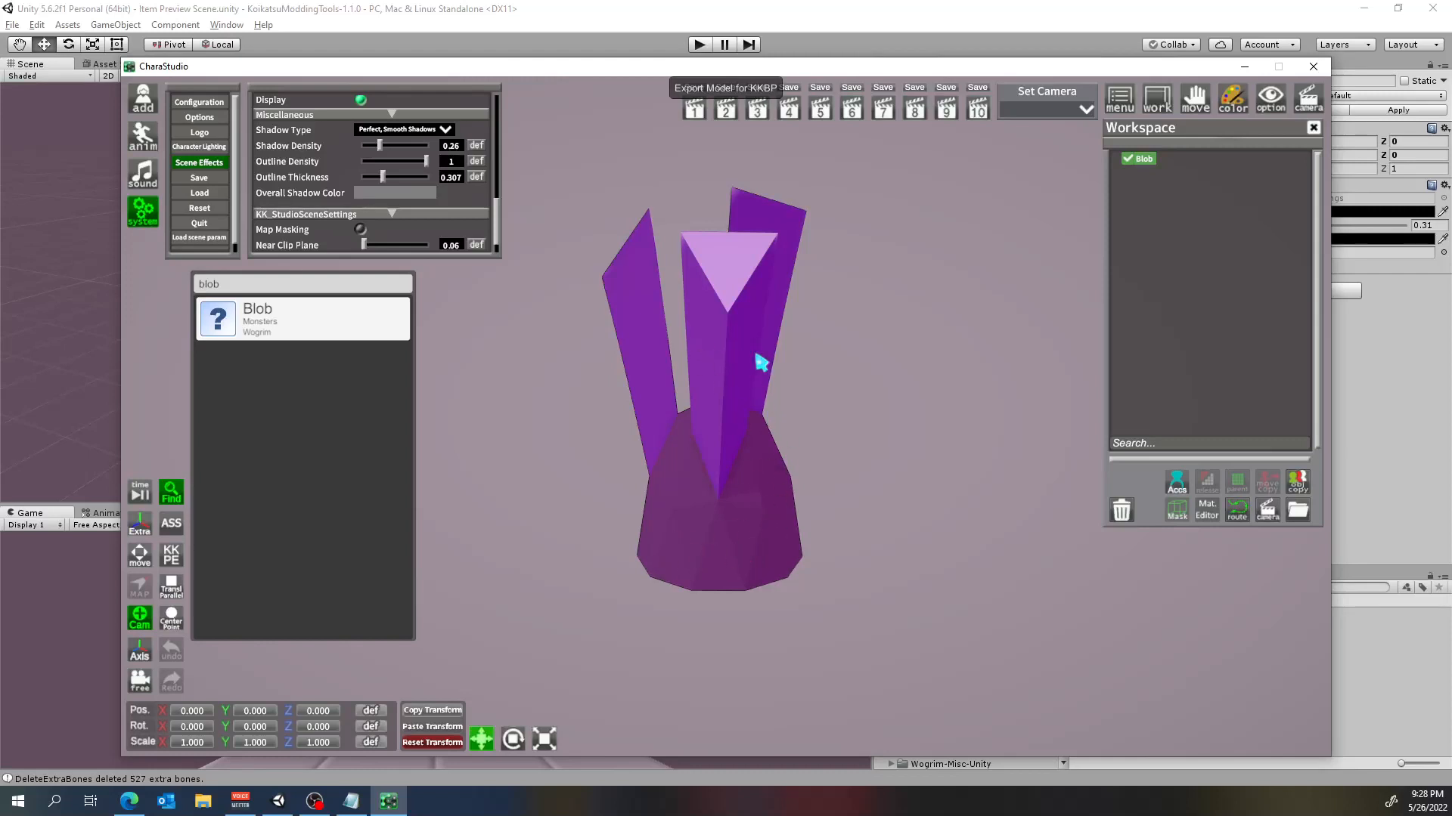
scroll(762, 363, "up", 8)
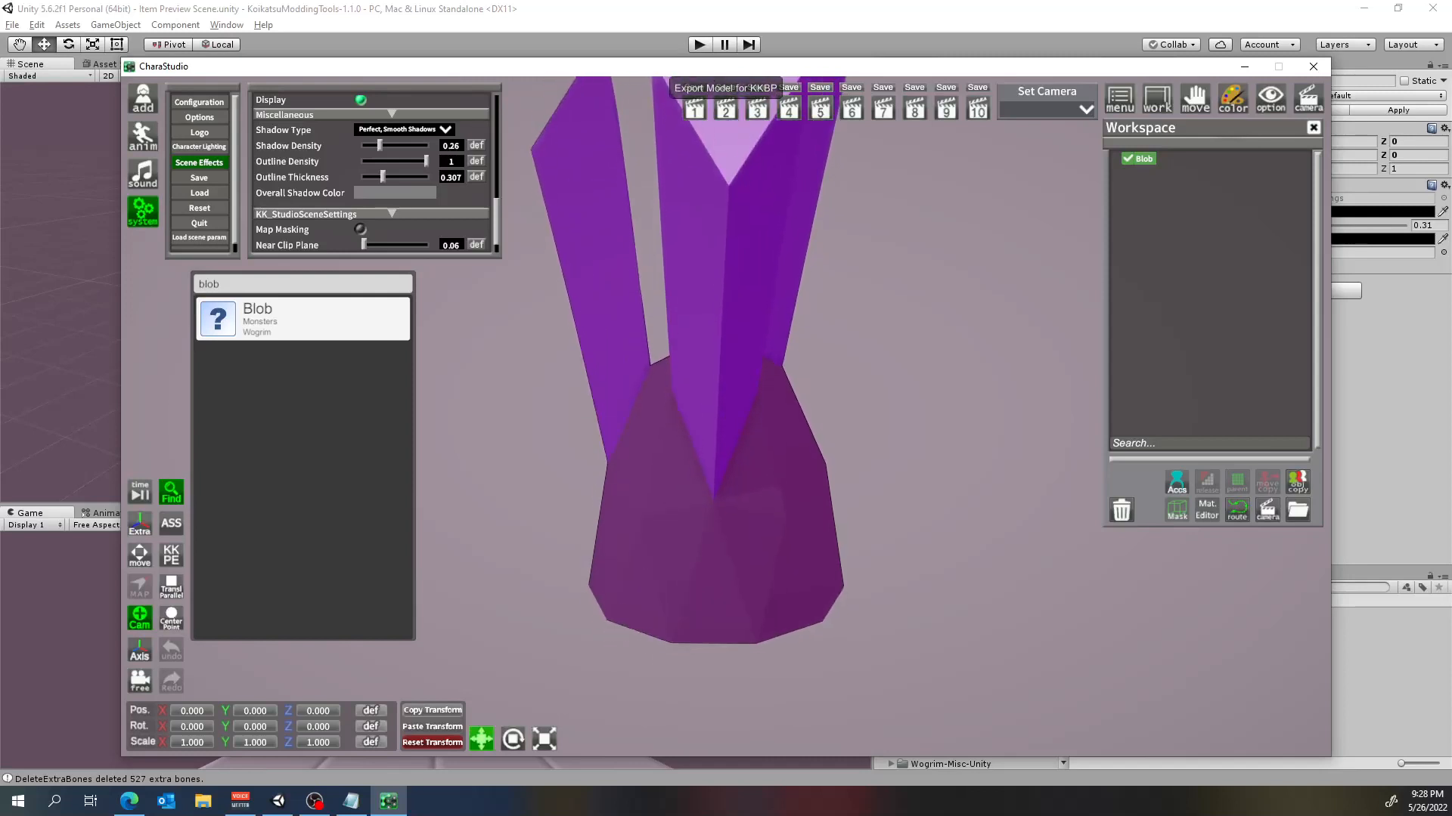
right_click_drag(762, 363, 827, 318)
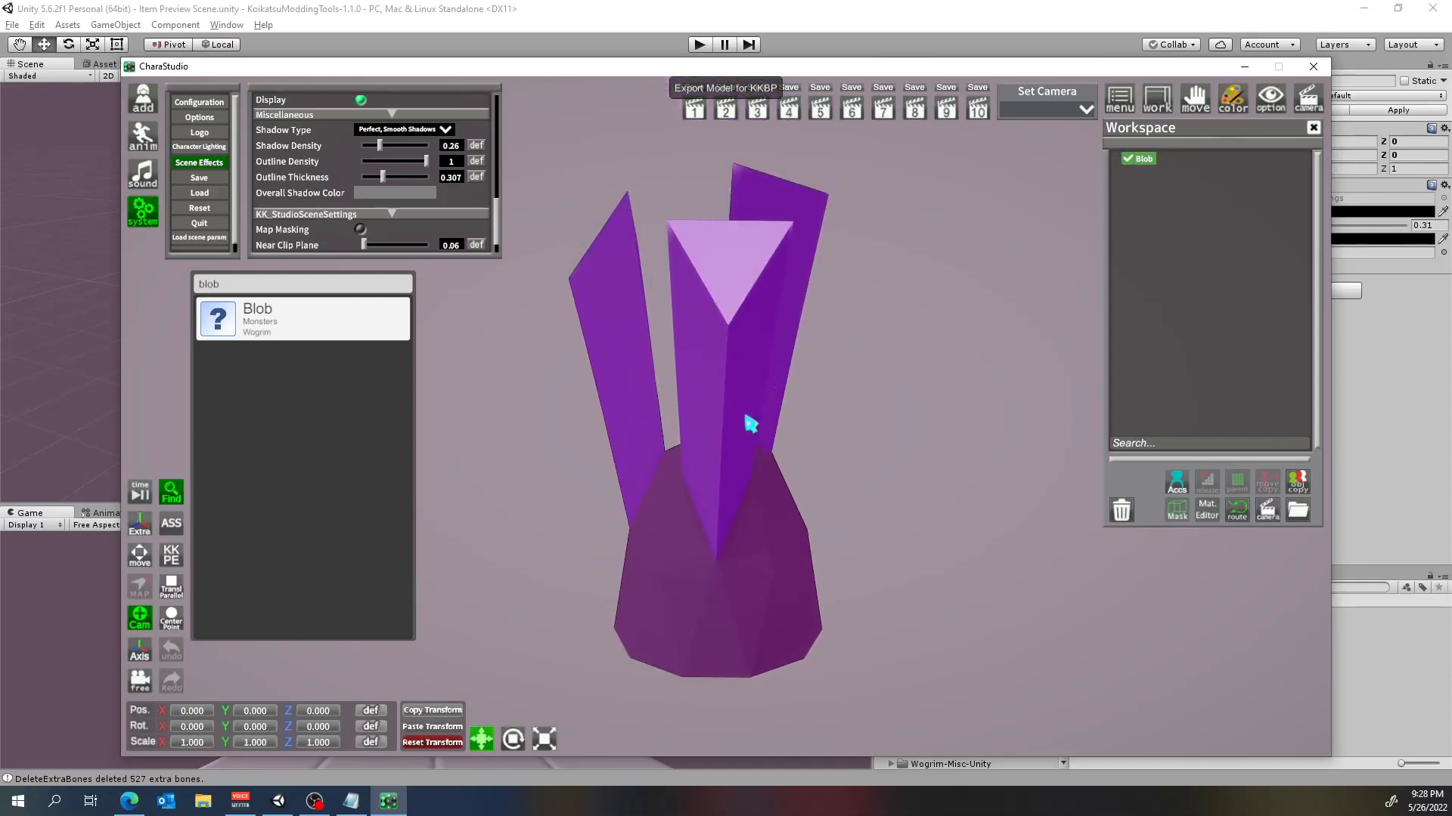
left_click(417, 130)
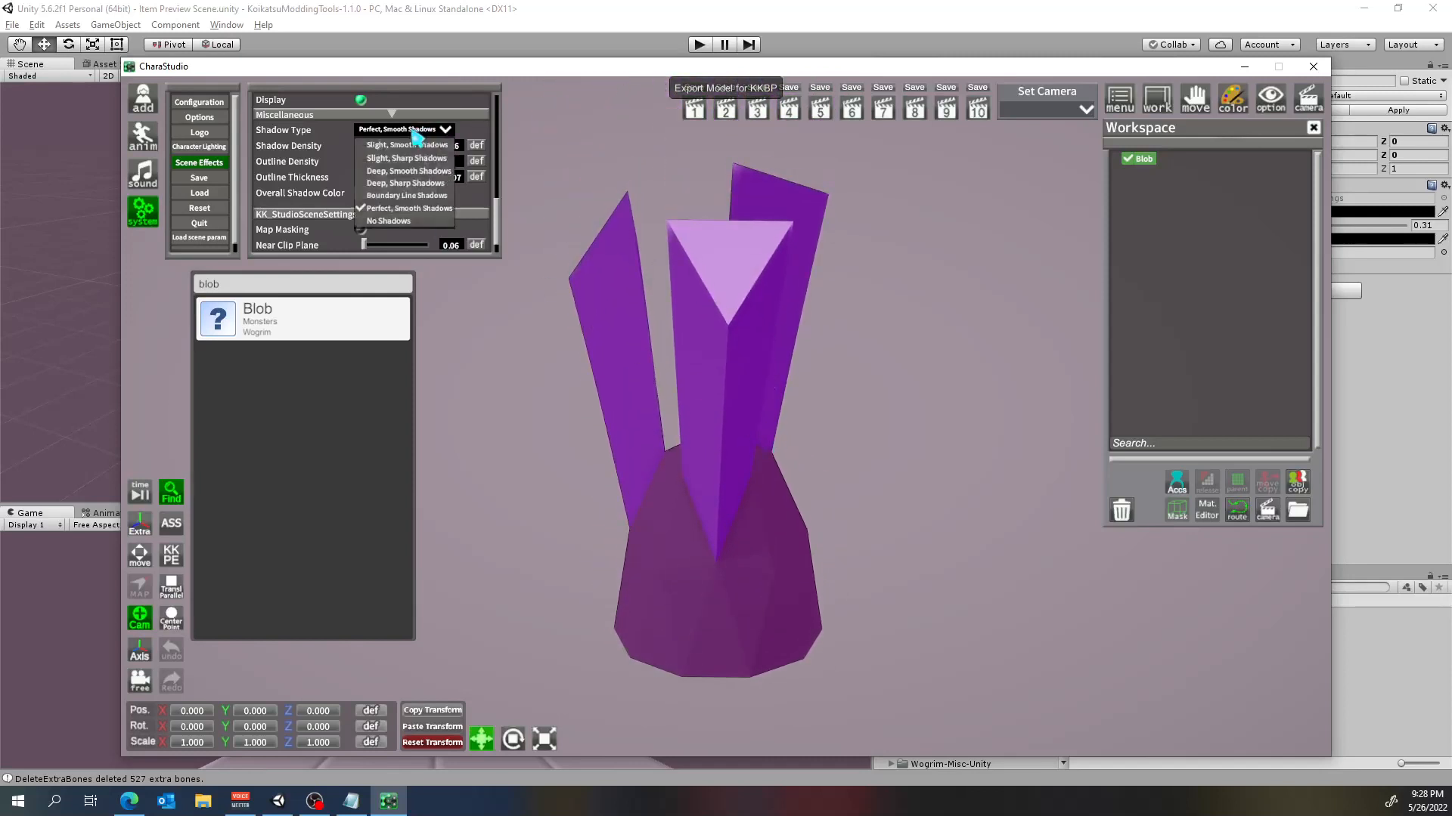
left_click(423, 183)
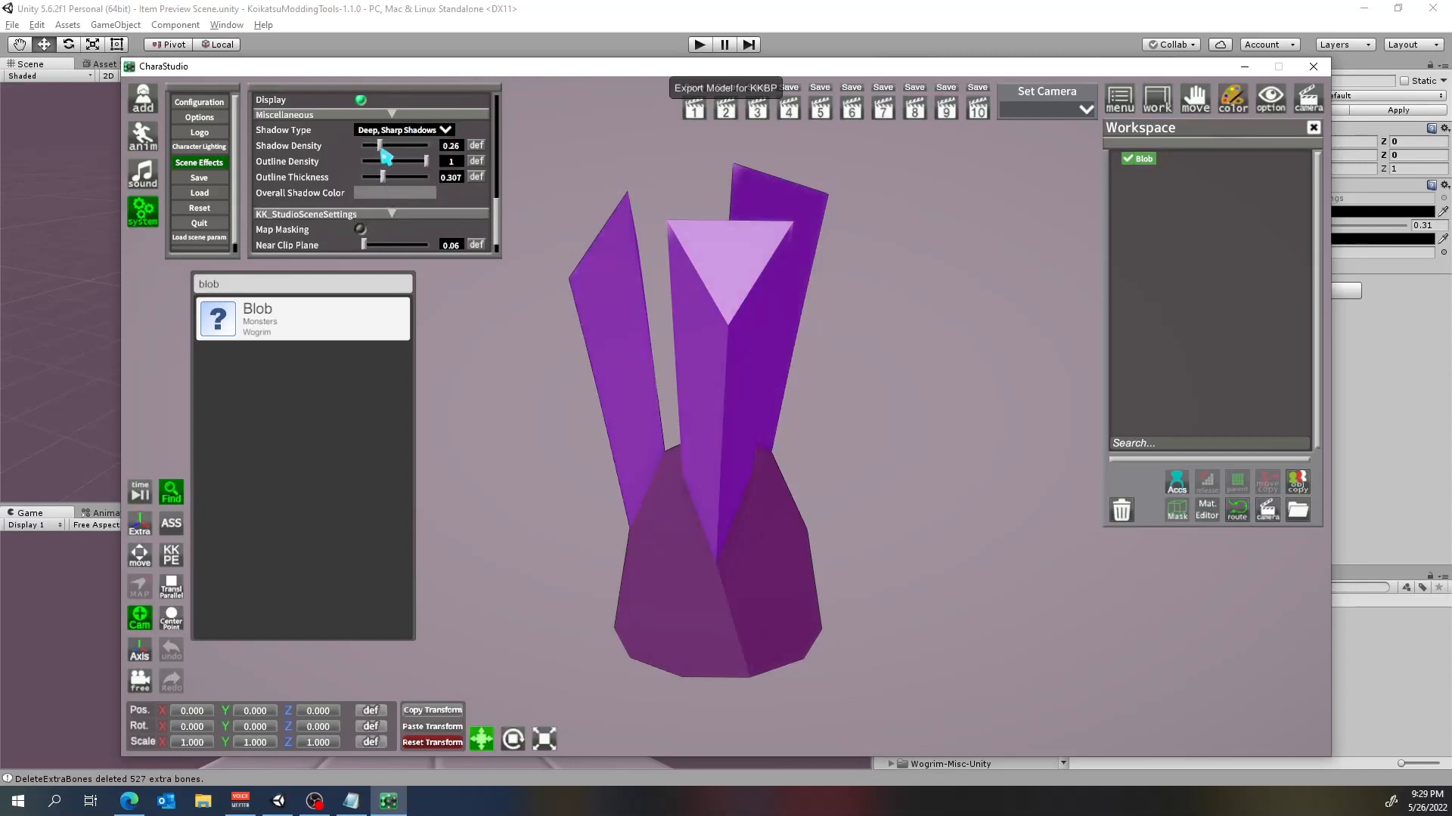
Set Shadow Density to about 0.86, Outline Density to 0, Outline Thickness to 1, and Overall Shadow Color to bright green
mouse_move(379, 145)
left_mouse_down()
mouse_move(419, 151)
mouse_move(352, 170)
left_mouse_up()
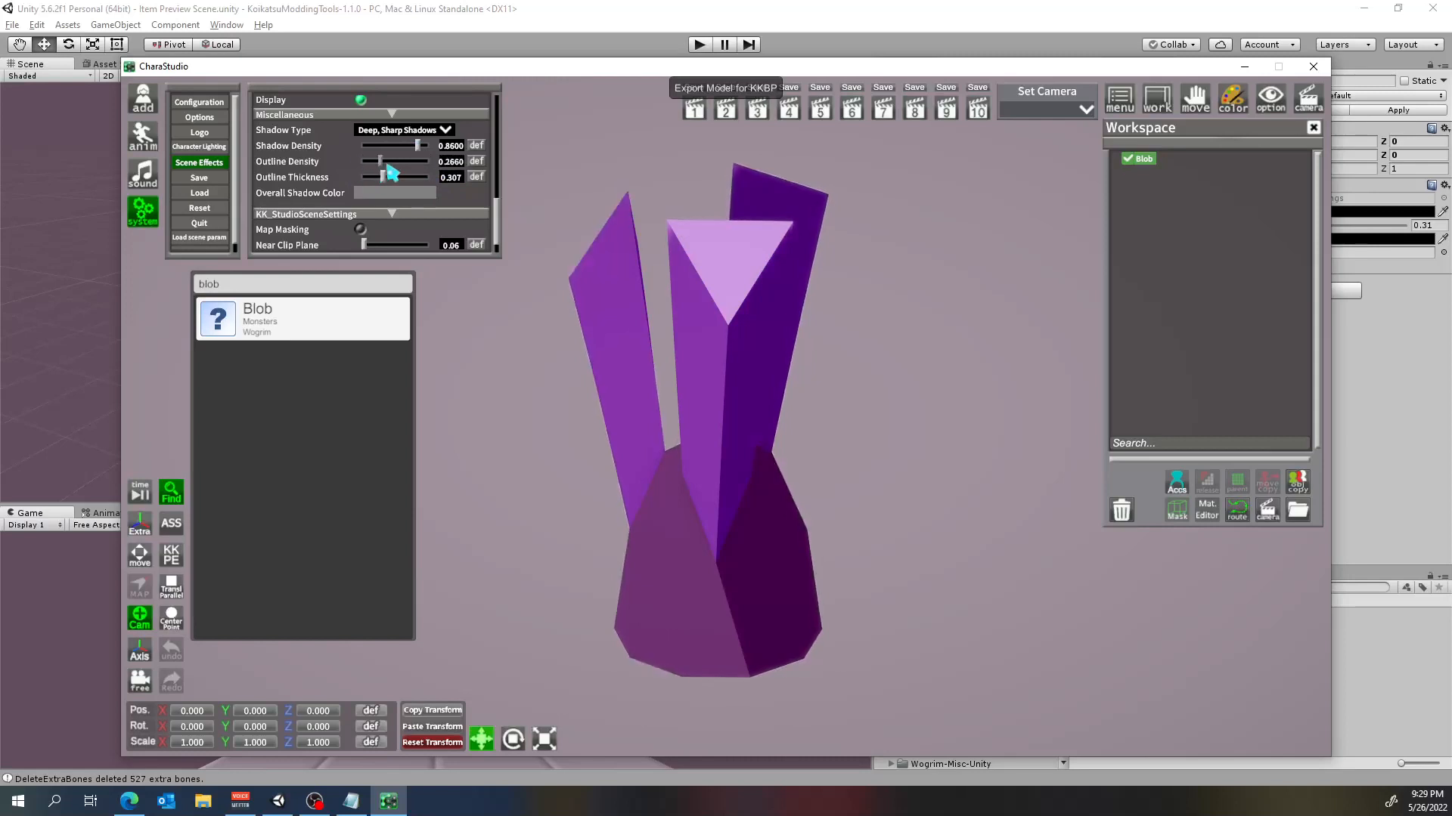
left_click_drag(363, 161, 281, 163)
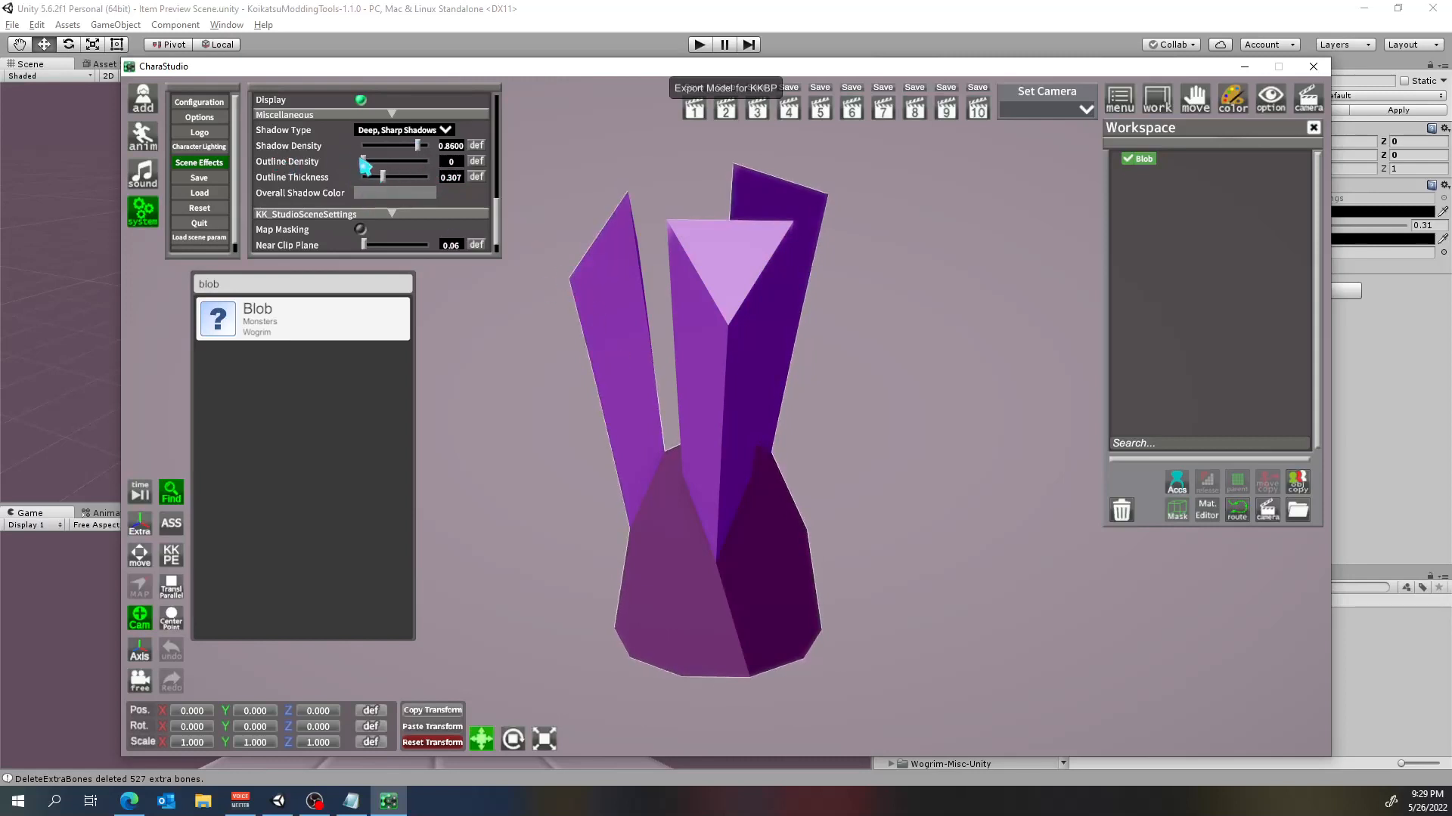
left_click_drag(382, 179, 477, 189)
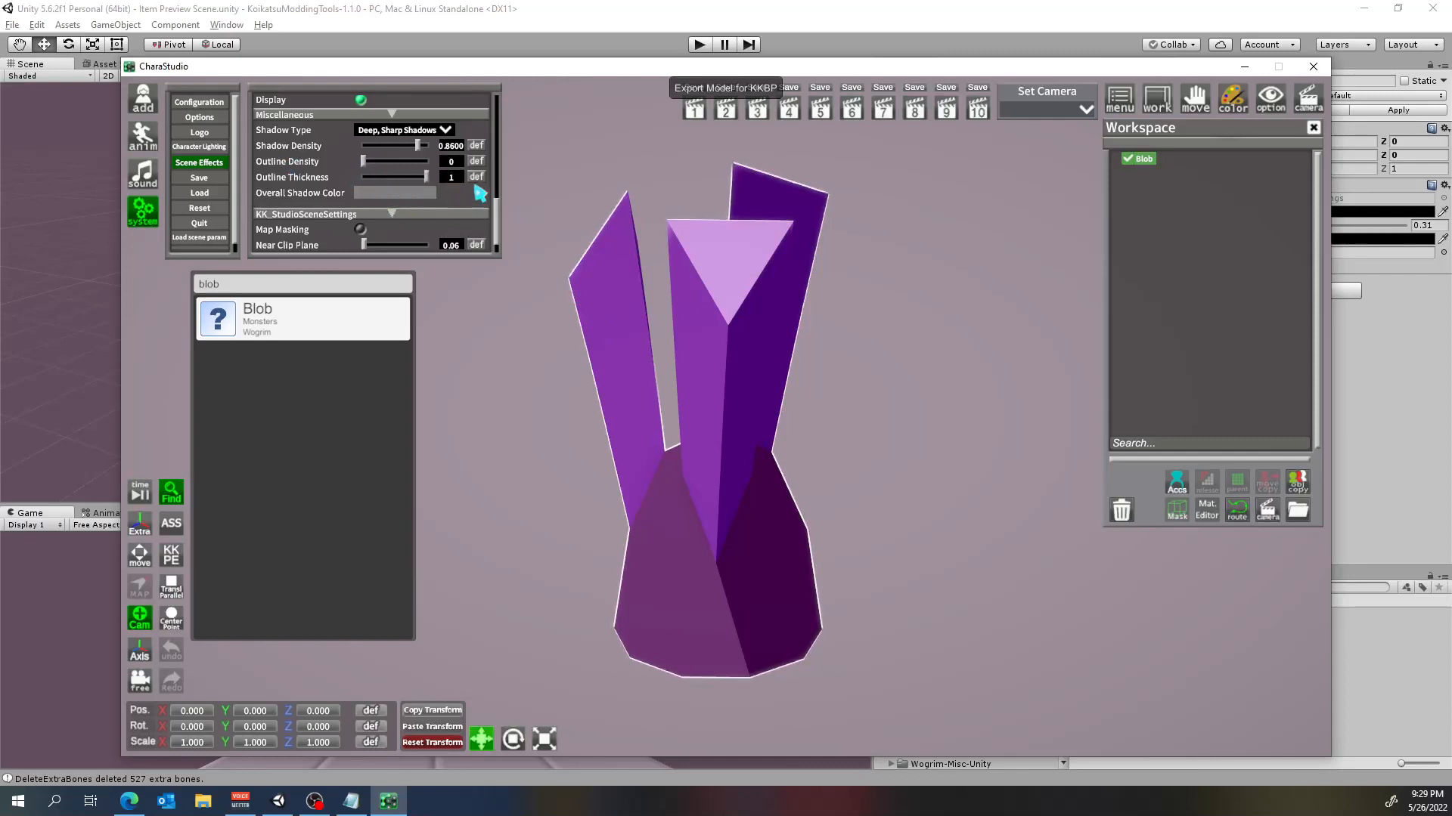
left_click(389, 193)
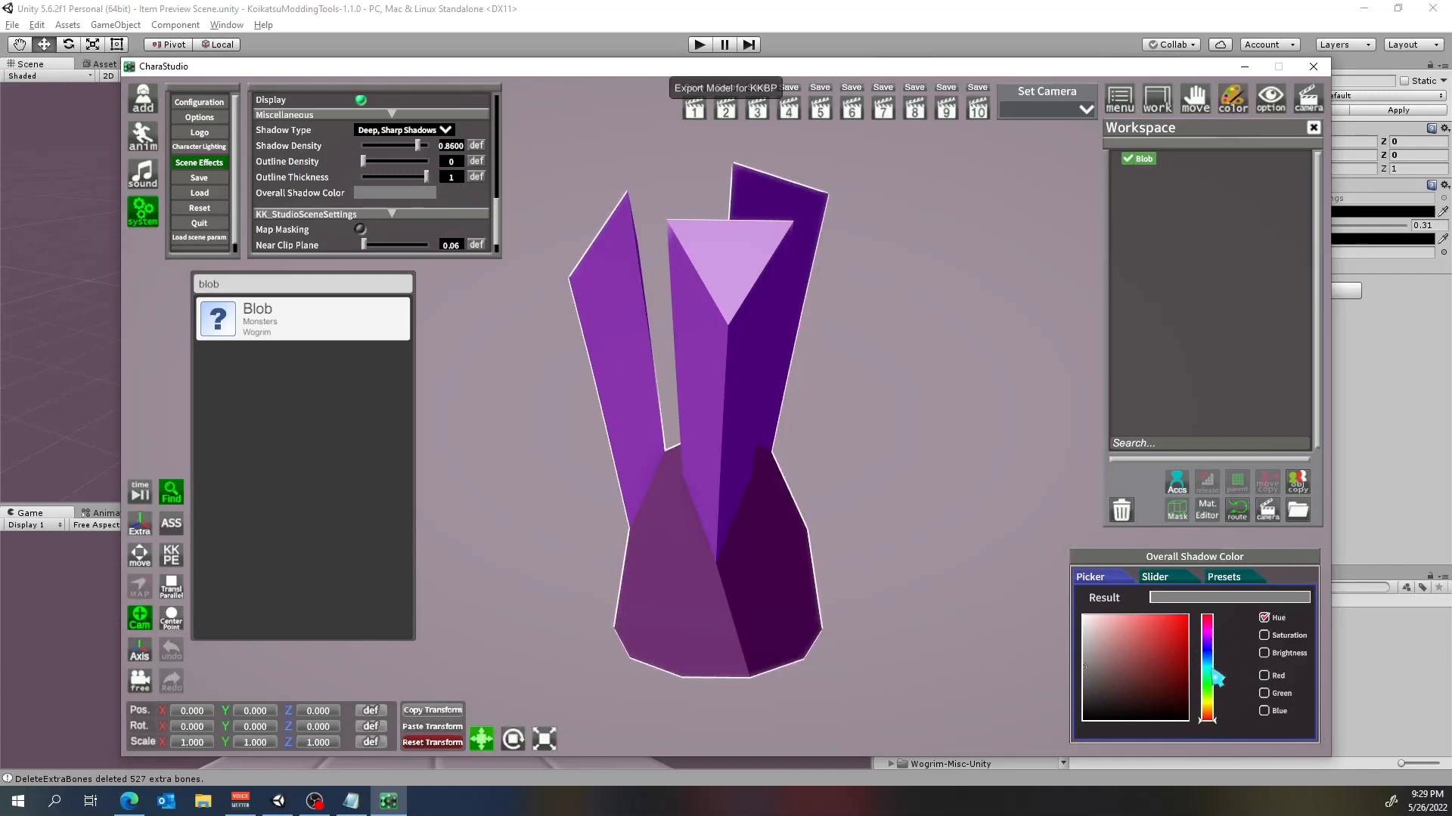
left_click_drag(1214, 673, 1208, 684)
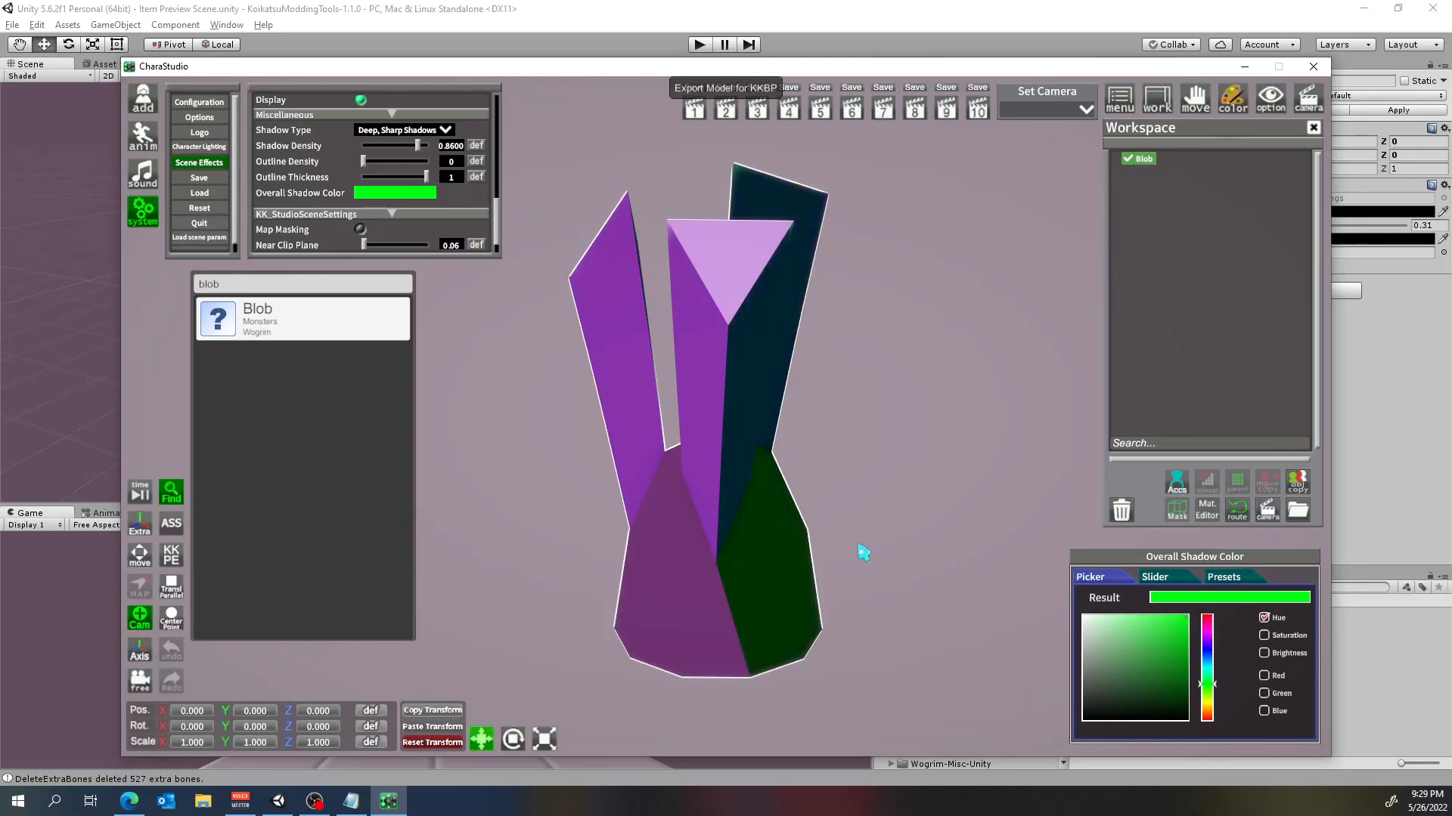
Switch to Unity and view the Line_color value of the Global Shader Settings, including its alpha
mouse_move(368, 811)
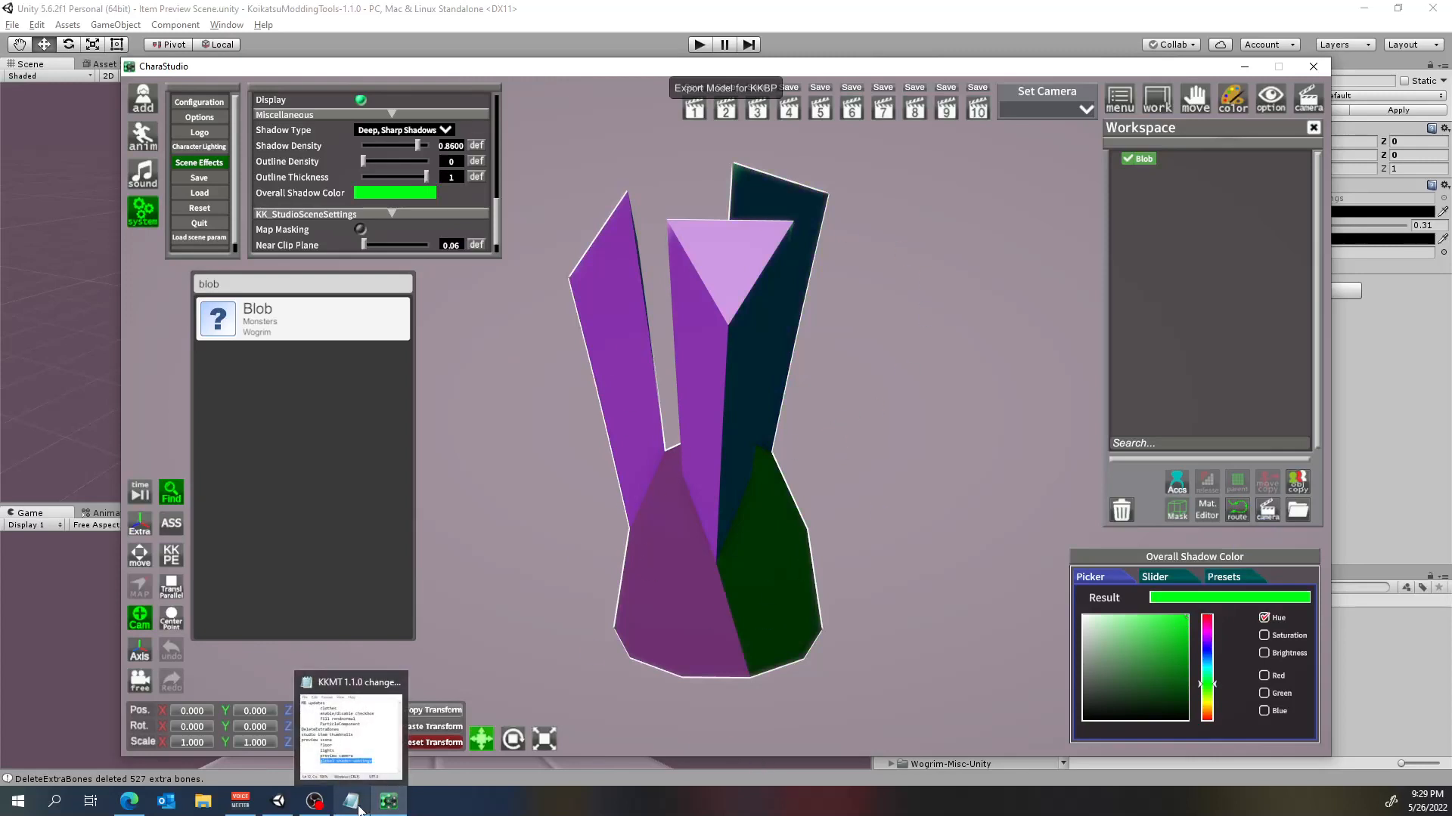
left_click(279, 801)
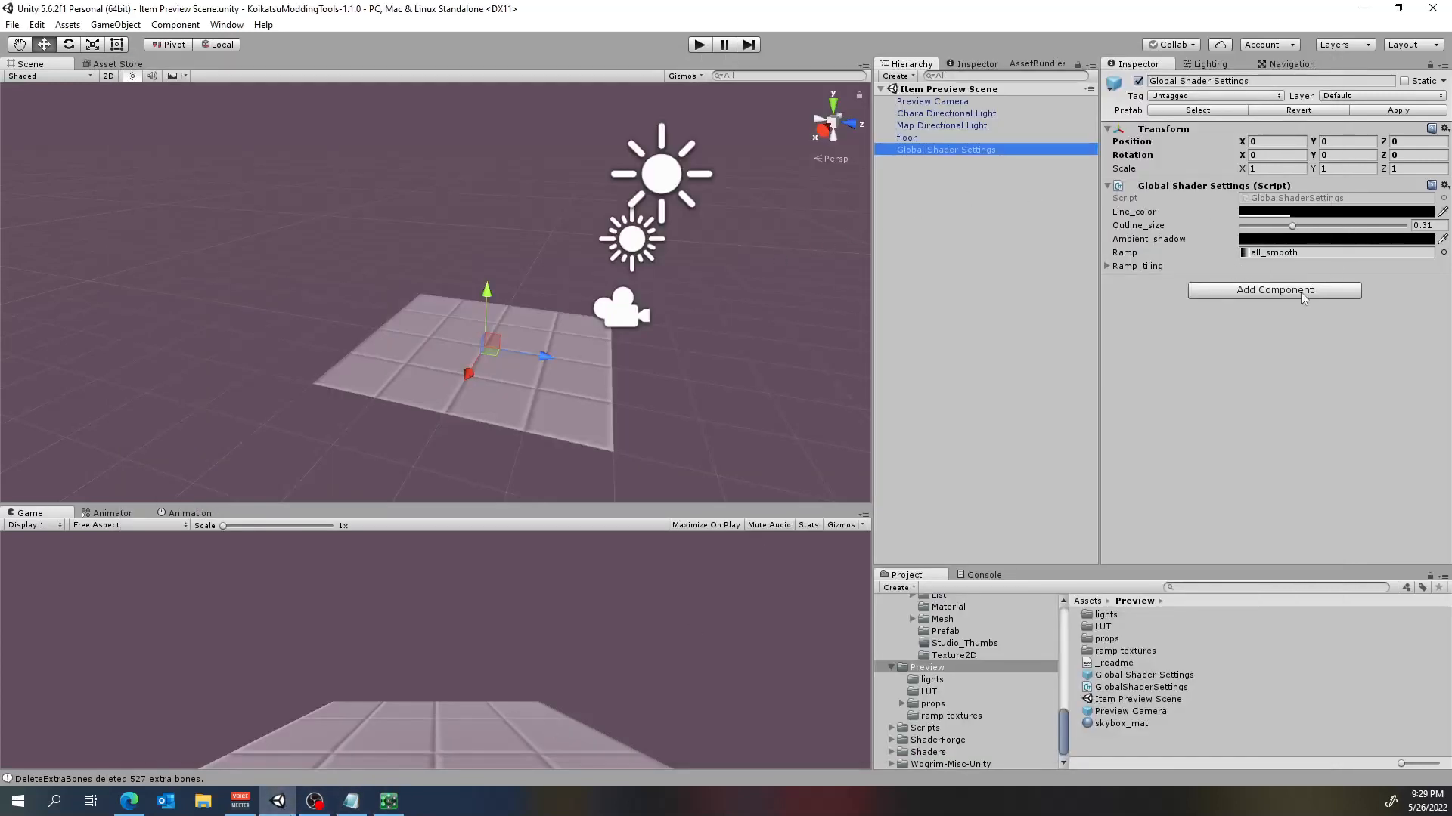
left_click(1302, 217)
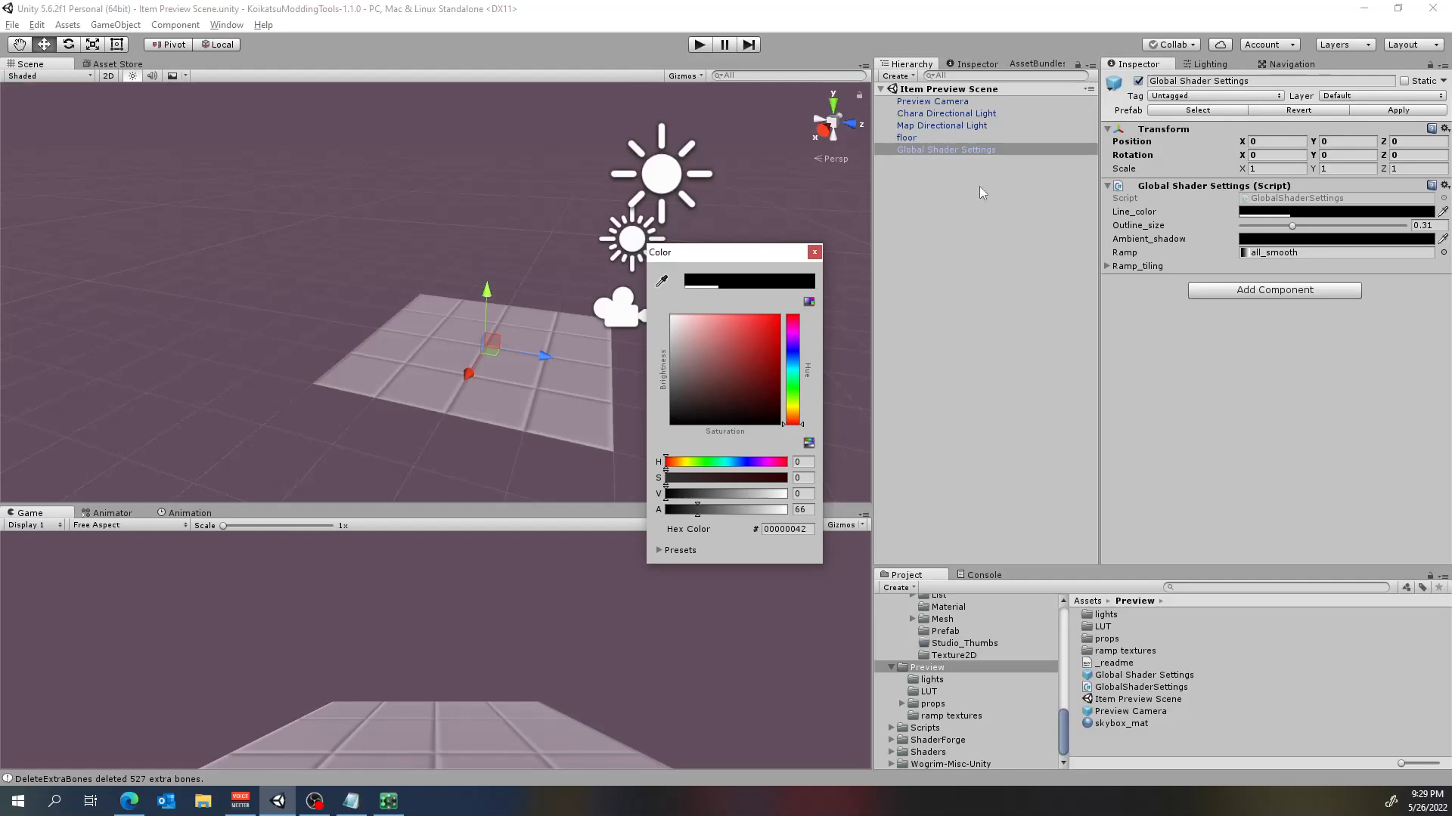
left_click(815, 253)
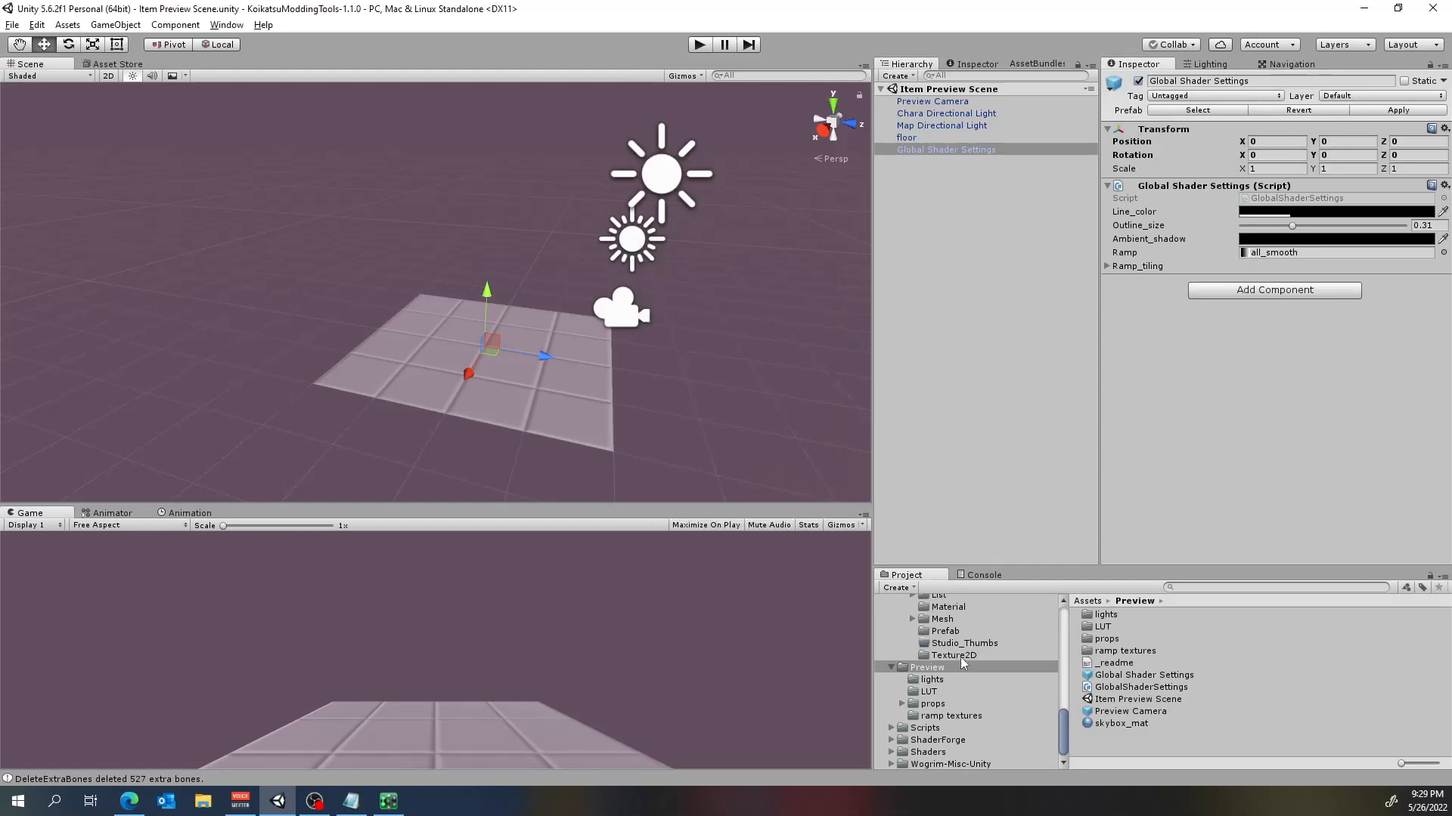
Add the Blob prefab from the Studio Test mod's Prefab folder to the Item Preview Scene and view it up close
scroll(975, 663, "up", 3)
scroll(984, 667, "down", 2)
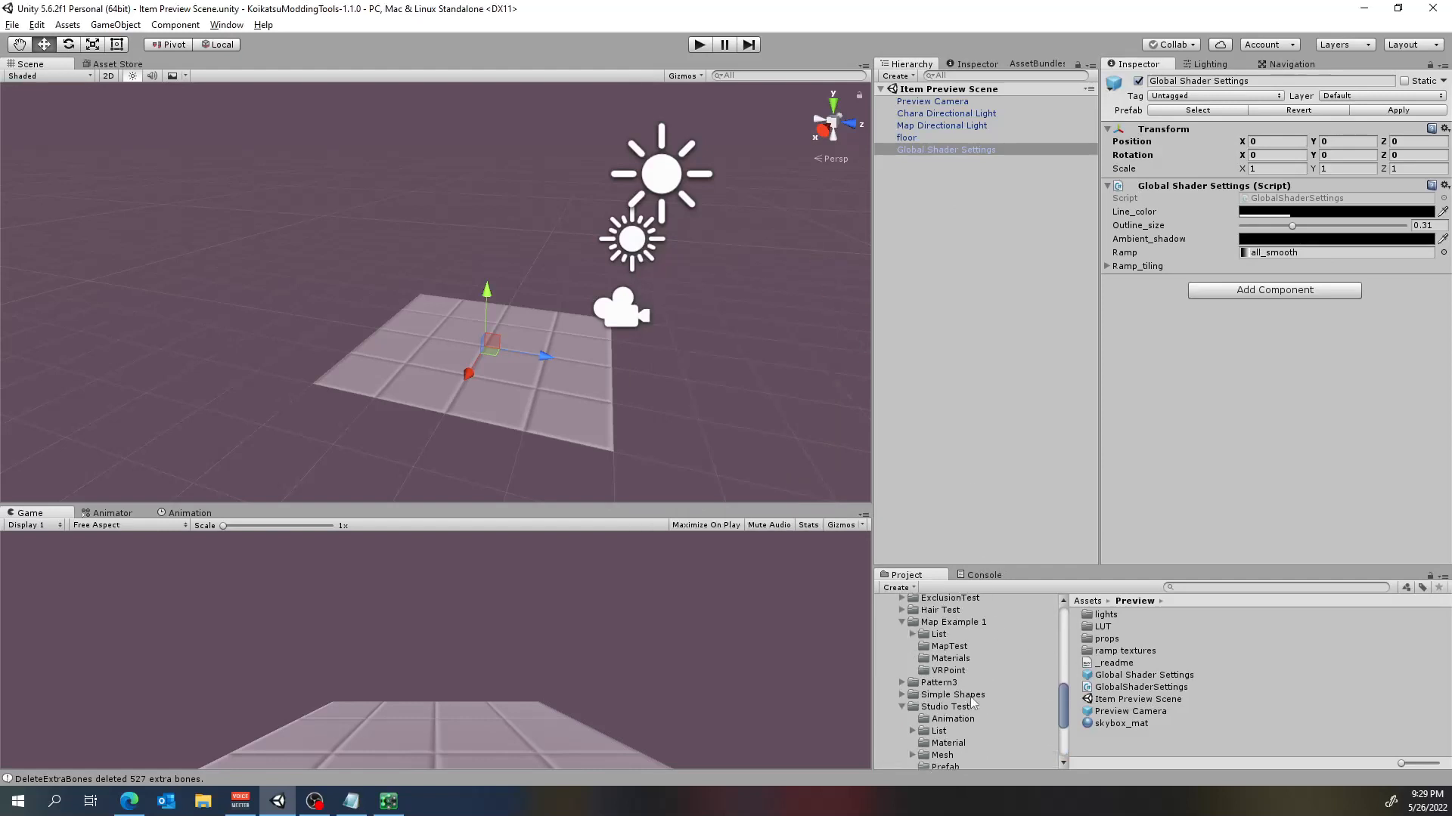
left_click(957, 677)
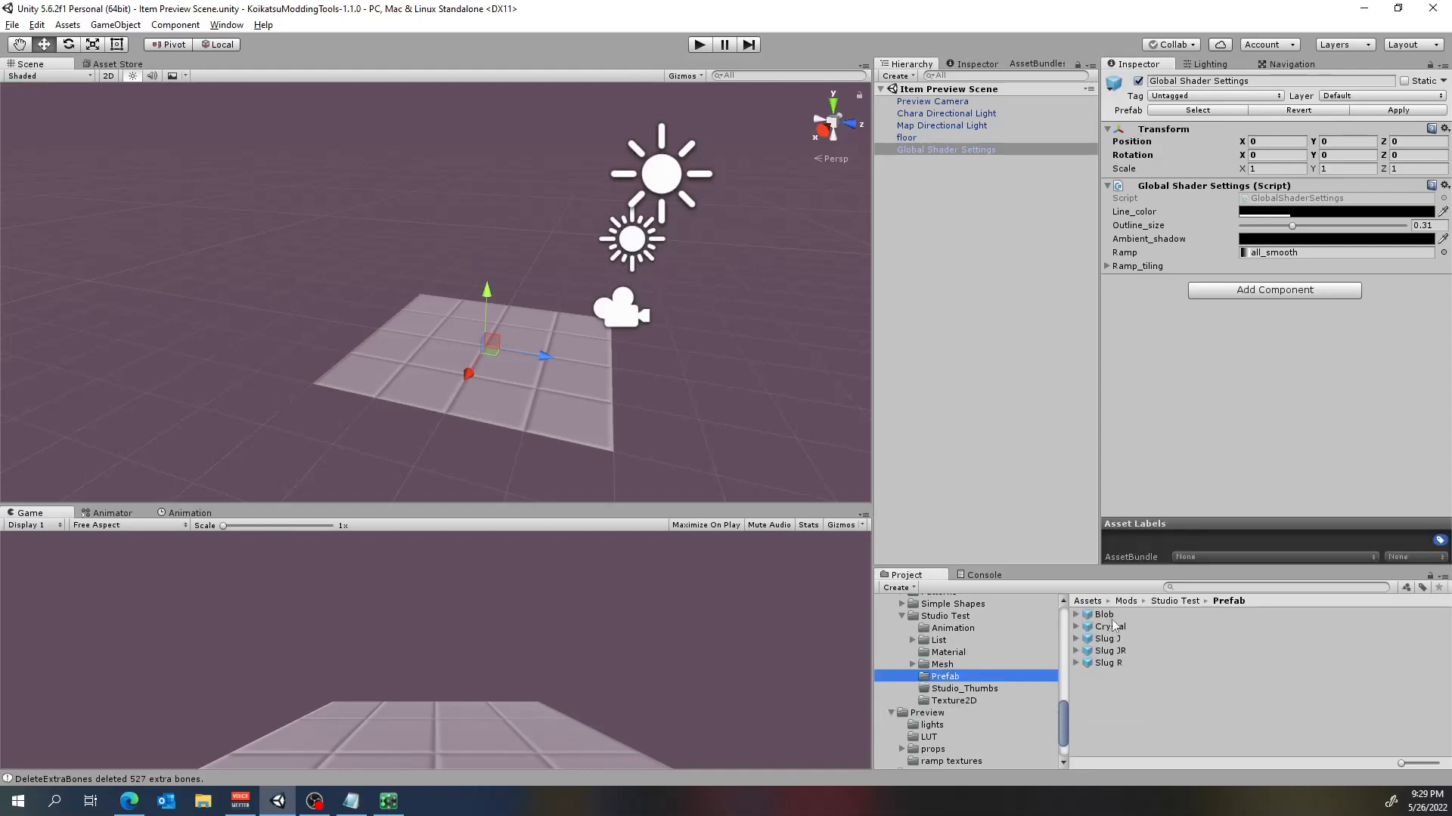
left_click_drag(1104, 614, 963, 261)
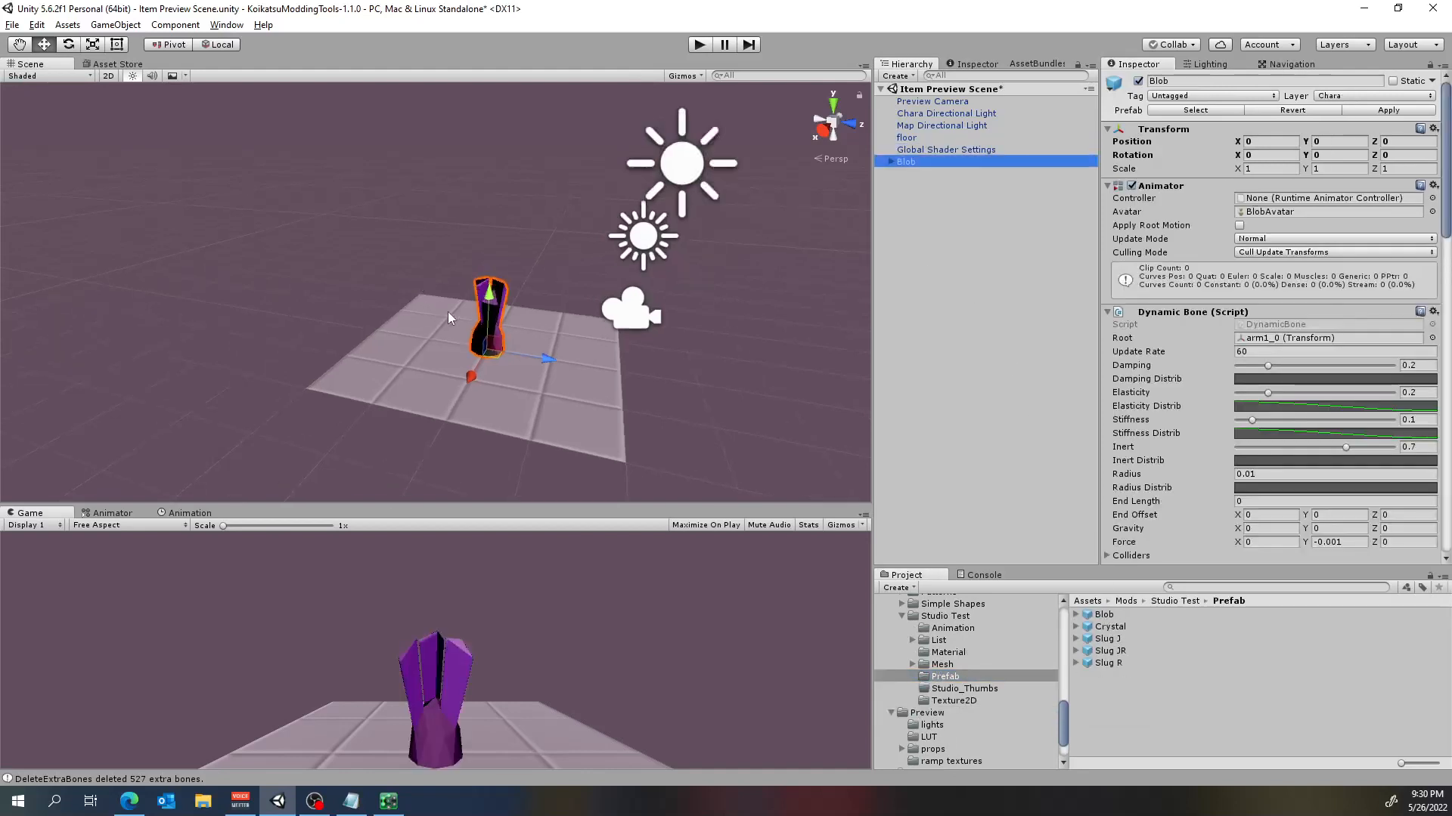
scroll(668, 333, "up", 7)
scroll(673, 336, "down", 1)
middle_click_drag(673, 336, 608, 267)
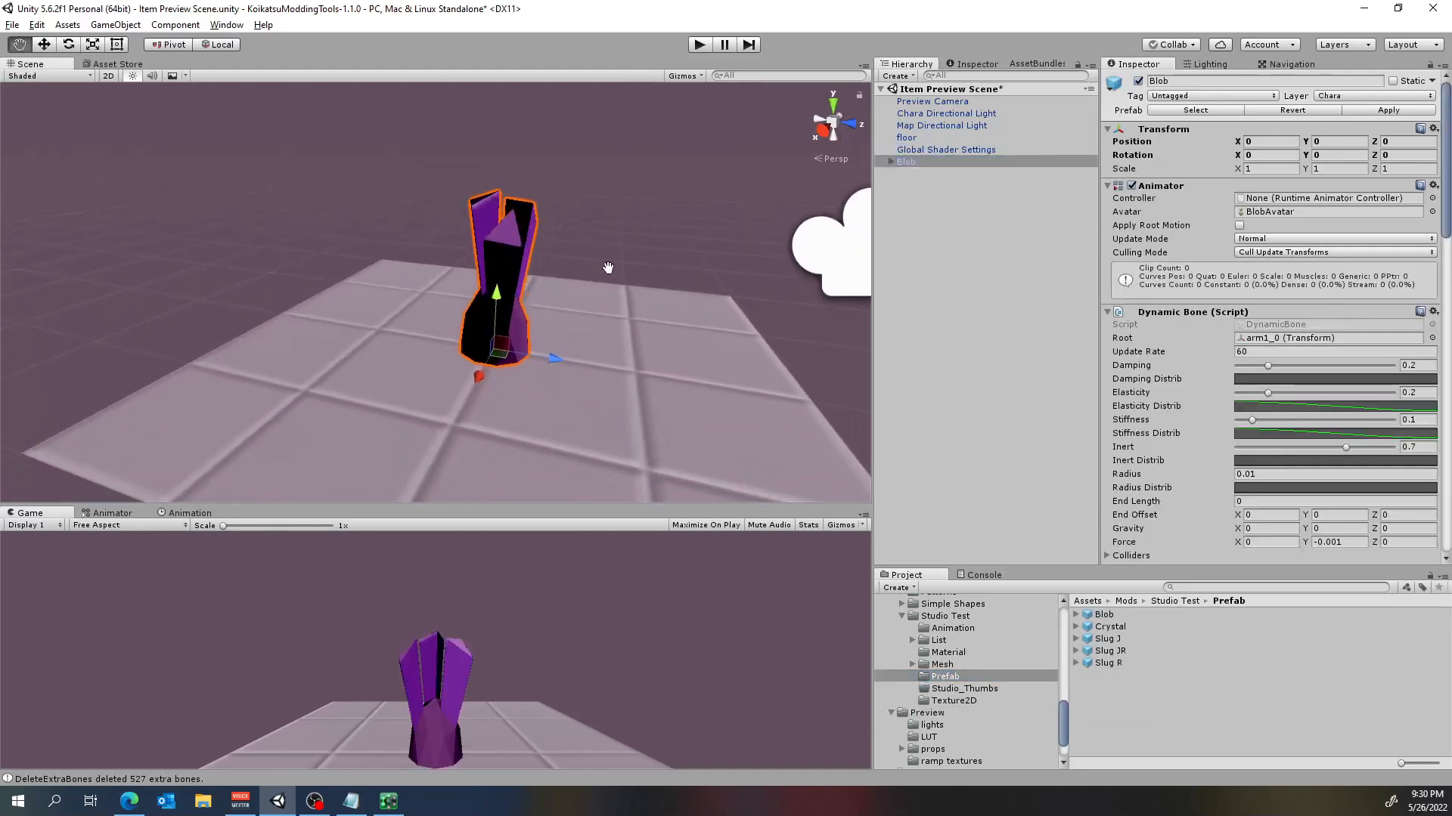
scroll(584, 271, "up", 3)
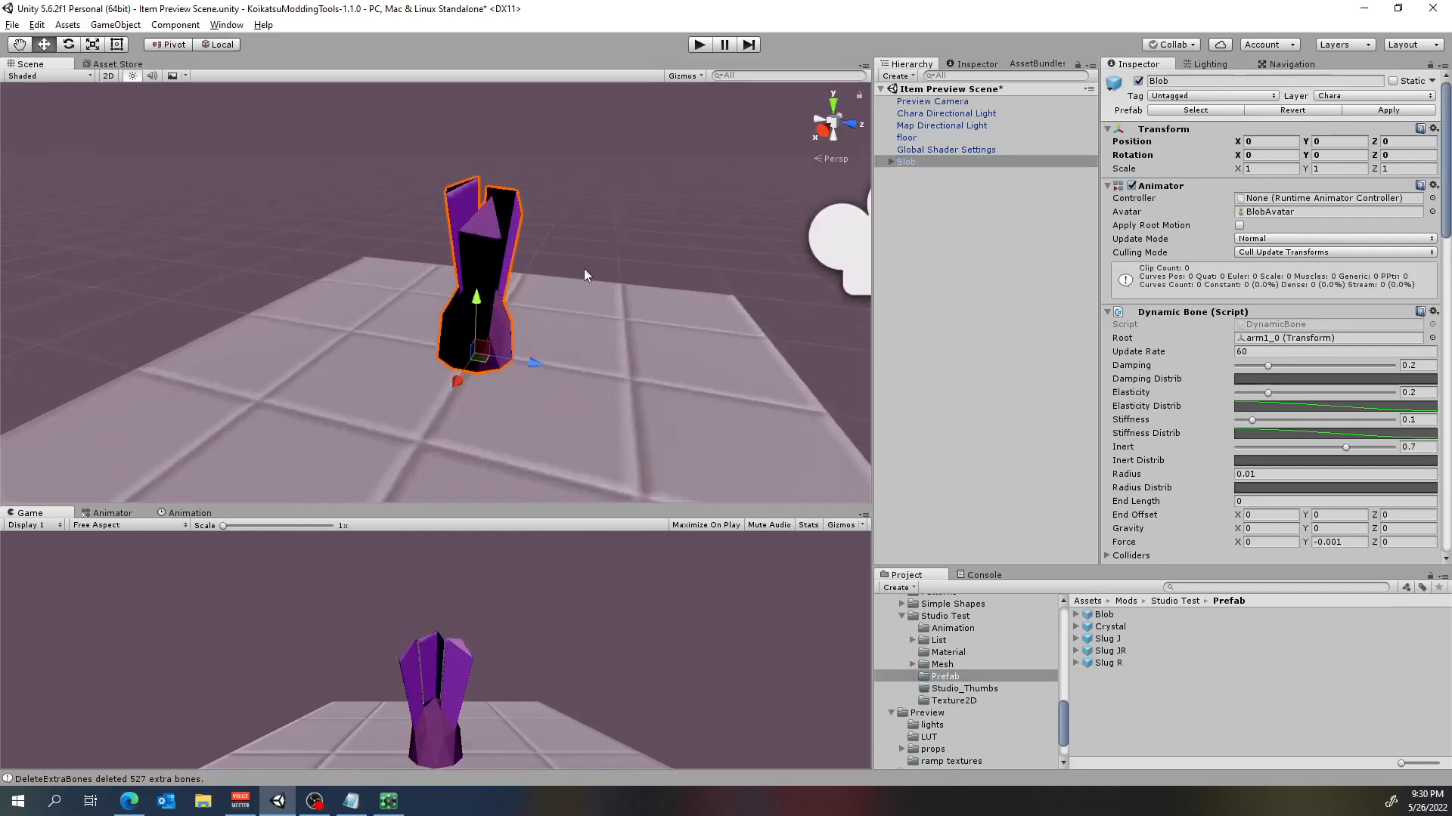
Try a light grey Ambient_shadow, ACACAC with an alpha of 66, in the Global Shader Settings
left_click(950, 203)
left_click(960, 152)
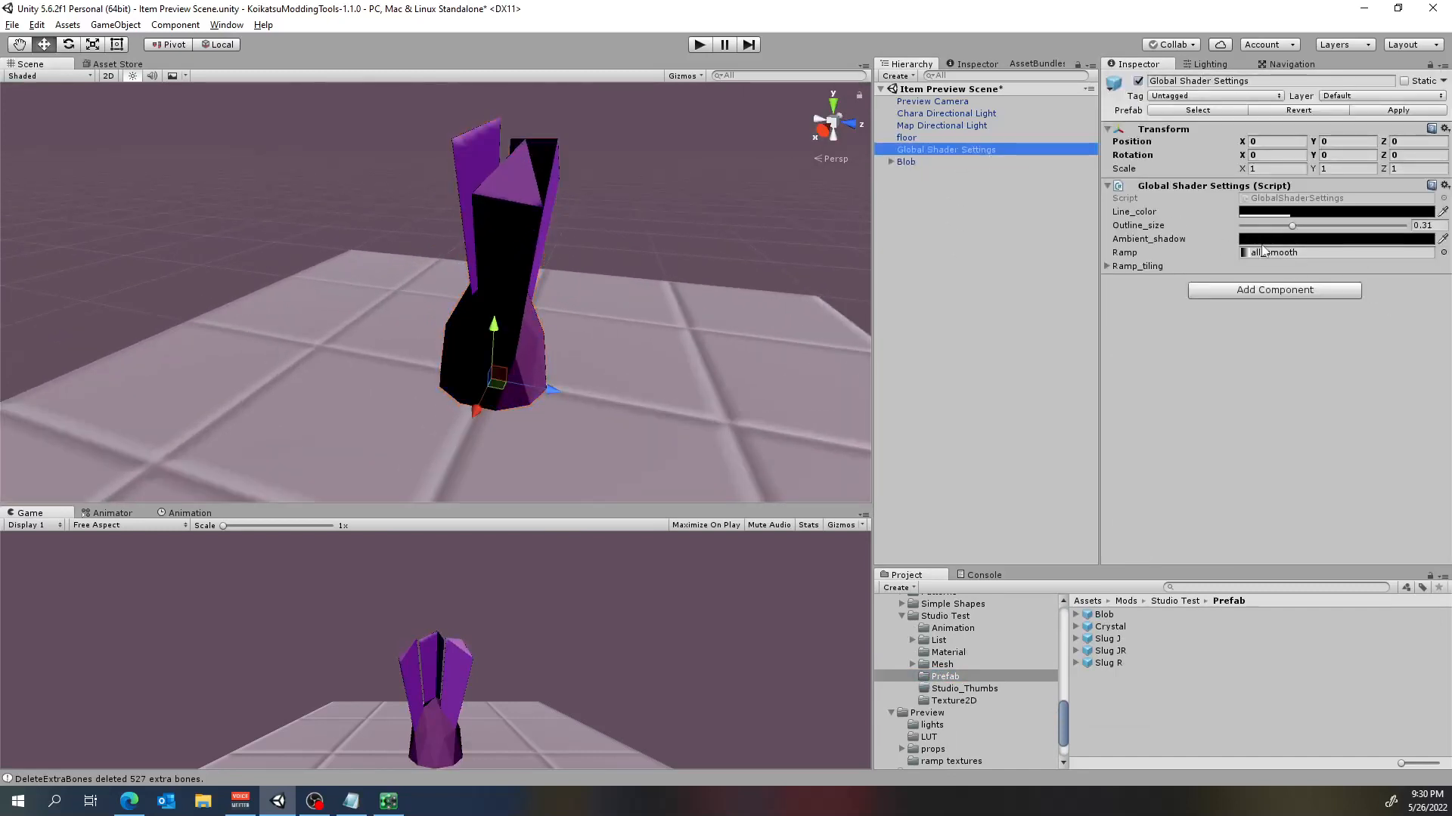
left_click(1291, 240)
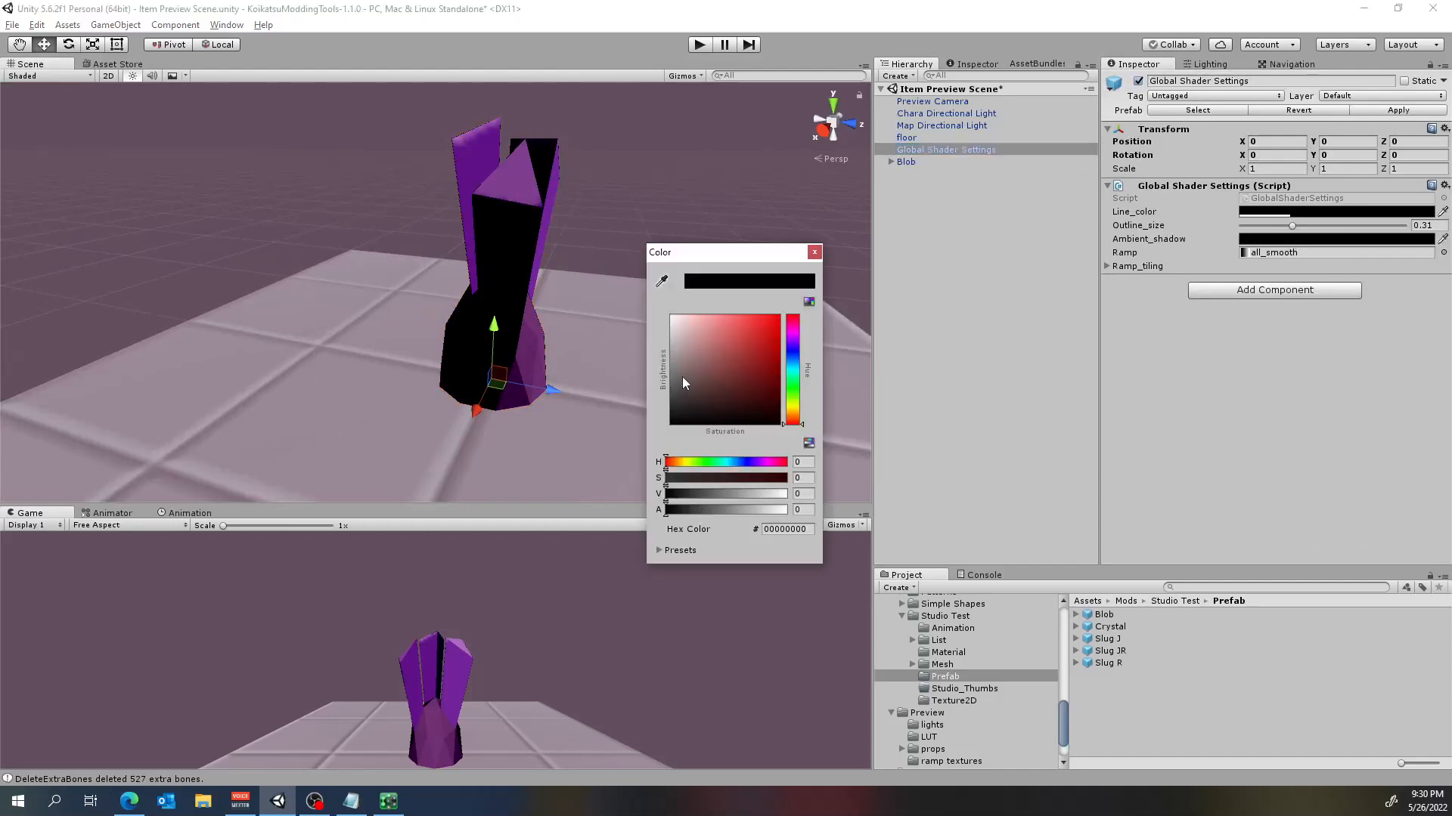
left_click_drag(682, 376, 648, 352)
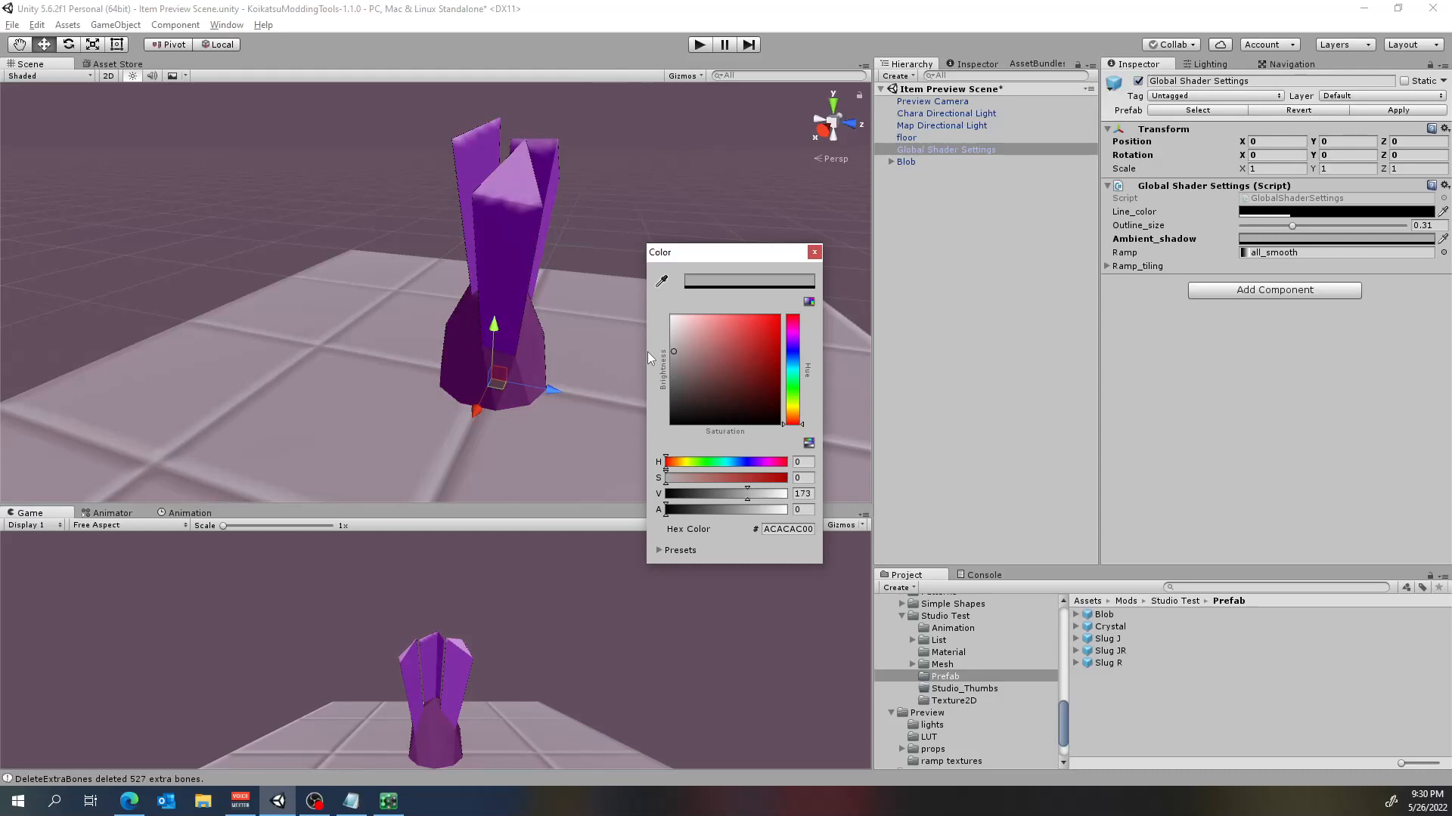
scroll(478, 324, "up", 2)
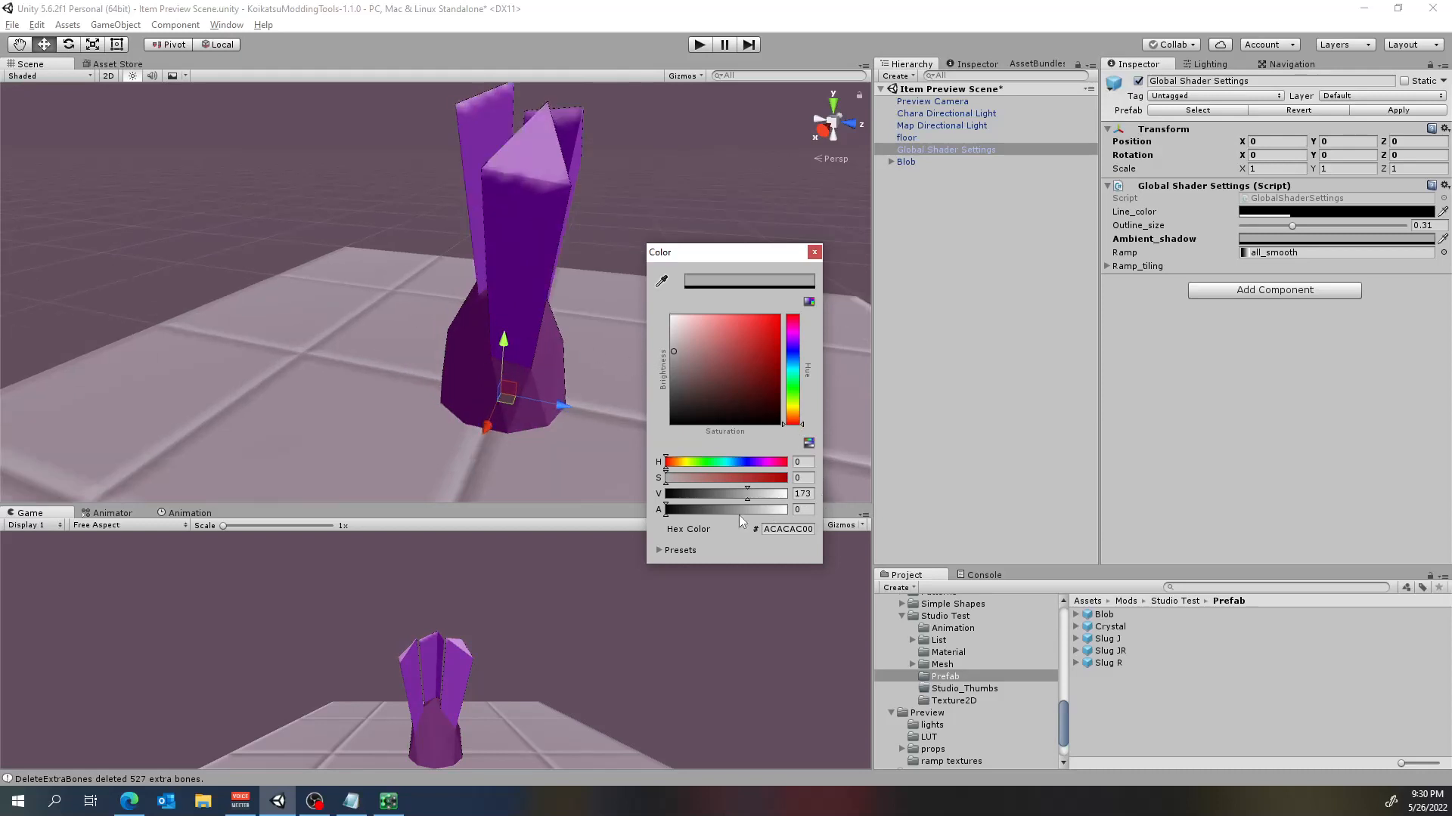
mouse_move(710, 511)
left_mouse_down()
mouse_move(783, 514)
mouse_move(663, 501)
mouse_move(792, 499)
mouse_move(700, 505)
left_mouse_up()
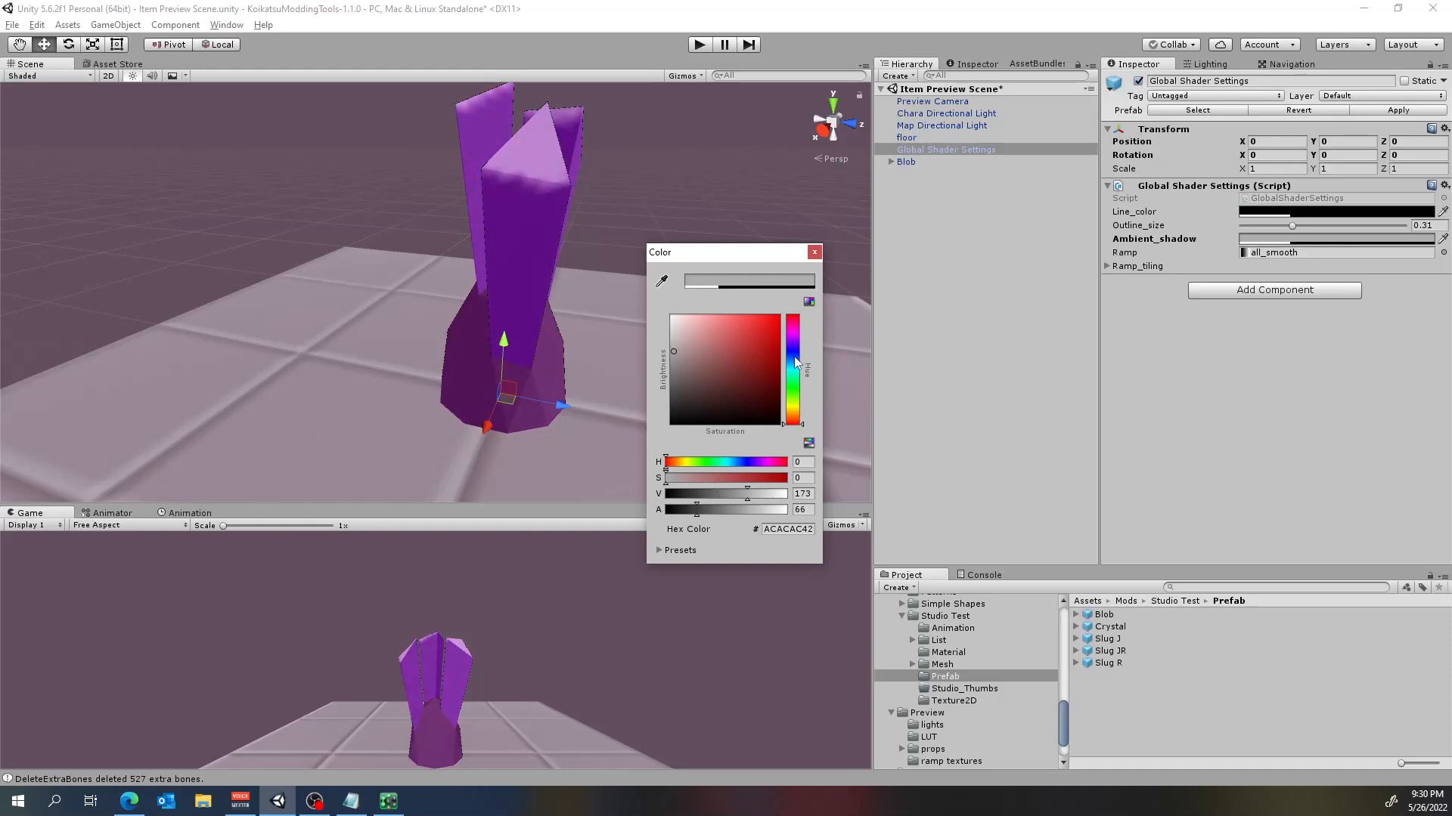
Try a saturated teal and a violet-blue hue for the Ambient_shadow color
left_click_drag(793, 356, 795, 377)
left_click(750, 334)
left_click_drag(750, 334, 790, 297)
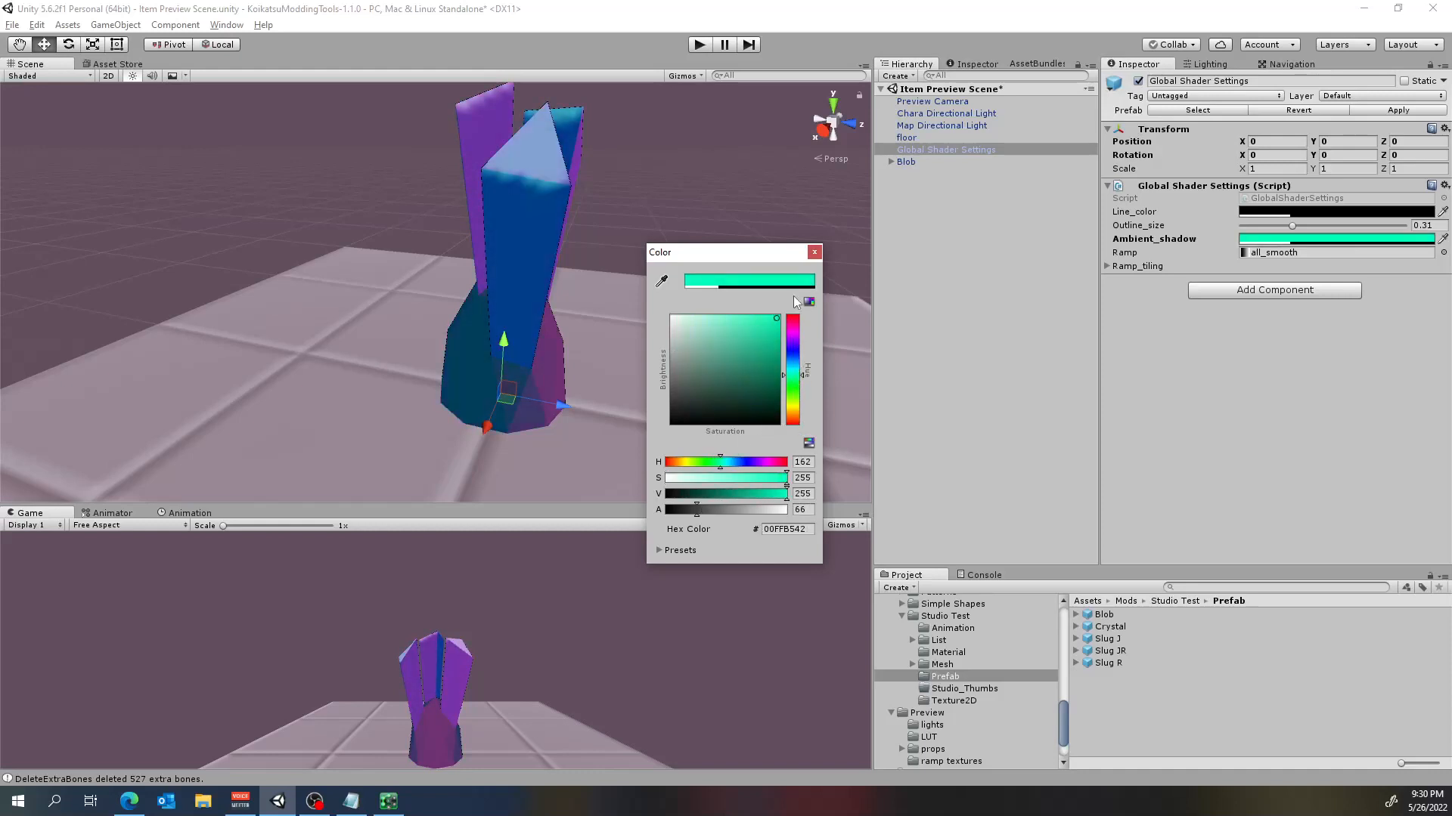
mouse_move(794, 374)
left_mouse_down()
mouse_move(794, 416)
mouse_move(792, 348)
left_mouse_up()
left_click(543, 342)
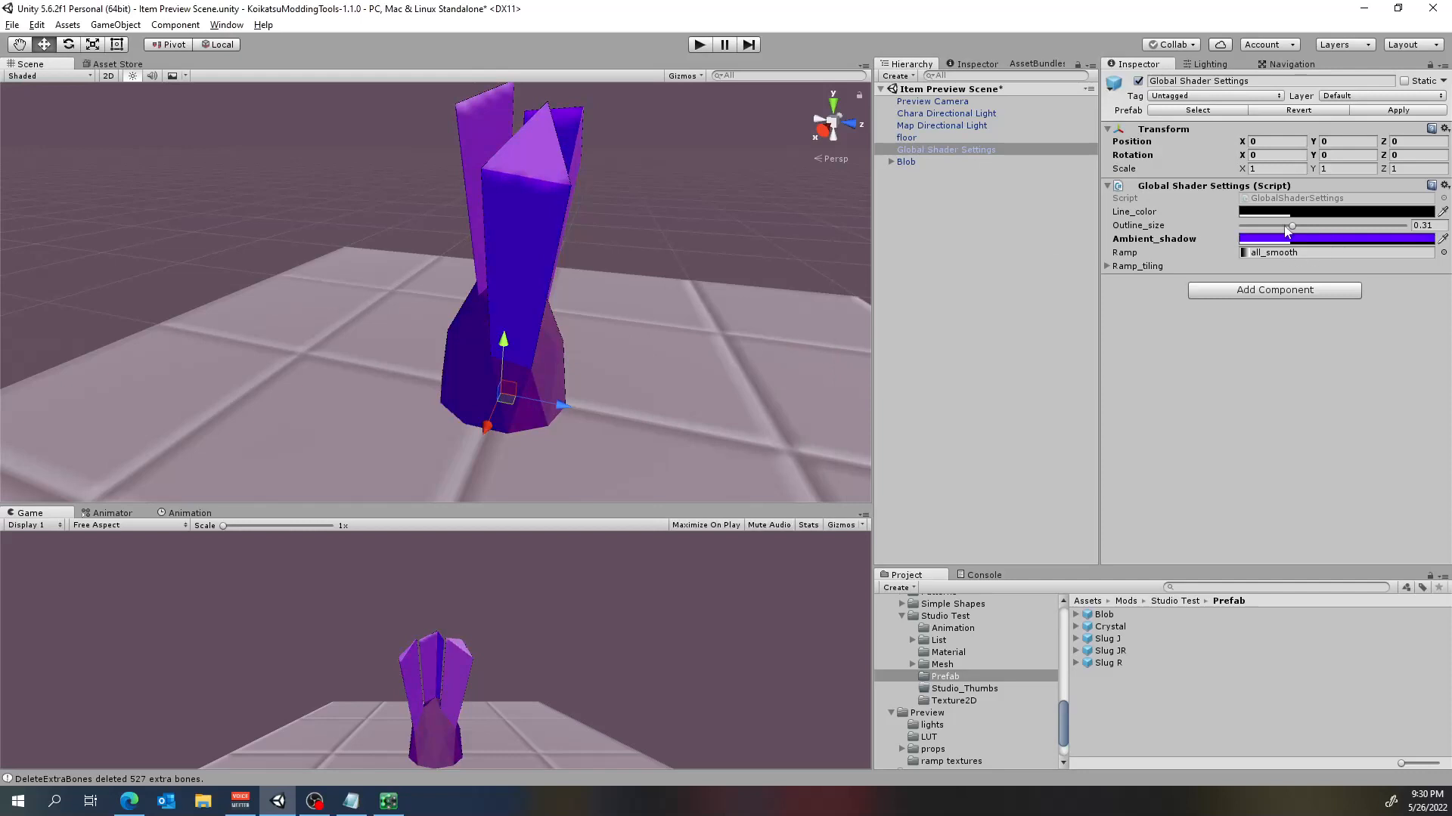
Try an Outline_size of 0.752 and a Line_color alpha of 255, and inspect the Blob's outline
left_click_drag(1291, 227, 1366, 224)
left_click(1289, 214)
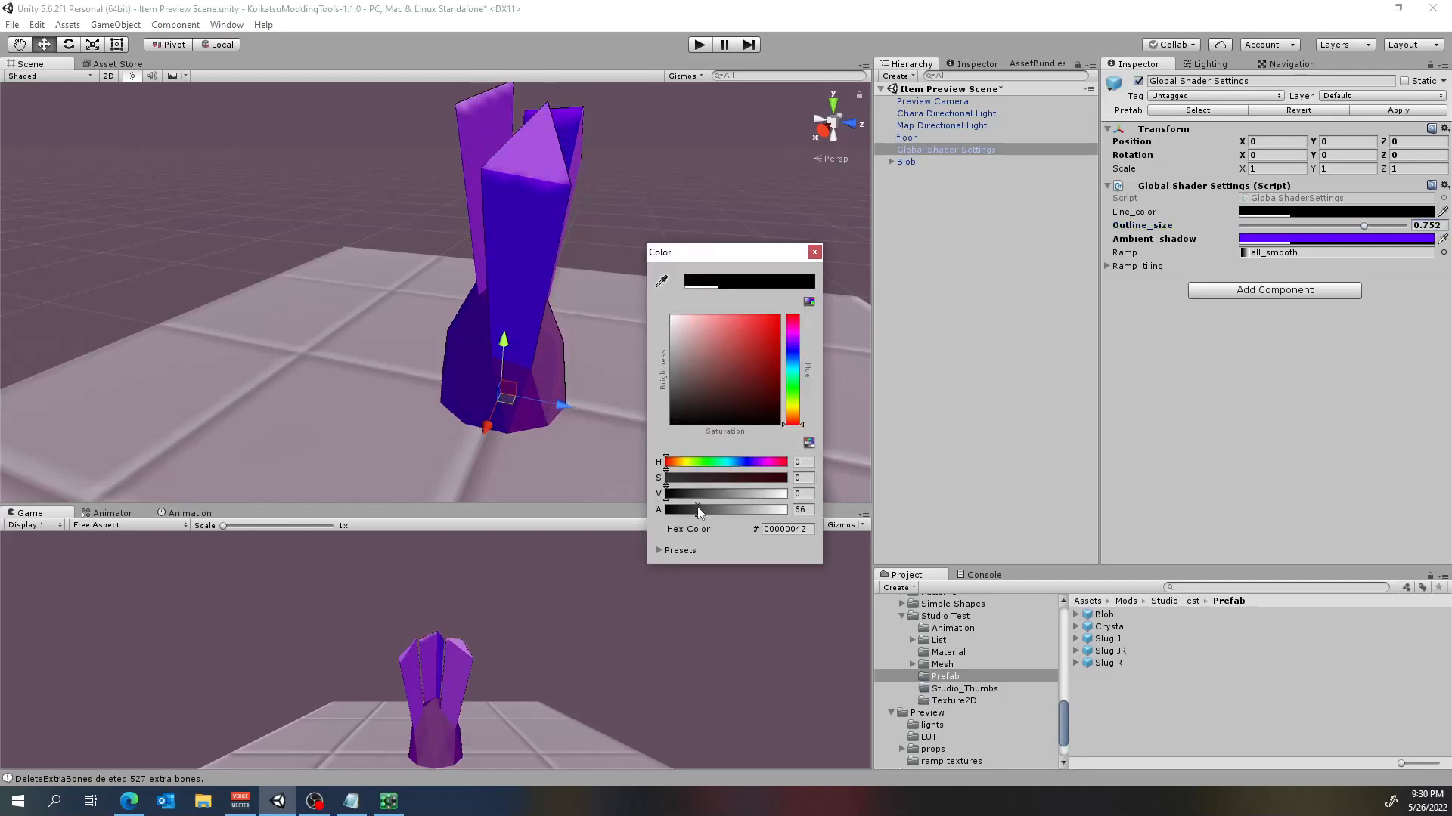
left_click_drag(700, 509, 855, 512)
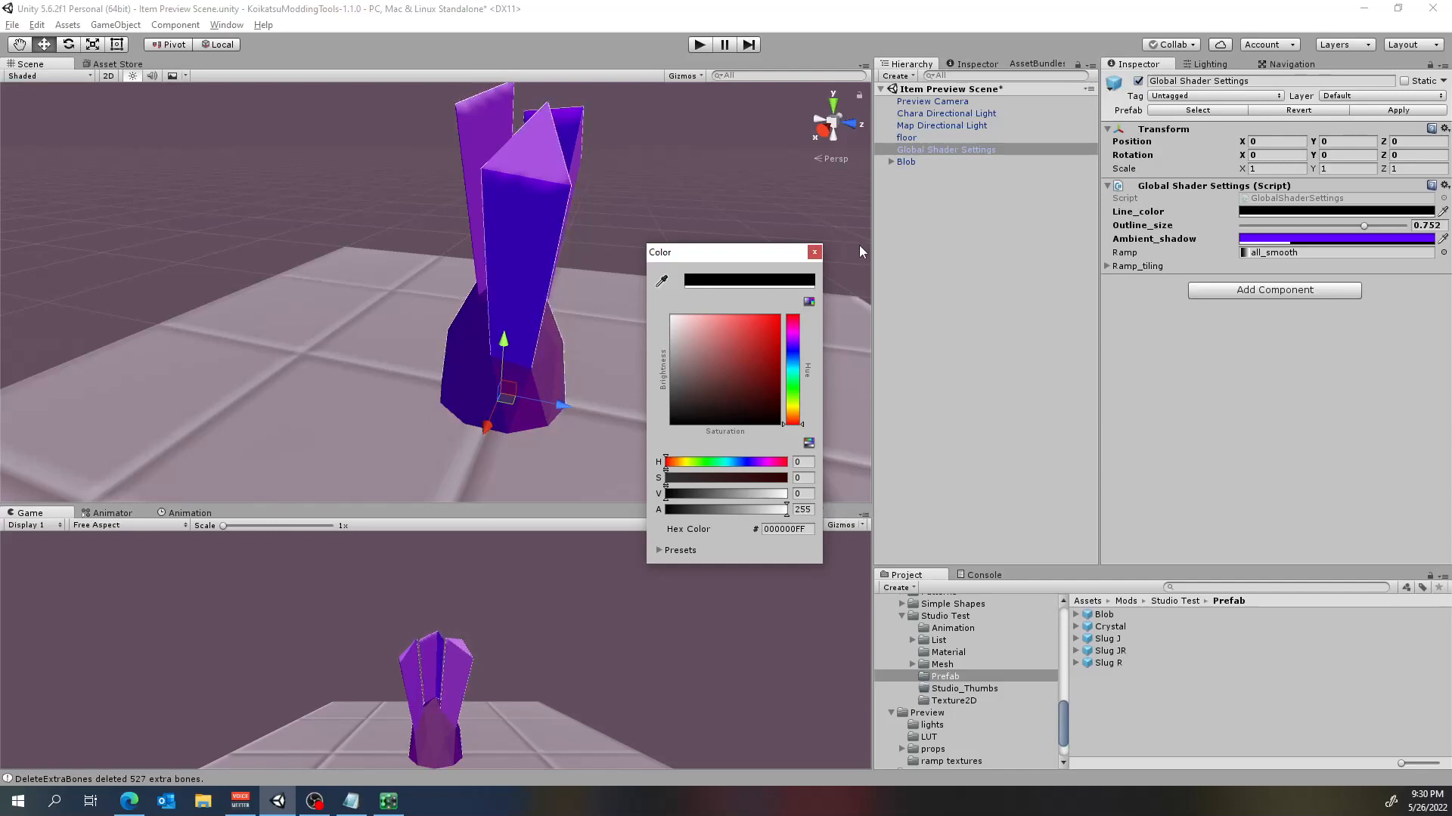
left_click(815, 253)
scroll(484, 278, "down", 10)
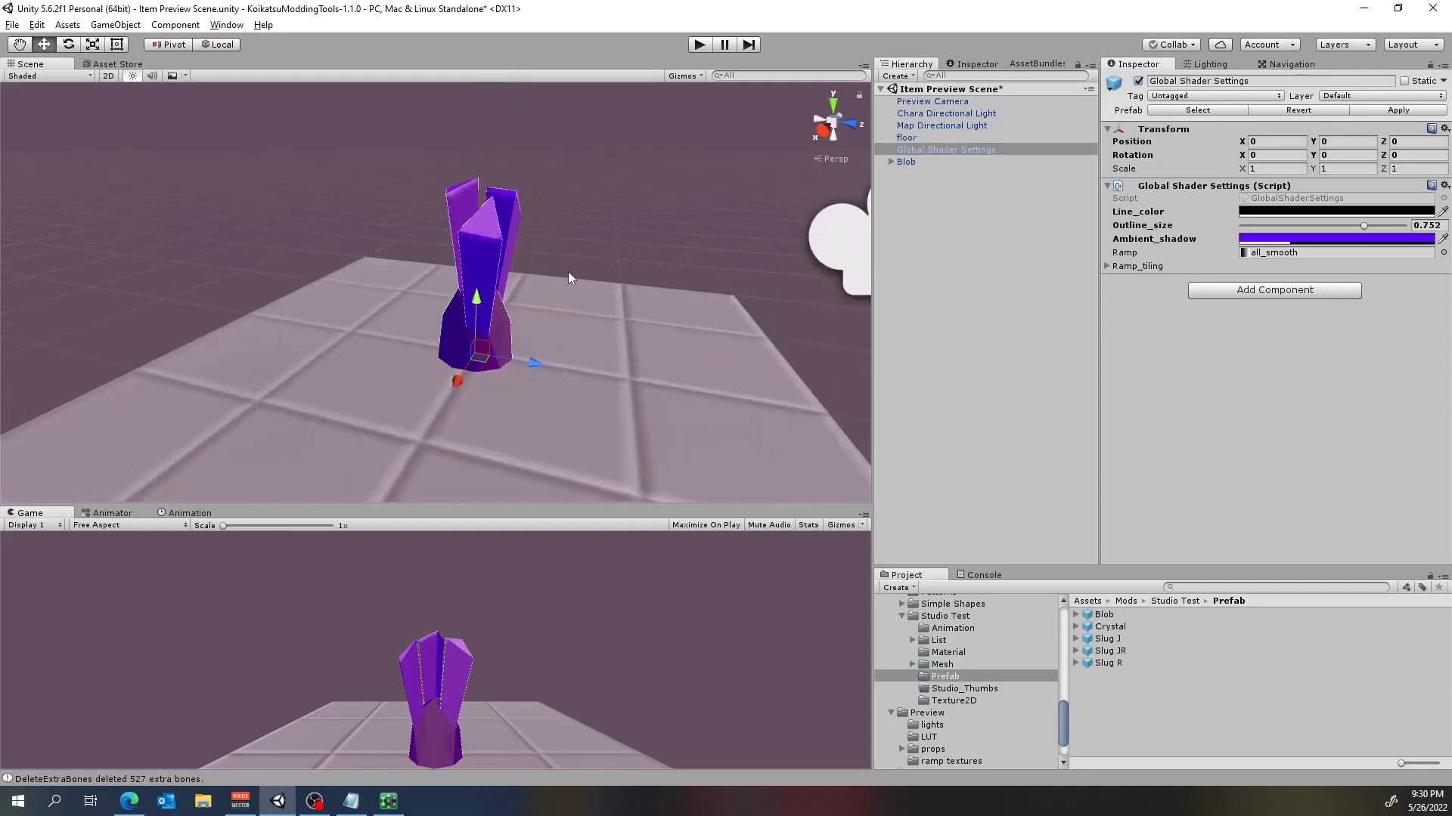
scroll(580, 270, "up", 7)
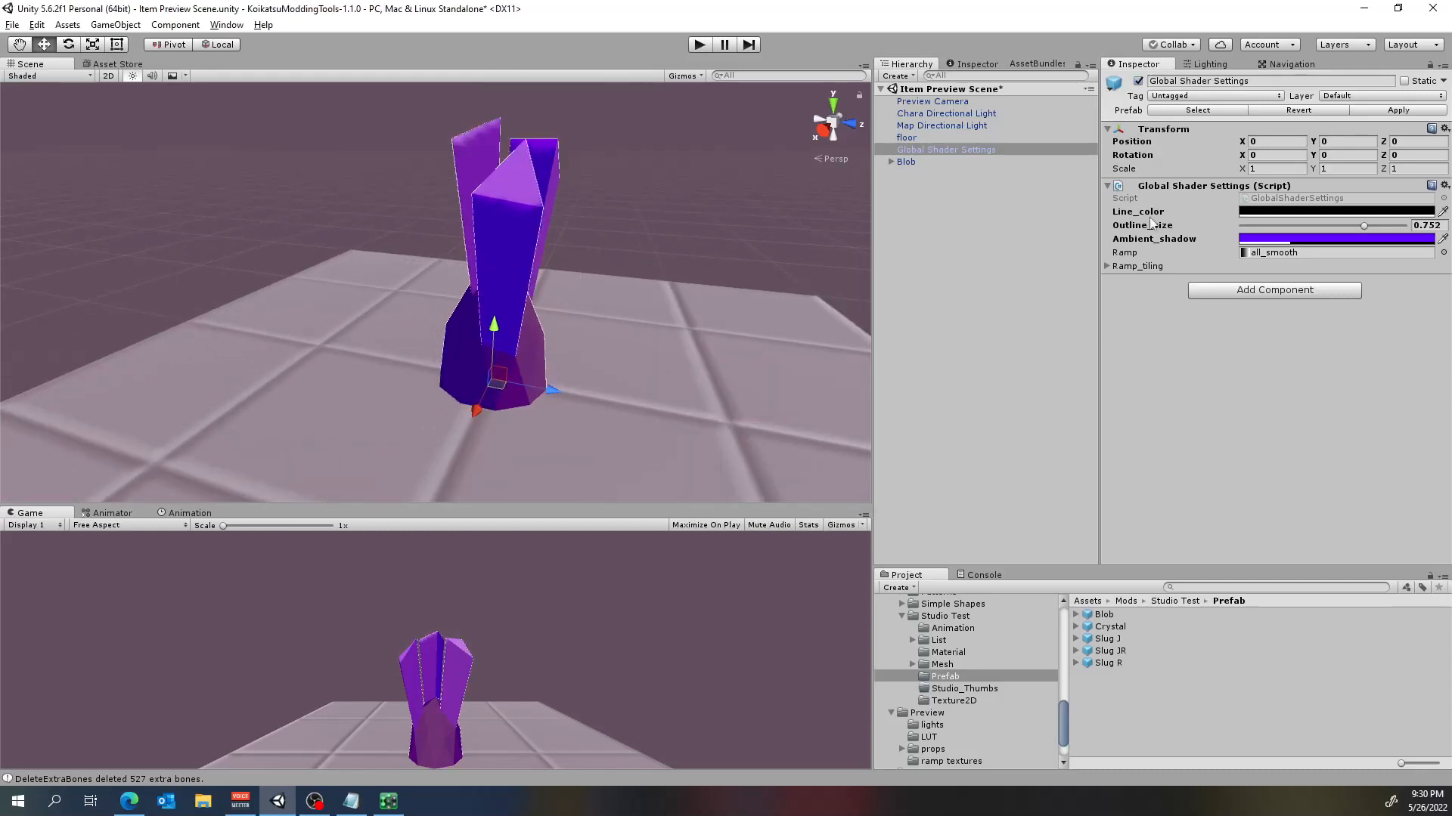
Revert the Global Shader Settings to the prefab values and set Ambient_shadow to mid grey 909090
left_click(1300, 110)
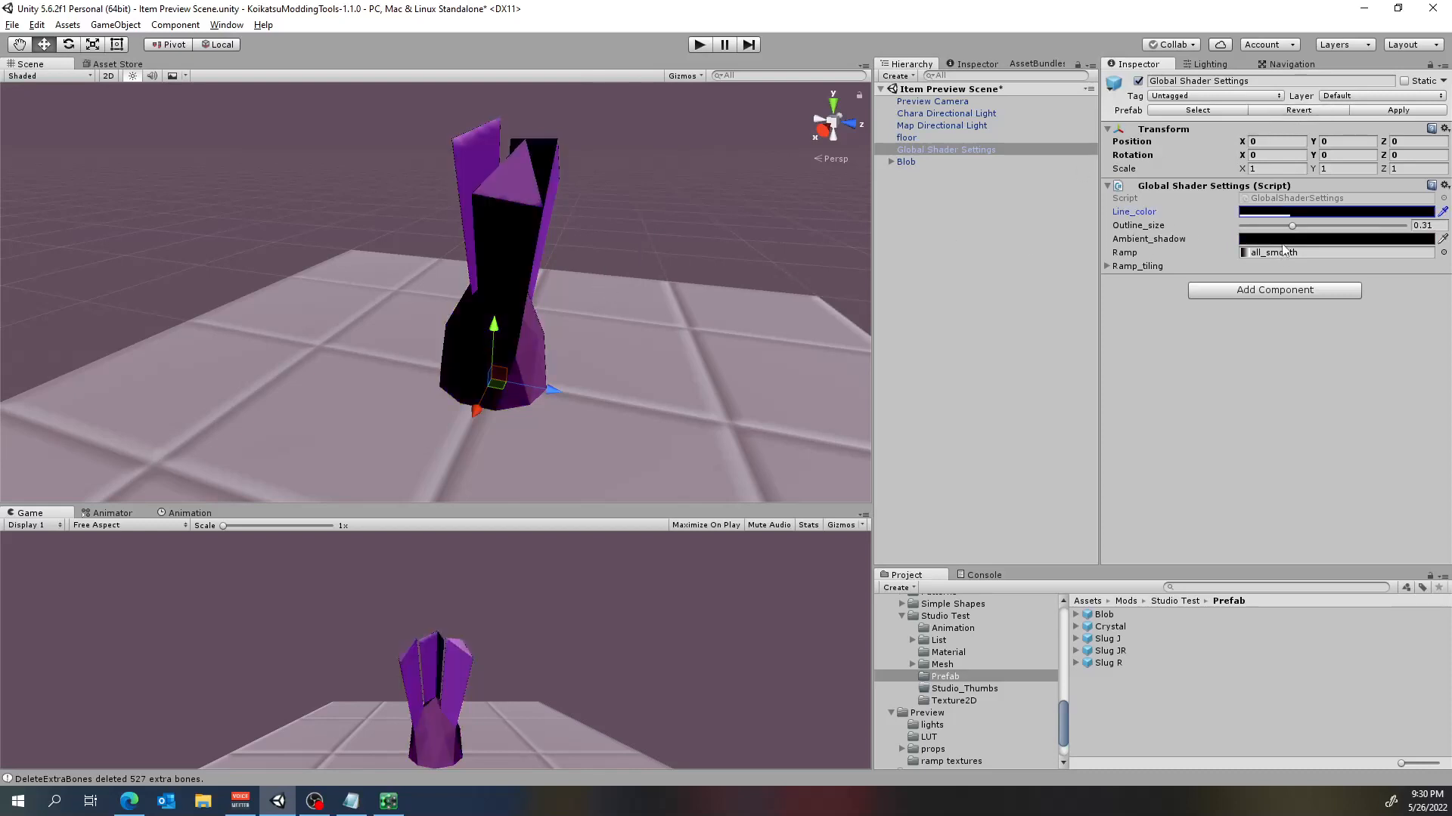
left_click(1284, 240)
left_click_drag(736, 407, 661, 363)
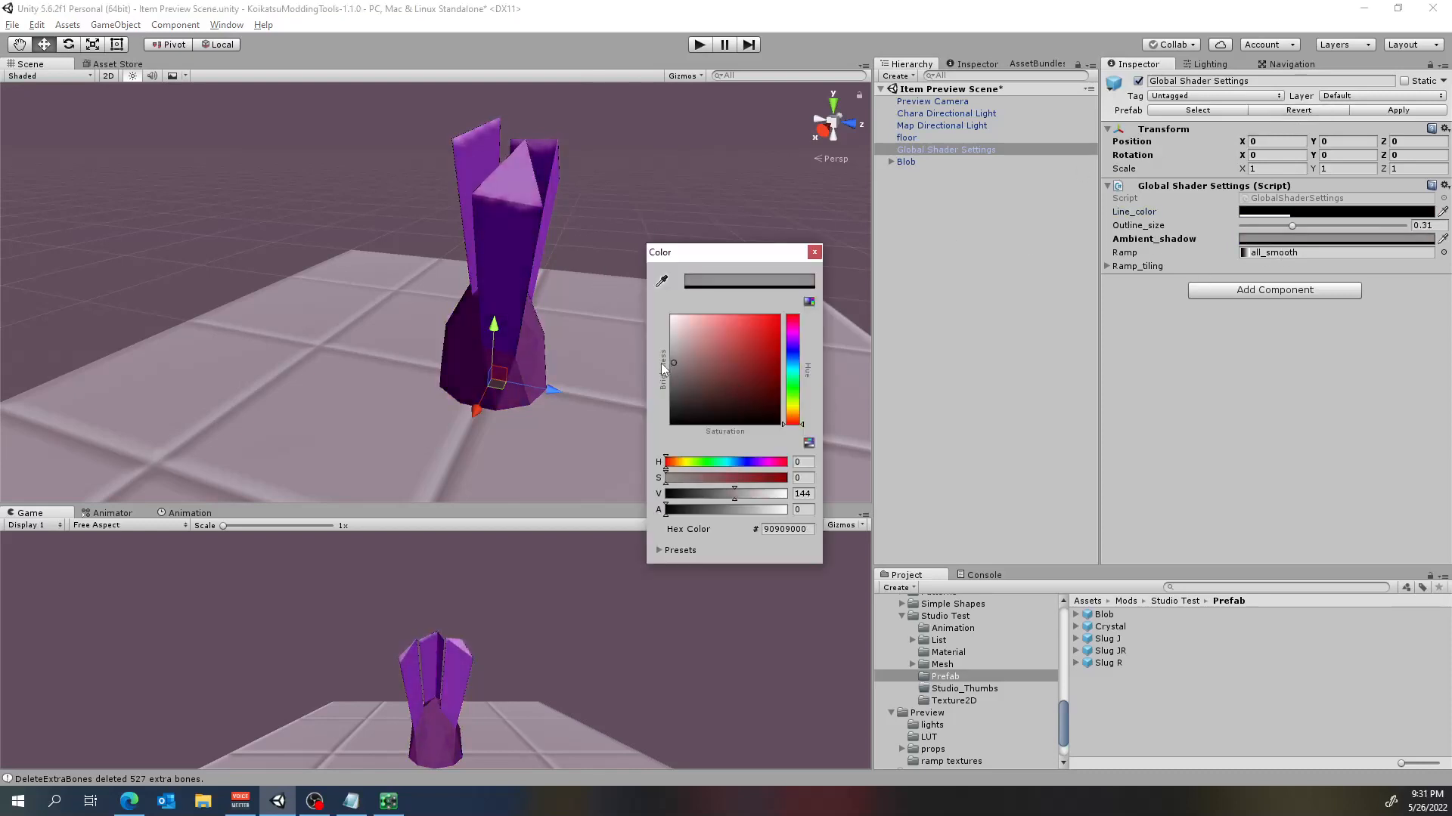
left_click(814, 253)
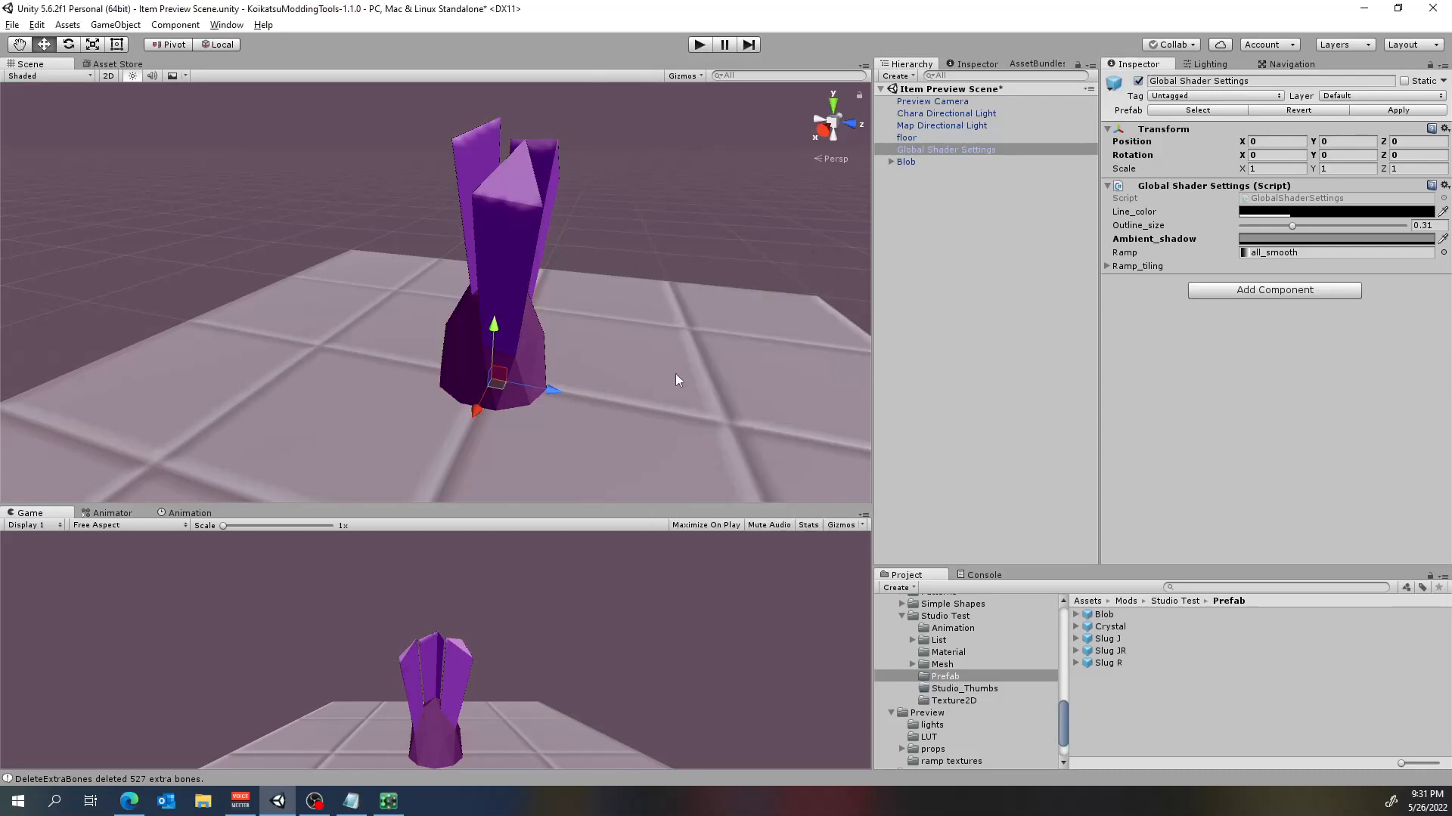
Switch to CharaStudio, check the slider and picker views of the Overall Shadow Color, and return to Unity
left_click(388, 801)
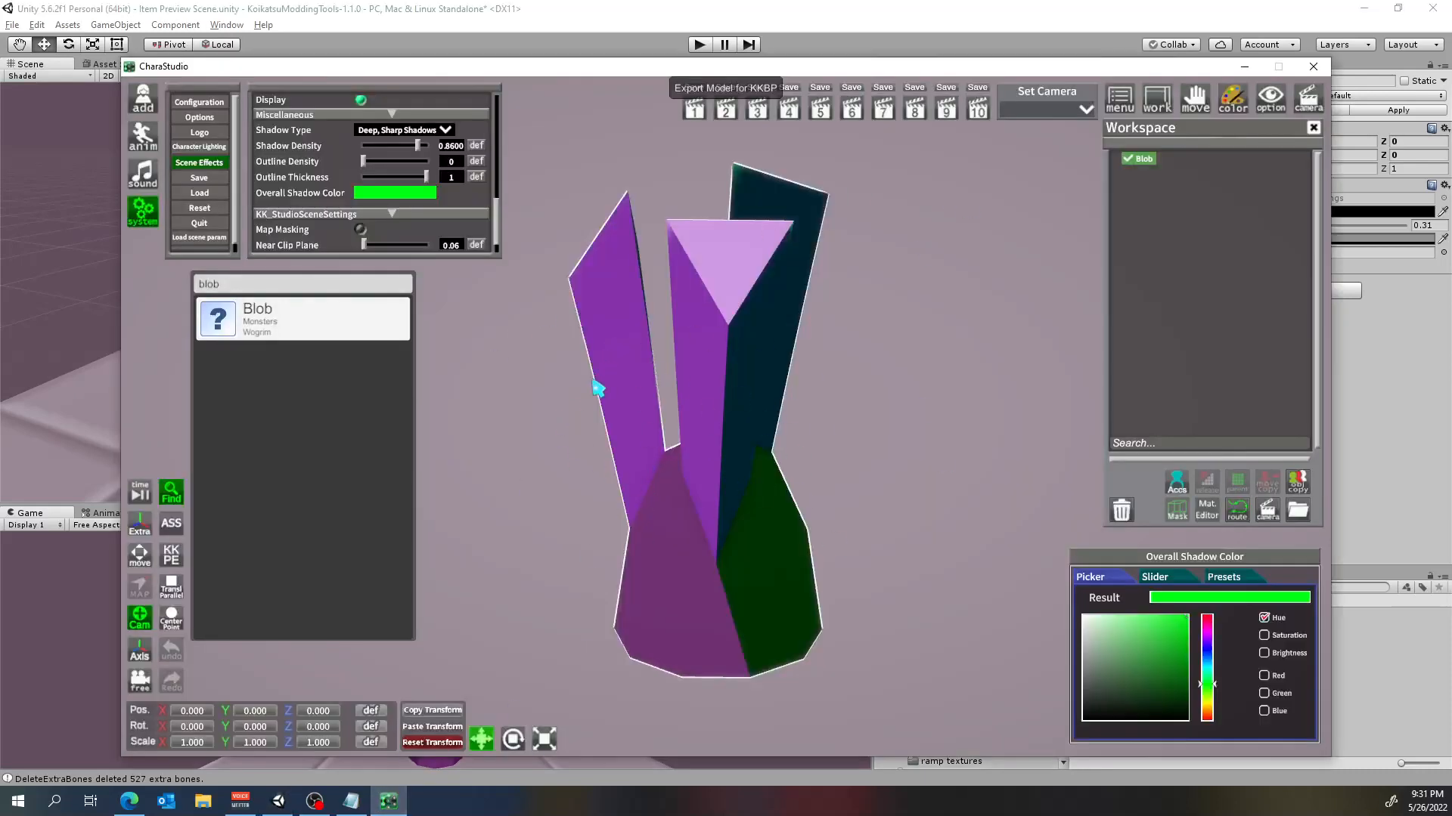
left_click(1169, 580)
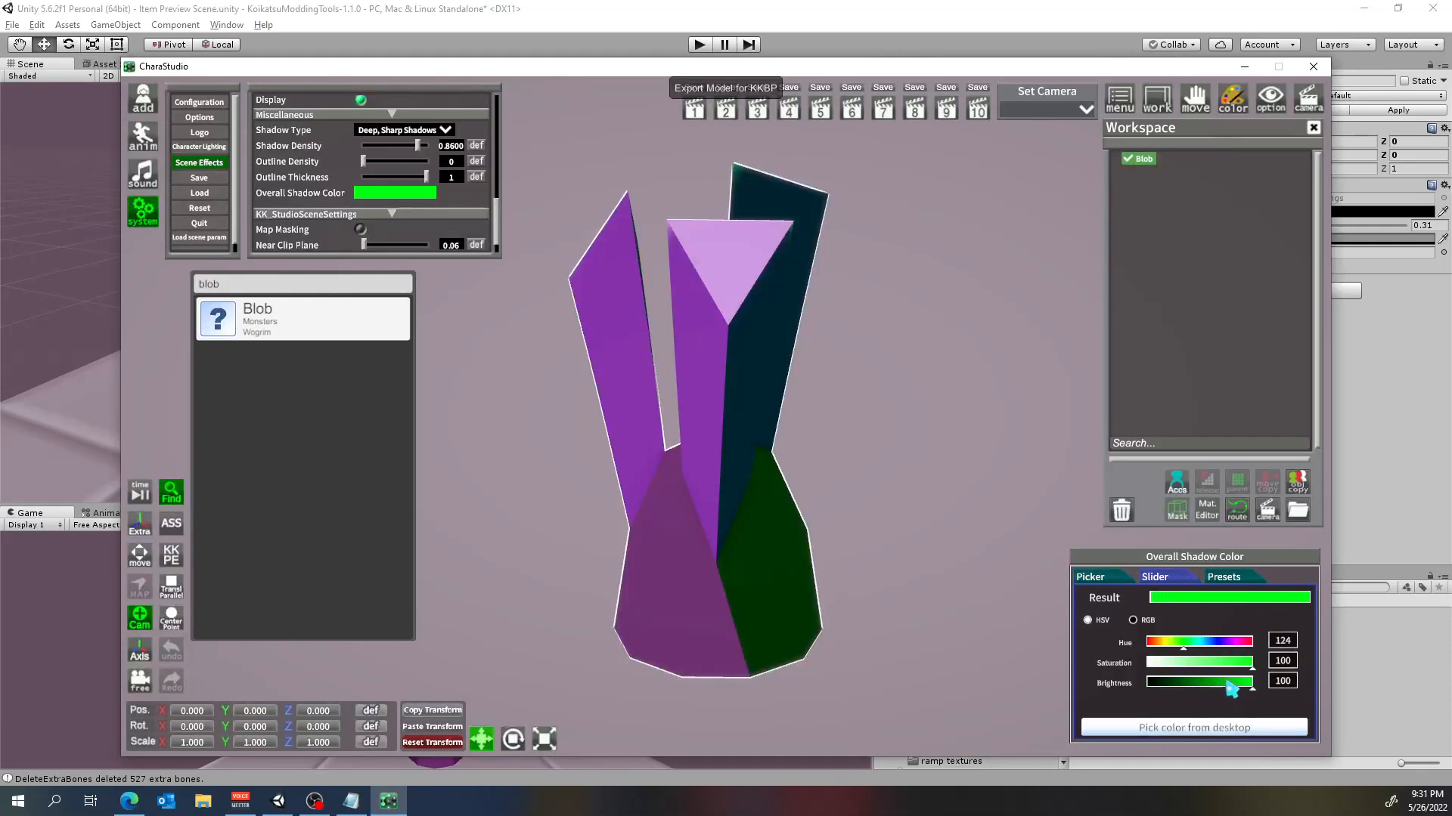
left_click(1129, 580)
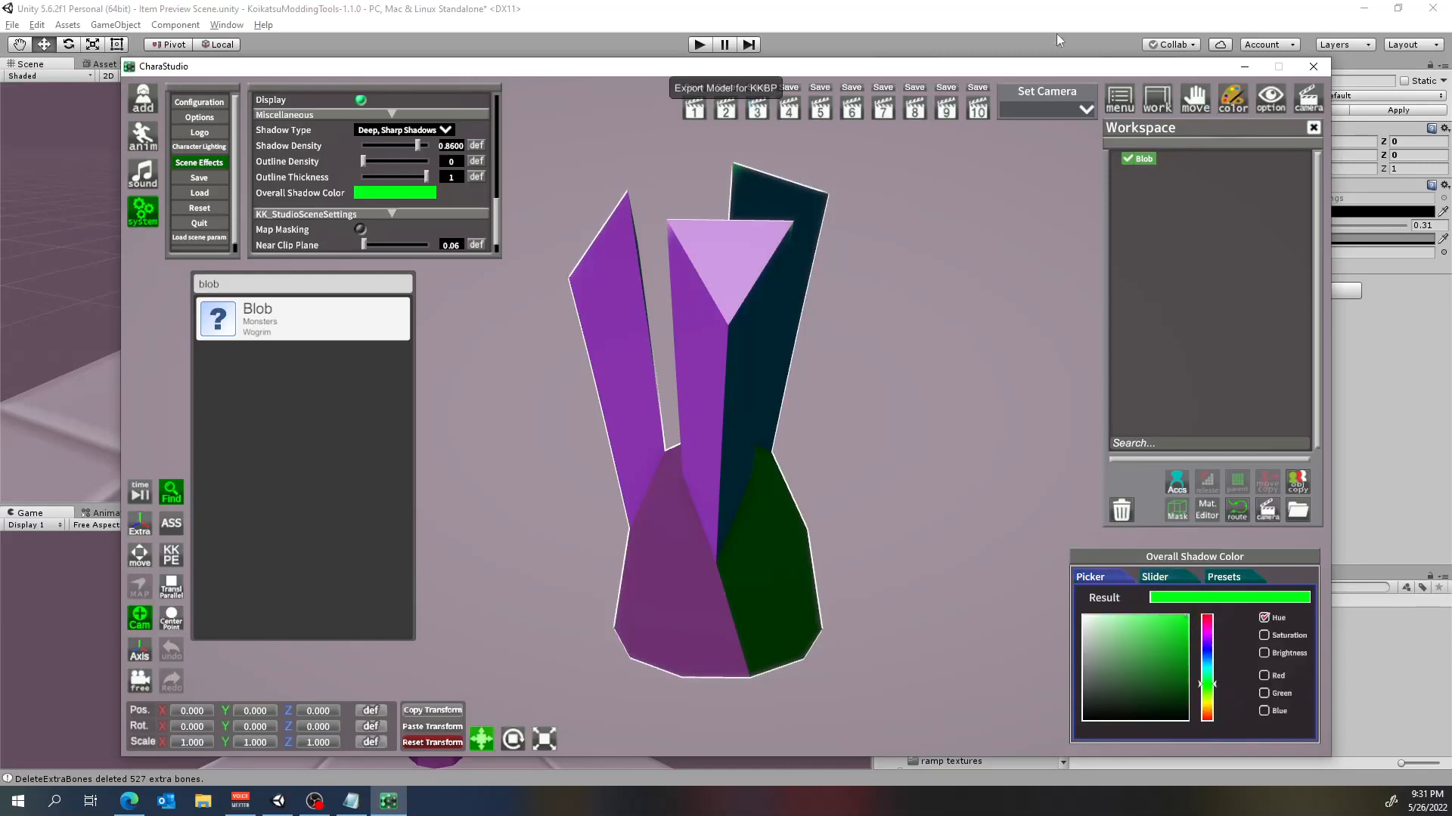
key("alt+Tab")
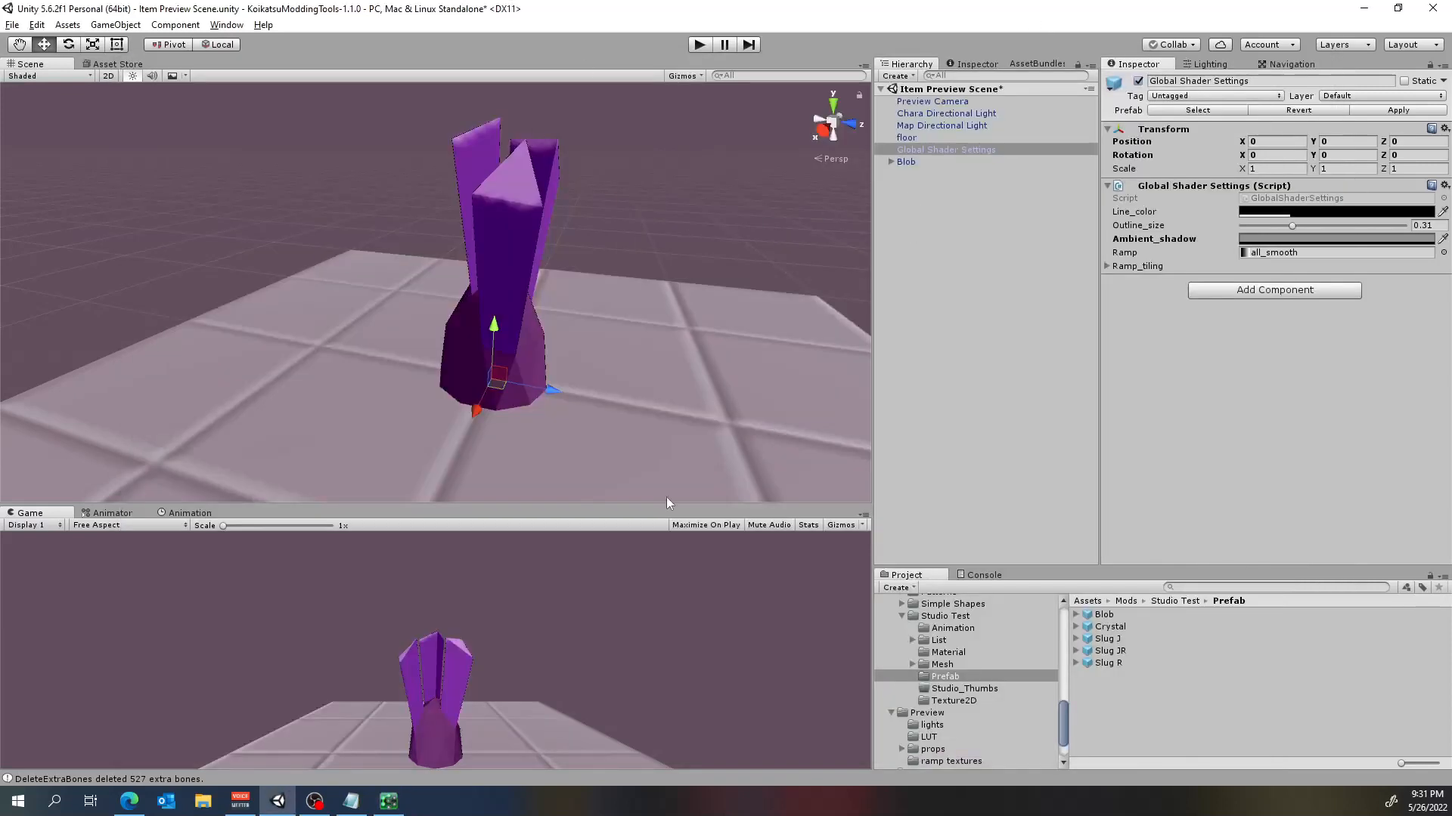
Check the end of the KKMT 1.1.0 changes list in Notepad, and return to Unity with the Clothes Example folder collapsed
left_click(360, 809)
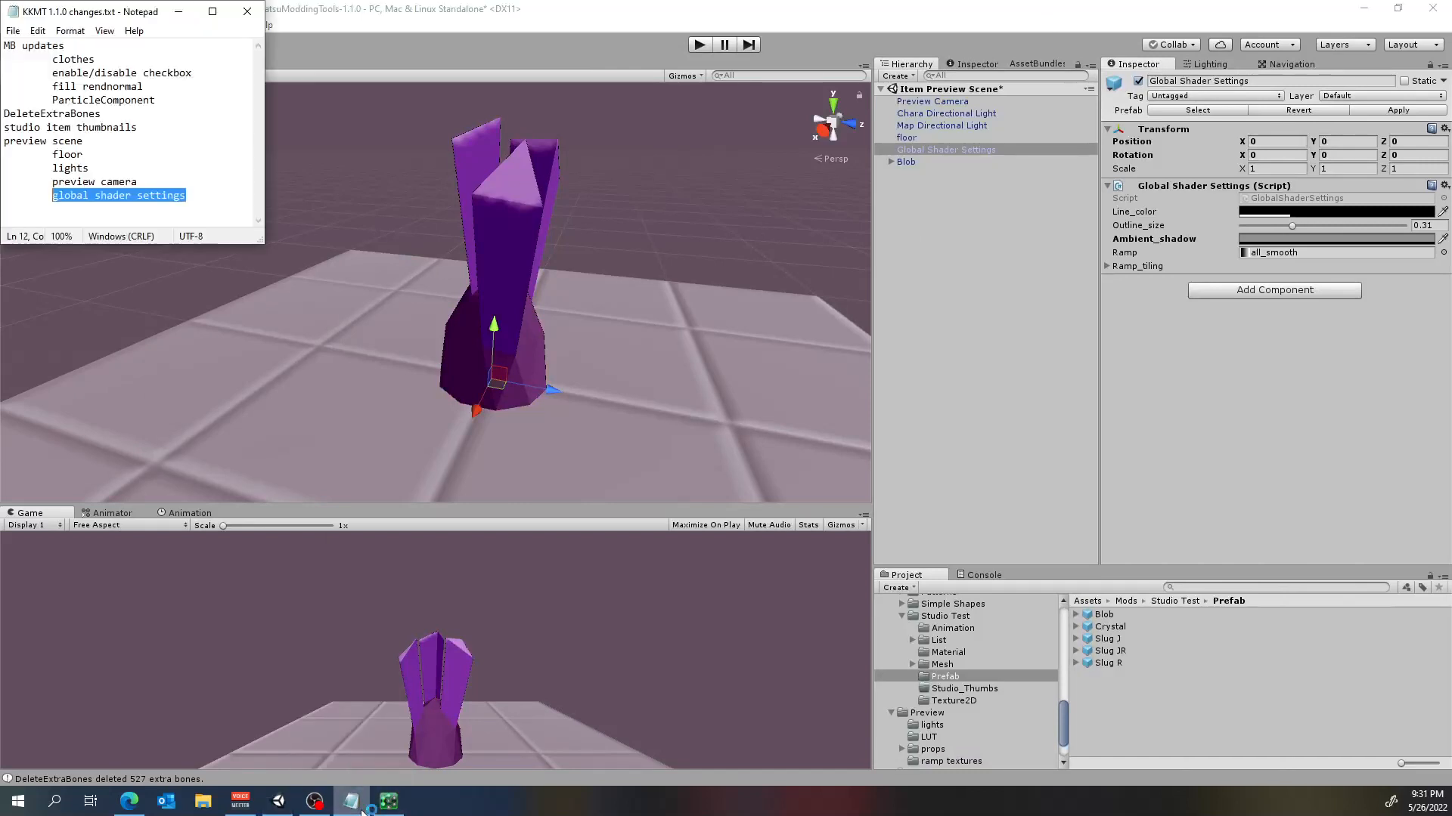
left_click(83, 216)
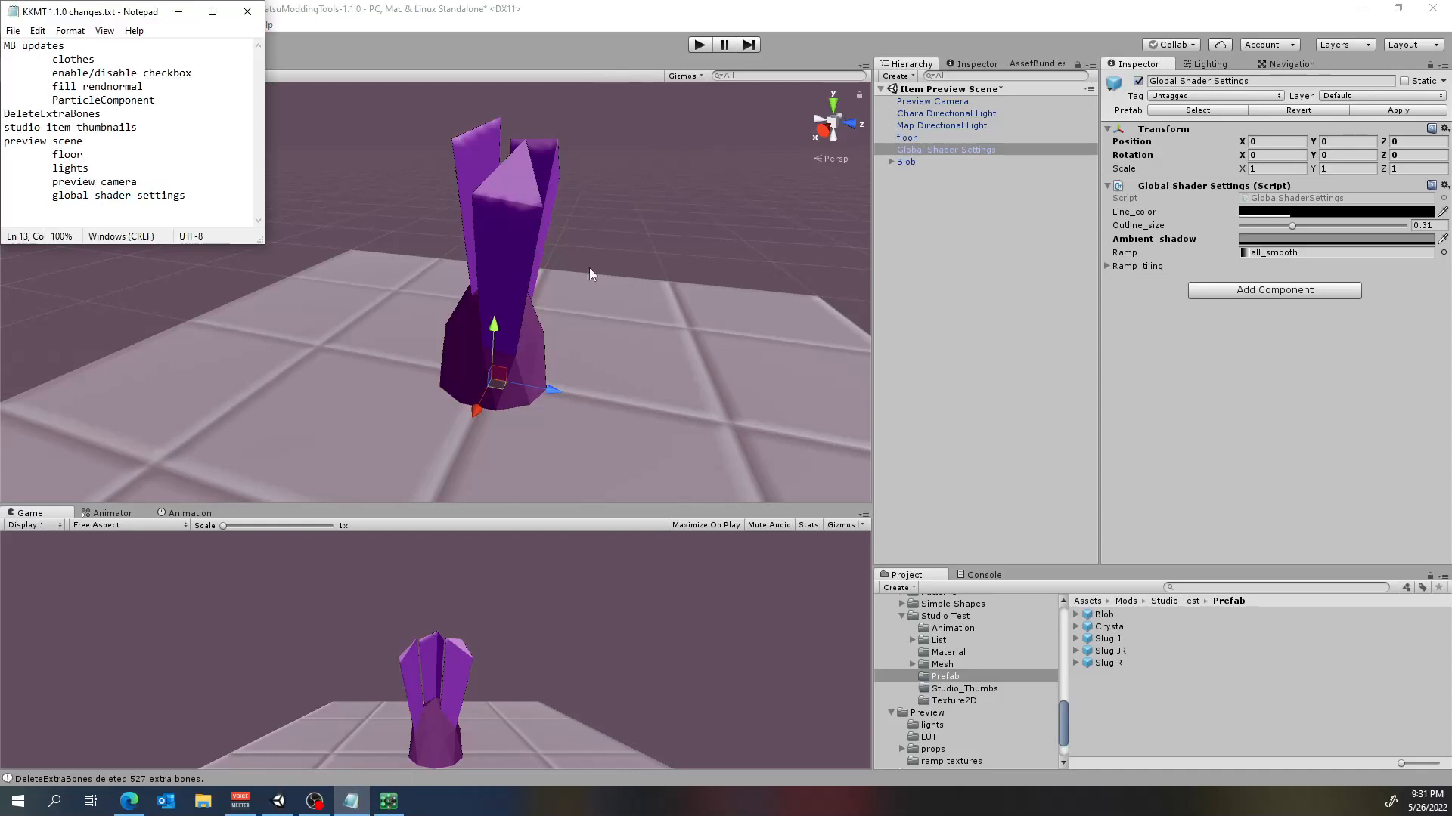
scroll(1016, 649, "up", 5)
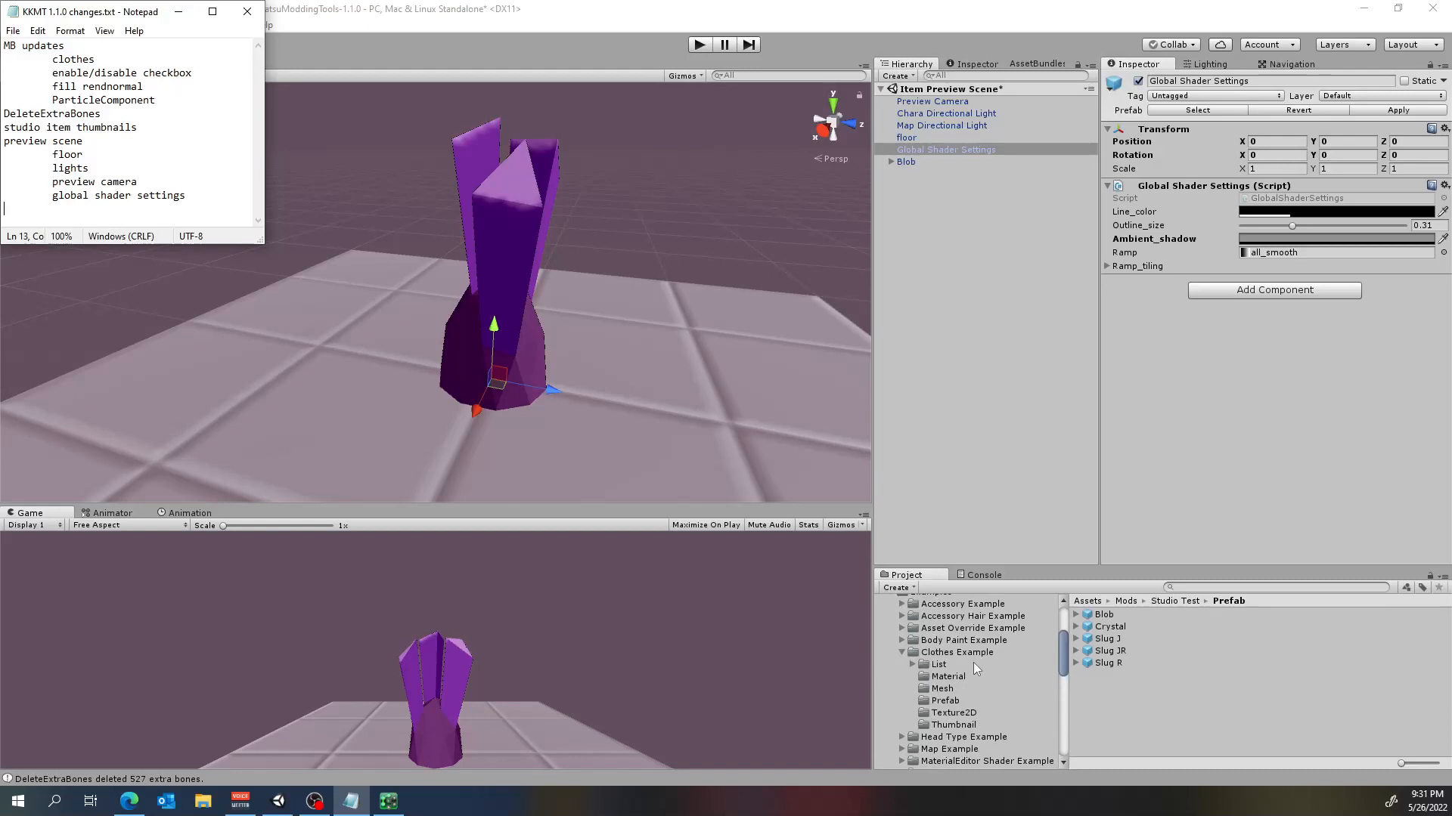
scroll(918, 657, "up", 8)
scroll(918, 656, "up", 3)
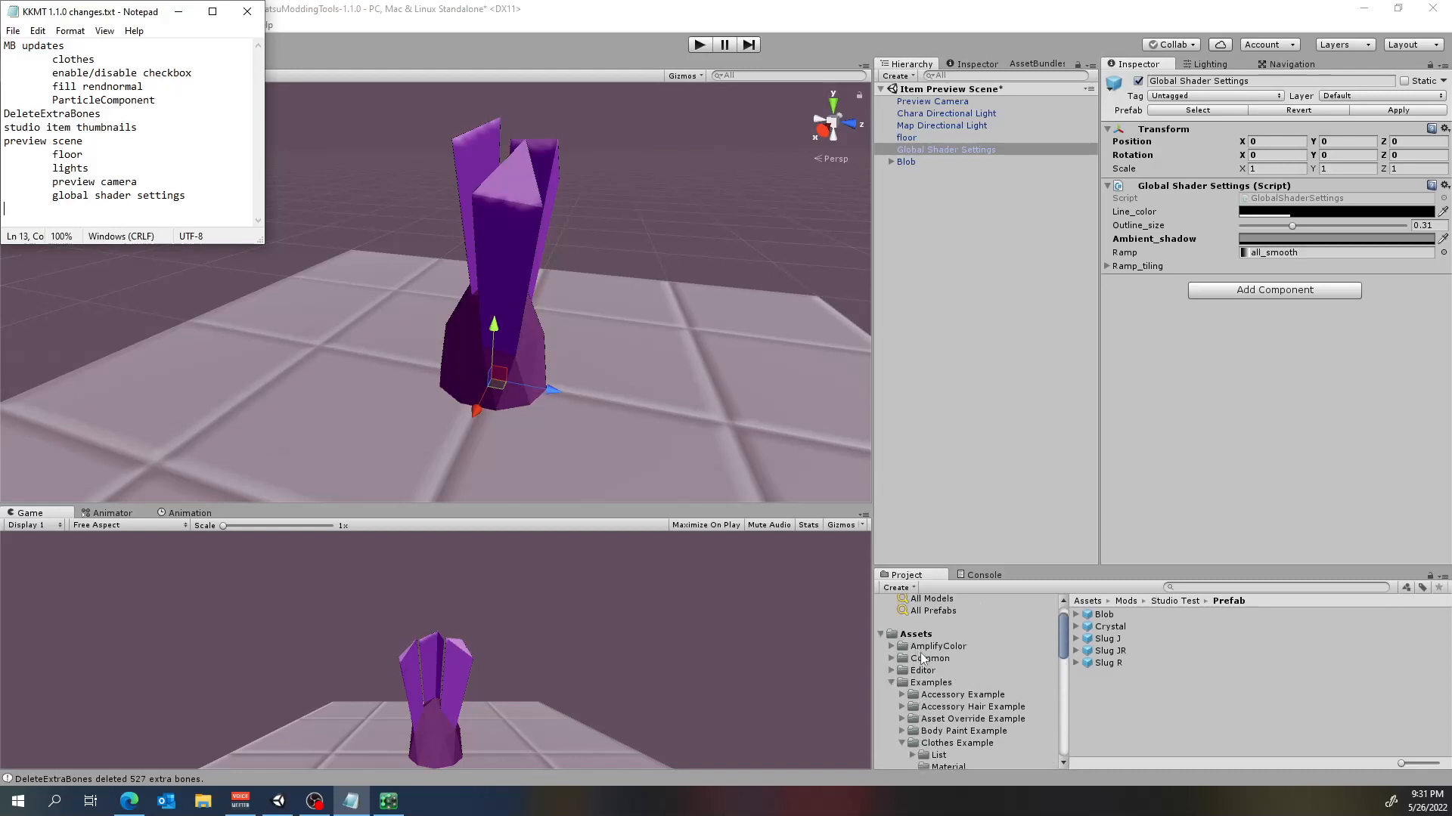
key("alt+Tab")
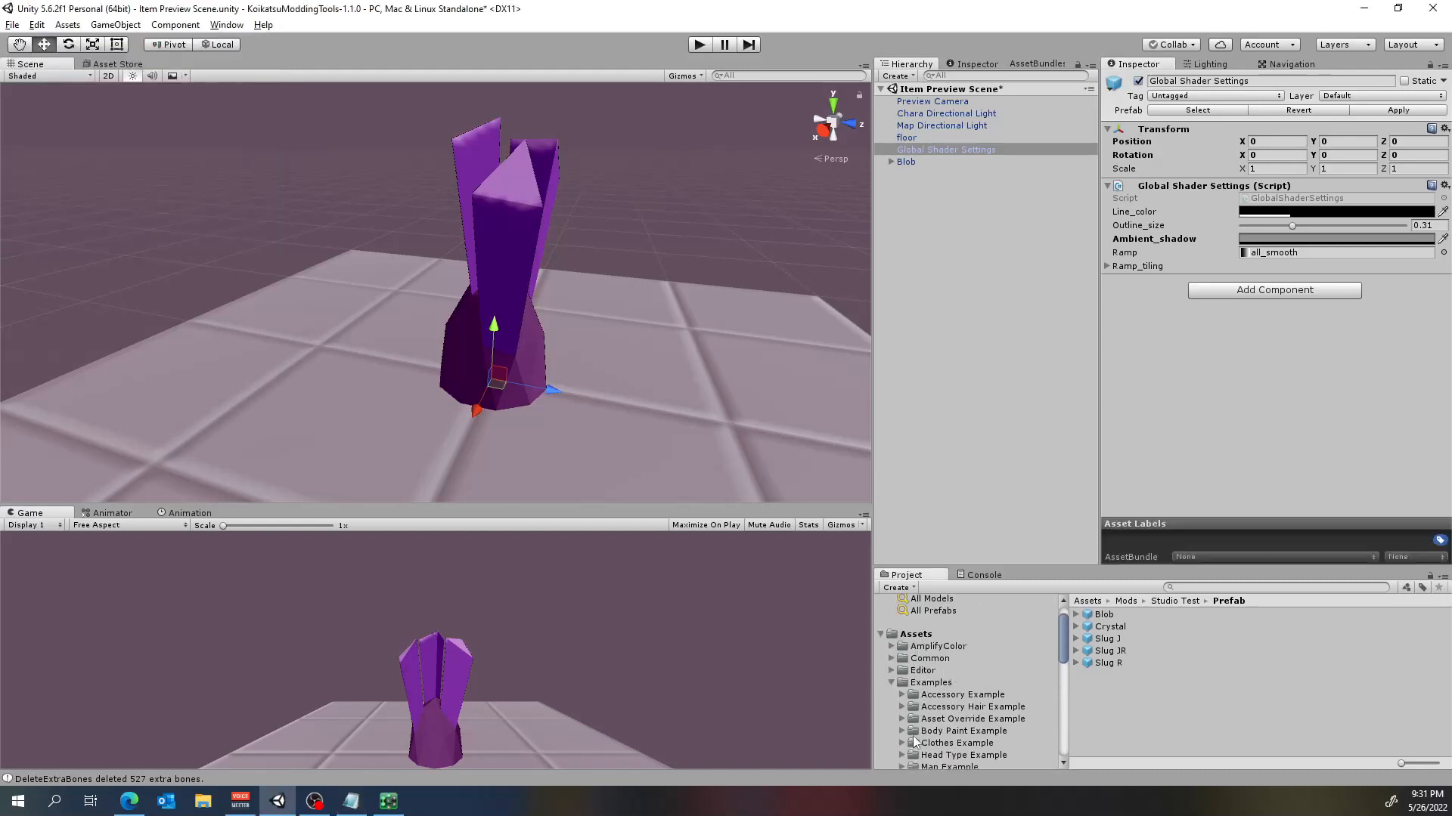
View the prefabs of the Studio Item Example in the project's Examples folder and collapse that example again
scroll(914, 741, "down", 10)
scroll(945, 685, "up", 3)
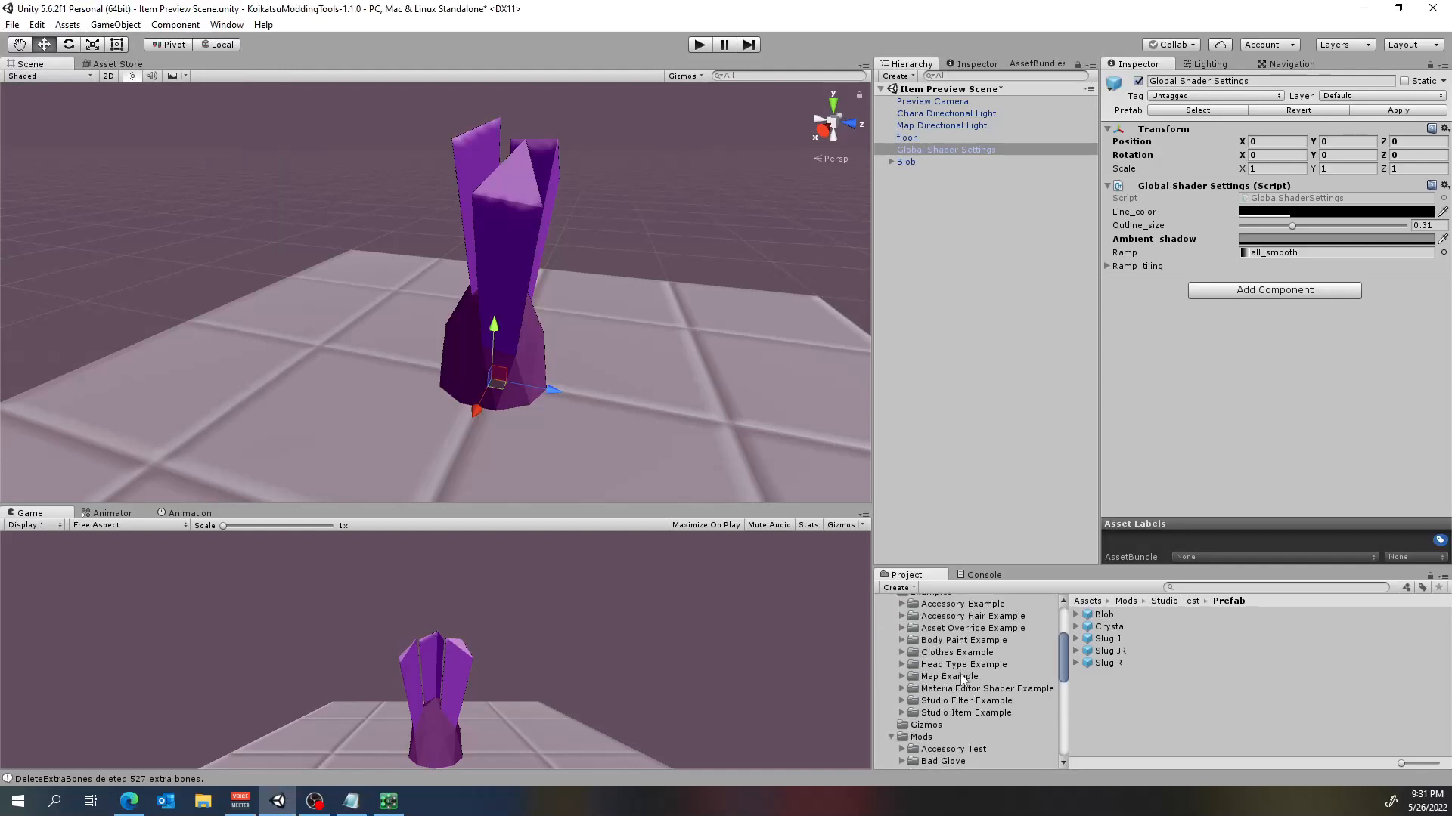
left_click(901, 713)
scroll(944, 707, "down", 3)
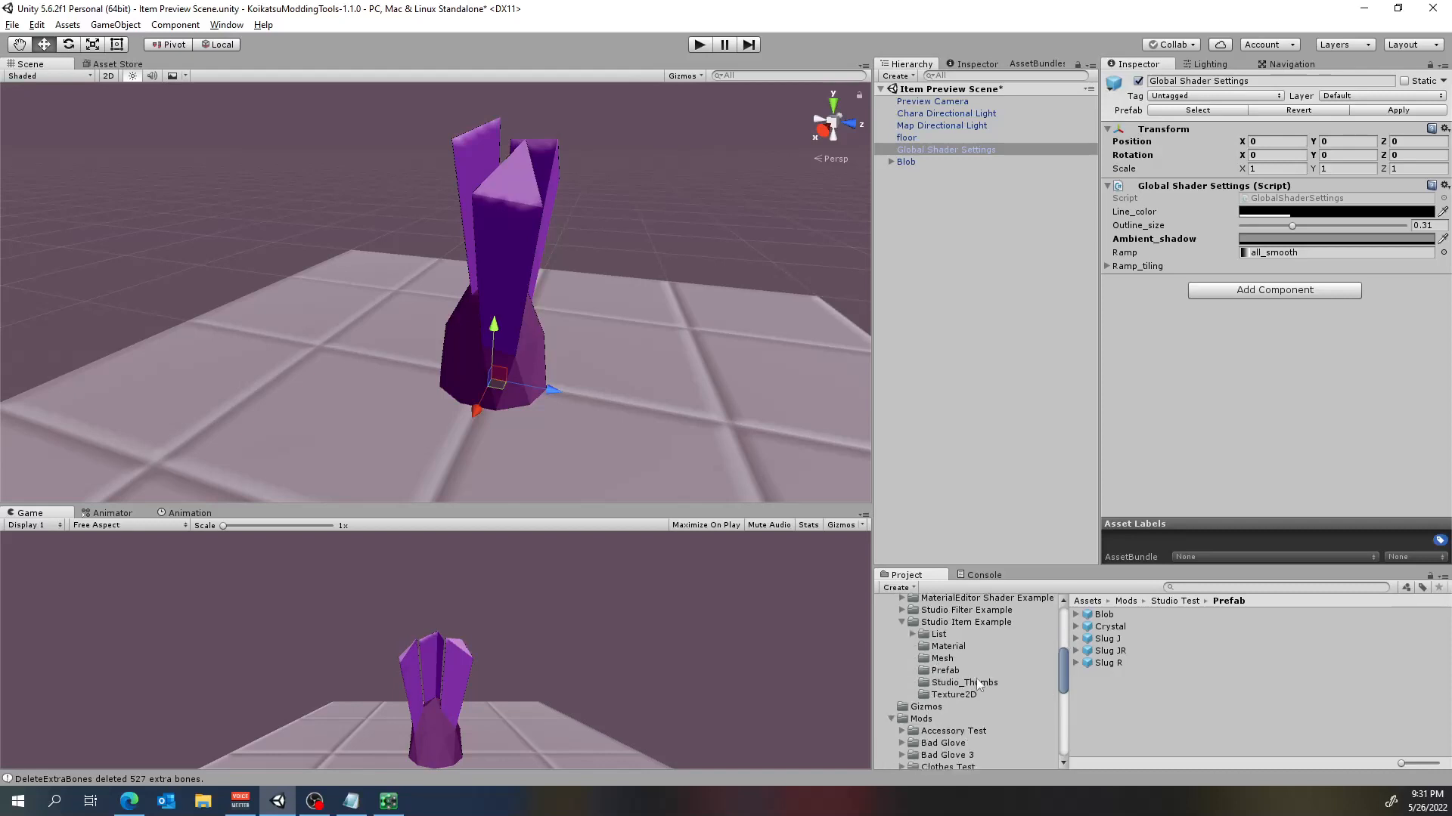
left_click(945, 670)
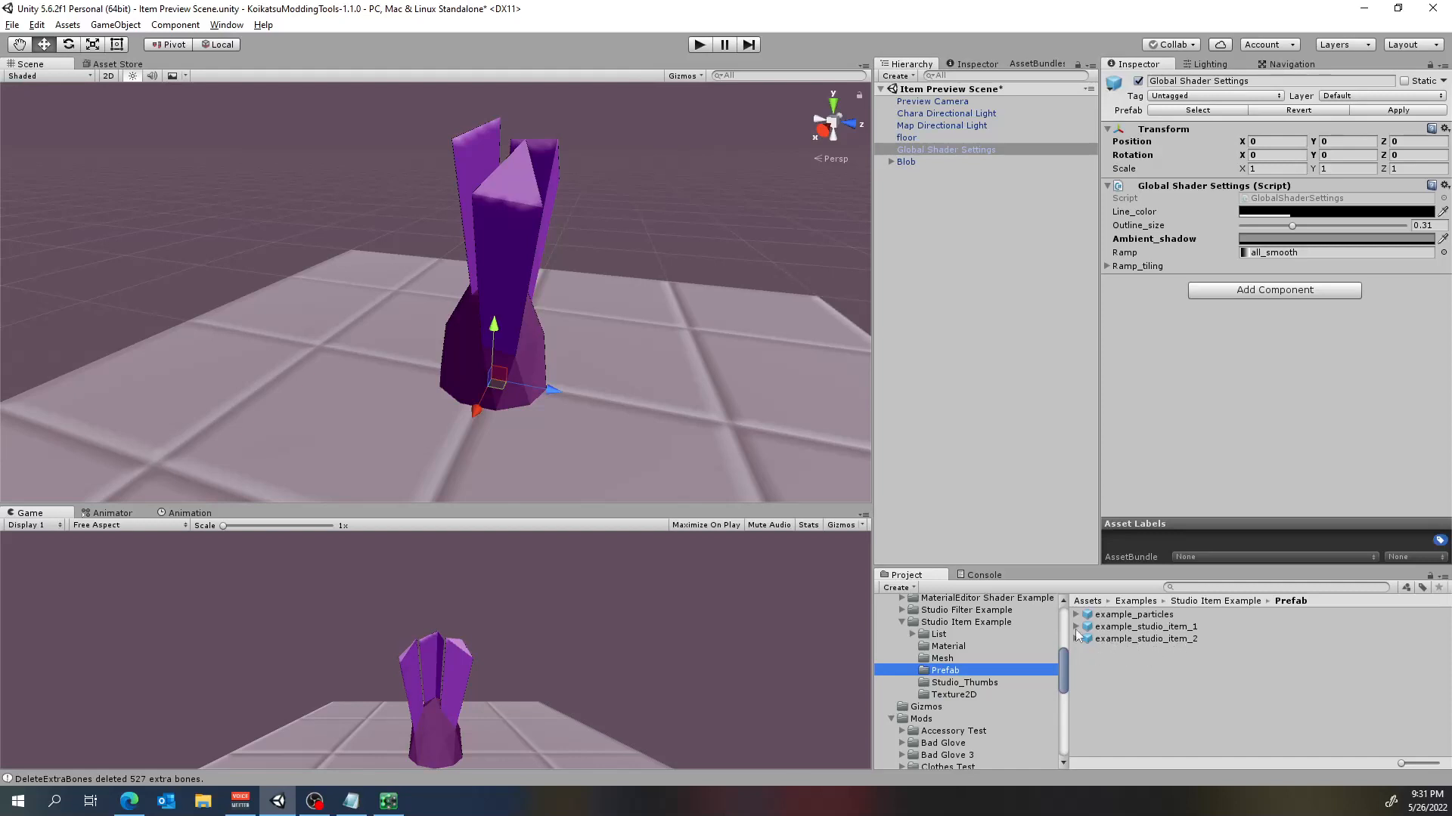
scroll(983, 657, "up", 3)
scroll(911, 665, "up", 3)
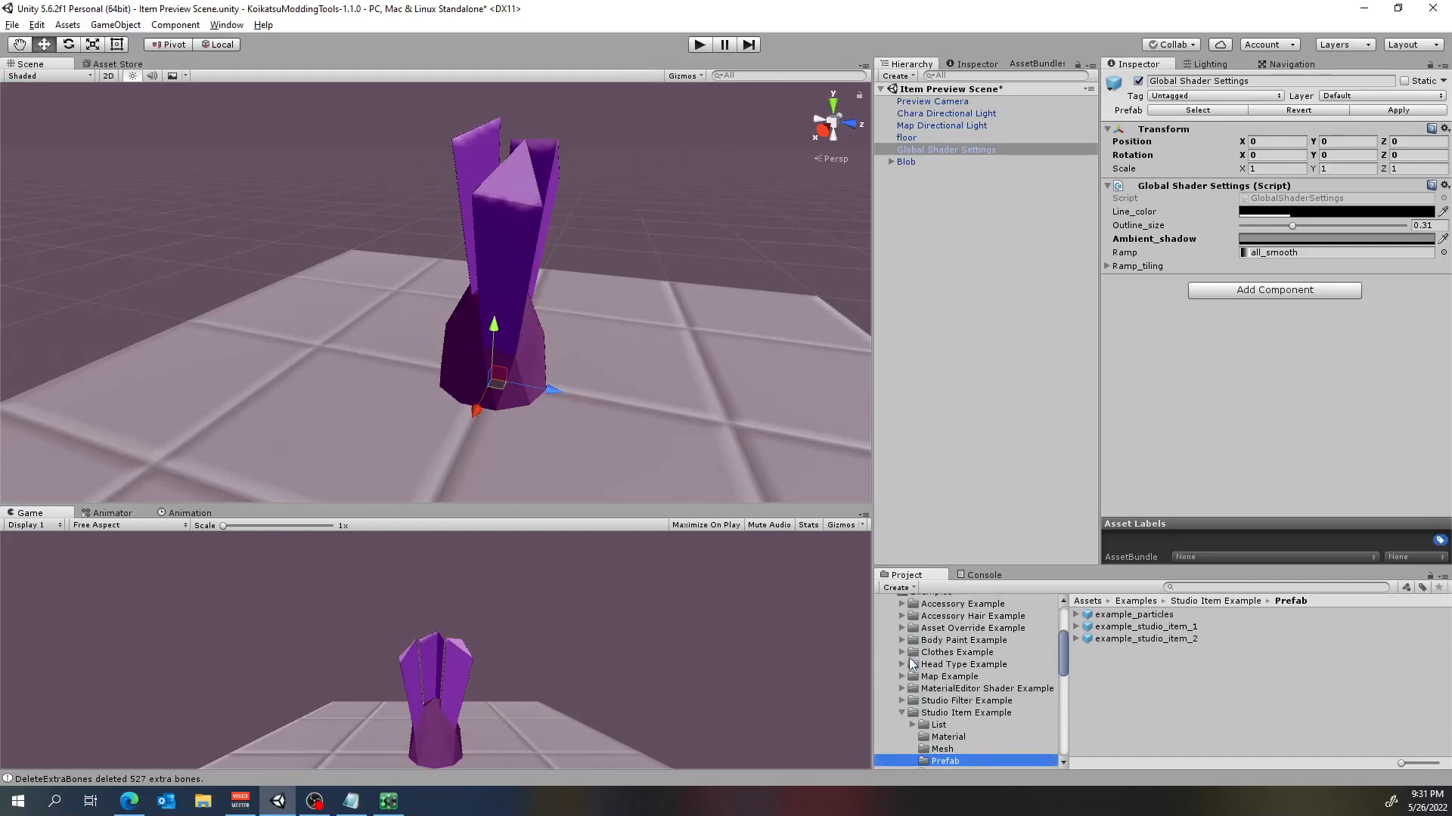
left_click(901, 713)
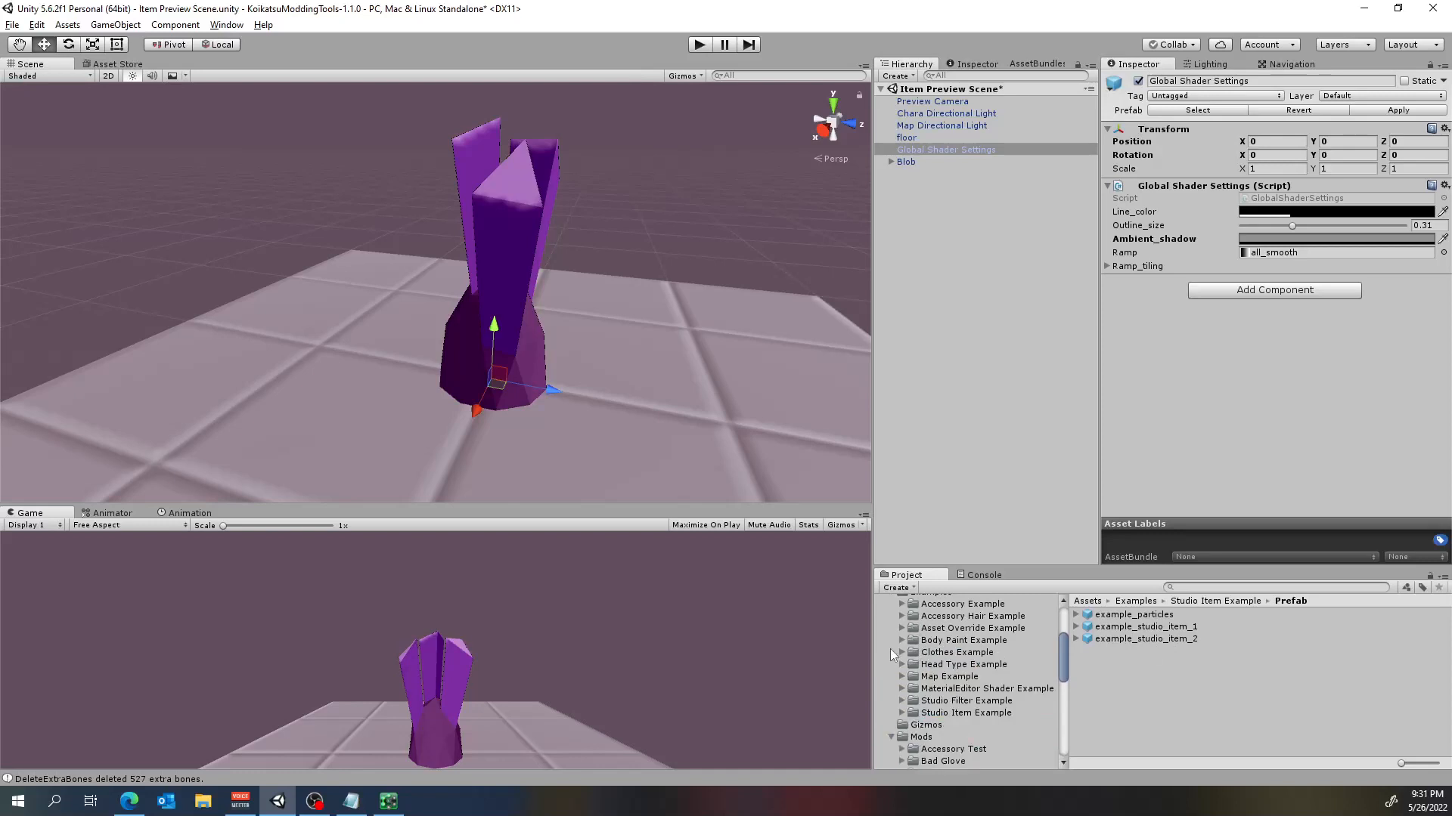
Examine the Cha Clothes Component settings of the example_bra prefab in the Clothes Example, and collapse the example folder
left_click(901, 652)
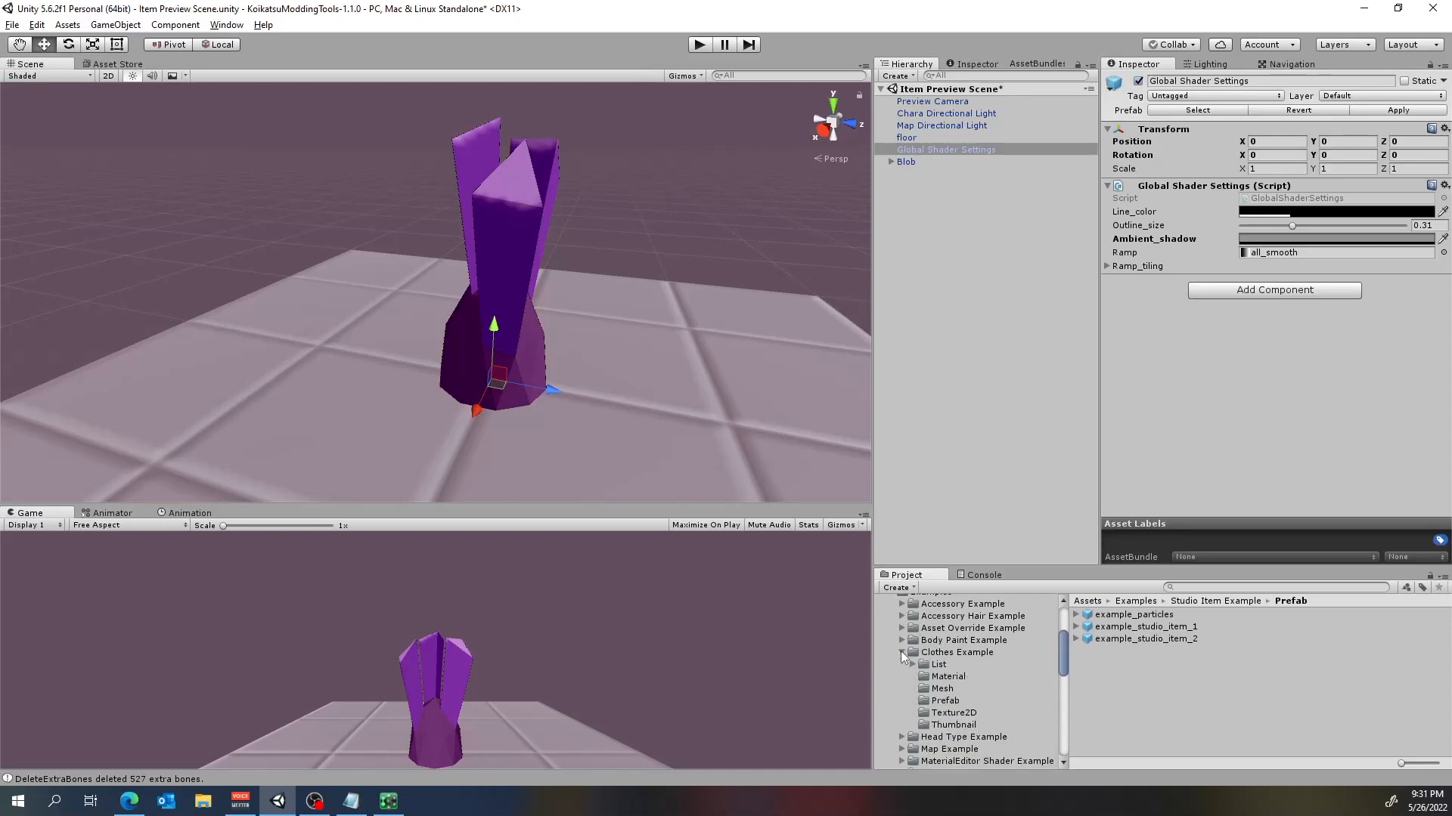
left_click(943, 701)
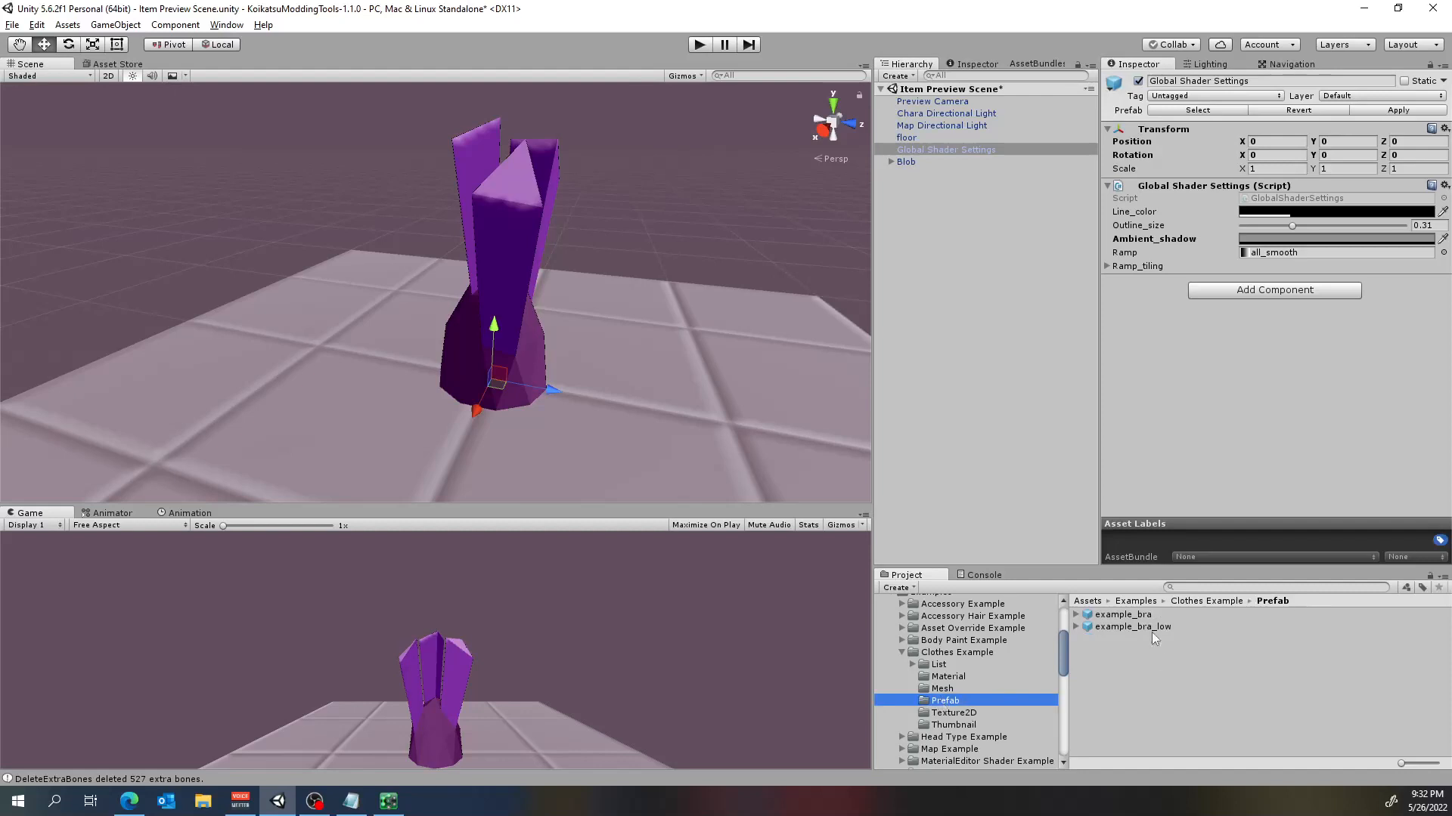
left_click(1134, 615)
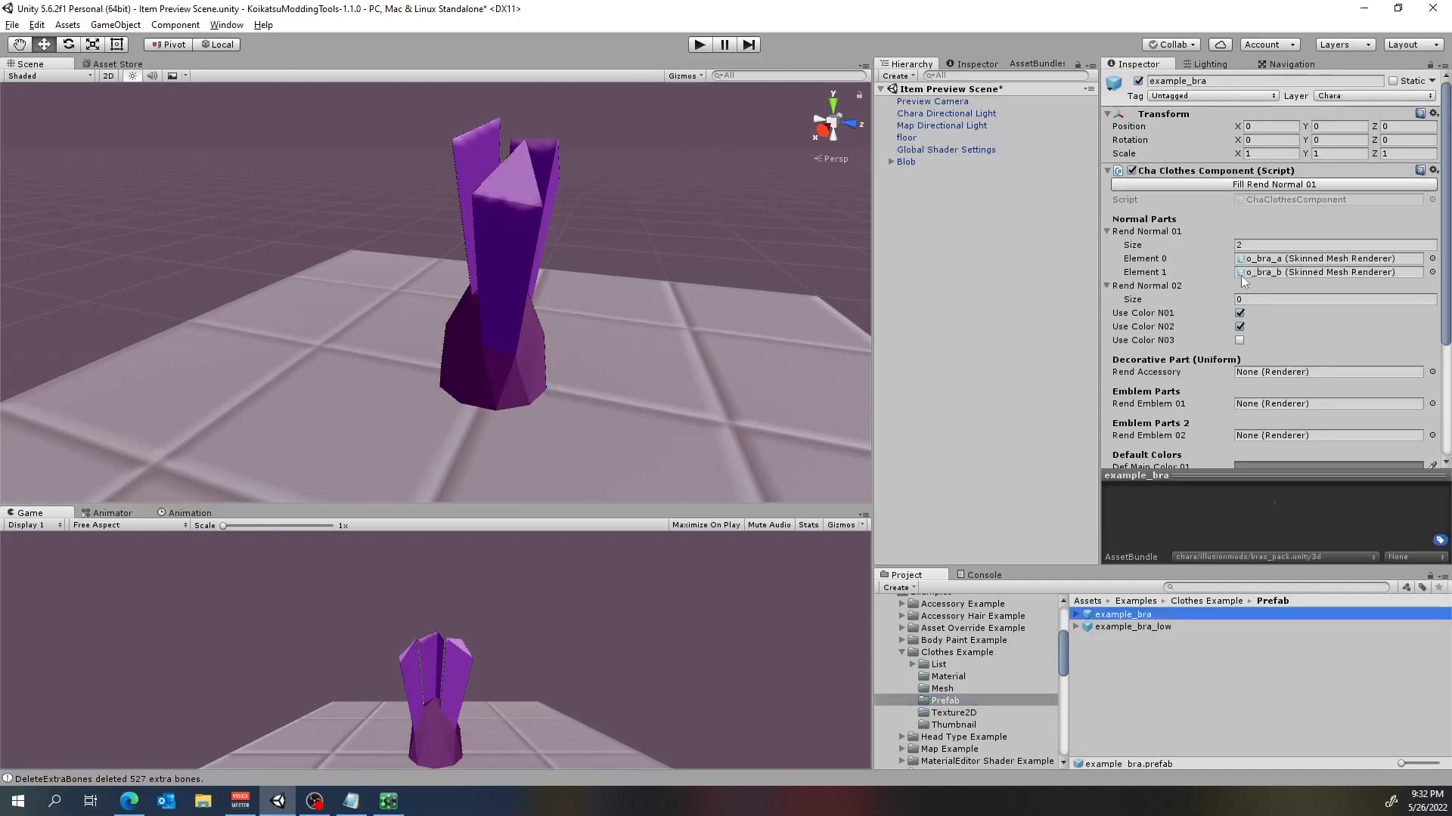
scroll(1187, 320, "down", 5)
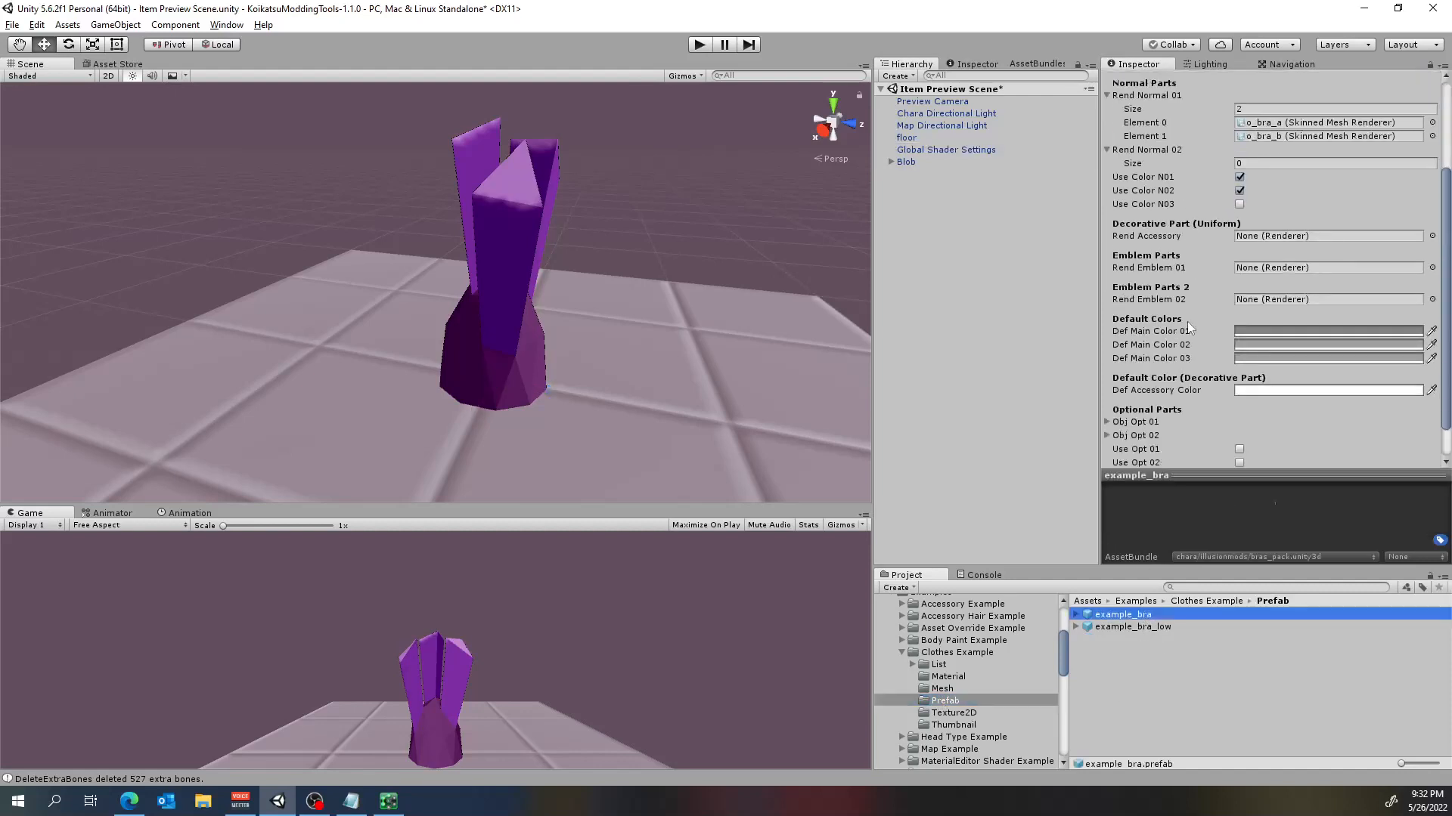
left_click(900, 652)
scroll(976, 682, "up", 5)
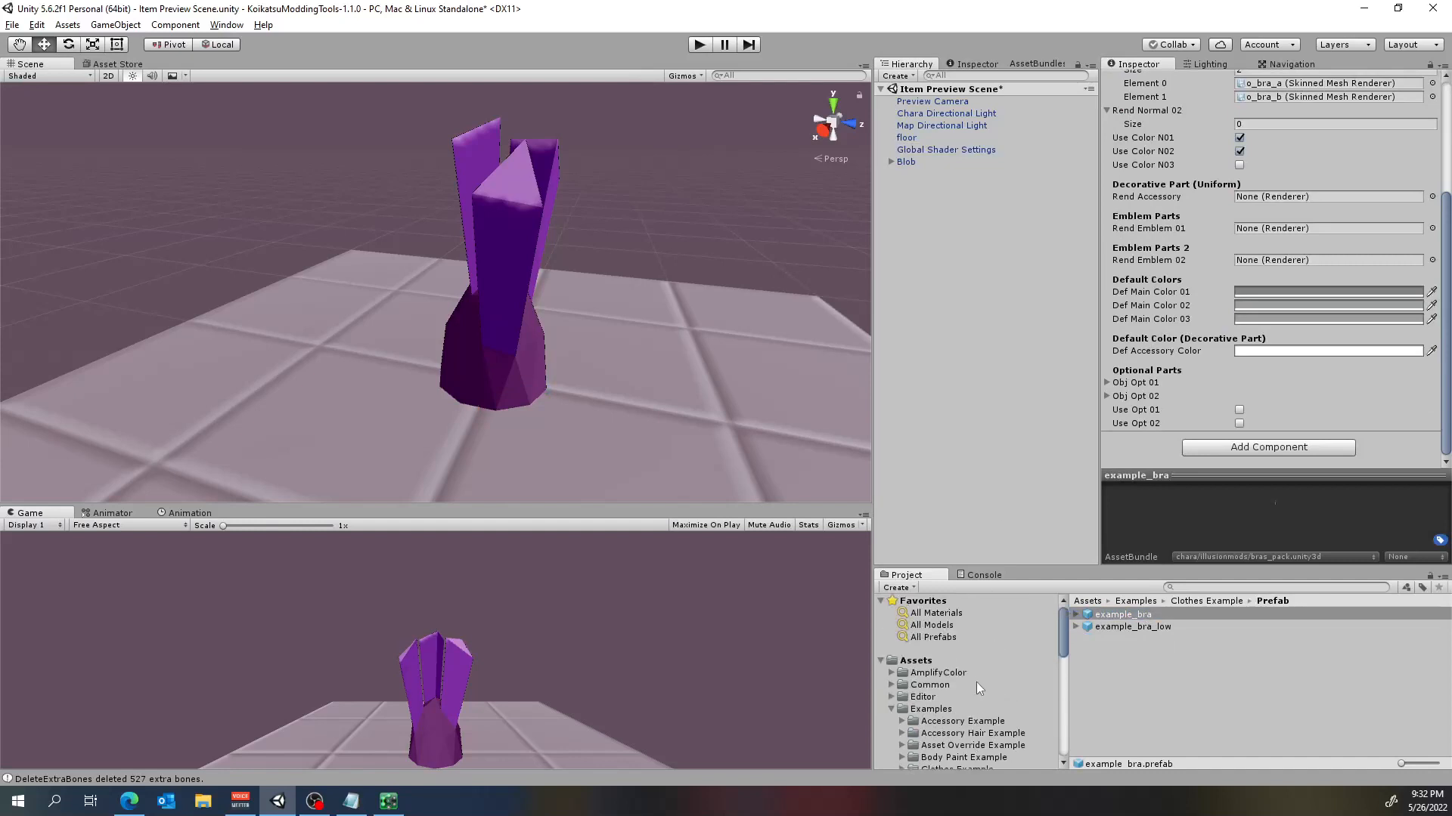
scroll(978, 676, "down", 3)
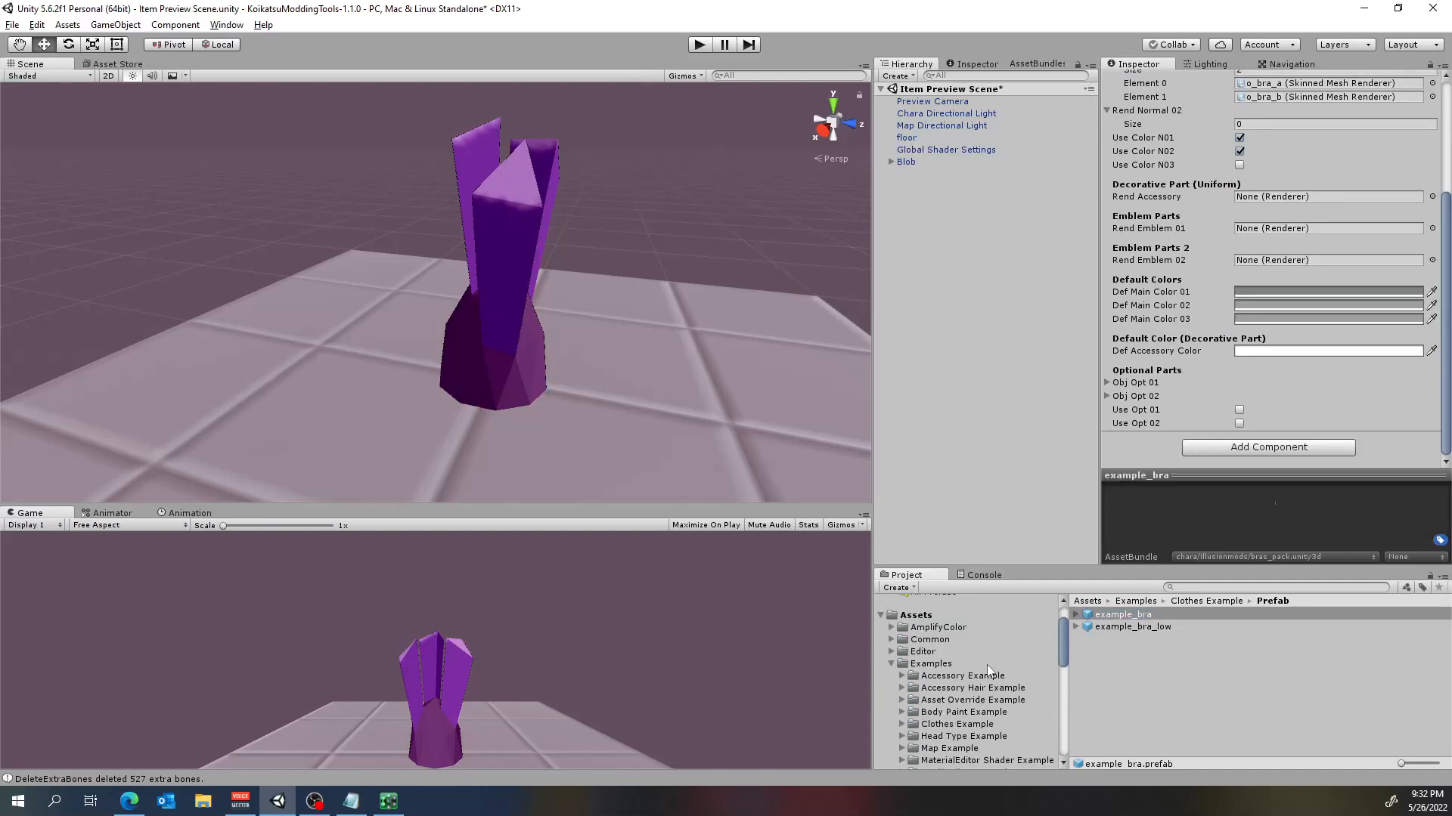
scroll(986, 666, "down", 6)
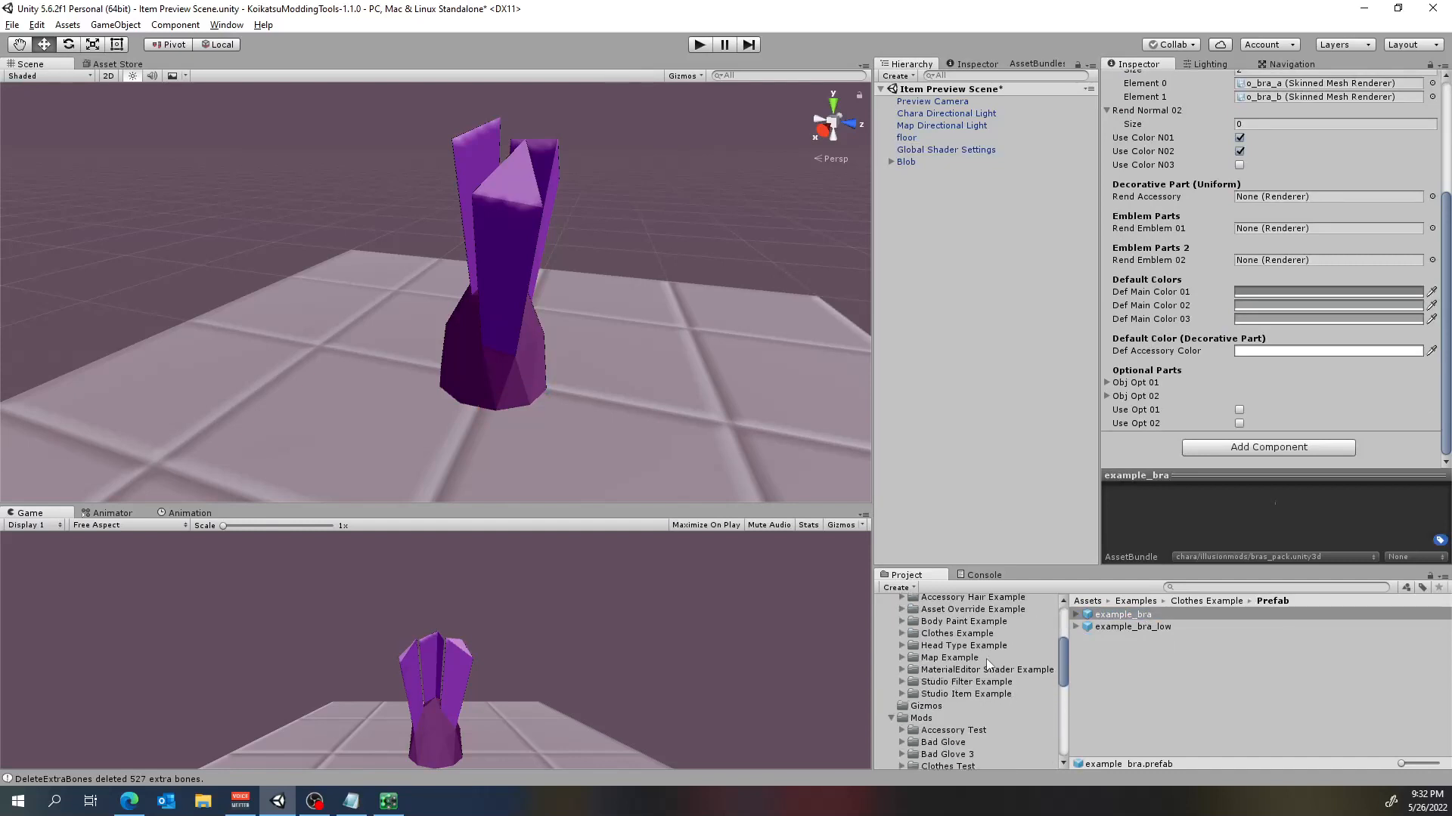
scroll(985, 660, "up", 3)
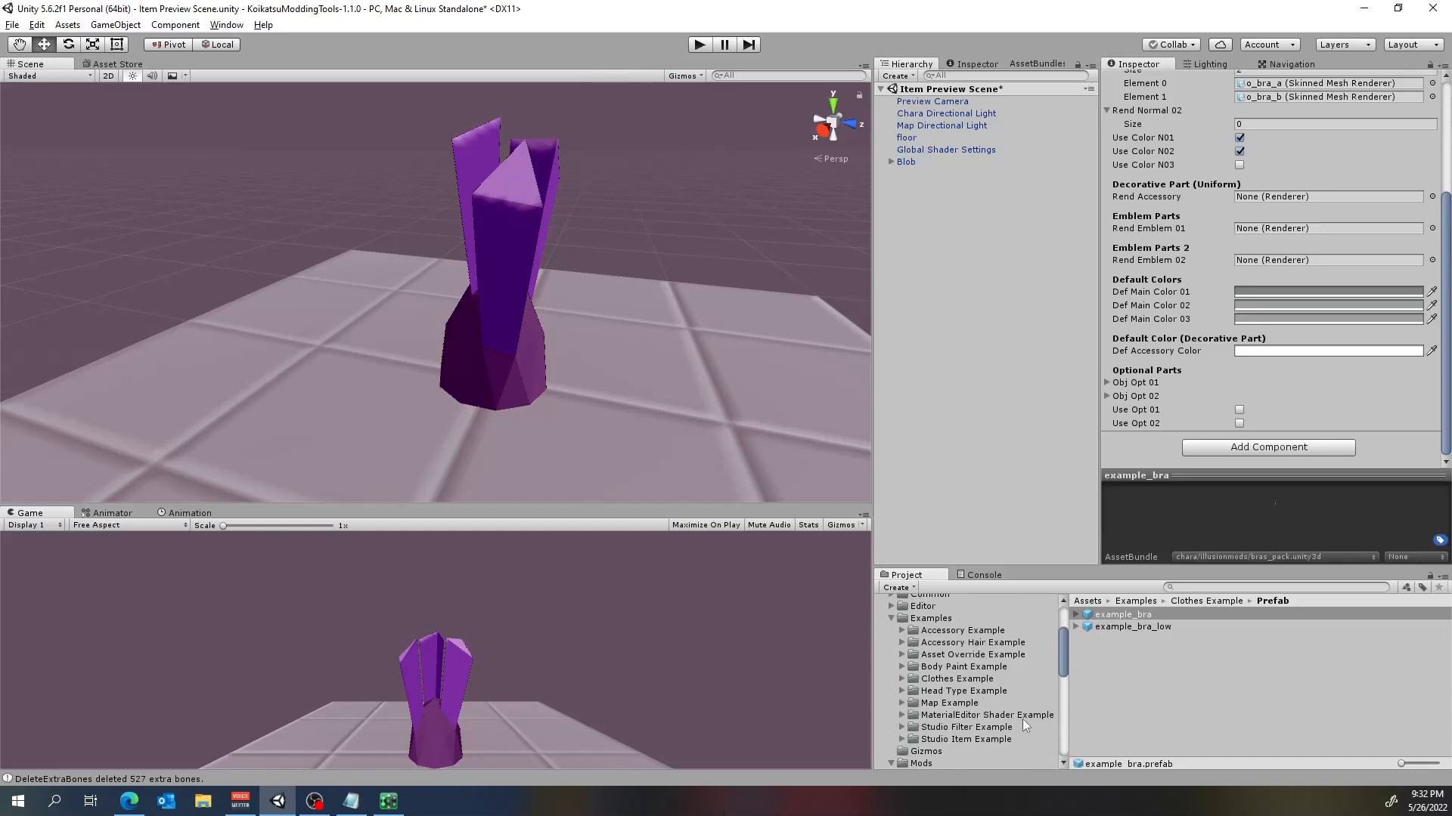